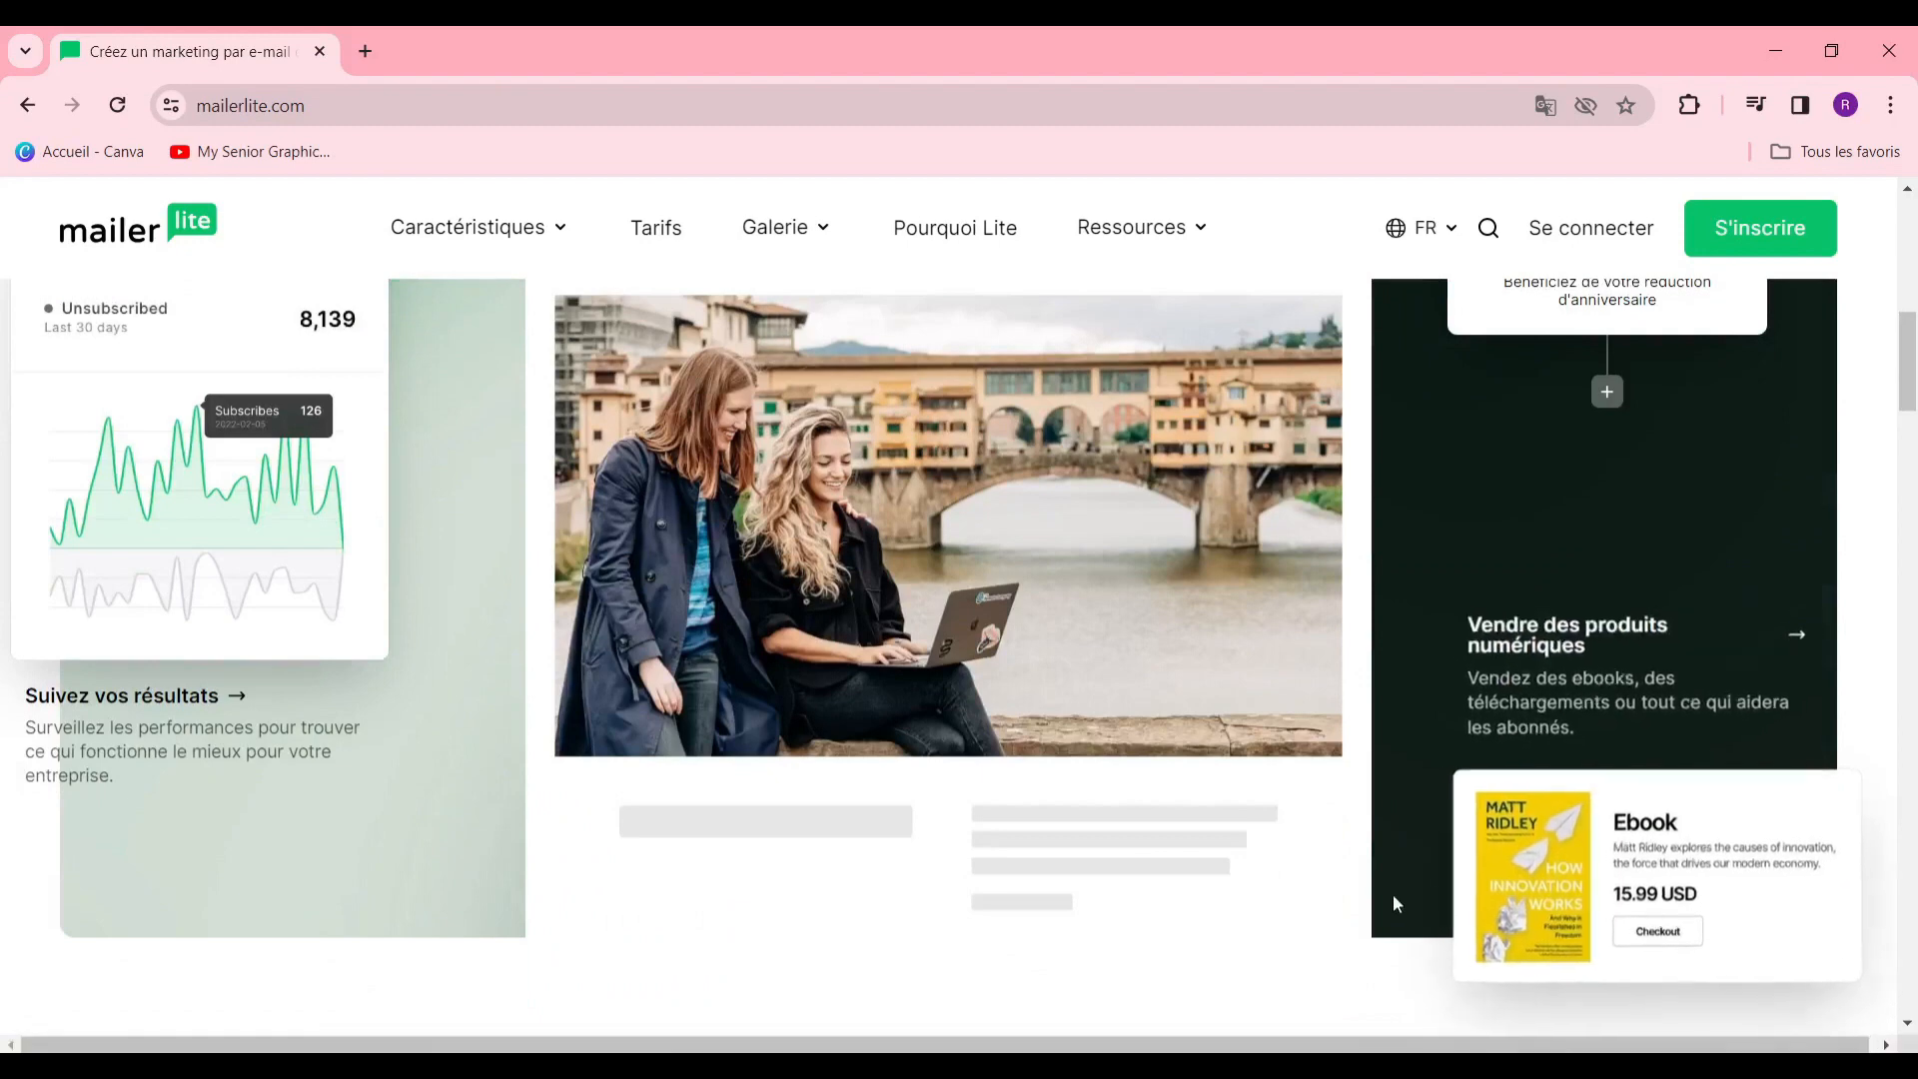
Look over the MailerLite home page's presentation of its marketing tools and free trial offer
{"action": "scroll", "coordinate": [1378, 879], "scroll_direction": "down", "scroll_amount": 5}
{"action": "scroll", "coordinate": [1161, 786], "scroll_direction": "up", "scroll_amount": 4}
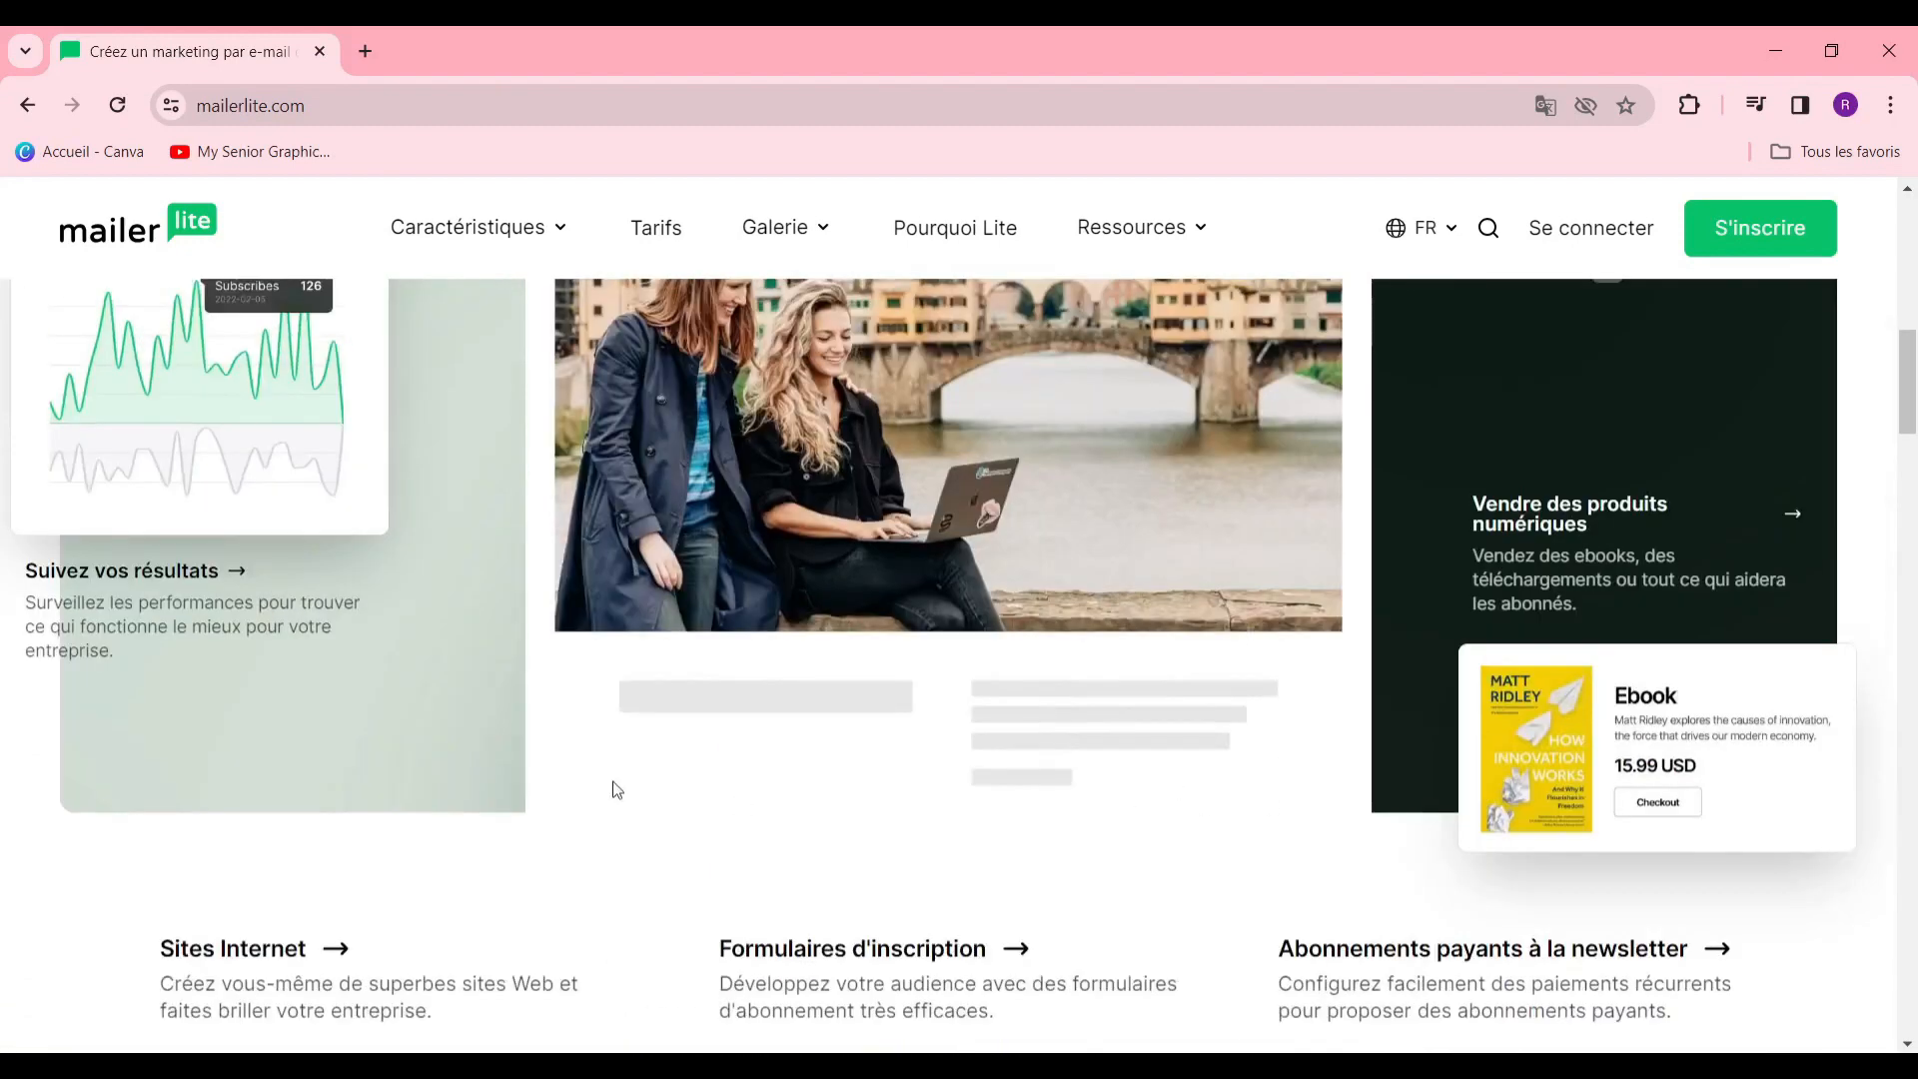
{"action": "scroll", "coordinate": [526, 583], "scroll_direction": "up", "scroll_amount": 7}
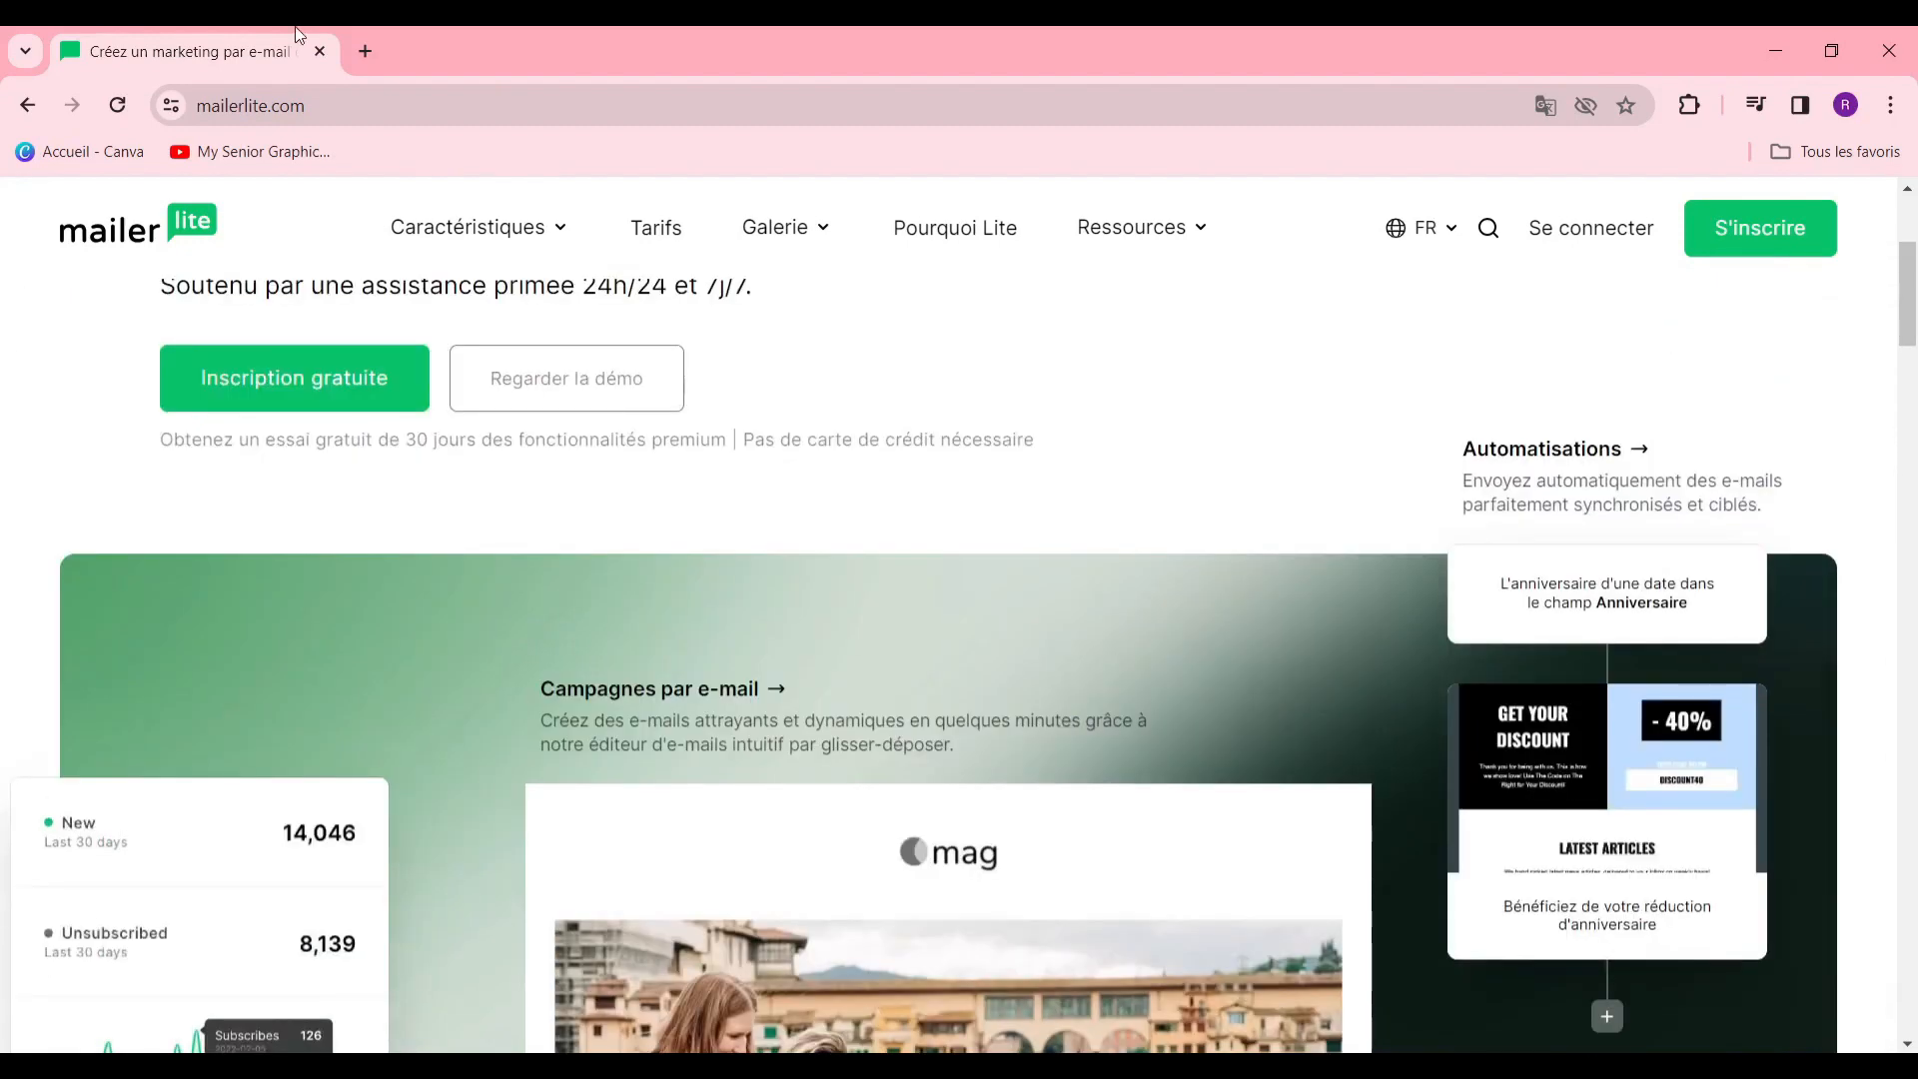
{"action": "scroll", "coordinate": [639, 849], "scroll_direction": "down", "scroll_amount": 3}
{"action": "scroll", "coordinate": [800, 779], "scroll_direction": "up", "scroll_amount": 4}
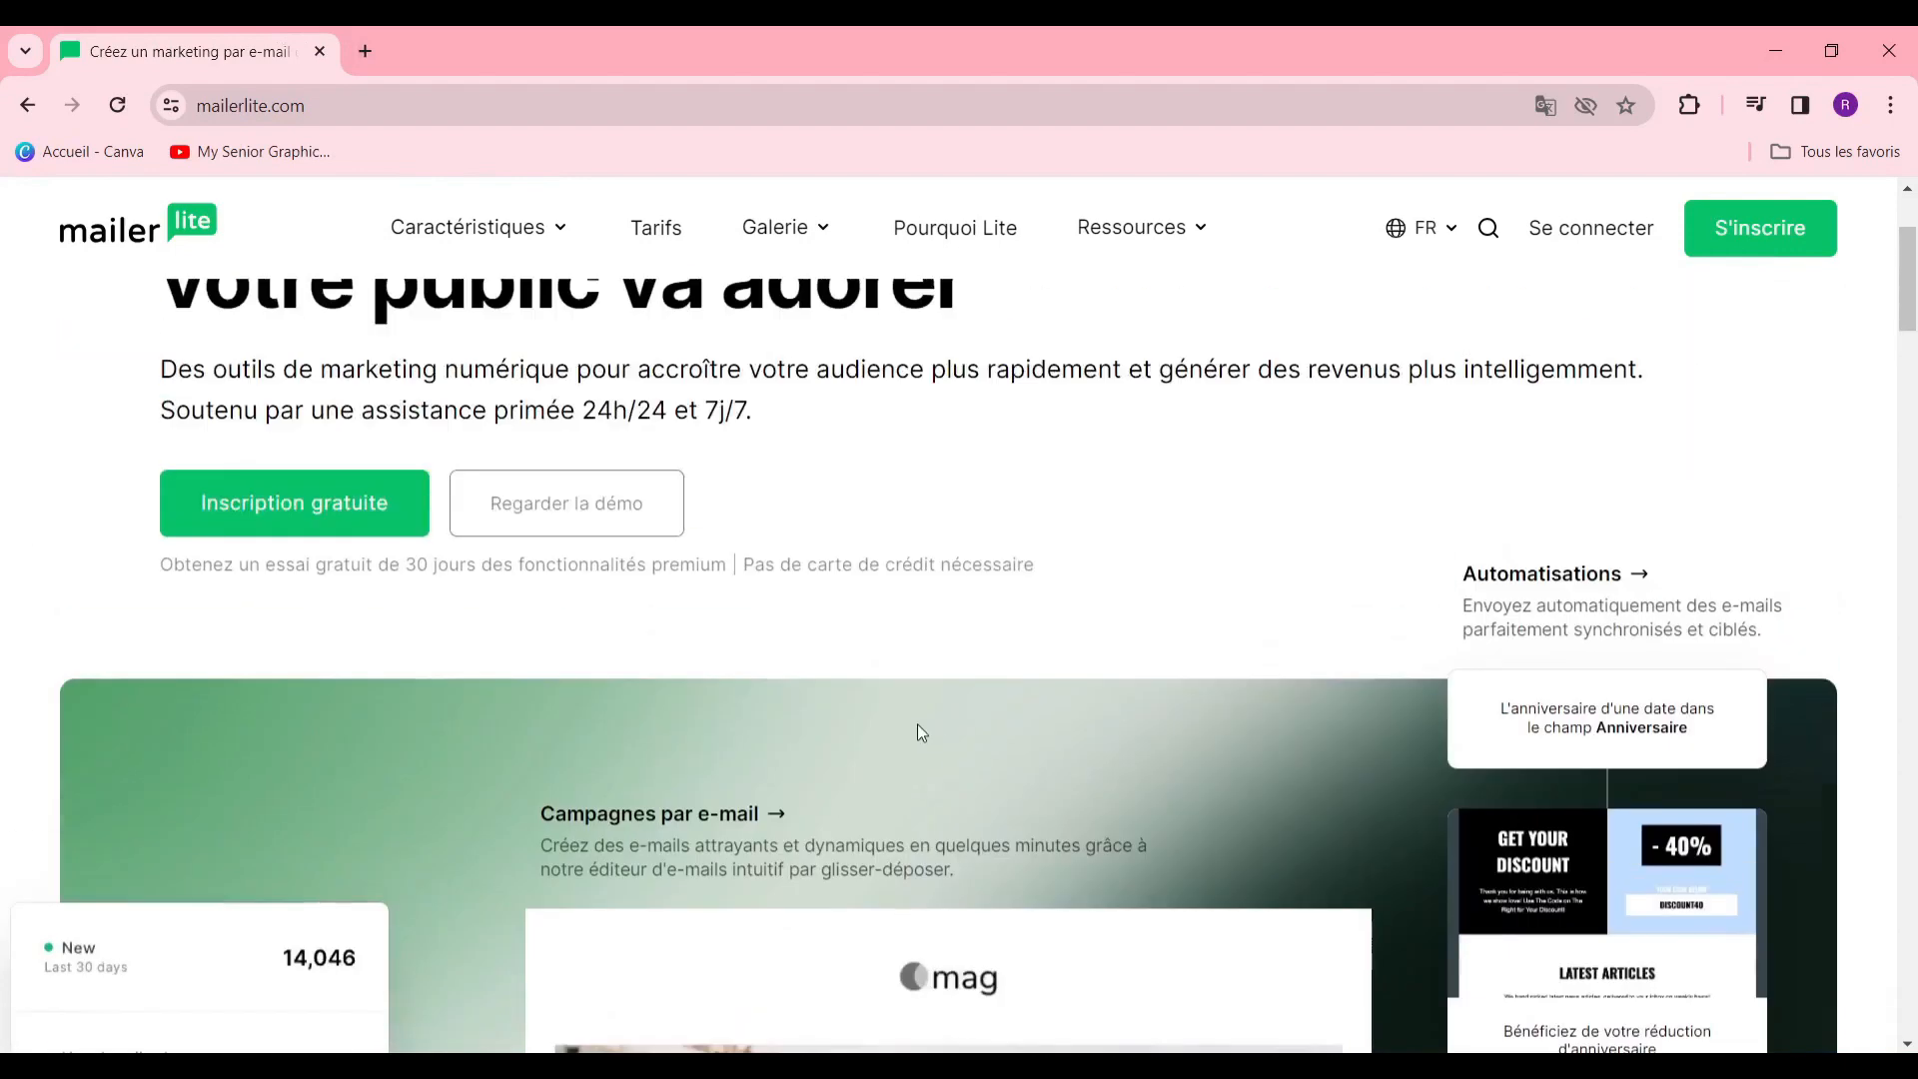
{"action": "scroll", "coordinate": [819, 689], "scroll_direction": "up", "scroll_amount": 3}
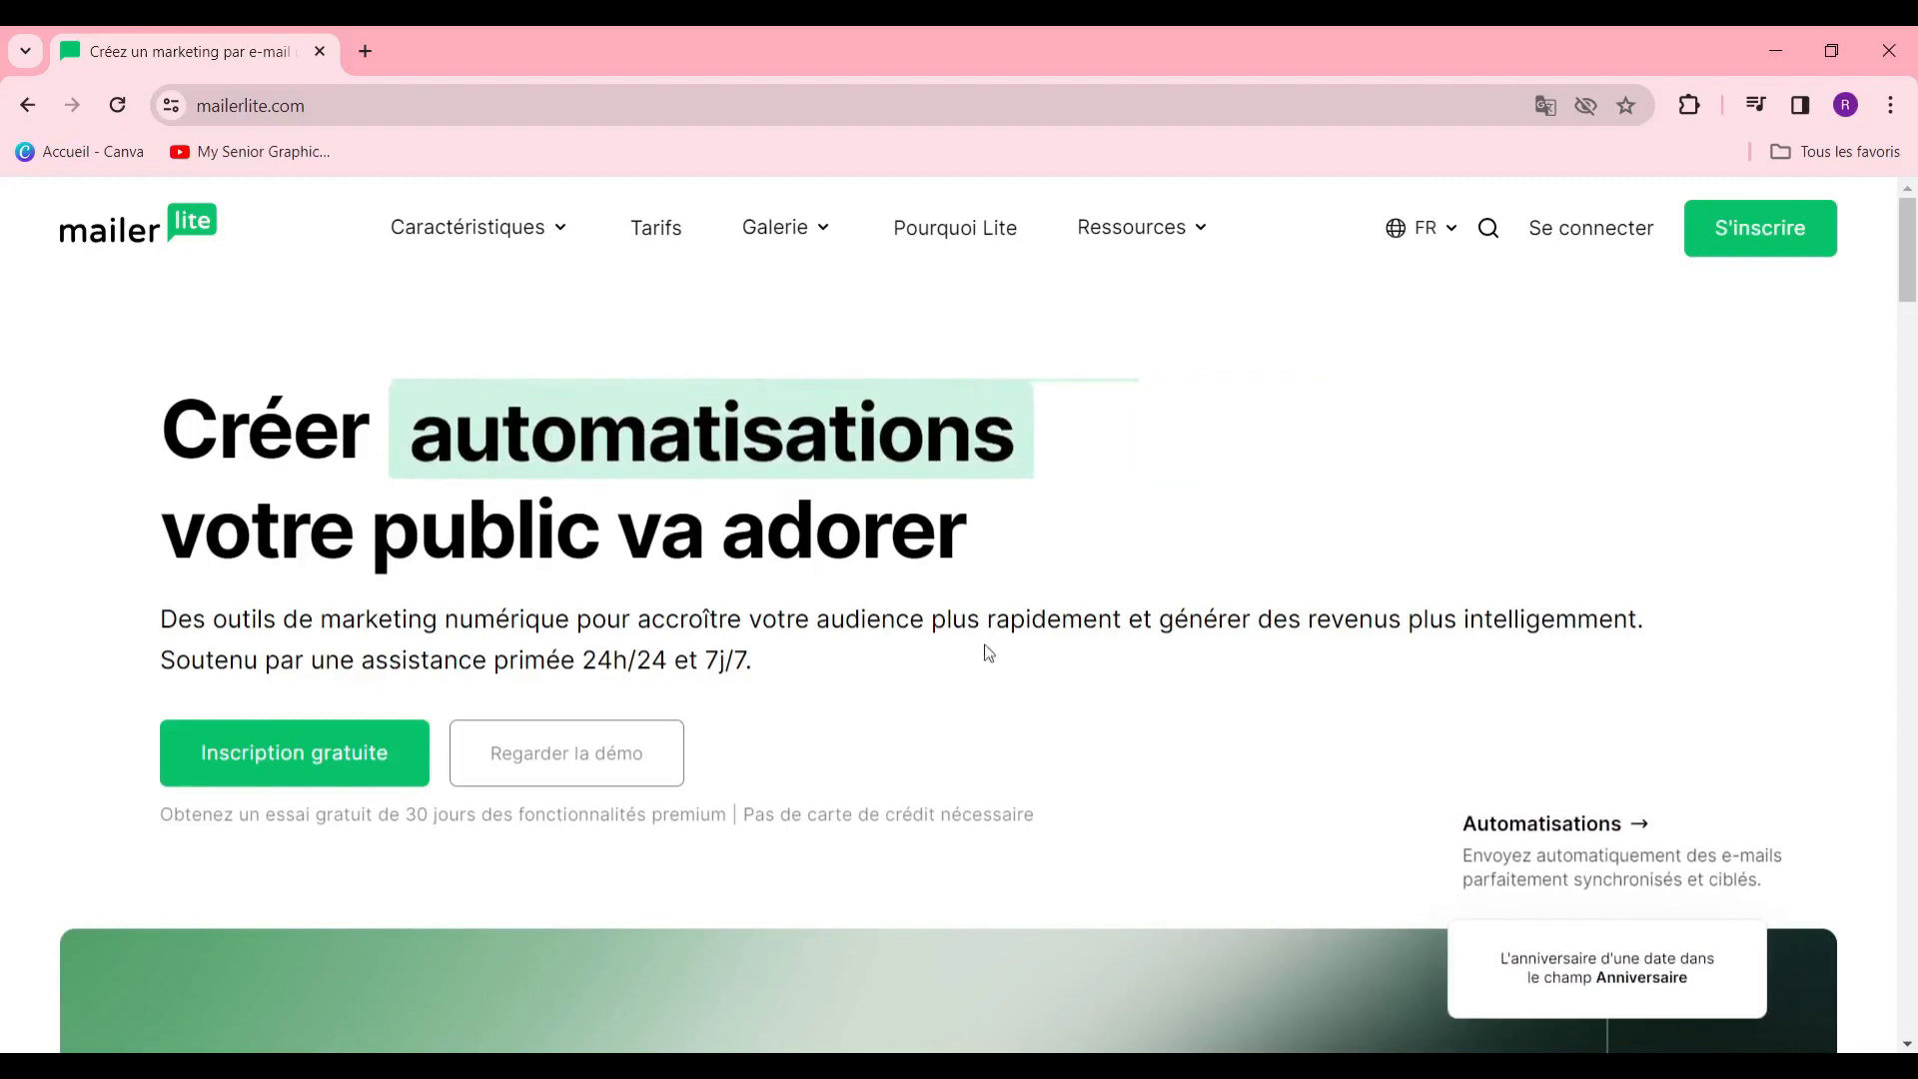
{"action": "scroll", "coordinate": [1034, 1044], "scroll_direction": "down", "scroll_amount": 5}
{"action": "scroll", "coordinate": [1038, 998], "scroll_direction": "up", "scroll_amount": 5}
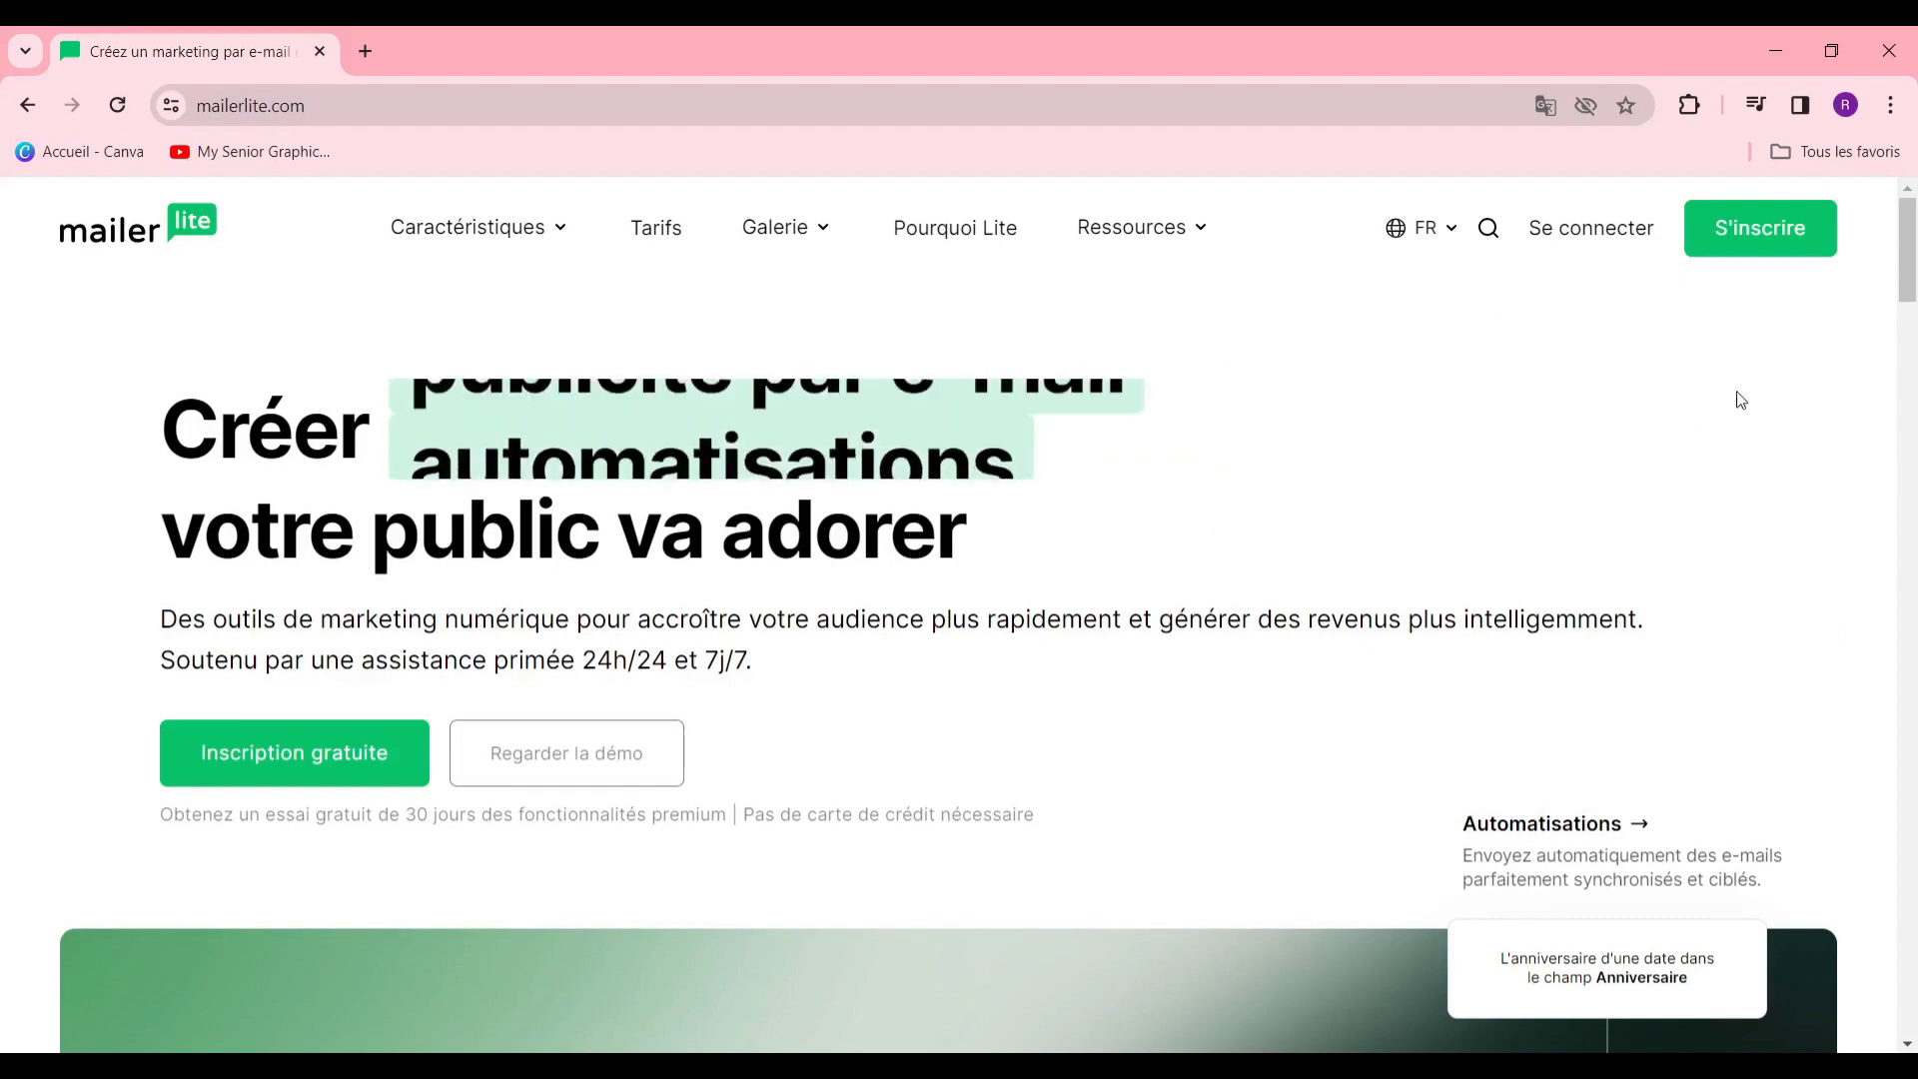
Open the MailerLite sign-up form and fill in the company RBDSTORE and the account holder's name from the saved details
{"action": "left_click", "coordinate": [1815, 252]}
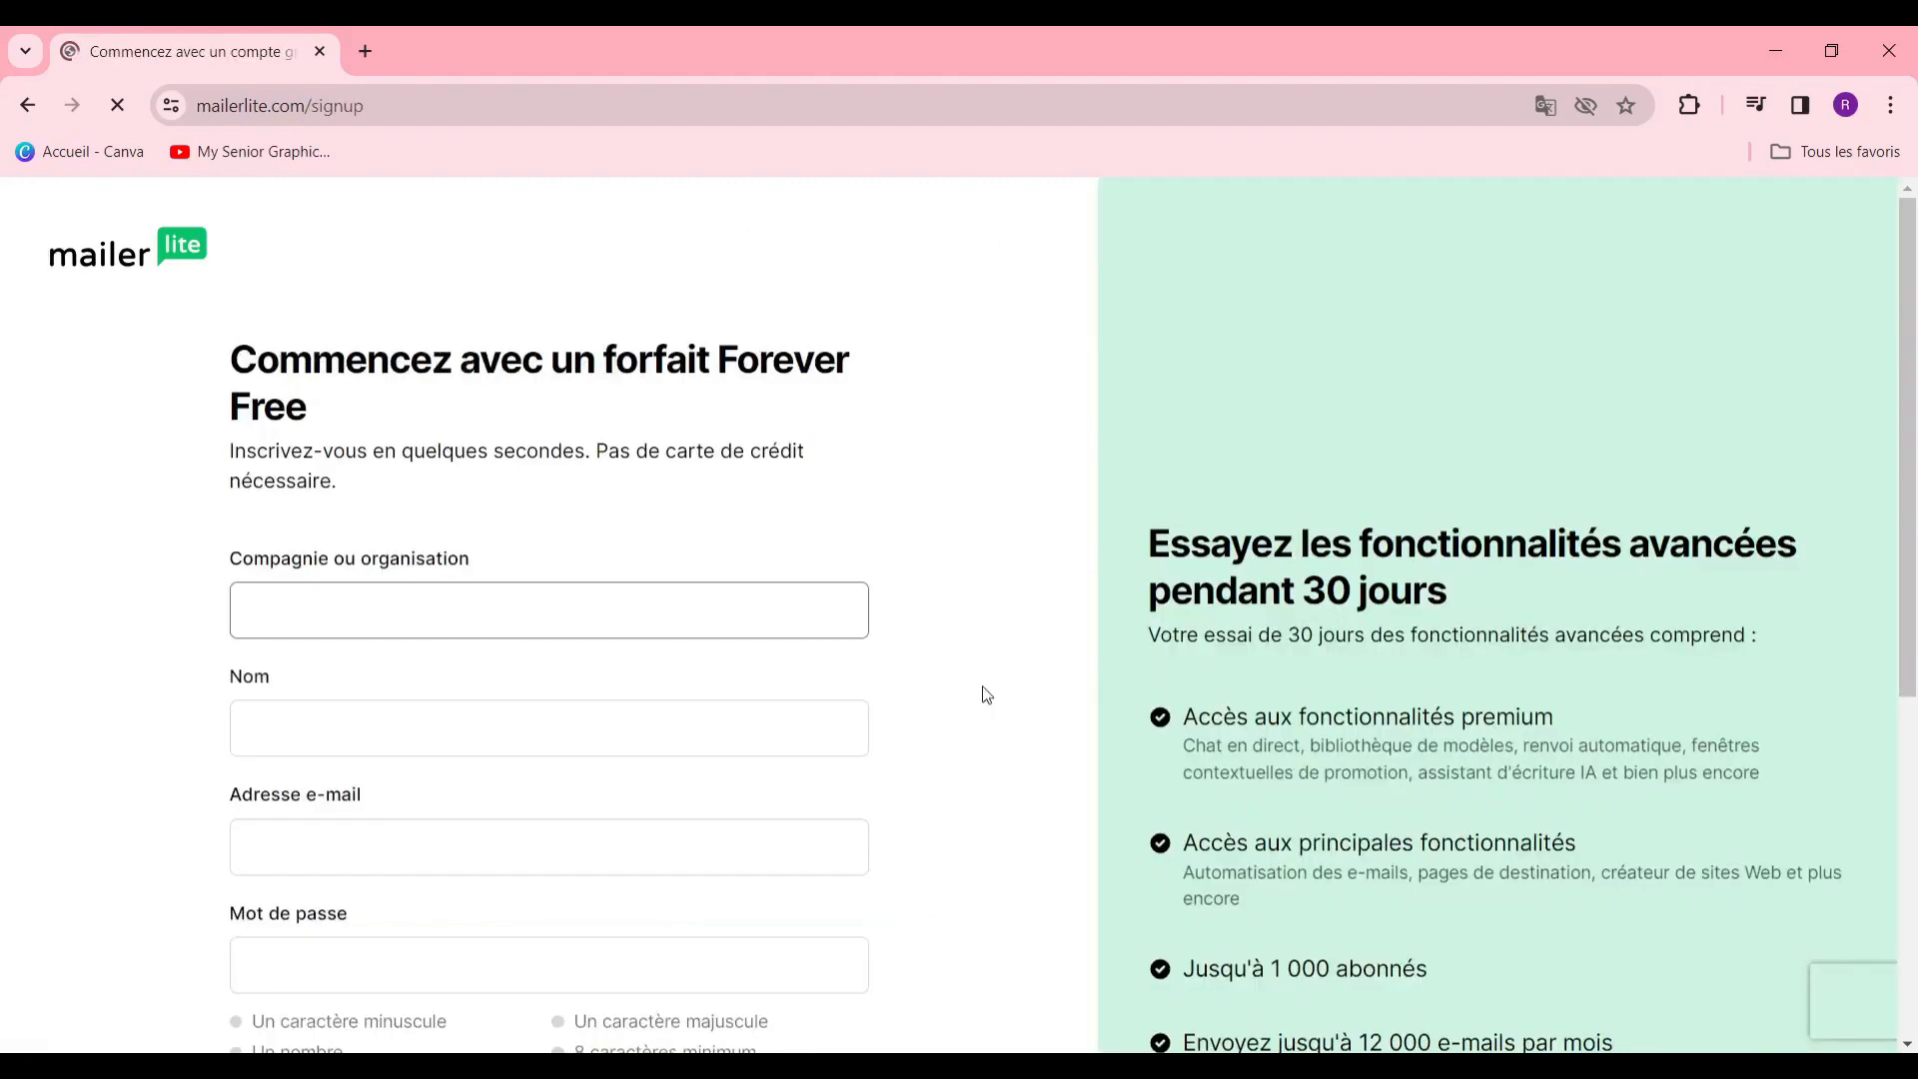
{"action": "scroll", "coordinate": [574, 620], "scroll_direction": "down", "scroll_amount": 5}
{"action": "scroll", "coordinate": [621, 420], "scroll_direction": "up", "scroll_amount": 3}
{"action": "left_click", "coordinate": [600, 362]}
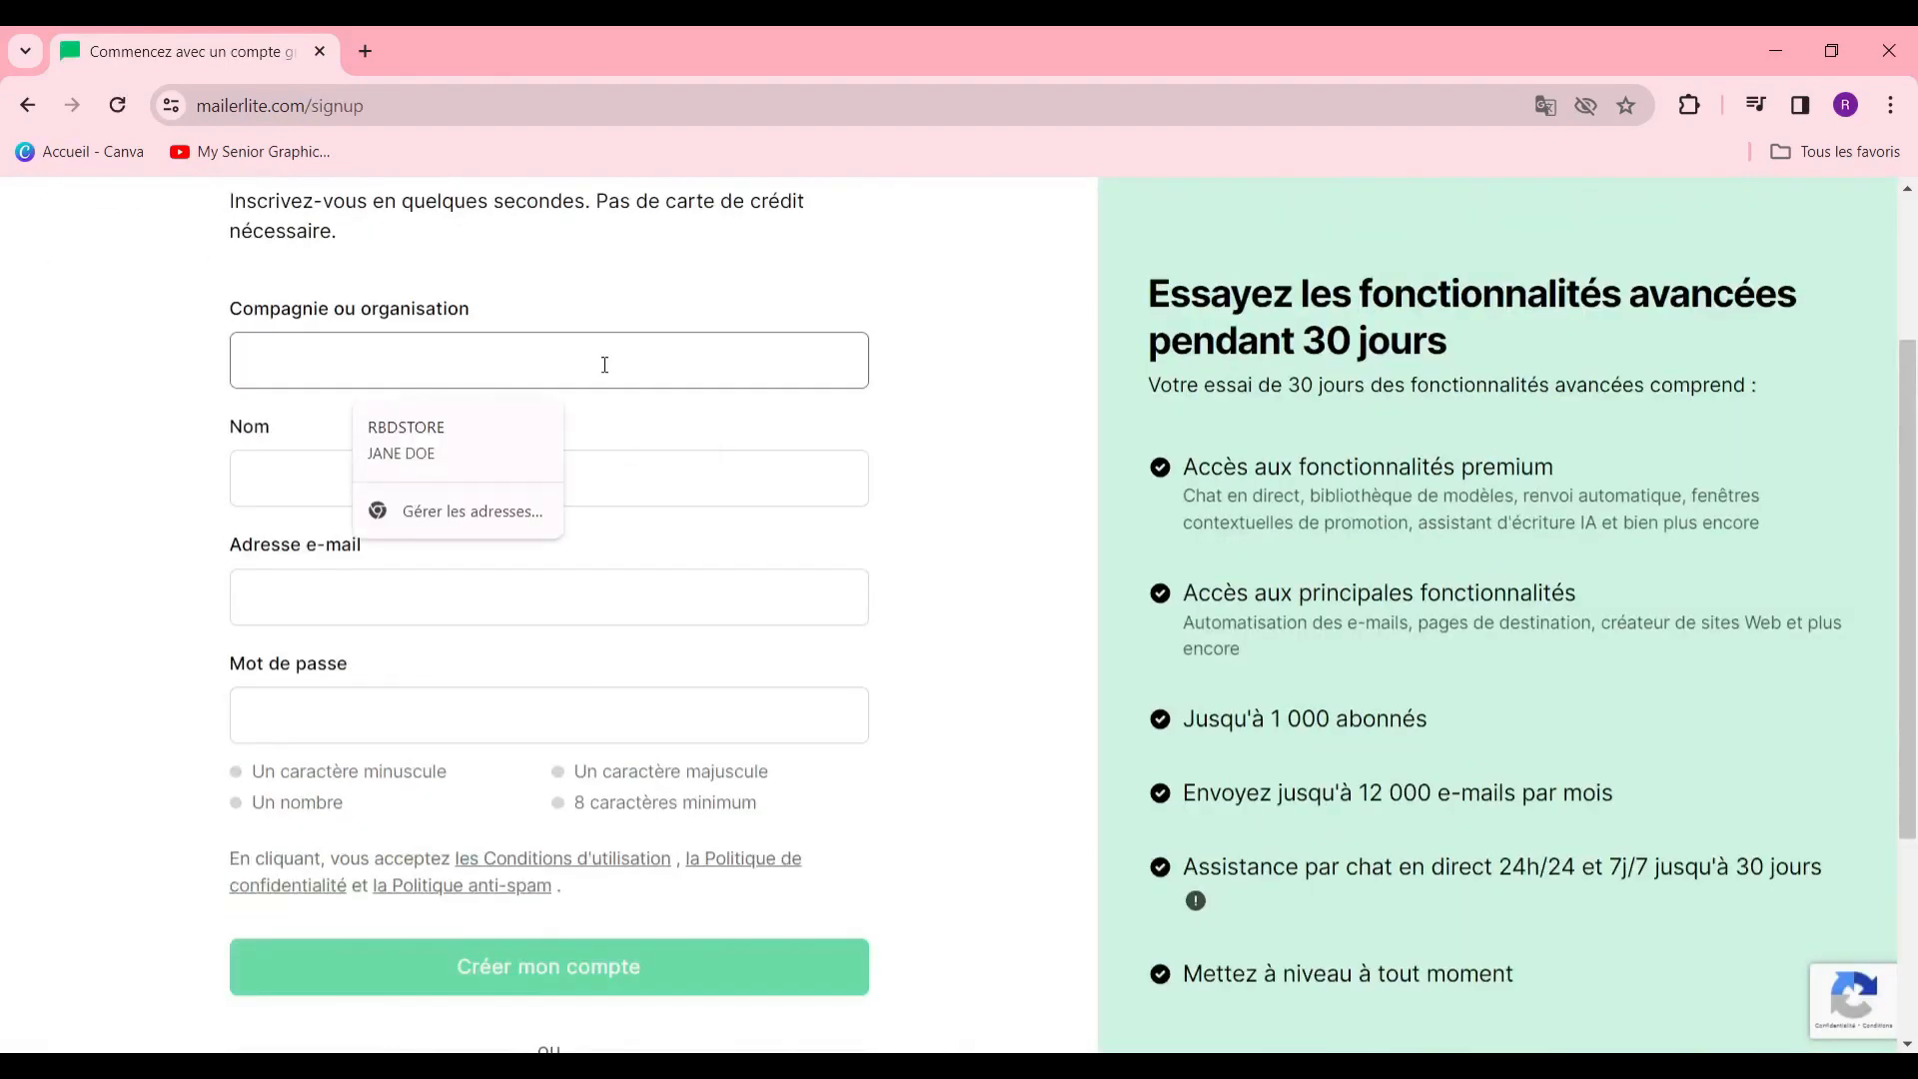
{"action": "left_click", "coordinate": [444, 444]}
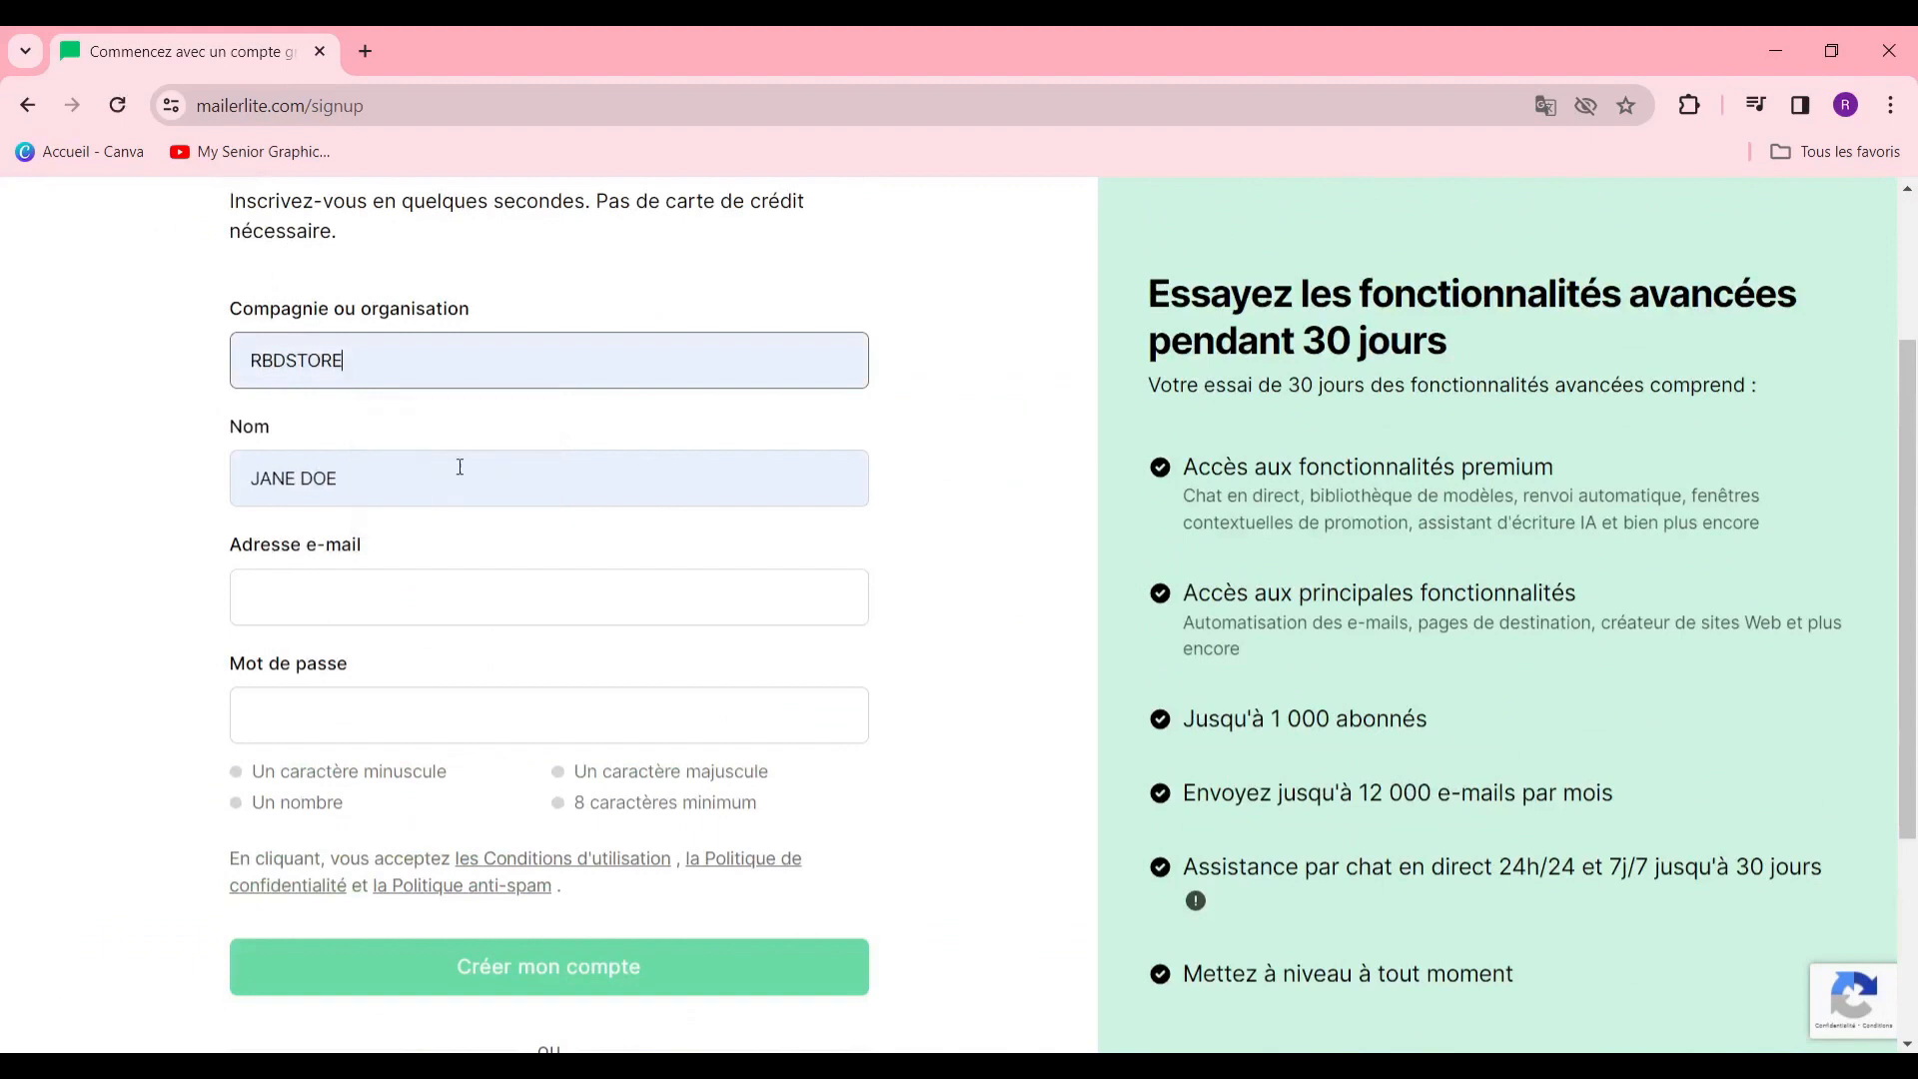
Fill in the sign-up e-mail address, use the suggested secure password, and create the account
{"action": "left_click", "coordinate": [382, 589]}
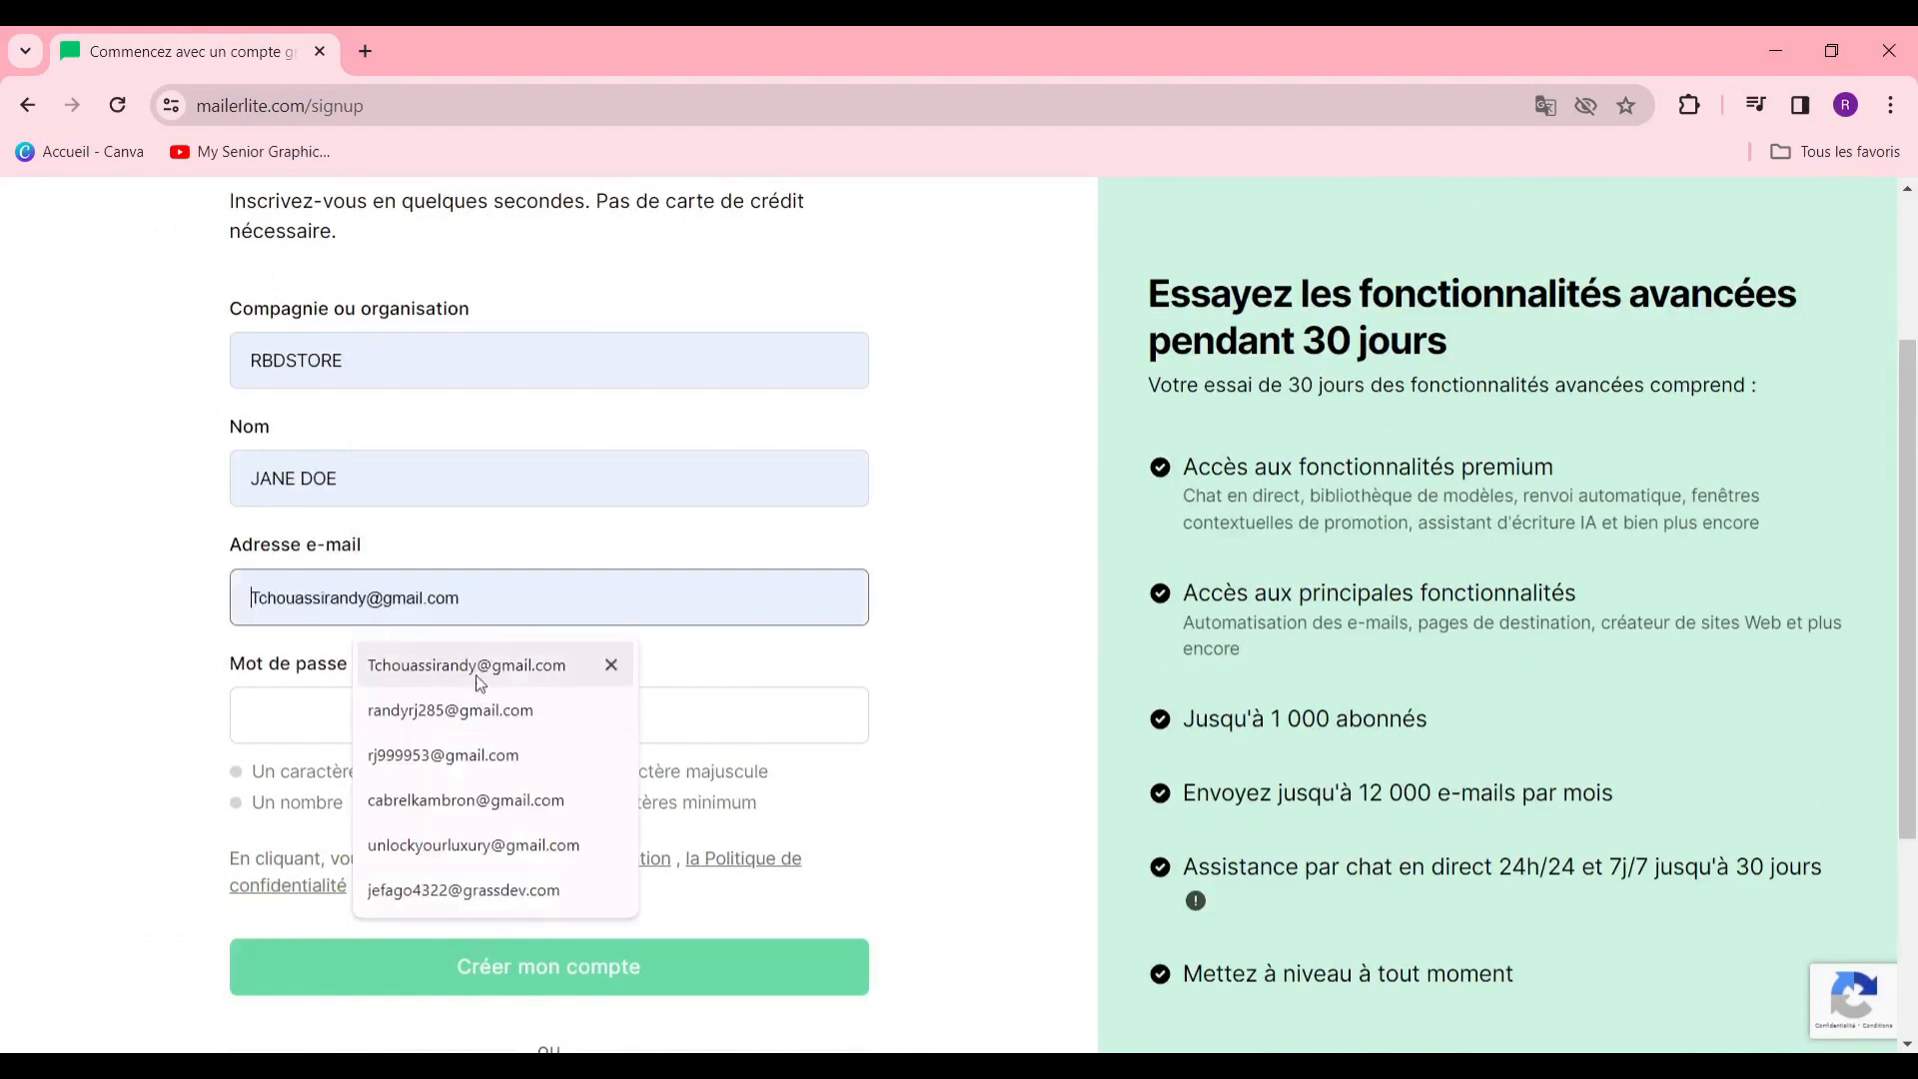
{"action": "left_click", "coordinate": [524, 682]}
{"action": "left_click", "coordinate": [491, 701]}
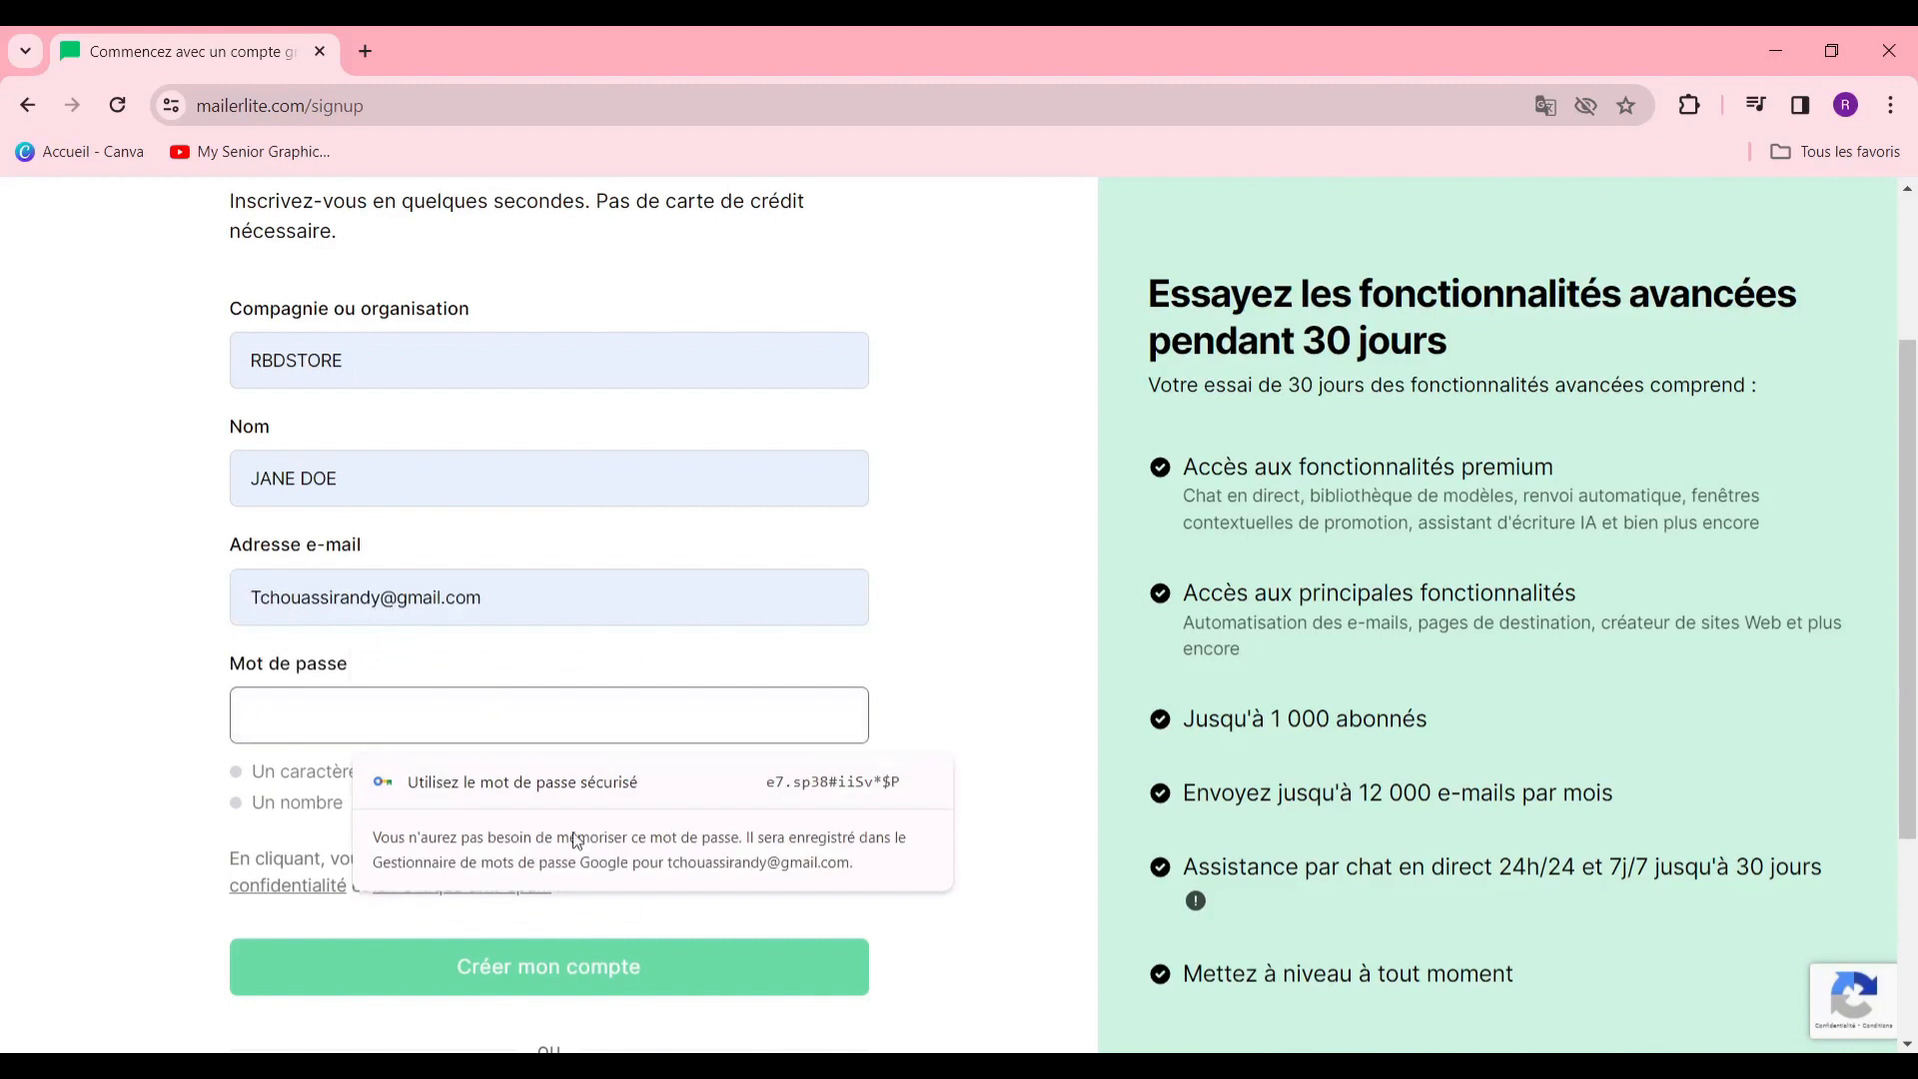
{"action": "left_click", "coordinate": [595, 789]}
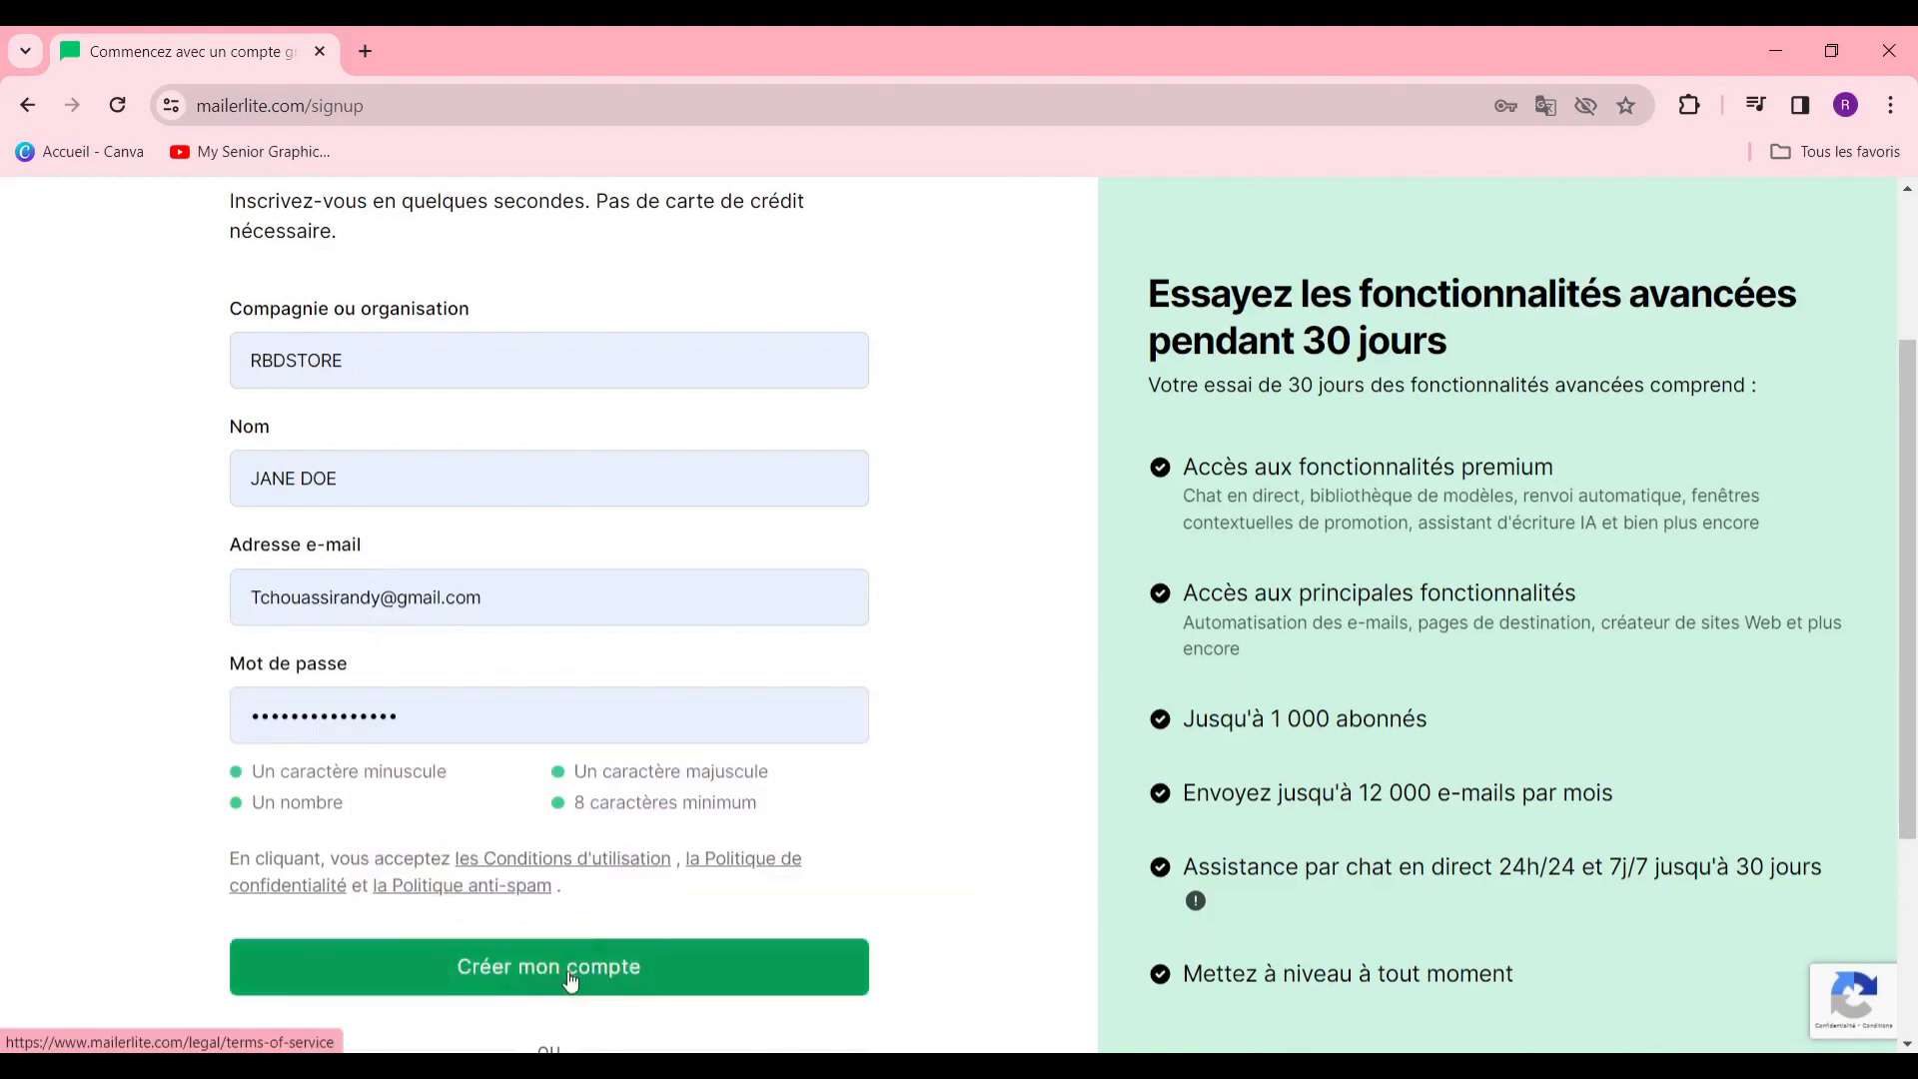
{"action": "left_click", "coordinate": [603, 967]}
{"action": "scroll", "coordinate": [805, 762], "scroll_direction": "down", "scroll_amount": 2}
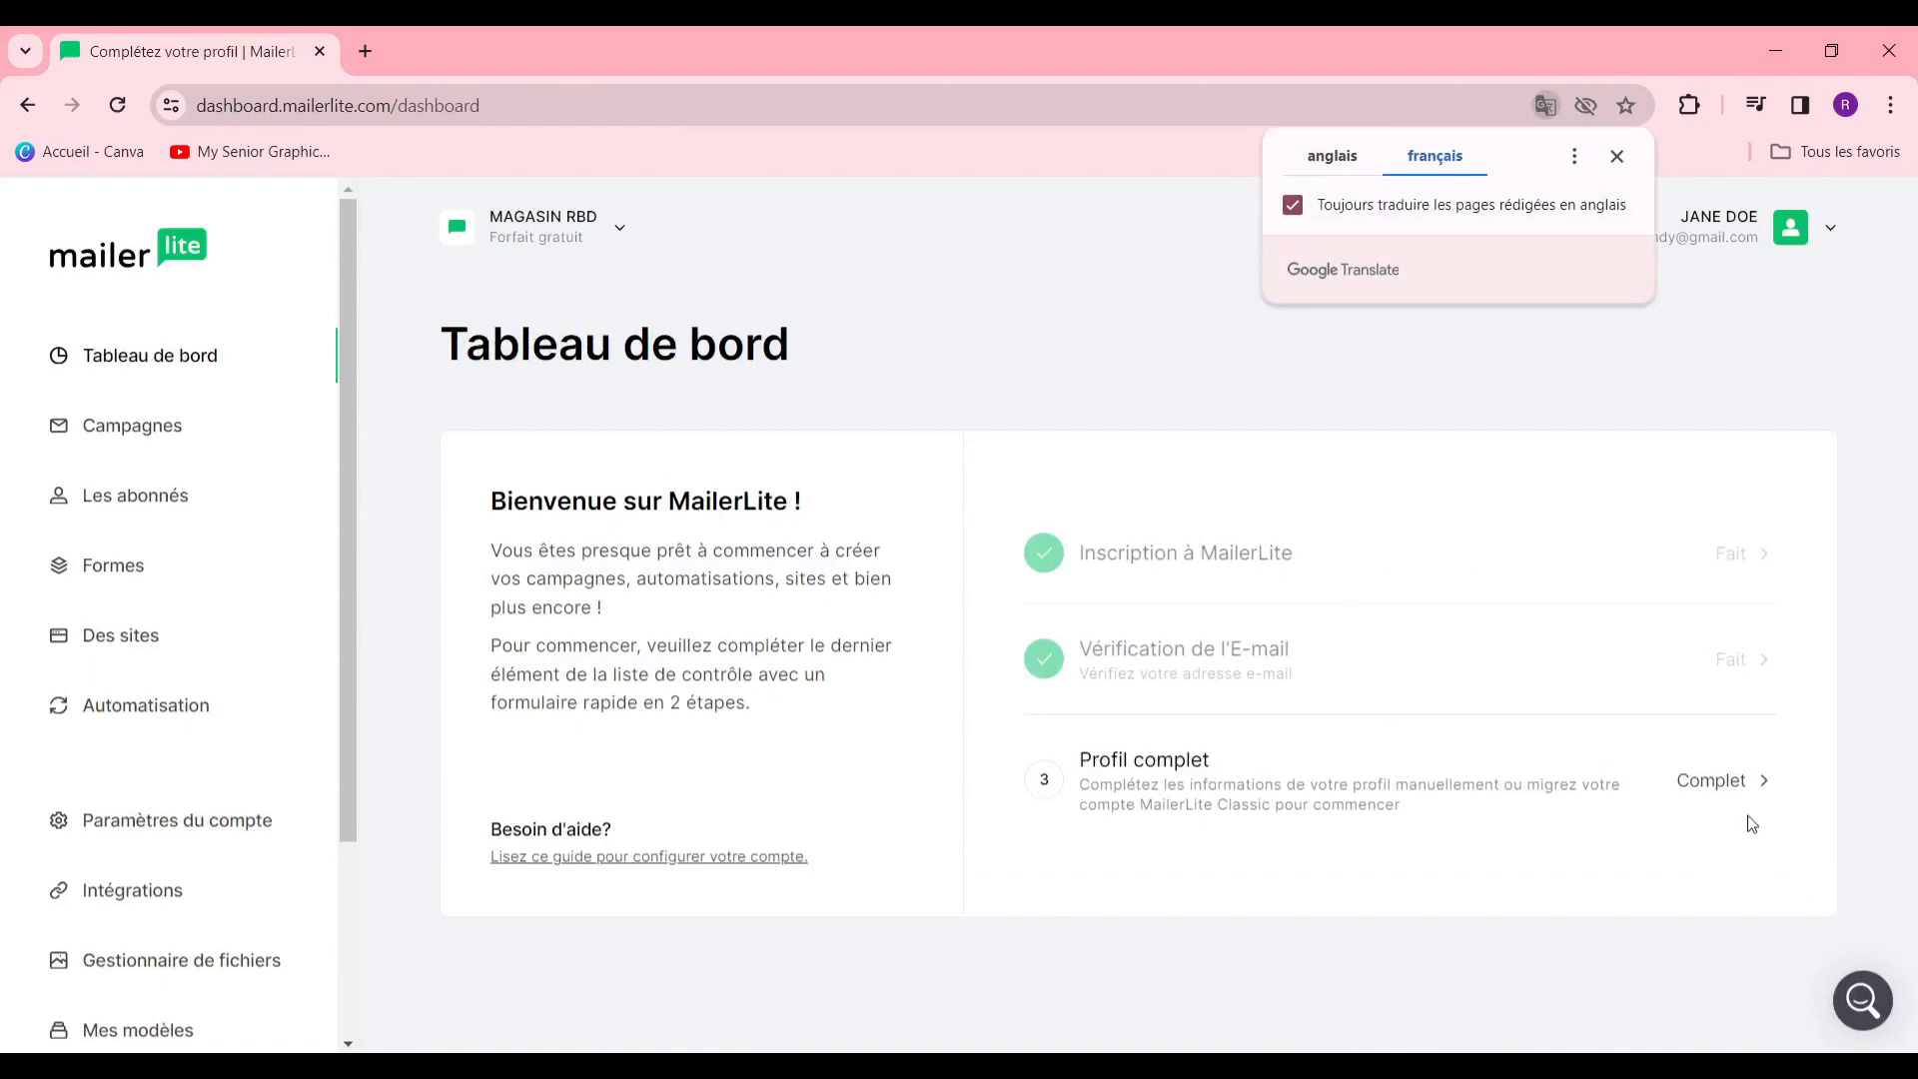
Open the profile completion form from the dashboard checklist and fill in the last name
{"action": "left_click", "coordinate": [1710, 781]}
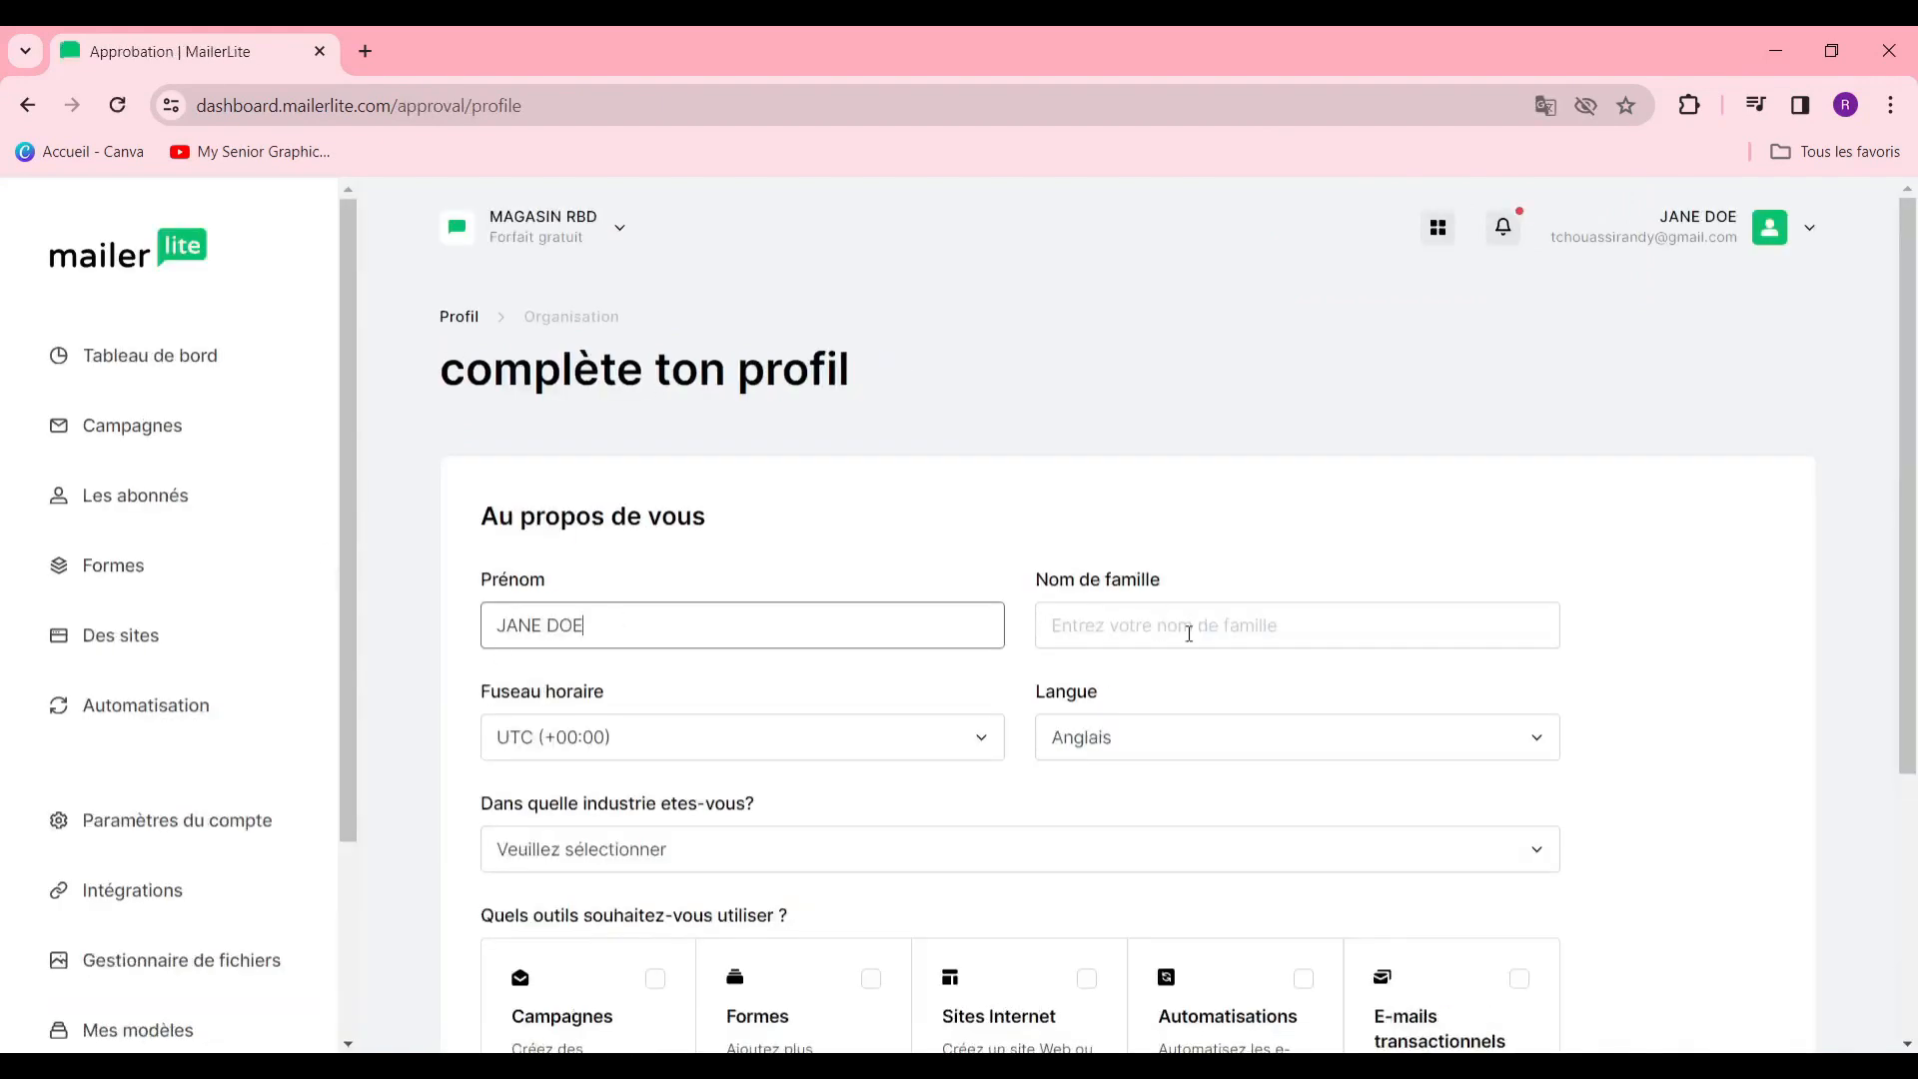
{"action": "left_click", "coordinate": [1187, 625]}
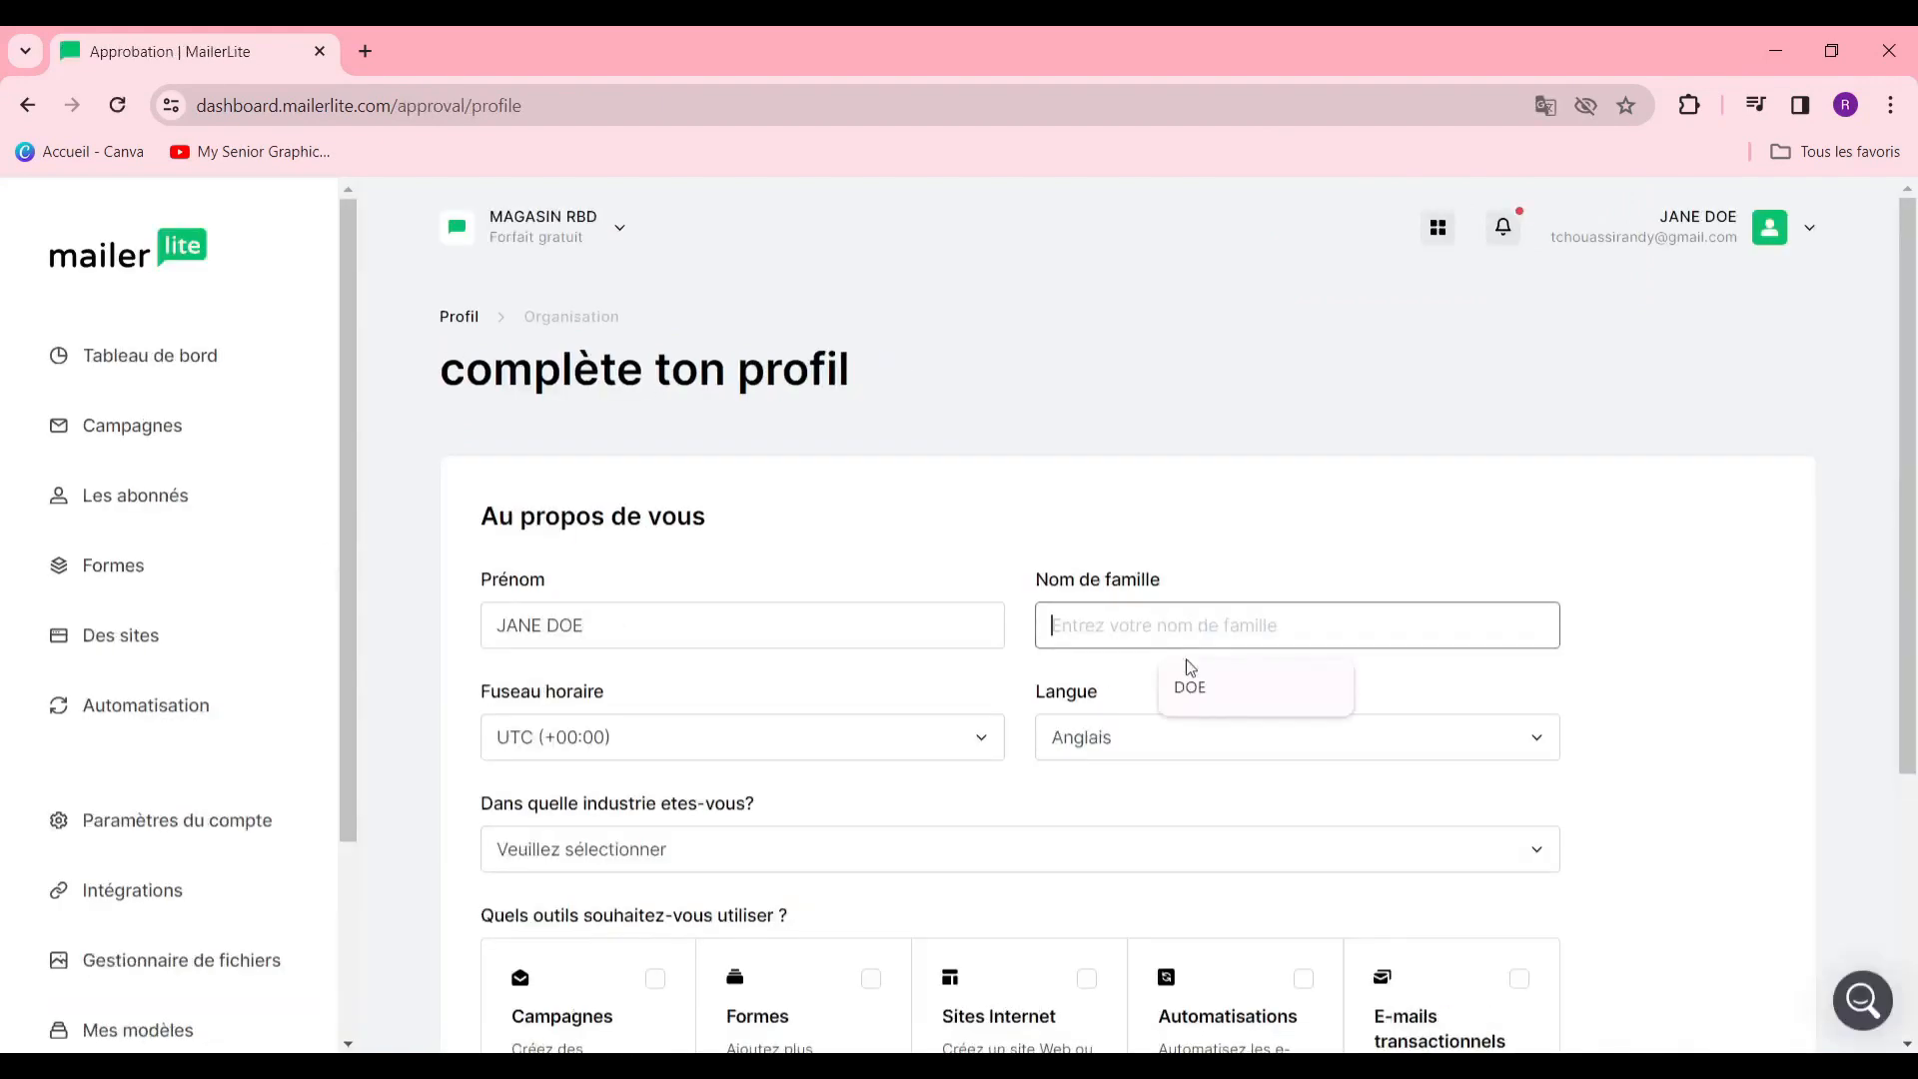
{"action": "left_click", "coordinate": [1189, 687]}
{"action": "scroll", "coordinate": [882, 699], "scroll_direction": "down", "scroll_amount": 4}
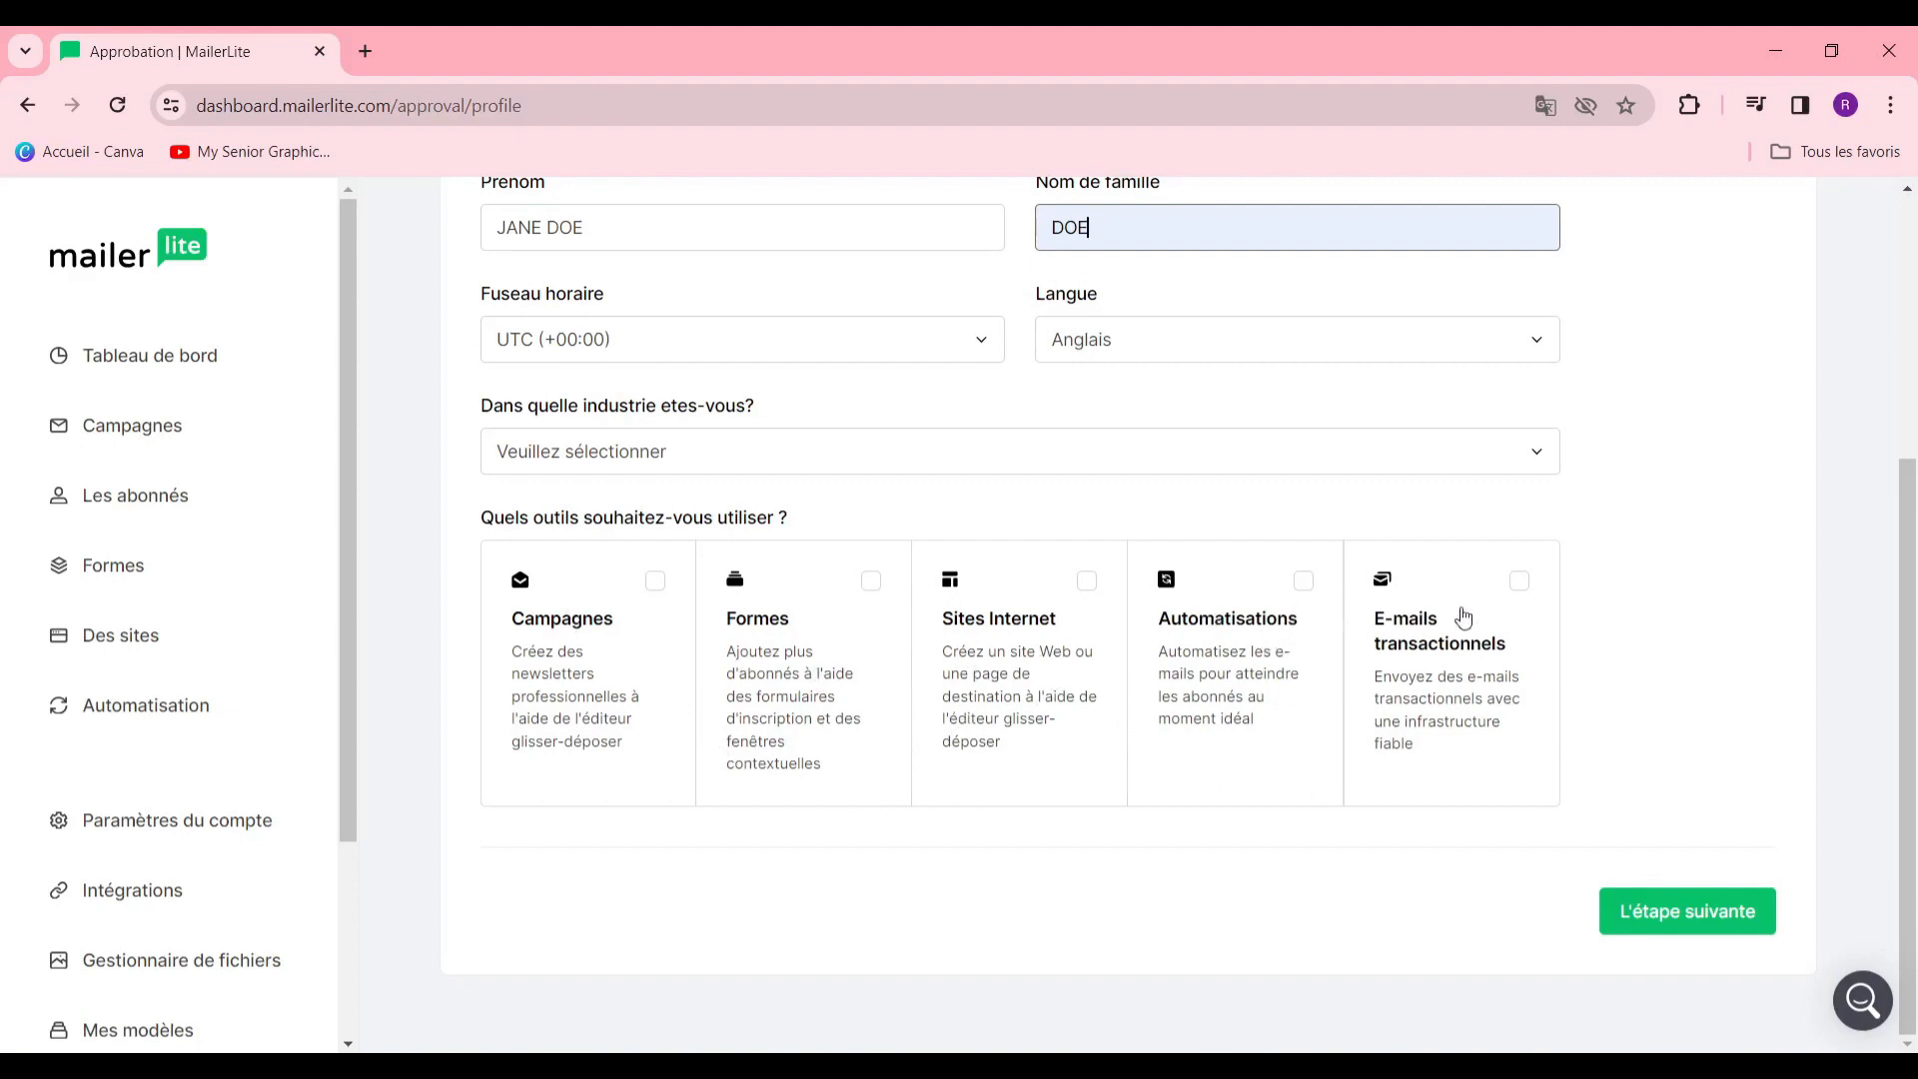
Choose Campagnes and Sites Internet as the desired tools and try to proceed to the next profile step
{"action": "left_click", "coordinate": [661, 587]}
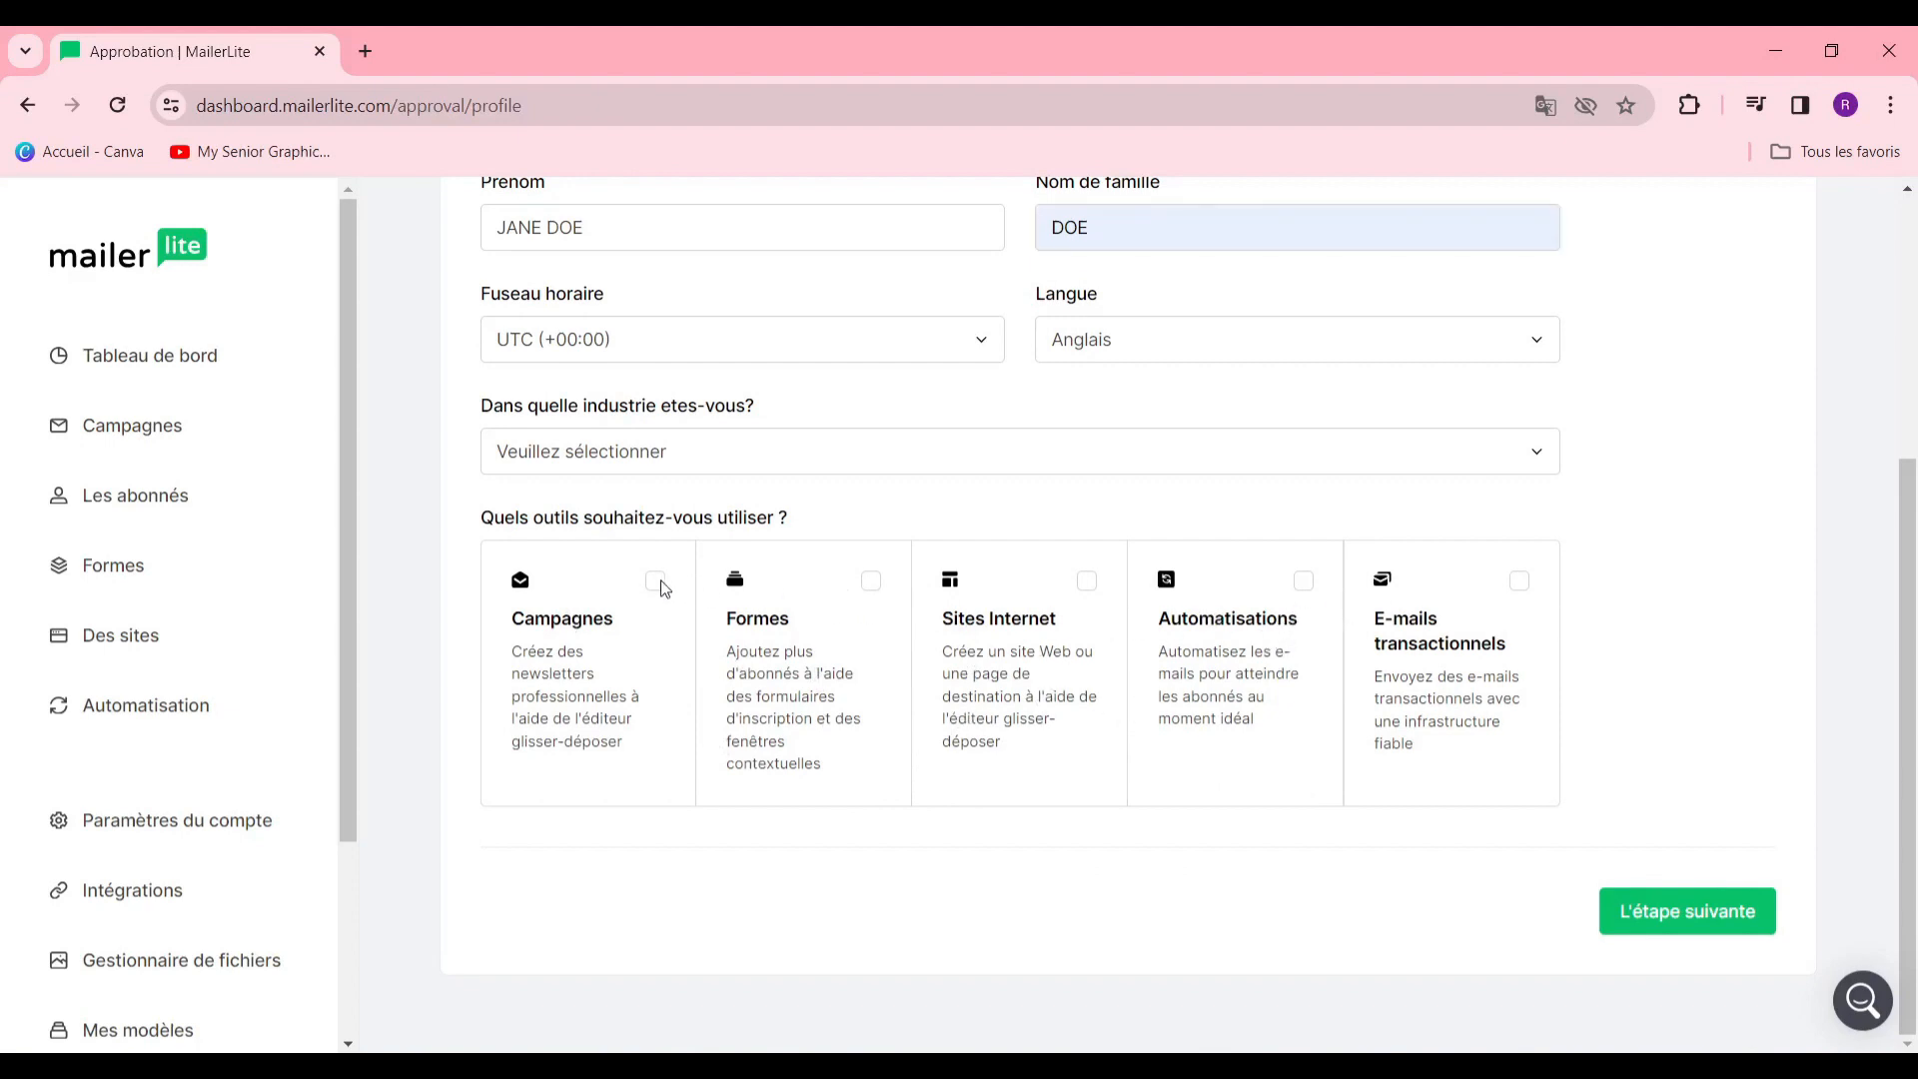
{"action": "left_click", "coordinate": [1081, 611]}
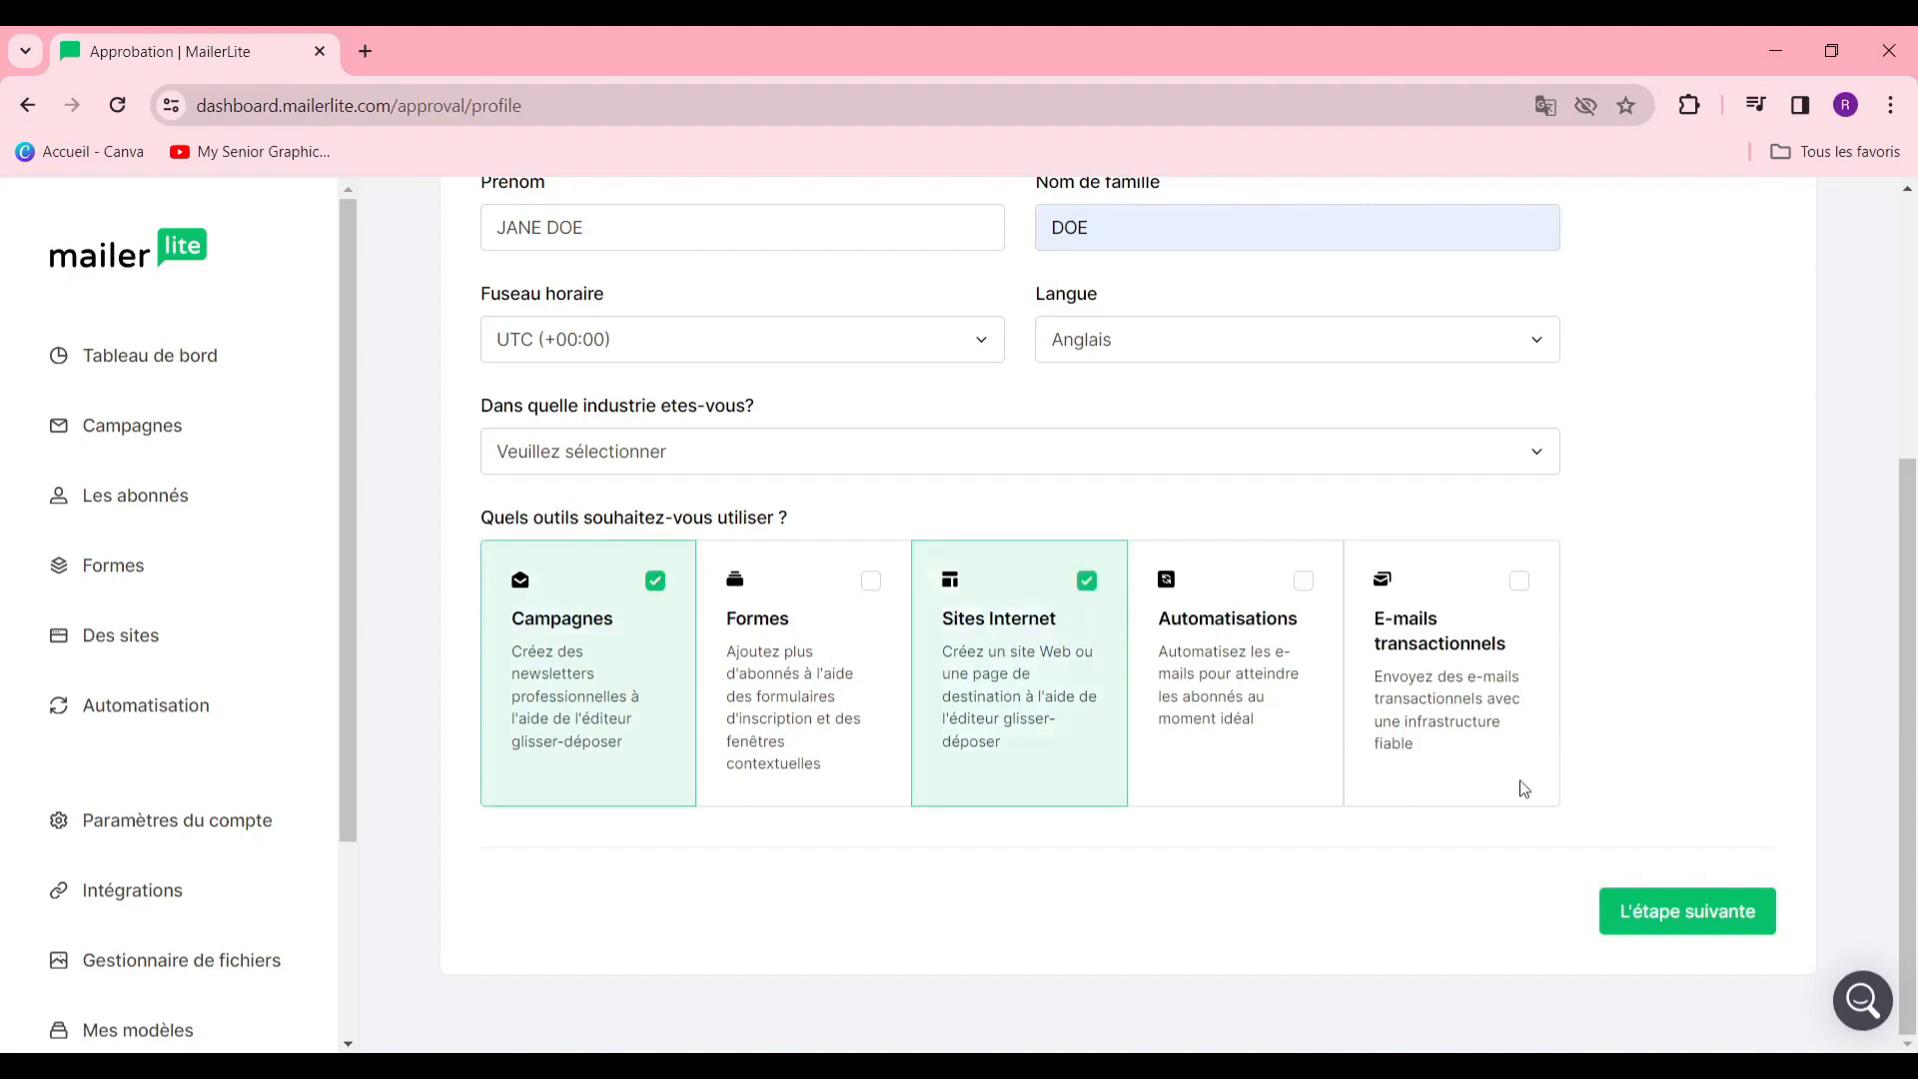
{"action": "left_click", "coordinate": [1624, 911]}
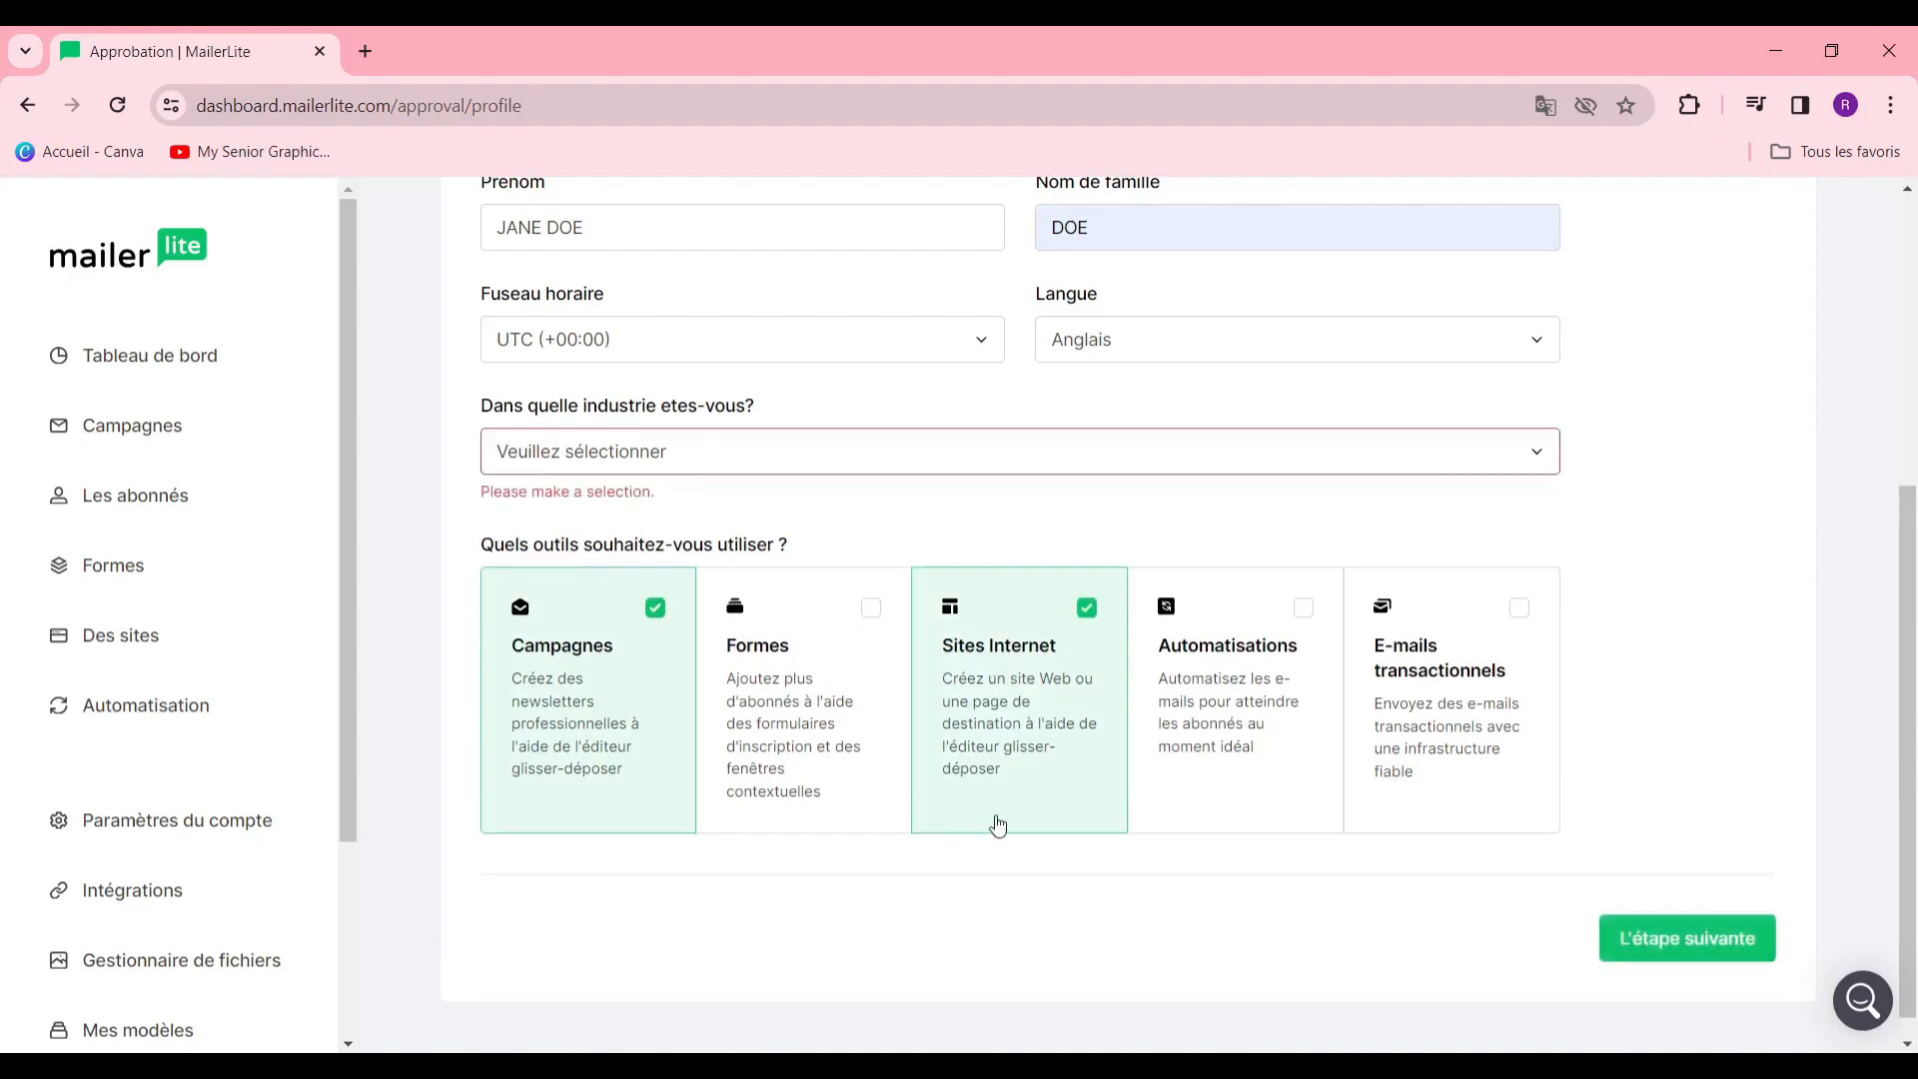
Choose an industry for the profile from the list and continue to the organization details
{"action": "left_click", "coordinate": [889, 451]}
{"action": "scroll", "coordinate": [813, 587], "scroll_direction": "down", "scroll_amount": 7}
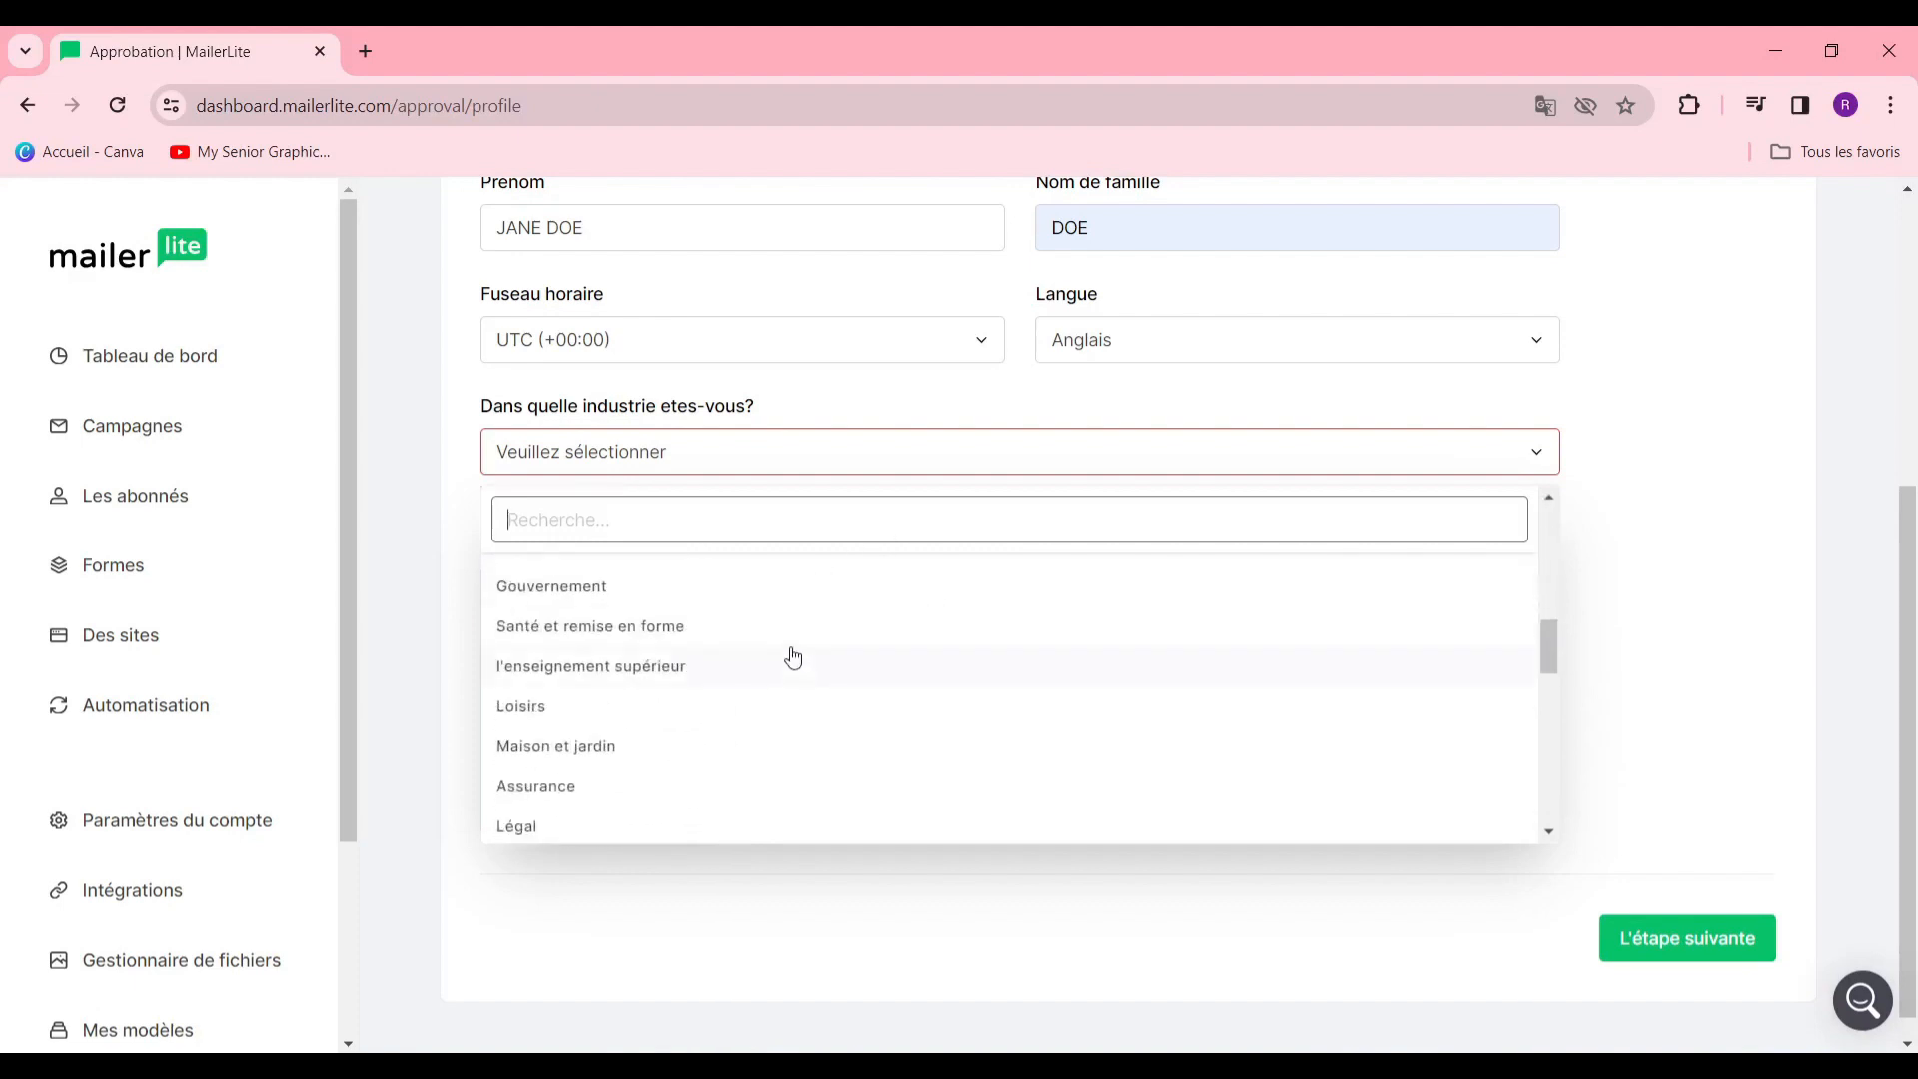
{"action": "scroll", "coordinate": [792, 649], "scroll_direction": "up", "scroll_amount": 6}
{"action": "scroll", "coordinate": [785, 651], "scroll_direction": "up", "scroll_amount": 2}
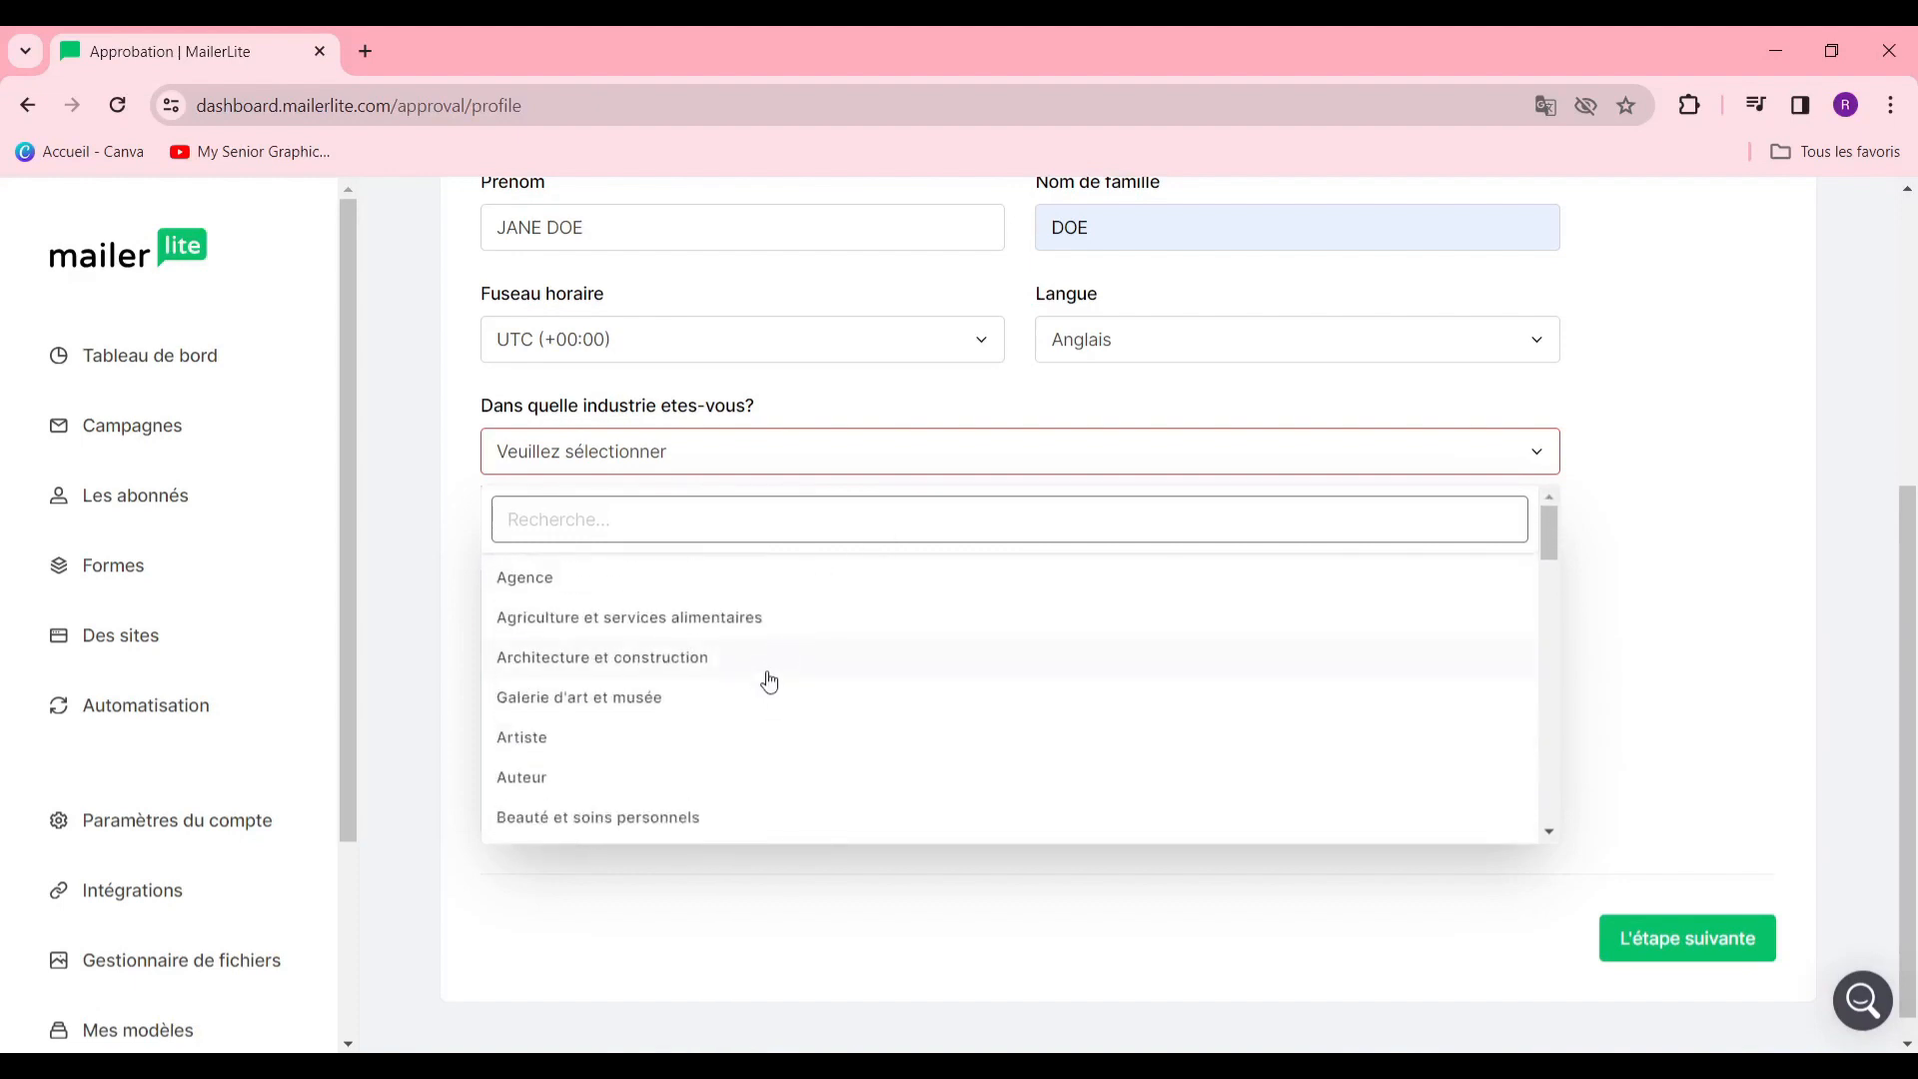
{"action": "scroll", "coordinate": [769, 681], "scroll_direction": "down", "scroll_amount": 10}
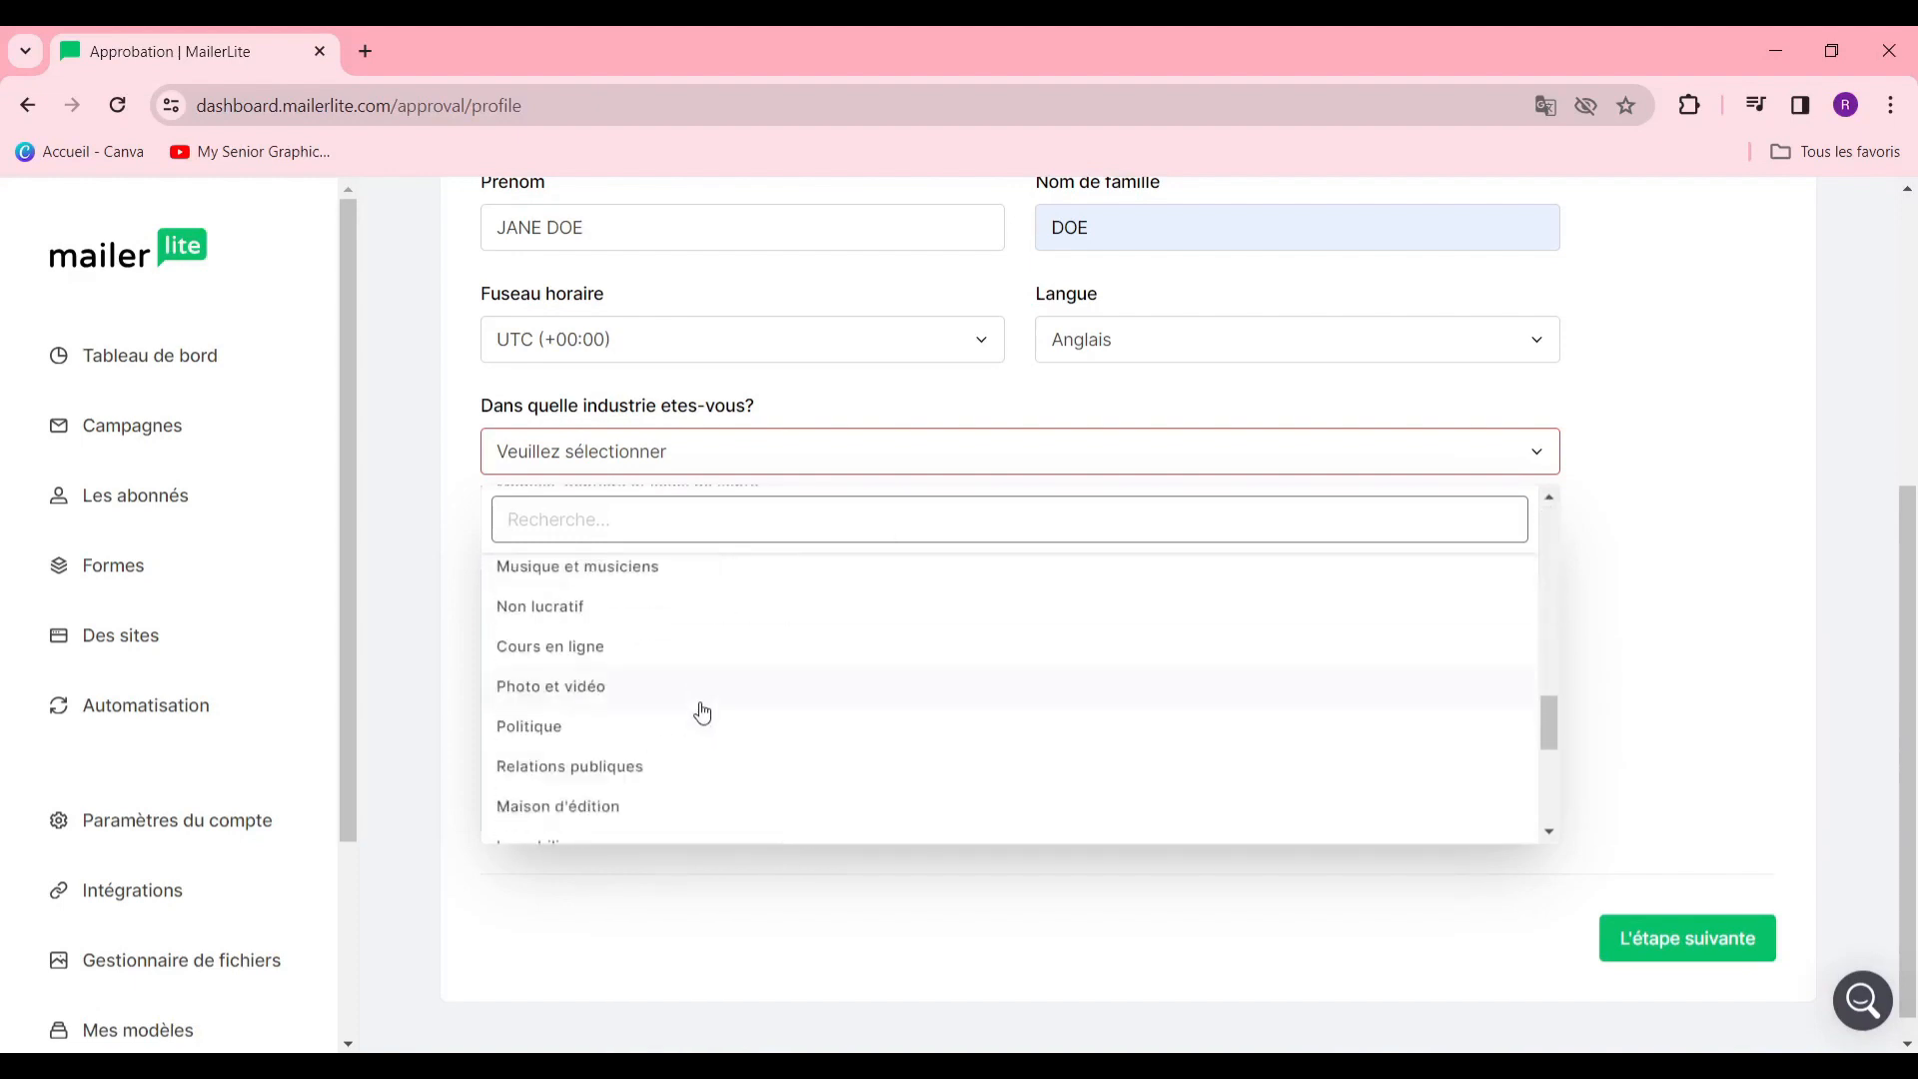
{"action": "scroll", "coordinate": [702, 711], "scroll_direction": "up", "scroll_amount": 3}
{"action": "scroll", "coordinate": [698, 703], "scroll_direction": "up", "scroll_amount": 3}
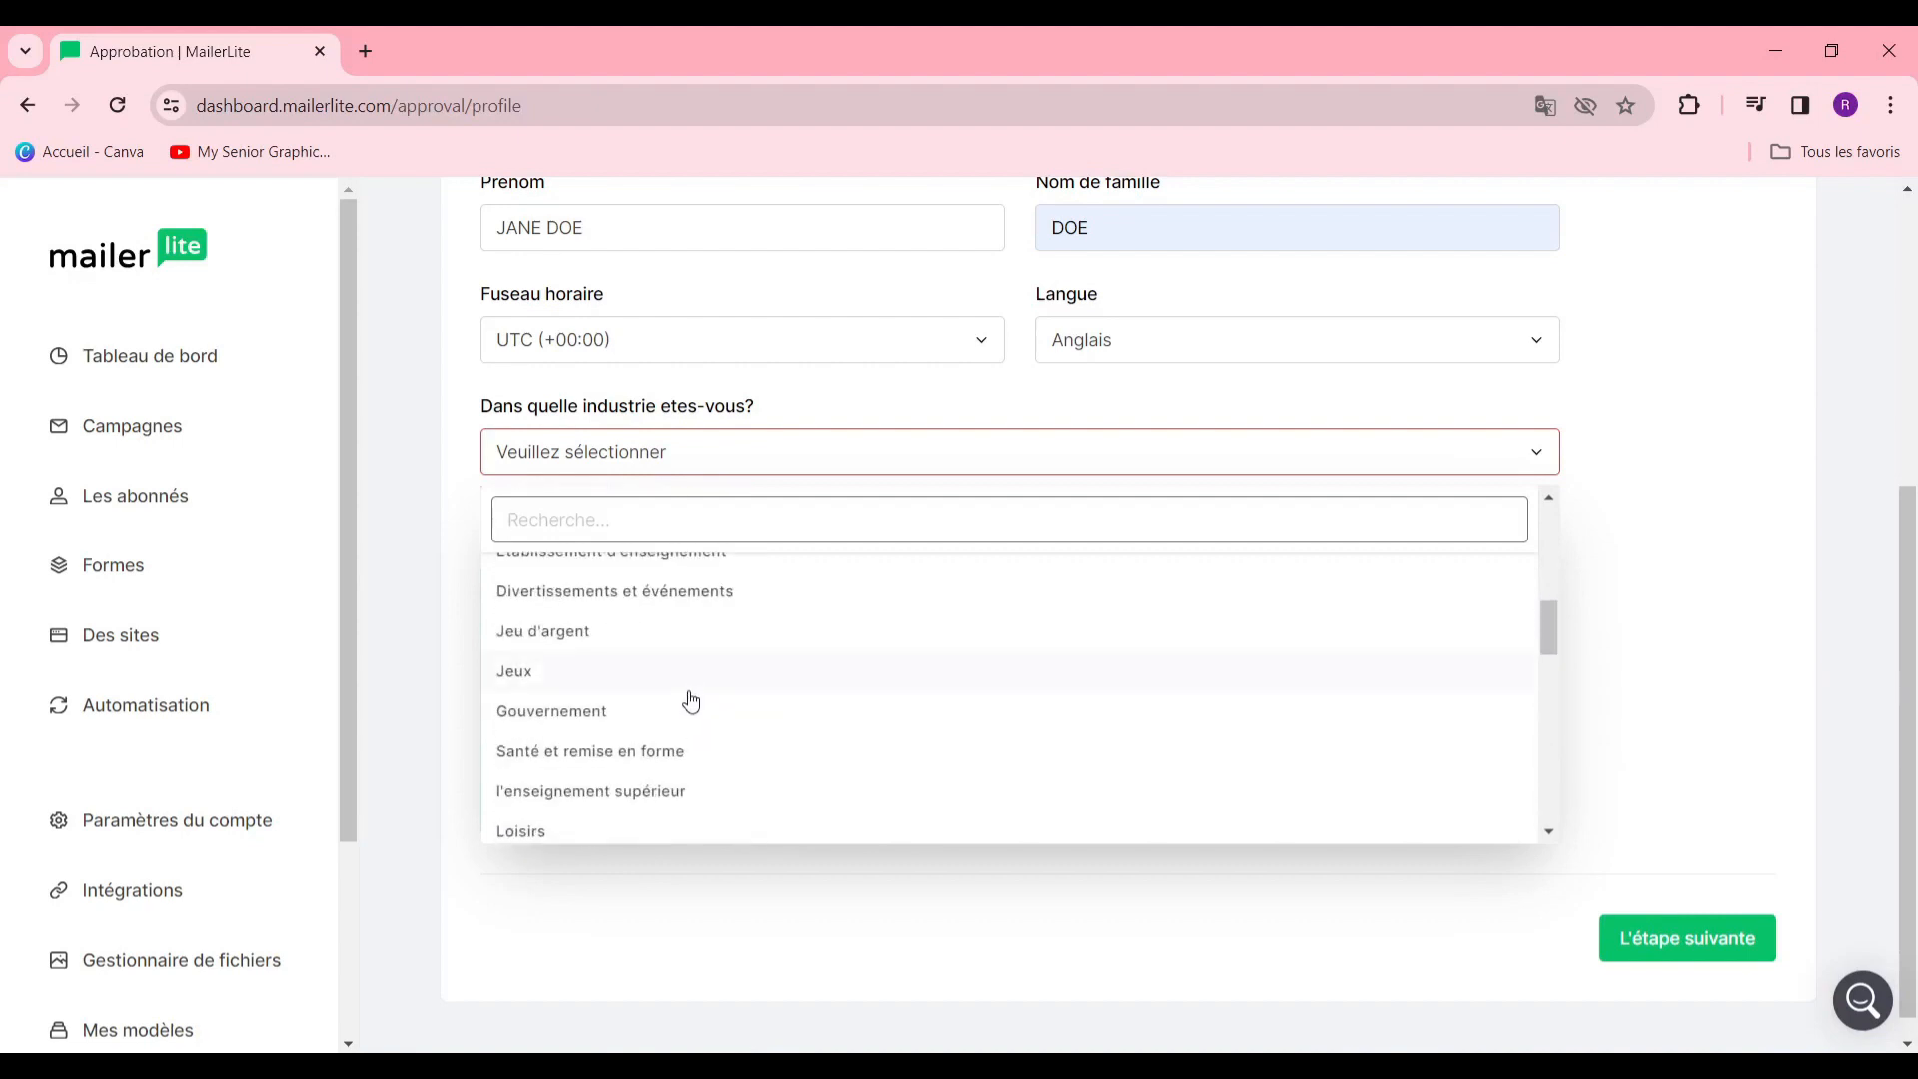
{"action": "scroll", "coordinate": [685, 699], "scroll_direction": "down", "scroll_amount": 3}
{"action": "scroll", "coordinate": [706, 656], "scroll_direction": "down", "scroll_amount": 4}
{"action": "scroll", "coordinate": [721, 702], "scroll_direction": "down", "scroll_amount": 1}
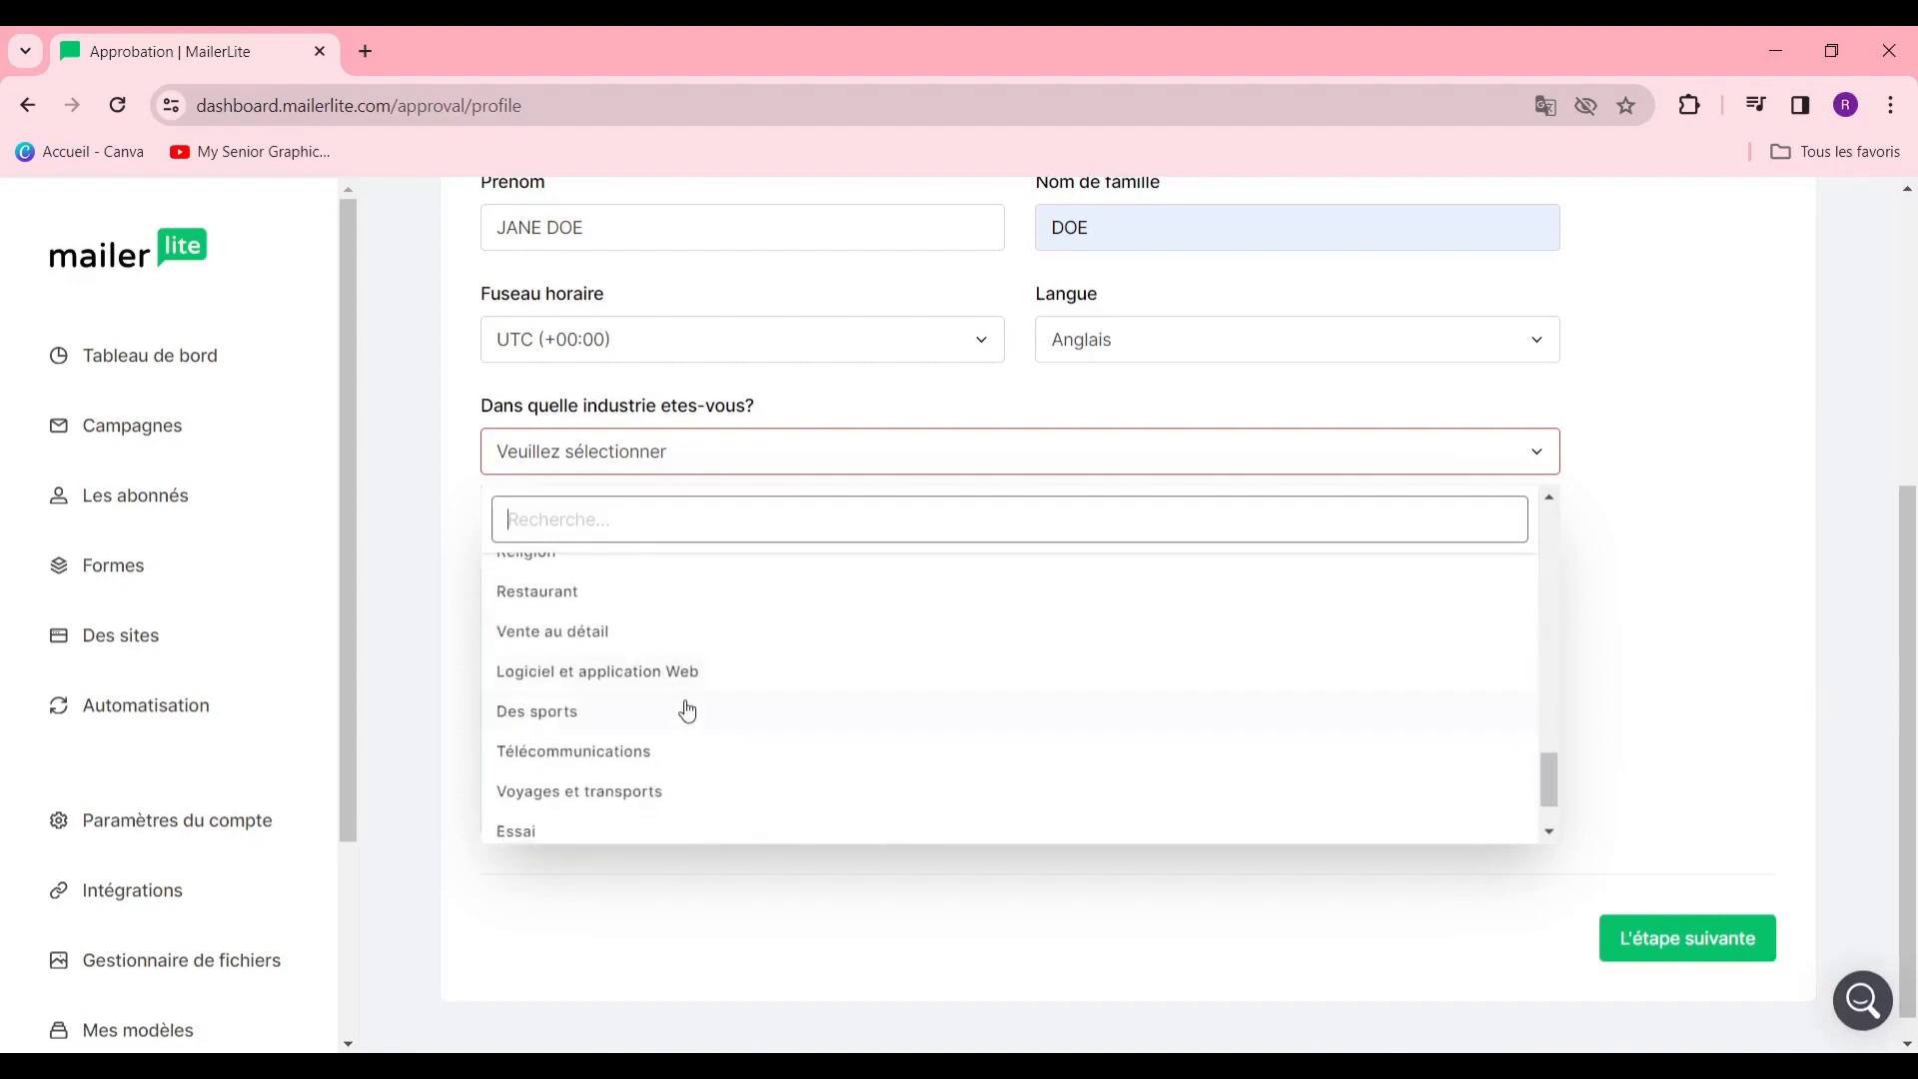
{"action": "scroll", "coordinate": [672, 672], "scroll_direction": "up", "scroll_amount": 2}
{"action": "scroll", "coordinate": [676, 677], "scroll_direction": "down", "scroll_amount": 3}
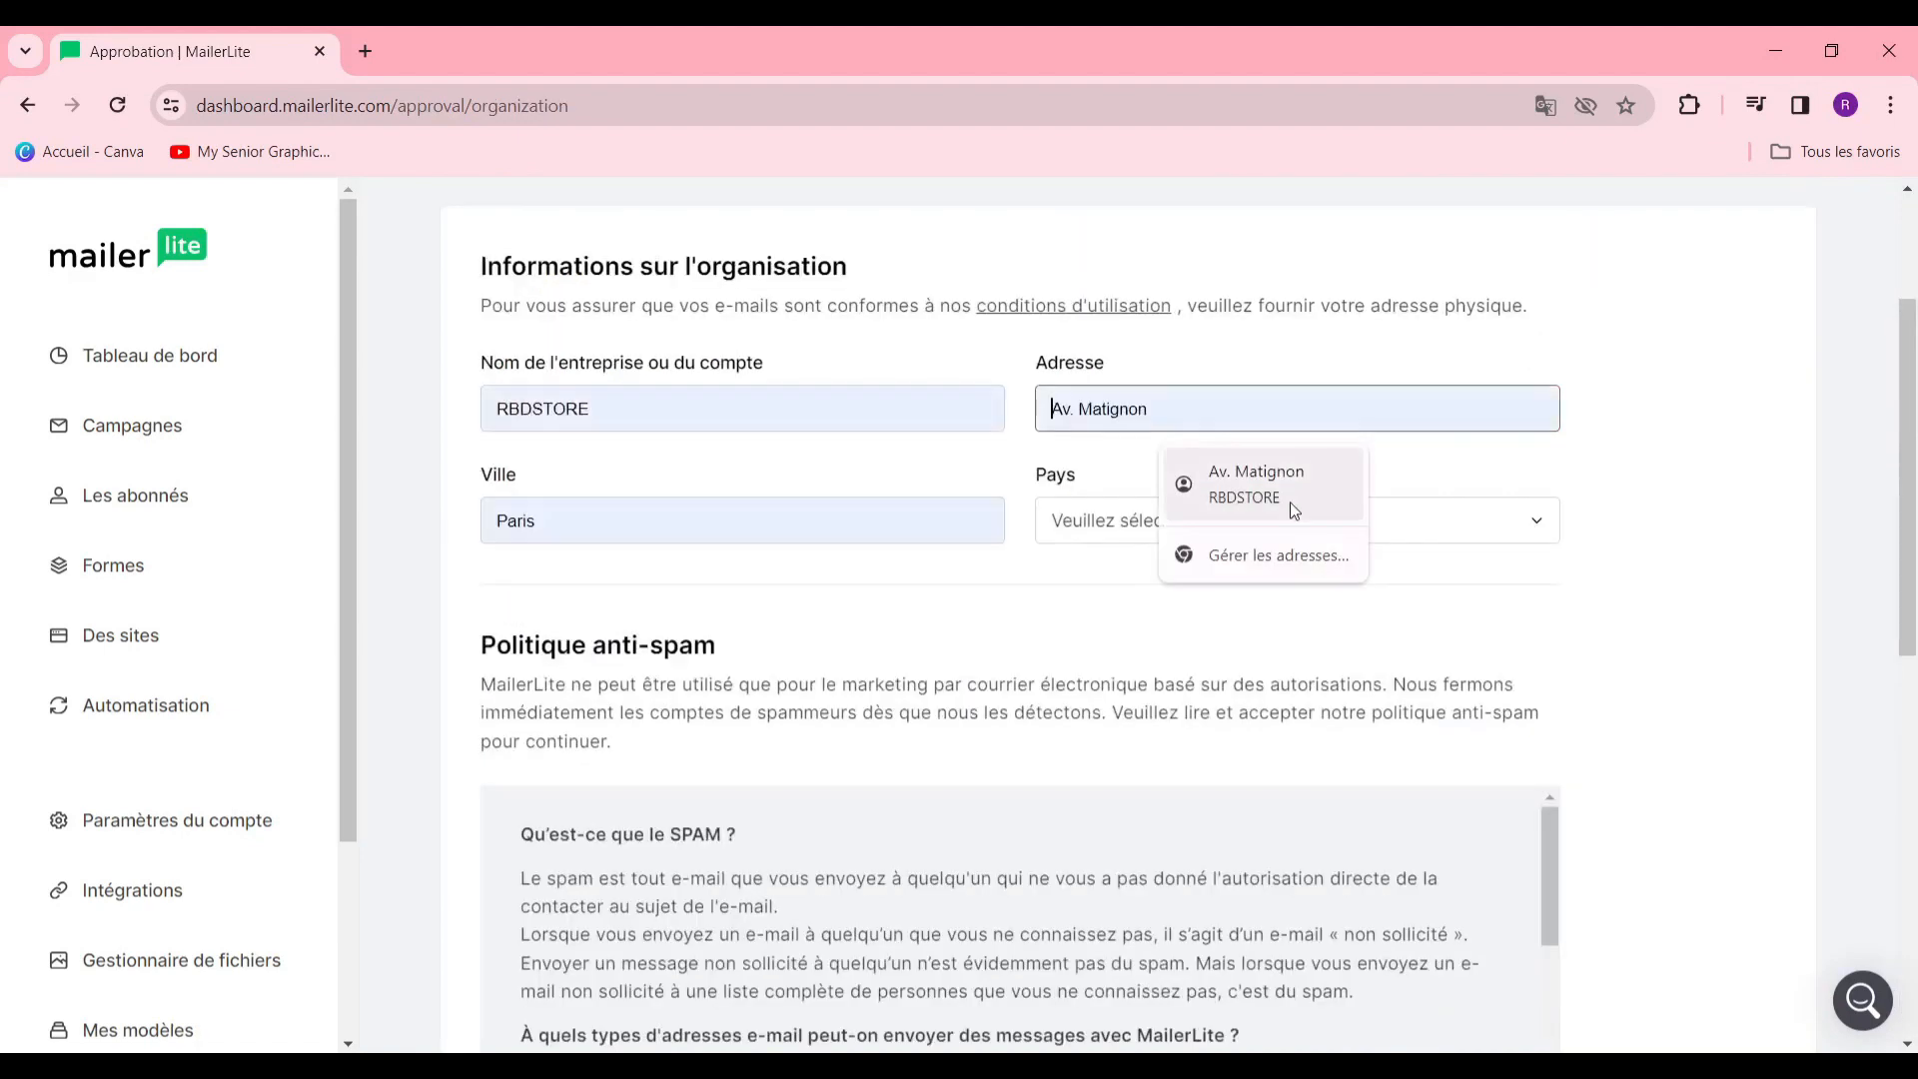
Fill in the organization's address with France as the country, accept the anti-spam policy, and confirm the profile
{"action": "left_click", "coordinate": [1288, 502]}
{"action": "left_click", "coordinate": [1221, 521]}
{"action": "type", "text": "France"}
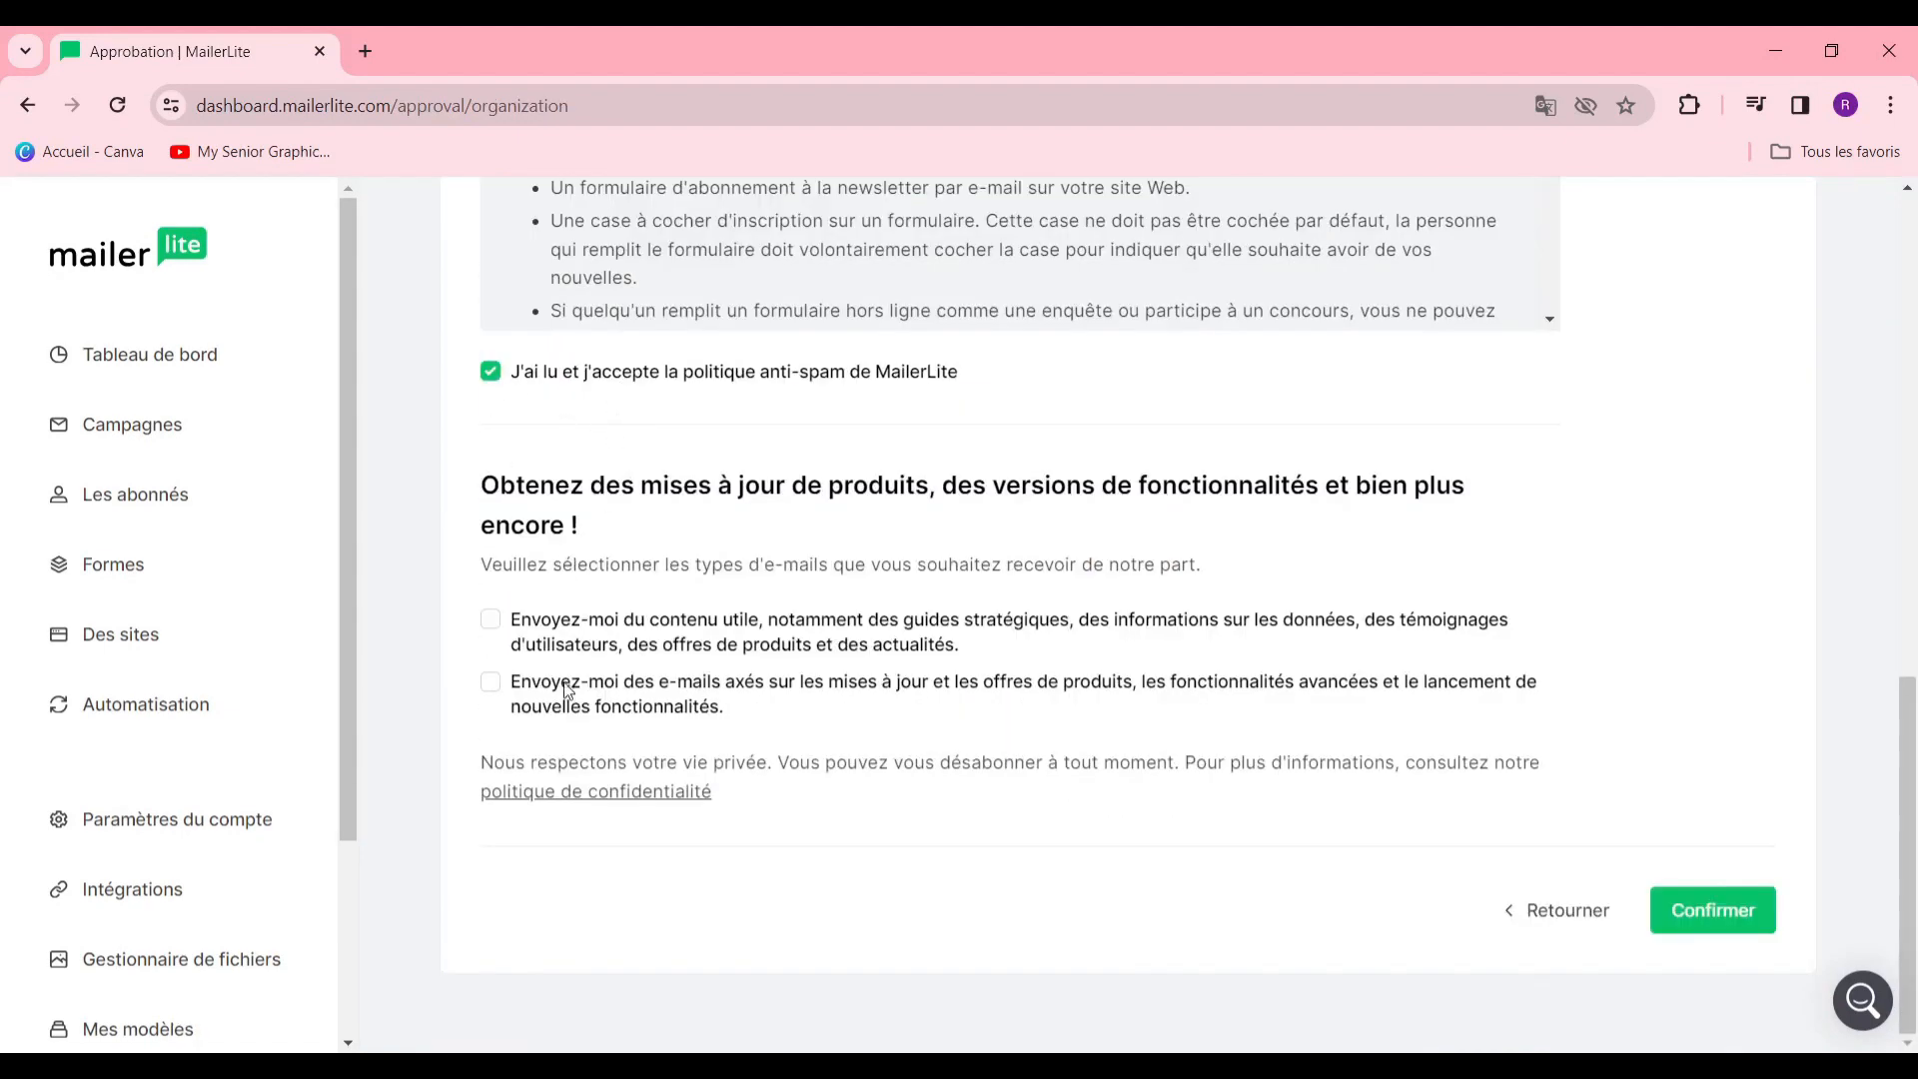
{"action": "left_click", "coordinate": [1723, 914]}
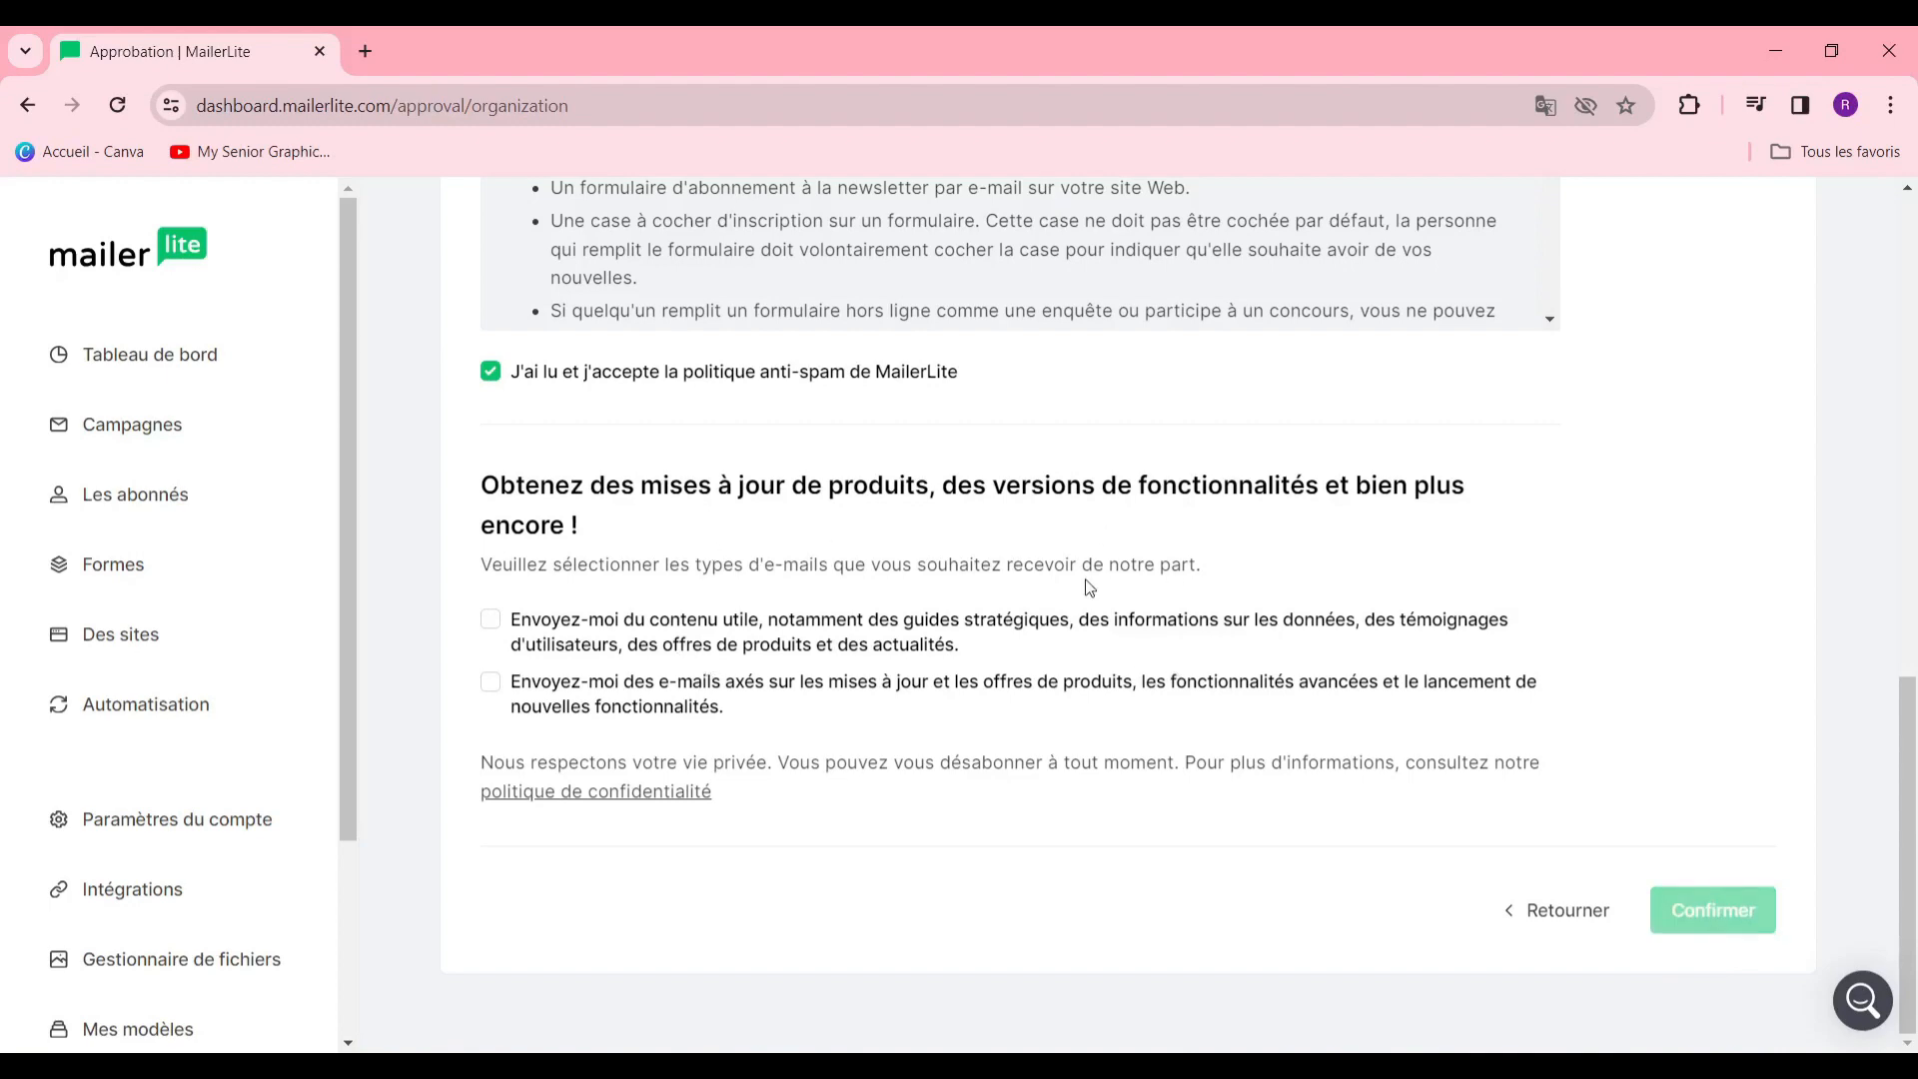
Go to the campaigns section and create a new campaign of the type Campagne régulière
{"action": "scroll", "coordinate": [781, 417], "scroll_direction": "down", "scroll_amount": 5}
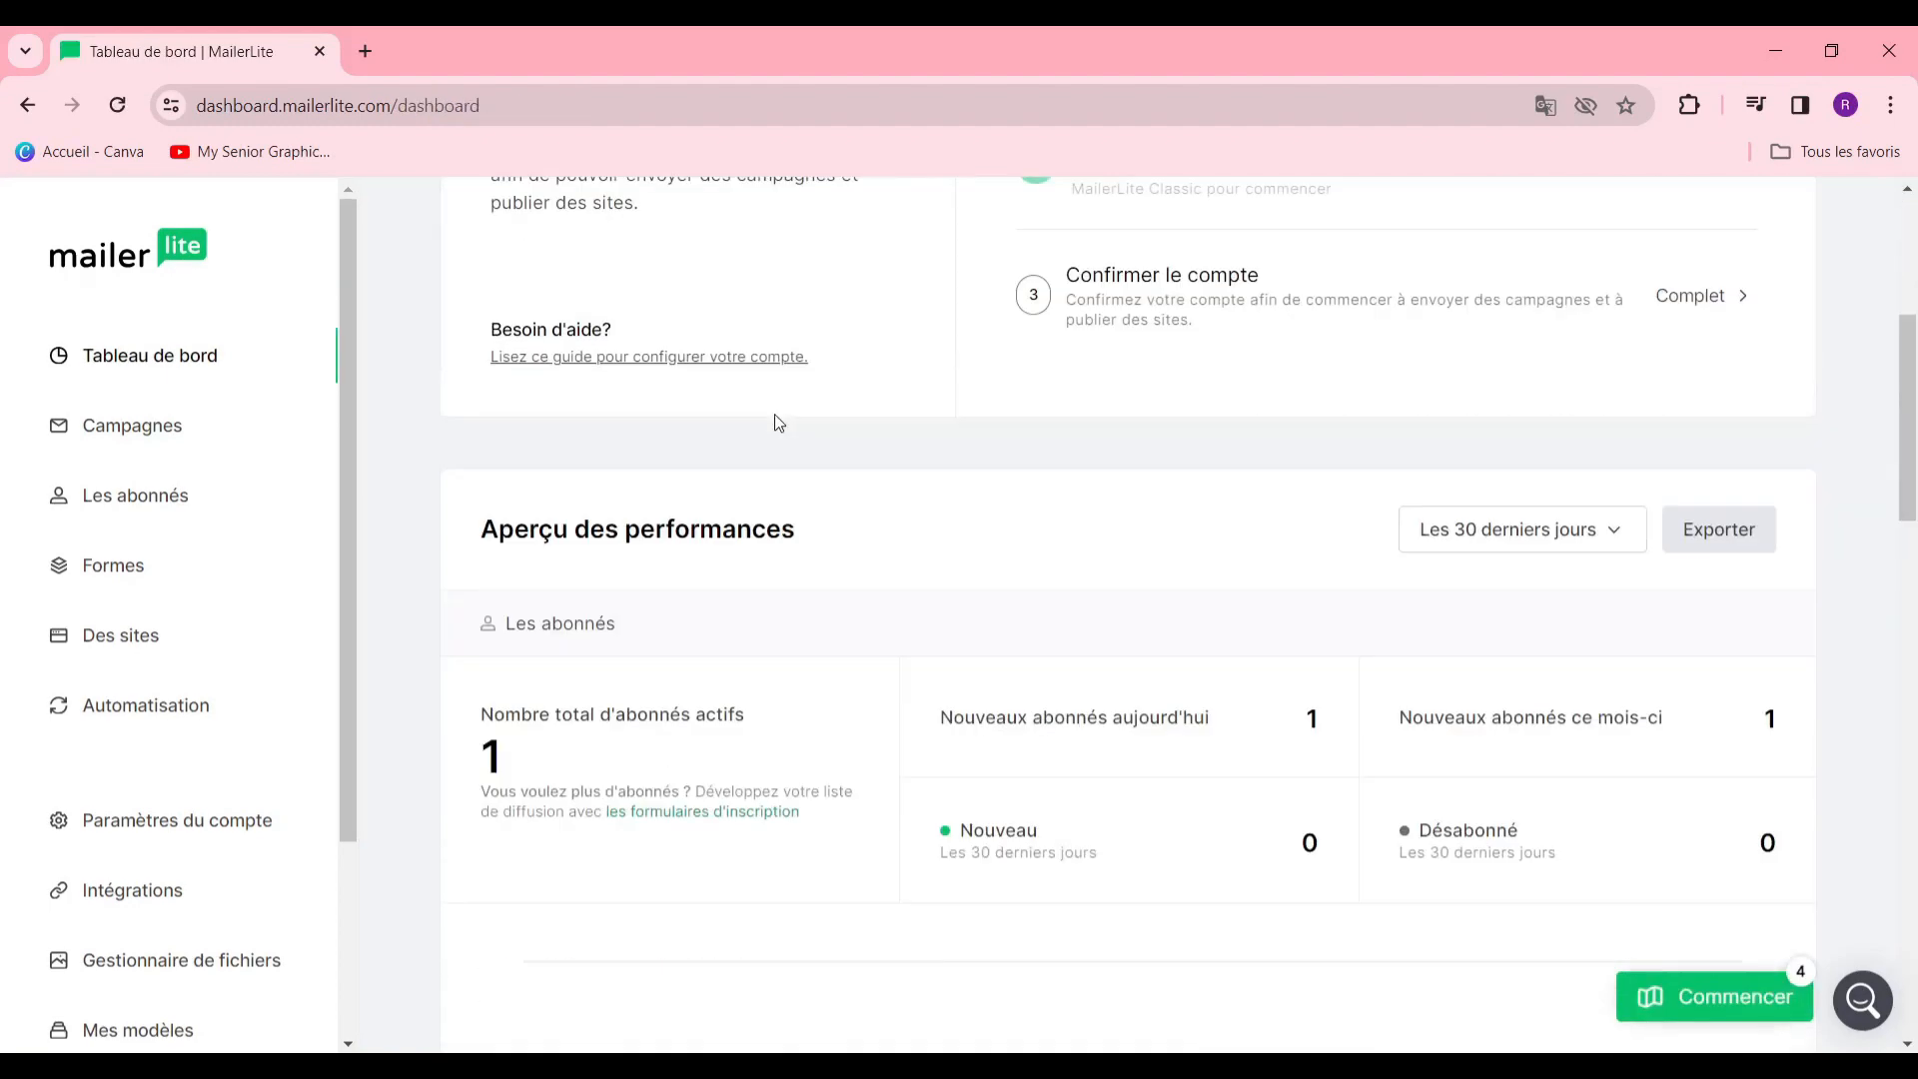
{"action": "scroll", "coordinate": [1143, 429], "scroll_direction": "up", "scroll_amount": 5}
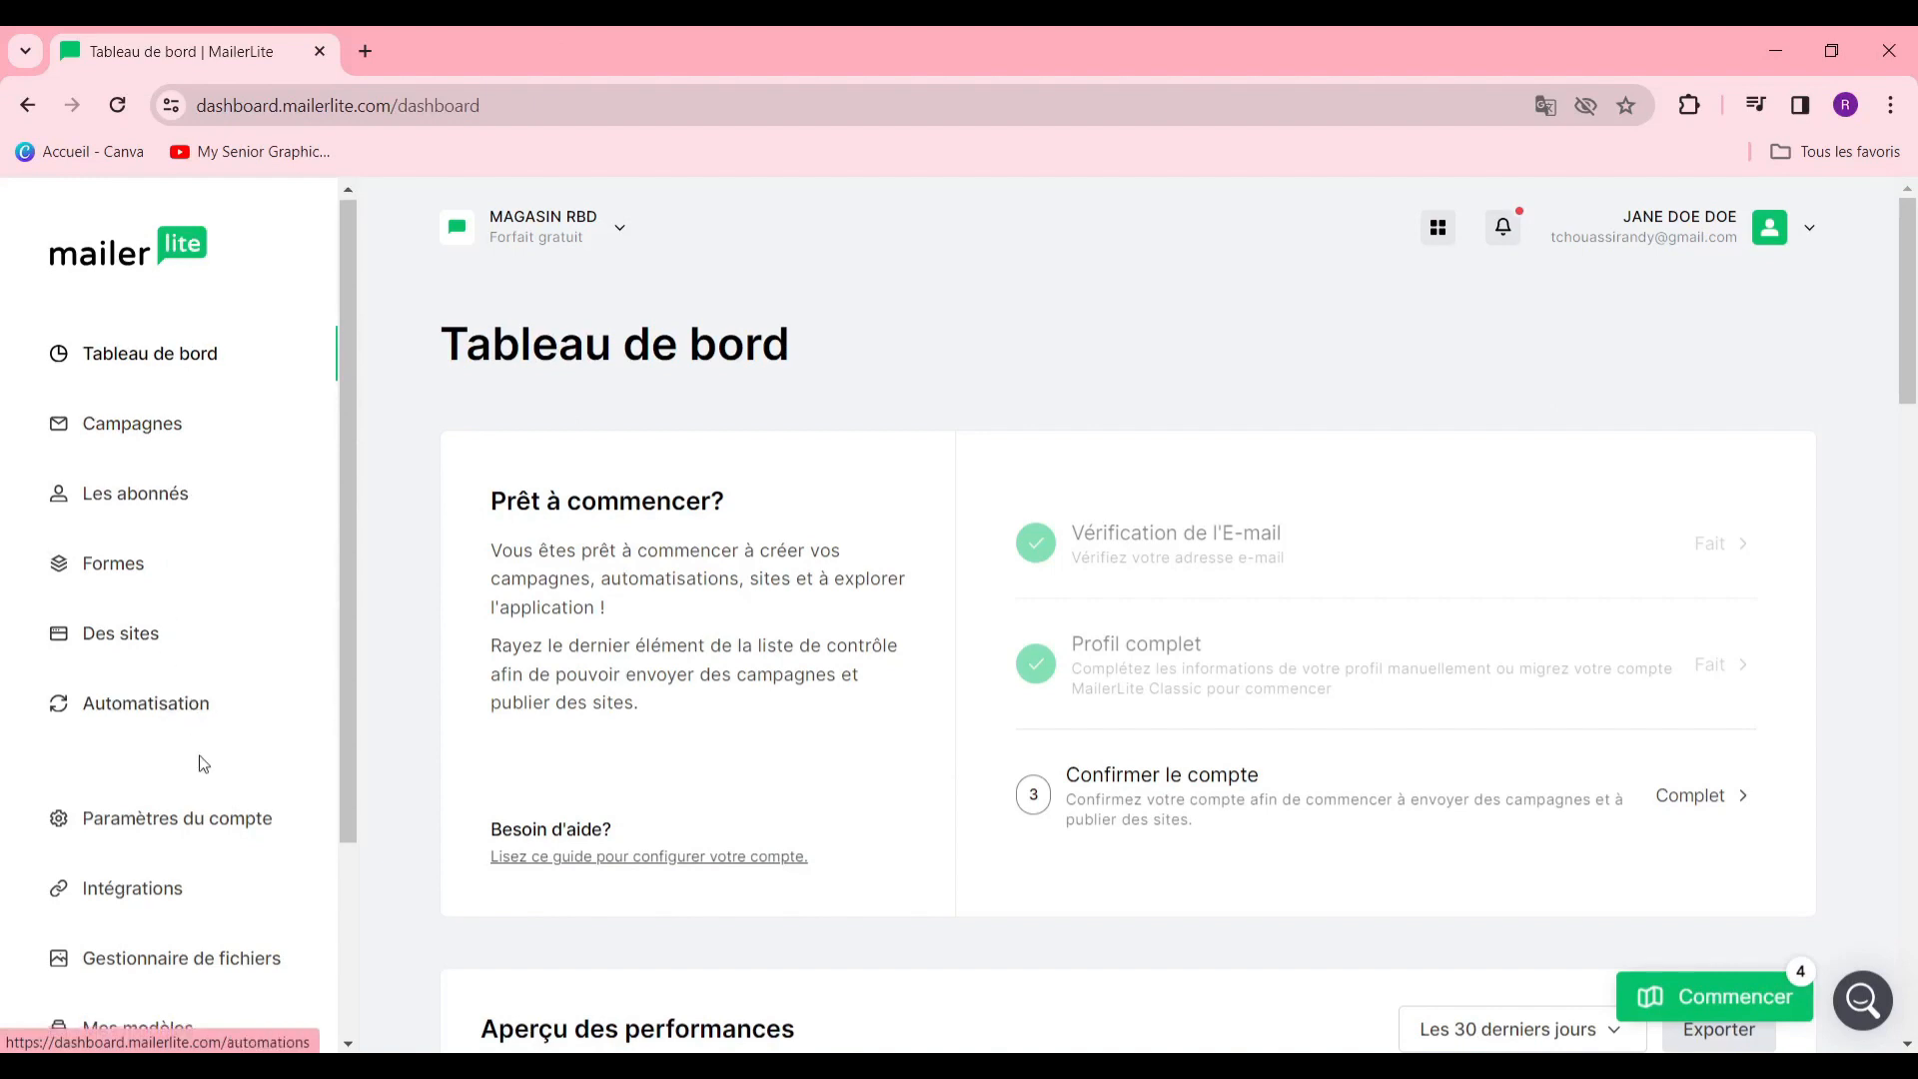
{"action": "scroll", "coordinate": [204, 764], "scroll_direction": "down", "scroll_amount": 3}
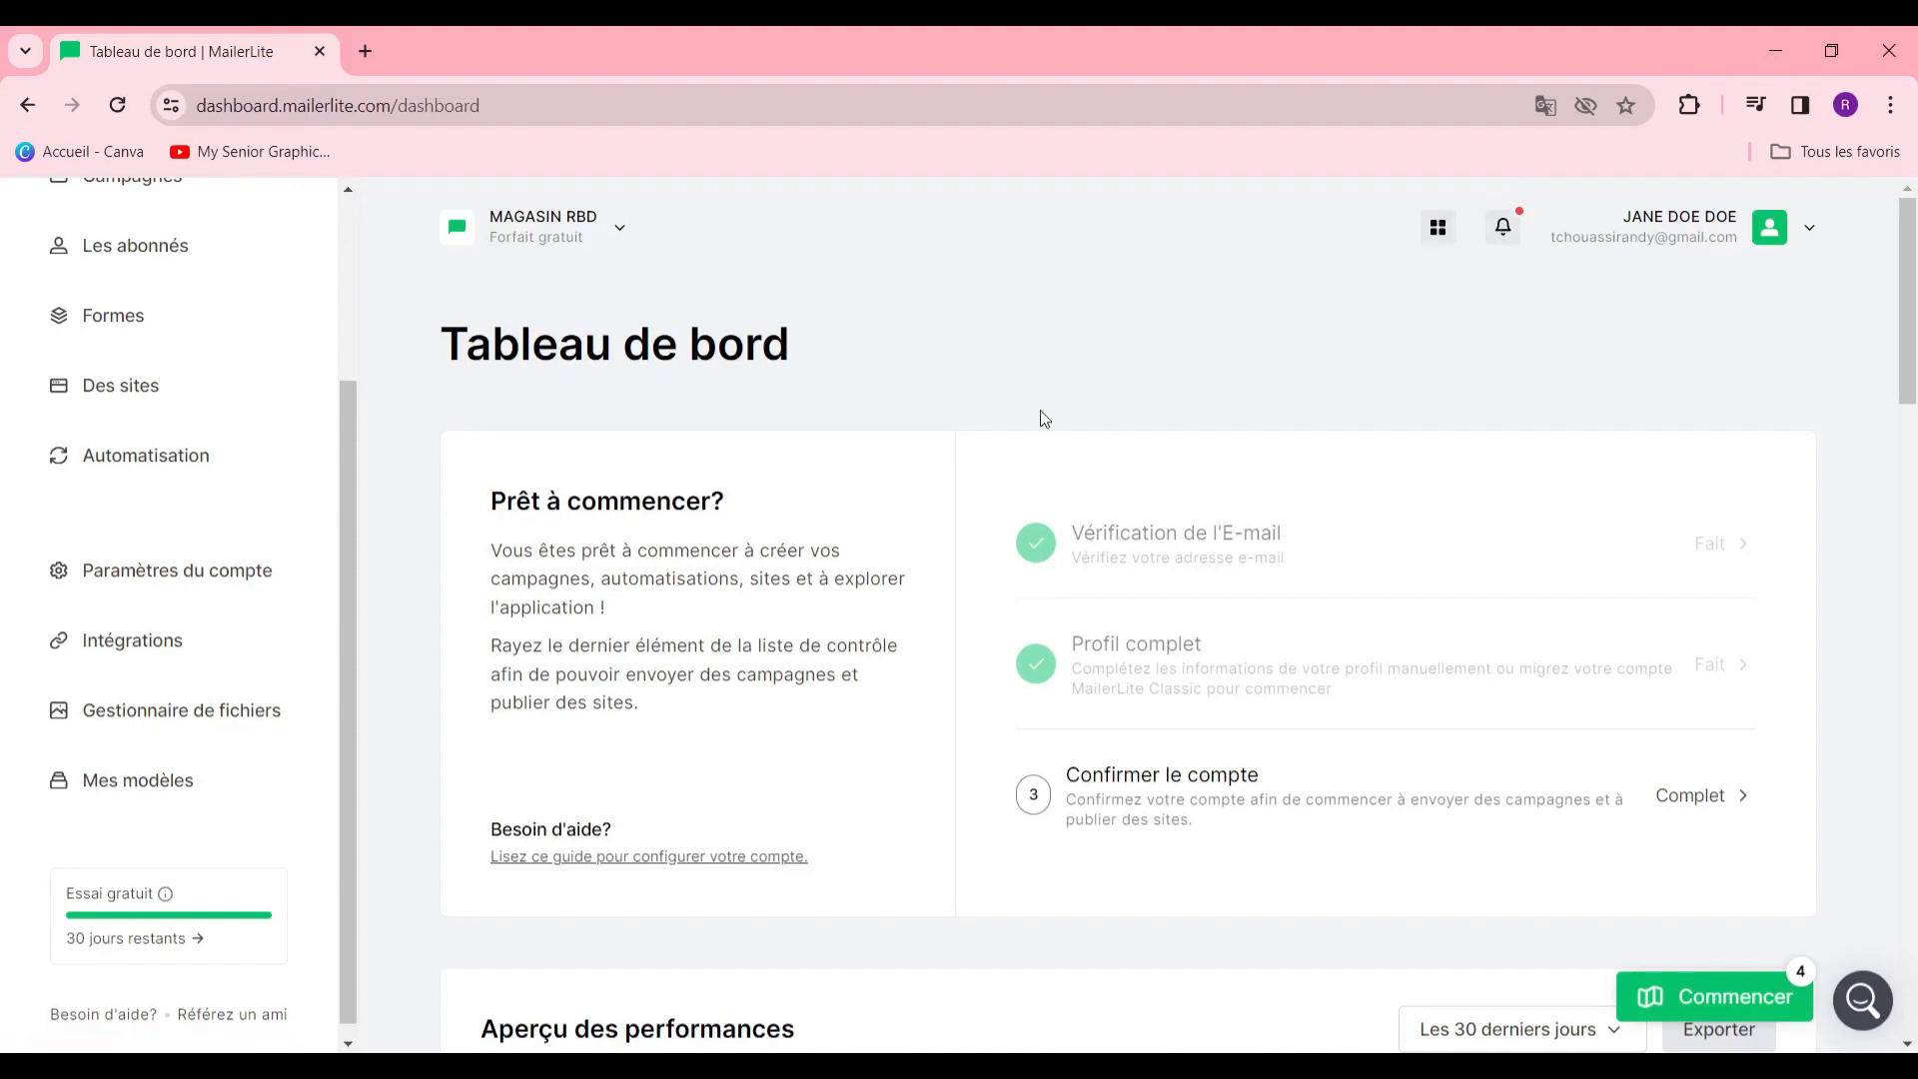
{"action": "scroll", "coordinate": [256, 530], "scroll_direction": "up", "scroll_amount": 3}
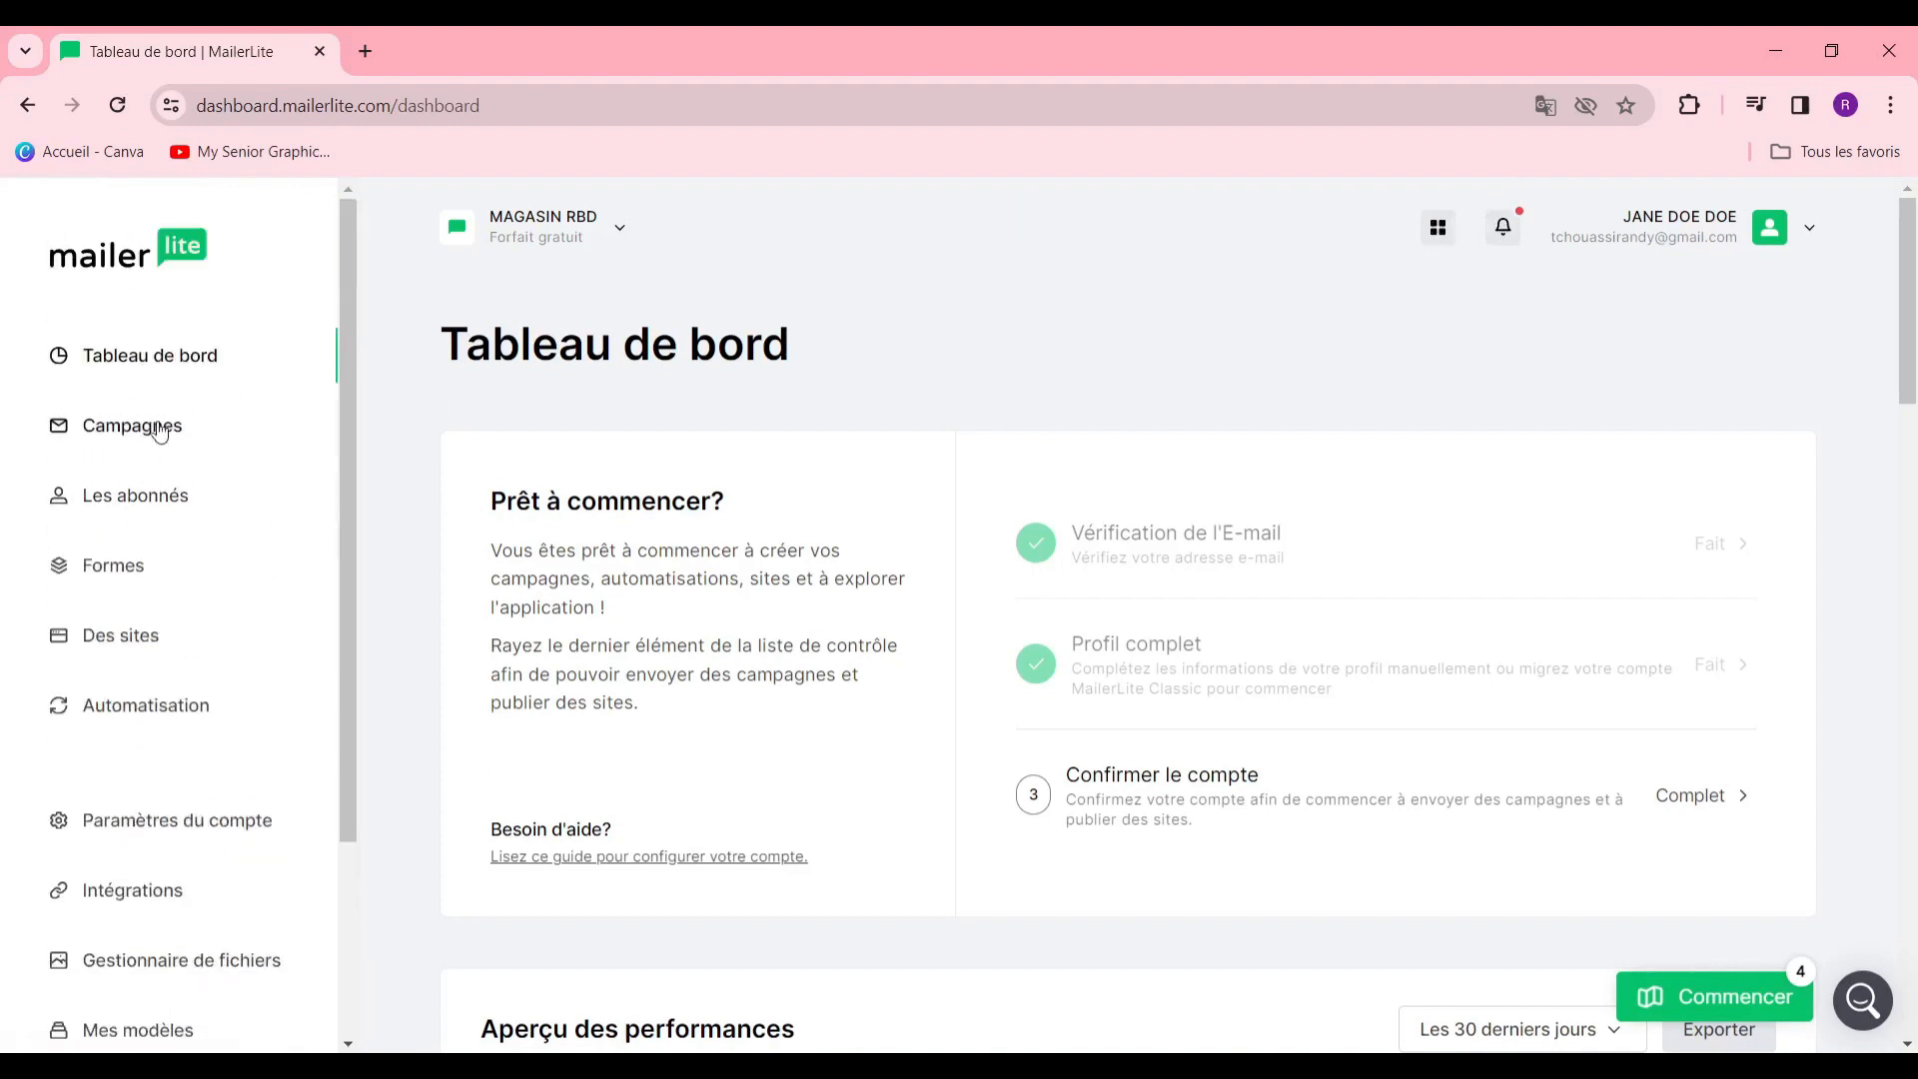
{"action": "left_click", "coordinate": [201, 430]}
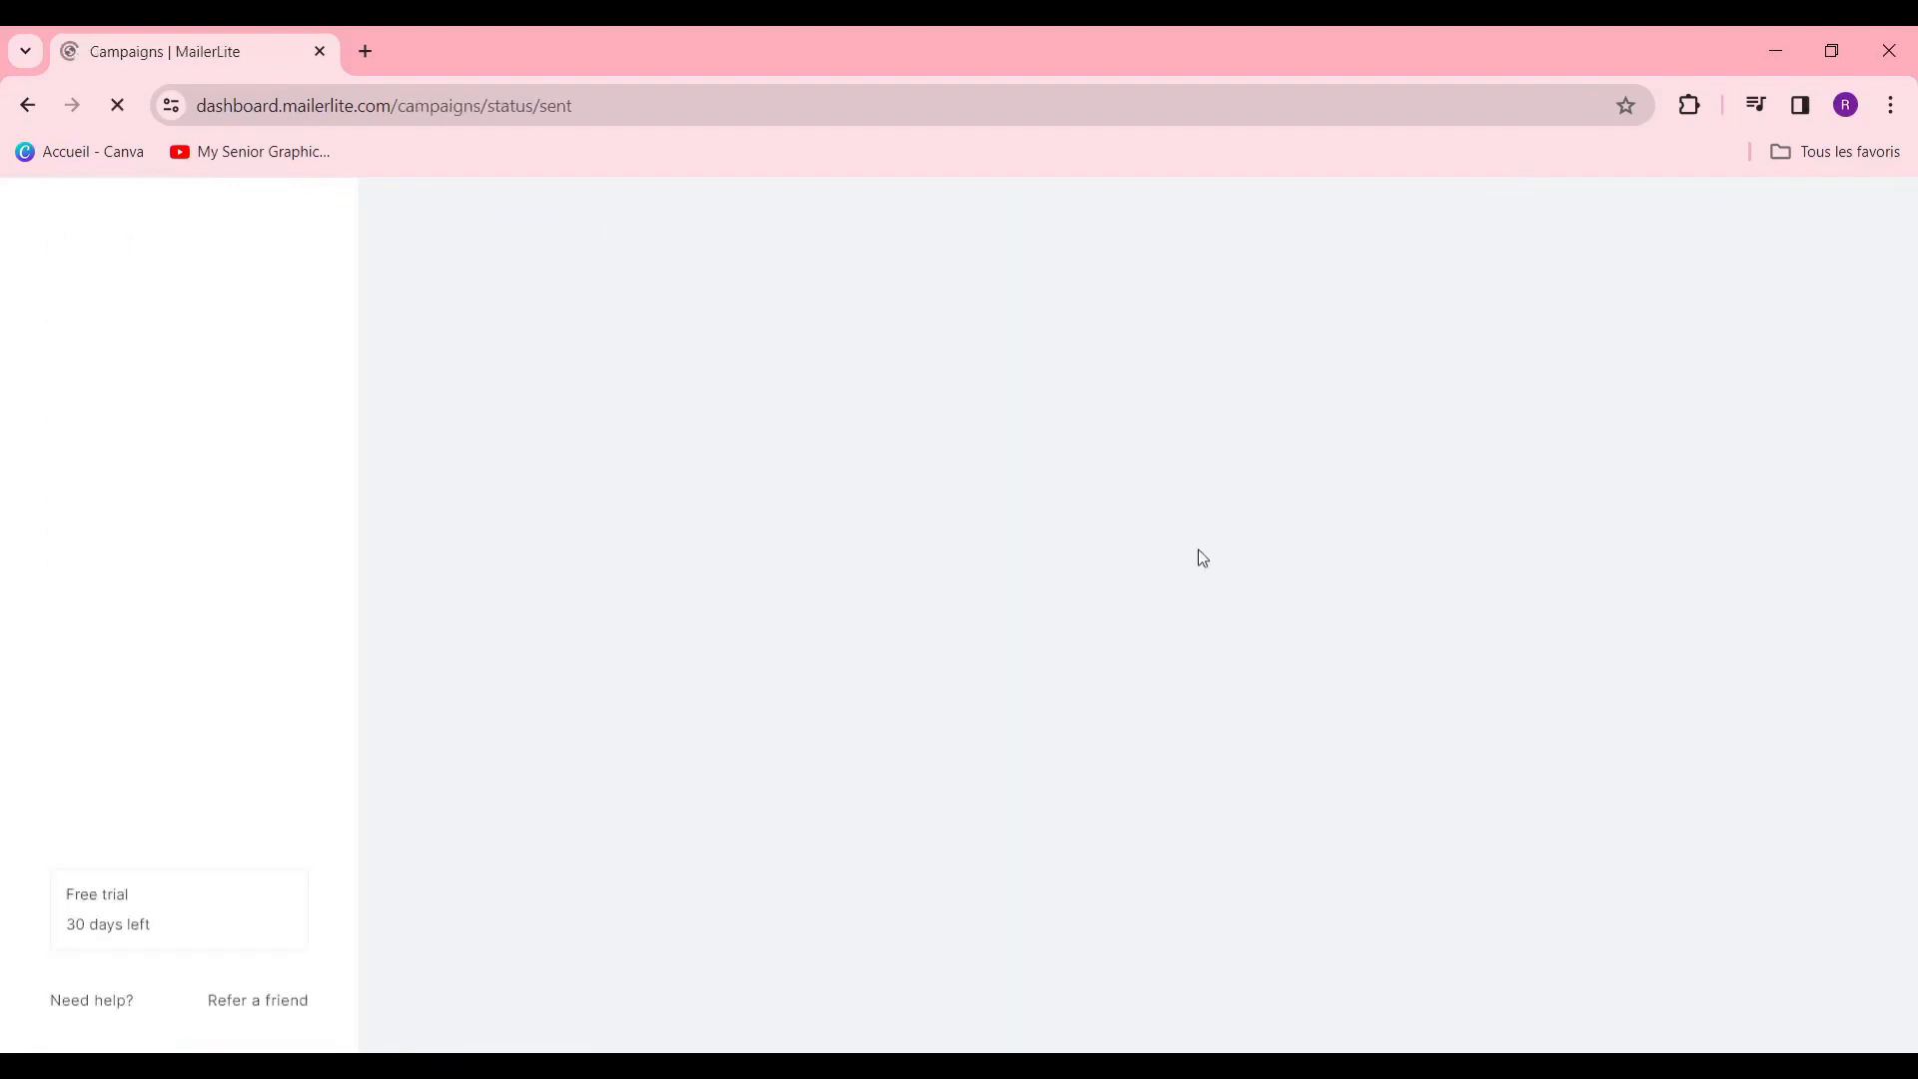
{"action": "scroll", "coordinate": [1077, 759], "scroll_direction": "down", "scroll_amount": 1}
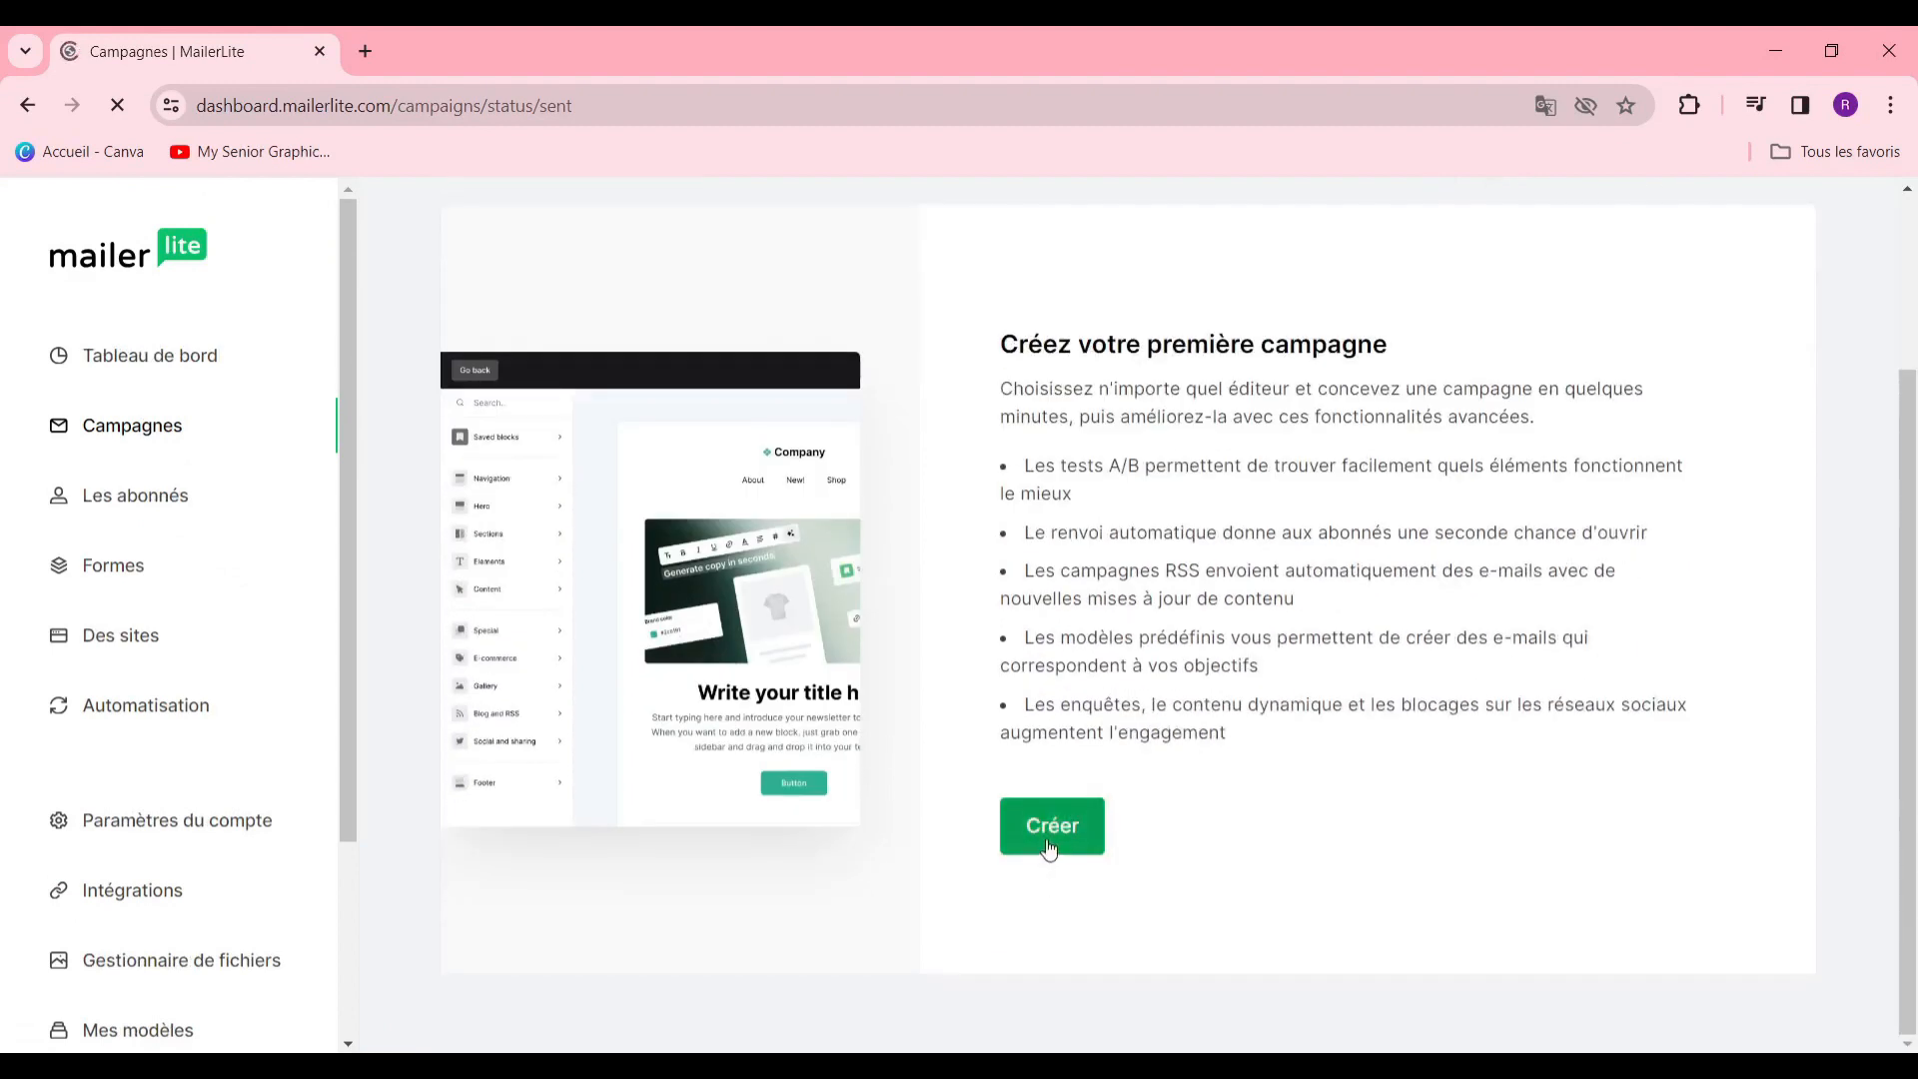
{"action": "left_click", "coordinate": [1049, 829]}
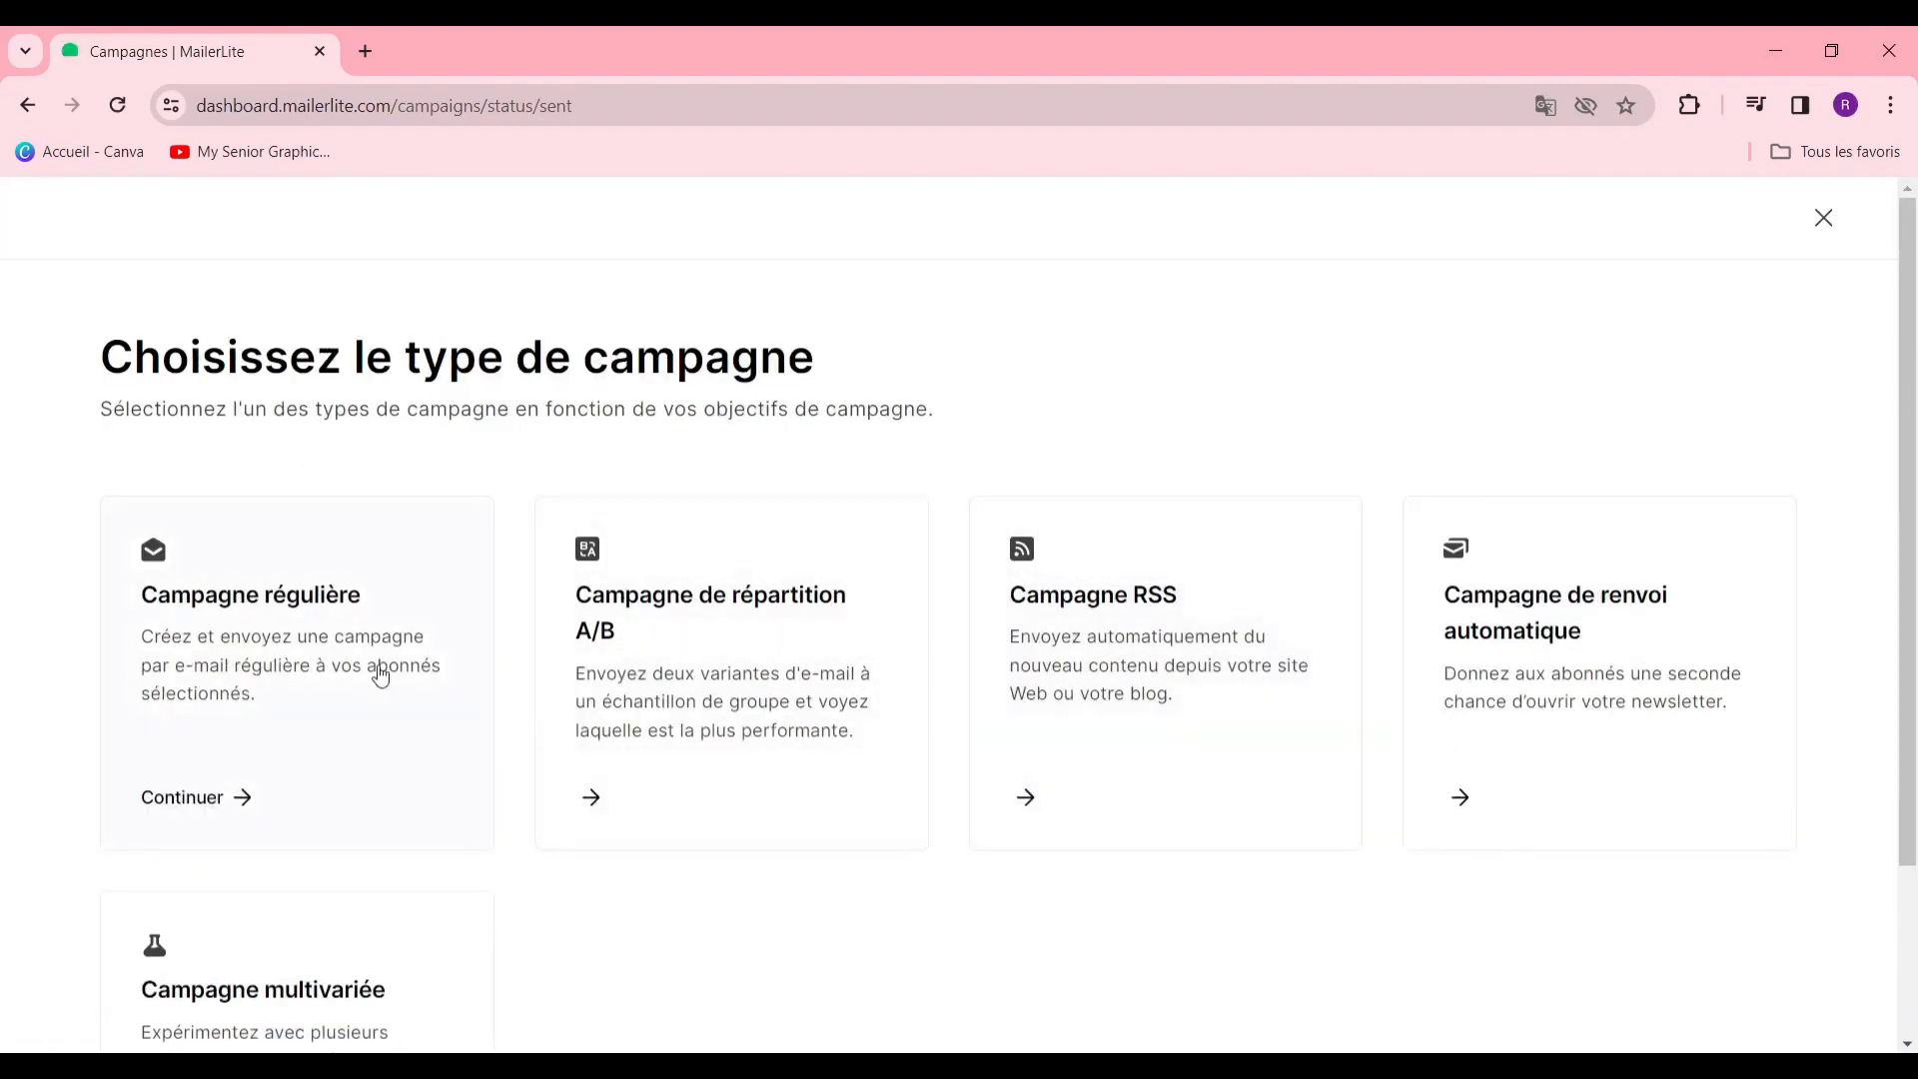
{"action": "scroll", "coordinate": [502, 654], "scroll_direction": "down", "scroll_amount": 1}
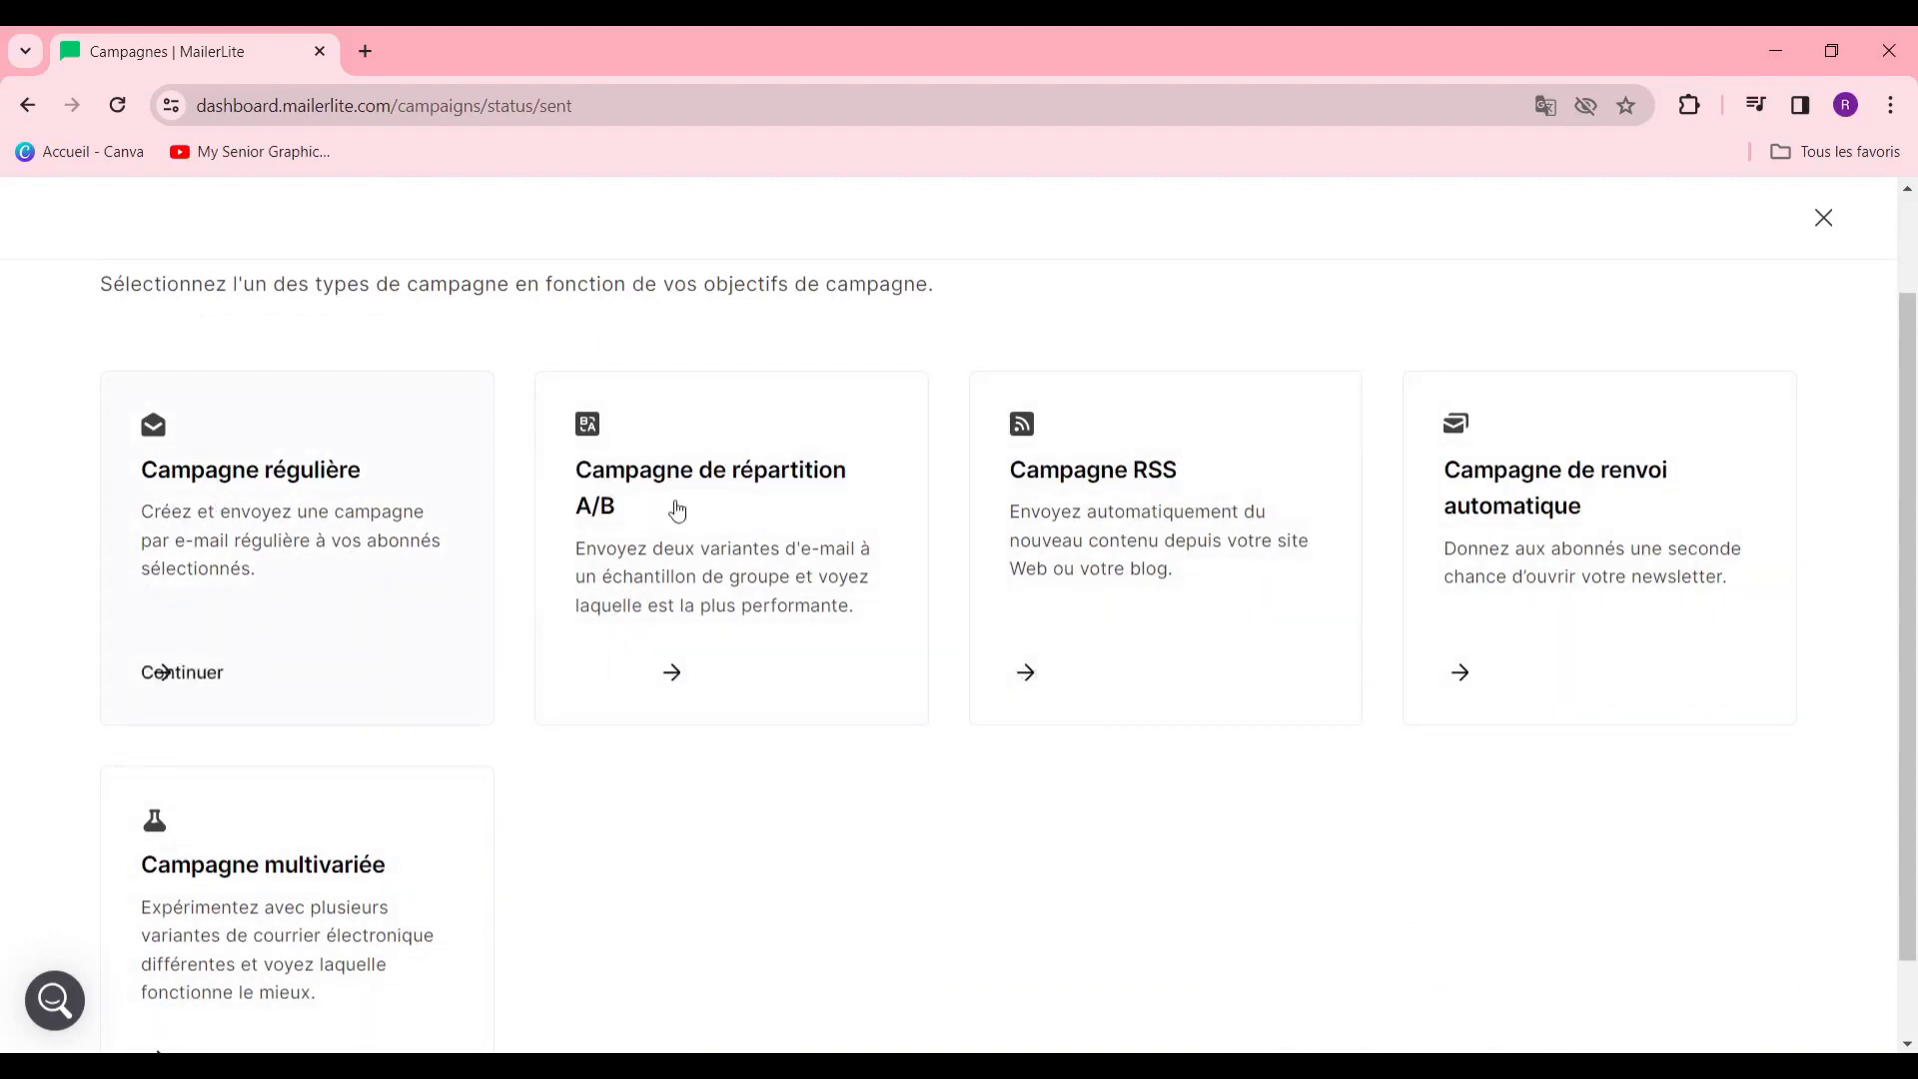
{"action": "left_click", "coordinate": [221, 599]}
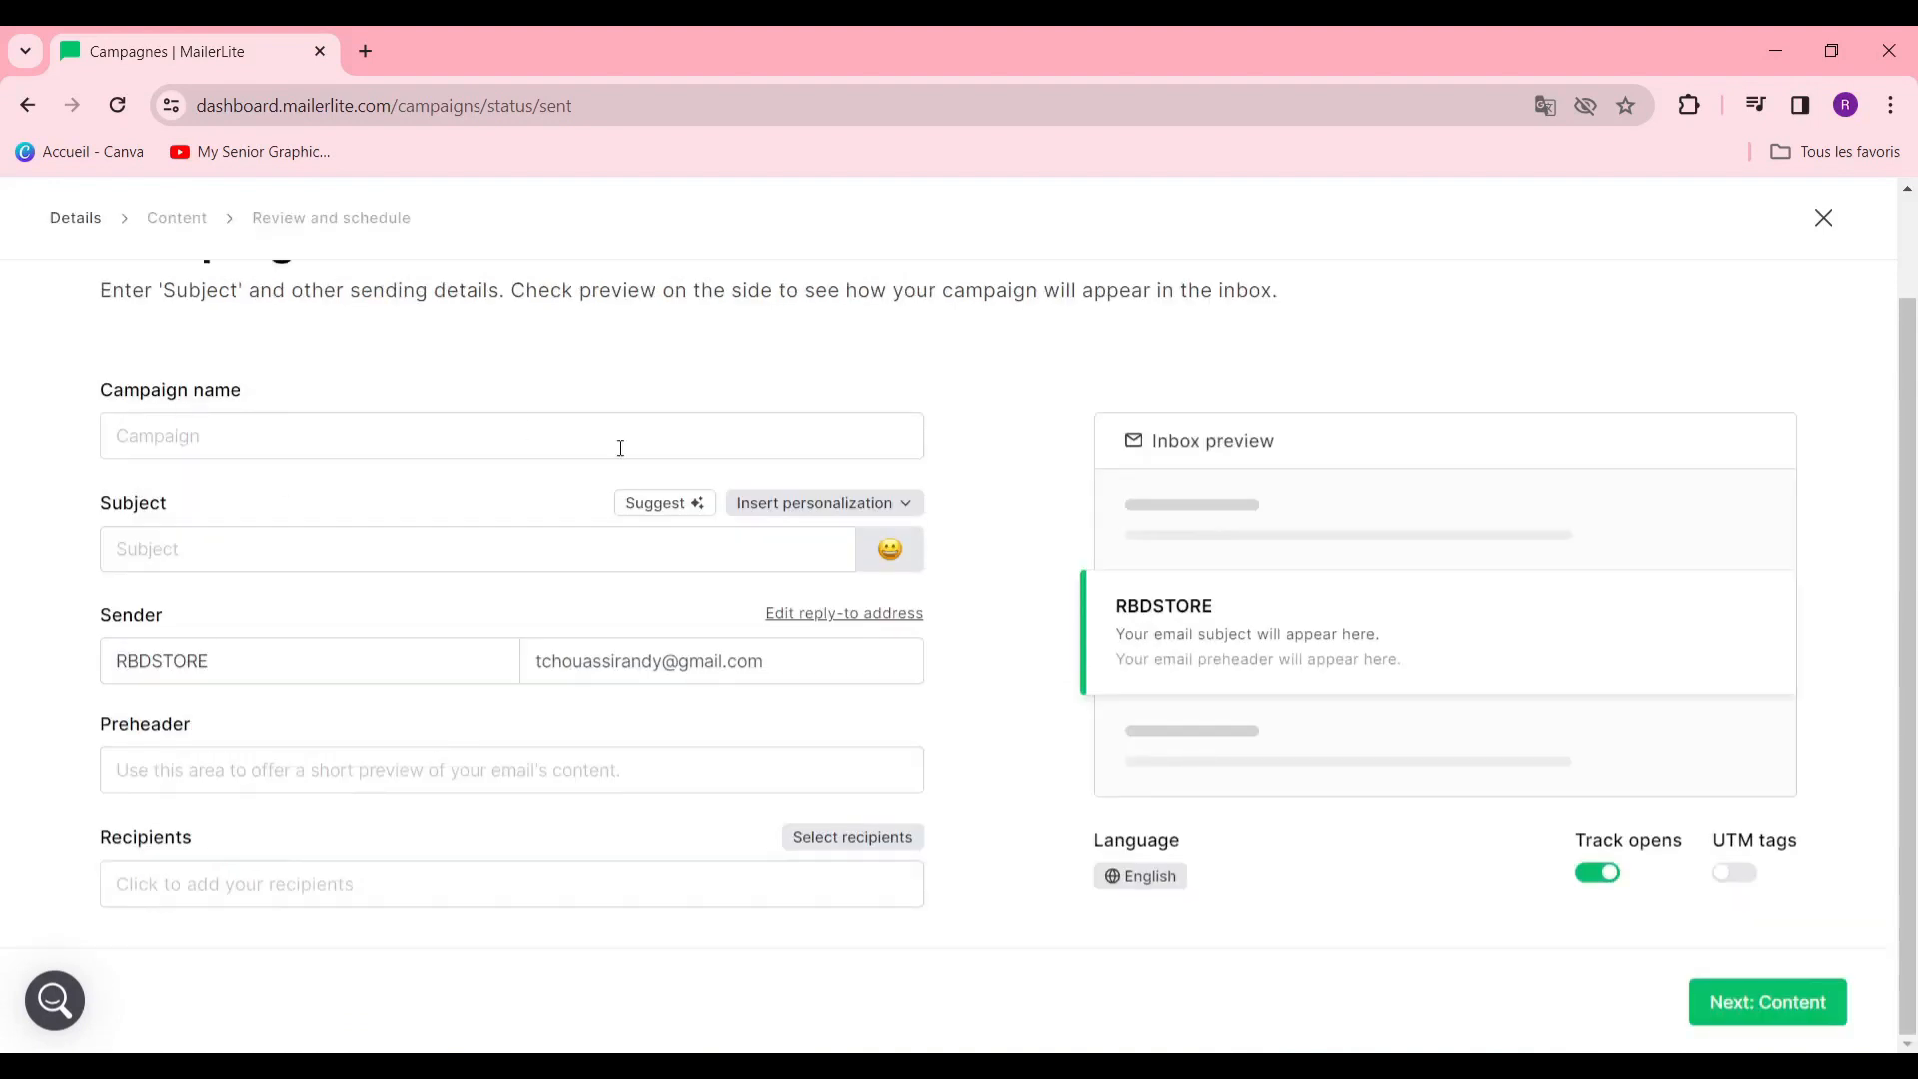
Enter PROMOTION as the campaign's subject and try to add its recipients
{"action": "left_click", "coordinate": [330, 439]}
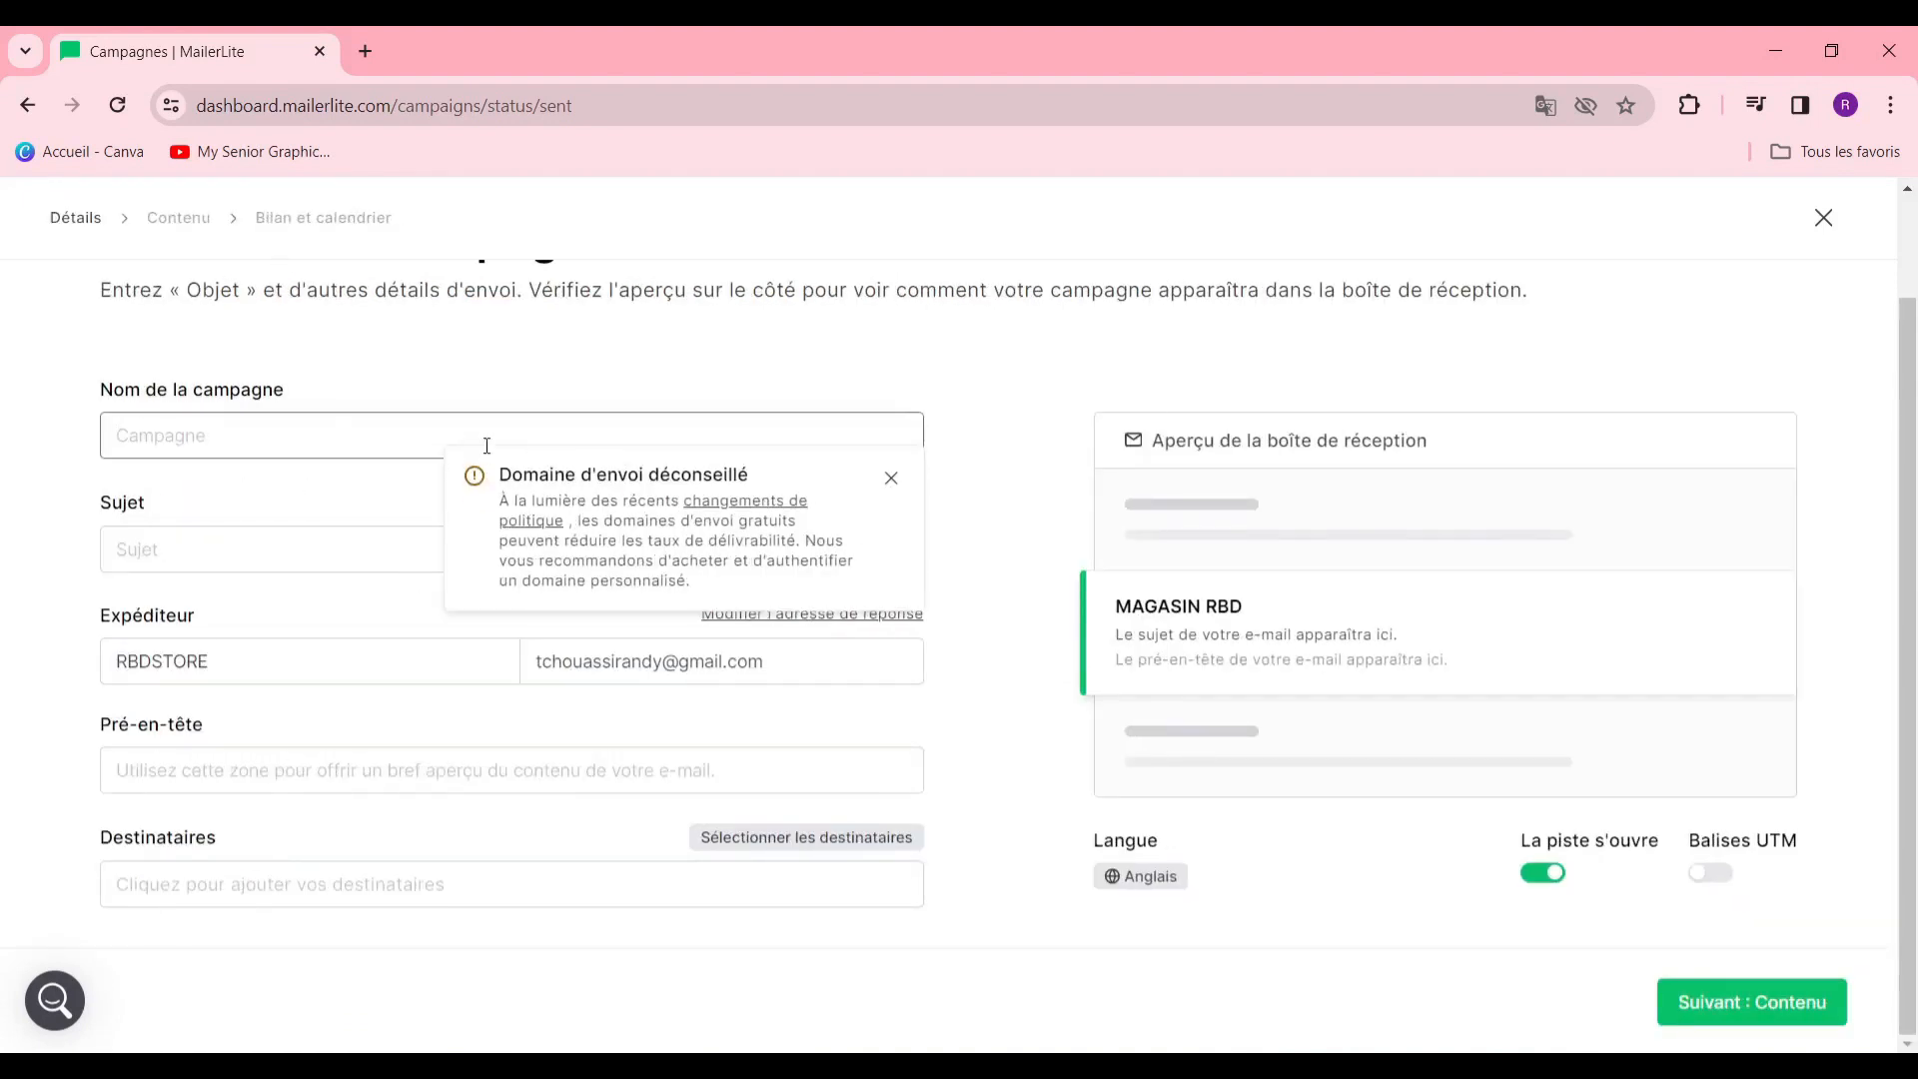
{"action": "left_click", "coordinate": [252, 562]}
{"action": "left_click", "coordinate": [291, 616]}
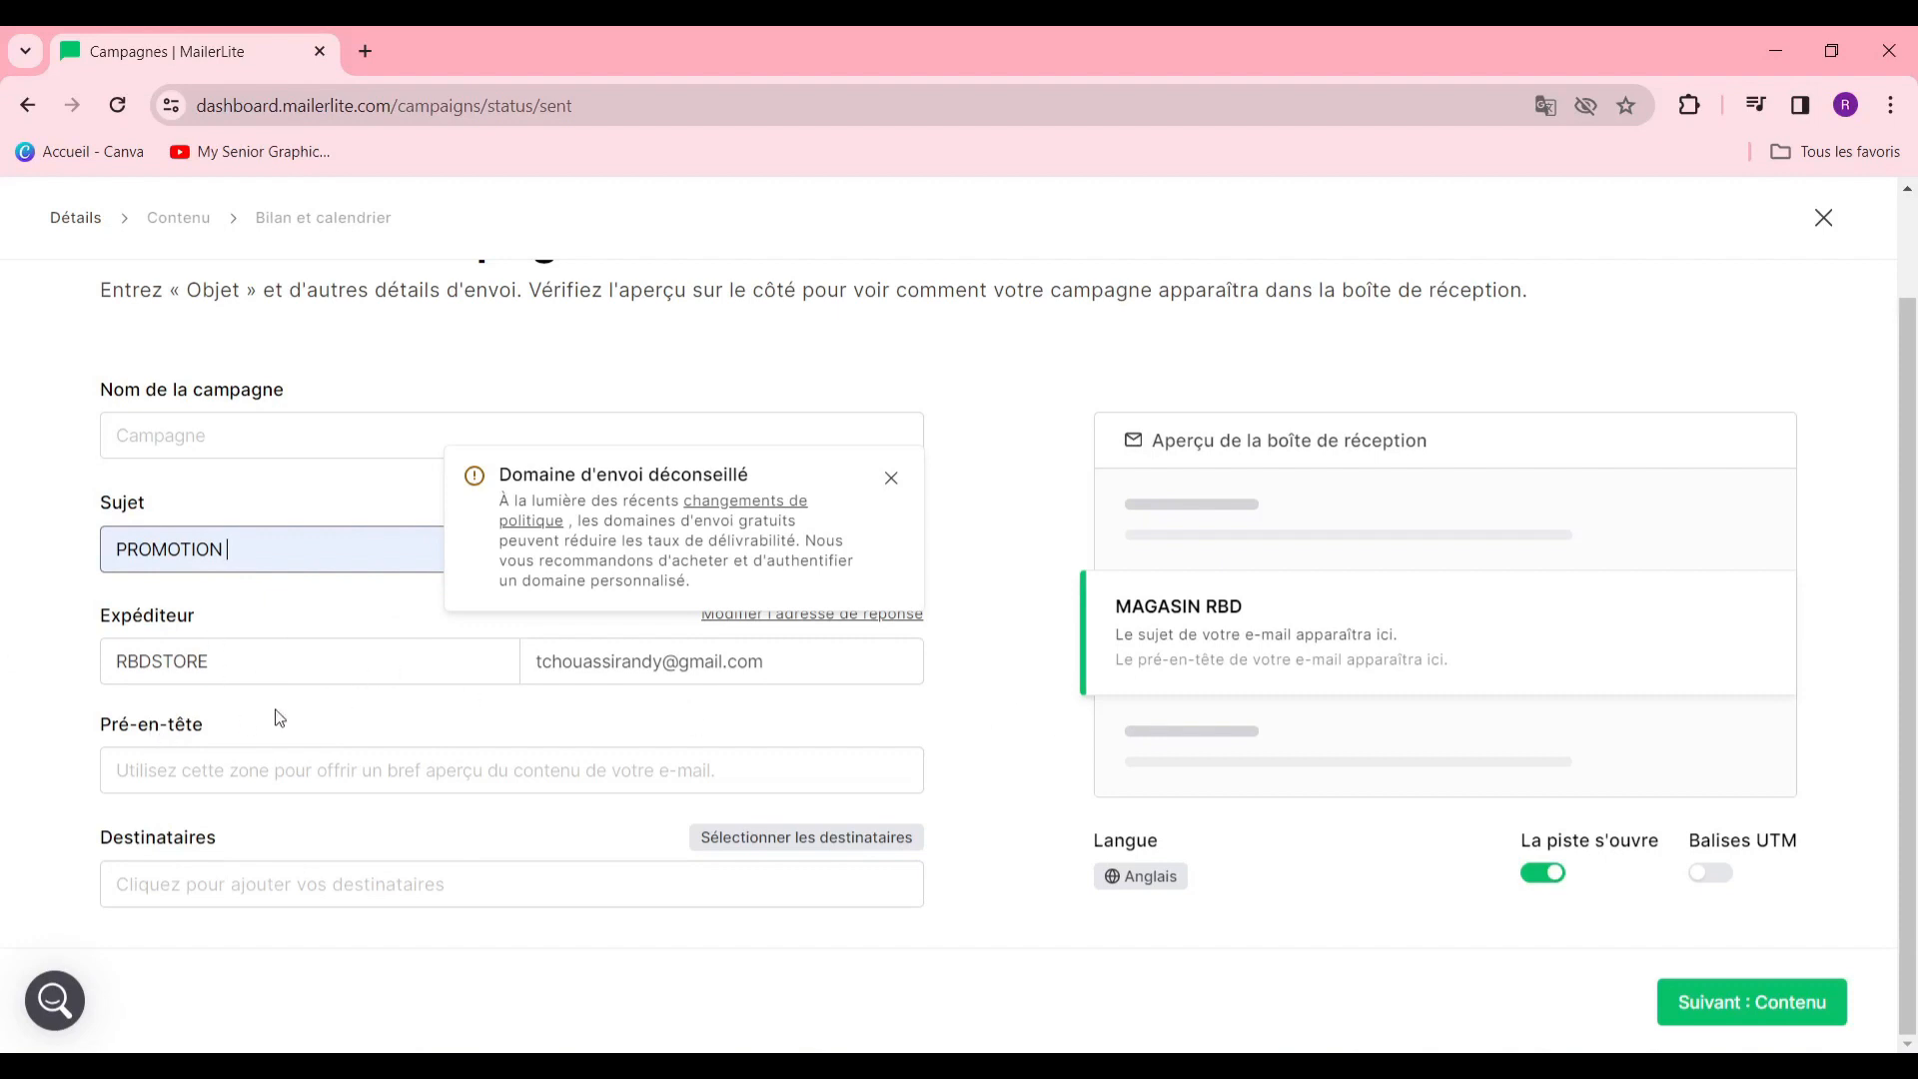
{"action": "left_click", "coordinate": [446, 769]}
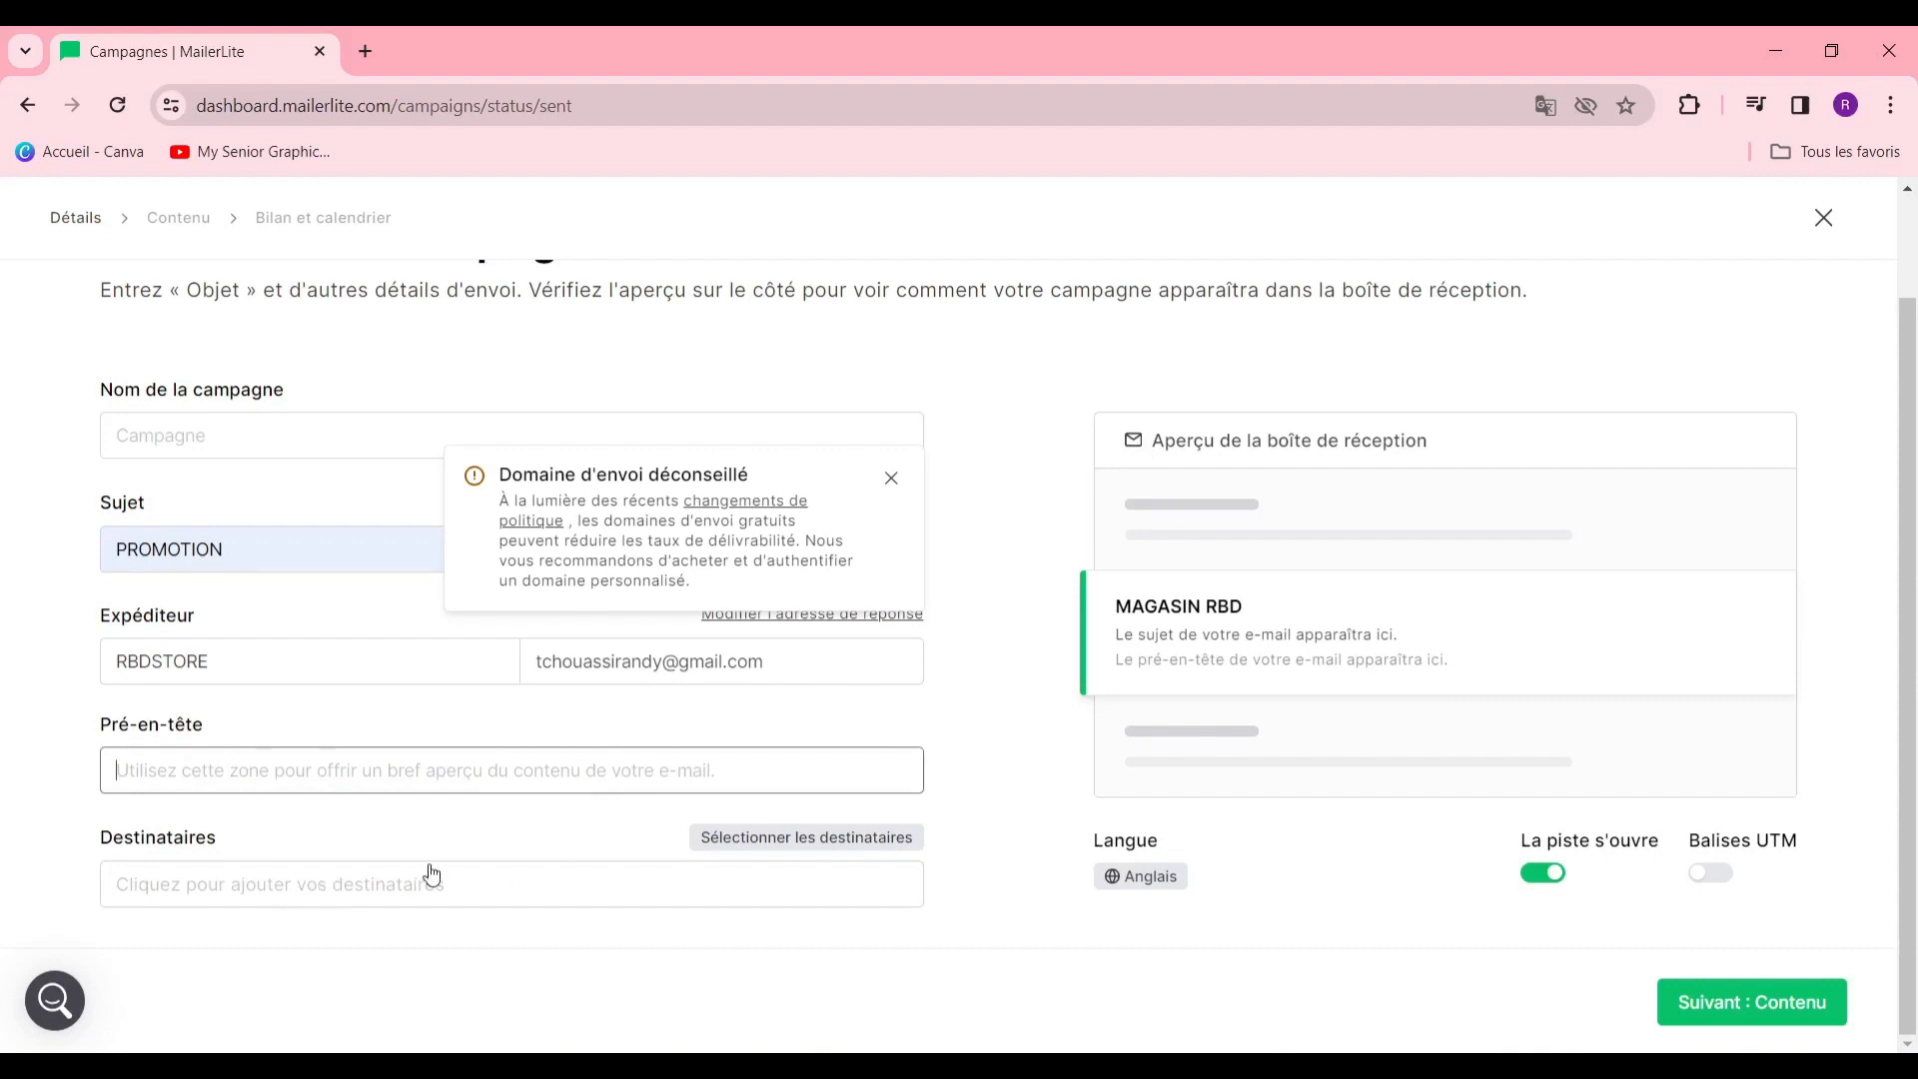
{"action": "left_click", "coordinate": [432, 875]}
{"action": "left_click", "coordinate": [103, 638]}
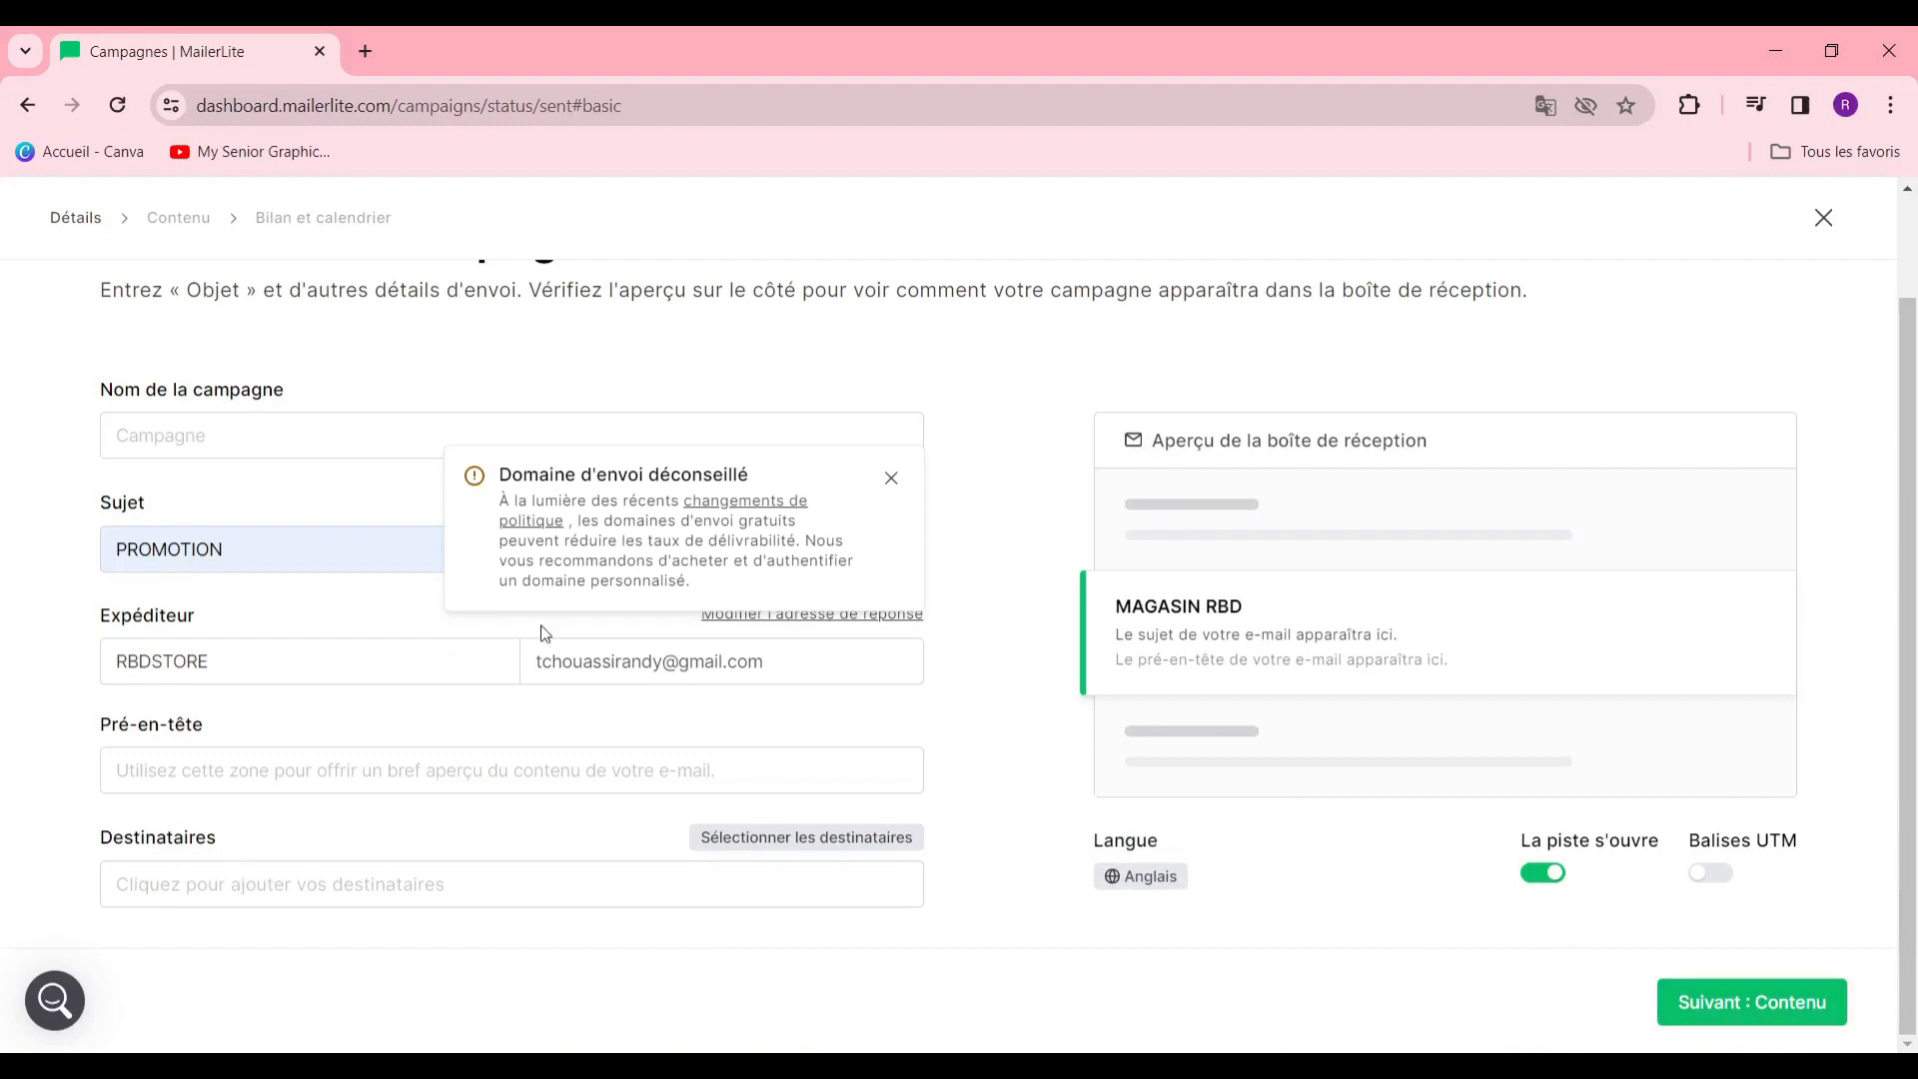
Name the campaign "promotion"
{"action": "scroll", "coordinate": [544, 633], "scroll_direction": "up", "scroll_amount": 2}
{"action": "scroll", "coordinate": [590, 599], "scroll_direction": "down", "scroll_amount": 2}
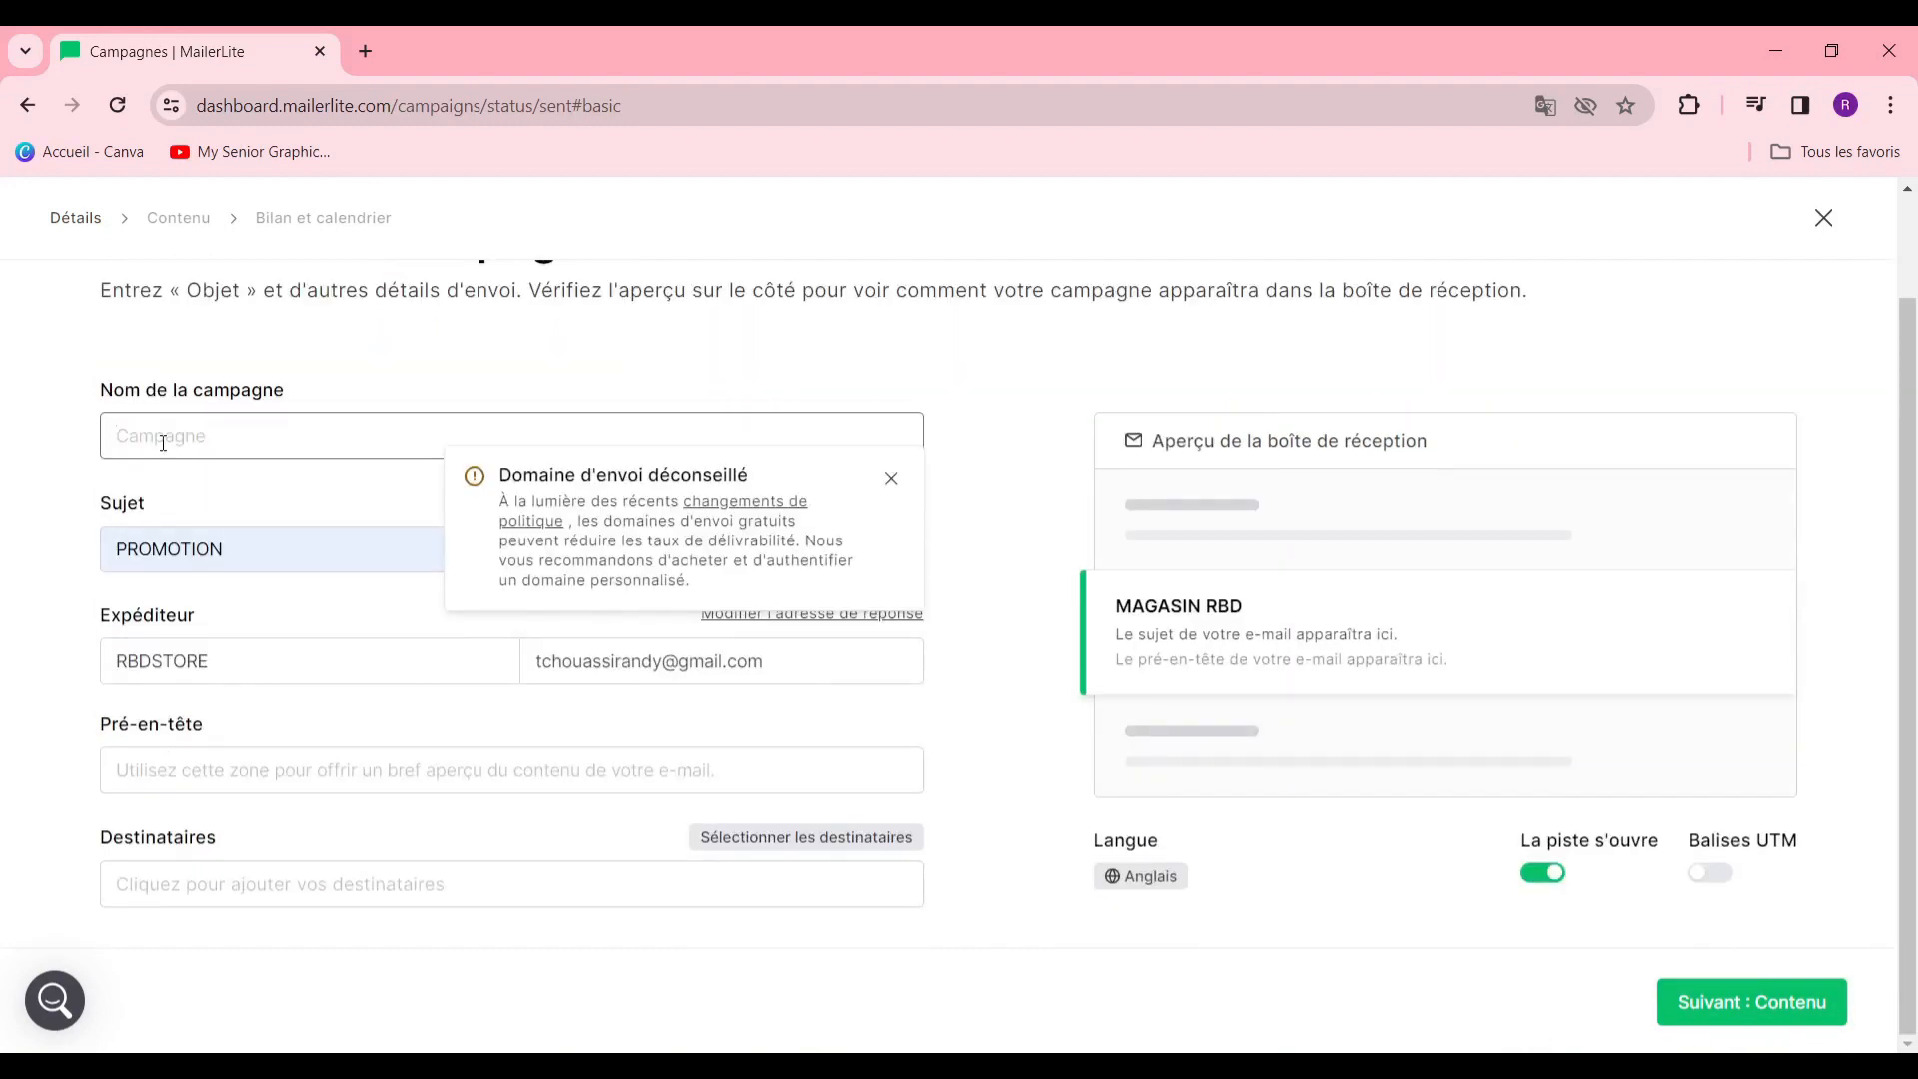
{"action": "type", "text": "promotion"}
Set the preheader to "30pourcent de reduction pour ses superbe produit", choose Tous les abonnés as recipients, and continue to the content stage
{"action": "left_click", "coordinate": [300, 776]}
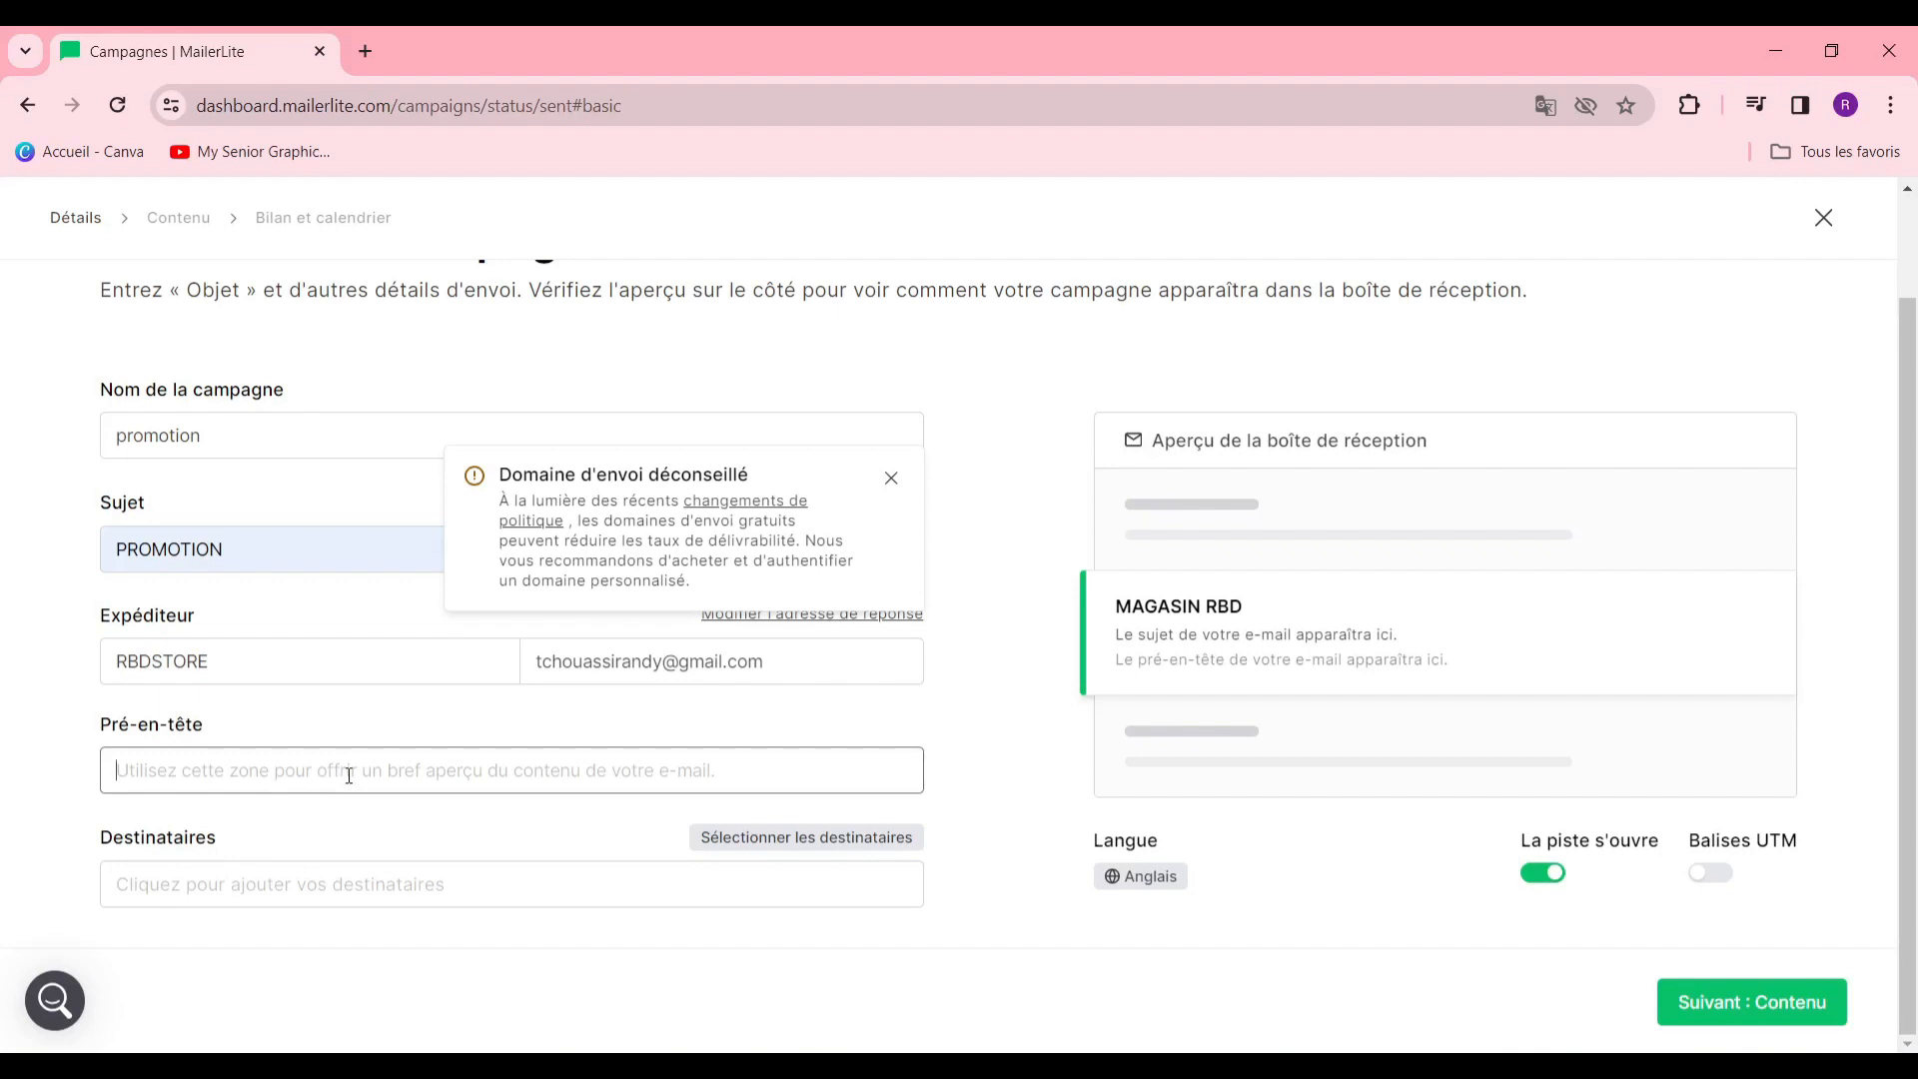
{"action": "type", "text": "30pourcent de"}
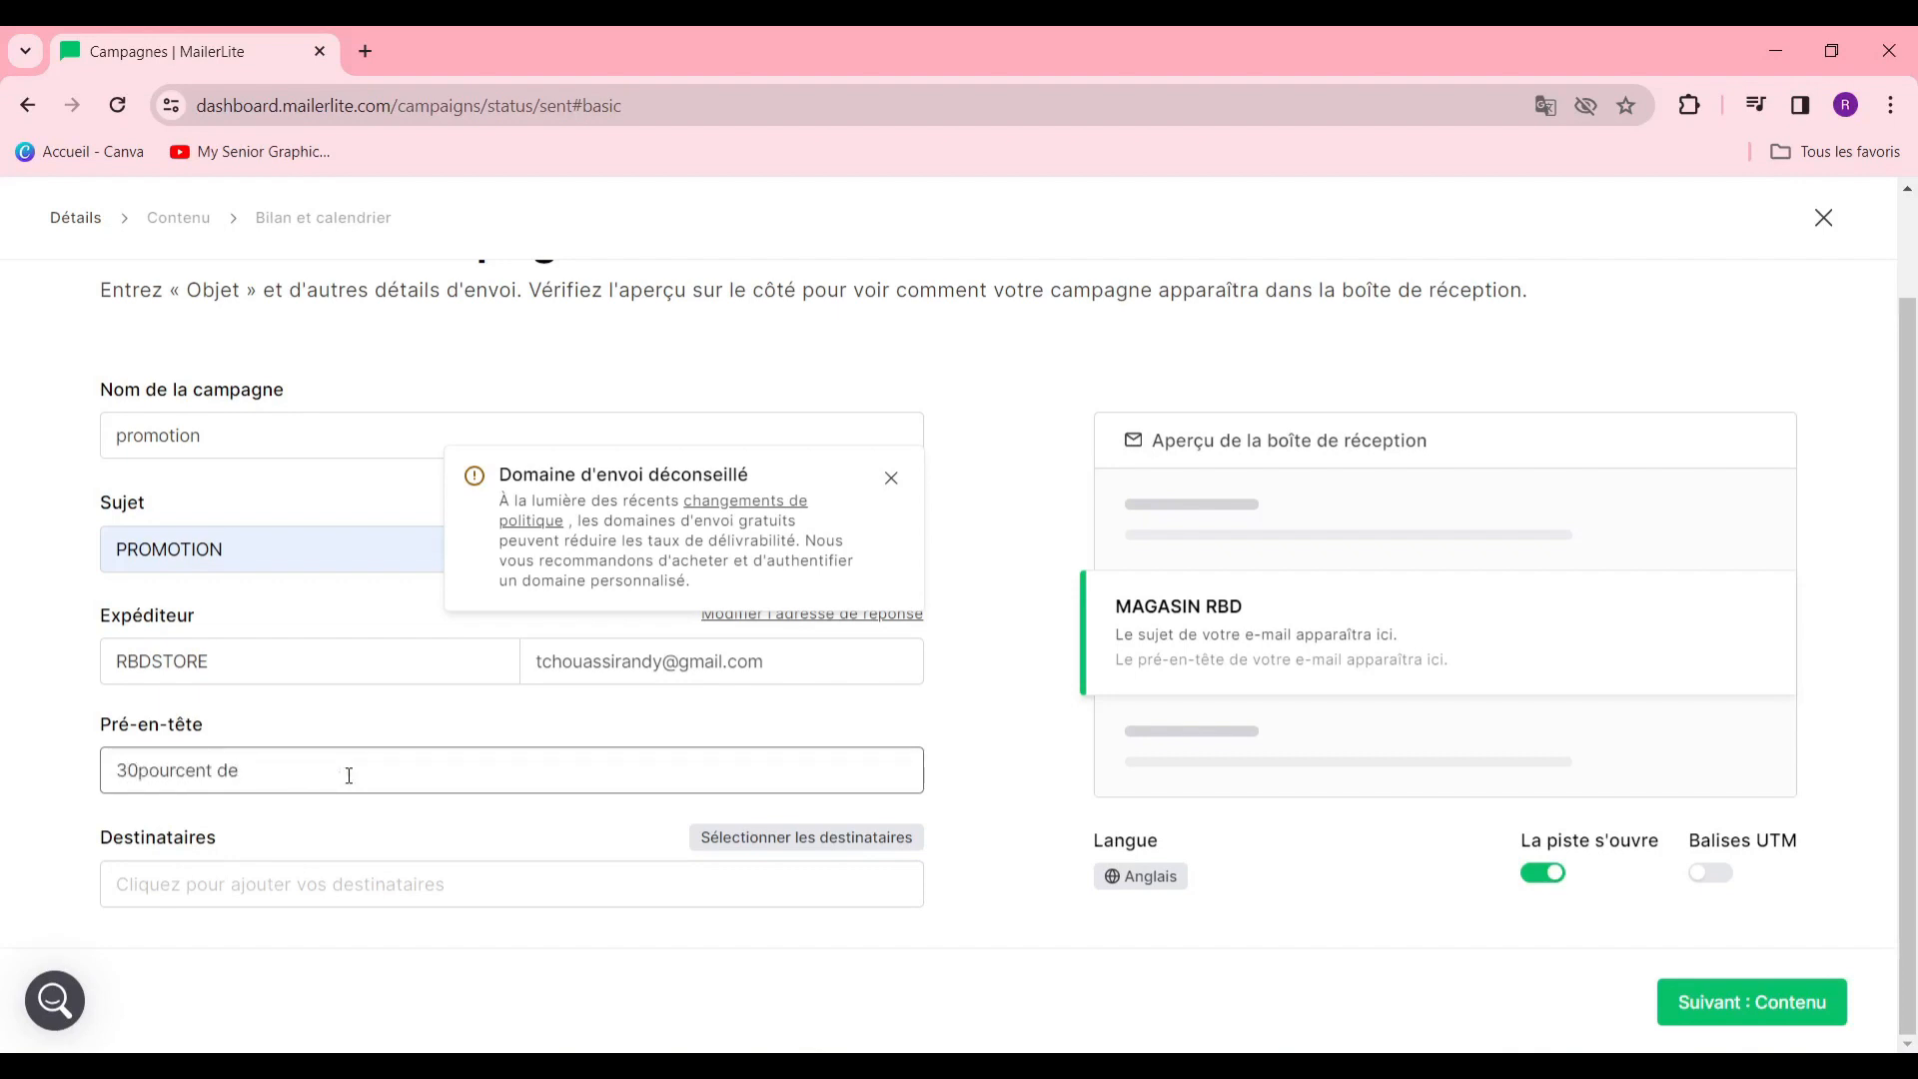
{"action": "type", "text": " reduction pour ses superbe produit"}
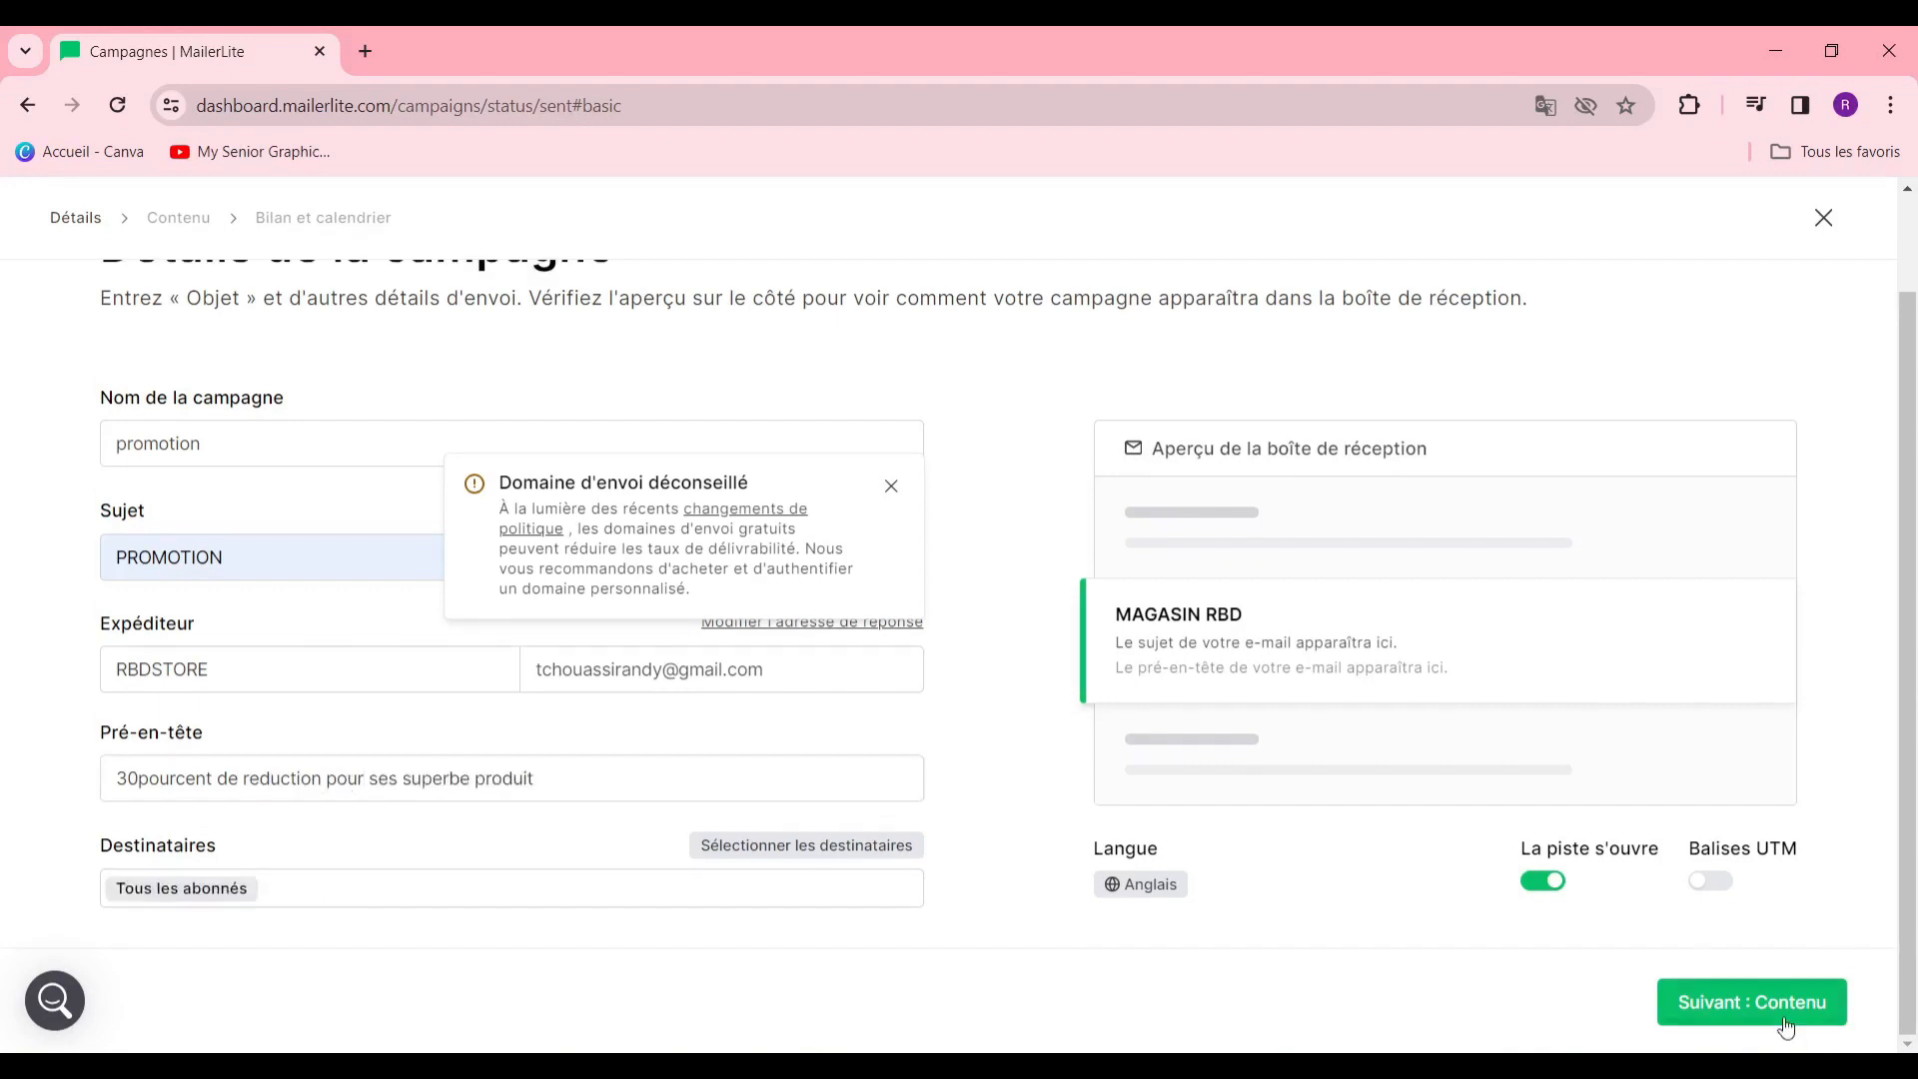
{"action": "left_click", "coordinate": [1786, 1021]}
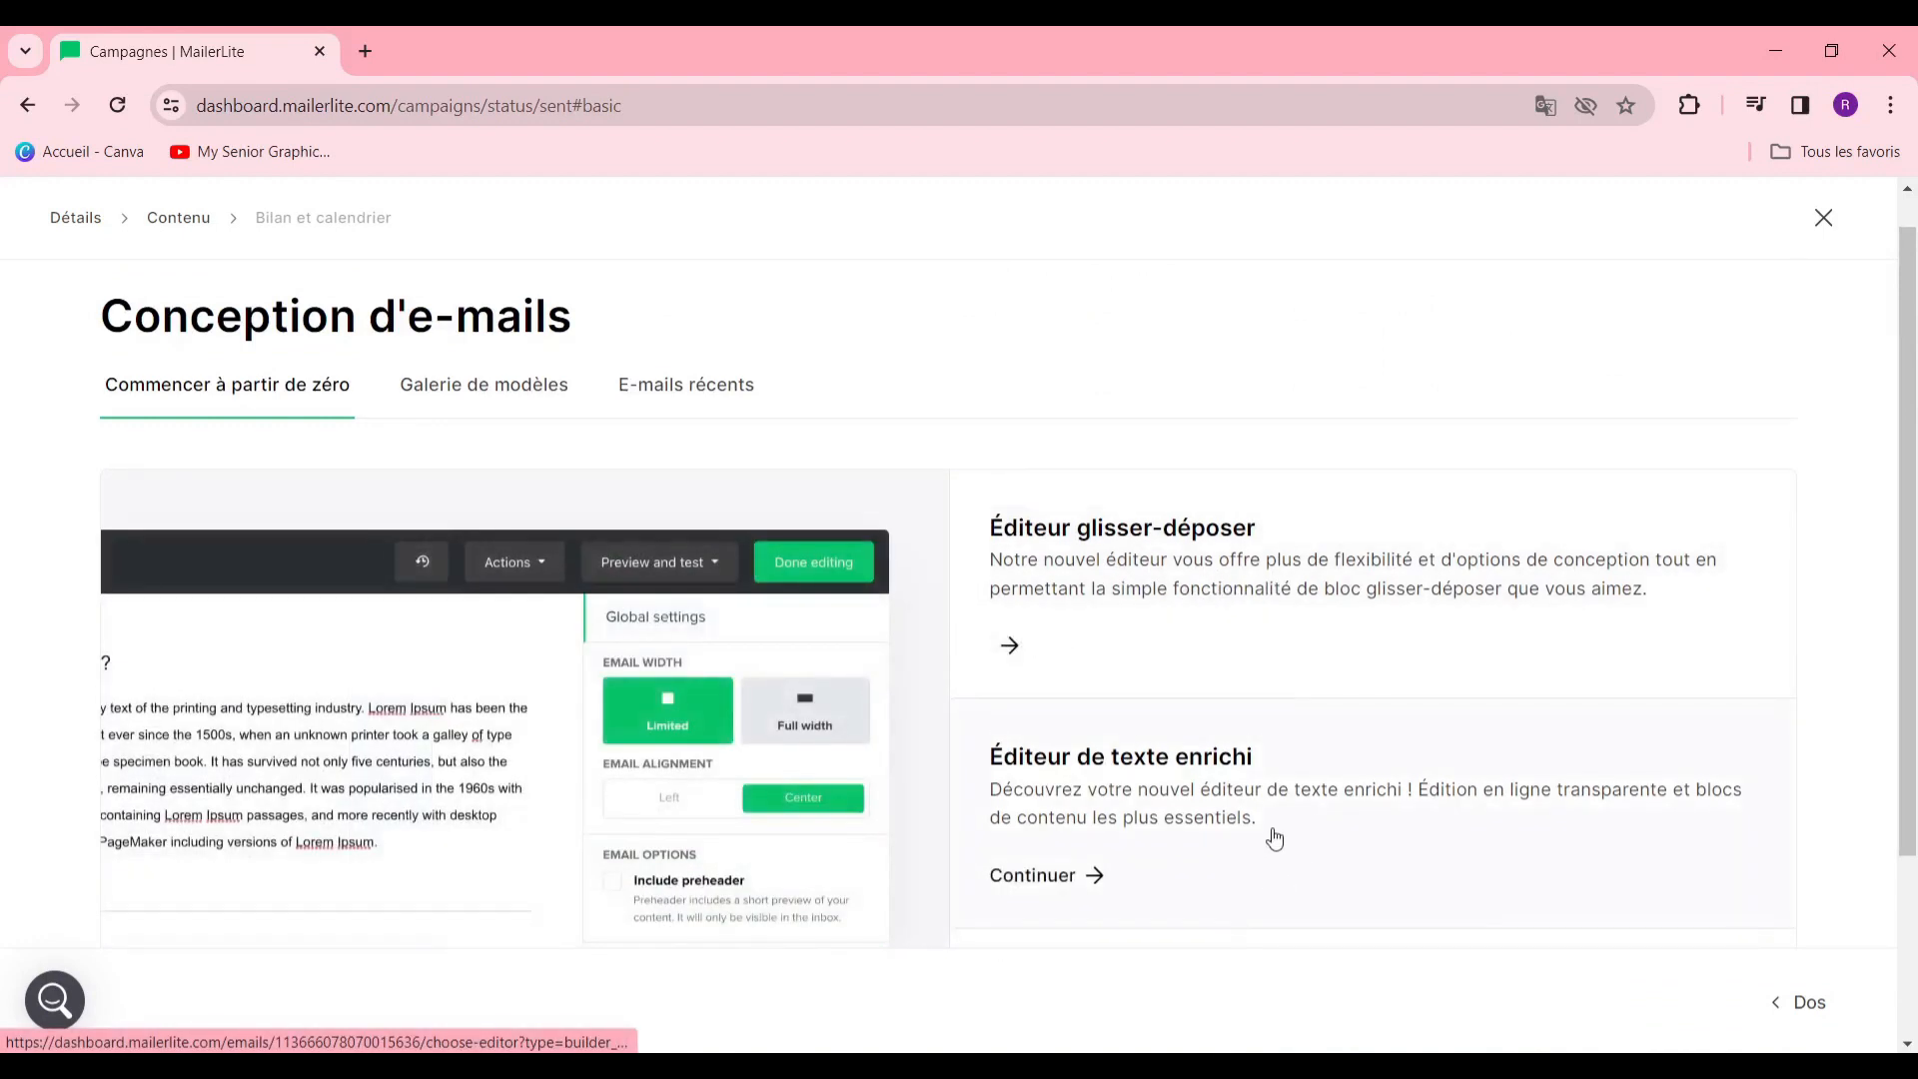
Examine the editors offered for starting from scratch and browse the e-mail designs in the template gallery
{"action": "scroll", "coordinate": [1212, 779], "scroll_direction": "down", "scroll_amount": 2}
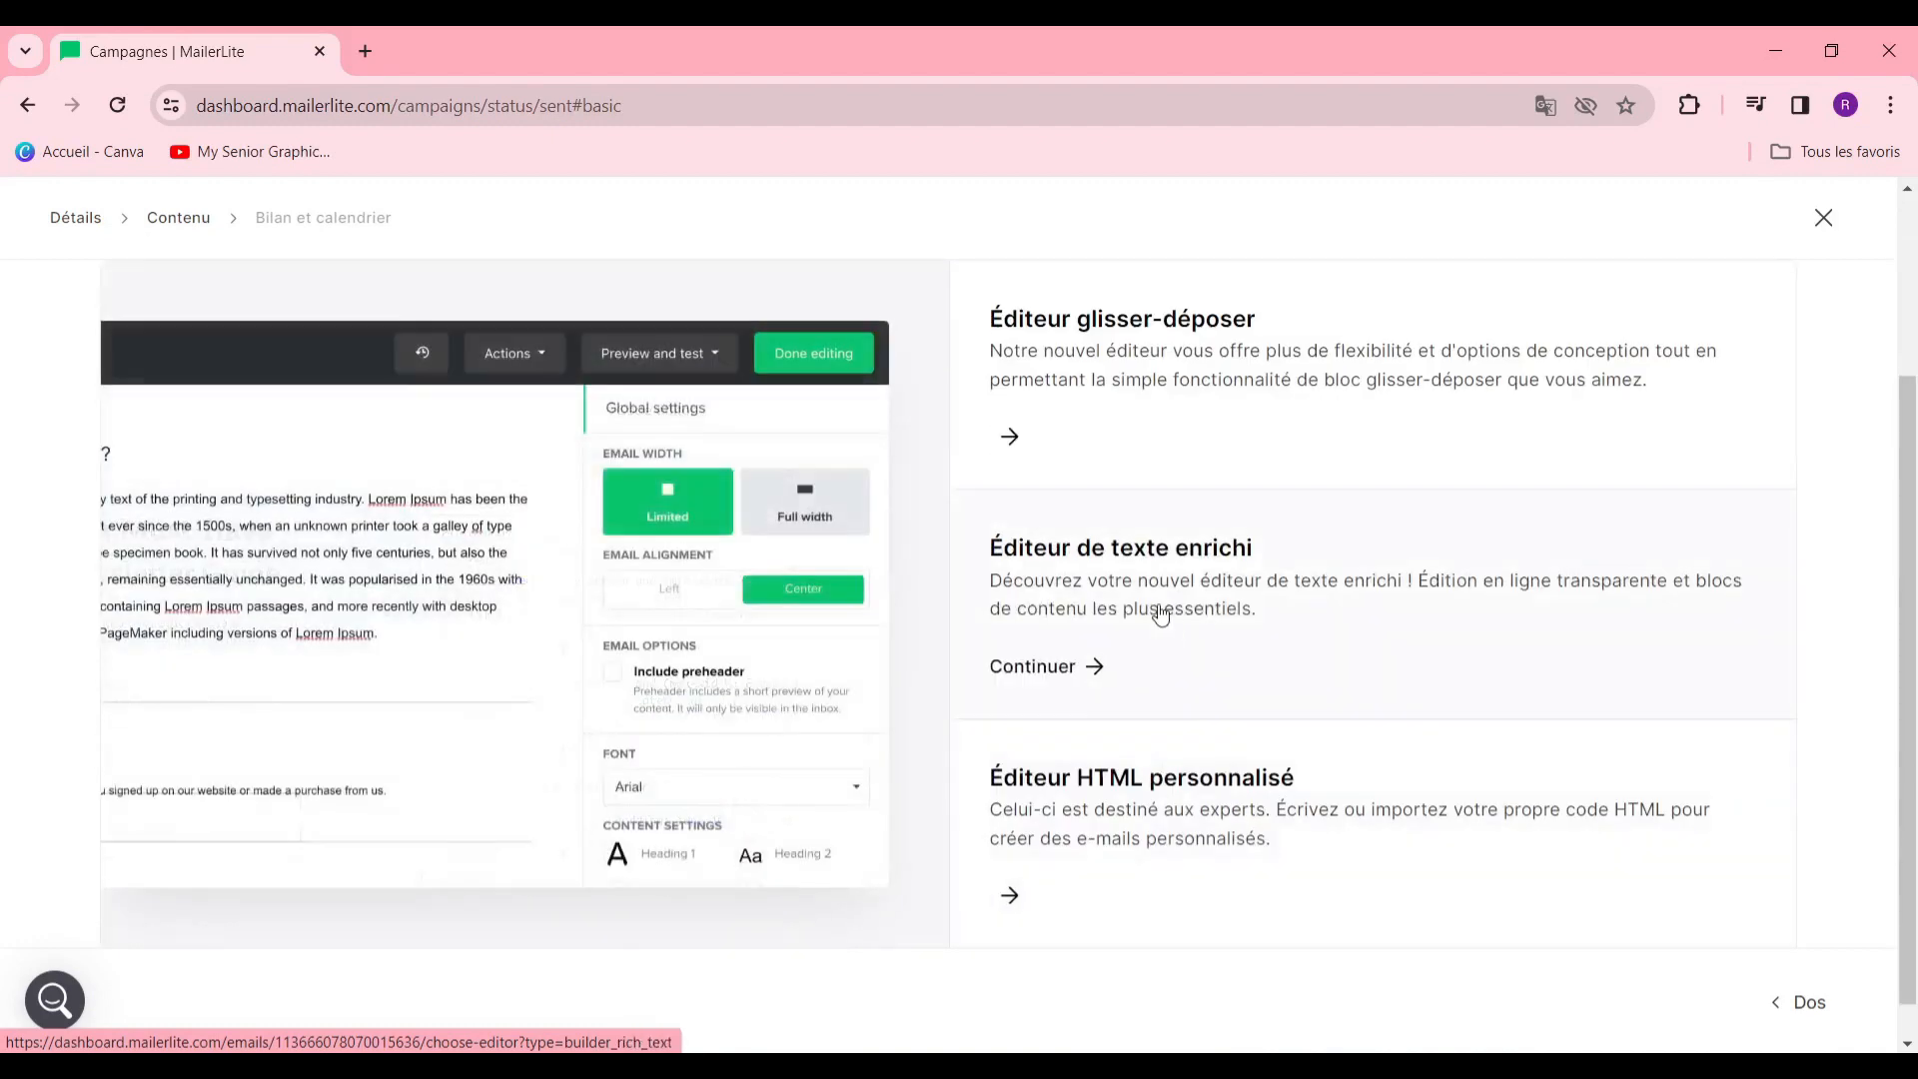
{"action": "scroll", "coordinate": [1248, 799], "scroll_direction": "down", "scroll_amount": 1}
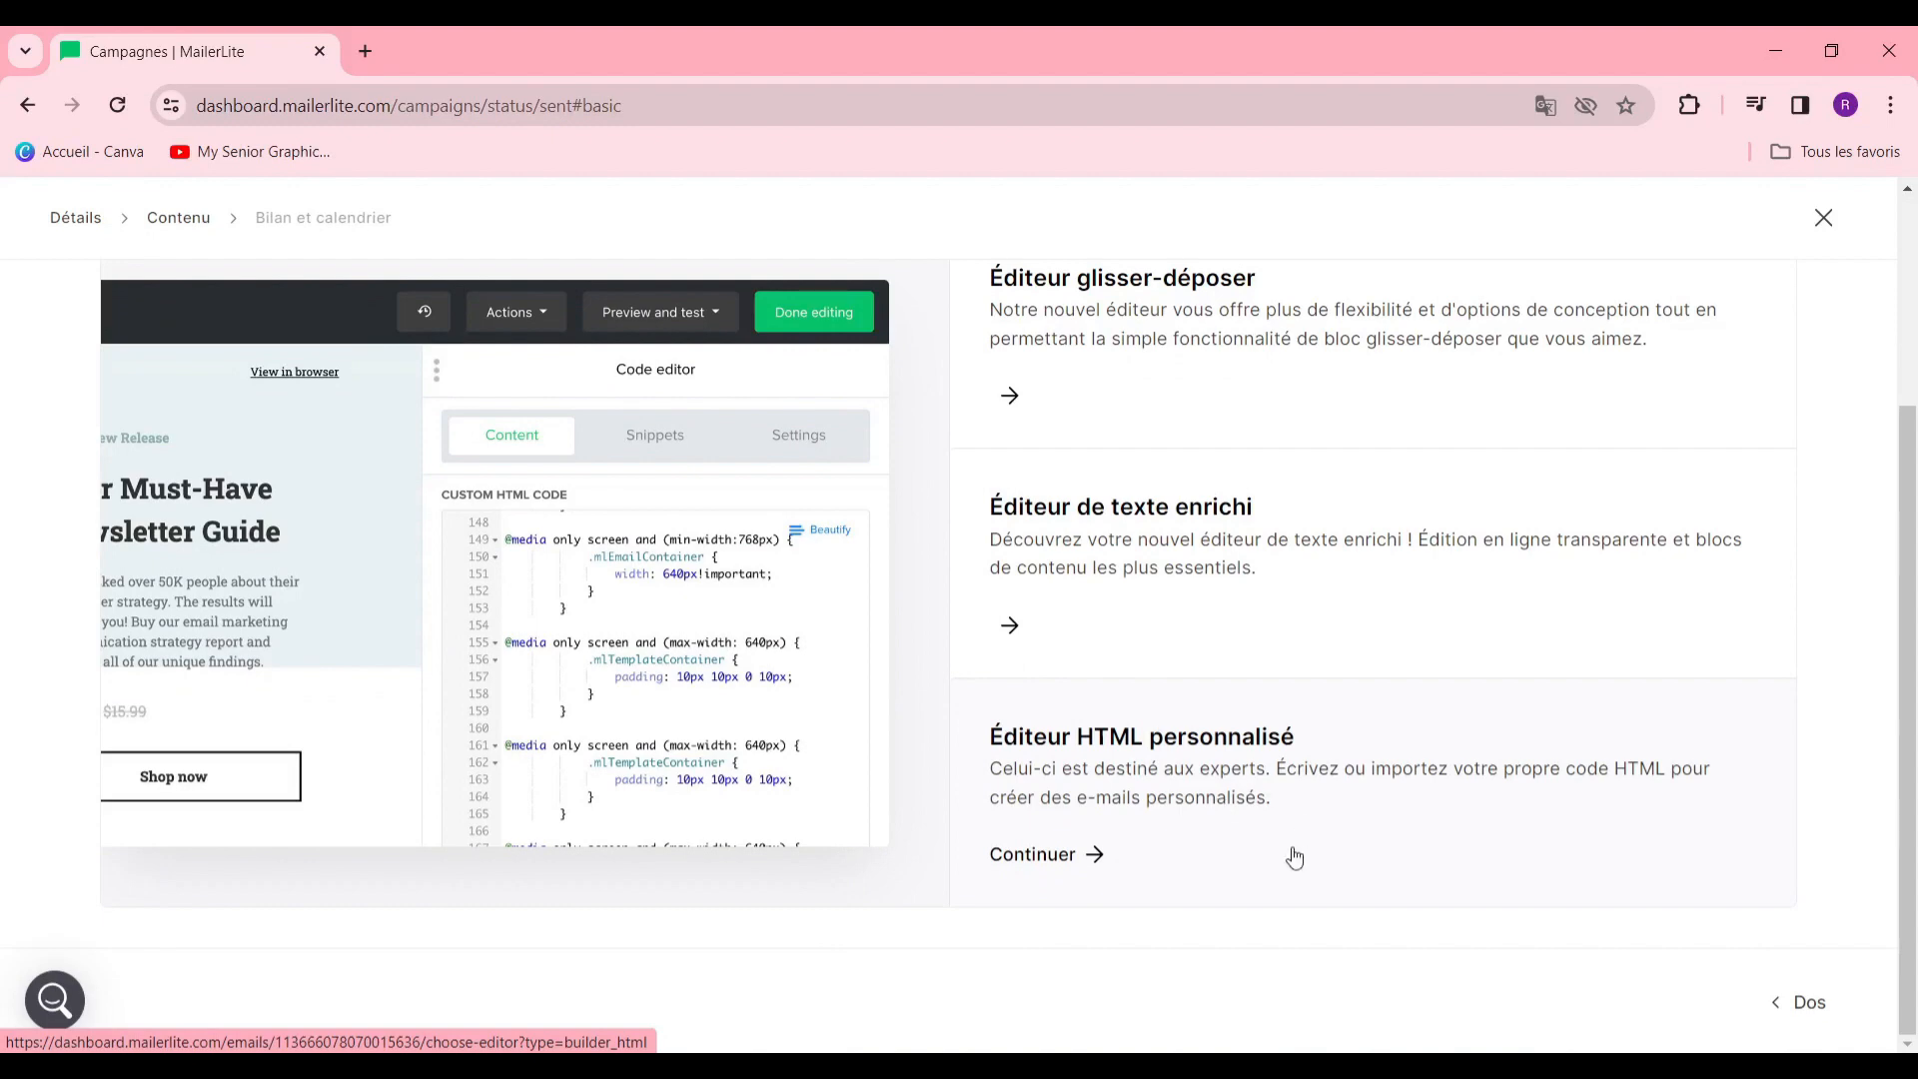
{"action": "scroll", "coordinate": [1295, 857], "scroll_direction": "up", "scroll_amount": 3}
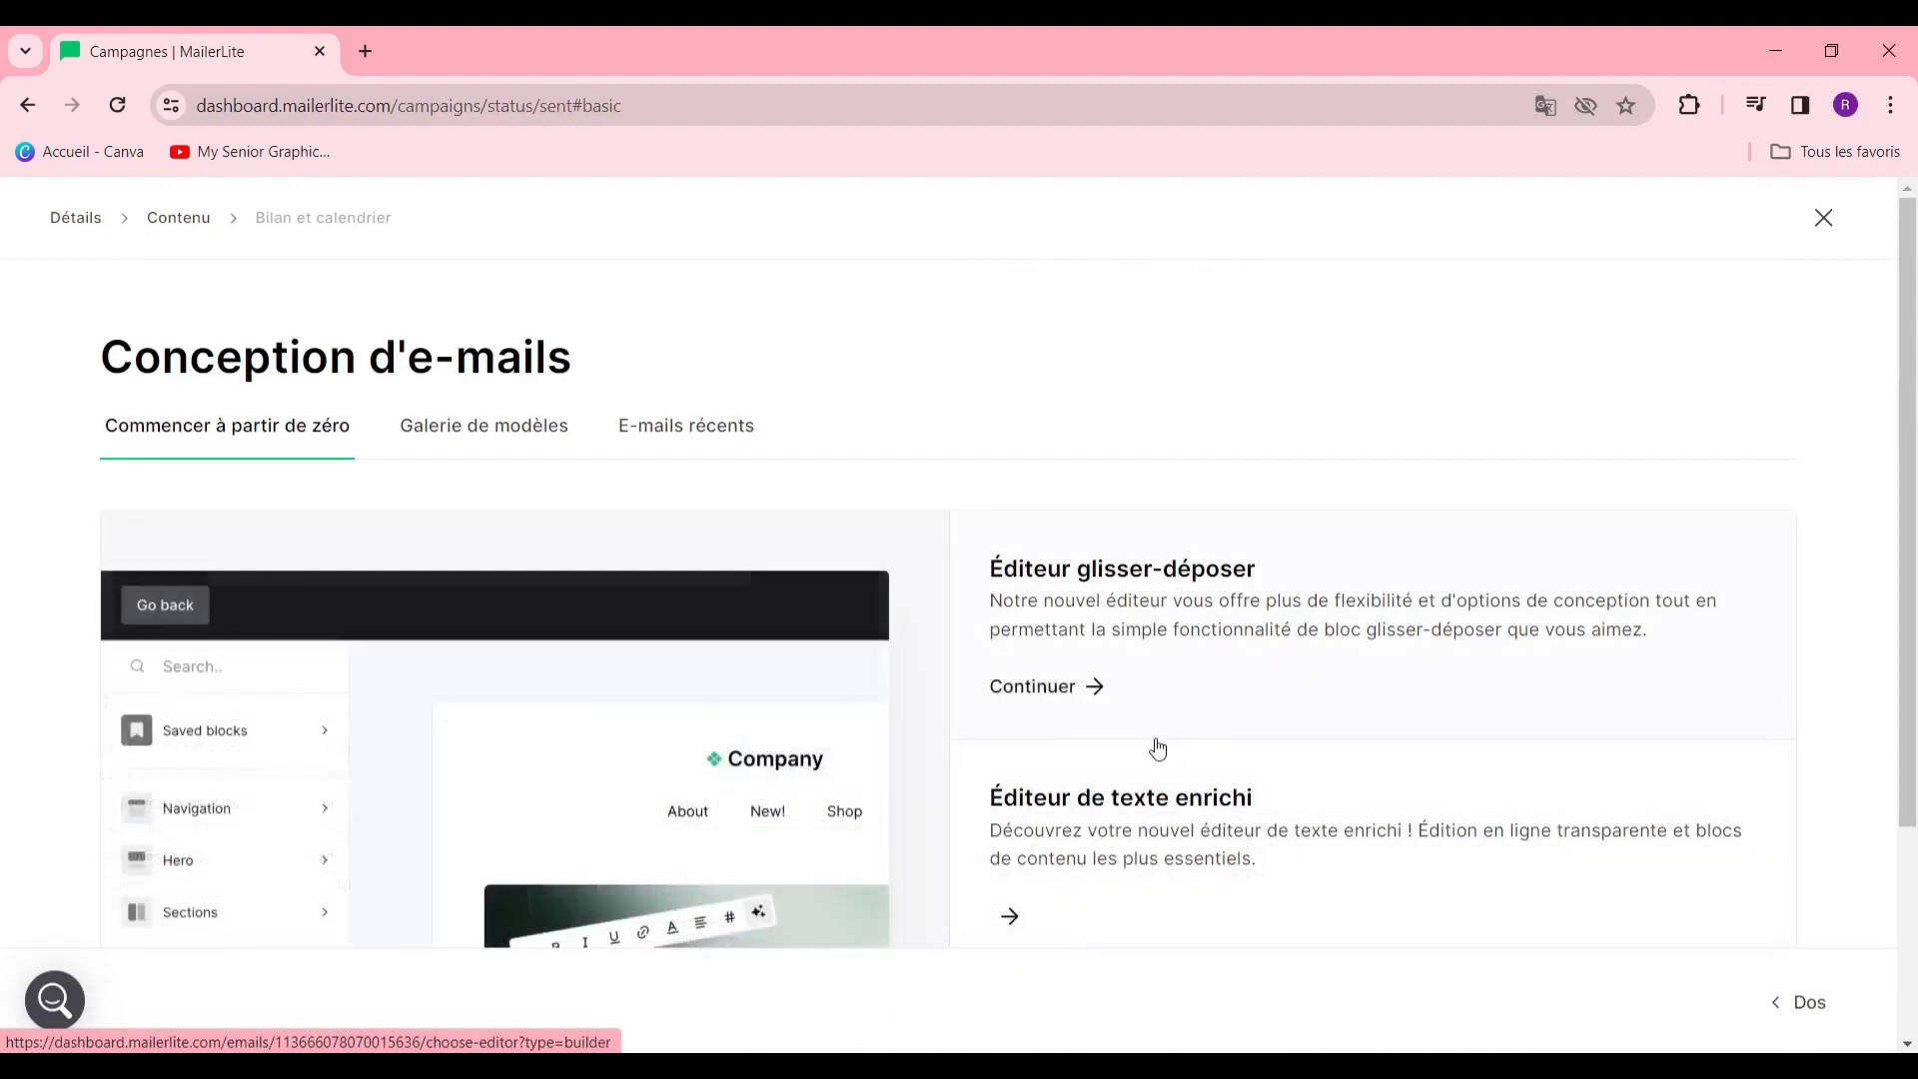
{"action": "left_click", "coordinate": [469, 449]}
{"action": "scroll", "coordinate": [899, 699], "scroll_direction": "down", "scroll_amount": 6}
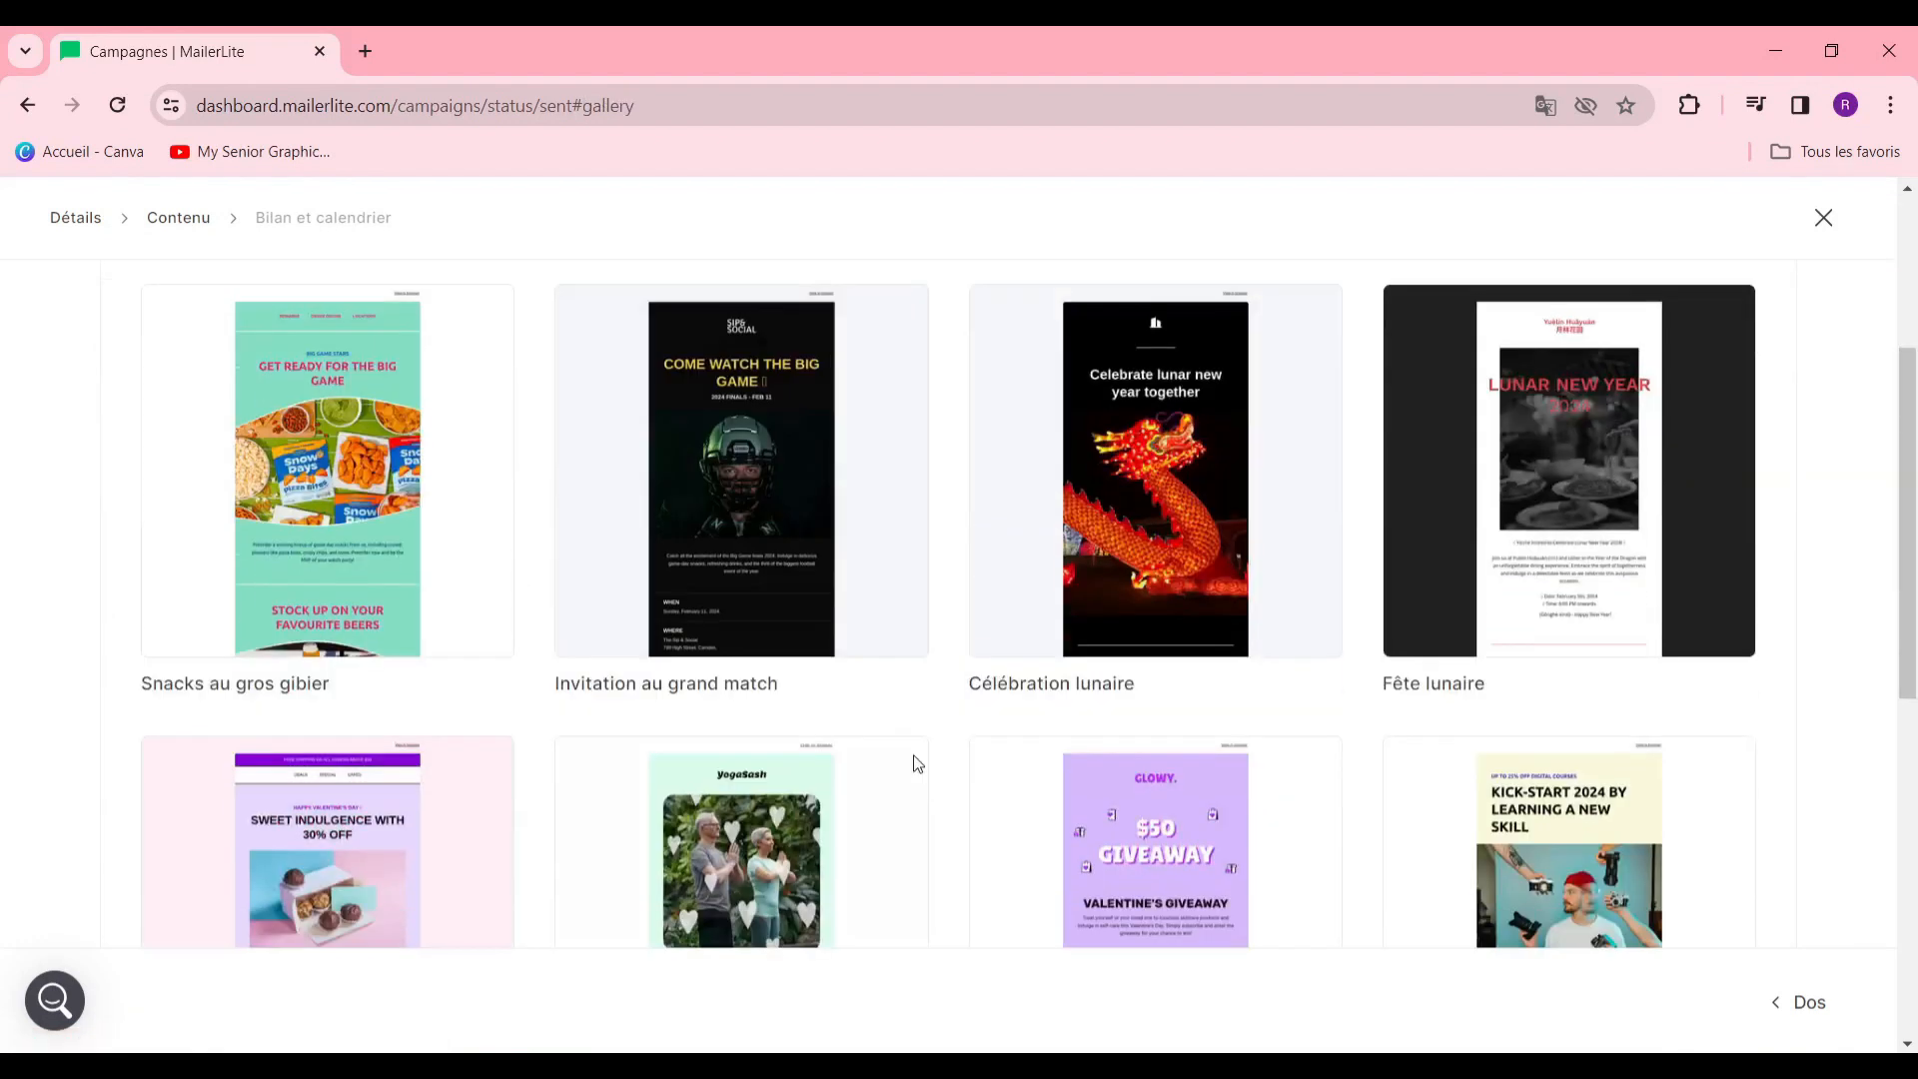
{"action": "scroll", "coordinate": [981, 735], "scroll_direction": "down", "scroll_amount": 3}
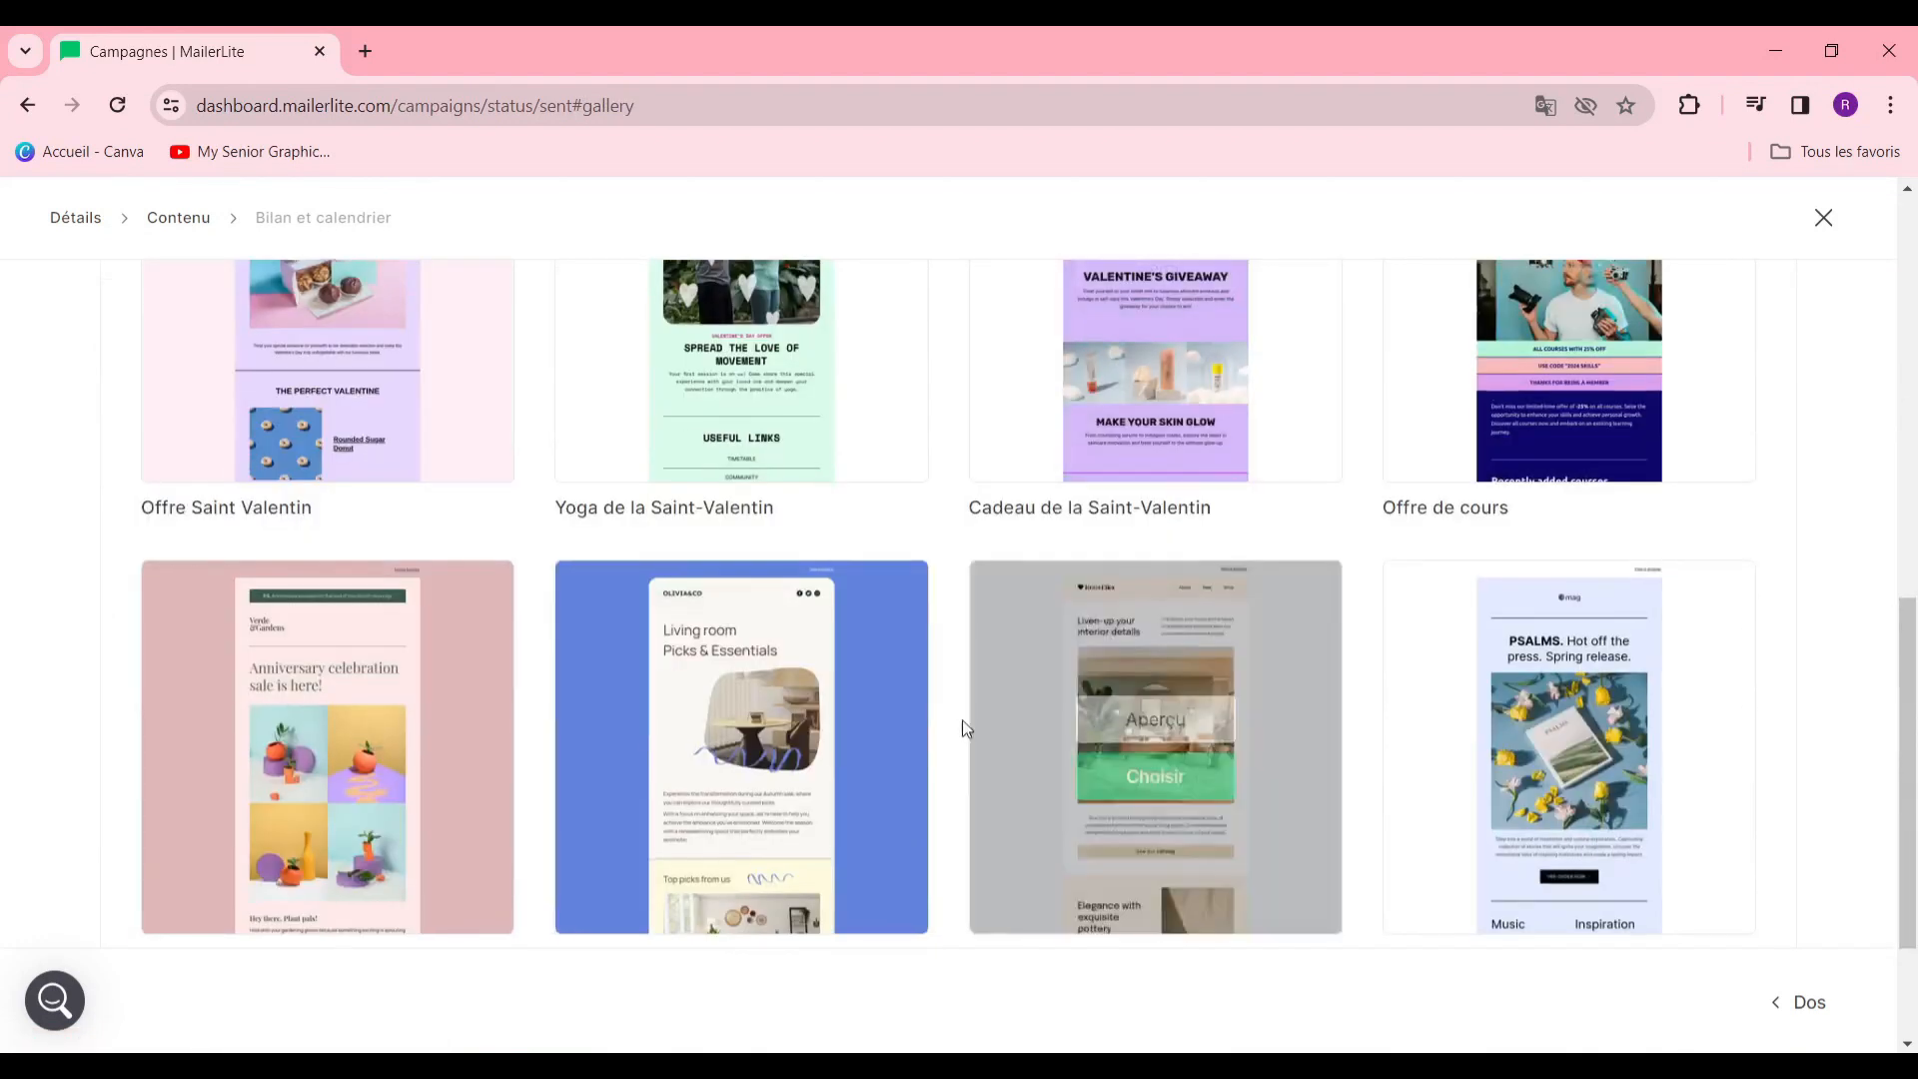
{"action": "scroll", "coordinate": [849, 669], "scroll_direction": "down", "scroll_amount": 2}
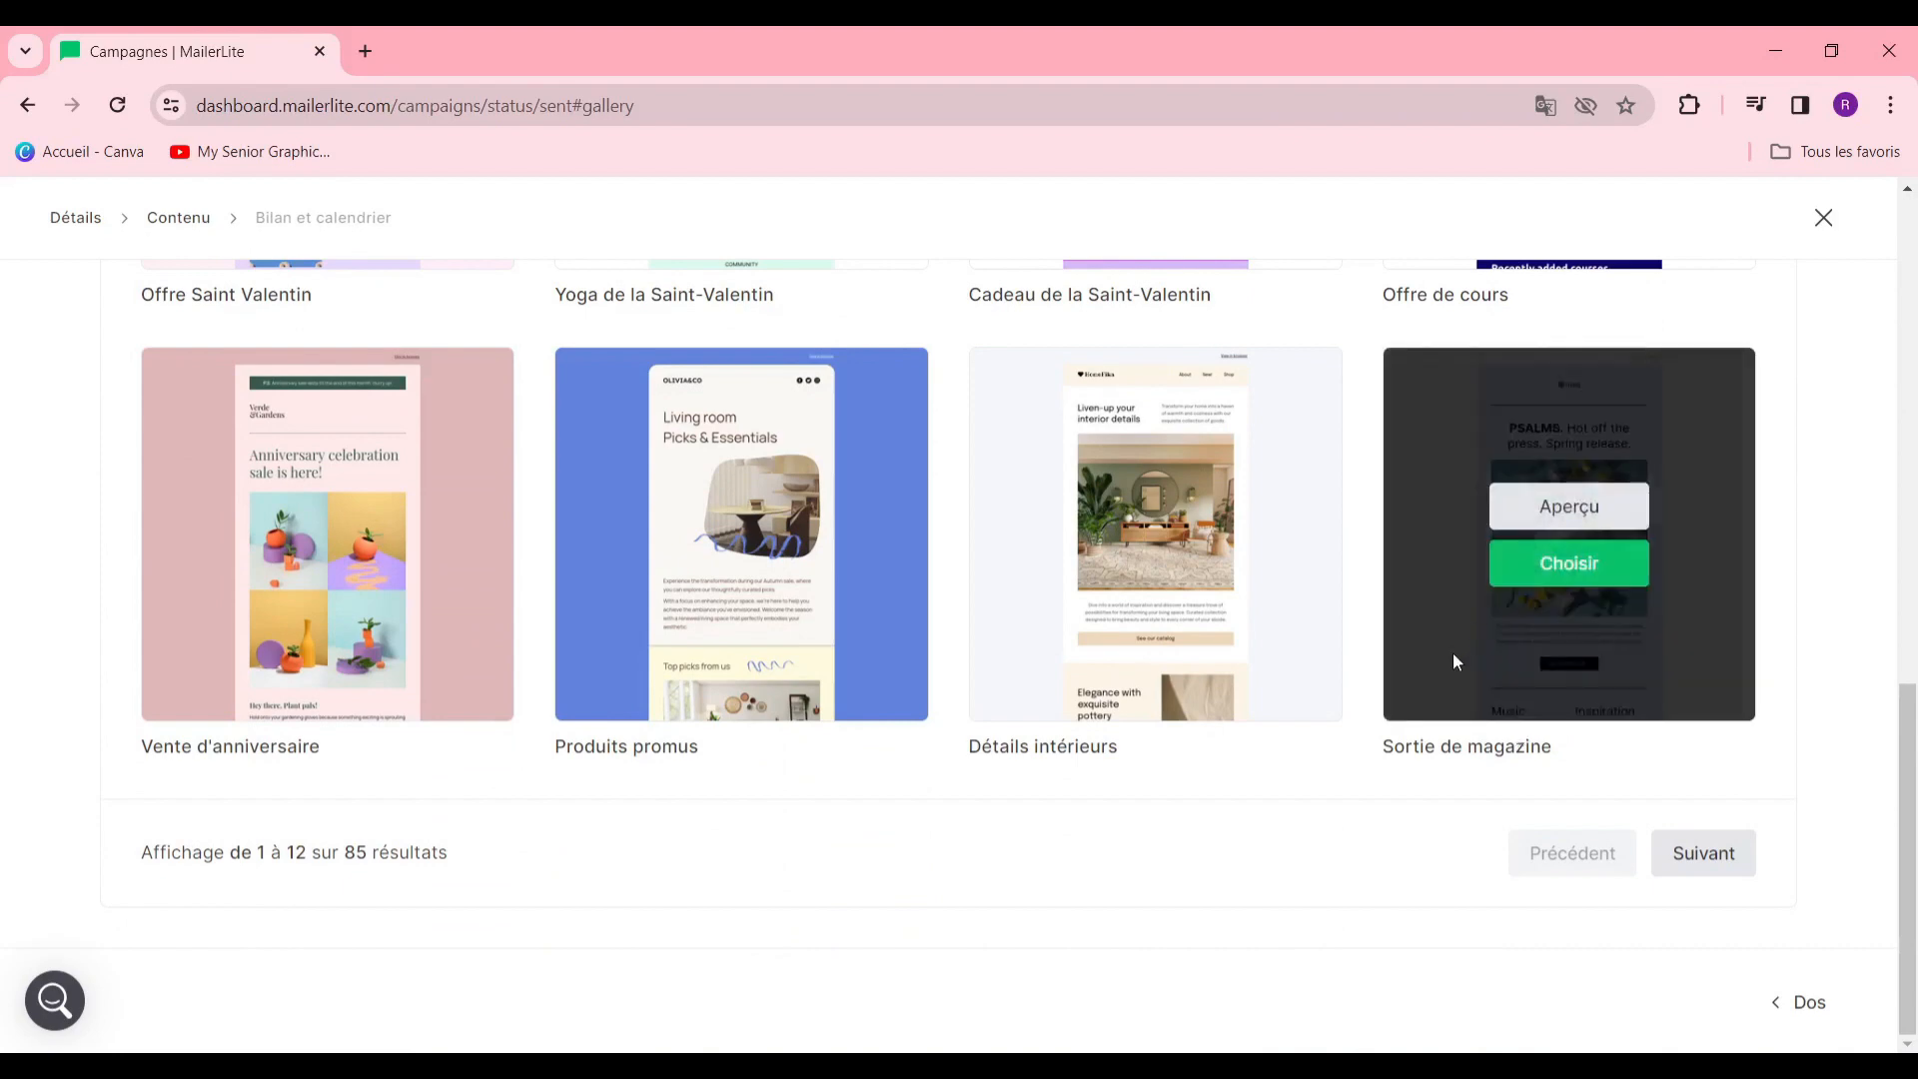
{"action": "scroll", "coordinate": [934, 589], "scroll_direction": "up", "scroll_amount": 4}
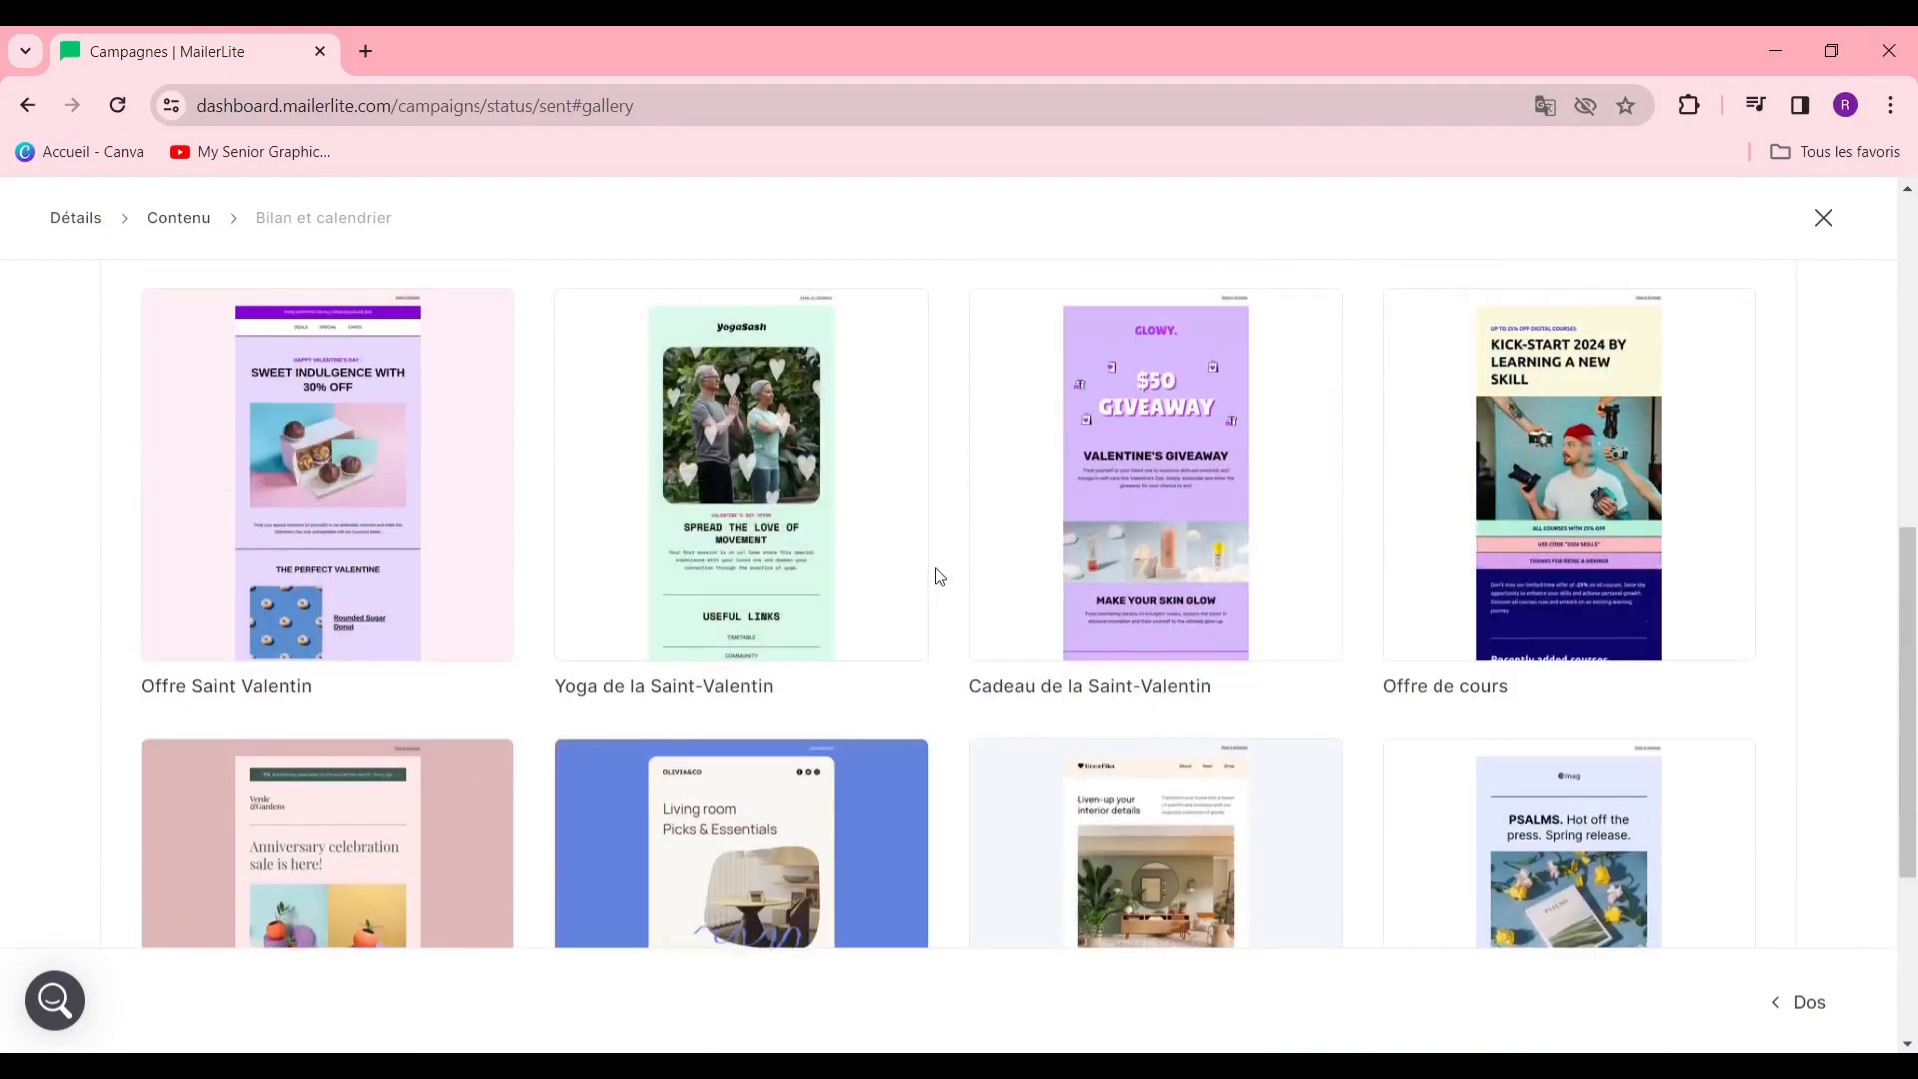
{"action": "scroll", "coordinate": [934, 586], "scroll_direction": "up", "scroll_amount": 2}
{"action": "scroll", "coordinate": [1154, 506], "scroll_direction": "up", "scroll_amount": 6}
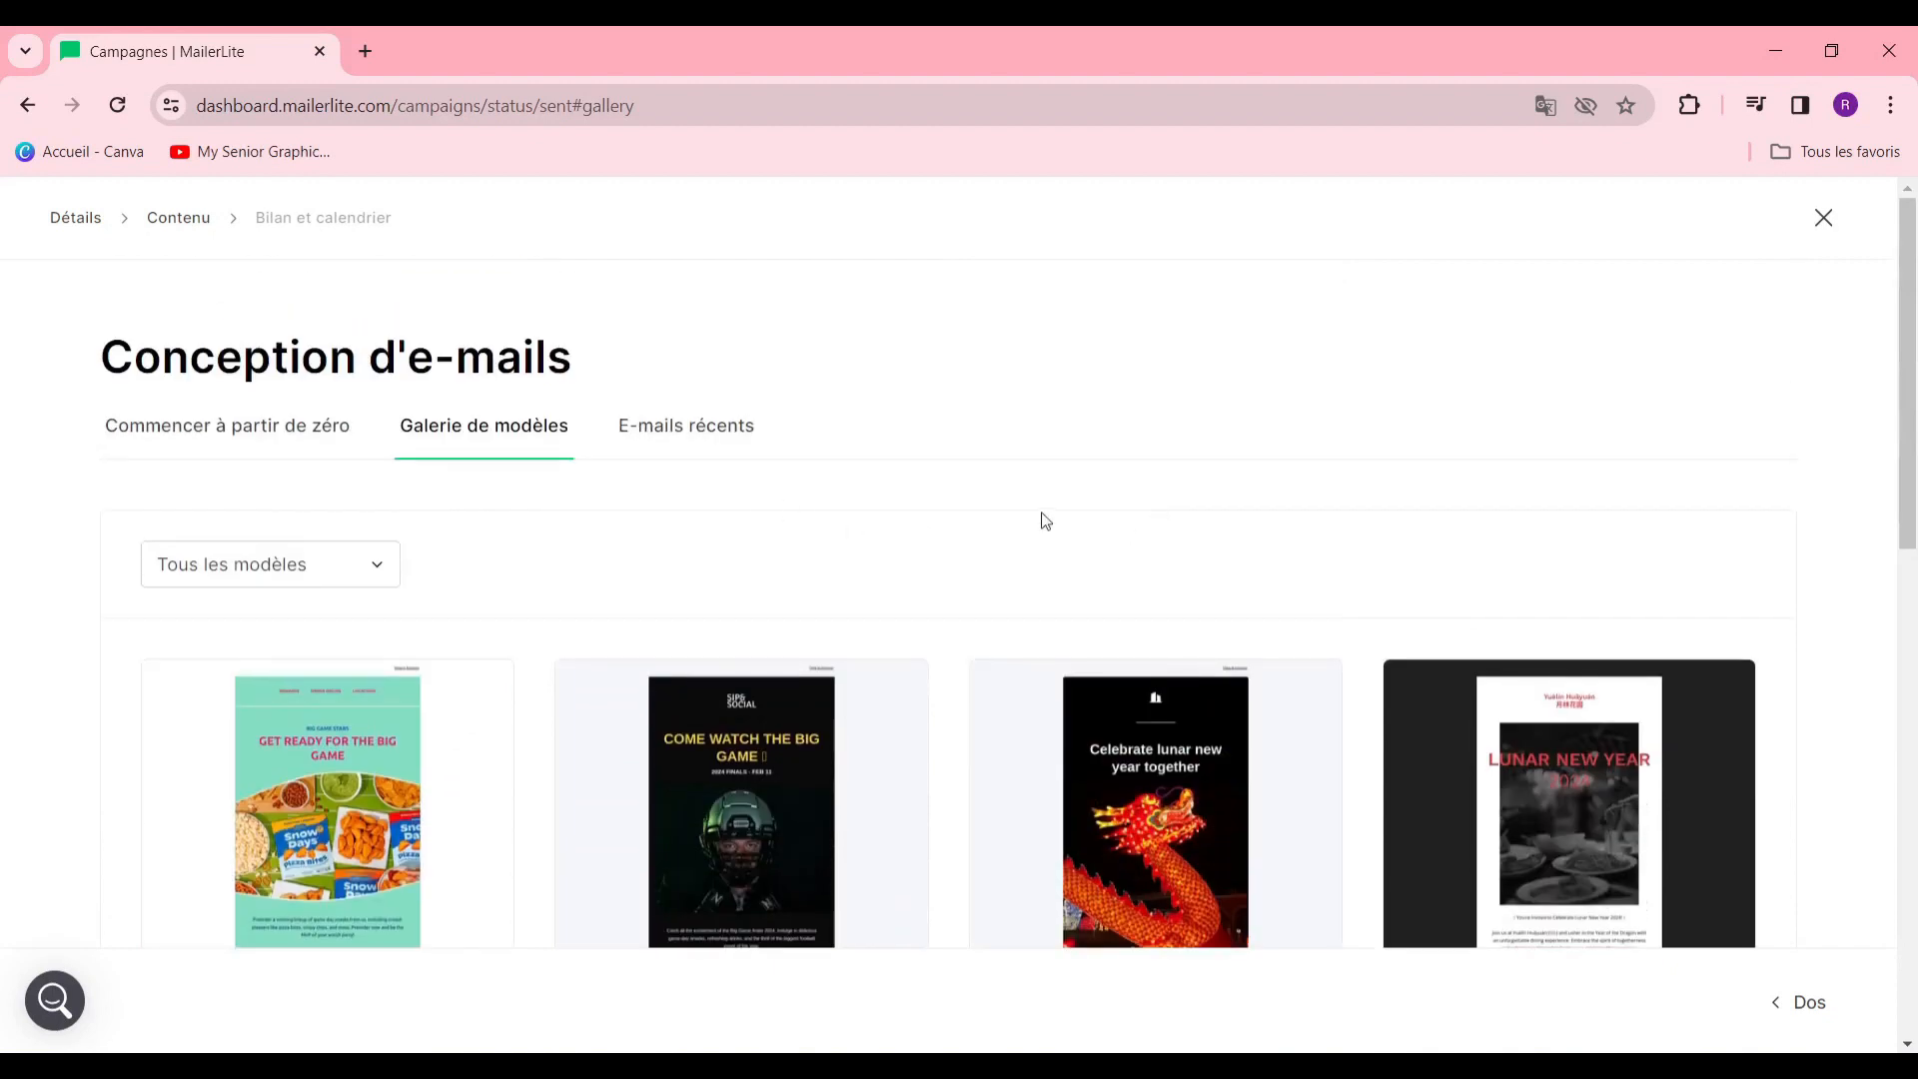
{"action": "scroll", "coordinate": [927, 807], "scroll_direction": "down", "scroll_amount": 1}
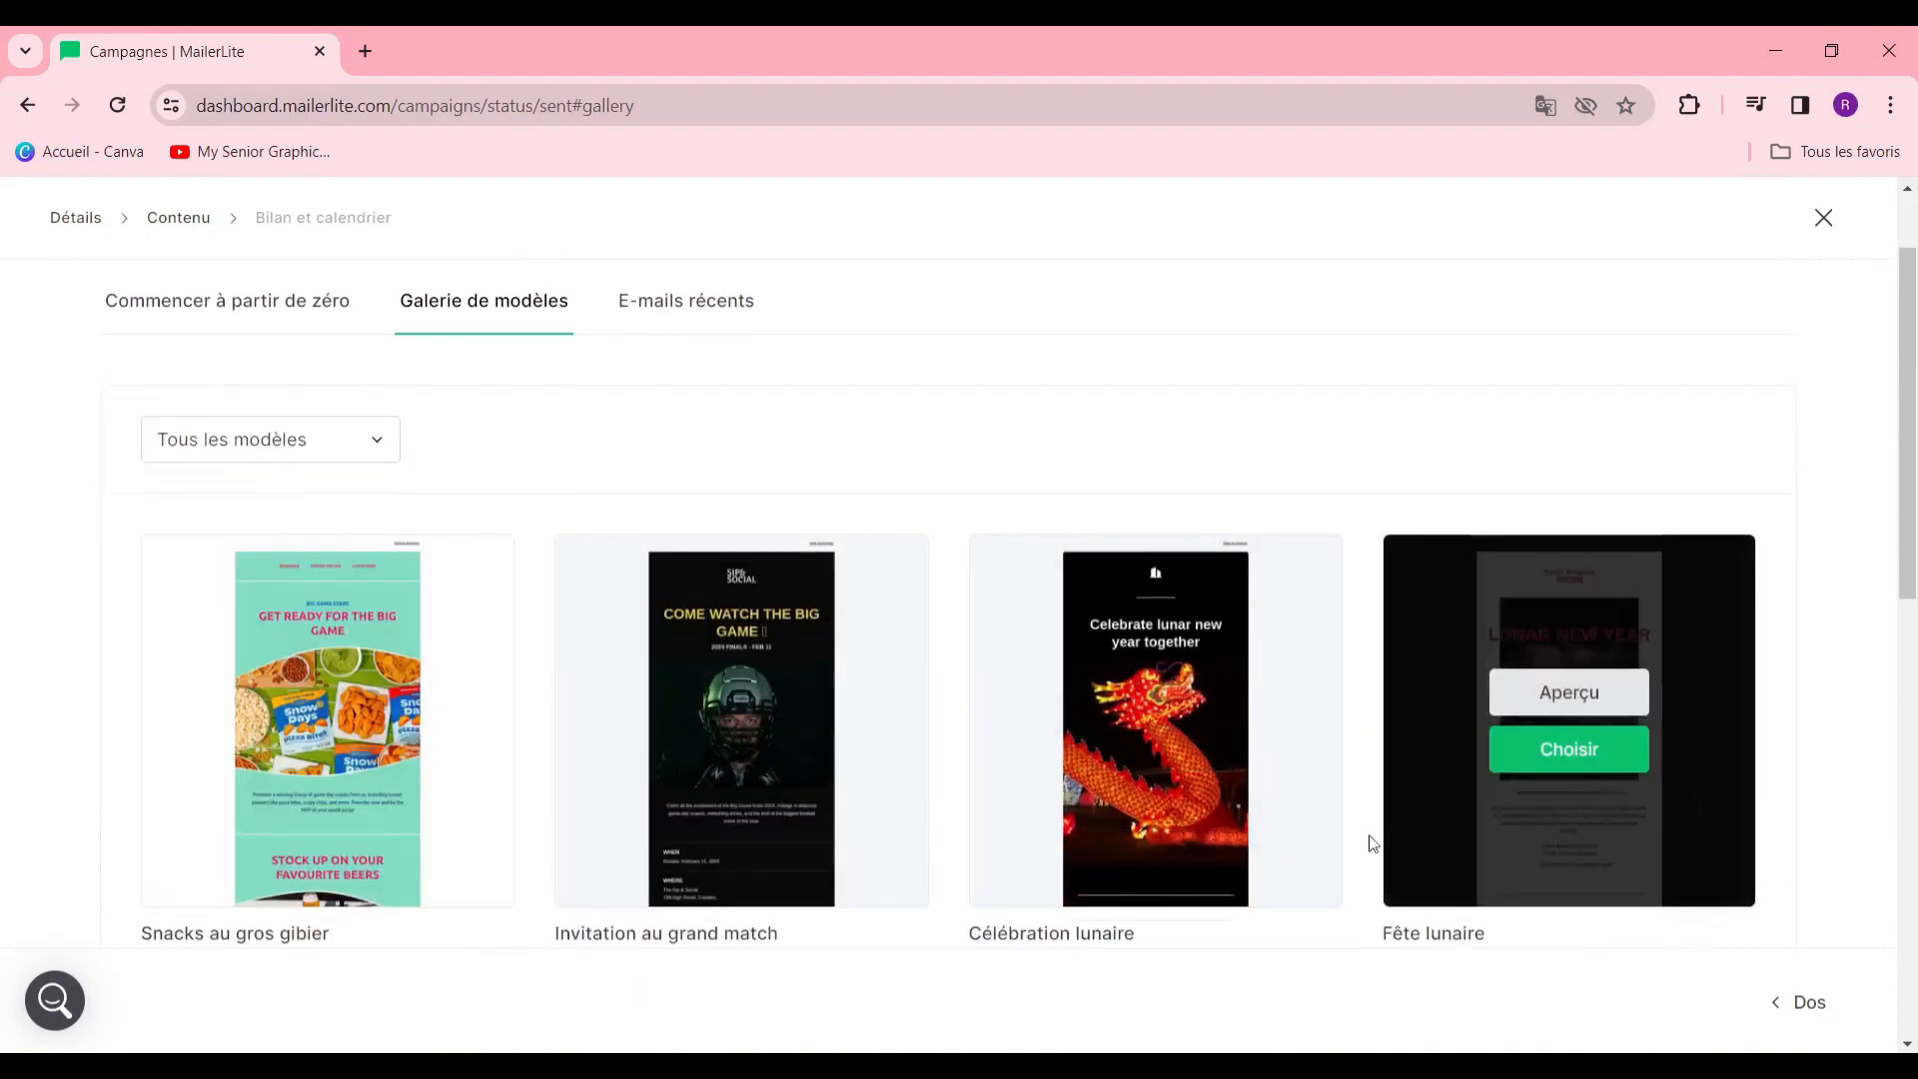
{"action": "scroll", "coordinate": [1167, 639], "scroll_direction": "down", "scroll_amount": 4}
{"action": "scroll", "coordinate": [1167, 621], "scroll_direction": "up", "scroll_amount": 4}
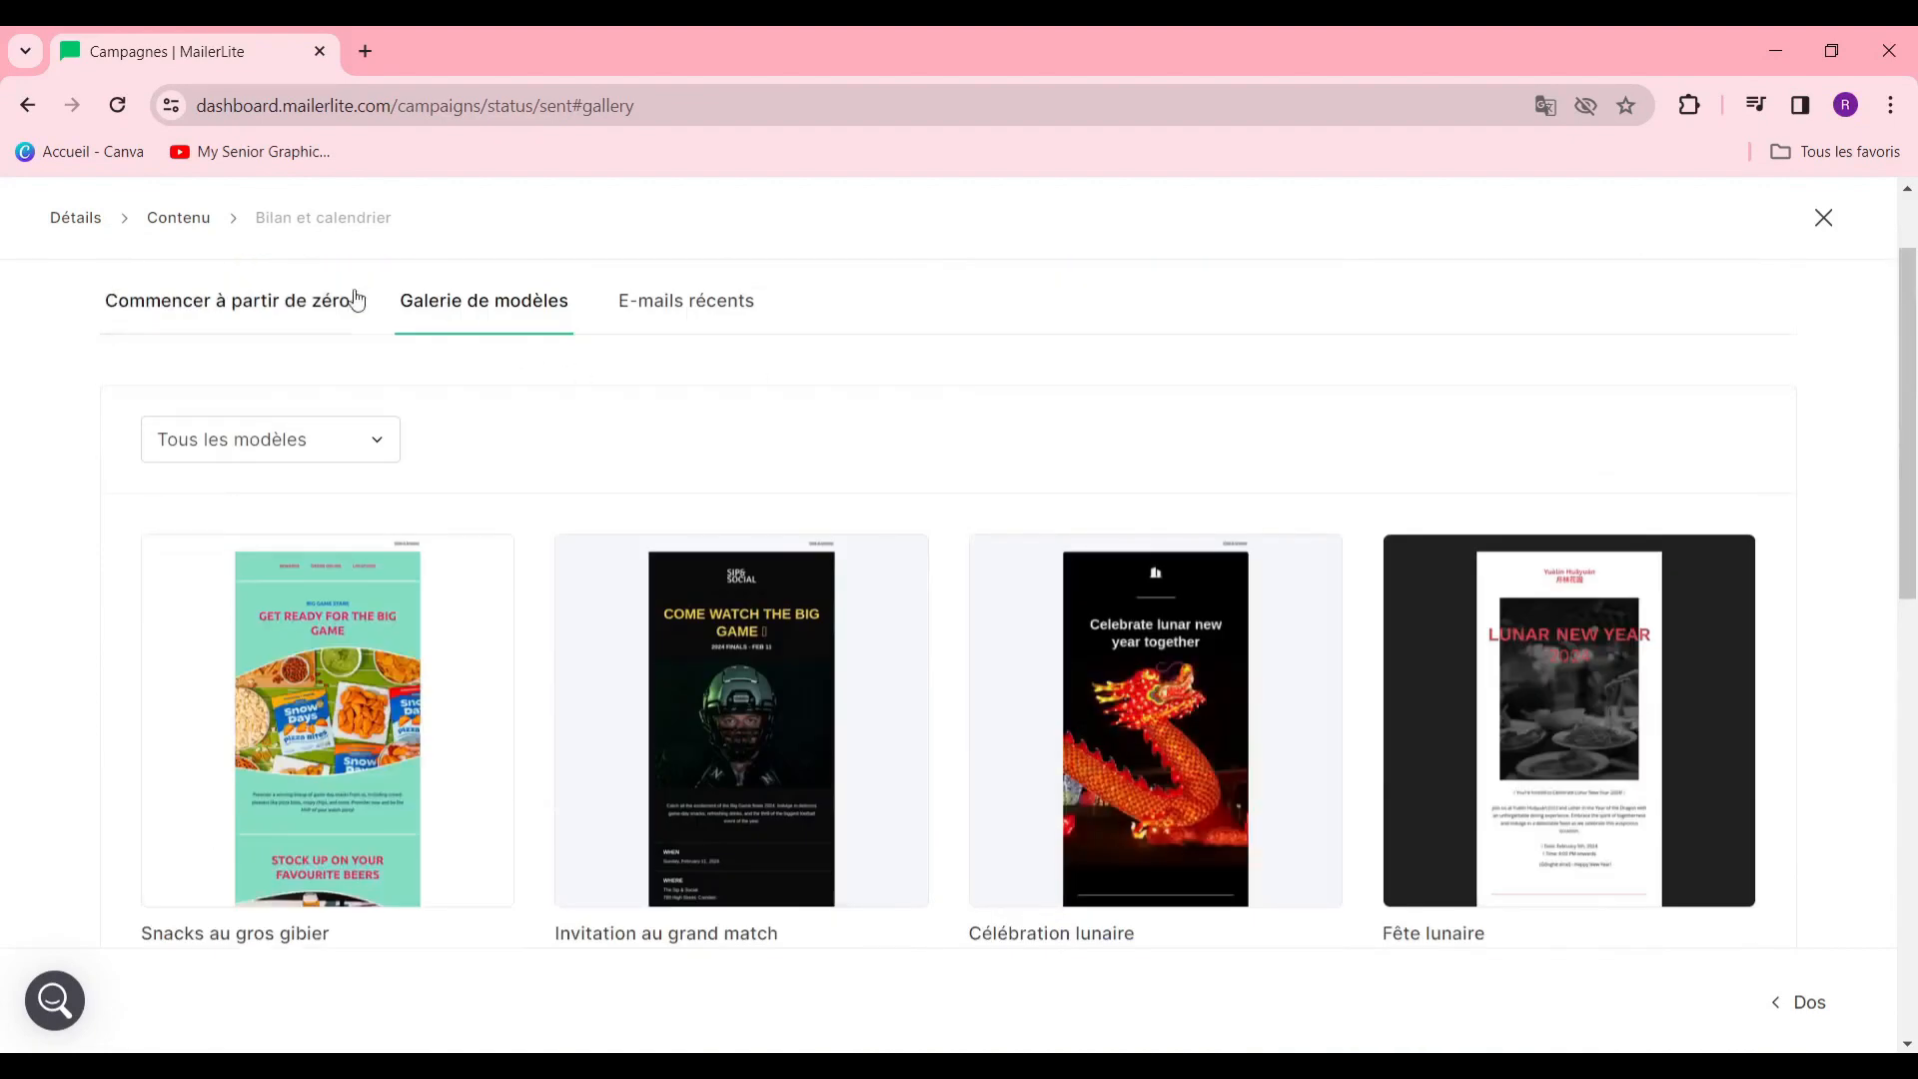
{"action": "left_click", "coordinate": [290, 315]}
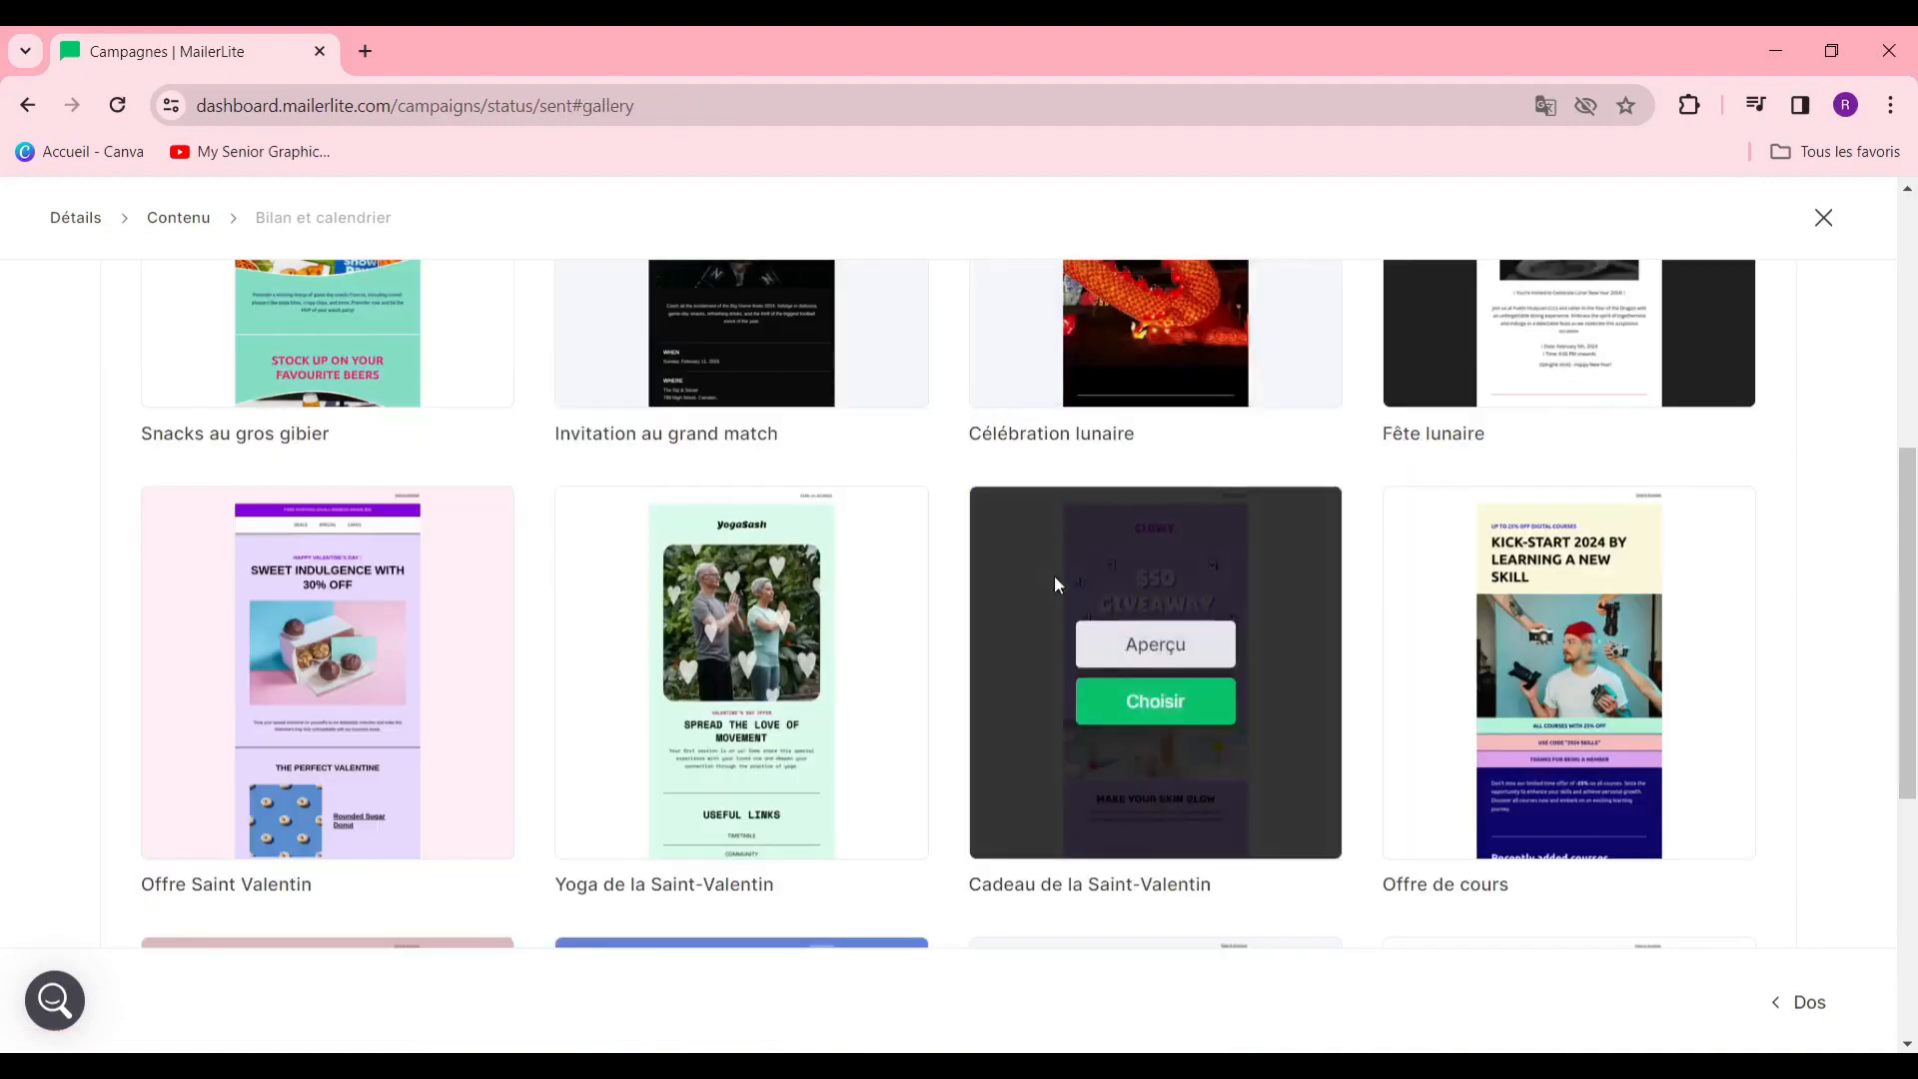
Preview the Snacks au gros gibier template from the gallery and select it as the campaign's design
{"action": "scroll", "coordinate": [949, 520], "scroll_direction": "up", "scroll_amount": 5}
{"action": "scroll", "coordinate": [780, 566], "scroll_direction": "down", "scroll_amount": 1}
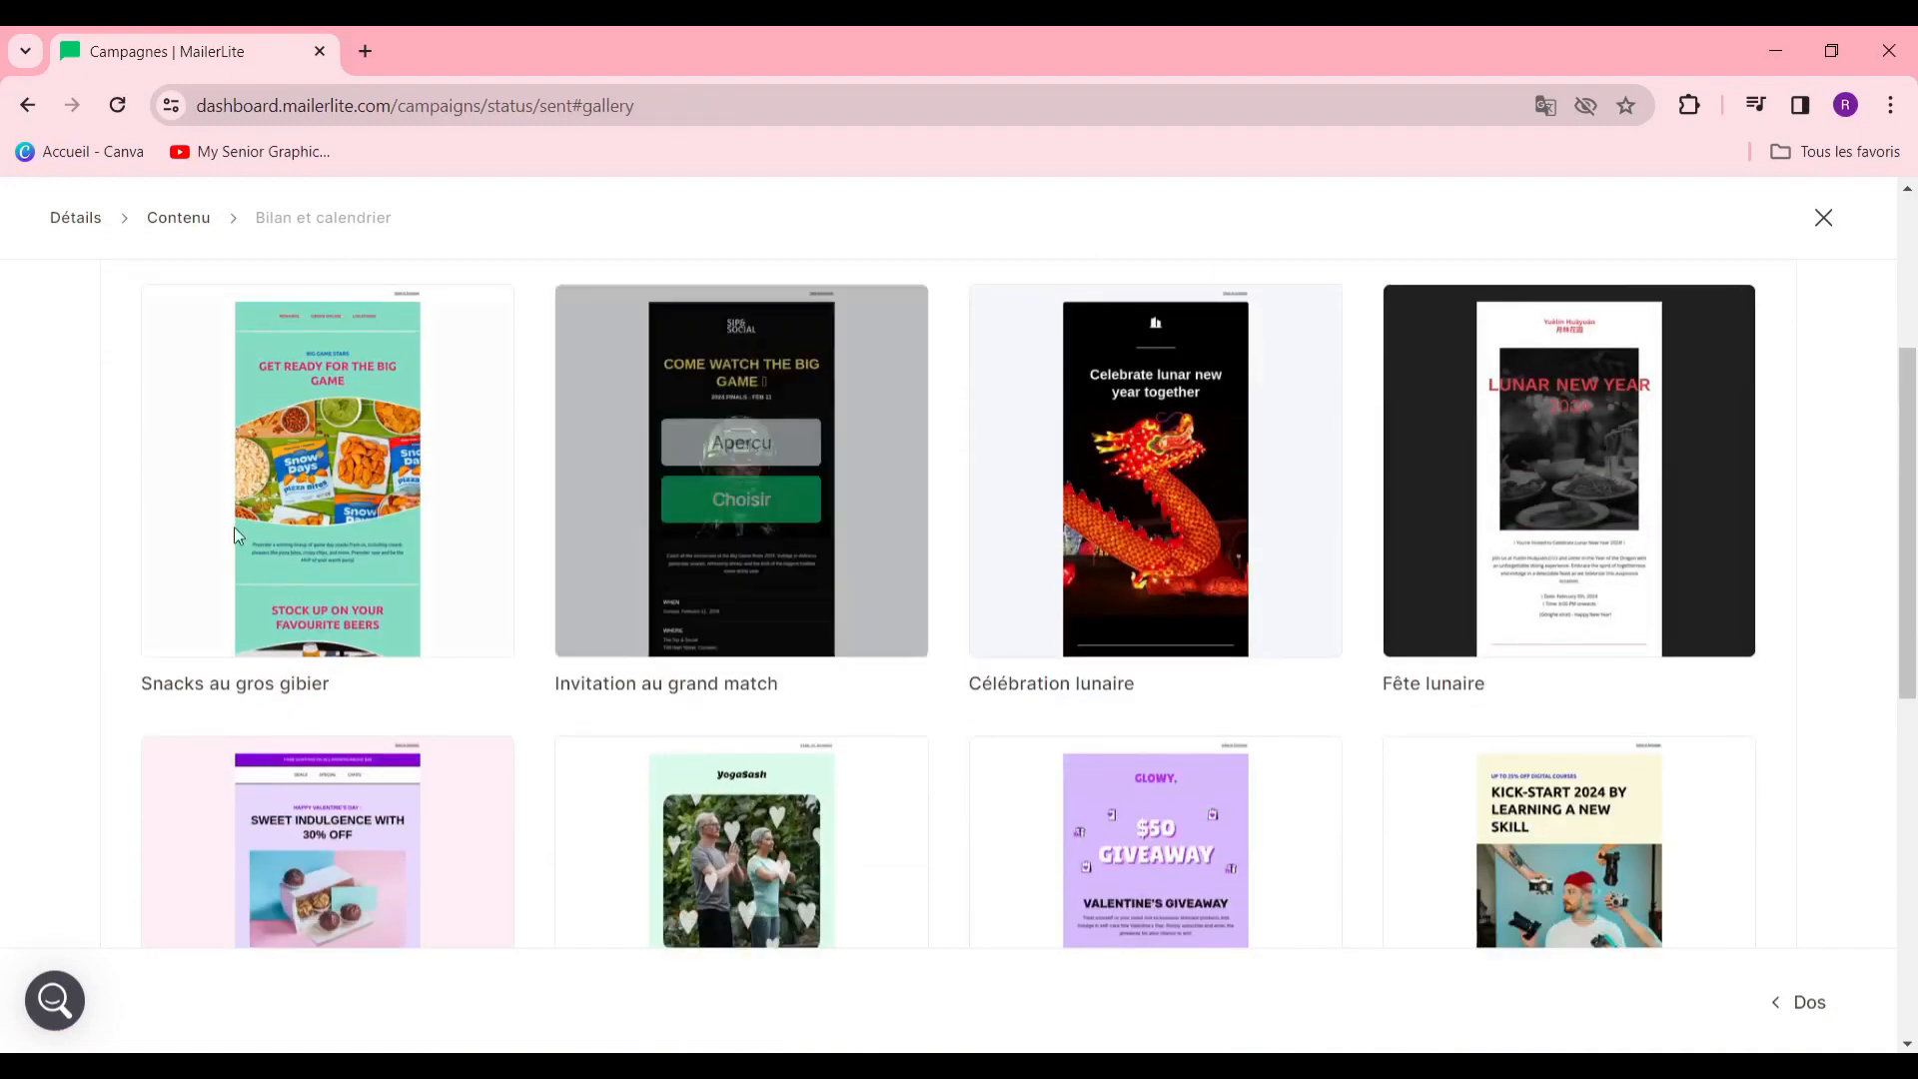
{"action": "left_click", "coordinate": [330, 442]}
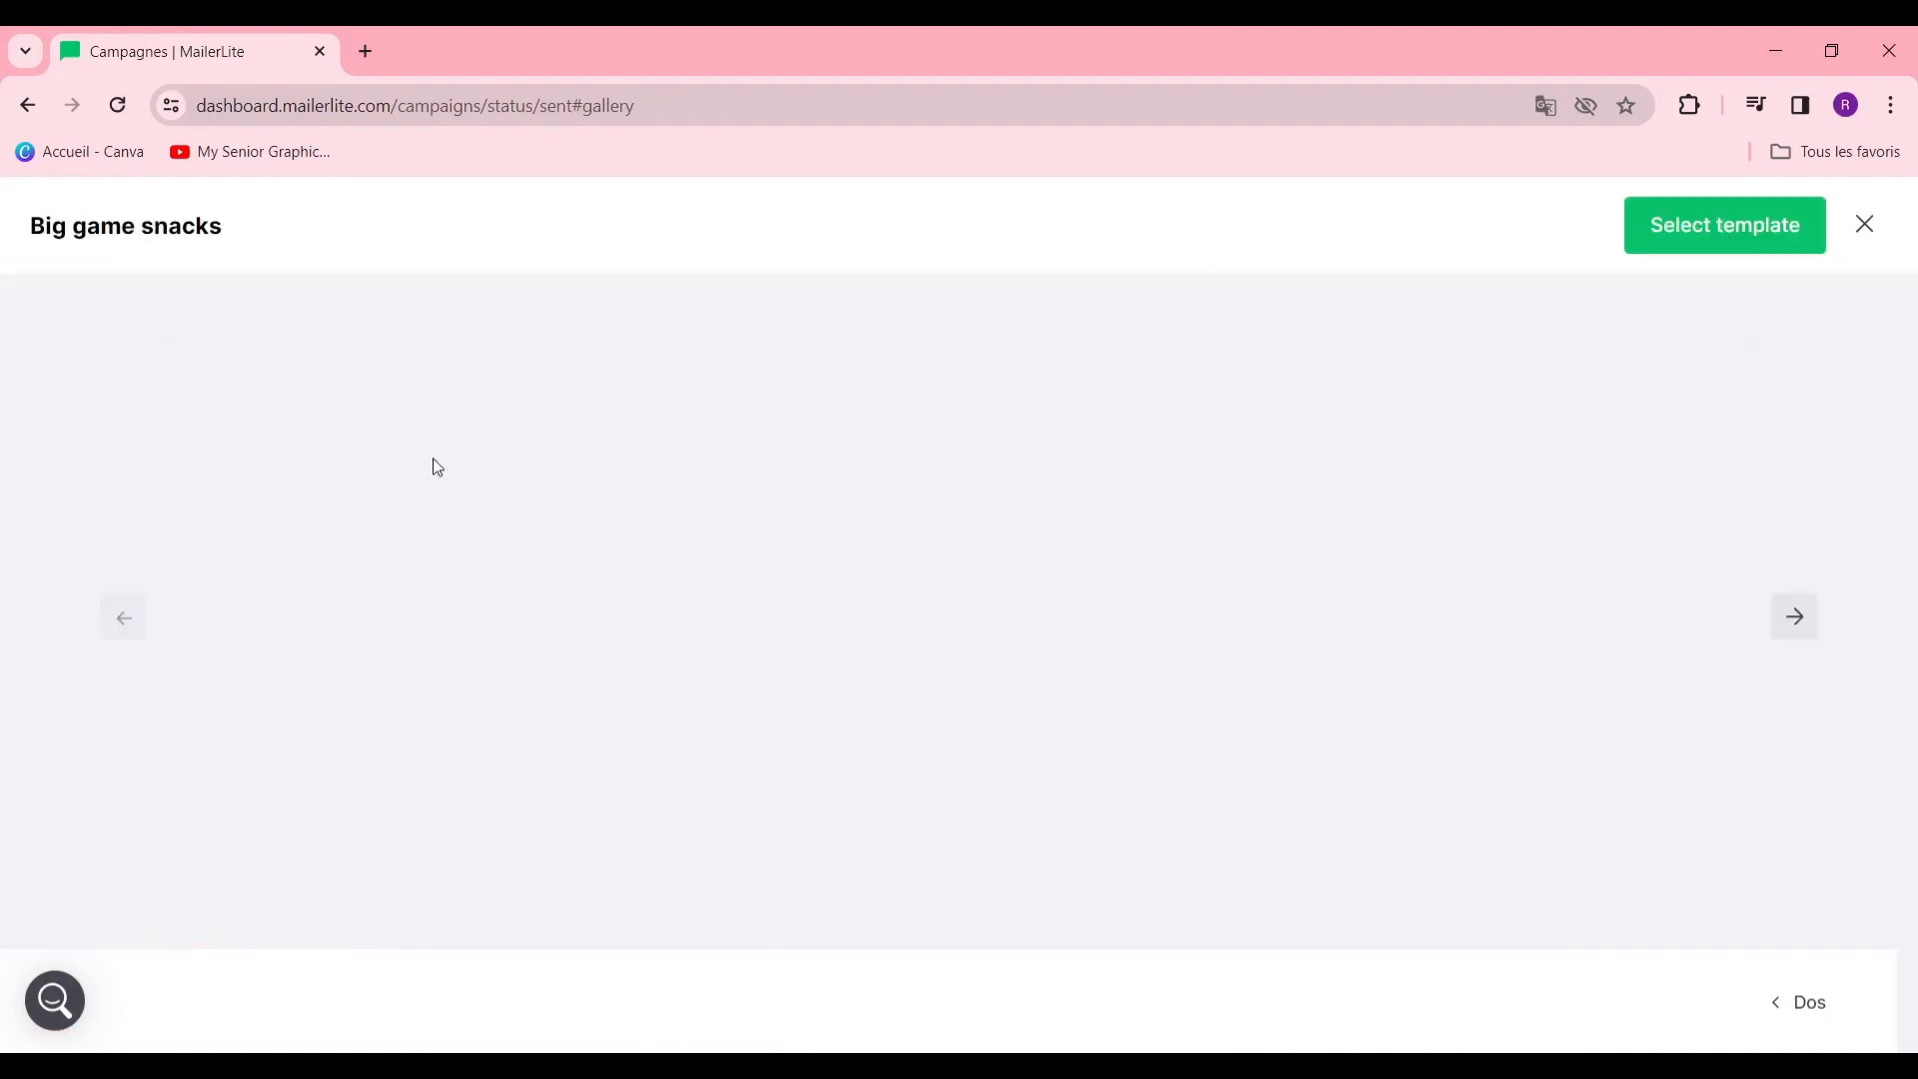
{"action": "scroll", "coordinate": [897, 722], "scroll_direction": "down", "scroll_amount": 6}
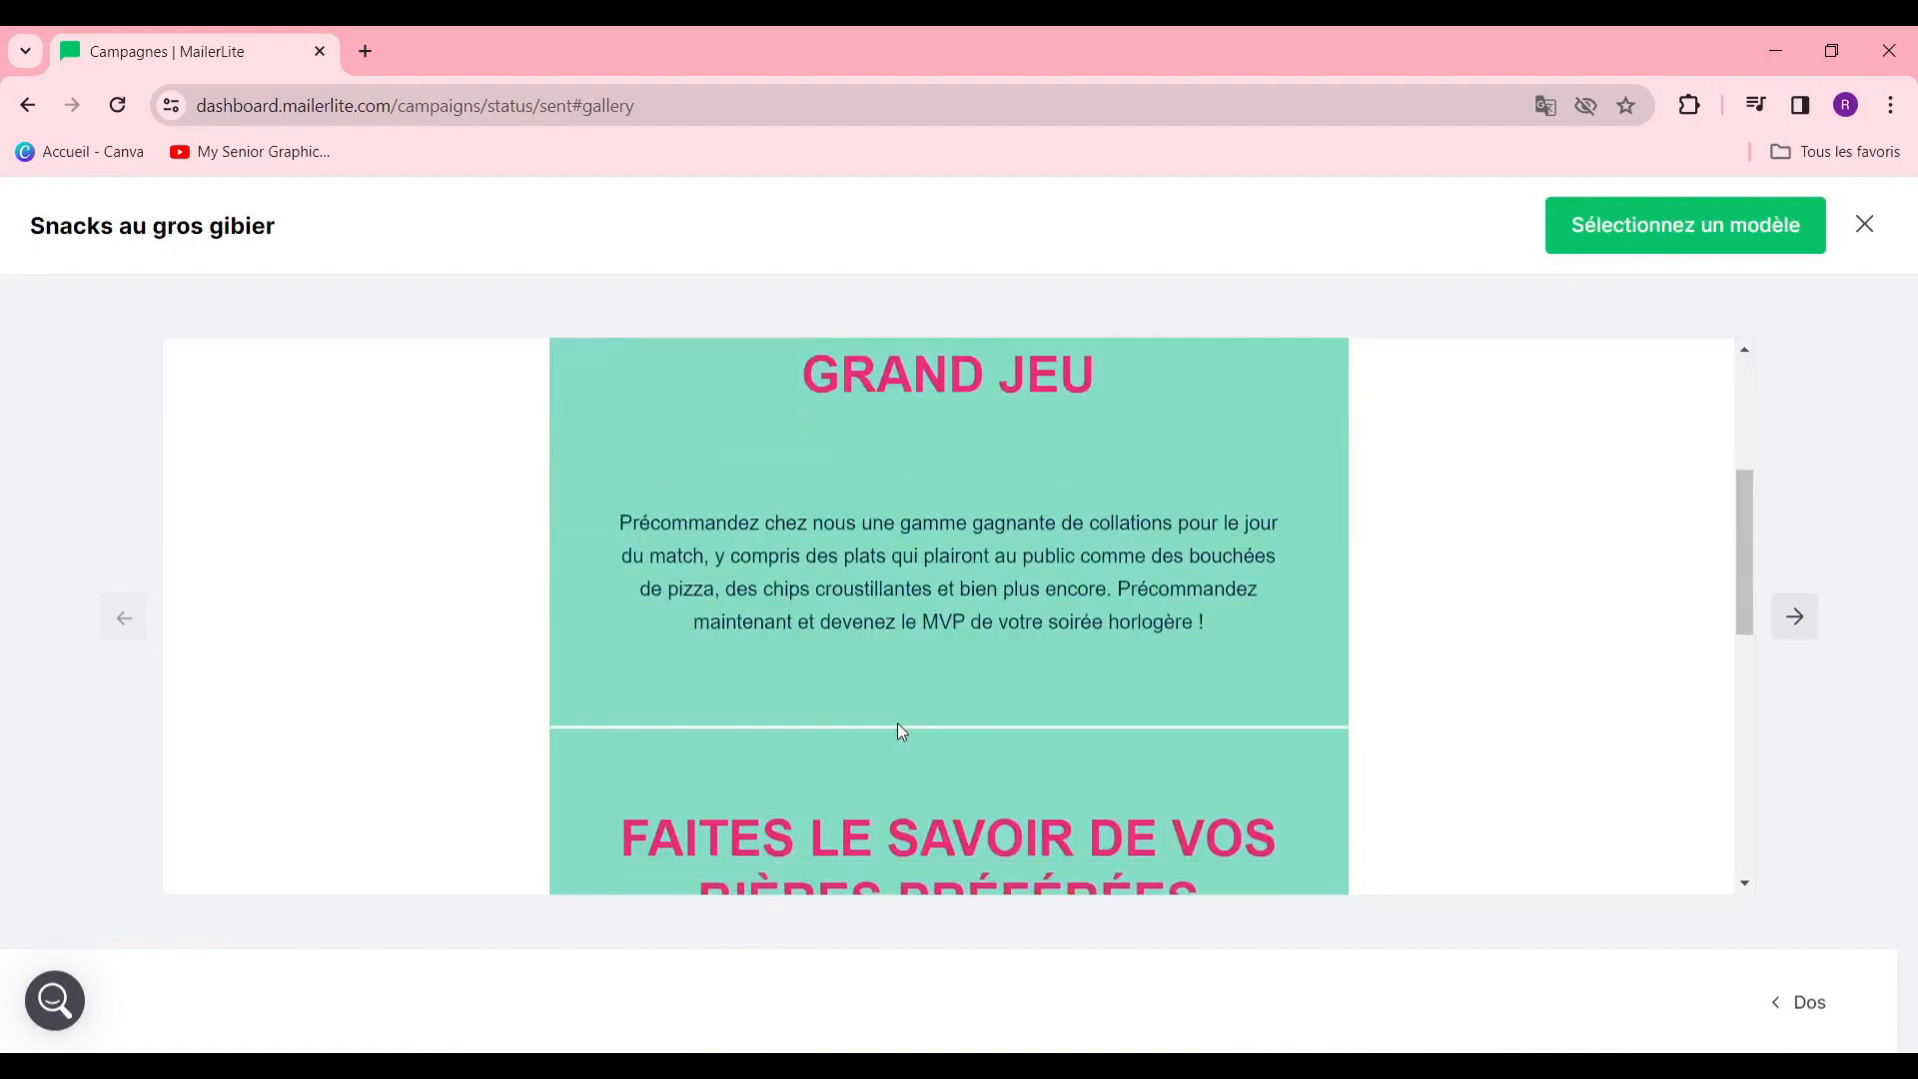
{"action": "scroll", "coordinate": [904, 714], "scroll_direction": "up", "scroll_amount": 3}
{"action": "scroll", "coordinate": [901, 693], "scroll_direction": "up", "scroll_amount": 3}
{"action": "scroll", "coordinate": [901, 693], "scroll_direction": "down", "scroll_amount": 3}
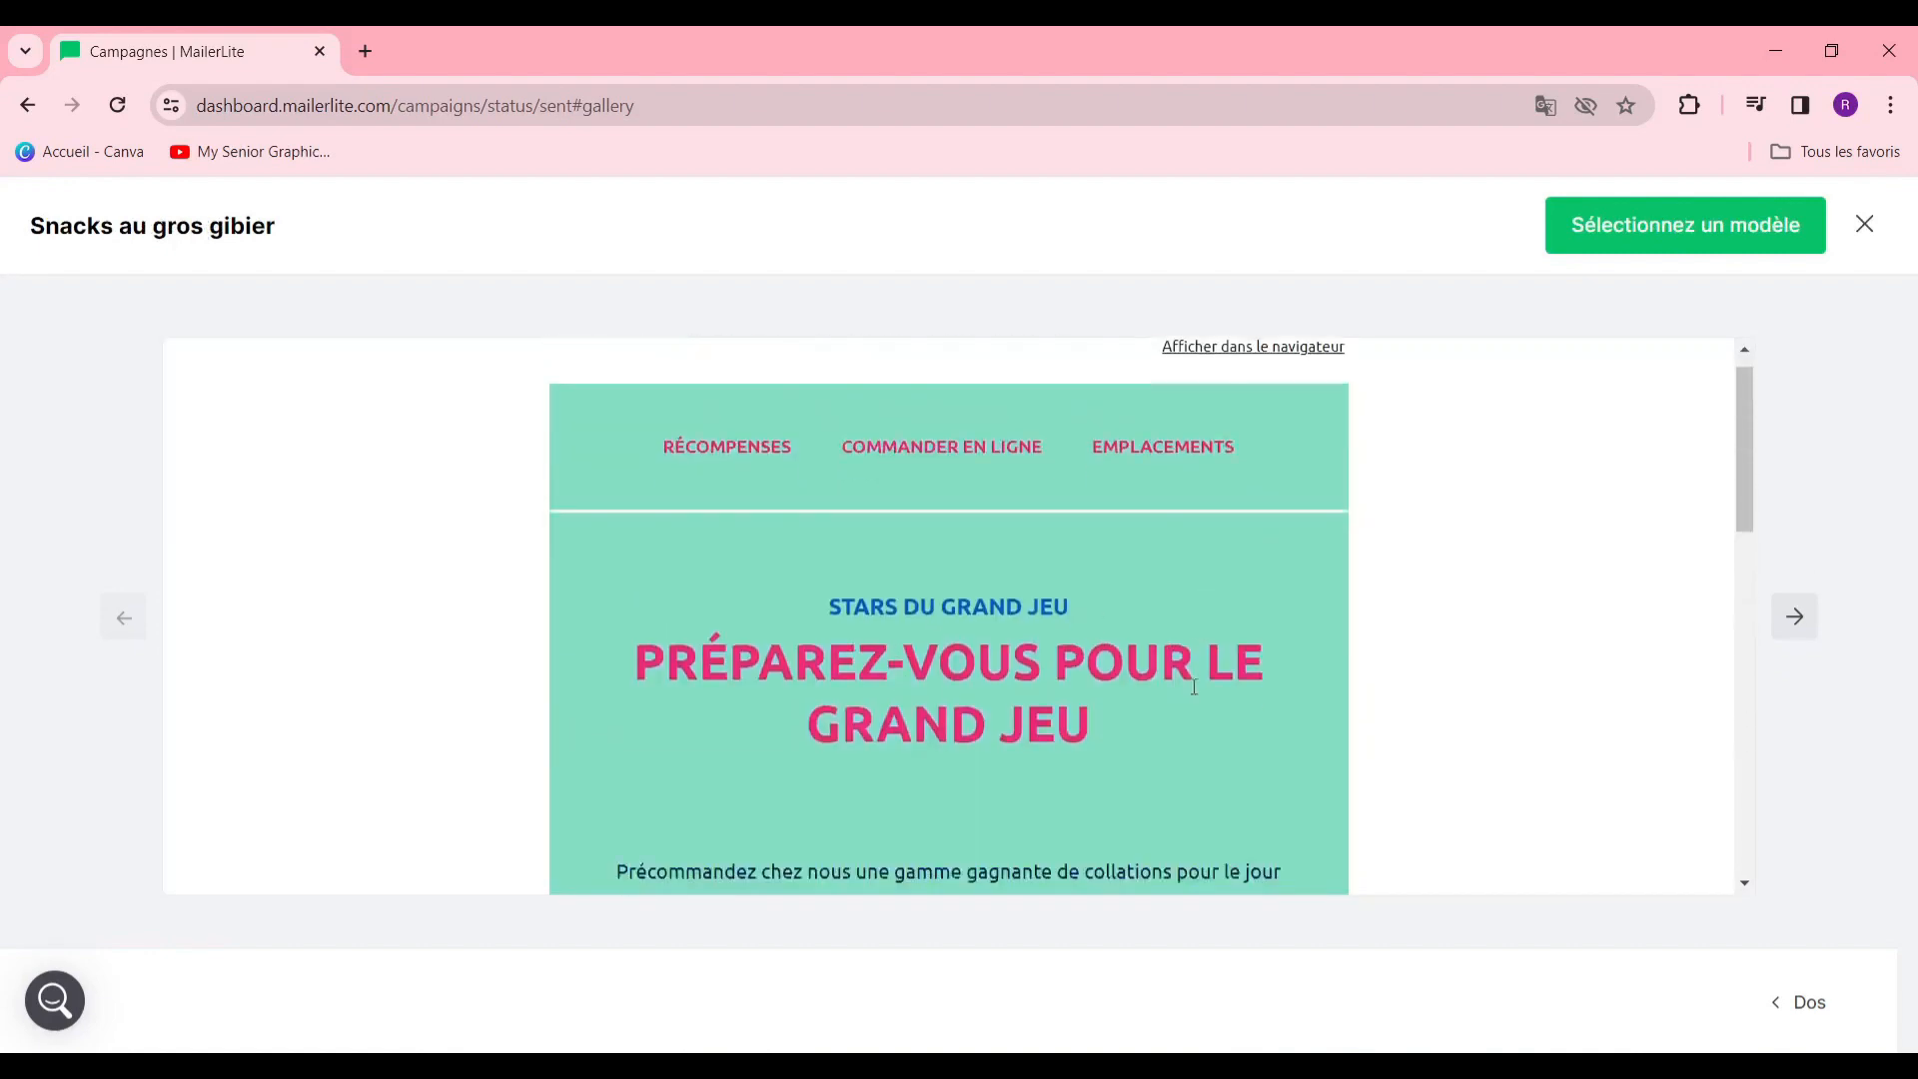
{"action": "left_click", "coordinate": [1669, 230]}
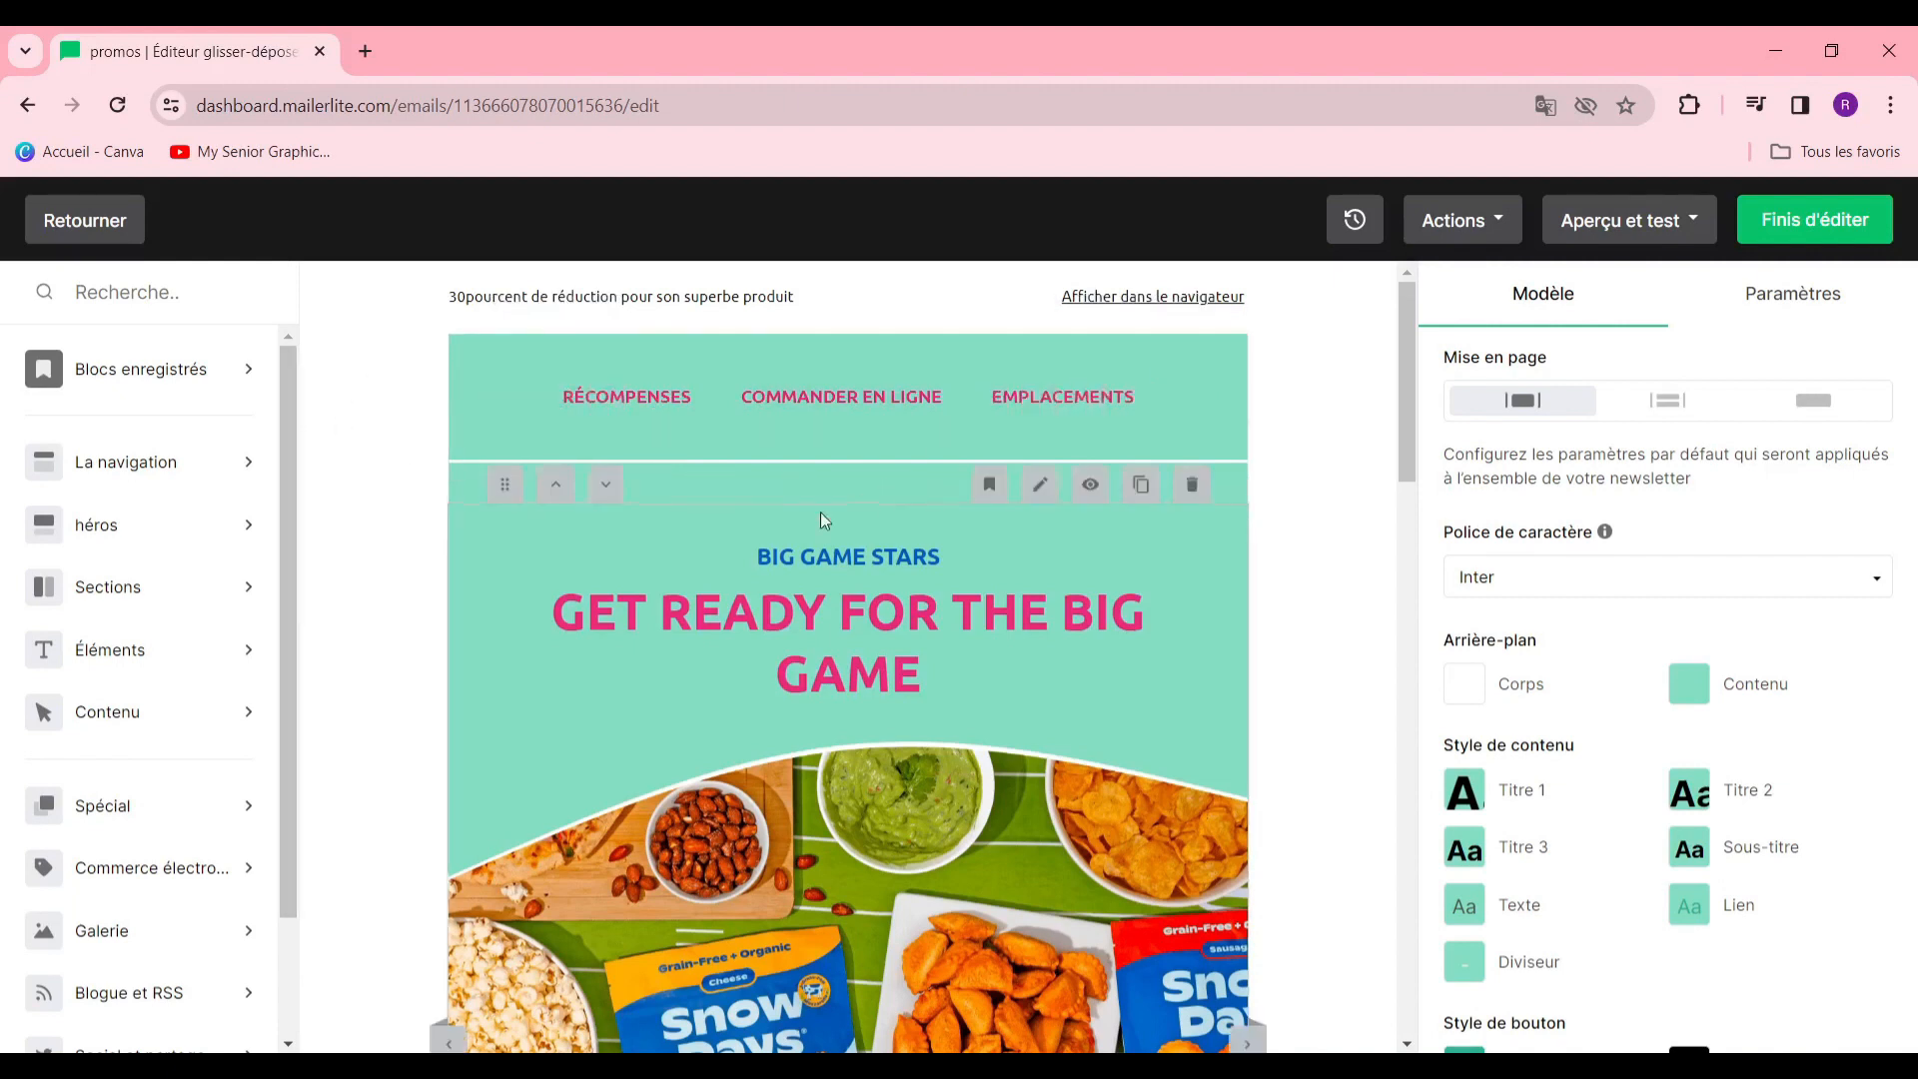
Examine the available content block categories, from navigation to footer, and the upper part of the e-mail template
{"action": "mouse_move", "coordinate": [85, 481]}
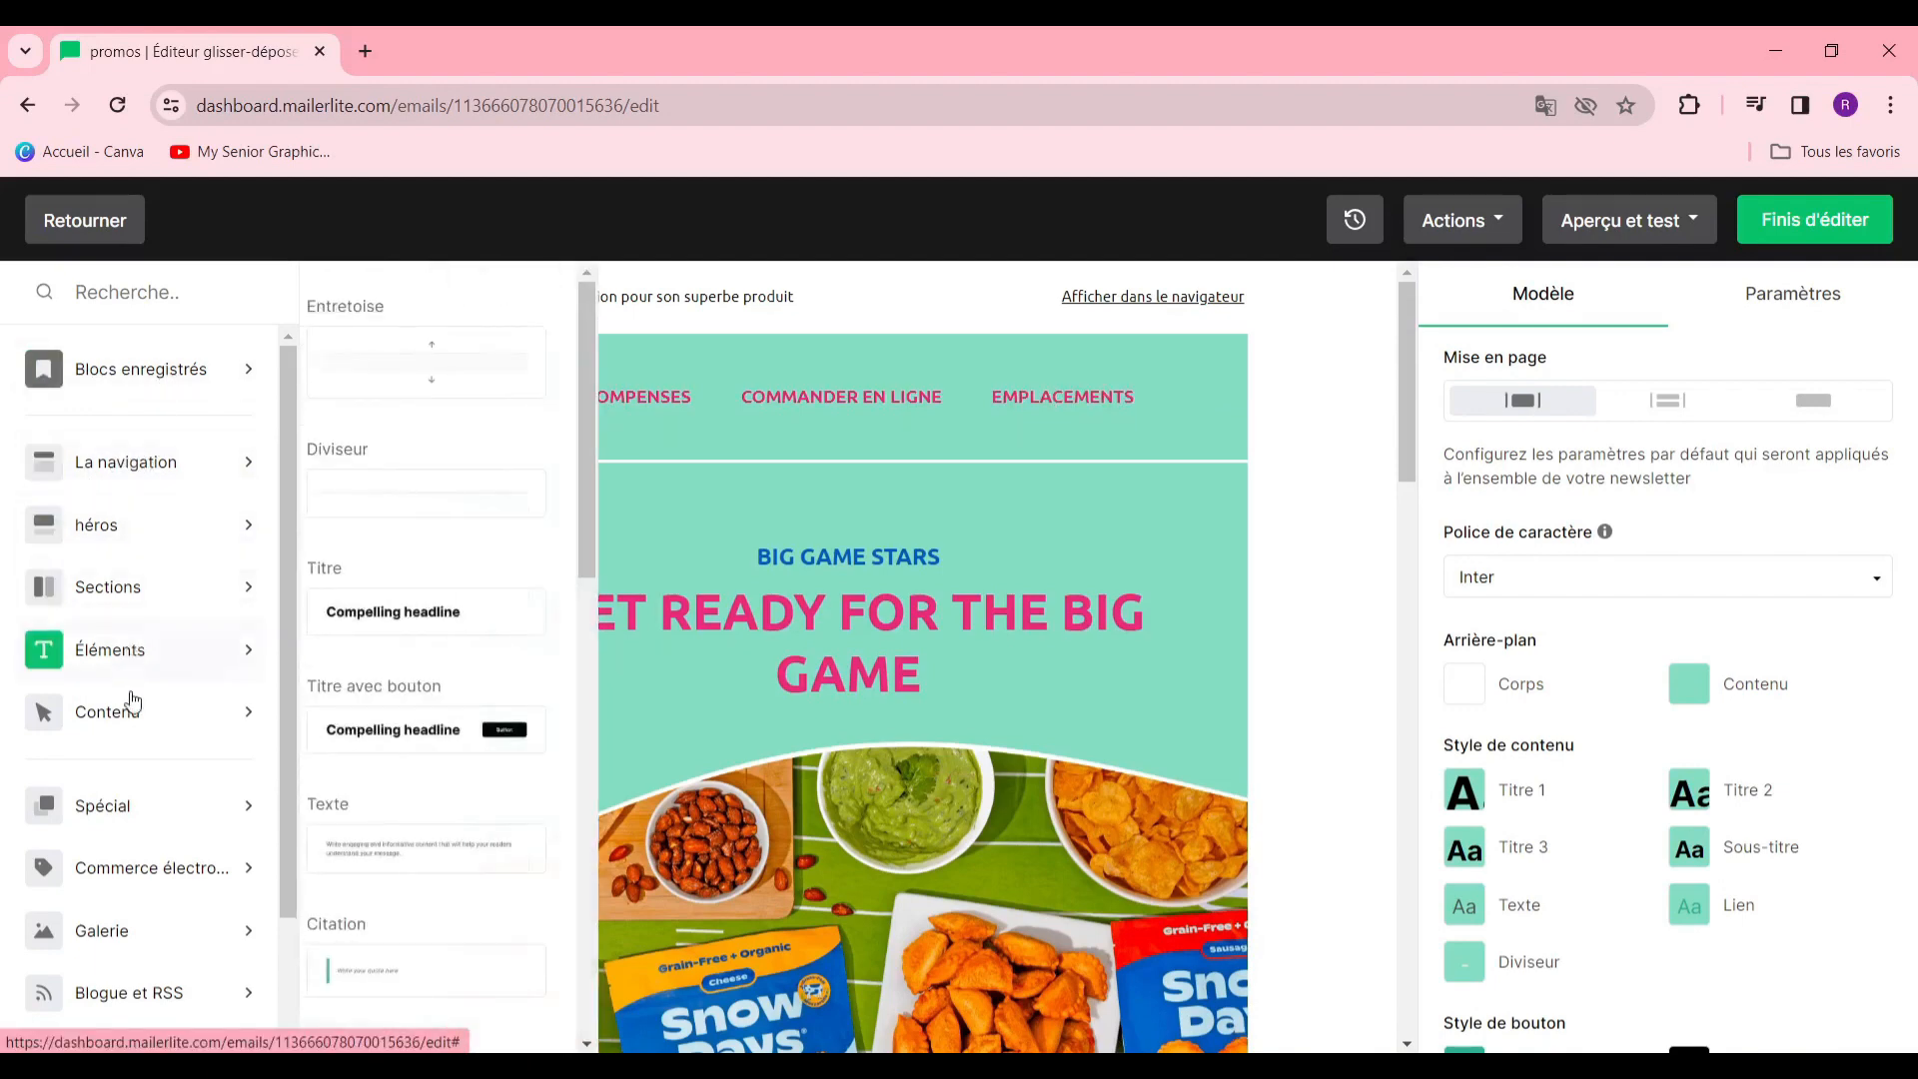
{"action": "scroll", "coordinate": [147, 799], "scroll_direction": "down", "scroll_amount": 2}
{"action": "scroll", "coordinate": [146, 787], "scroll_direction": "up", "scroll_amount": 2}
{"action": "scroll", "coordinate": [131, 849], "scroll_direction": "down", "scroll_amount": 2}
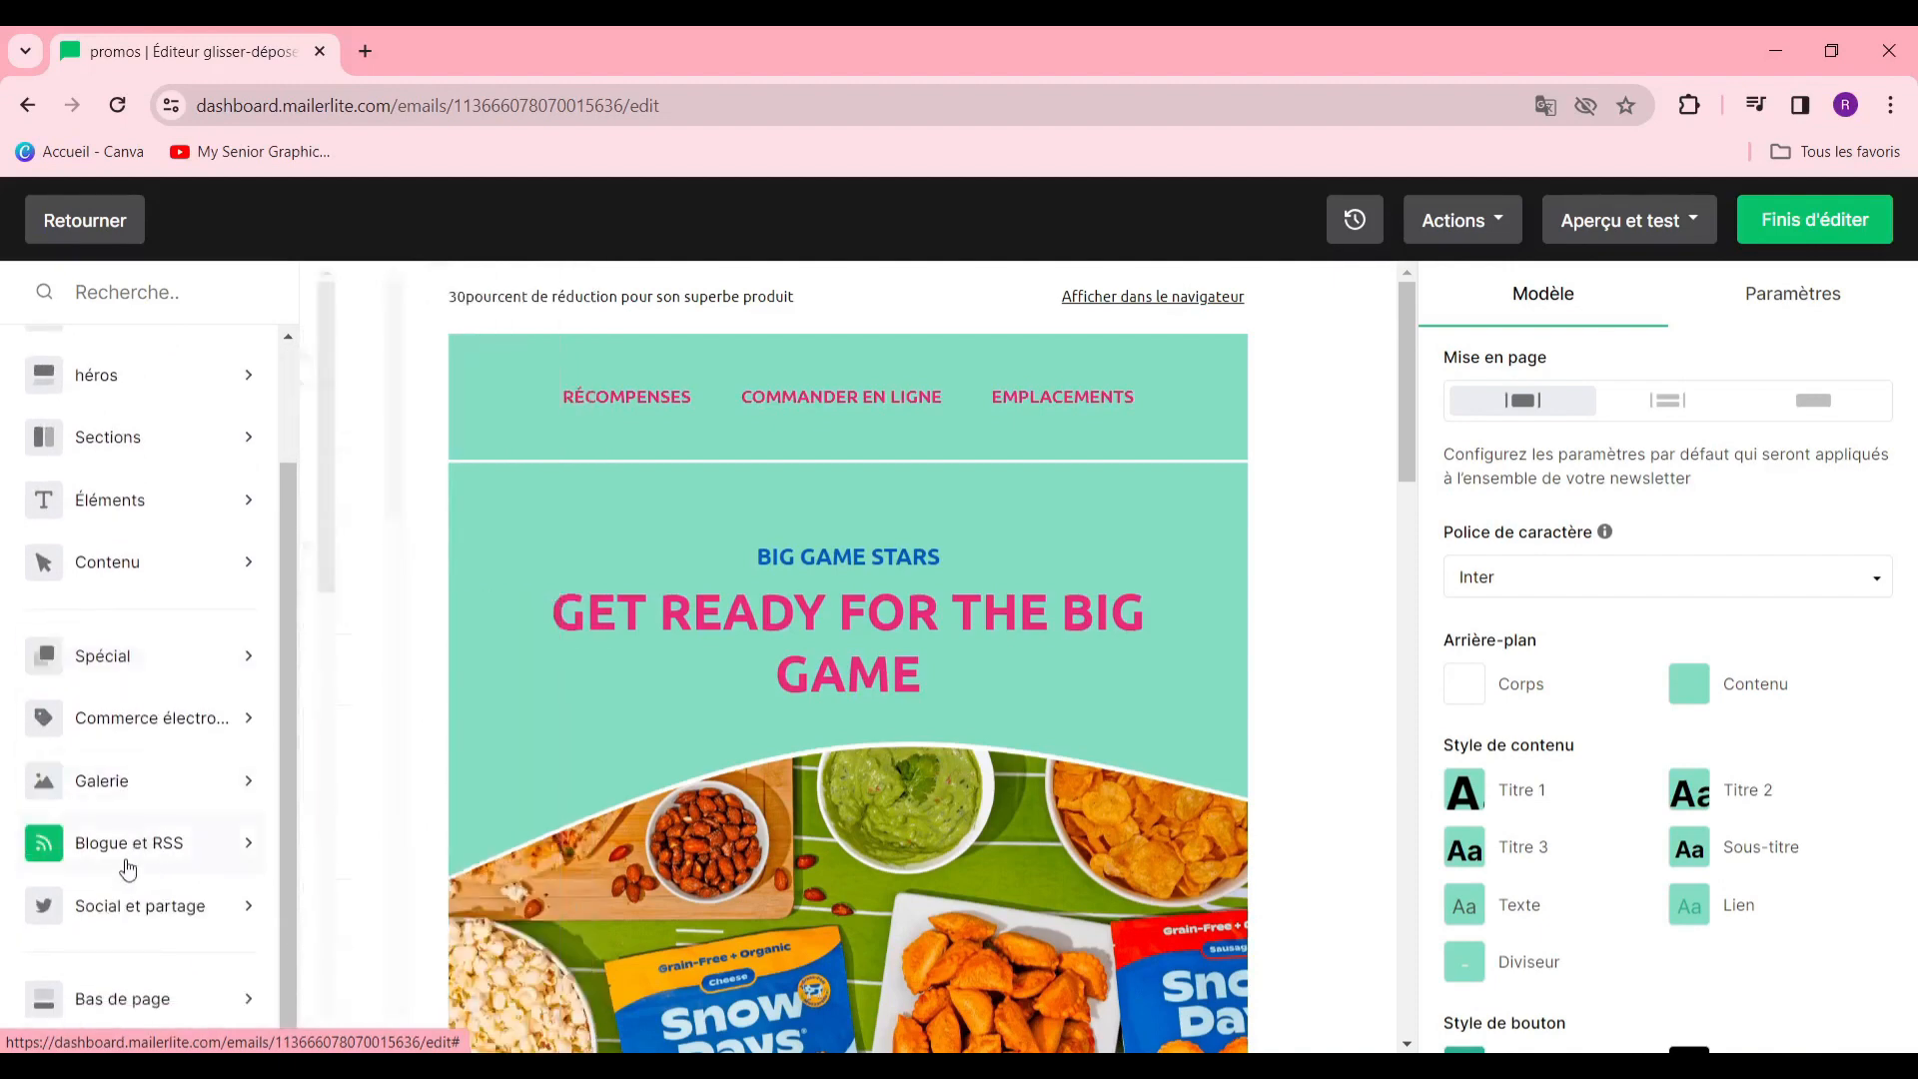
{"action": "mouse_move", "coordinate": [162, 784]}
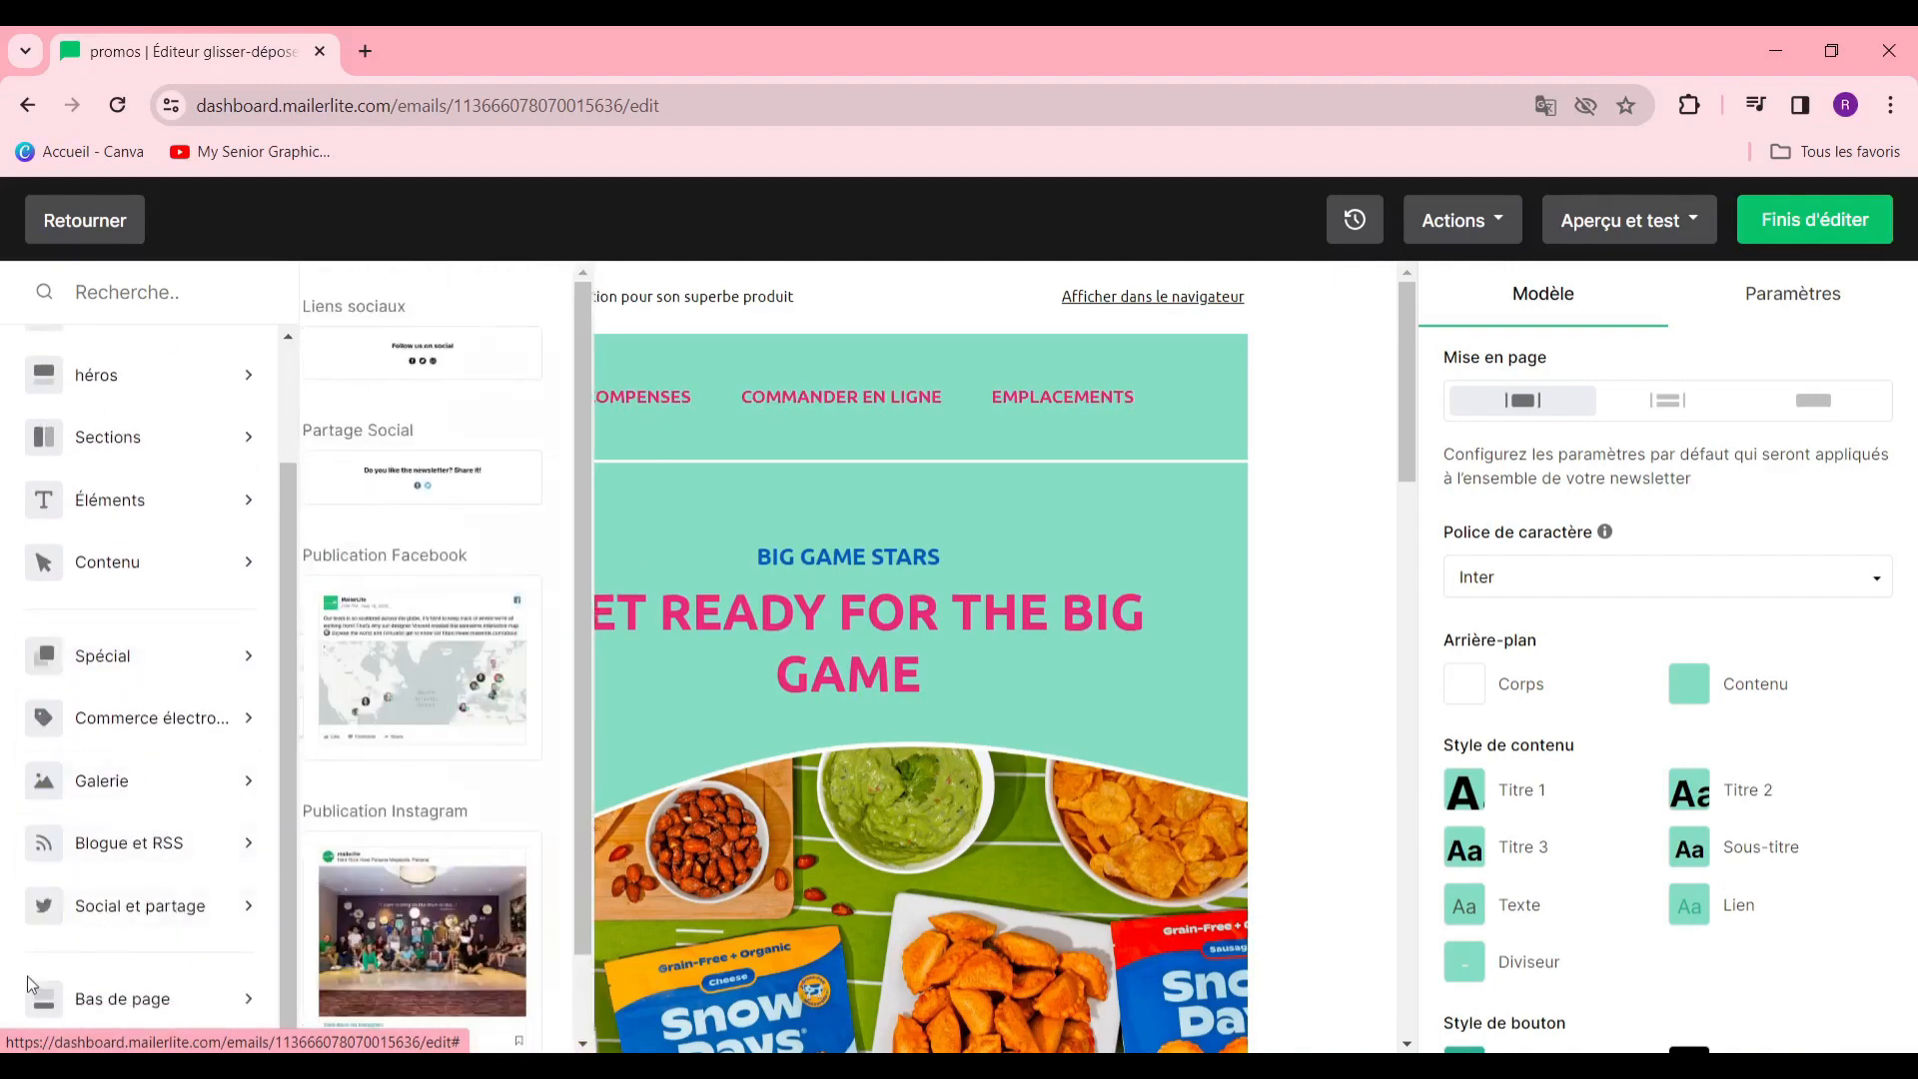
{"action": "mouse_move", "coordinate": [148, 867]}
{"action": "scroll", "coordinate": [147, 871], "scroll_direction": "down", "scroll_amount": 1}
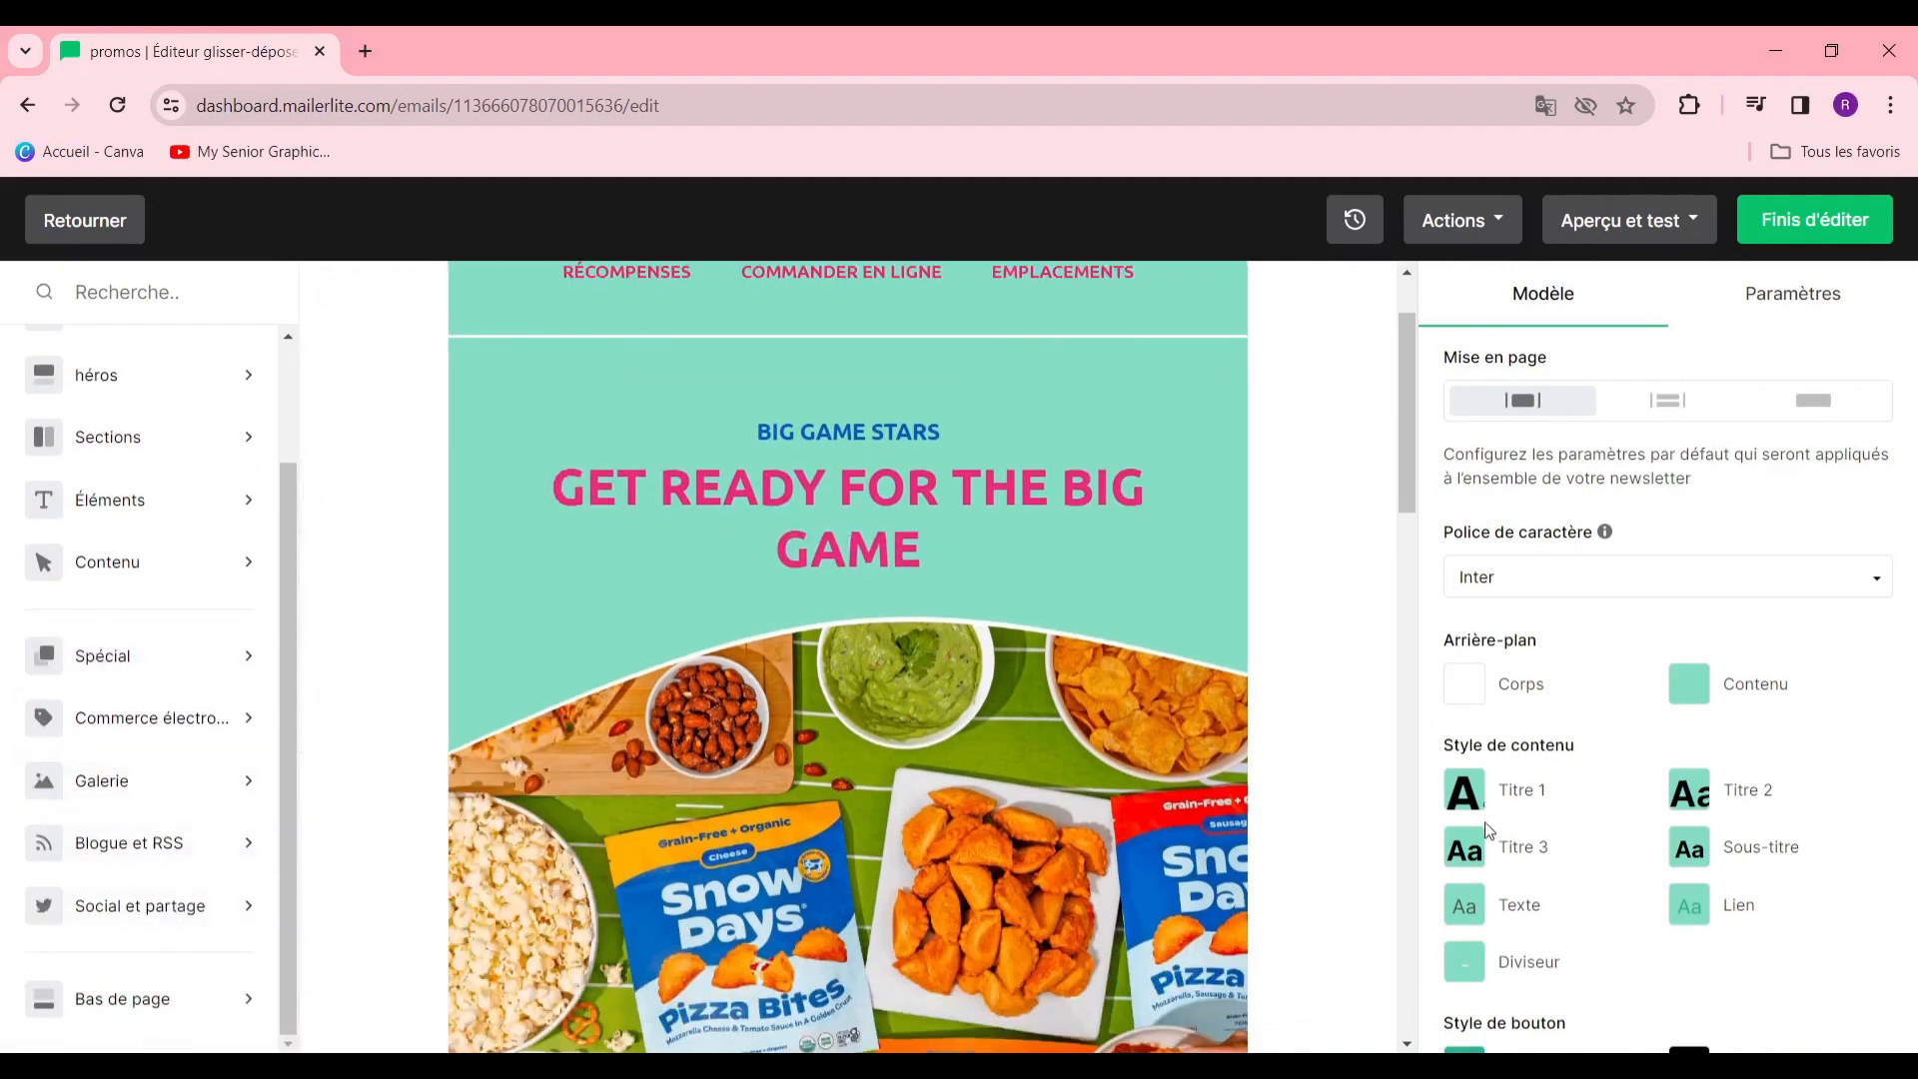
{"action": "scroll", "coordinate": [1146, 663], "scroll_direction": "up", "scroll_amount": 1}
{"action": "scroll", "coordinate": [1147, 664], "scroll_direction": "down", "scroll_amount": 3}
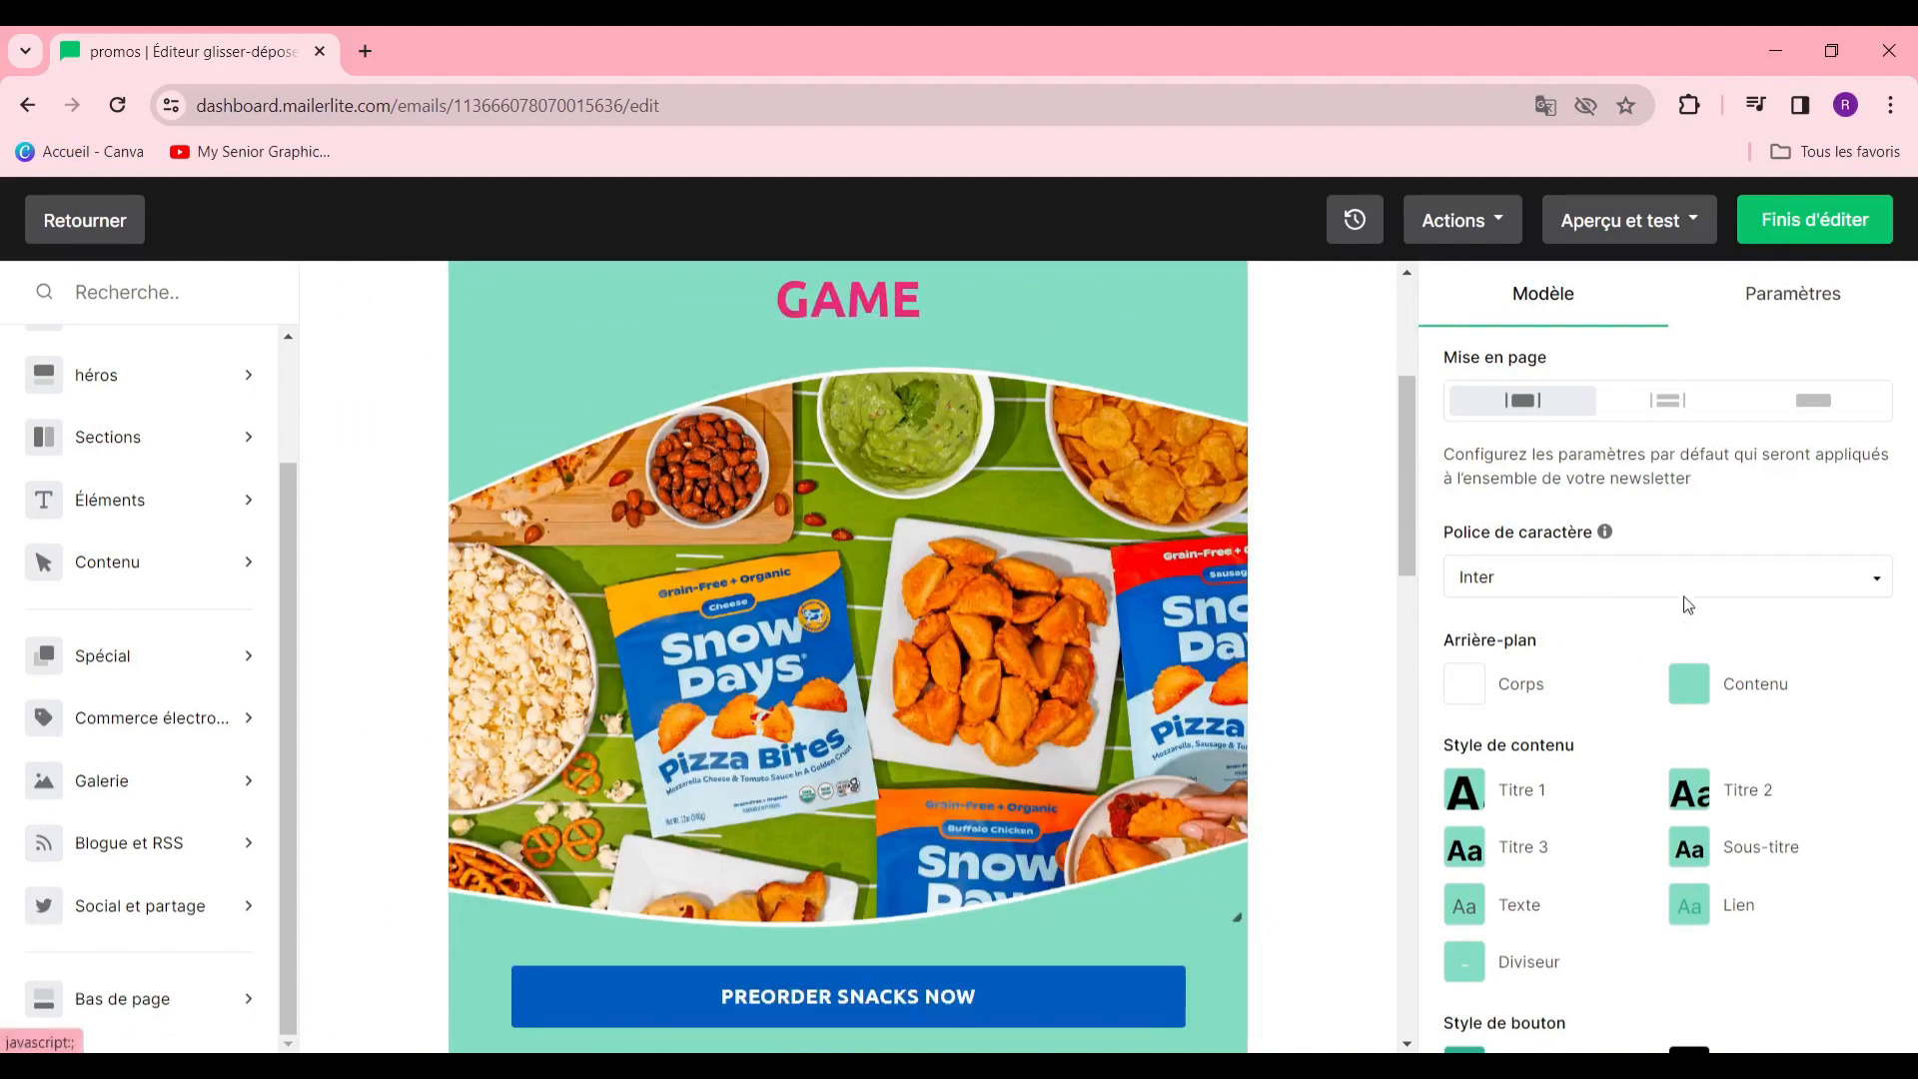
Open the settings of the hero block with the snacks image and review its background, image, button and content style options
{"action": "left_click", "coordinate": [853, 715]}
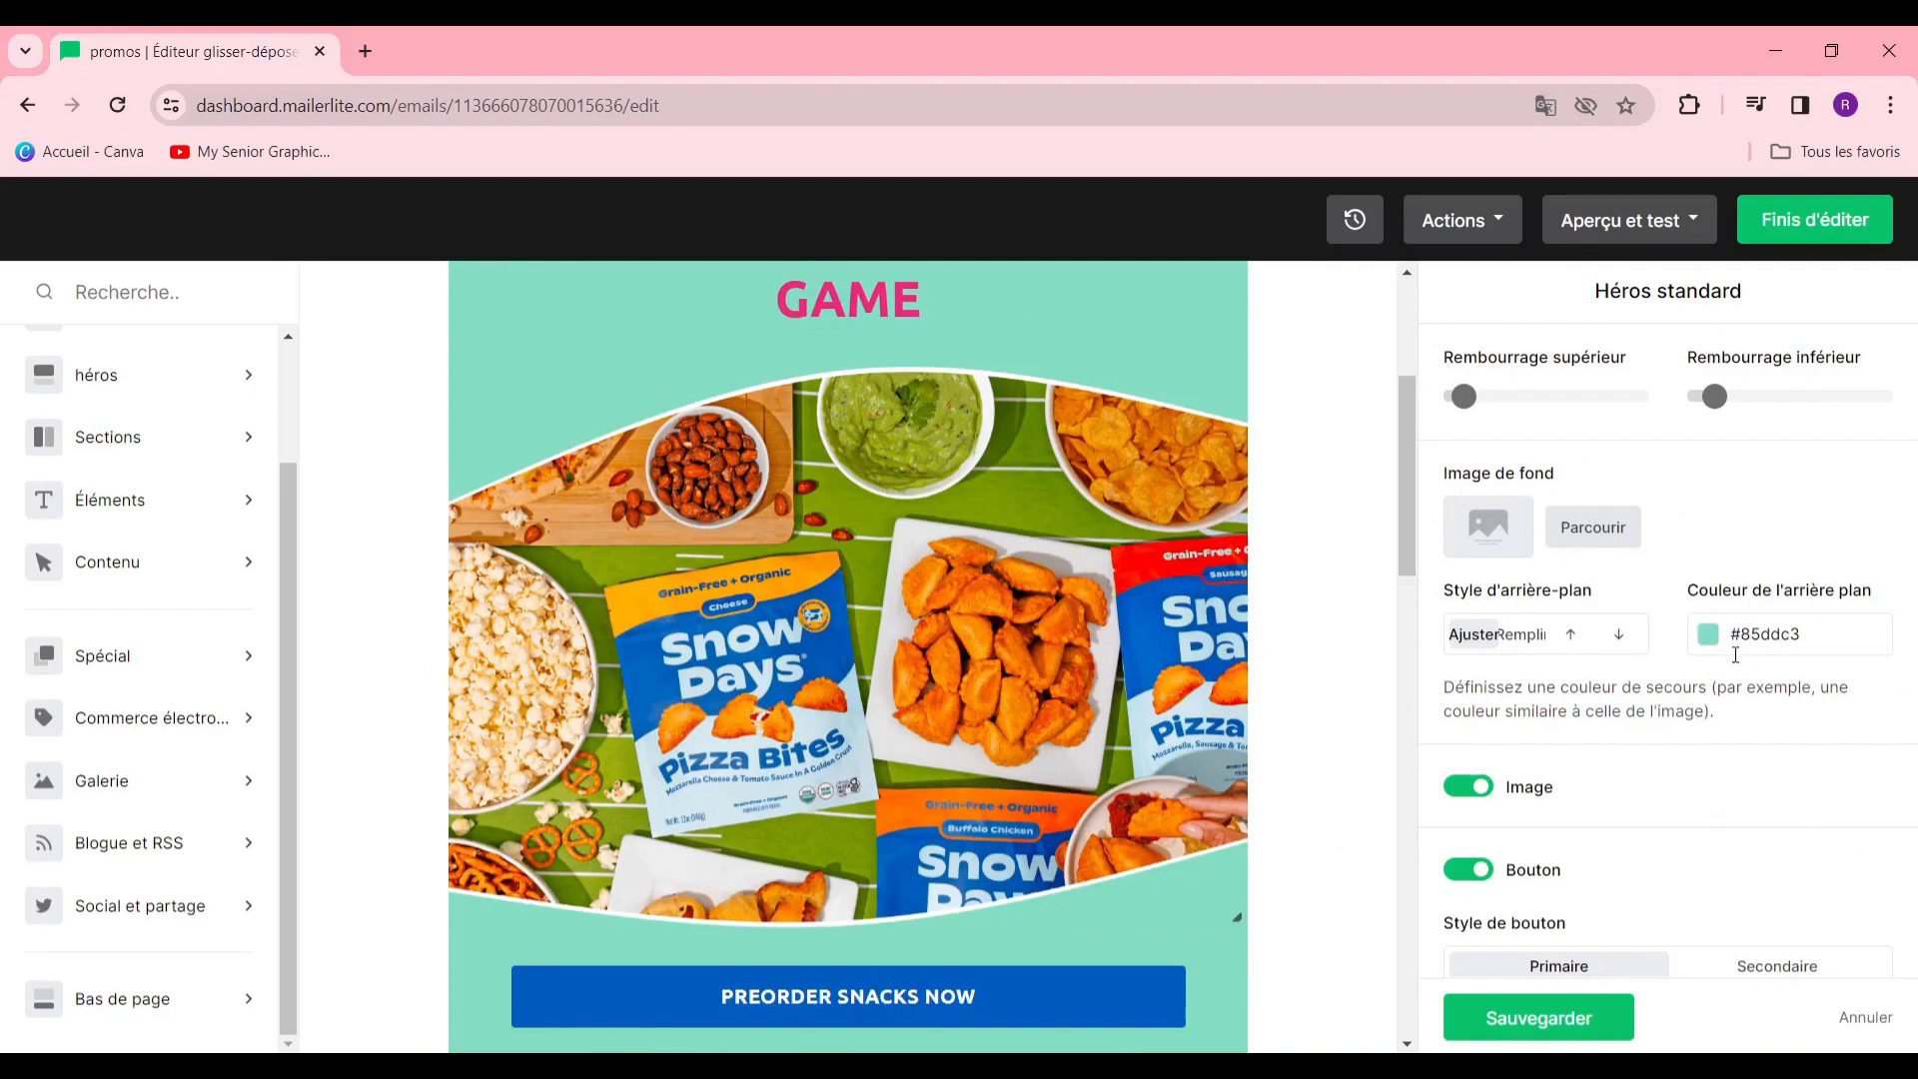
{"action": "scroll", "coordinate": [1738, 699], "scroll_direction": "down", "scroll_amount": 7}
{"action": "scroll", "coordinate": [1740, 719], "scroll_direction": "up", "scroll_amount": 5}
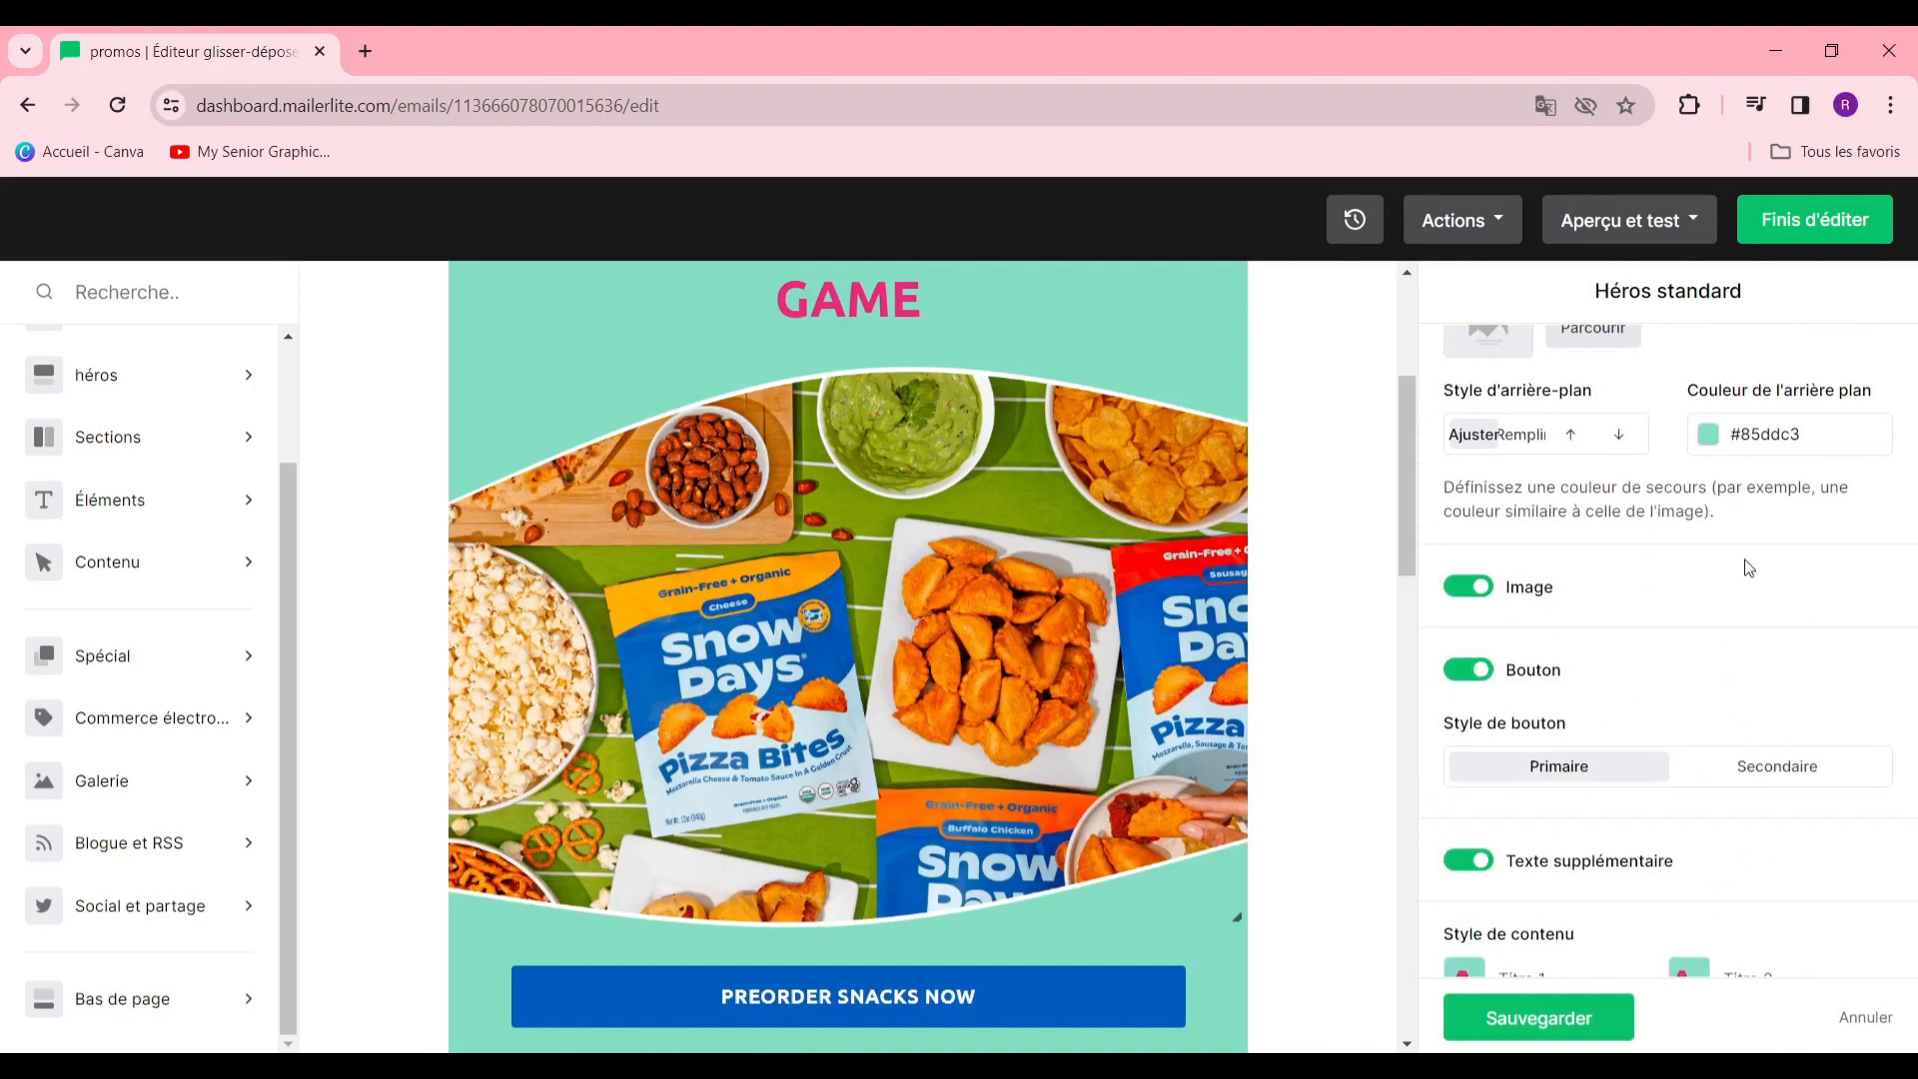
{"action": "scroll", "coordinate": [1749, 567], "scroll_direction": "up", "scroll_amount": 2}
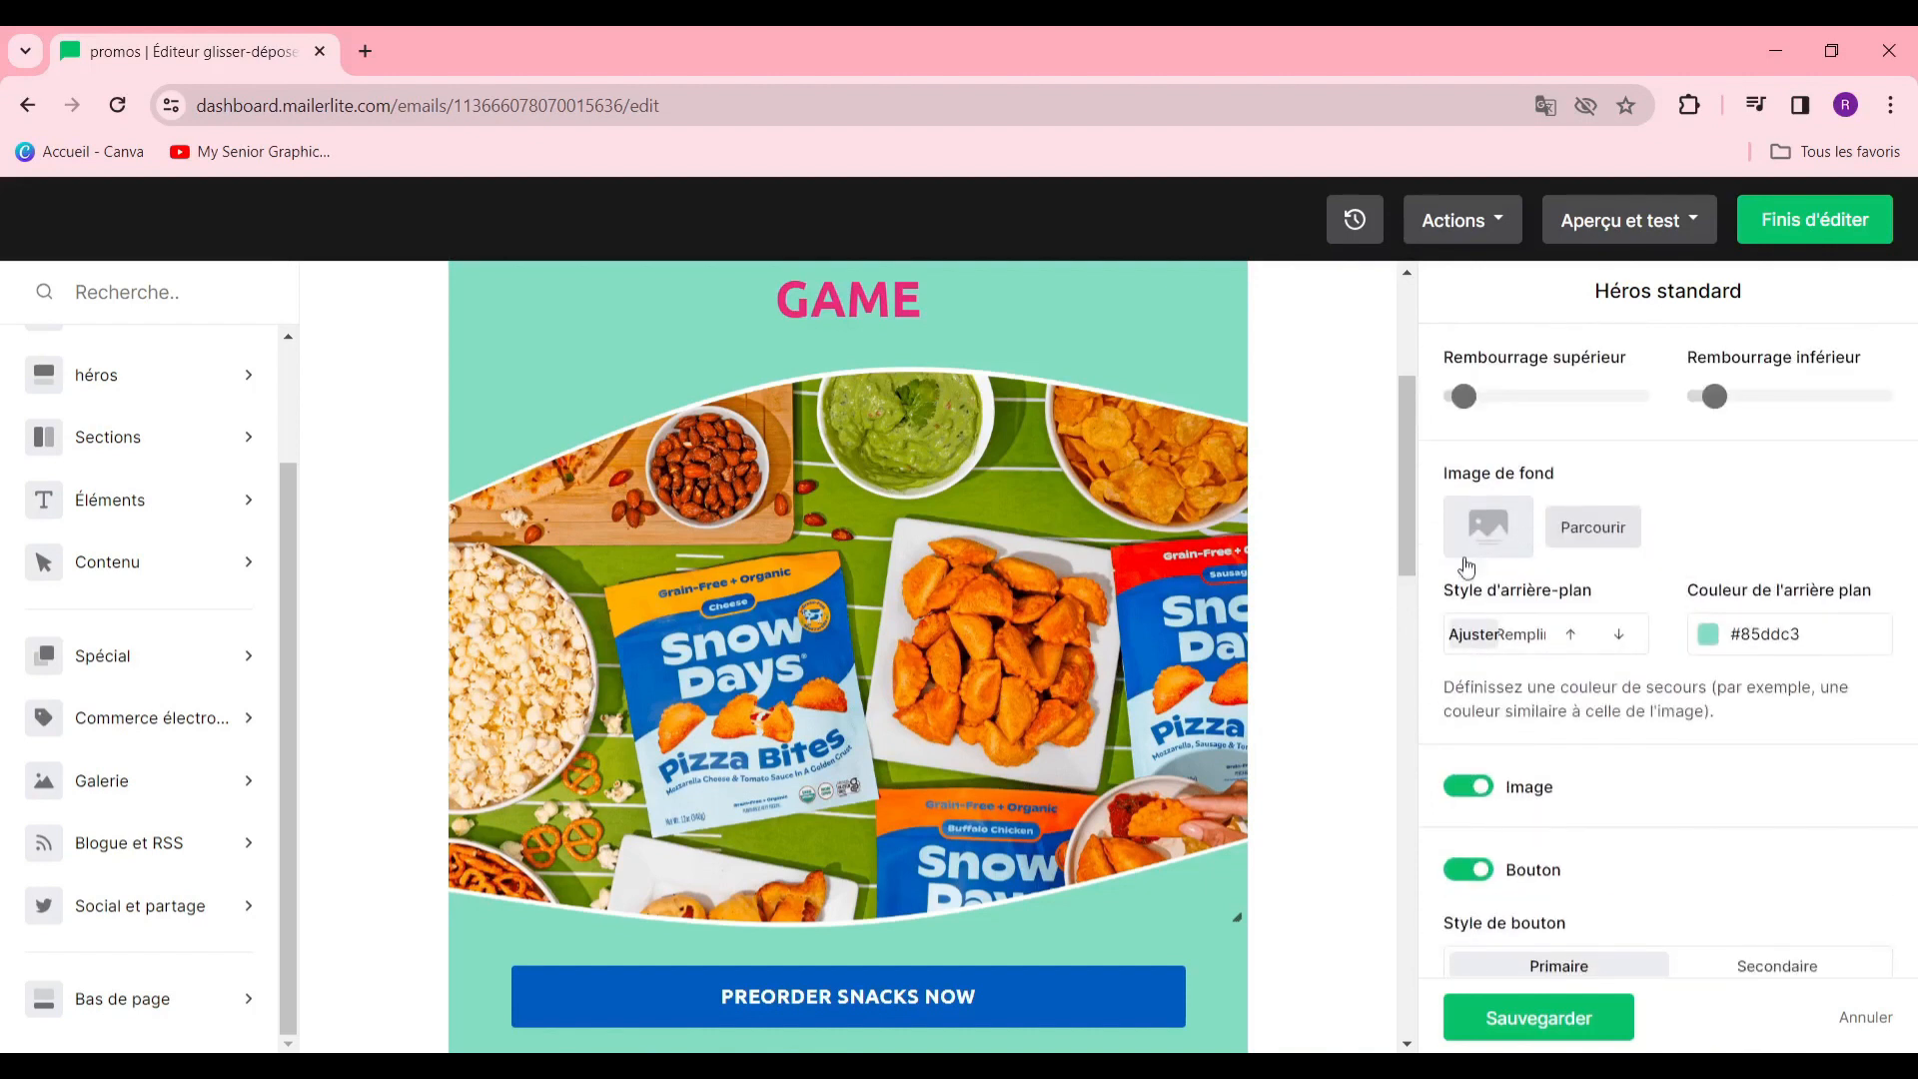
{"action": "left_click", "coordinate": [925, 637]}
{"action": "scroll", "coordinate": [1581, 863], "scroll_direction": "down", "scroll_amount": 5}
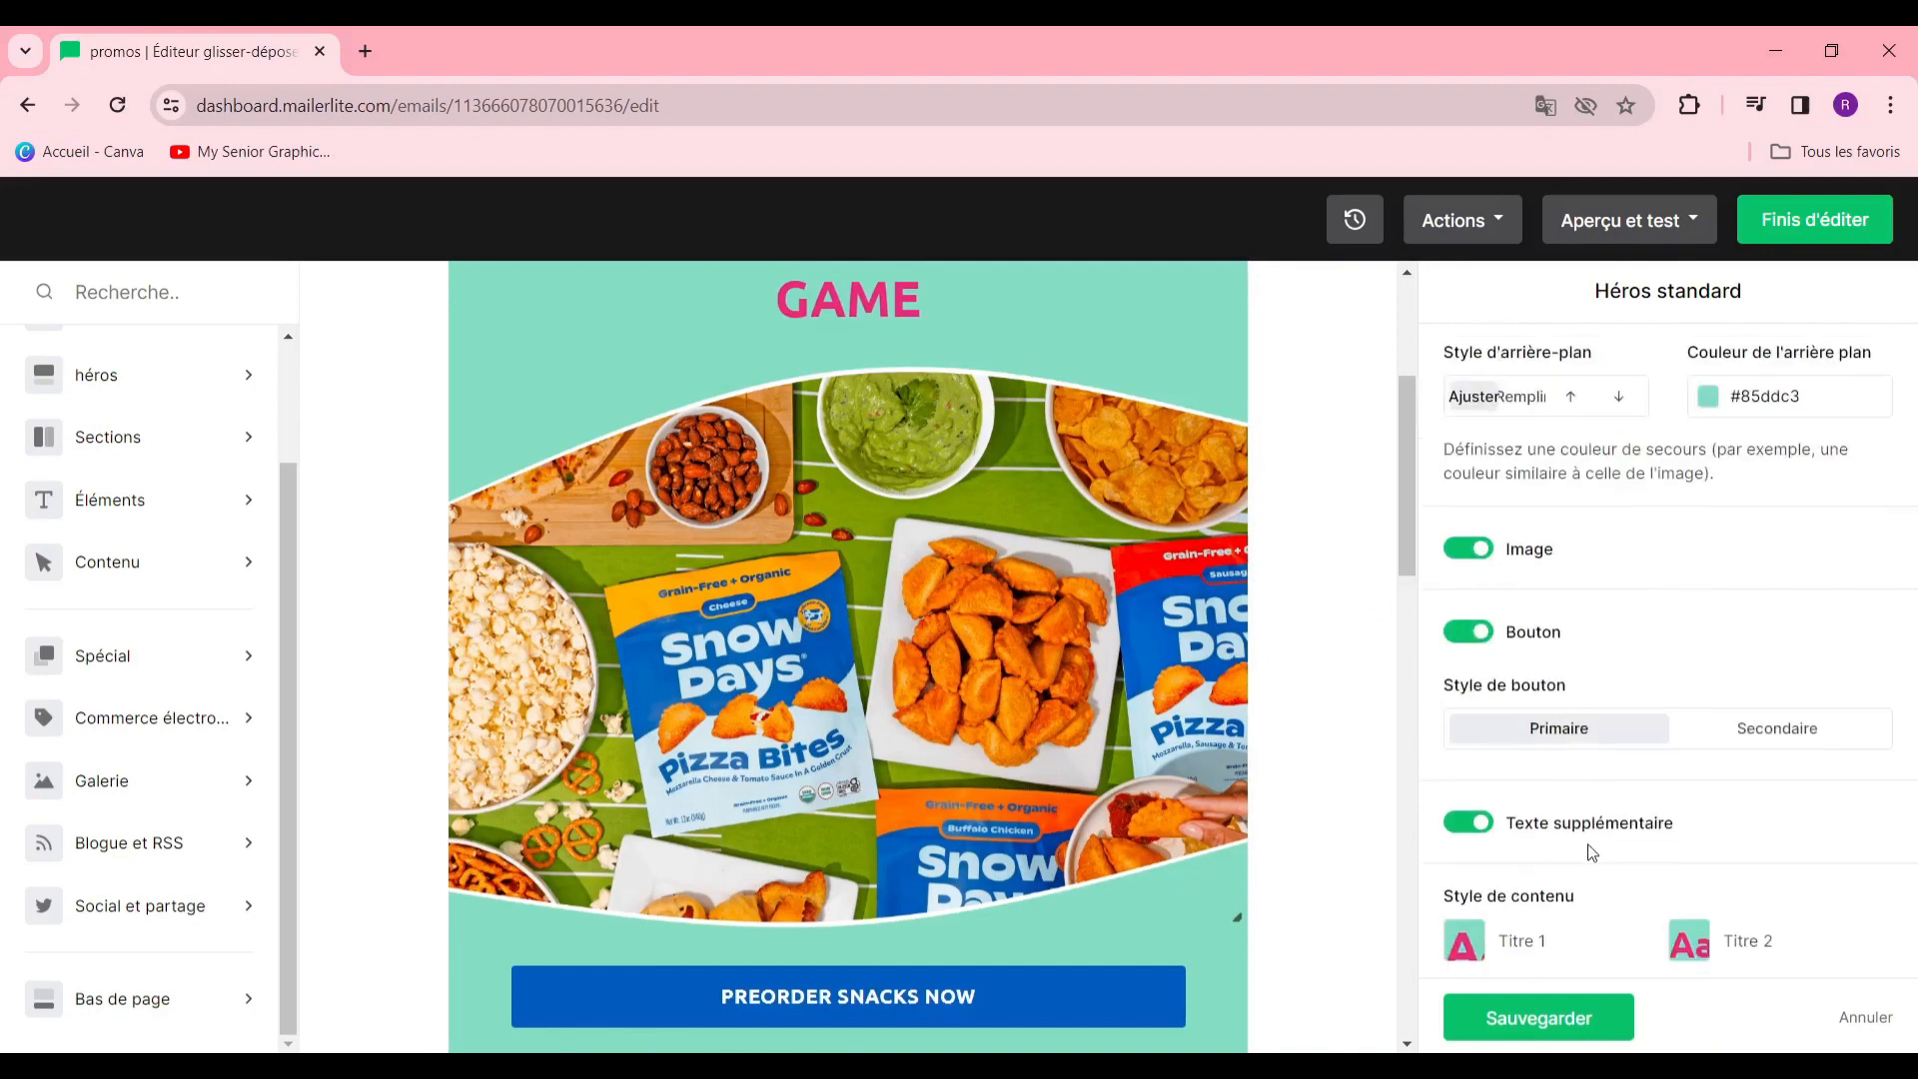
{"action": "scroll", "coordinate": [1057, 474], "scroll_direction": "up", "scroll_amount": 4}
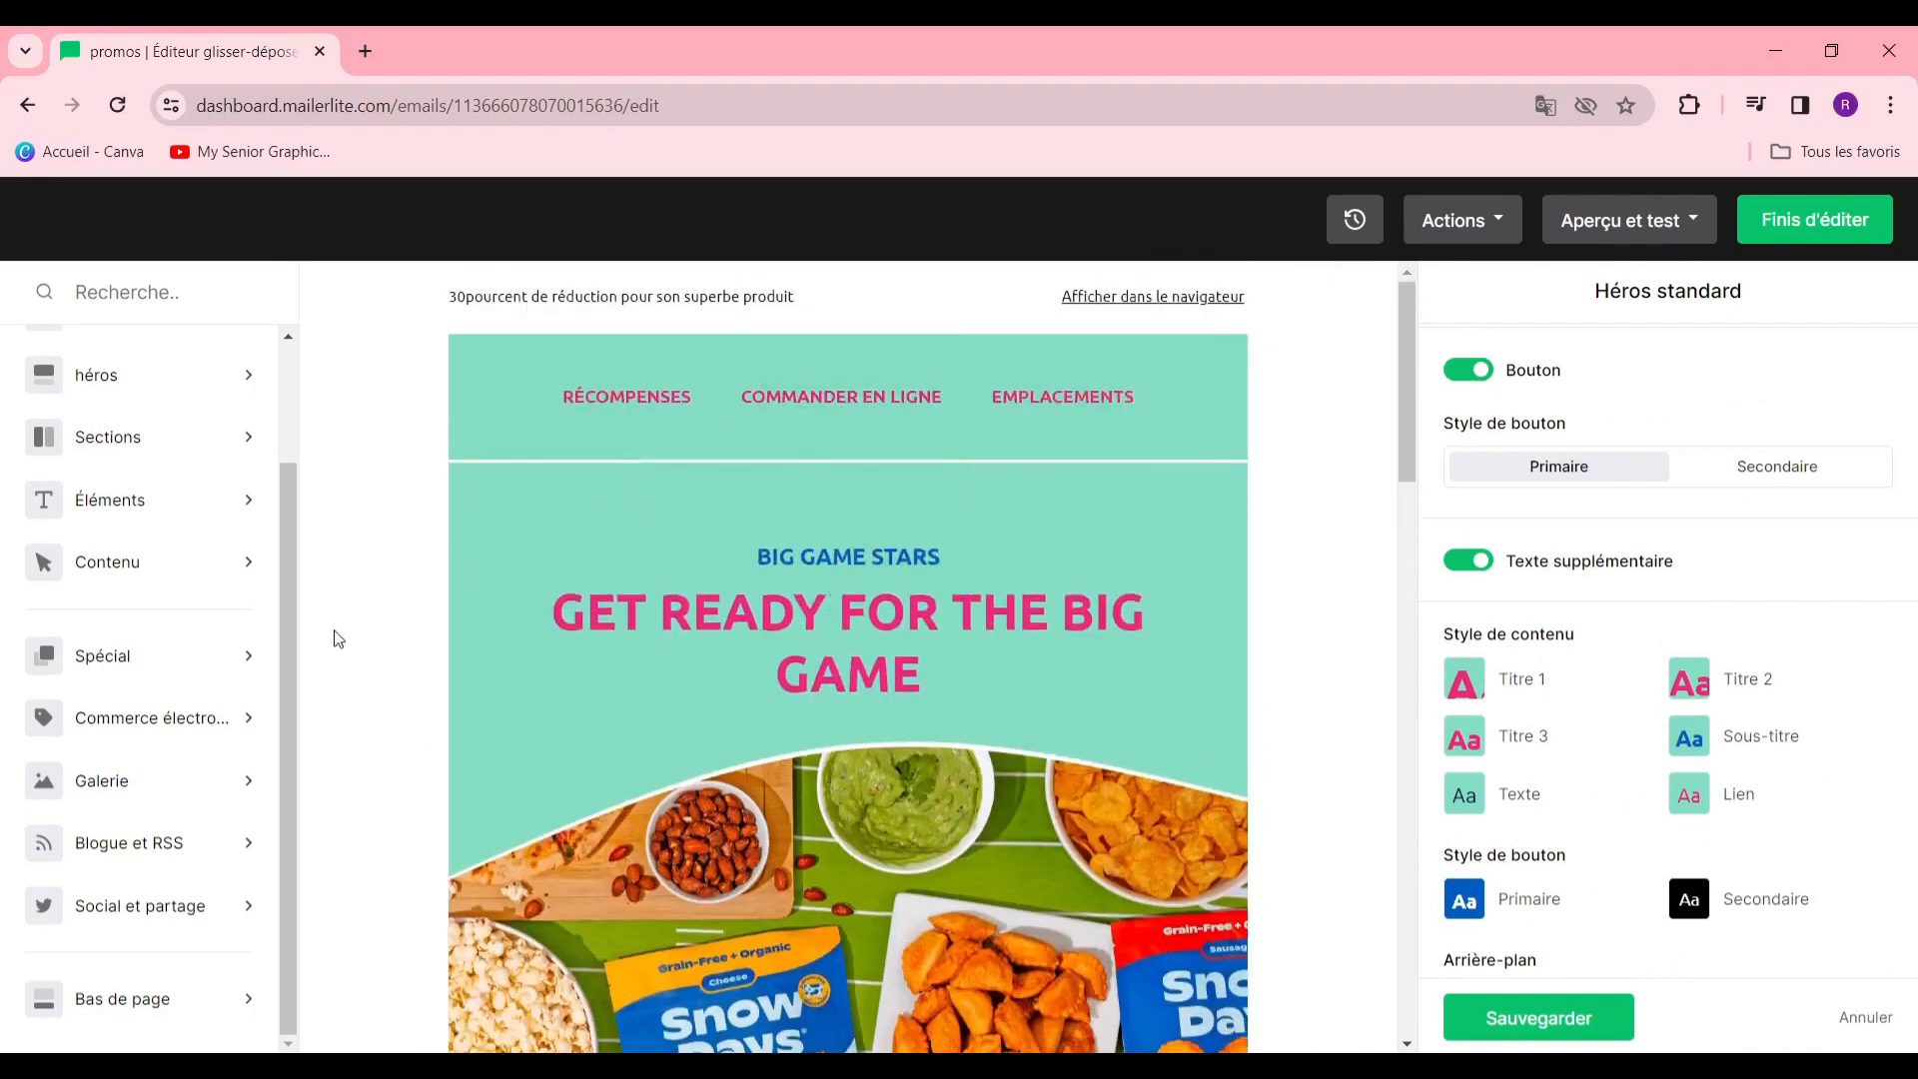
Replace the hero block's main headline with "promotion" and colour the text white
{"action": "triple_click", "coordinate": [761, 611]}
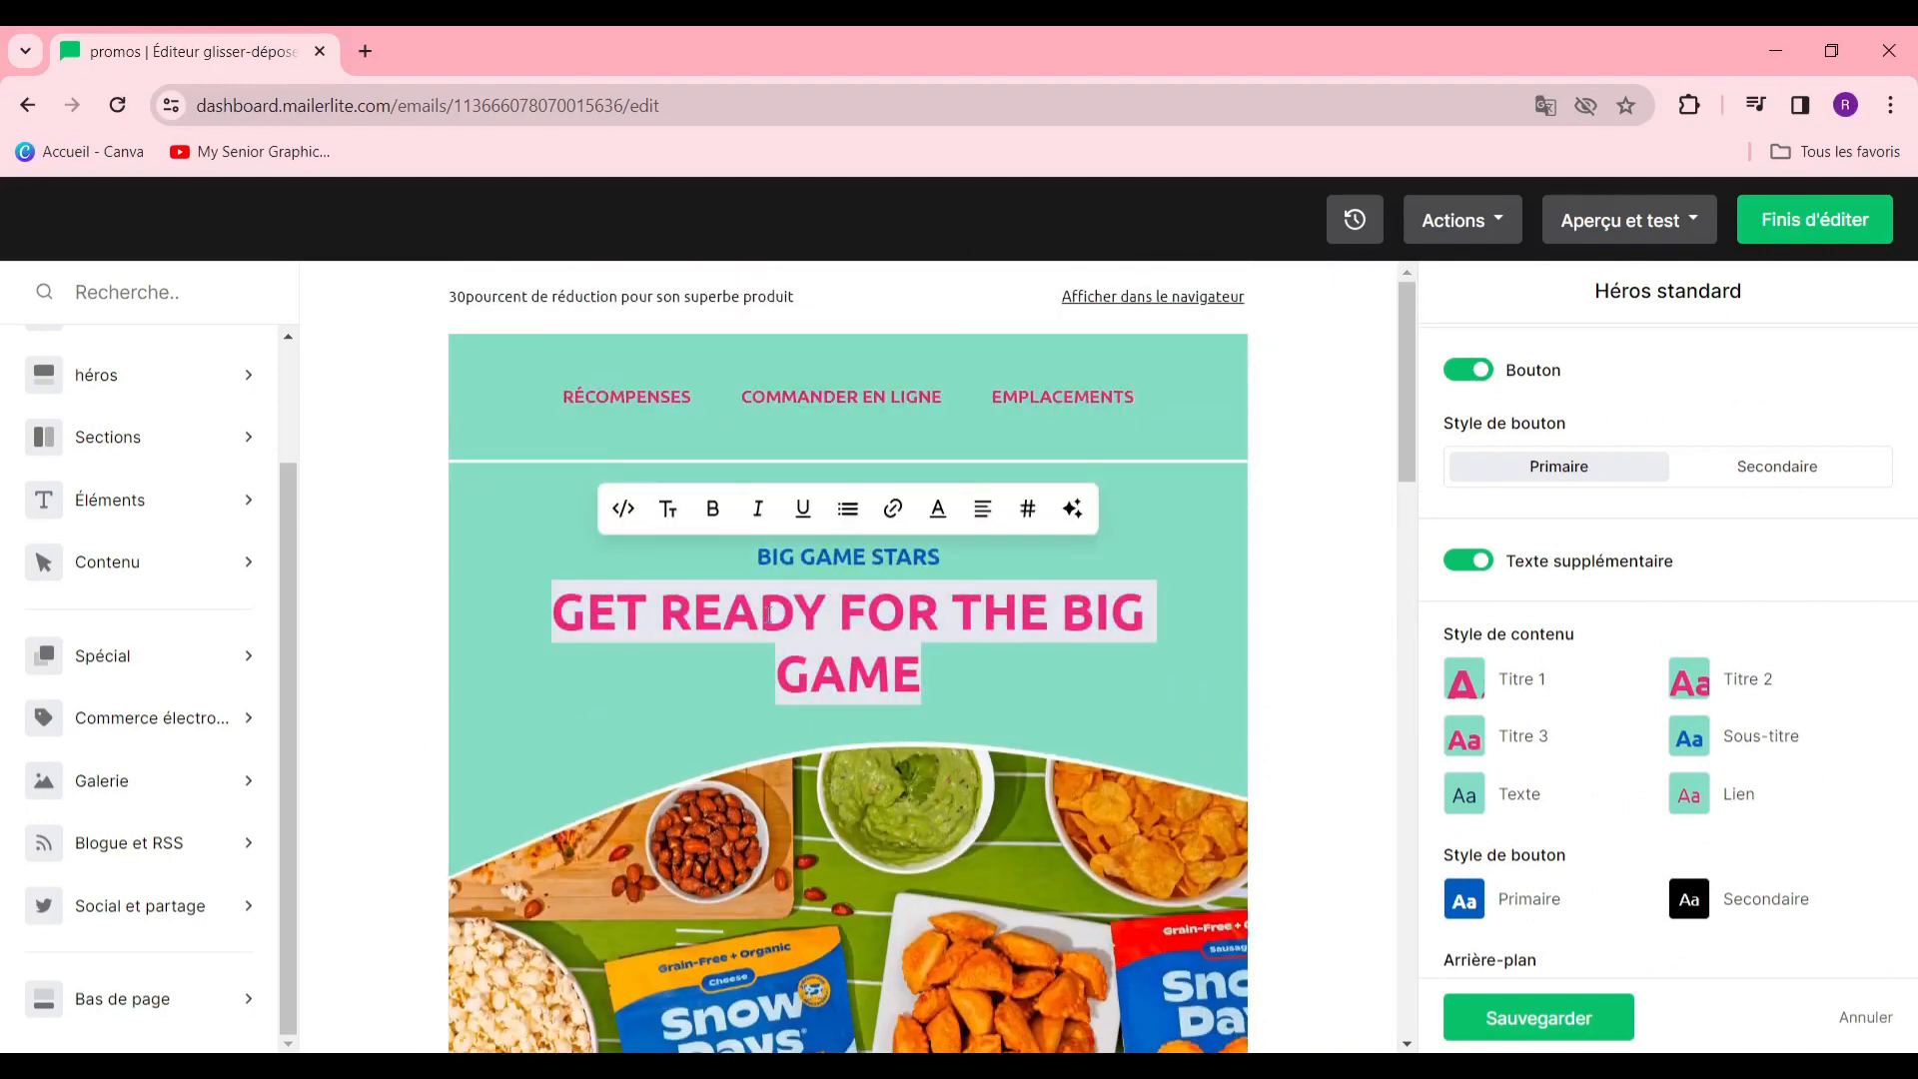
{"action": "type", "text": "promotion"}
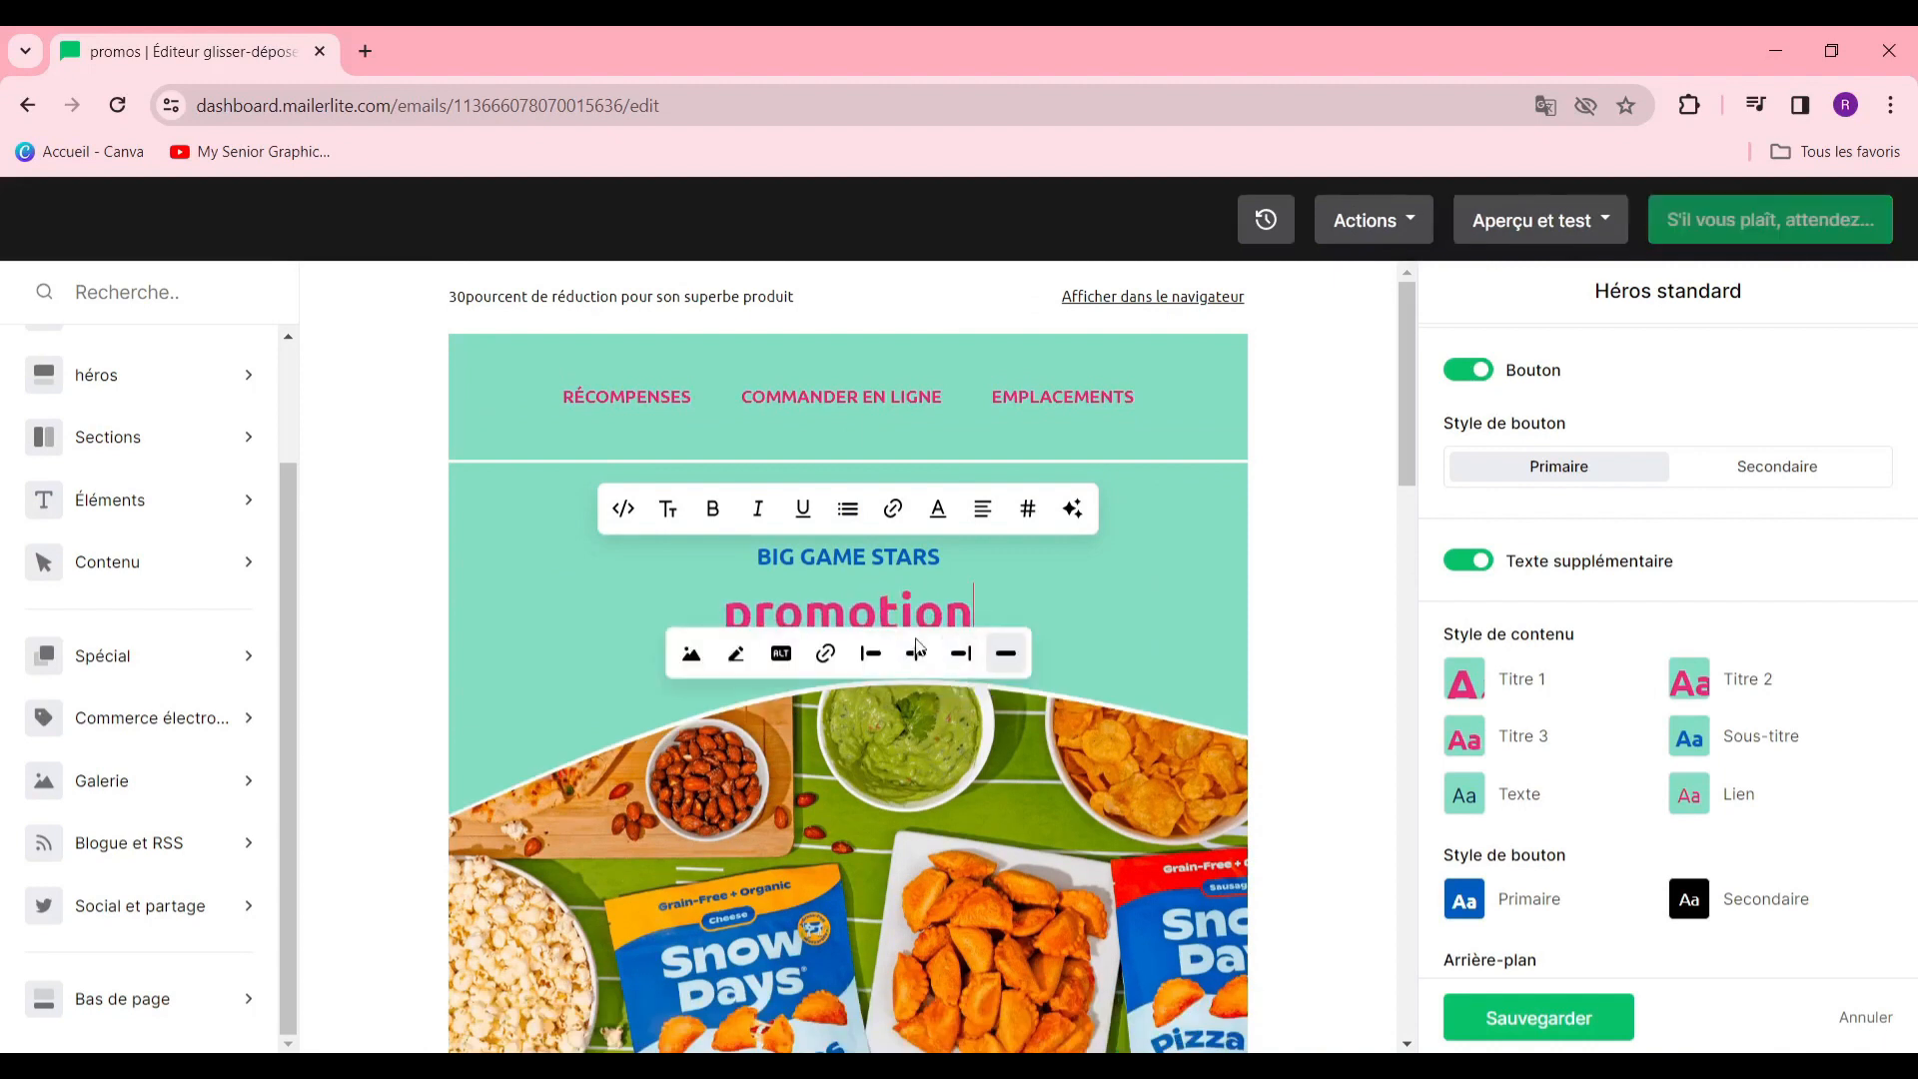
{"action": "left_click_drag", "start_coordinate": [968, 614], "coordinate": [699, 610]}
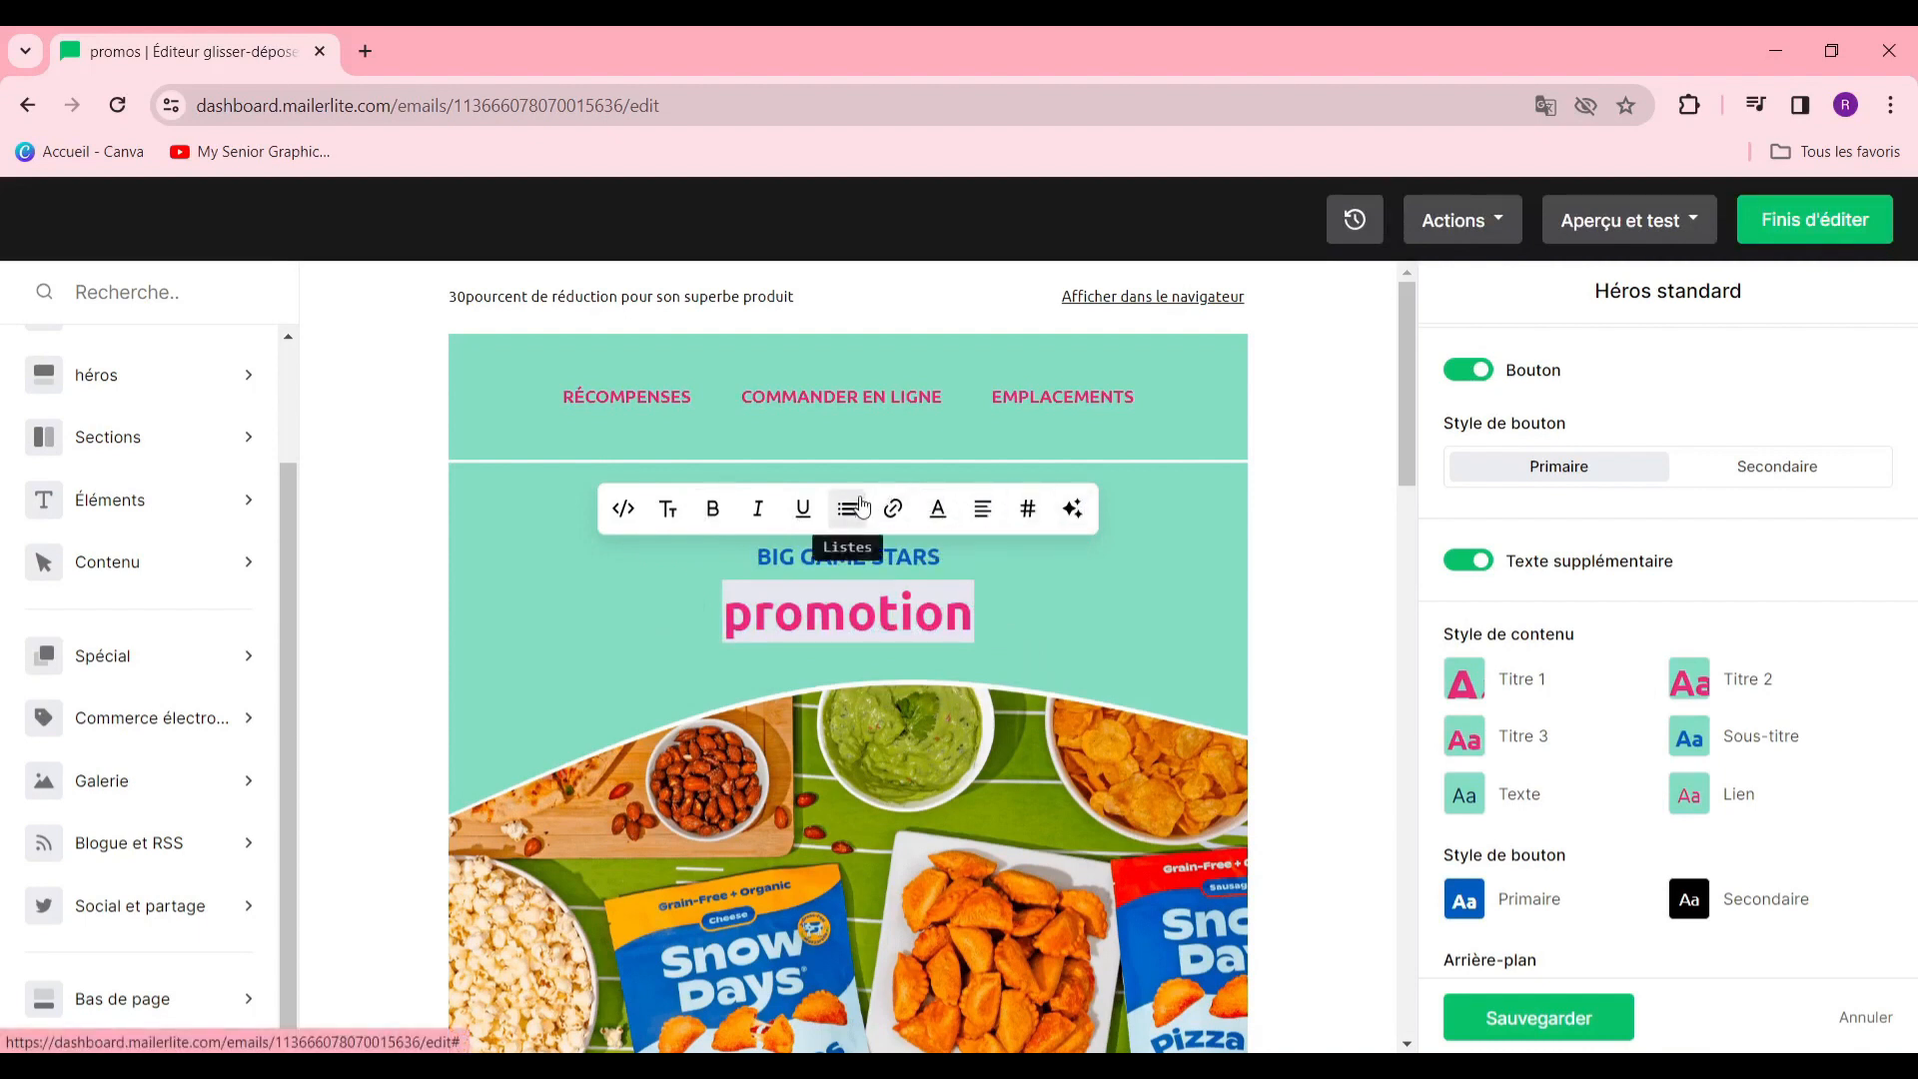
{"action": "left_click", "coordinate": [935, 511]}
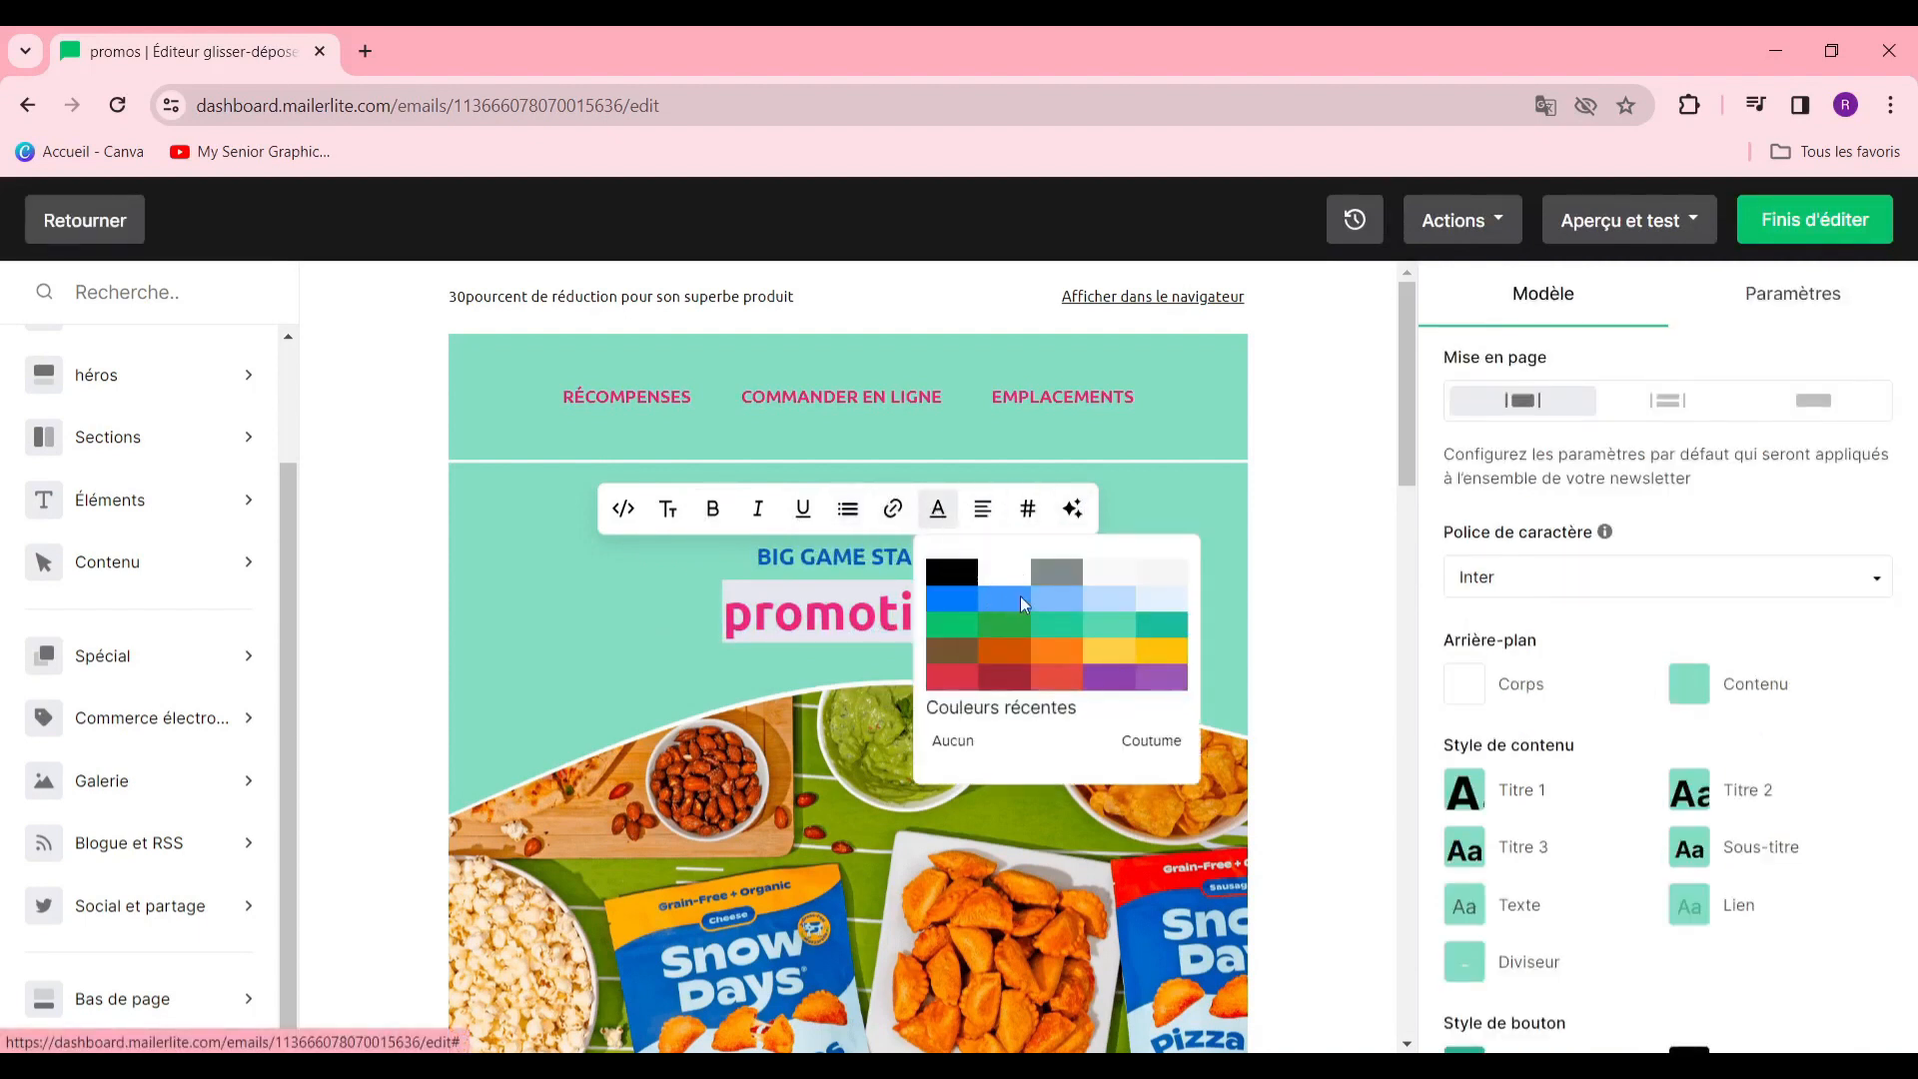
{"action": "left_click", "coordinate": [1004, 575]}
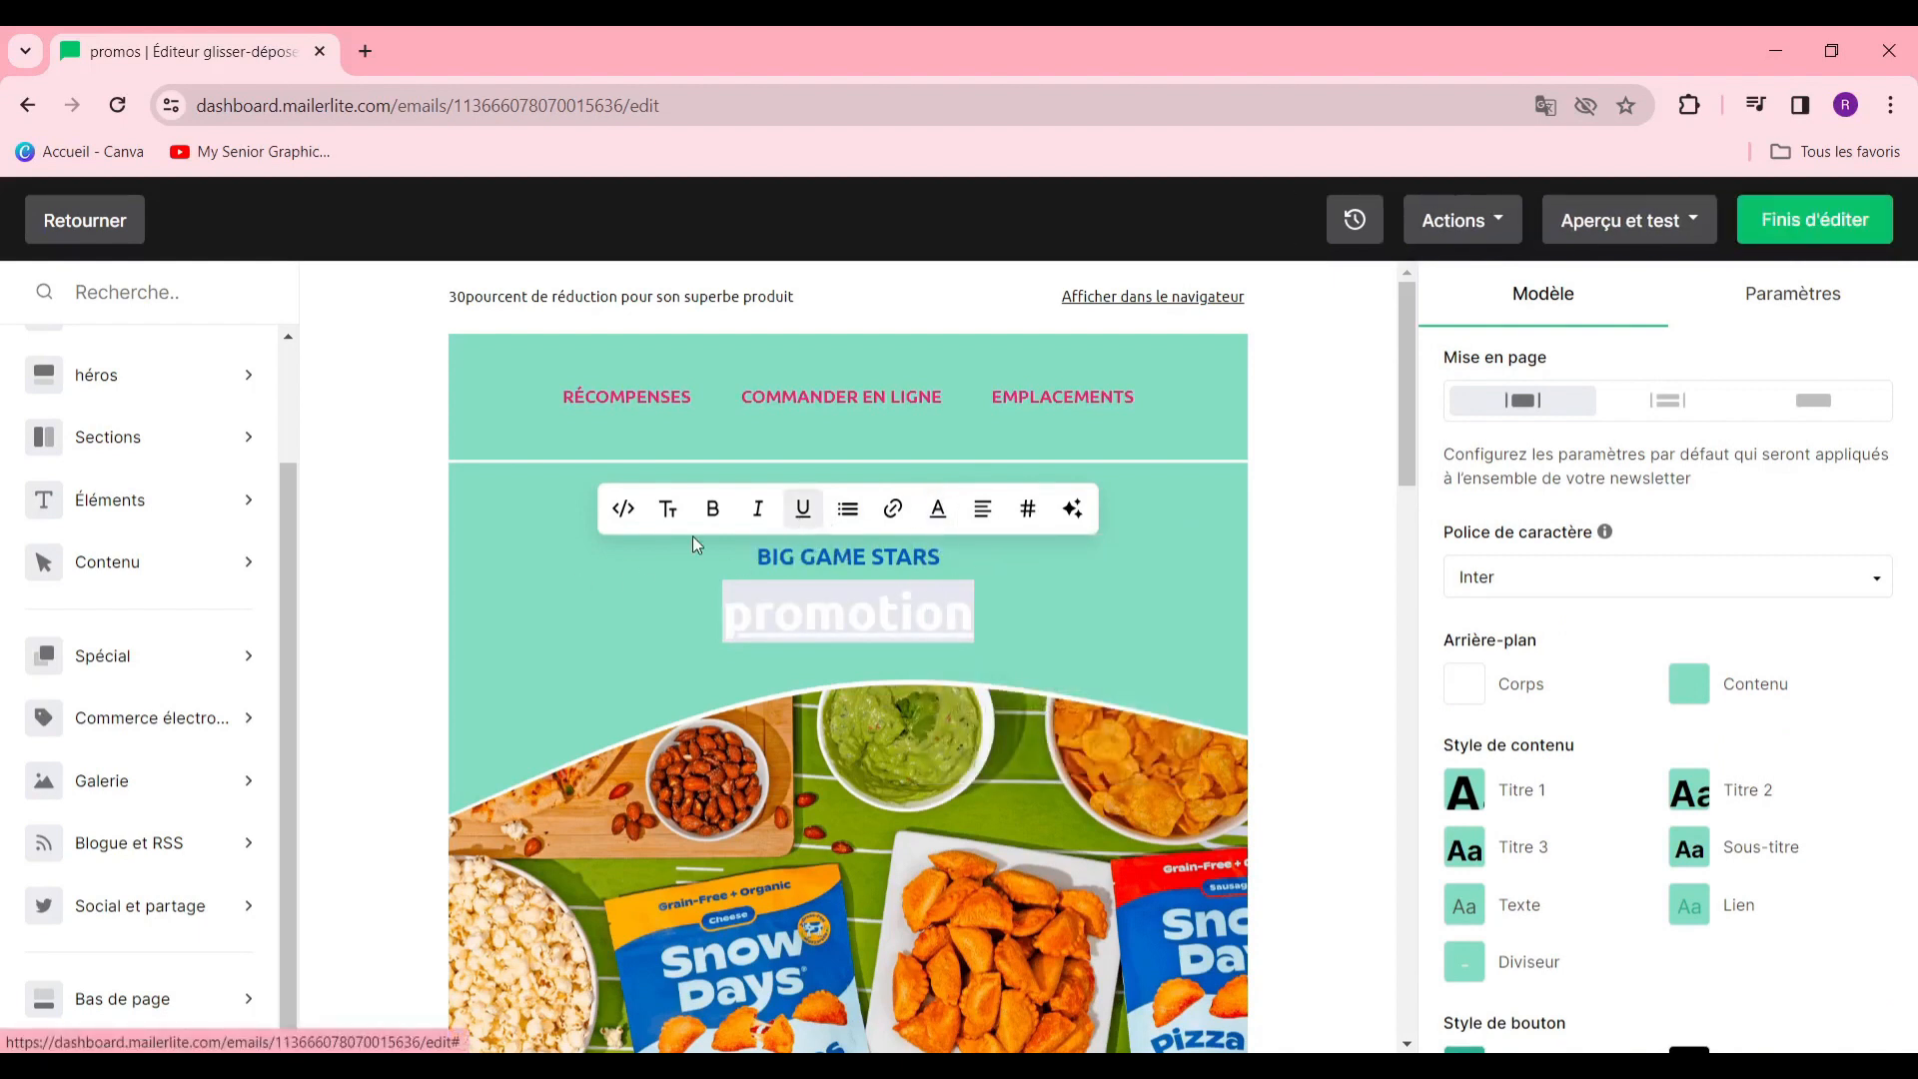
Apply bold and underline formatting to the whole "promotion" headline
{"action": "left_click", "coordinate": [712, 628]}
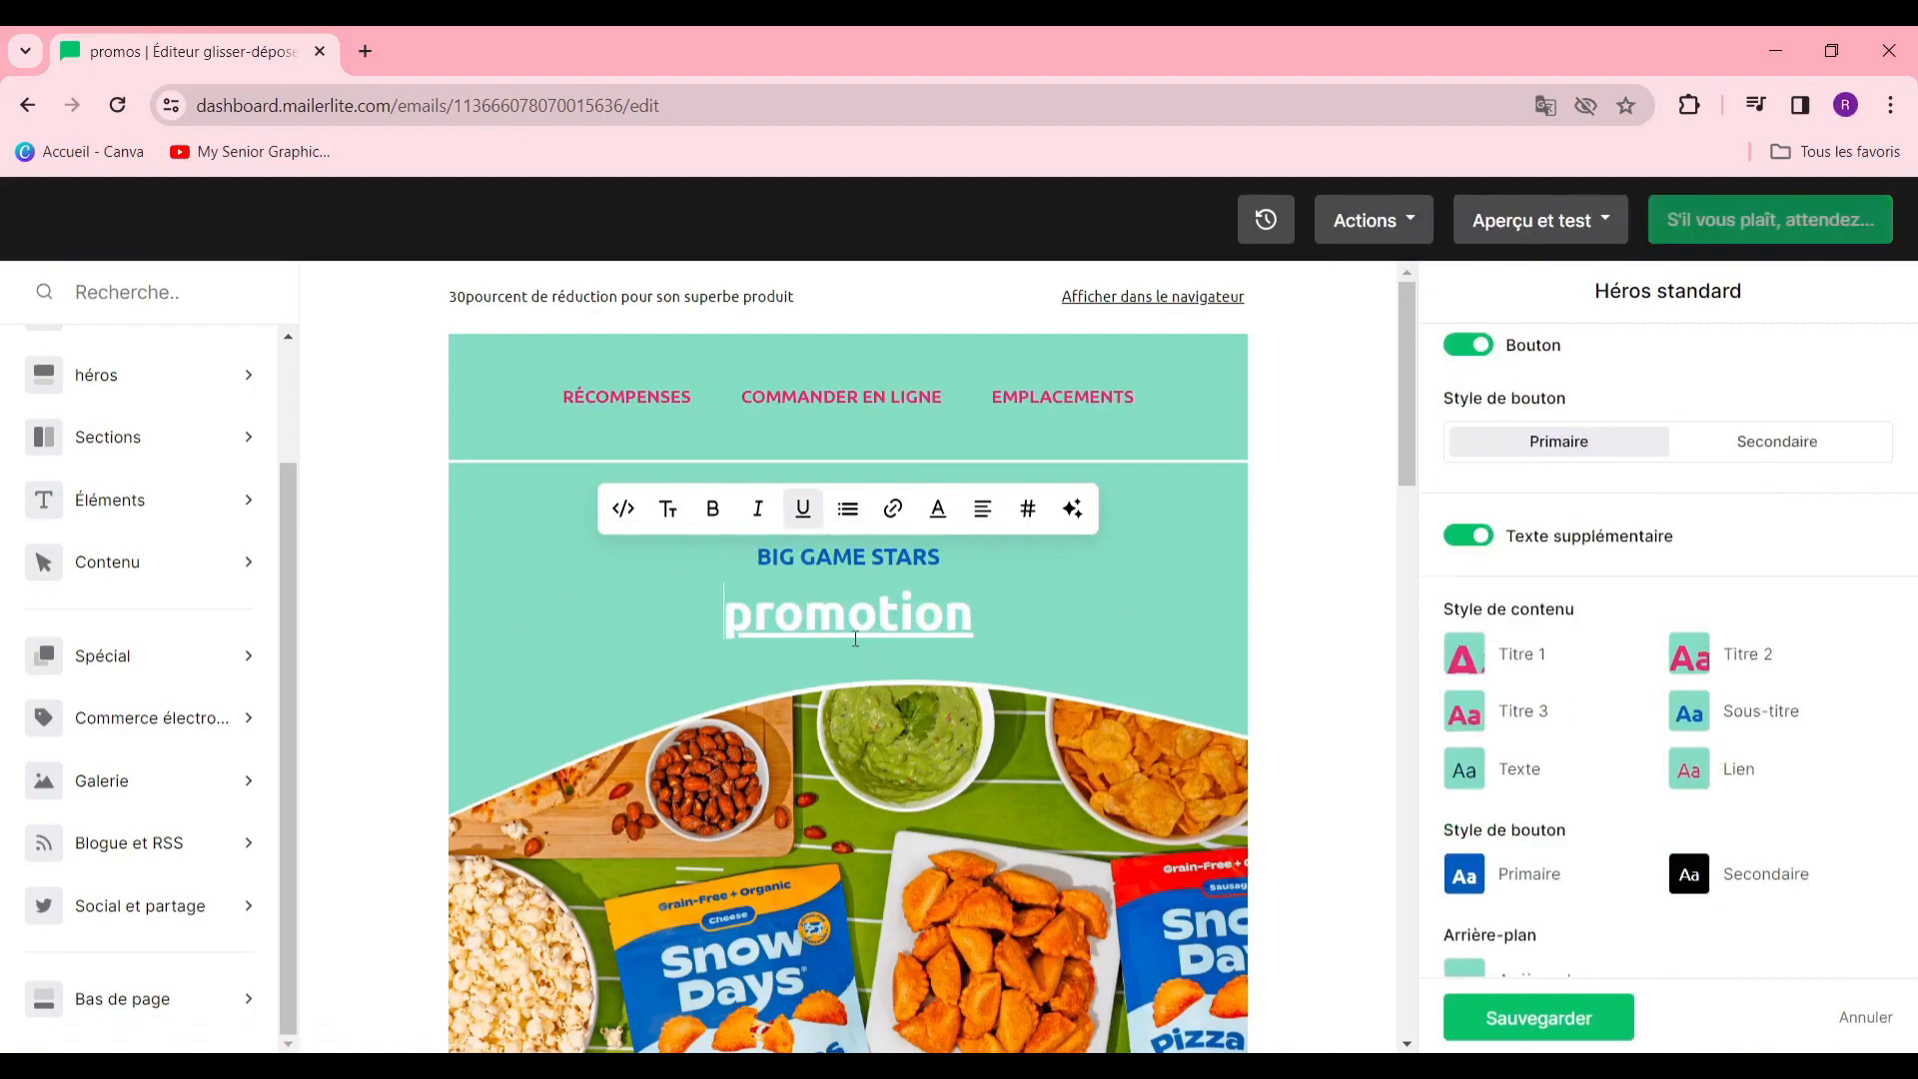
{"action": "left_click", "coordinate": [712, 510]}
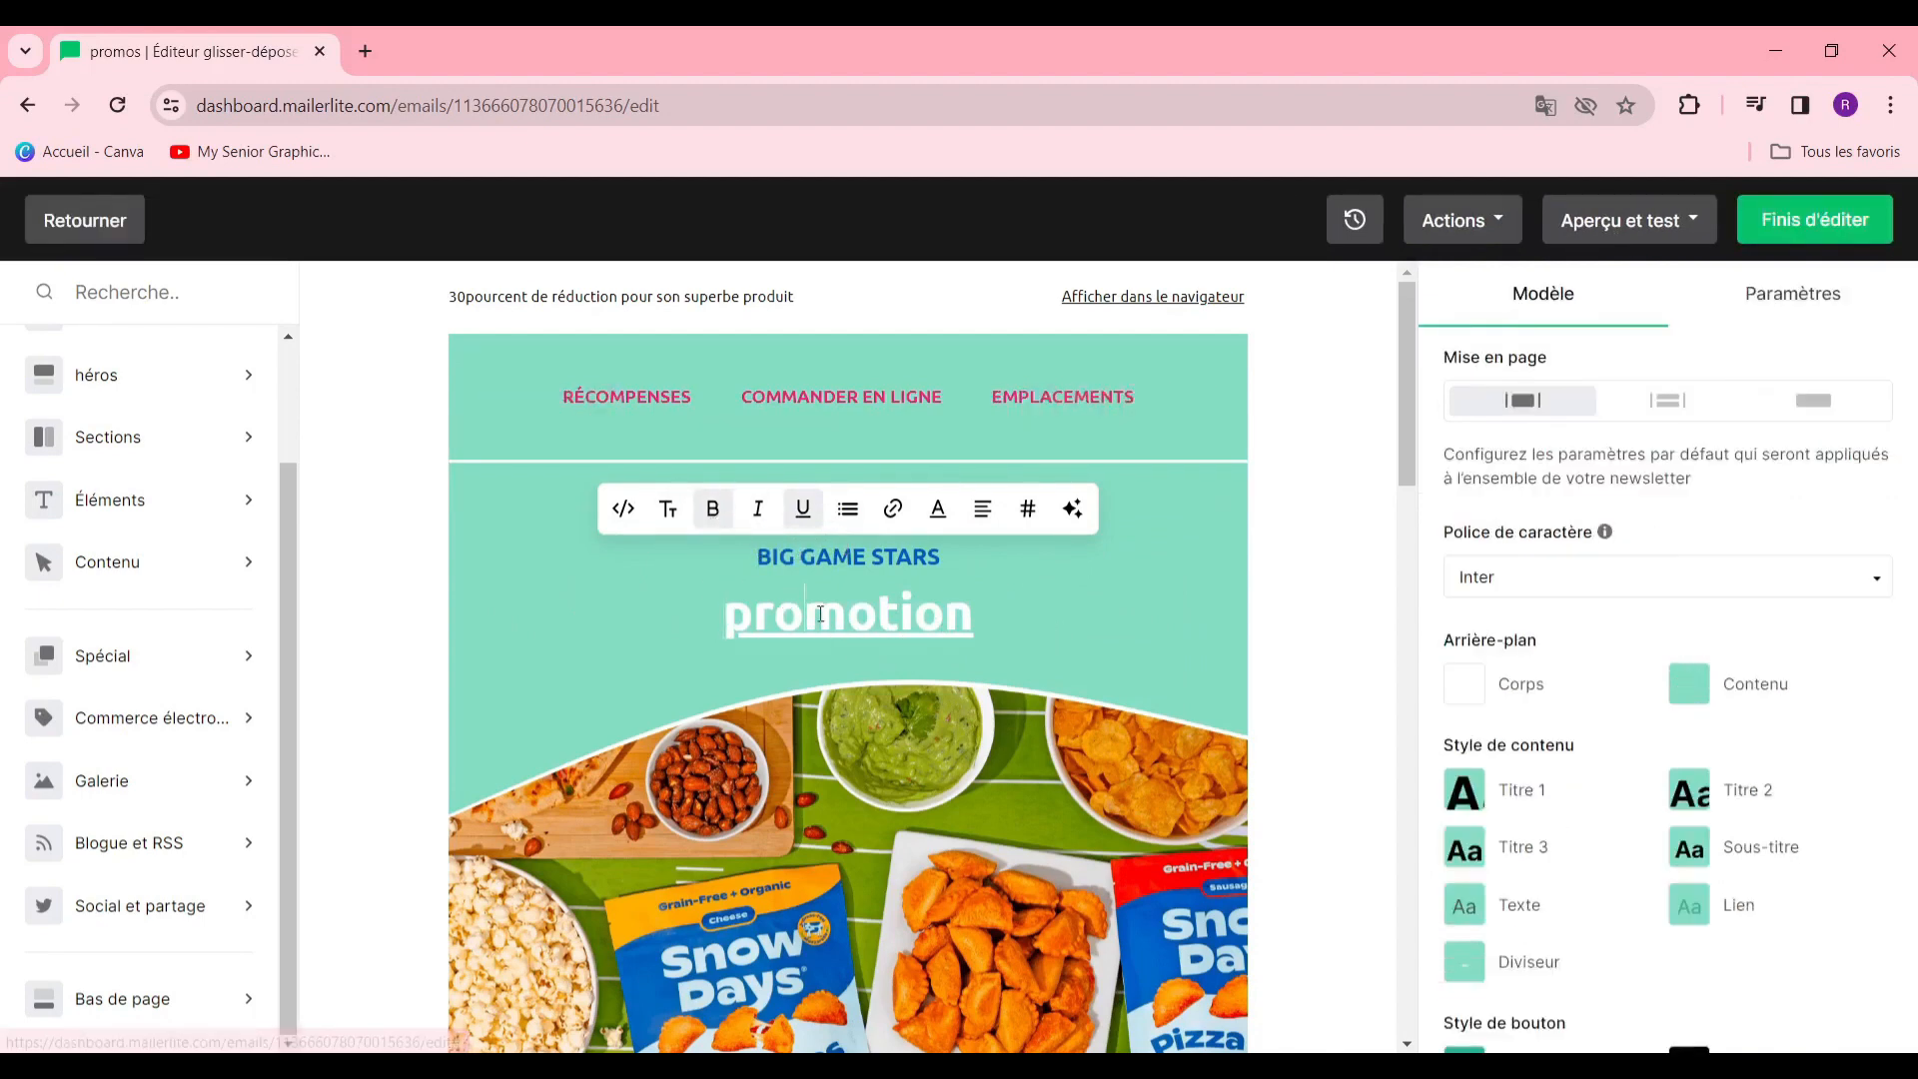
{"action": "double_click", "coordinate": [788, 604]}
{"action": "left_click", "coordinate": [714, 522]}
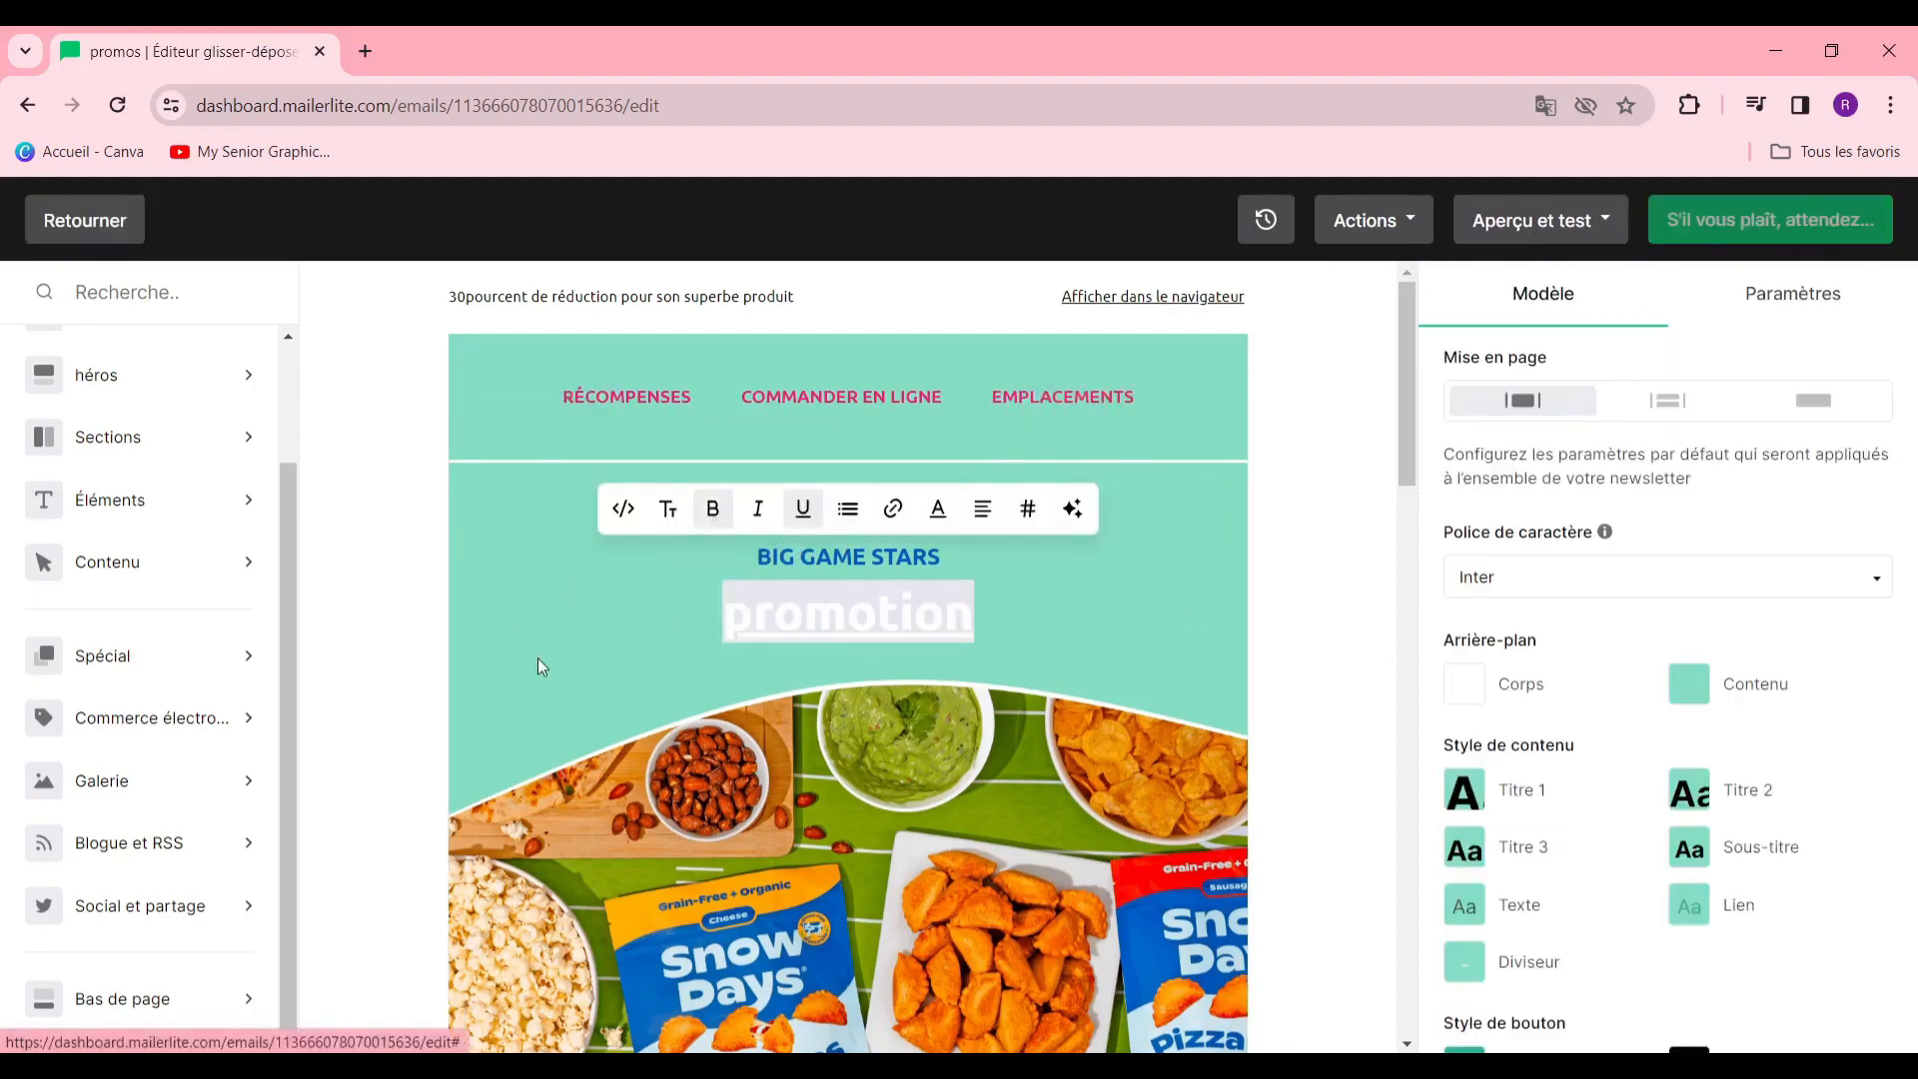
{"action": "left_click", "coordinate": [465, 659]}
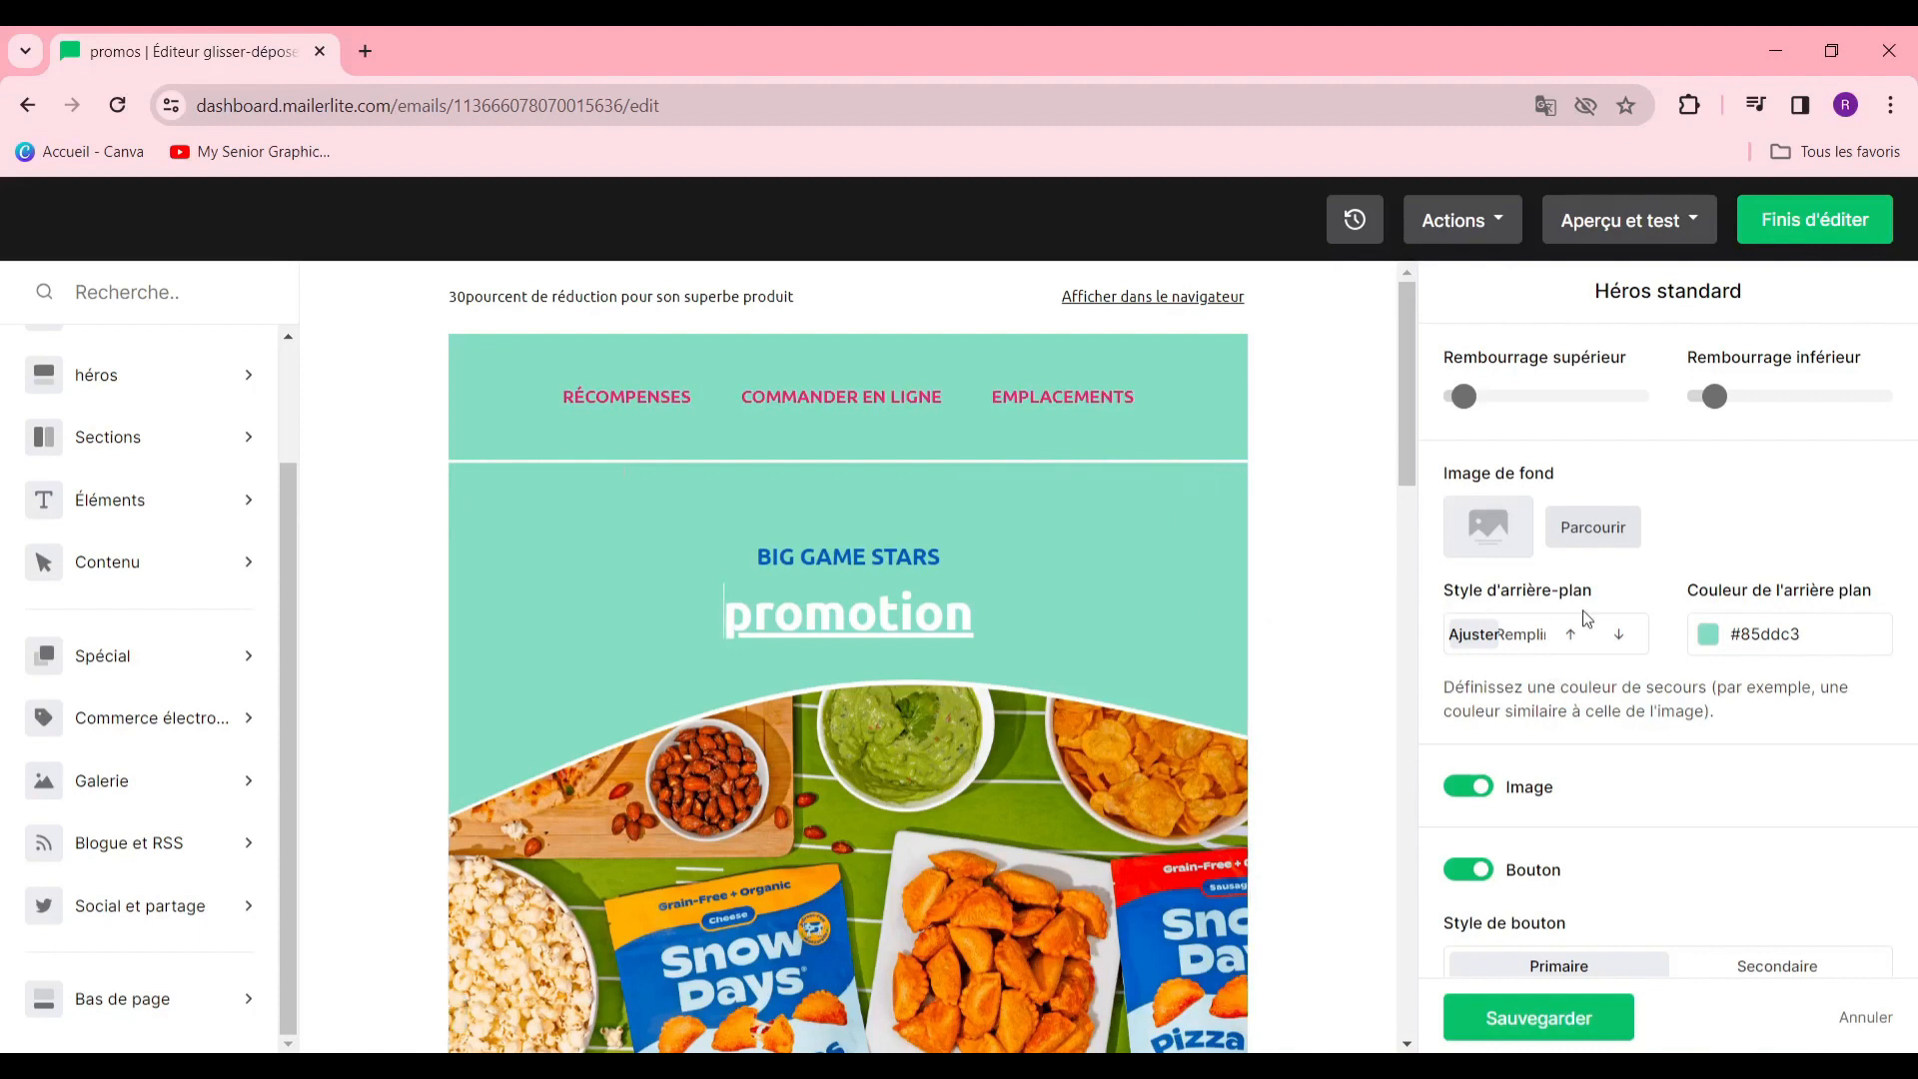
Set the hero block's background colour to the blue #409cff and check it across the block
{"action": "left_click", "coordinate": [1704, 647]}
{"action": "left_click", "coordinate": [1673, 762]}
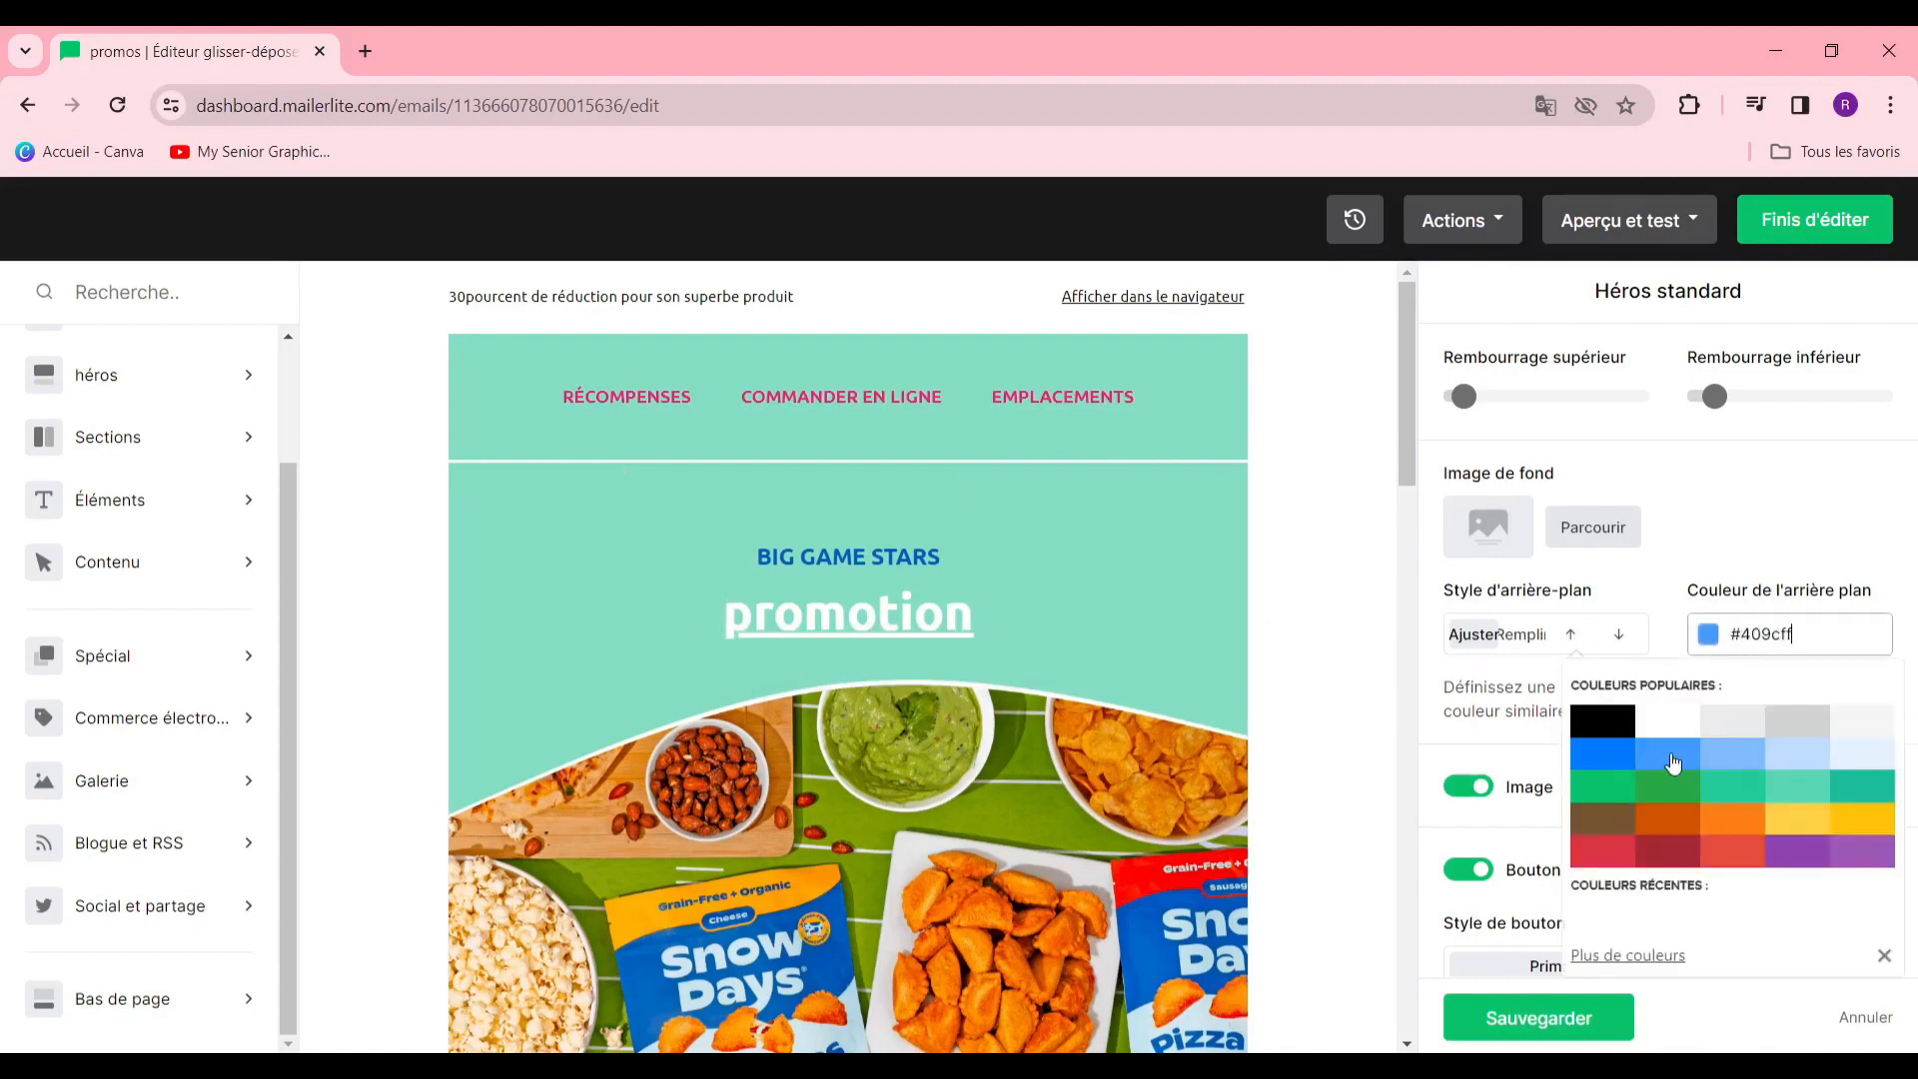
{"action": "scroll", "coordinate": [1148, 769], "scroll_direction": "down", "scroll_amount": 7}
{"action": "scroll", "coordinate": [1163, 777], "scroll_direction": "up", "scroll_amount": 5}
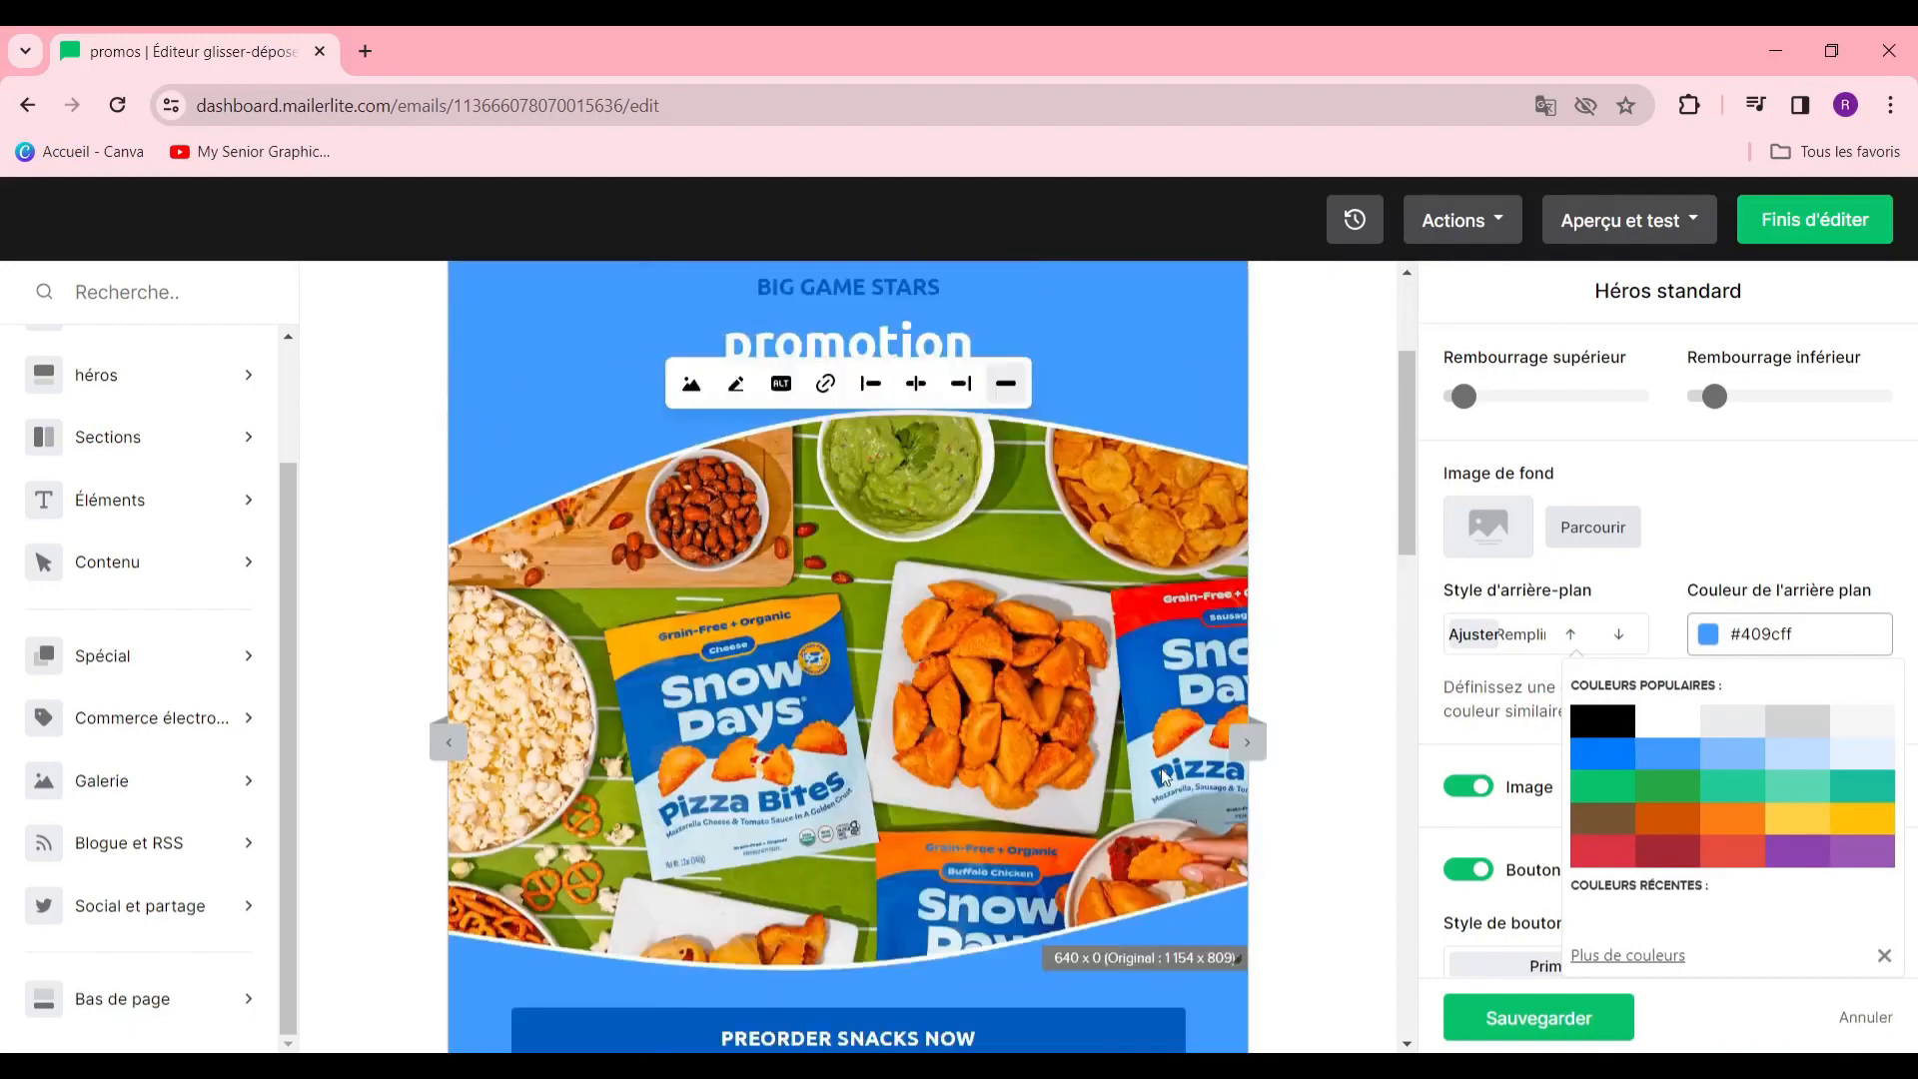
{"action": "scroll", "coordinate": [1161, 777], "scroll_direction": "up", "scroll_amount": 3}
{"action": "scroll", "coordinate": [1158, 759], "scroll_direction": "down", "scroll_amount": 3}
{"action": "scroll", "coordinate": [1147, 723], "scroll_direction": "up", "scroll_amount": 3}
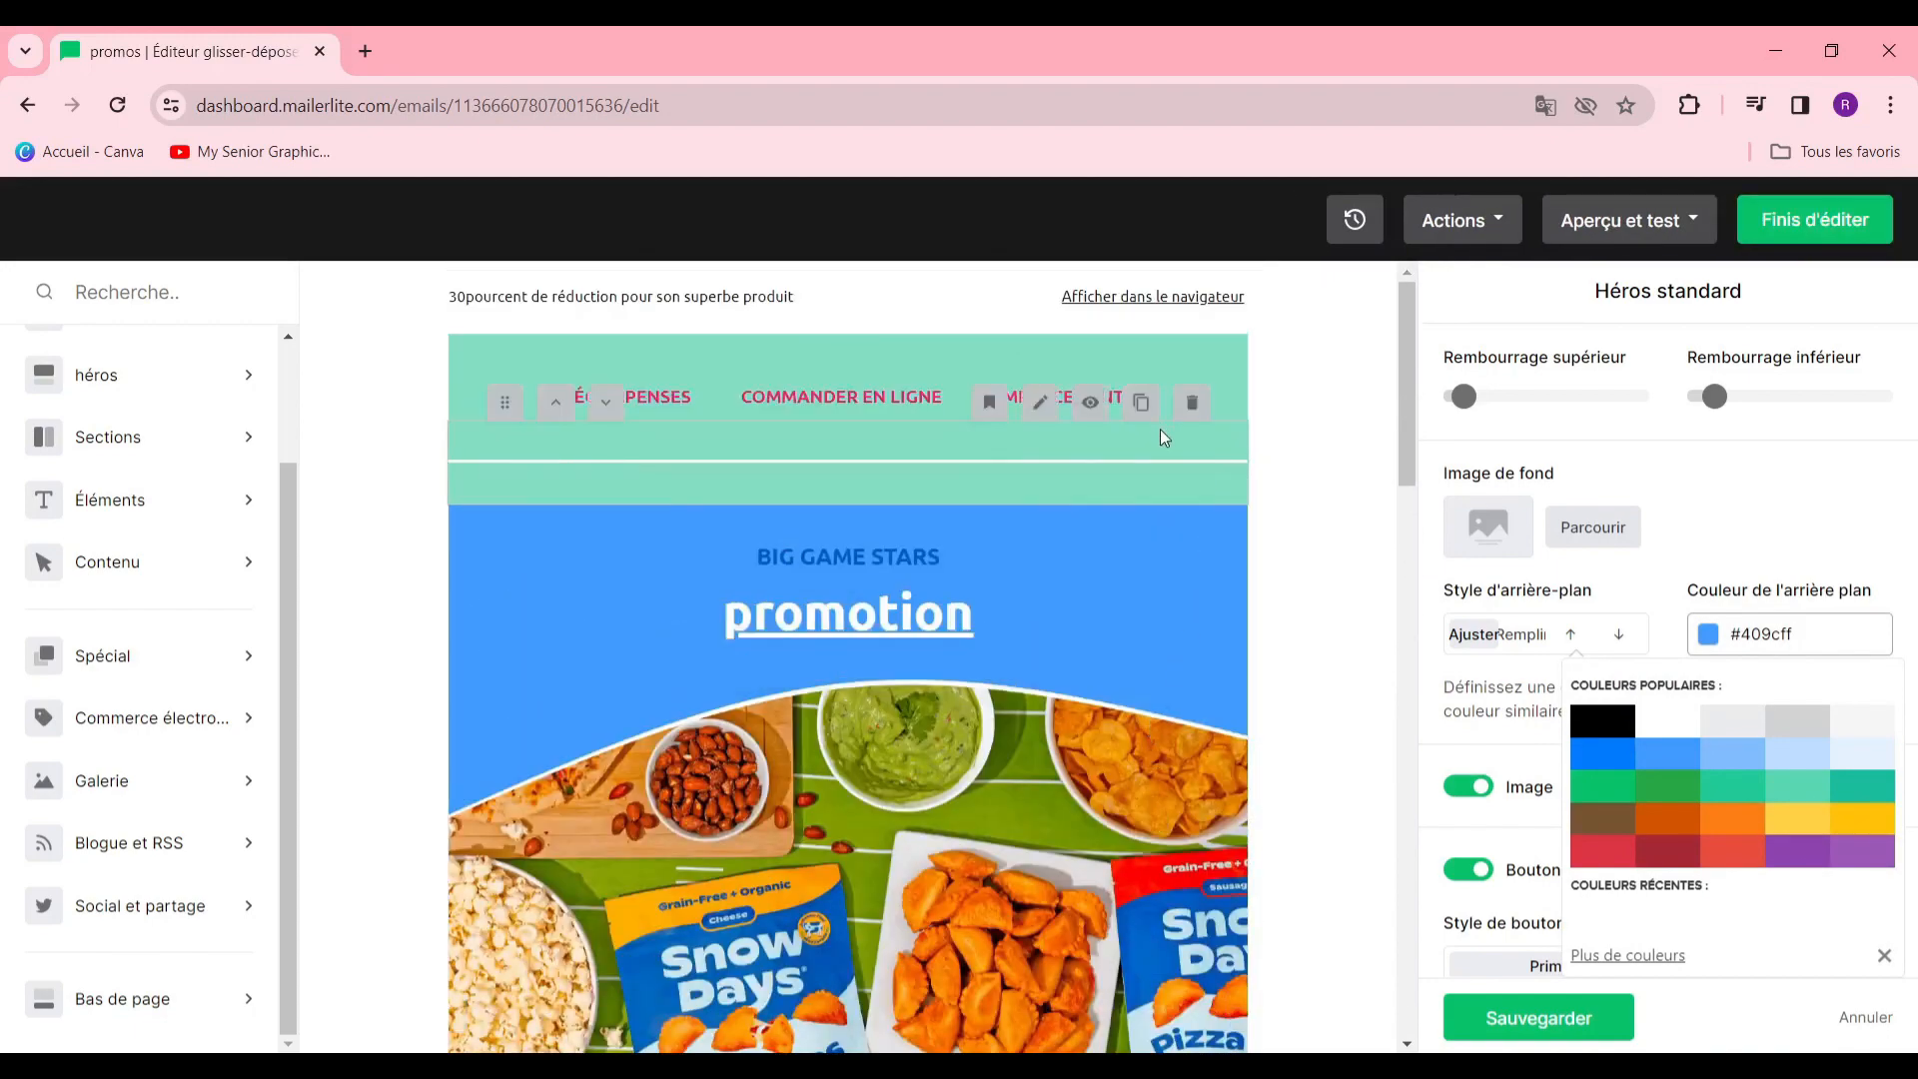
Delete the white divider block between the navigation menu and the hero block
{"action": "left_click", "coordinate": [1142, 459]}
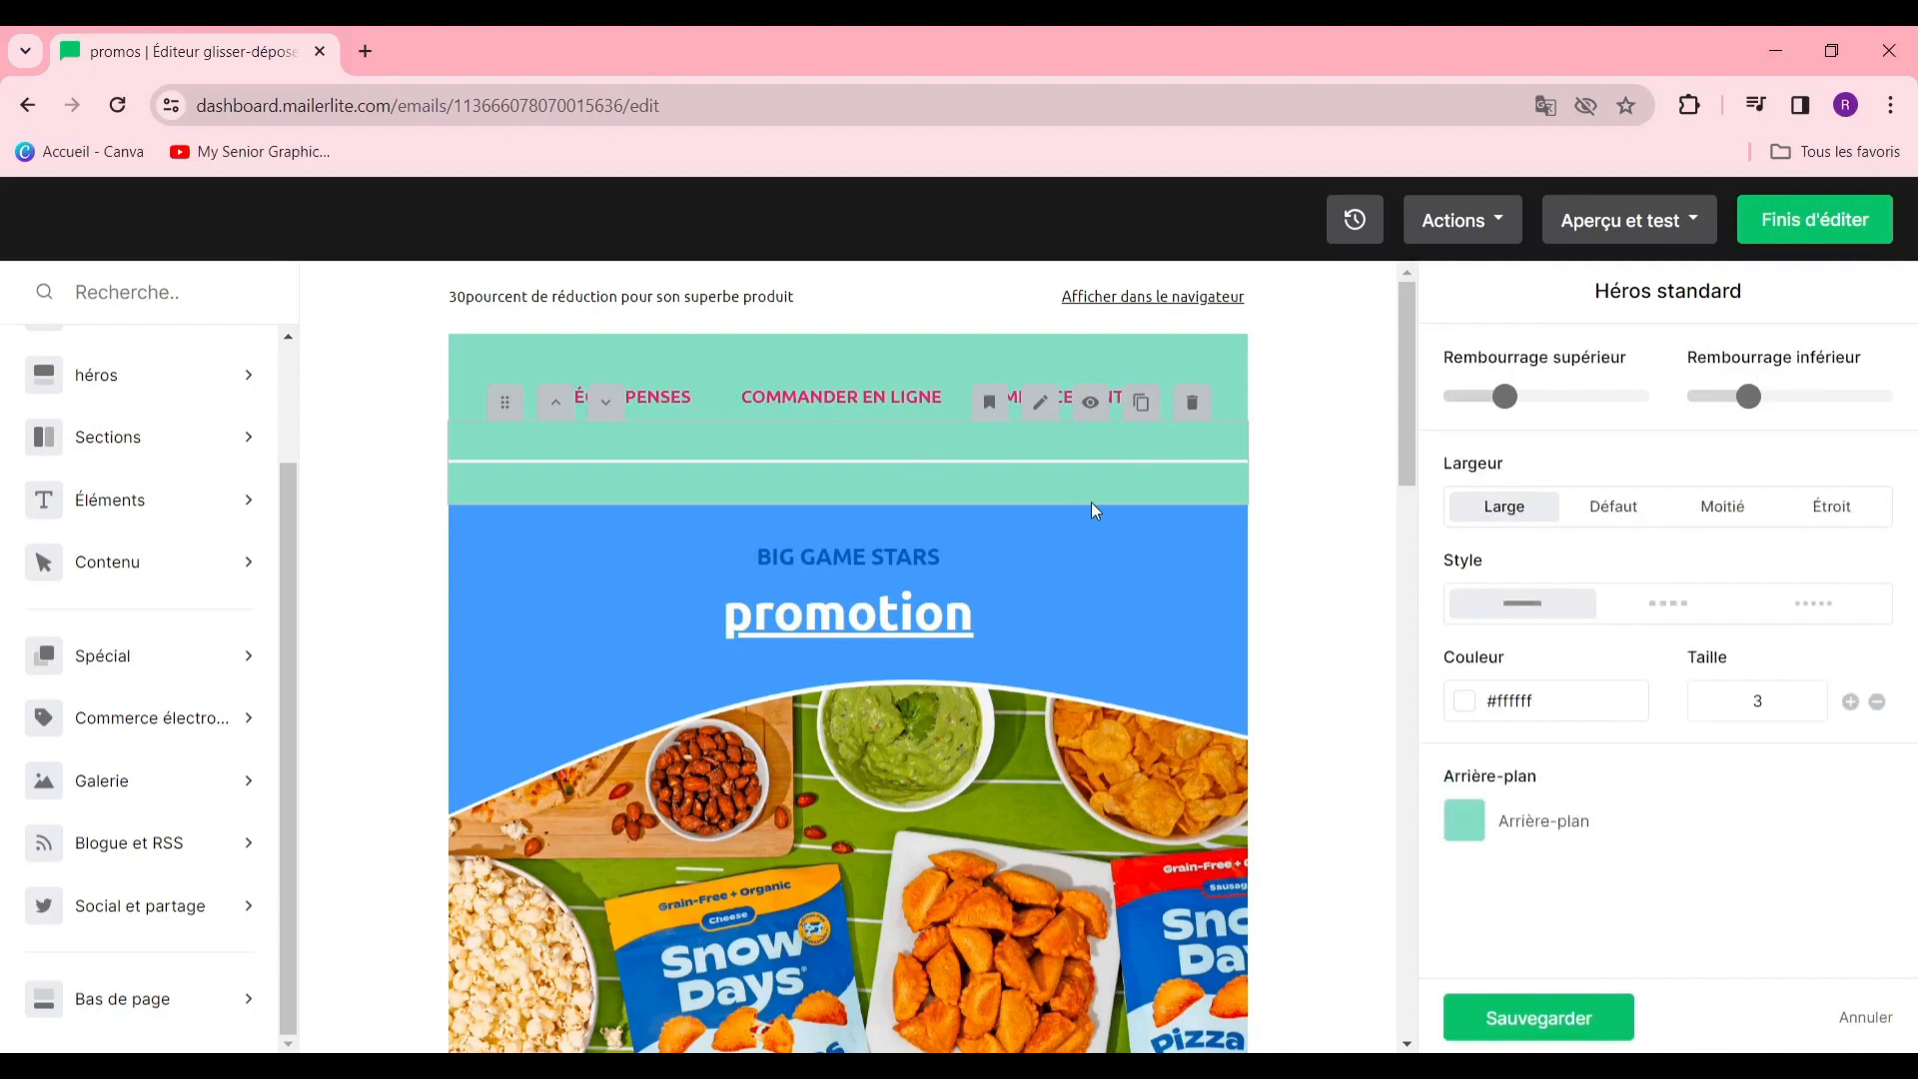
{"action": "left_click", "coordinate": [1191, 402]}
{"action": "left_click", "coordinate": [954, 500]}
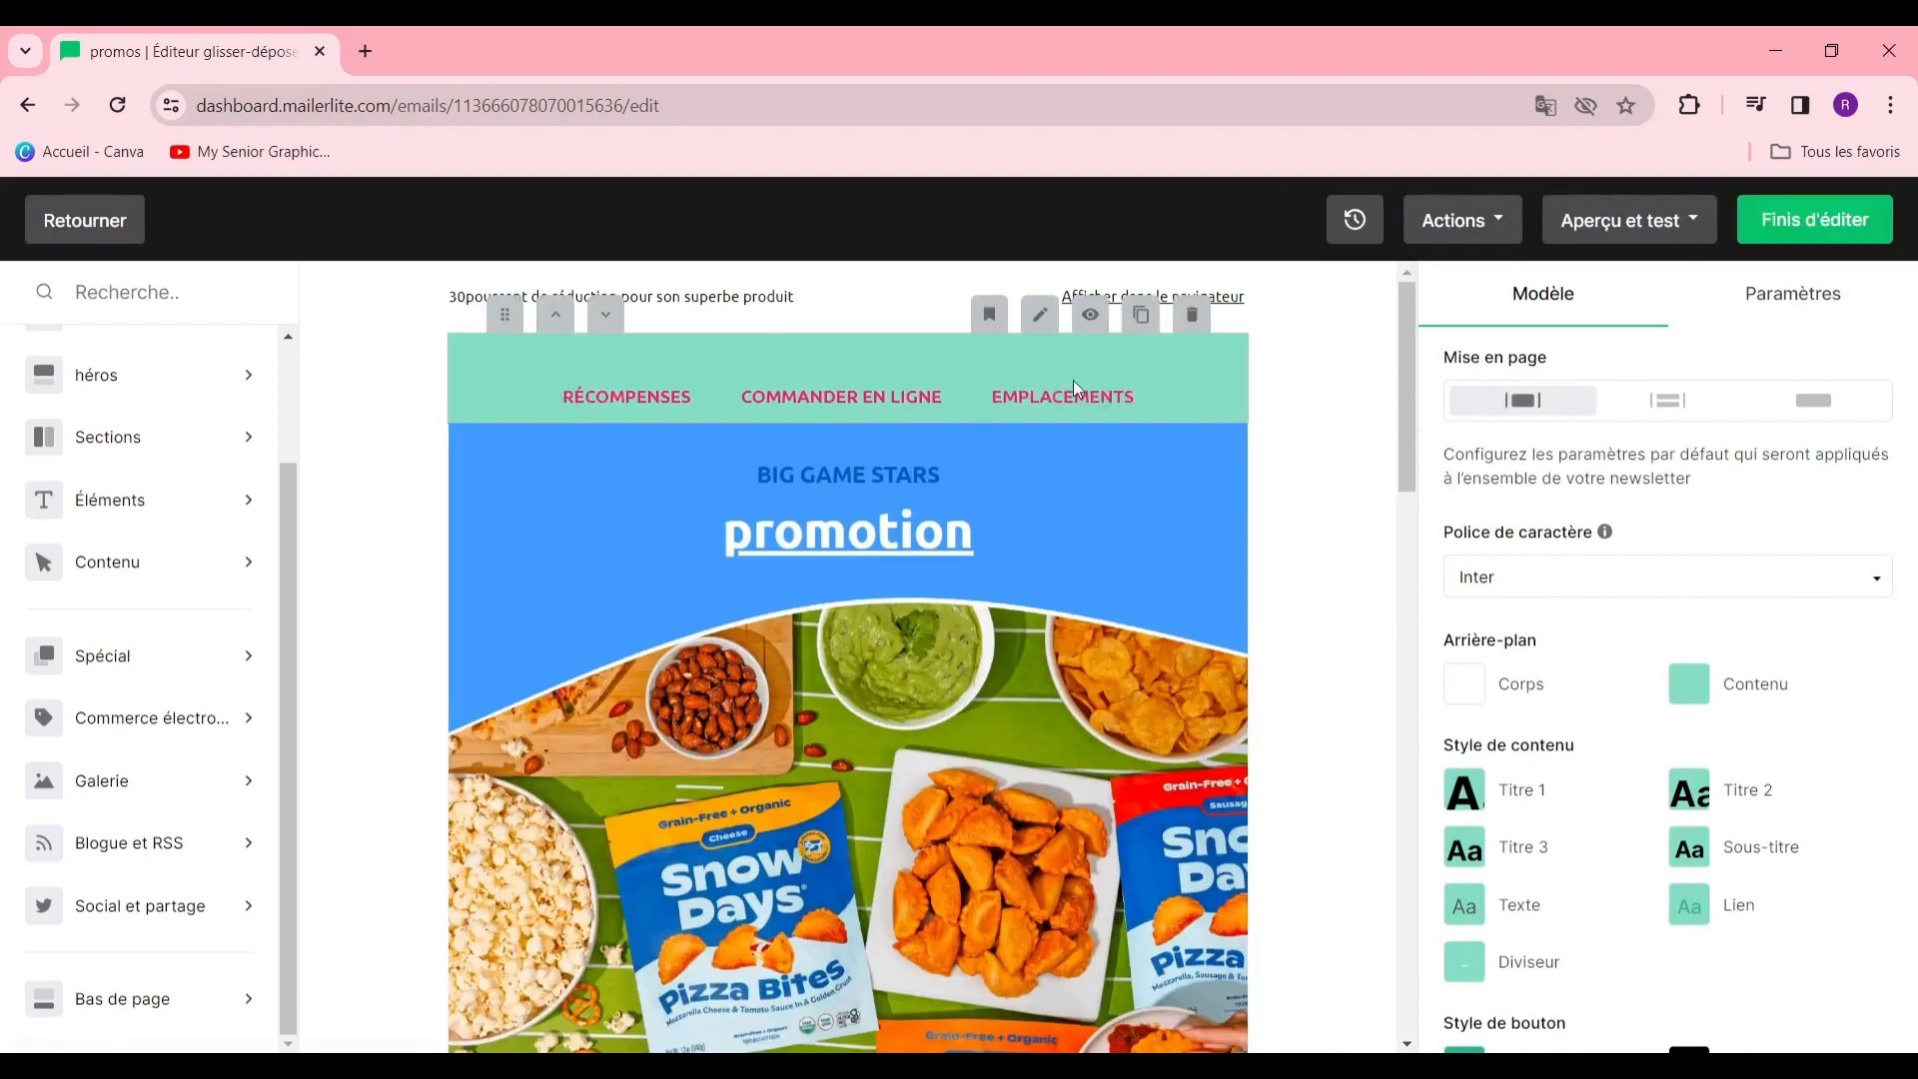
Open the navigation block's settings and review its menu names, link address fields and style options
{"action": "scroll", "coordinate": [1692, 628], "scroll_direction": "down", "scroll_amount": 1}
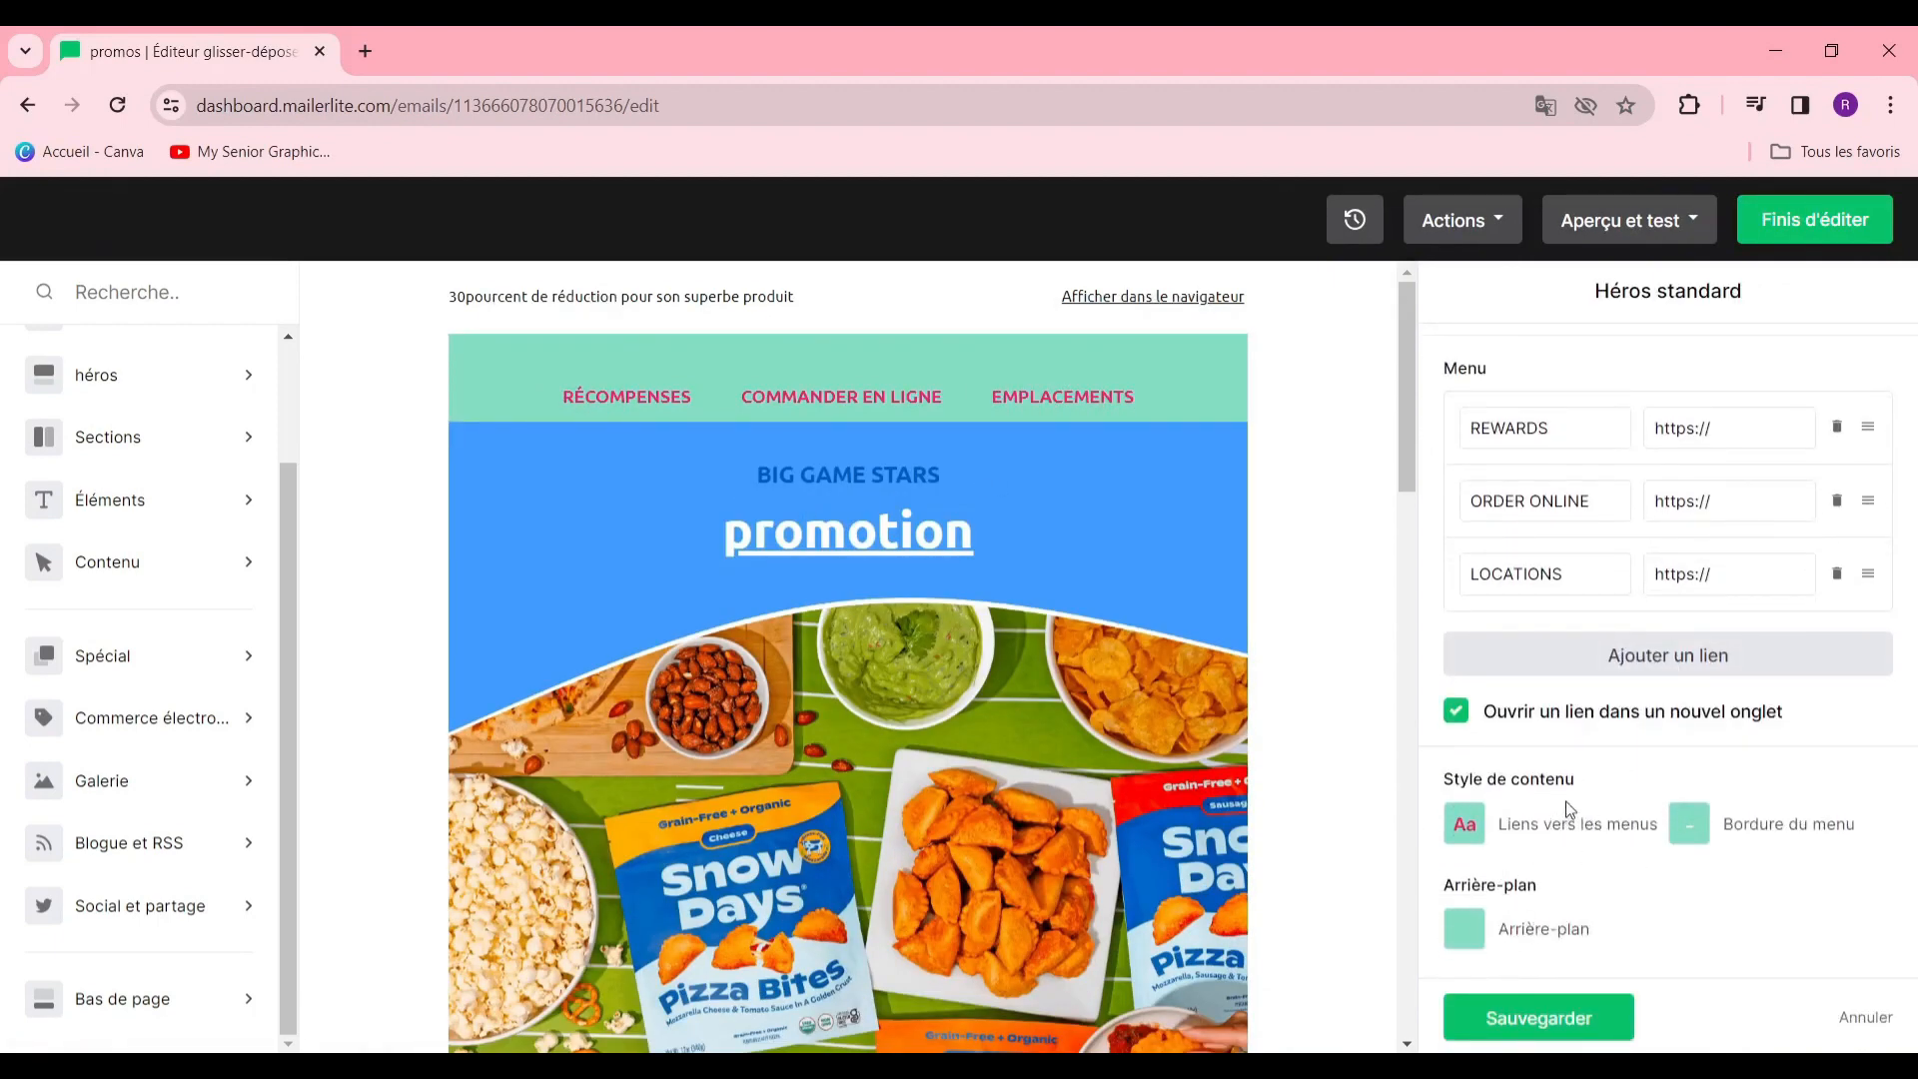
{"action": "scroll", "coordinate": [1710, 685], "scroll_direction": "up", "scroll_amount": 10}
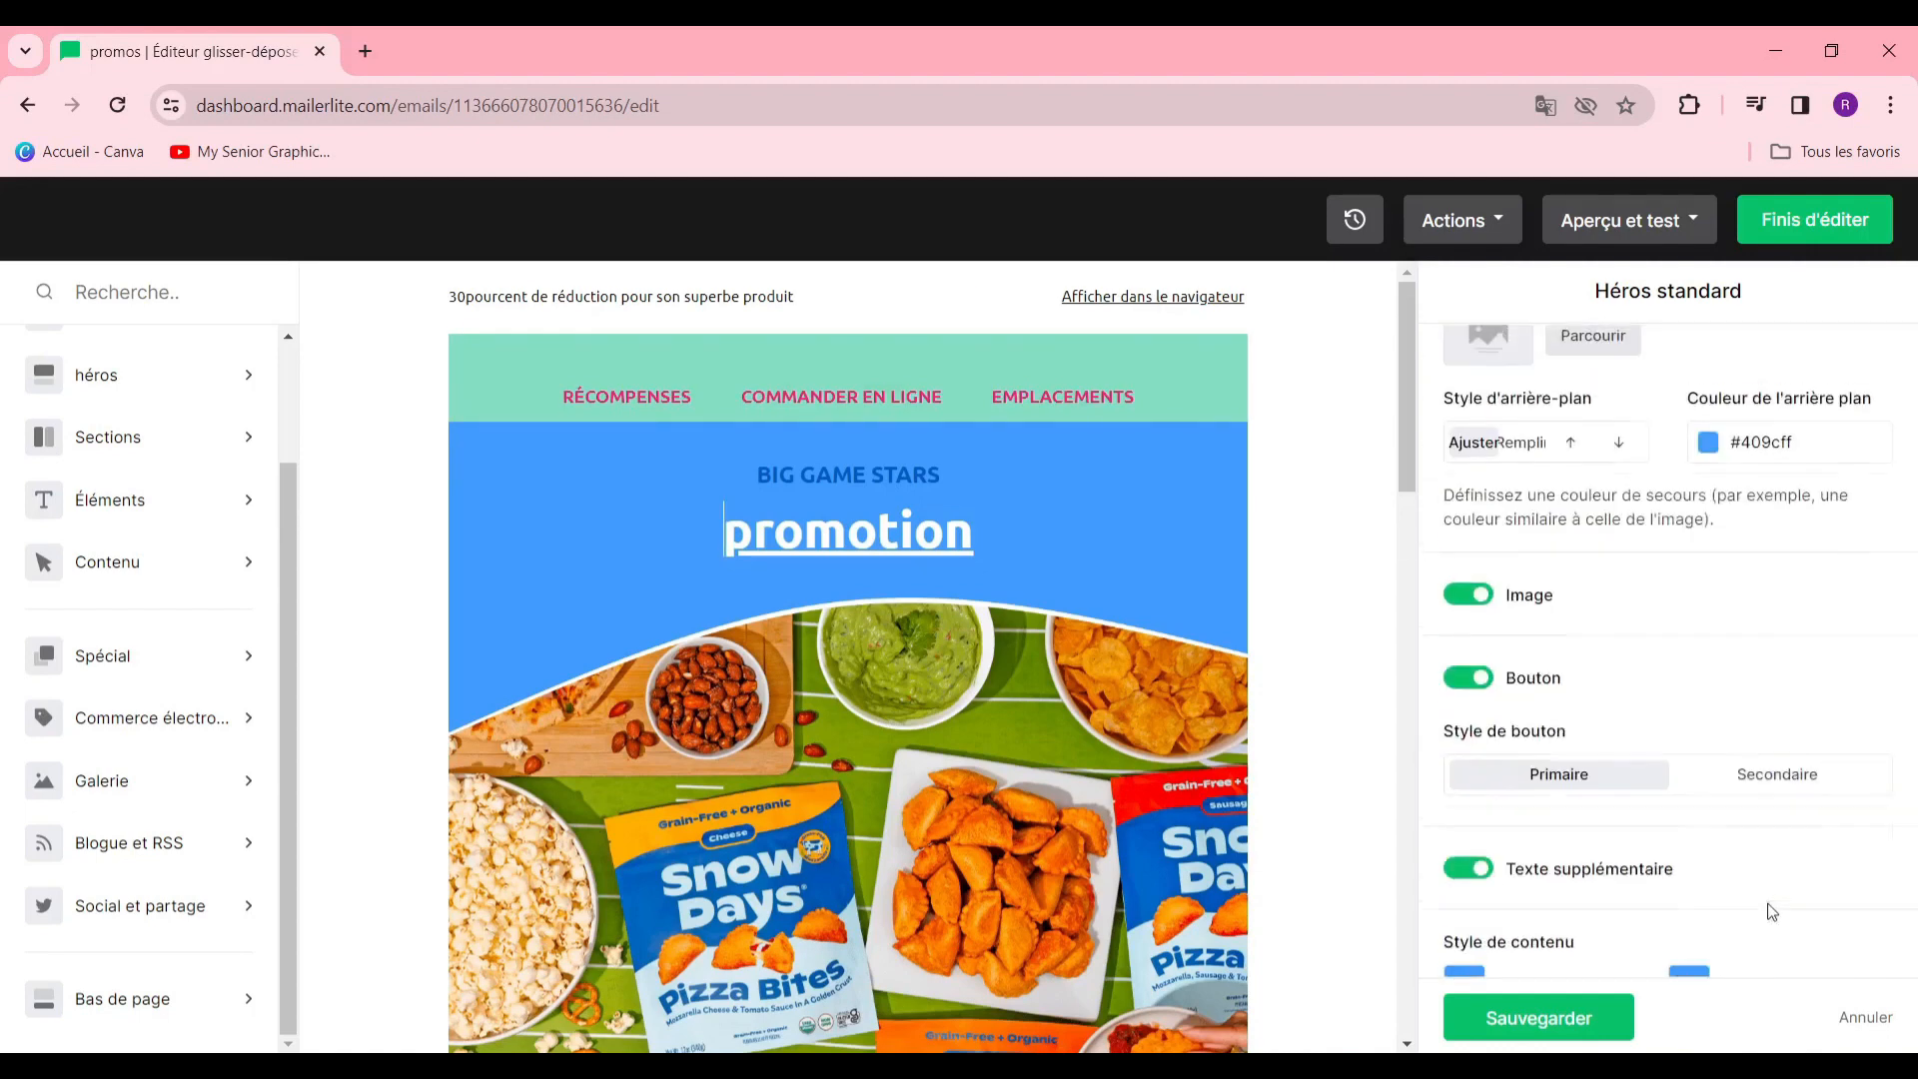
{"action": "left_click", "coordinate": [795, 366]}
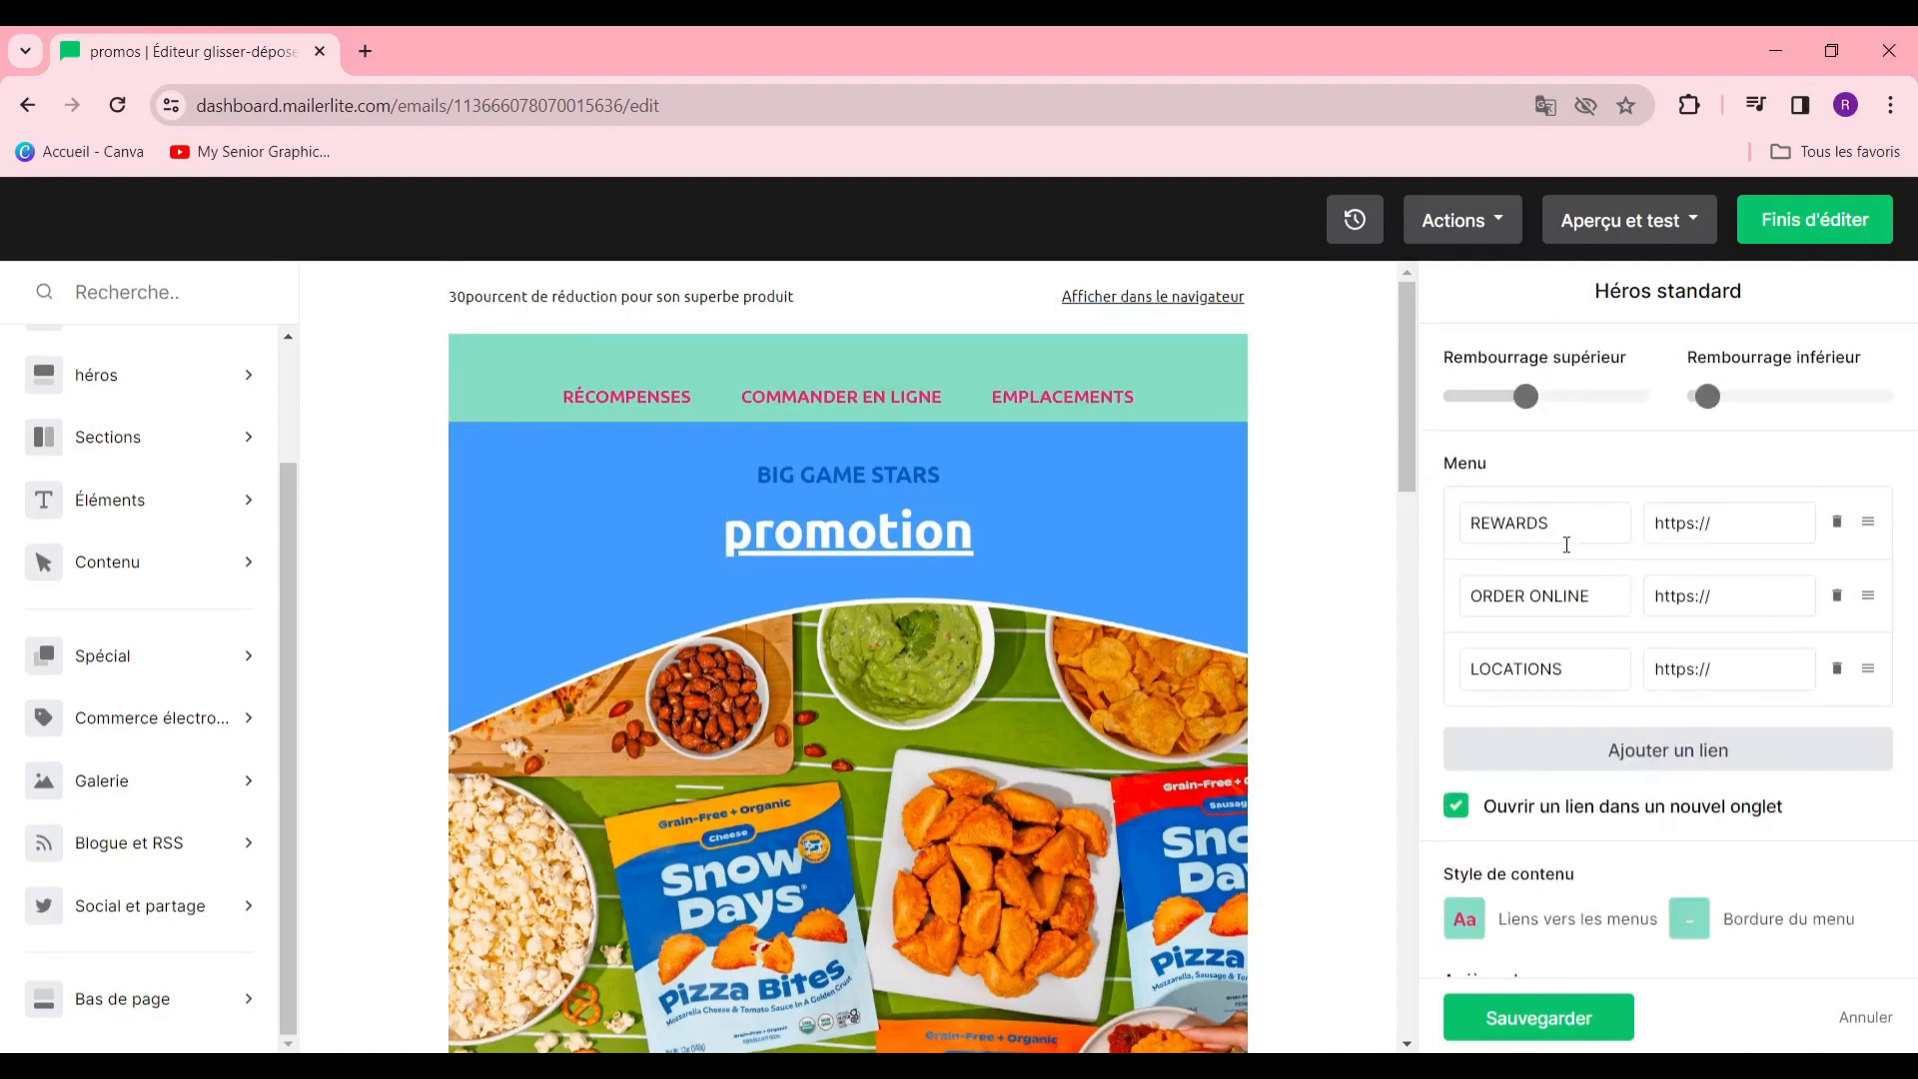
{"action": "scroll", "coordinate": [1712, 561], "scroll_direction": "down", "scroll_amount": 1}
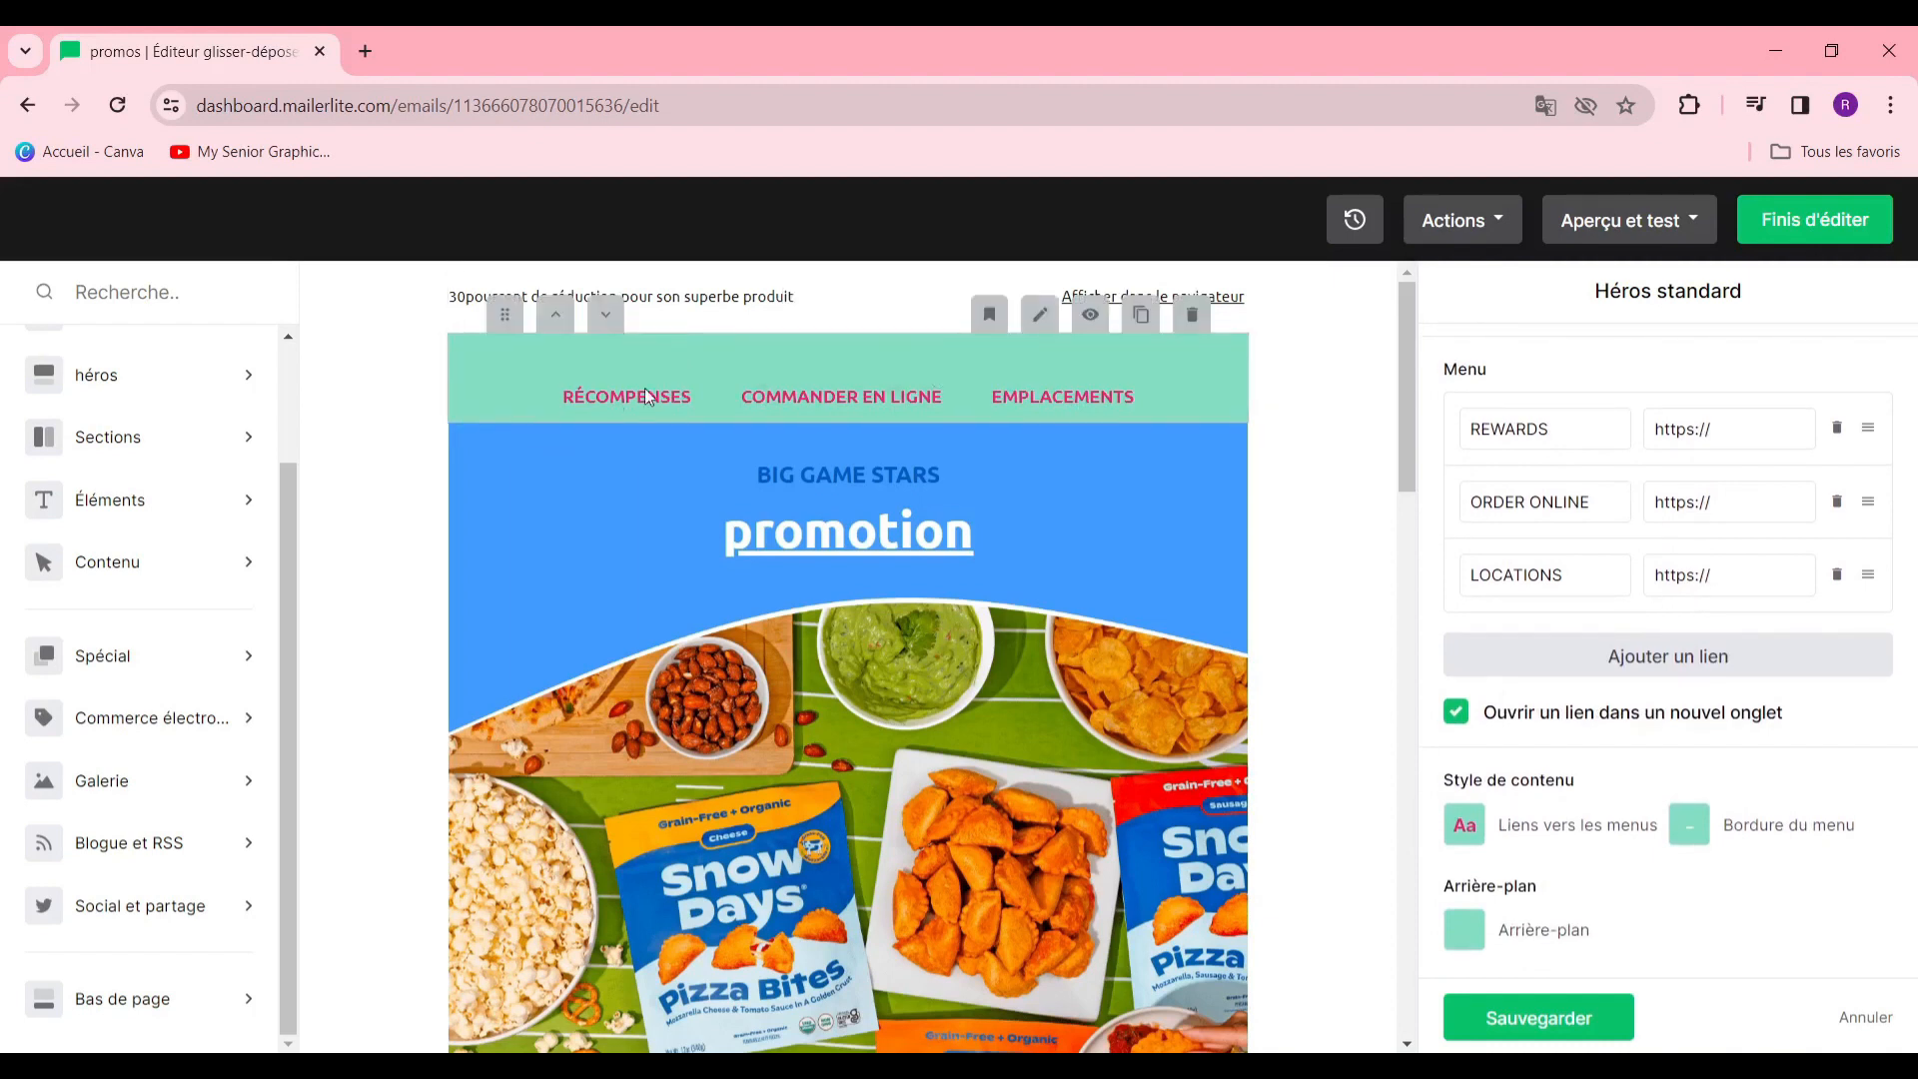
{"action": "left_click", "coordinate": [1074, 412]}
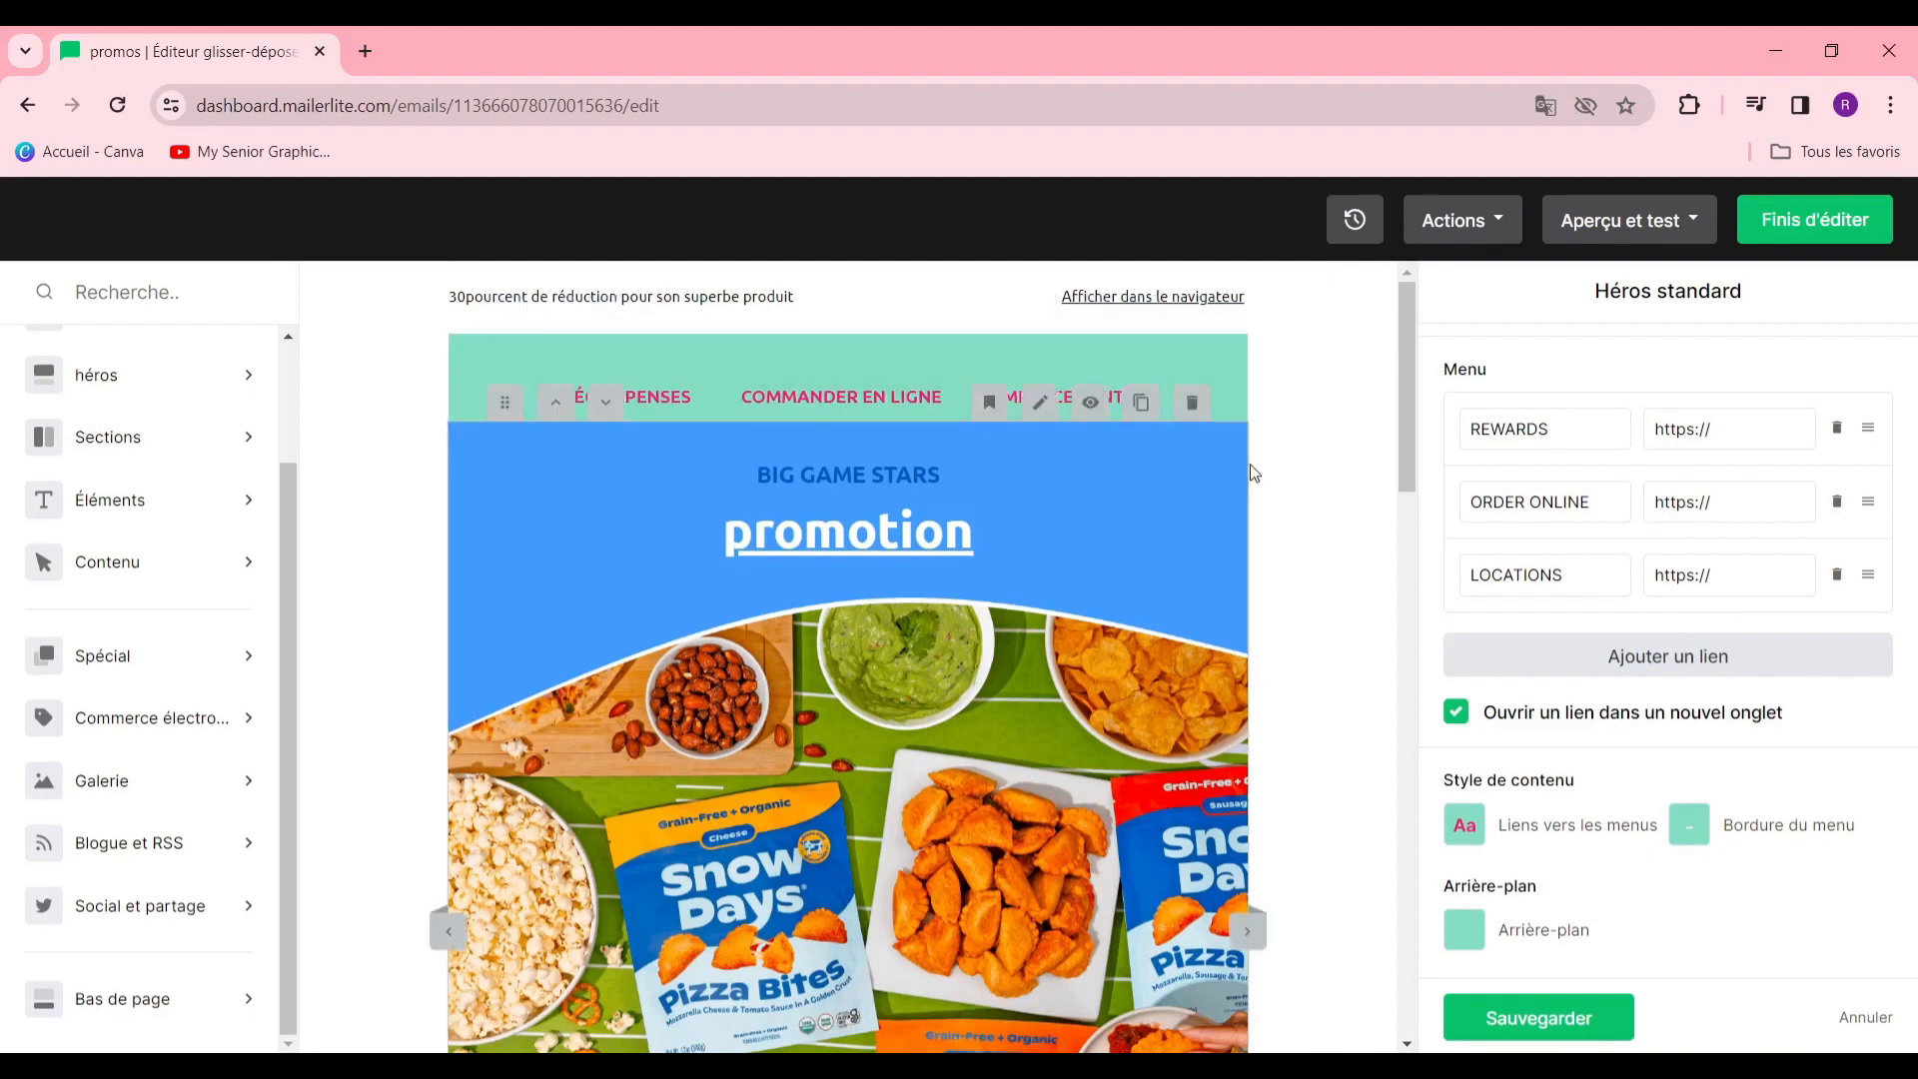
{"action": "left_click", "coordinate": [1742, 431]}
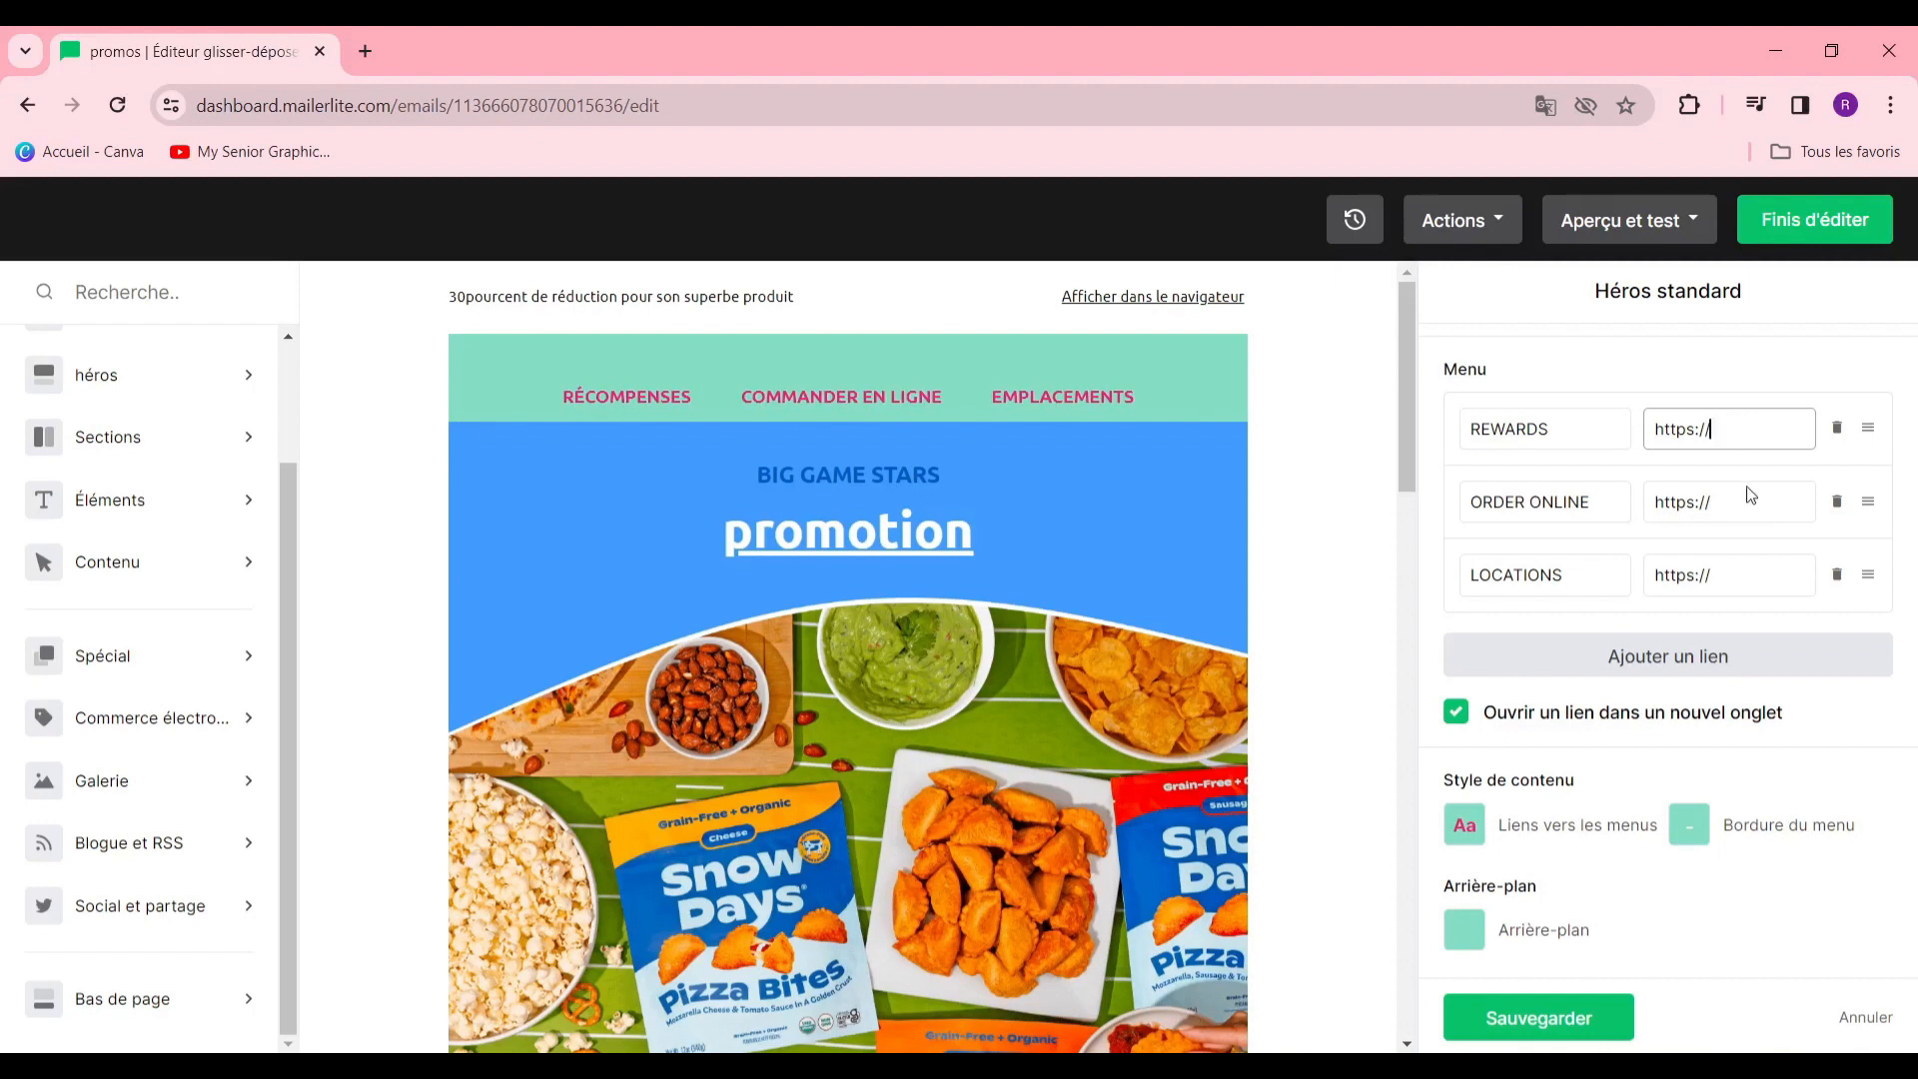
{"action": "left_click", "coordinate": [1733, 585]}
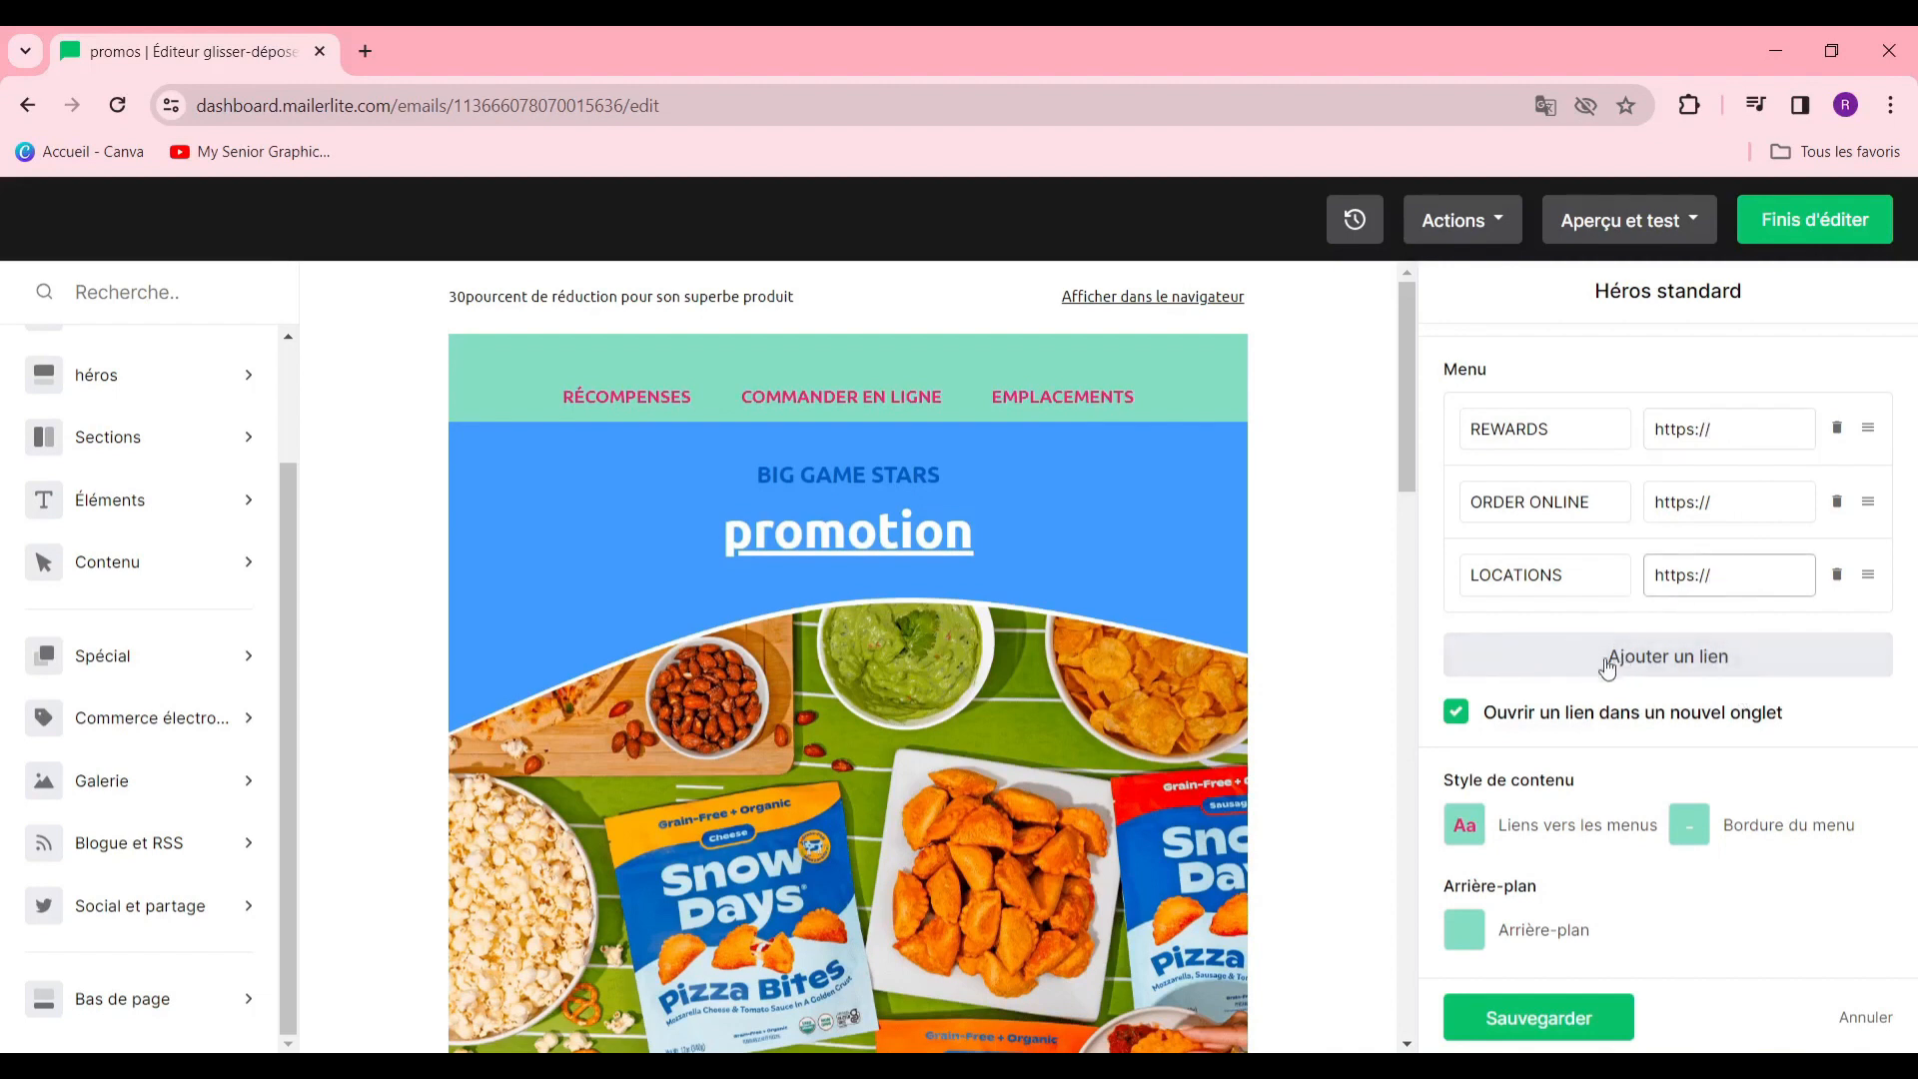
{"action": "scroll", "coordinate": [1261, 690], "scroll_direction": "down", "scroll_amount": 5}
{"action": "scroll", "coordinate": [1176, 566], "scroll_direction": "up", "scroll_amount": 5}
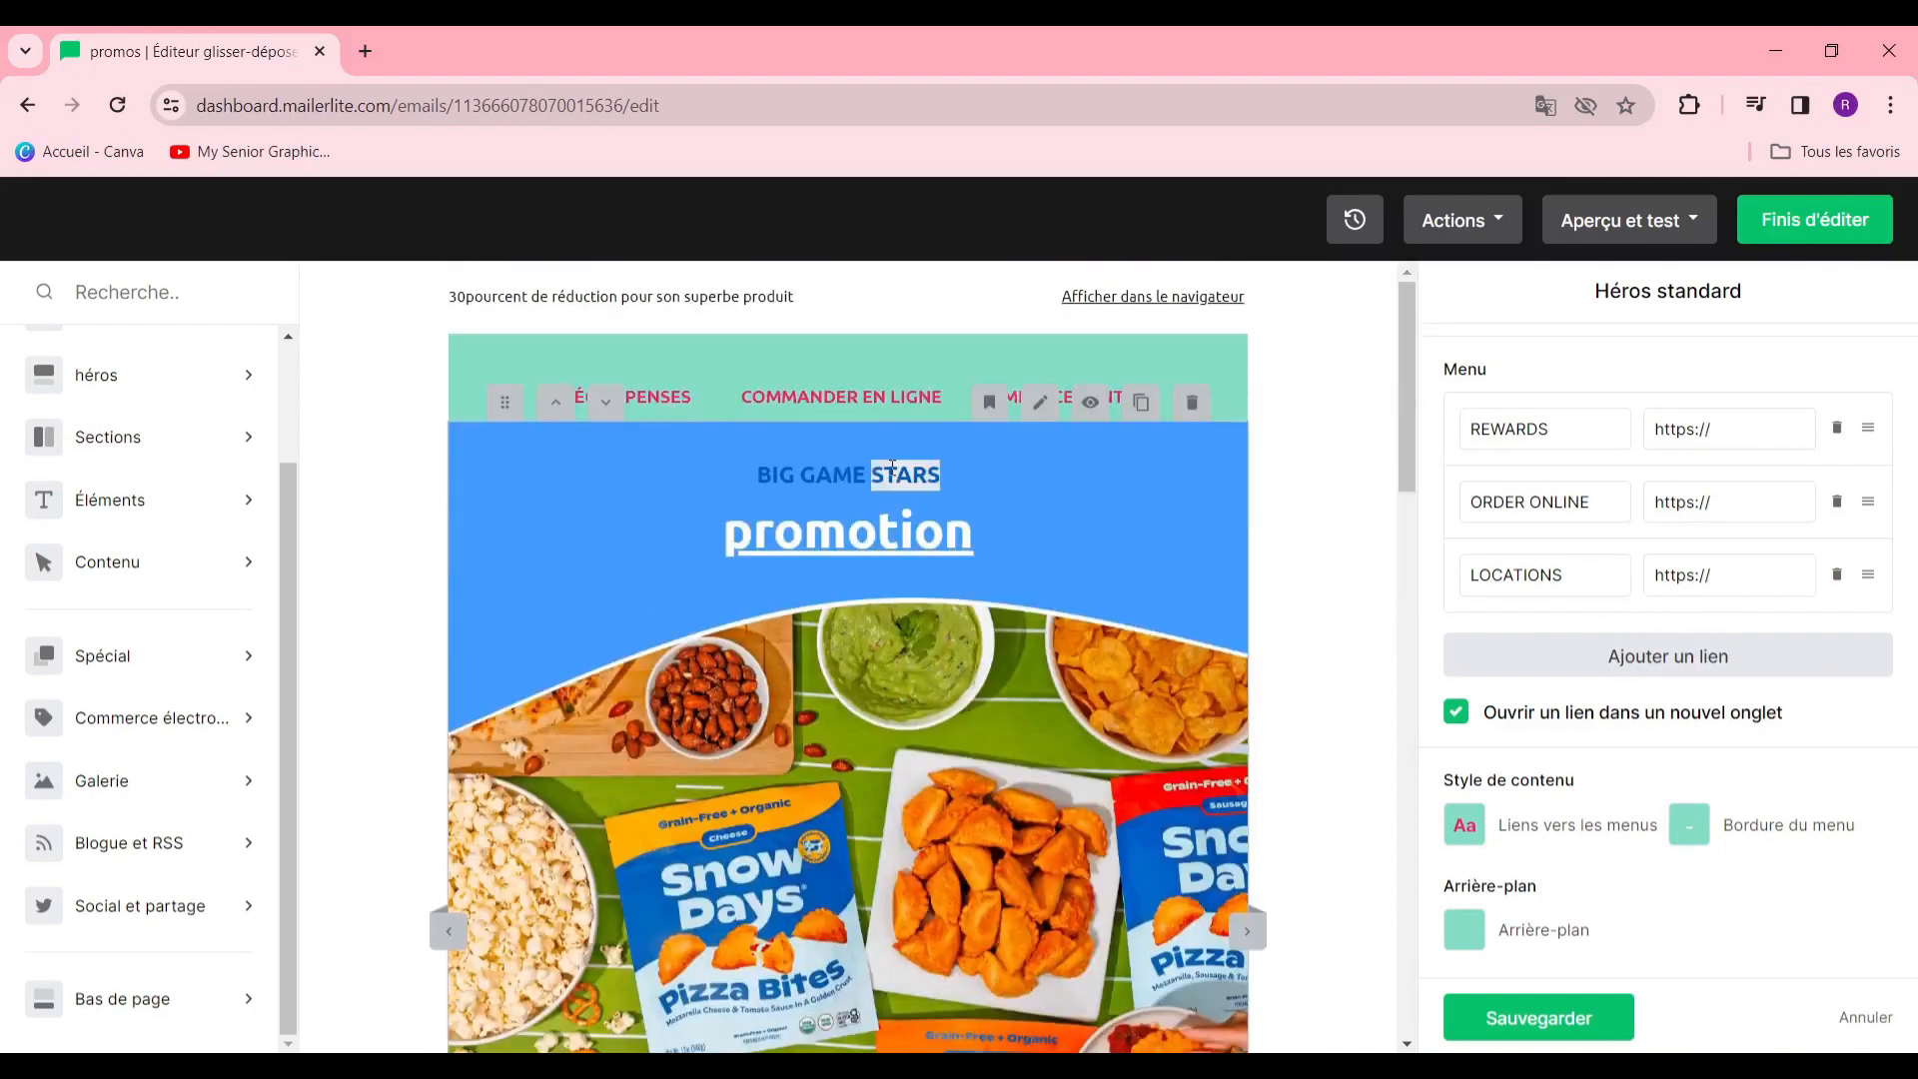
Replace the hero block's "BIG GAME STARS" subtitle with "rndstore"
{"action": "left_click", "coordinate": [894, 471]}
{"action": "triple_click", "coordinate": [893, 468]}
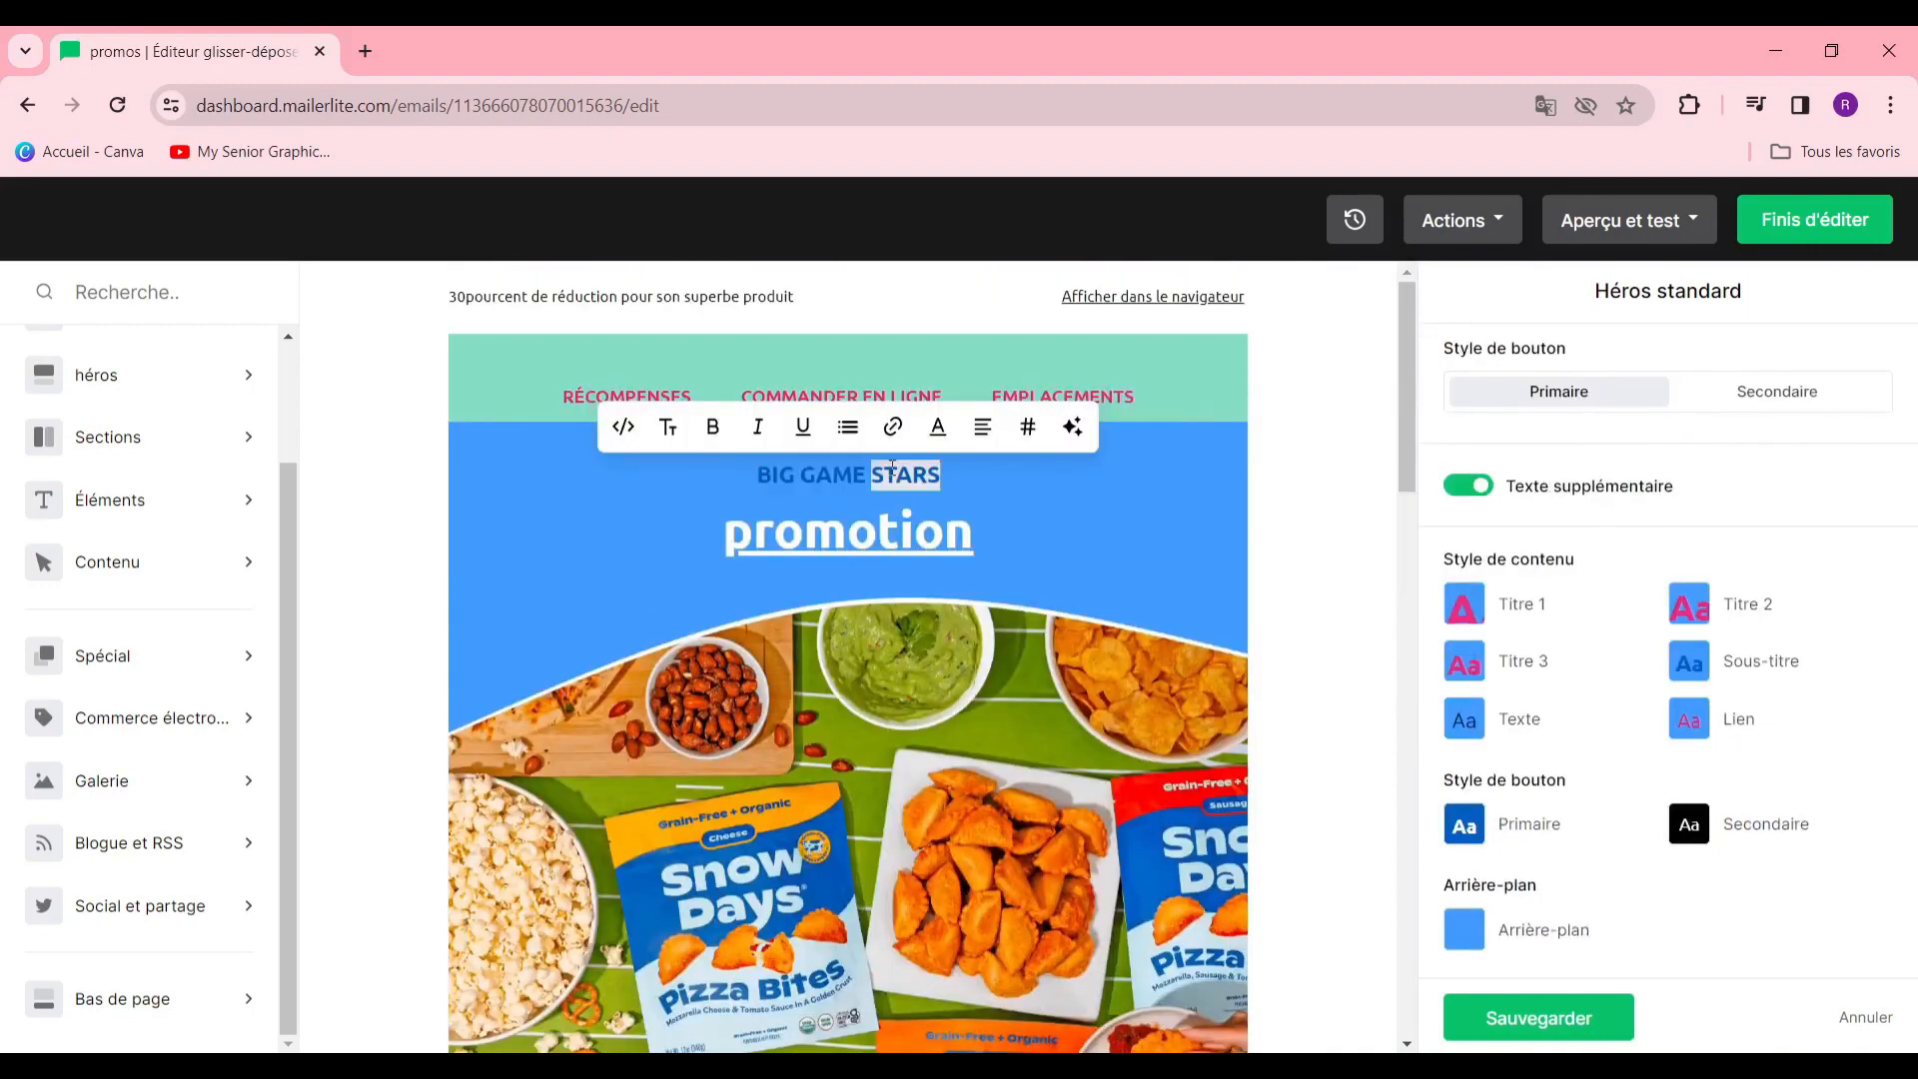
{"action": "scroll", "coordinate": [939, 658], "scroll_direction": "down", "scroll_amount": 5}
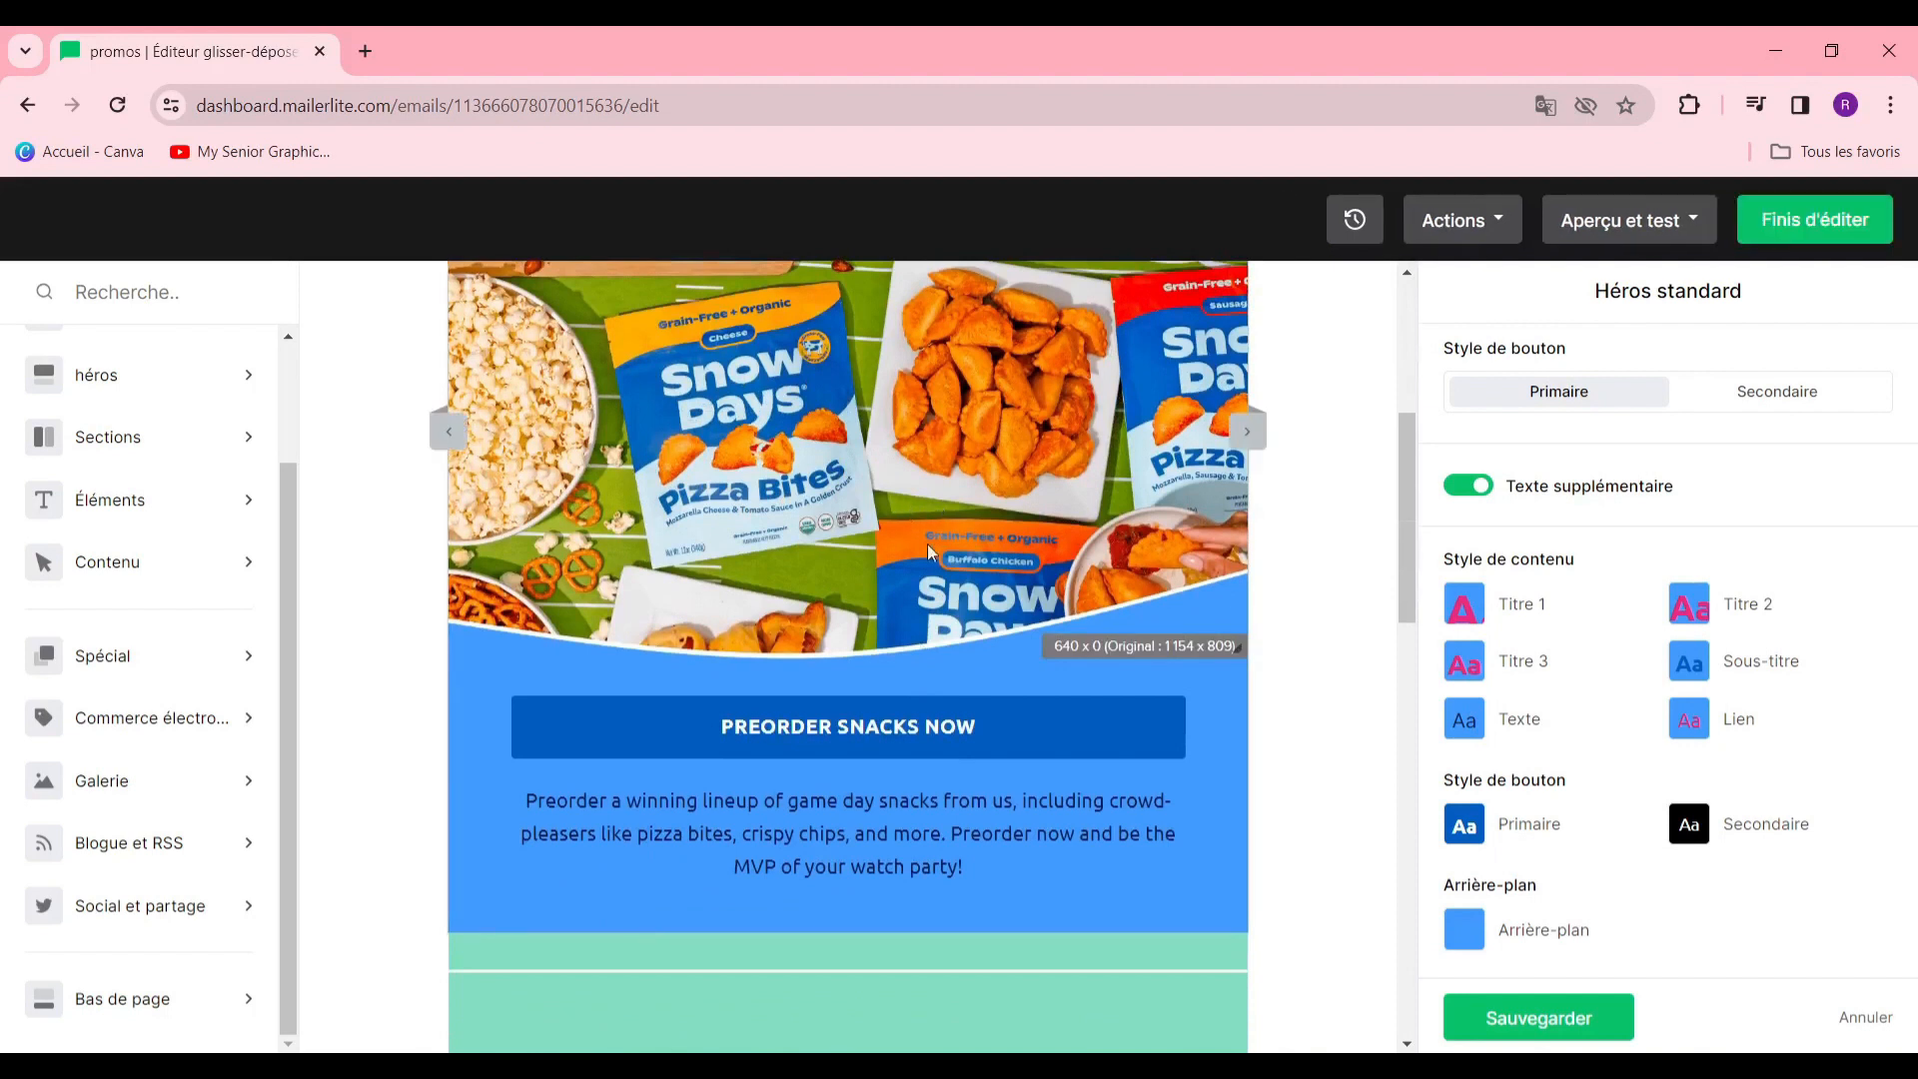
Upload the Pexels JPG numbered 4510993 from Téléchargements and insert it in place of the hero's snacks image
{"action": "scroll", "coordinate": [1703, 754], "scroll_direction": "up", "scroll_amount": 6}
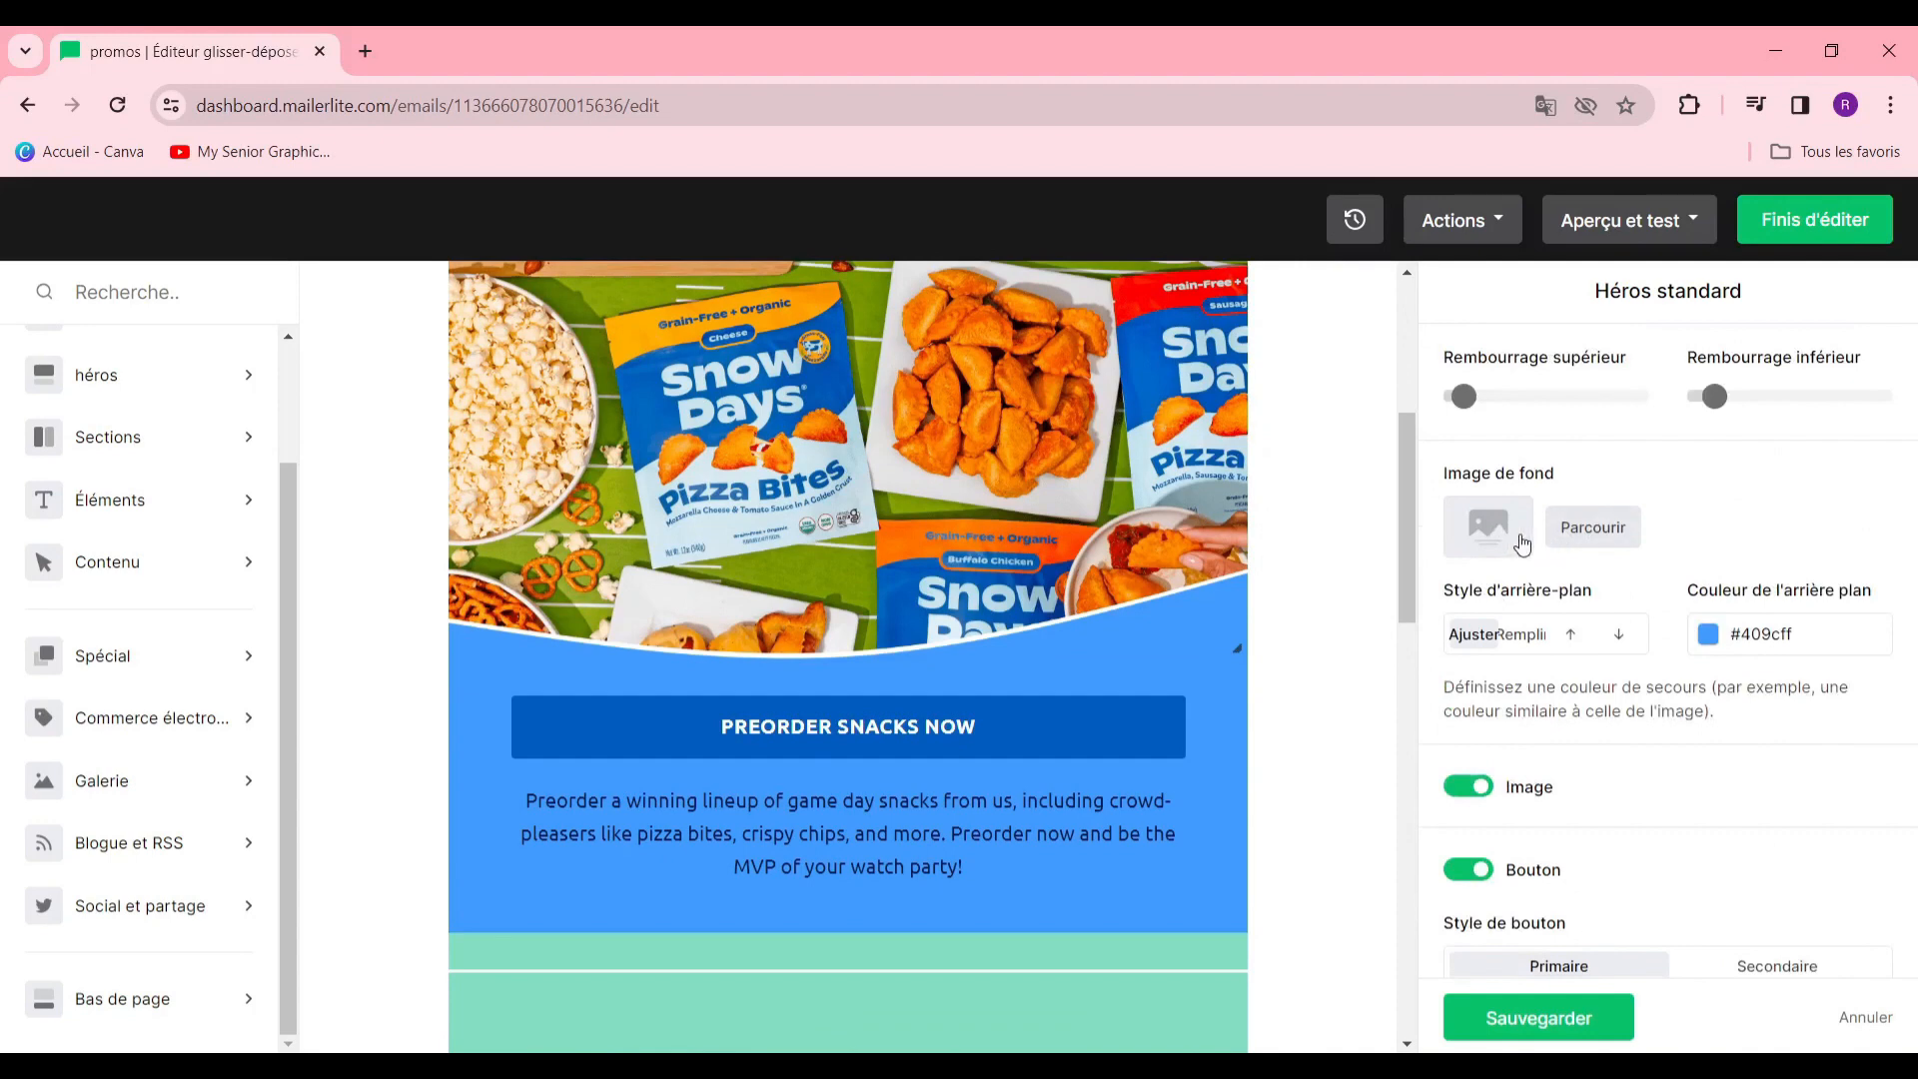
{"action": "left_click", "coordinate": [1574, 537]}
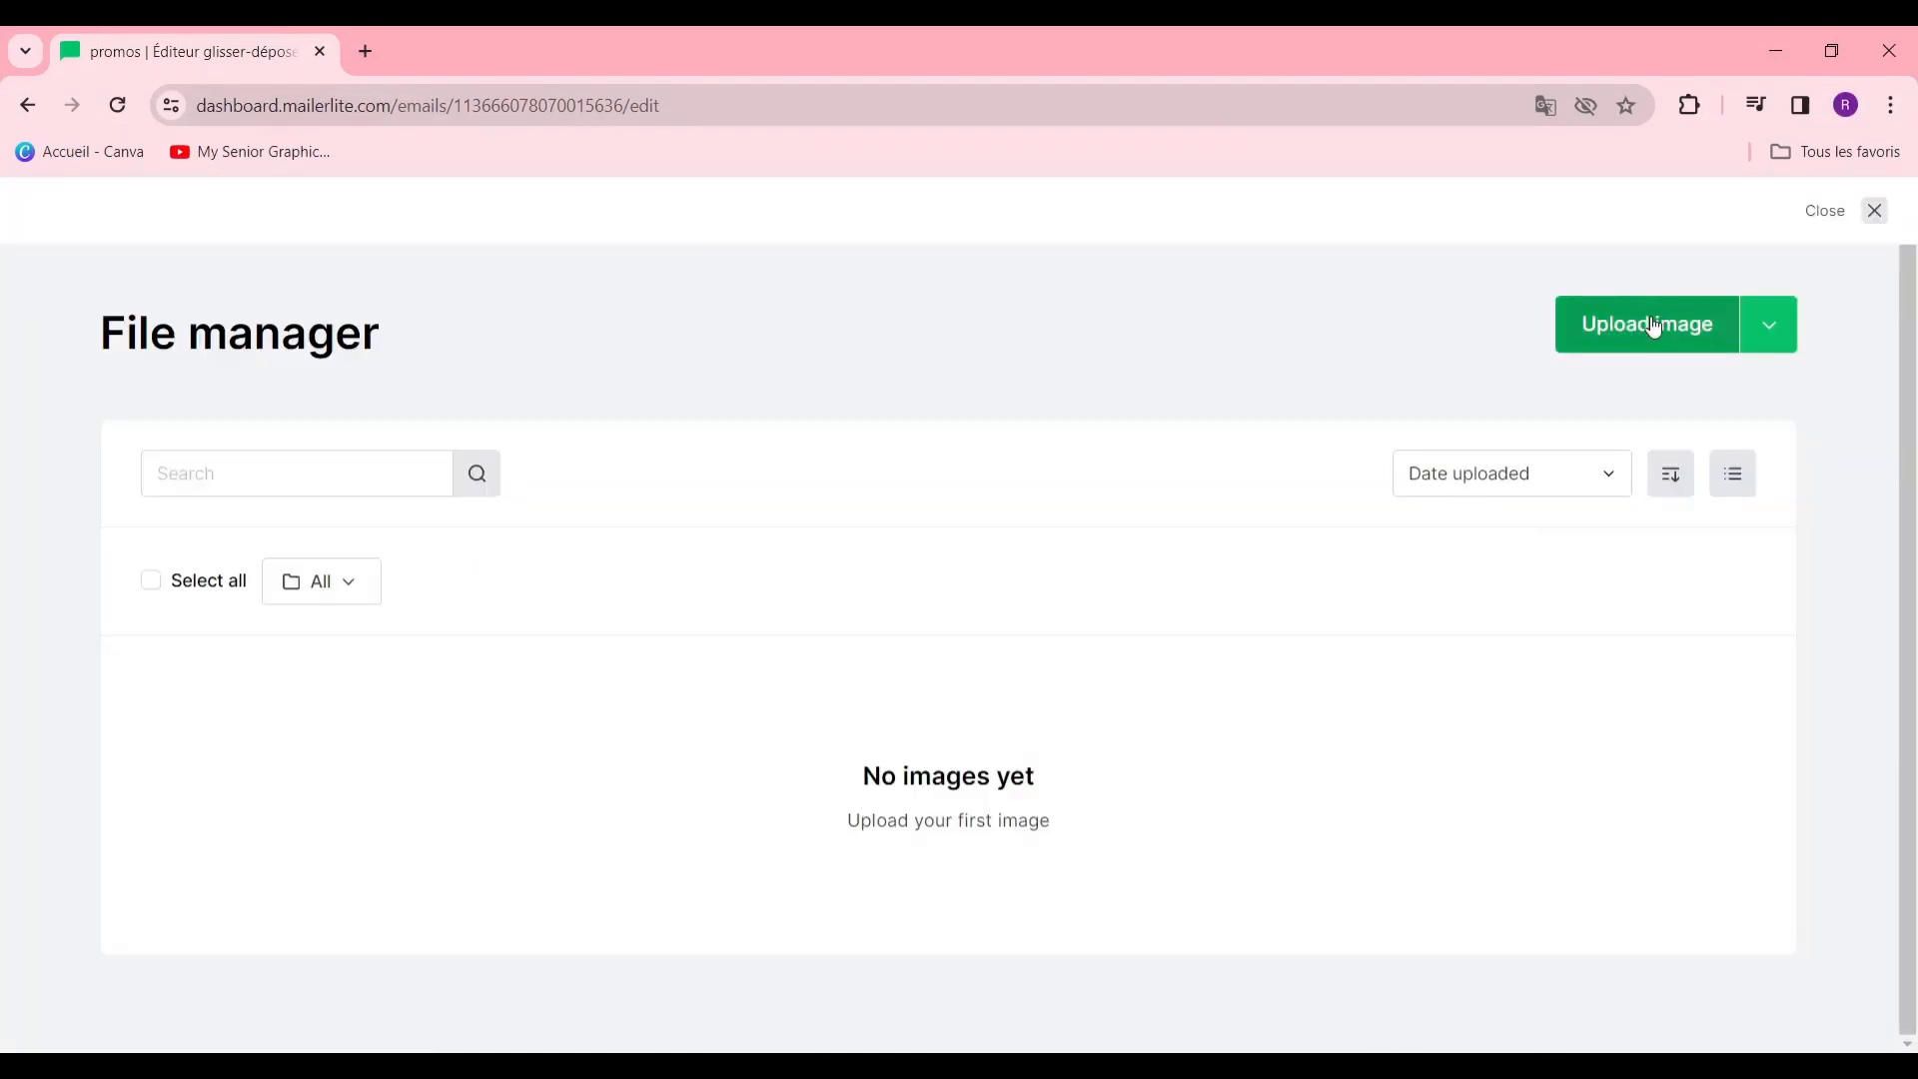
{"action": "left_click", "coordinate": [1654, 322]}
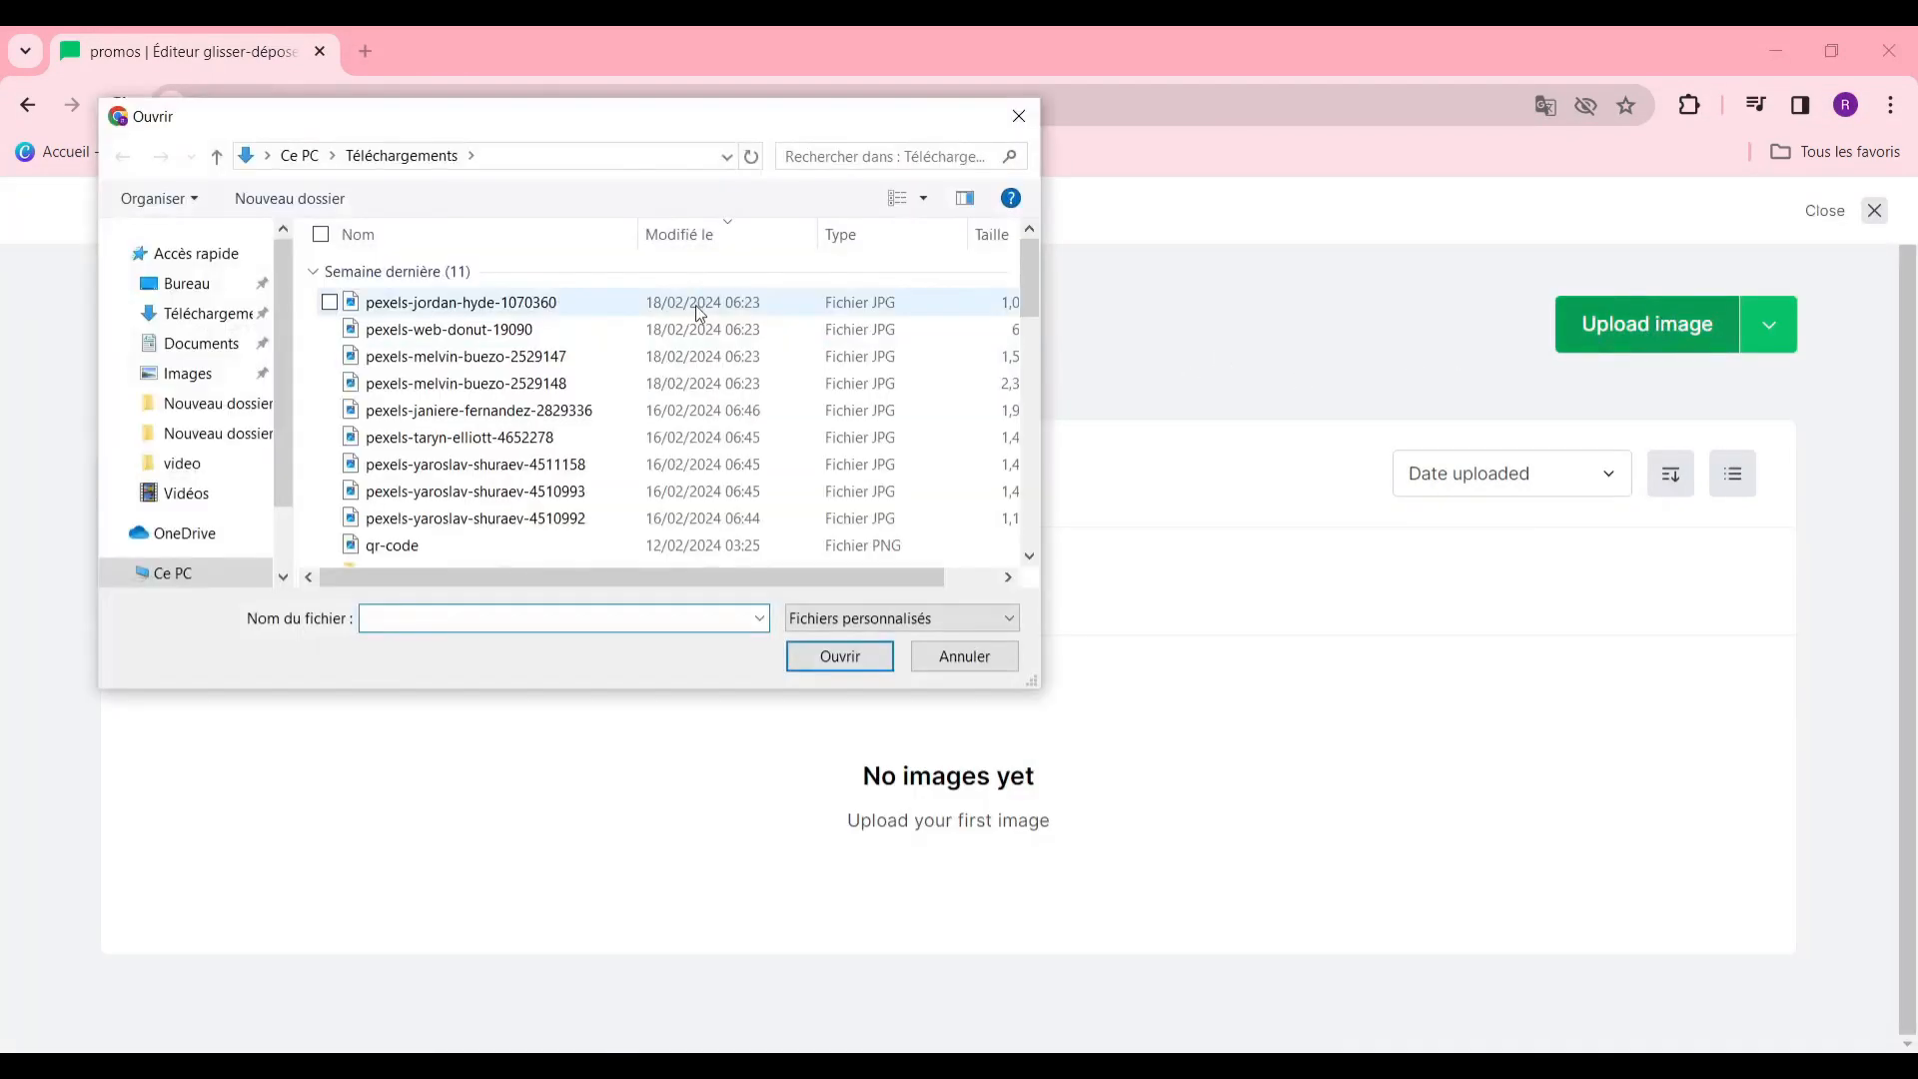
{"action": "scroll", "coordinate": [639, 420], "scroll_direction": "down", "scroll_amount": 2}
{"action": "left_click", "coordinate": [515, 321]}
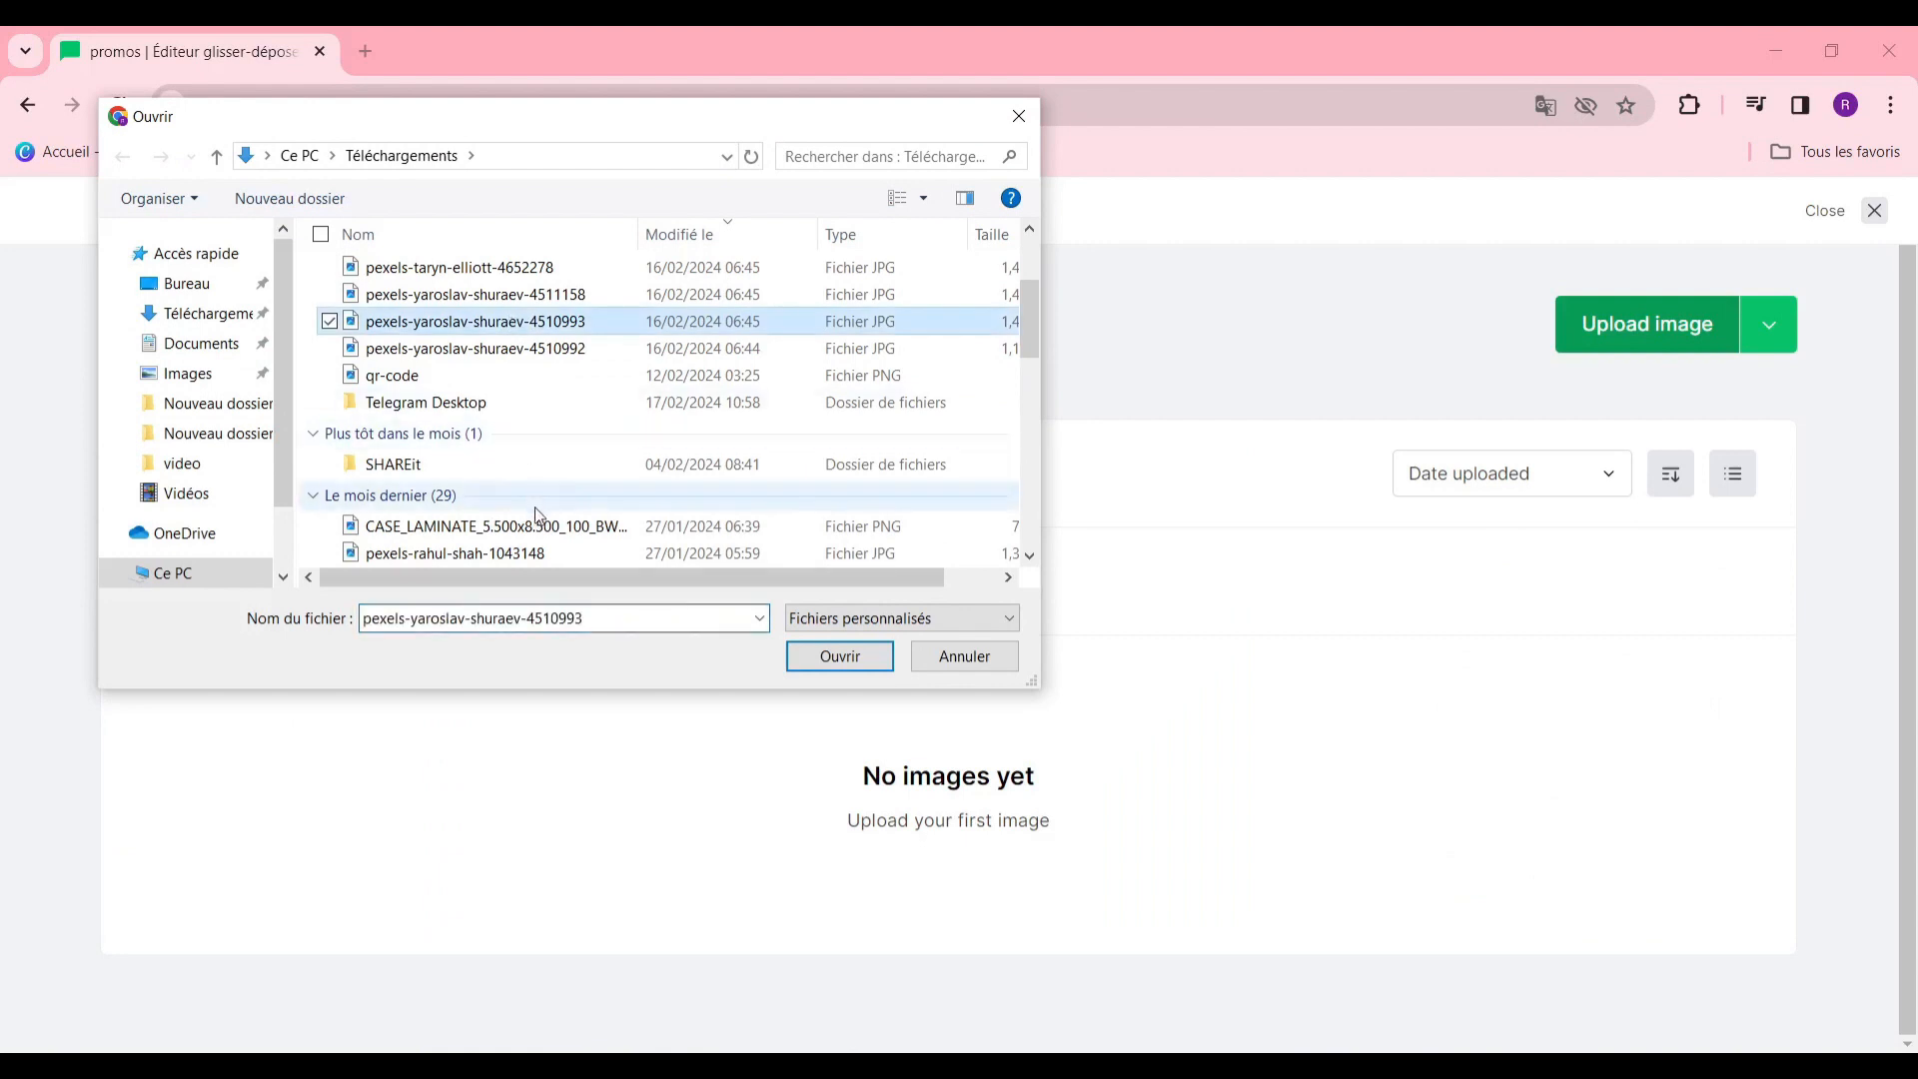
{"action": "left_click", "coordinate": [840, 656]}
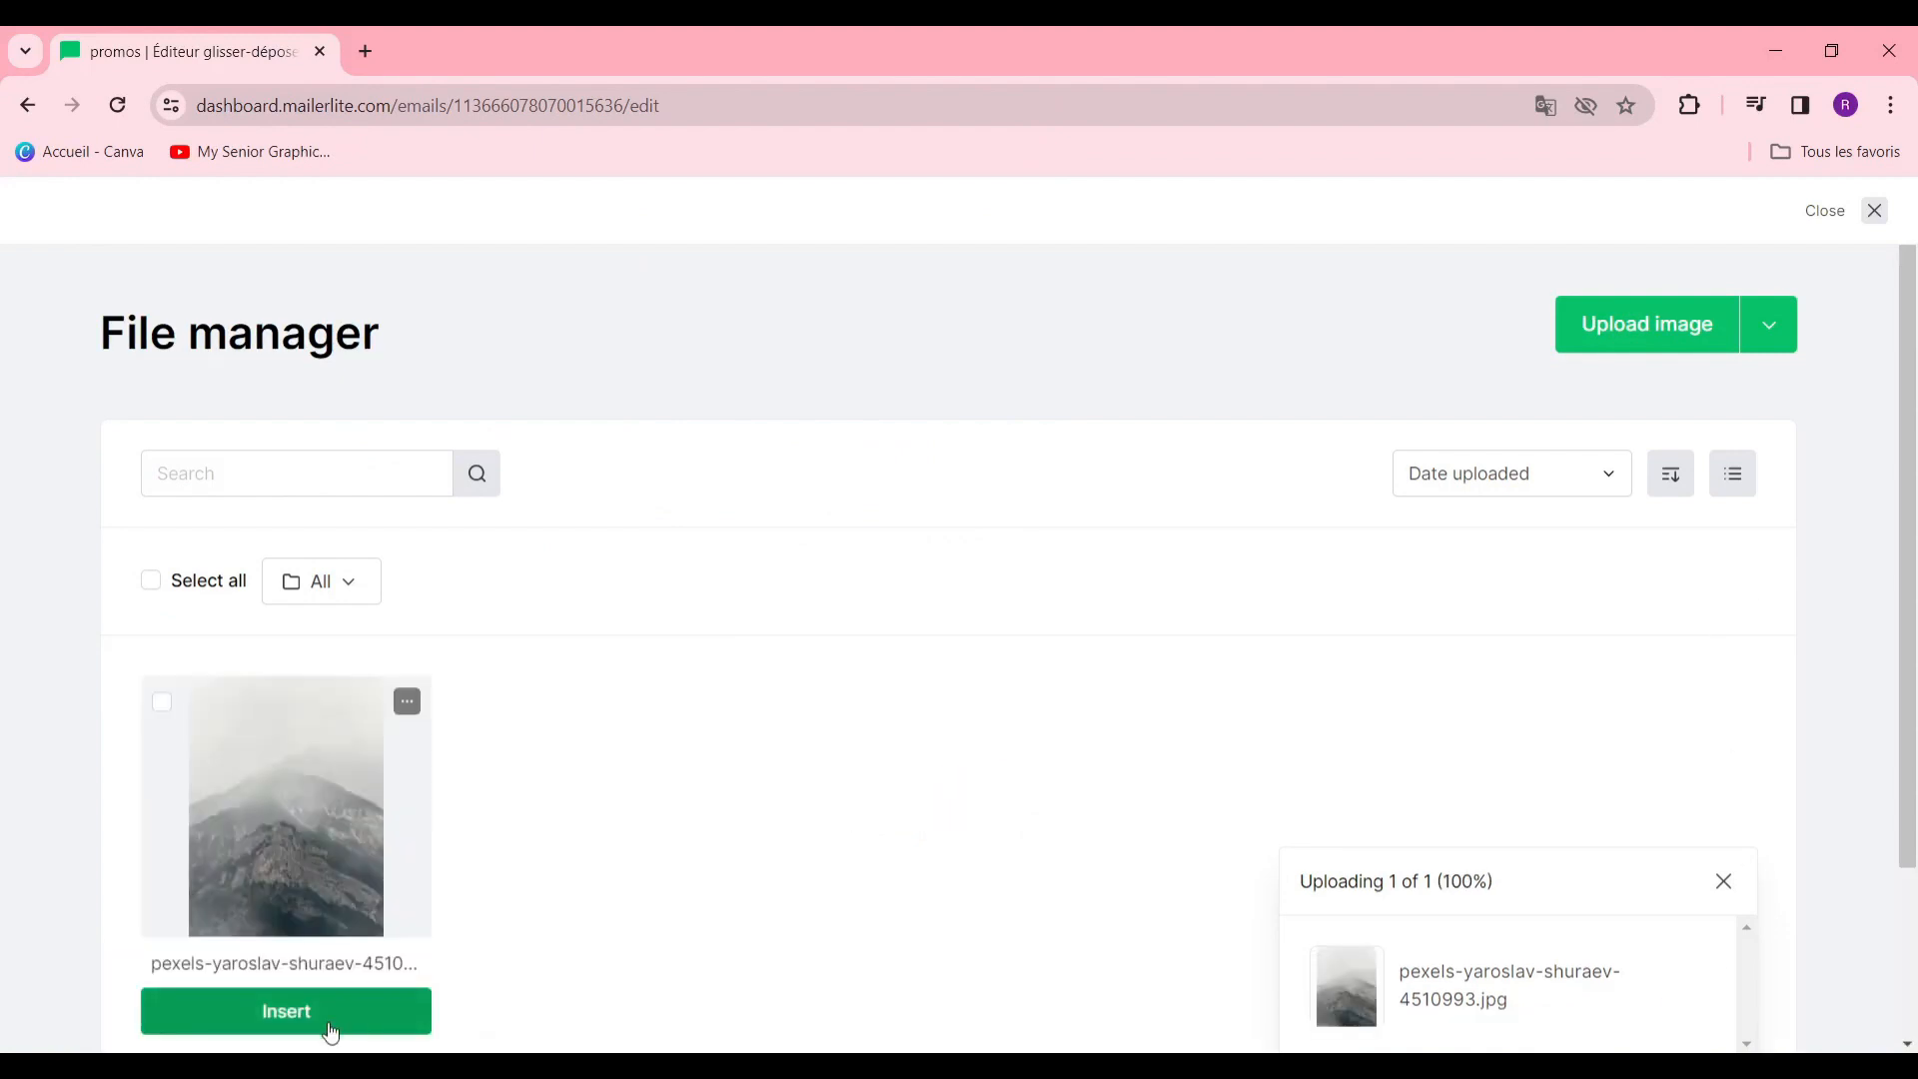
{"action": "left_click", "coordinate": [330, 1032]}
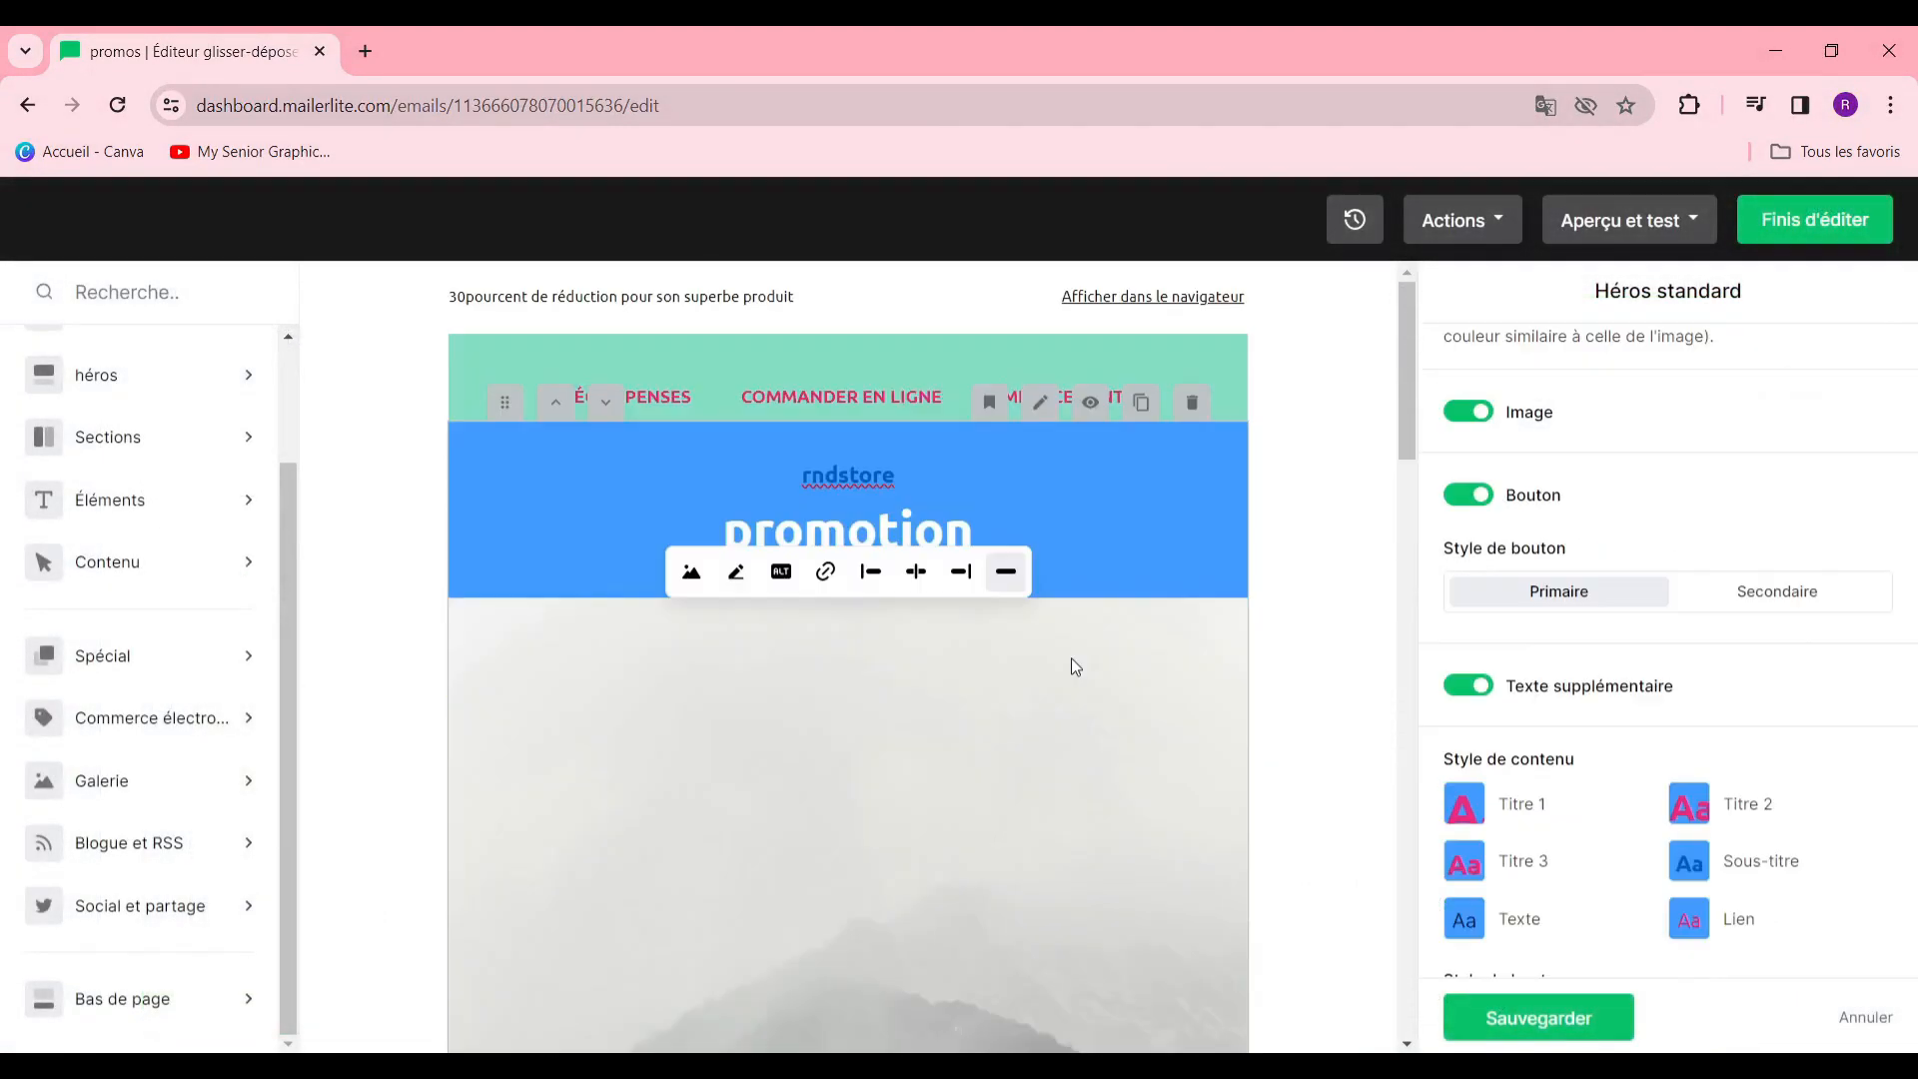
Examine the edited hero block from its navigation menu and new image down to the preorder button and text
{"action": "scroll", "coordinate": [1065, 705], "scroll_direction": "down", "scroll_amount": 10}
{"action": "scroll", "coordinate": [1068, 717], "scroll_direction": "up", "scroll_amount": 9}
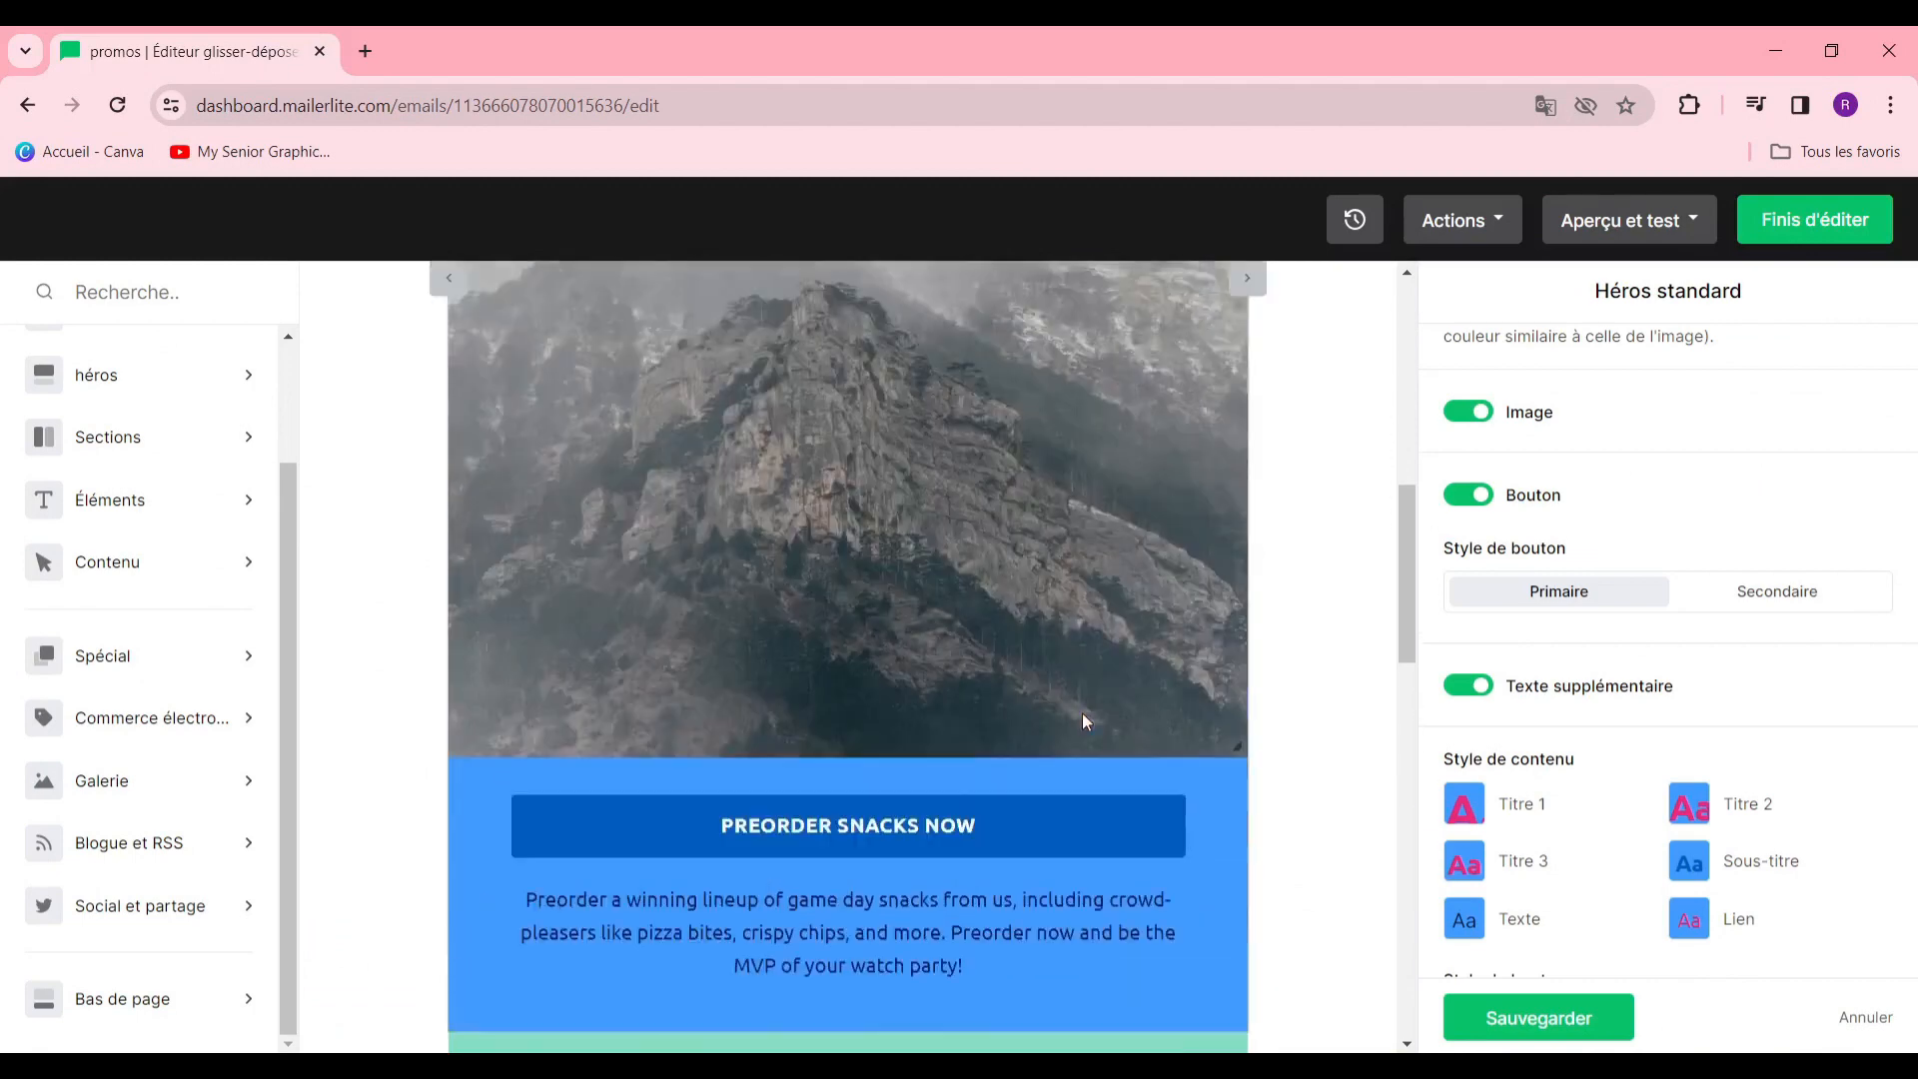
{"action": "scroll", "coordinate": [1202, 626], "scroll_direction": "up", "scroll_amount": 3}
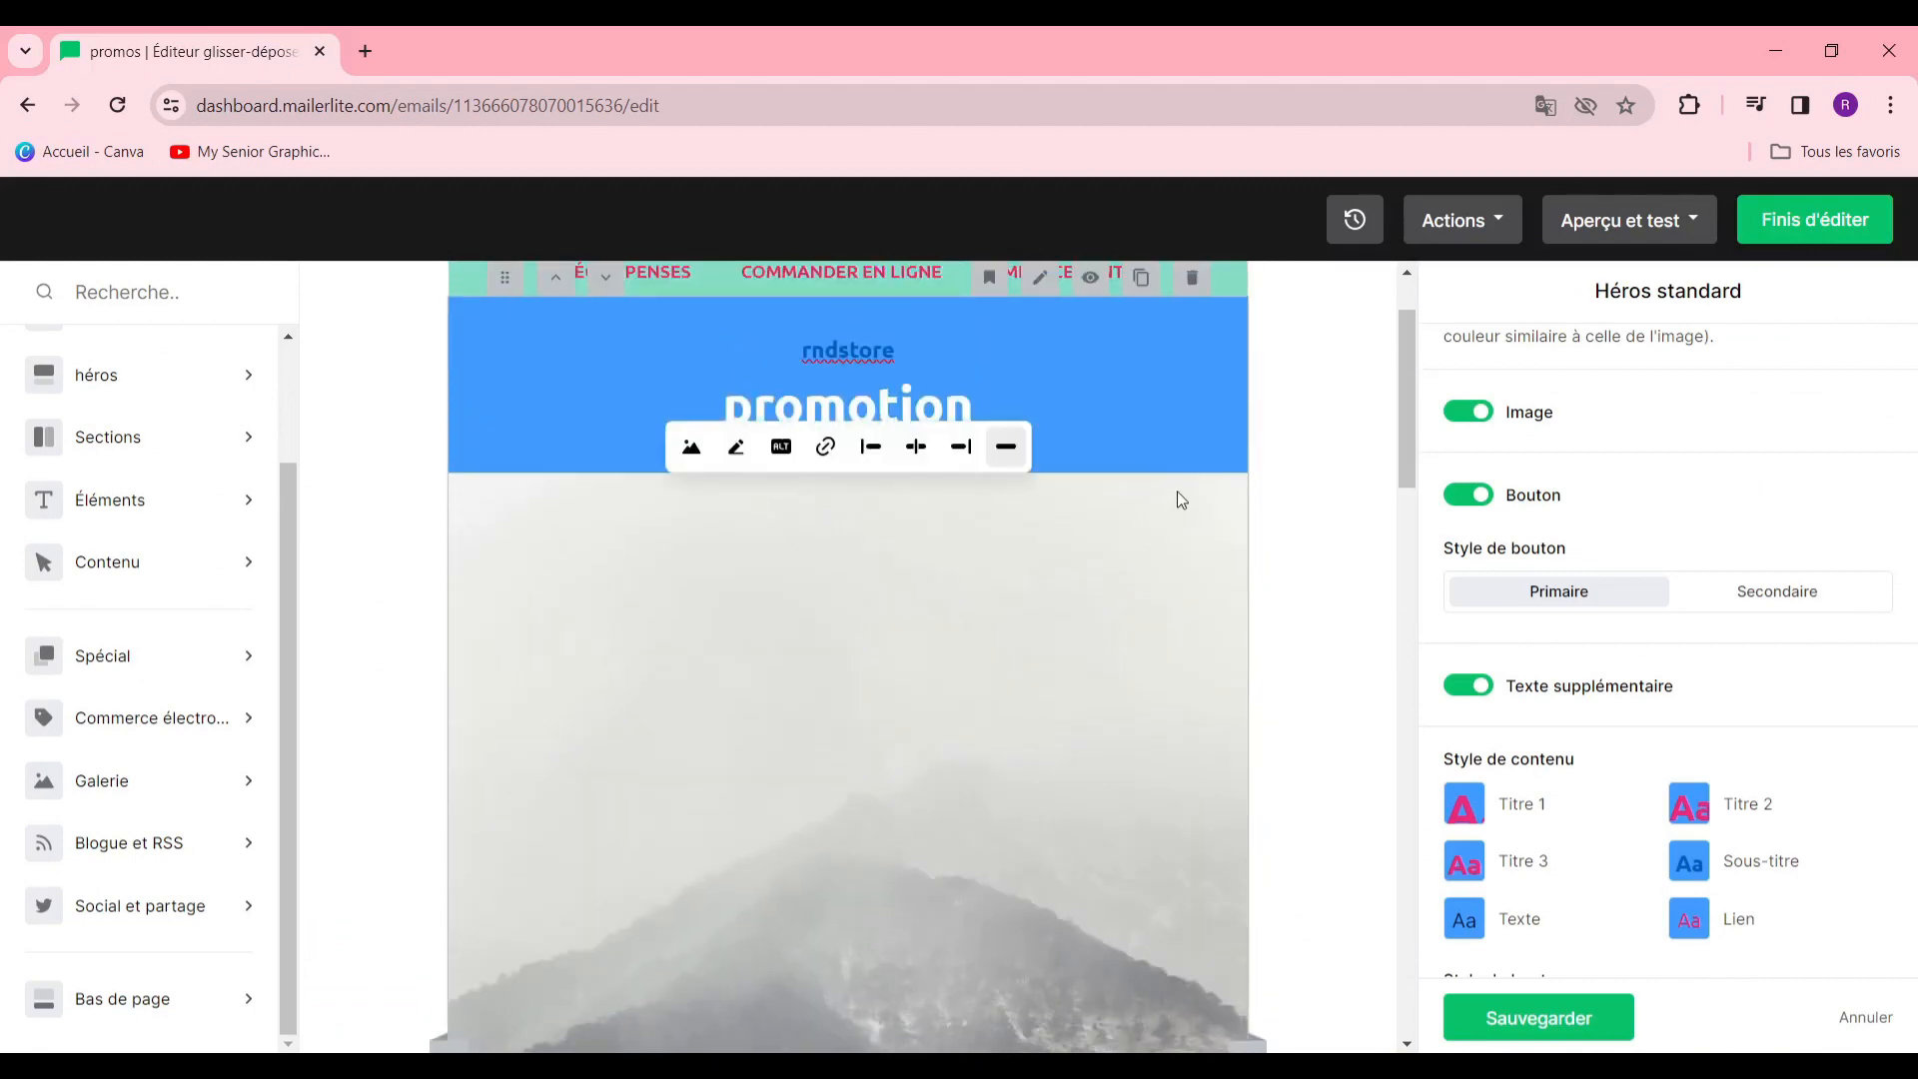
{"action": "scroll", "coordinate": [1130, 899], "scroll_direction": "down", "scroll_amount": 4}
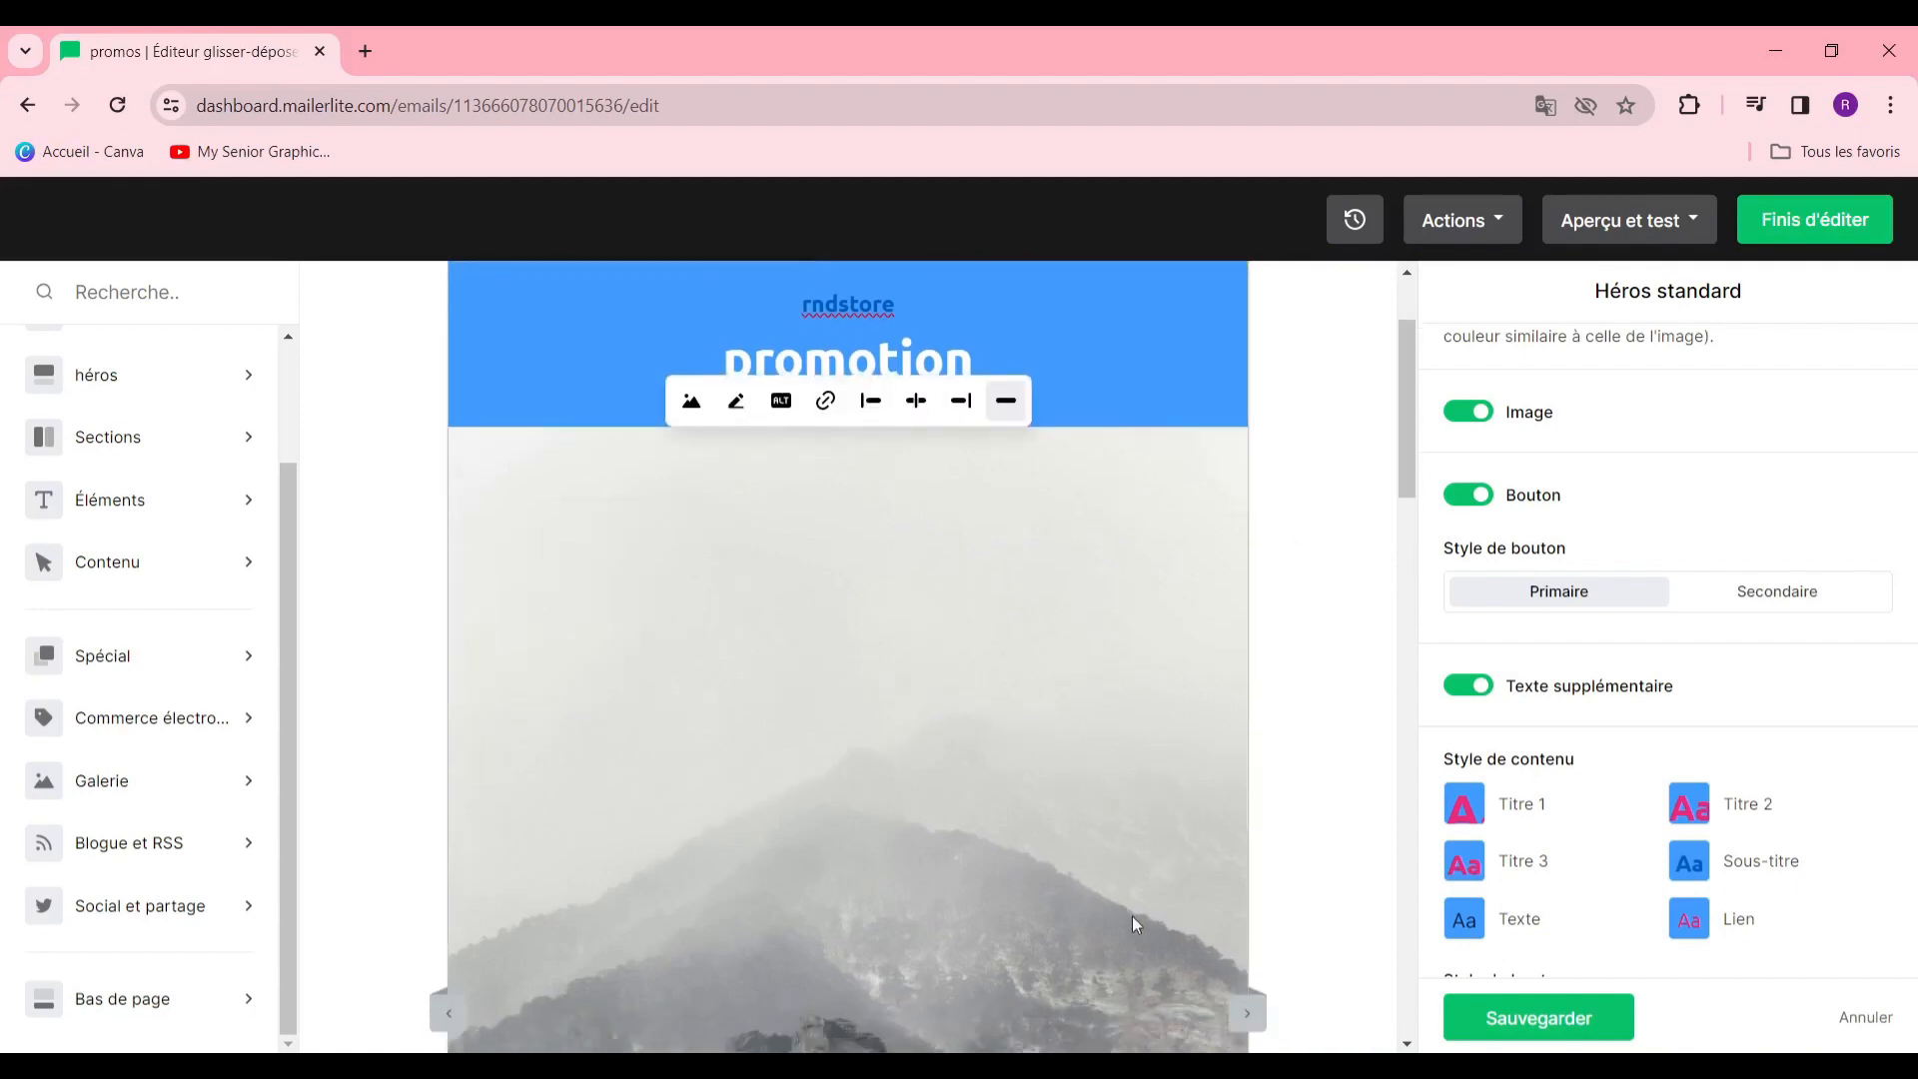
{"action": "scroll", "coordinate": [1150, 783], "scroll_direction": "up", "scroll_amount": 5}
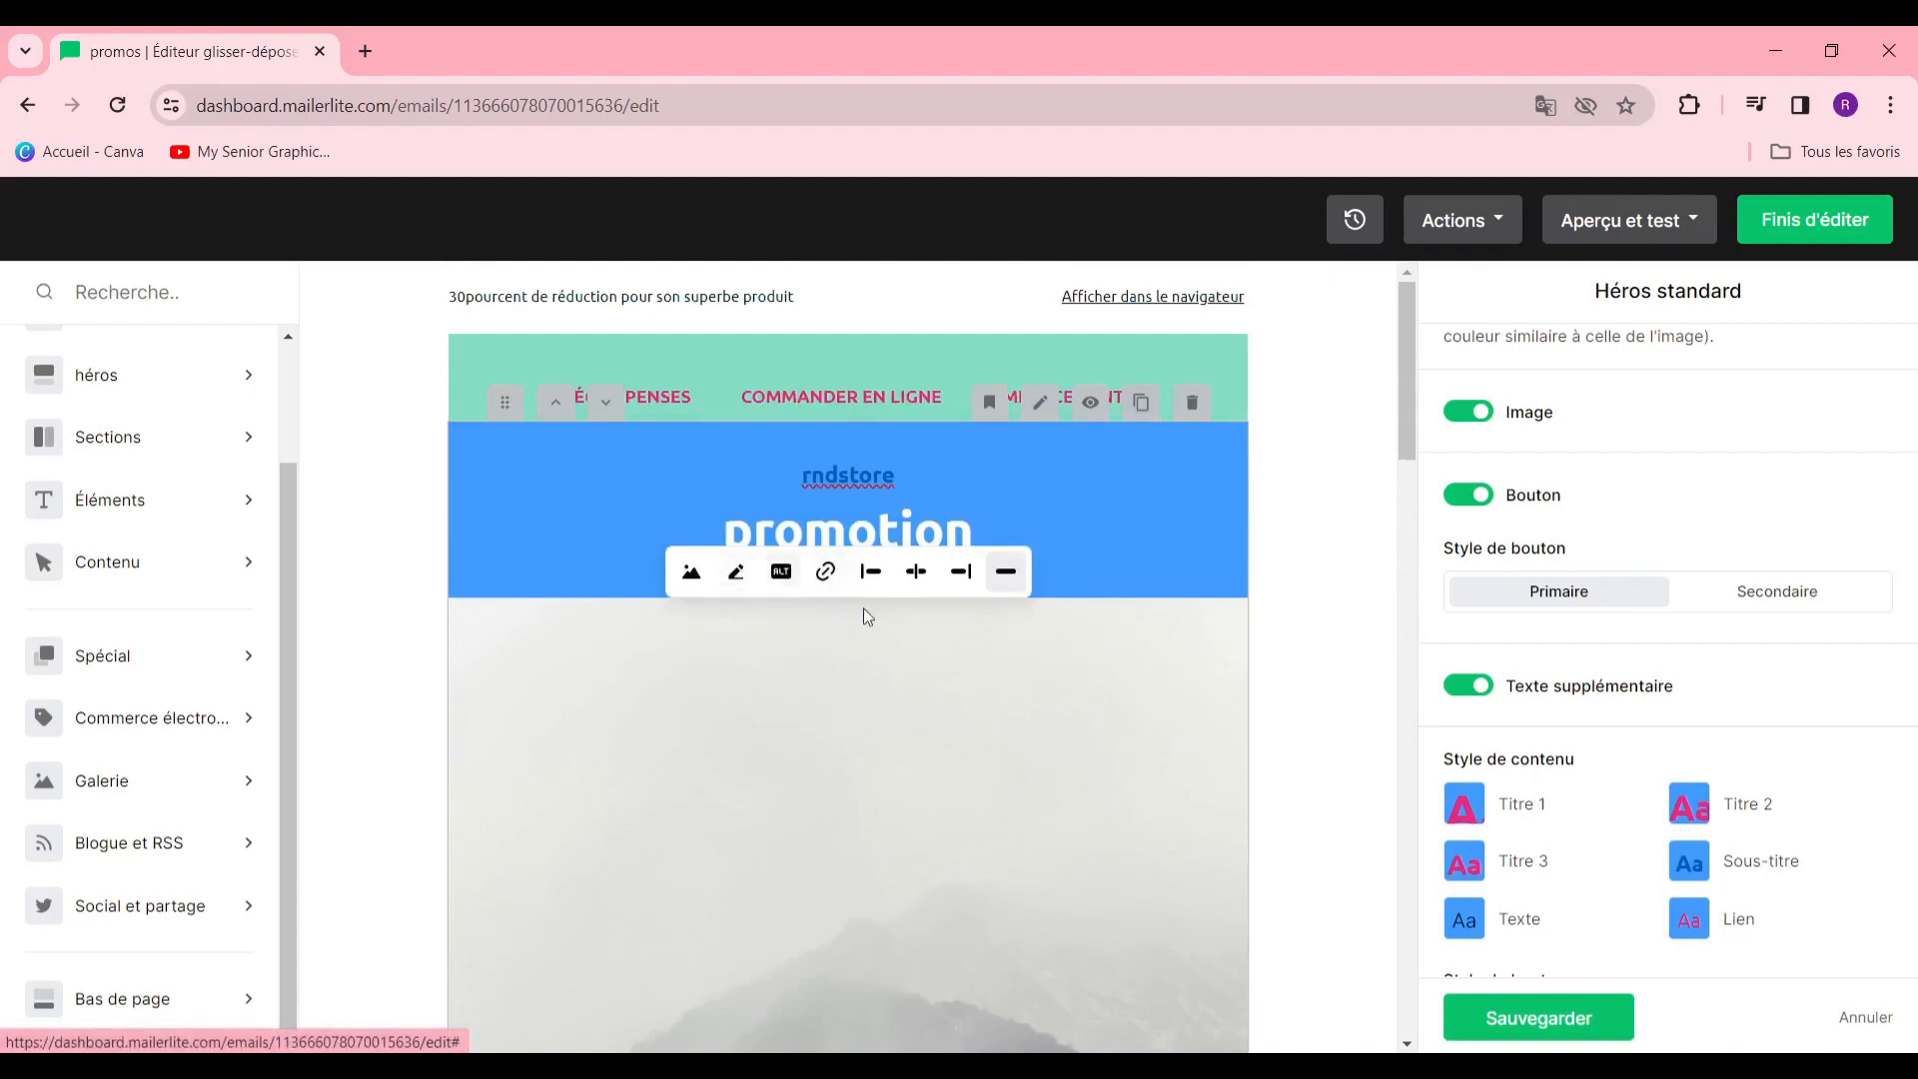
{"action": "scroll", "coordinate": [867, 616], "scroll_direction": "down", "scroll_amount": 10}
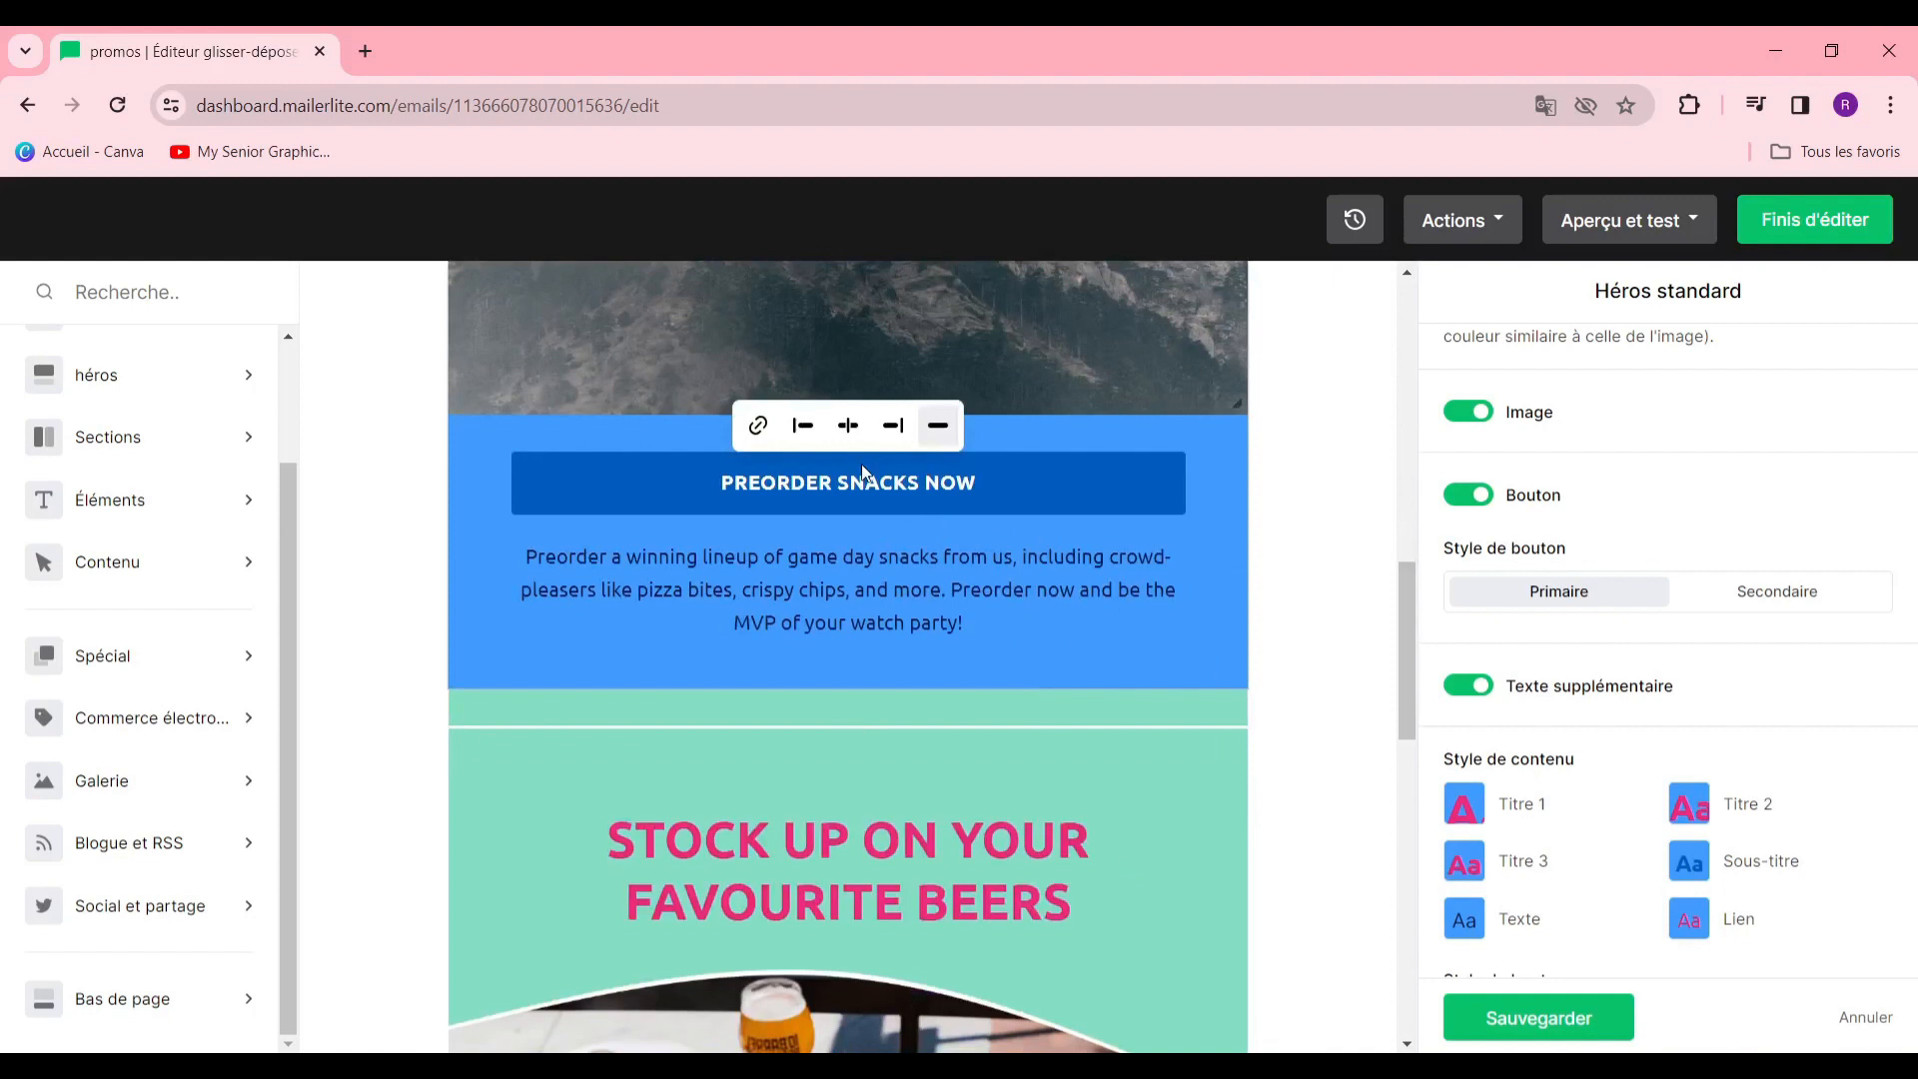
Examine the link settings of the hero's preorder button, including the URL field and new-tab option
{"action": "left_click", "coordinate": [758, 426]}
{"action": "left_click", "coordinate": [856, 486]}
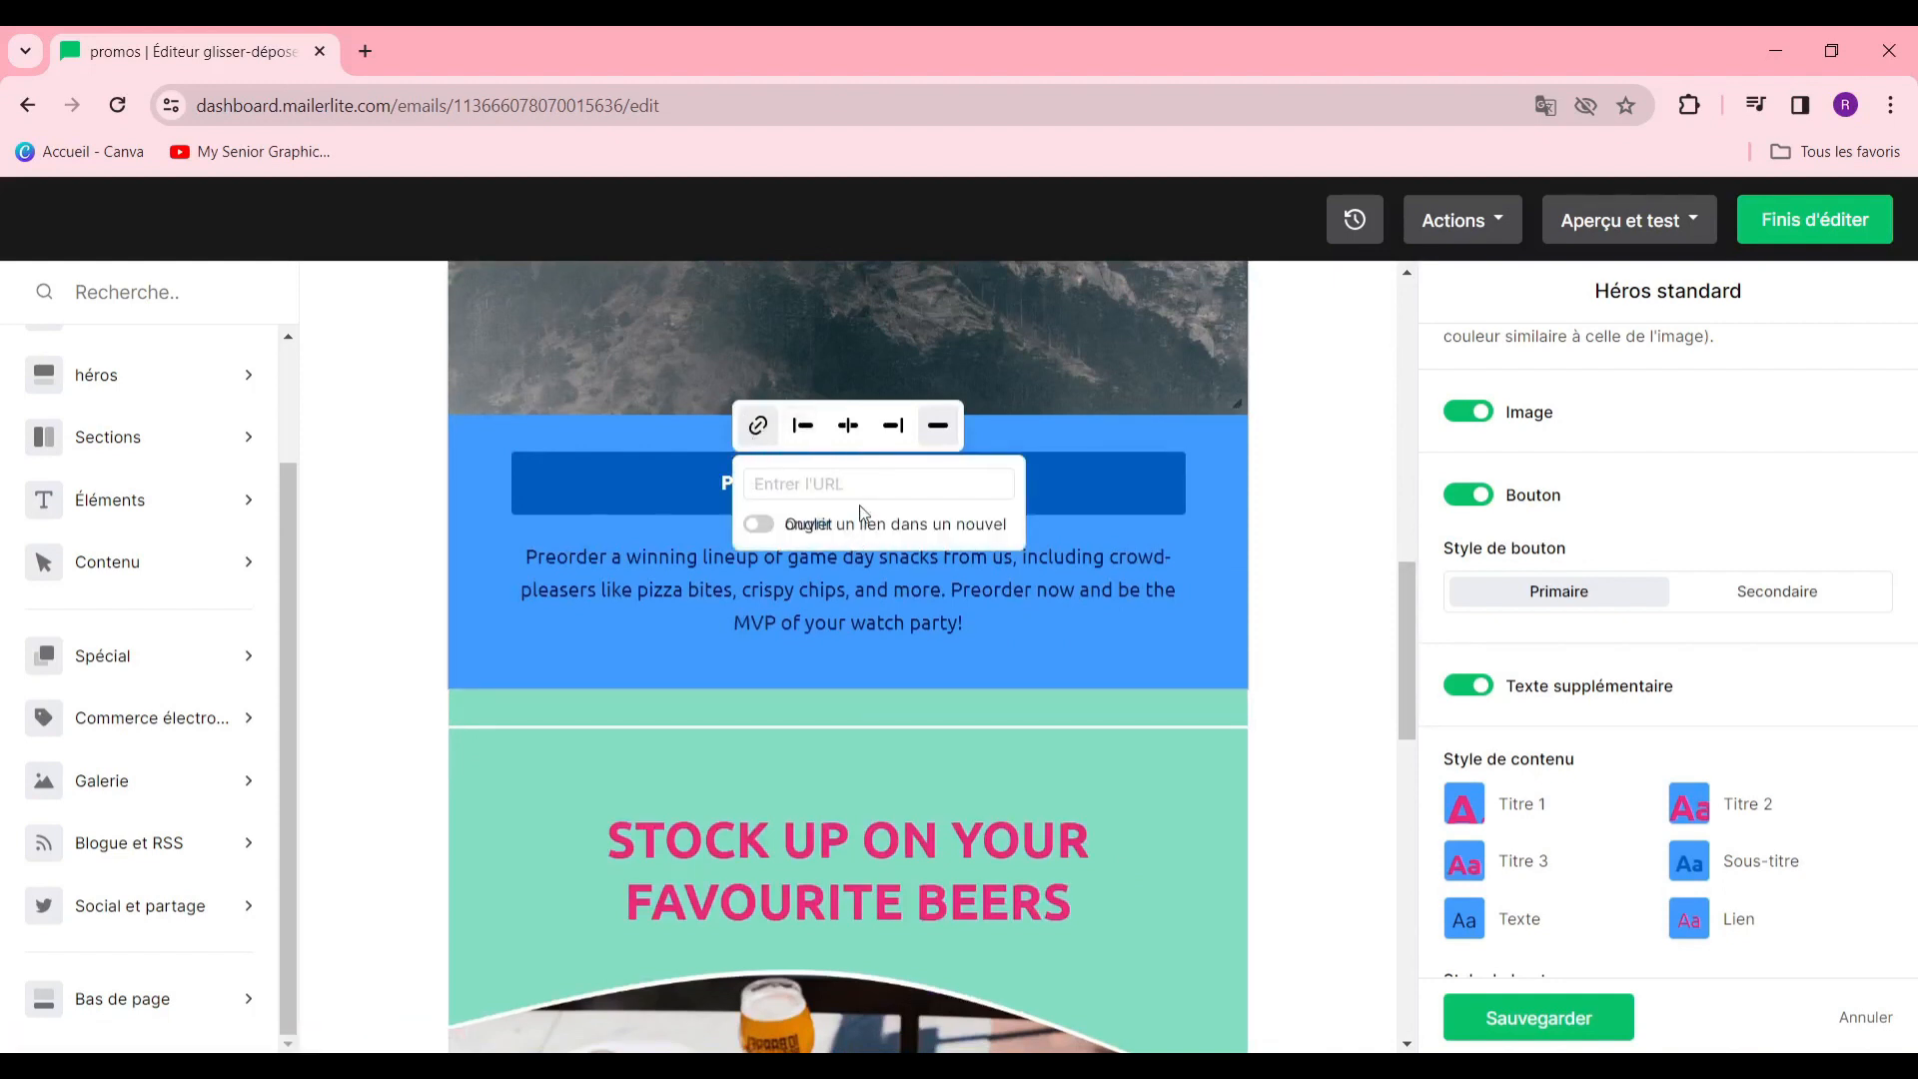
{"action": "left_click", "coordinate": [1138, 531]}
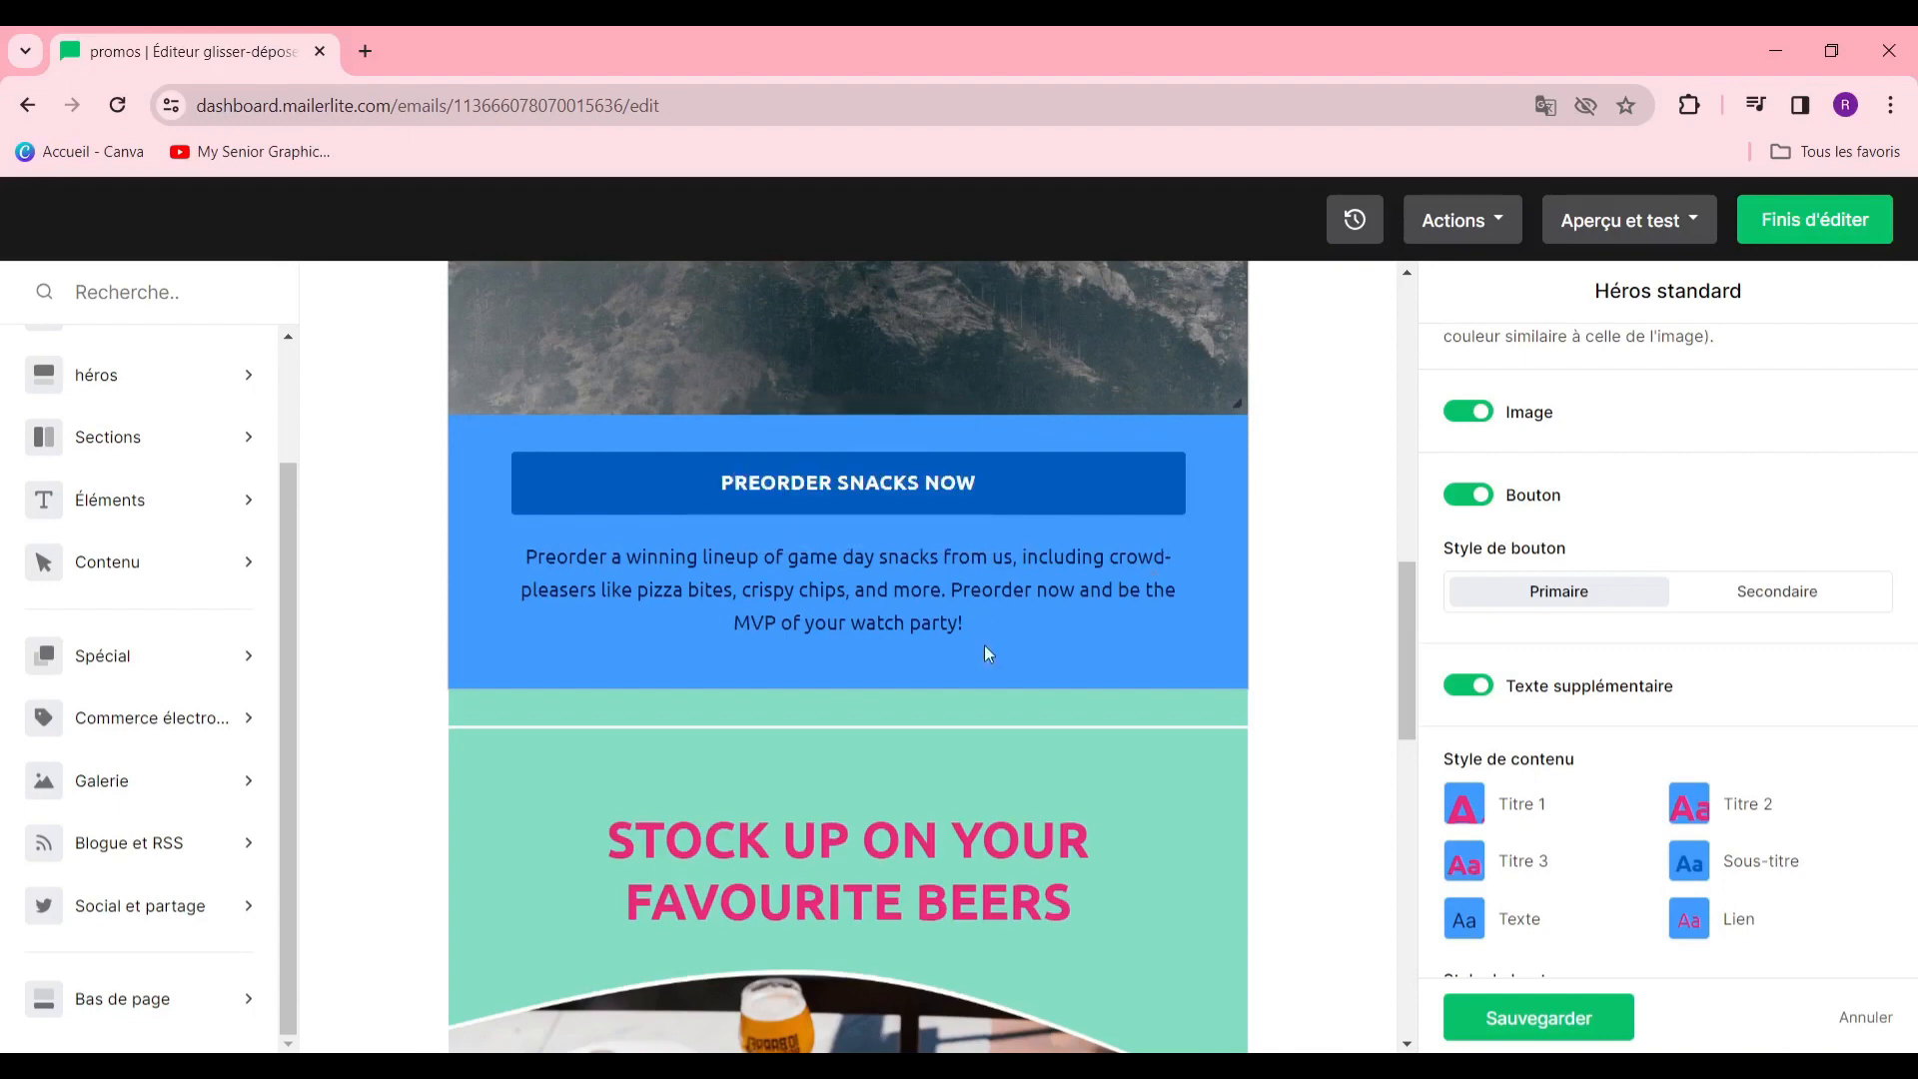
{"action": "mouse_move", "coordinate": [954, 510]}
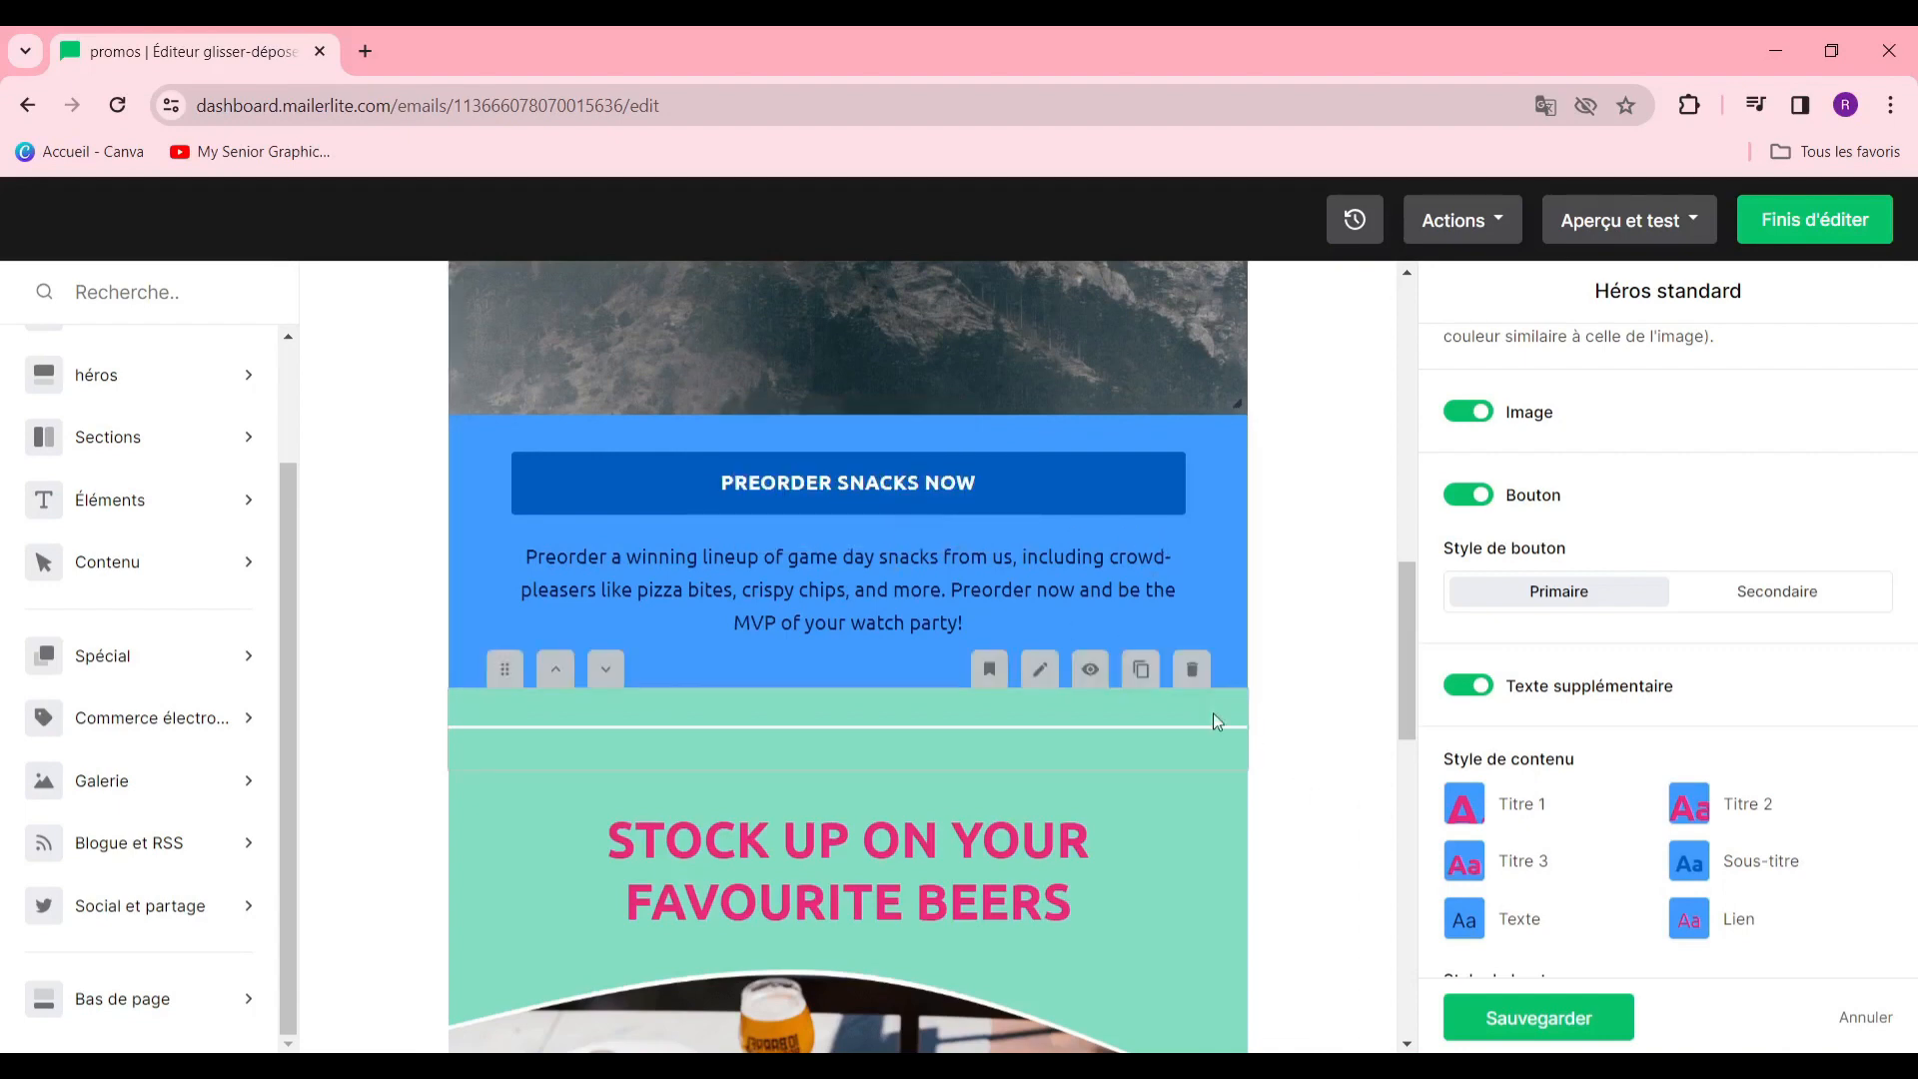
{"action": "scroll", "coordinate": [920, 604], "scroll_direction": "down", "scroll_amount": 5}
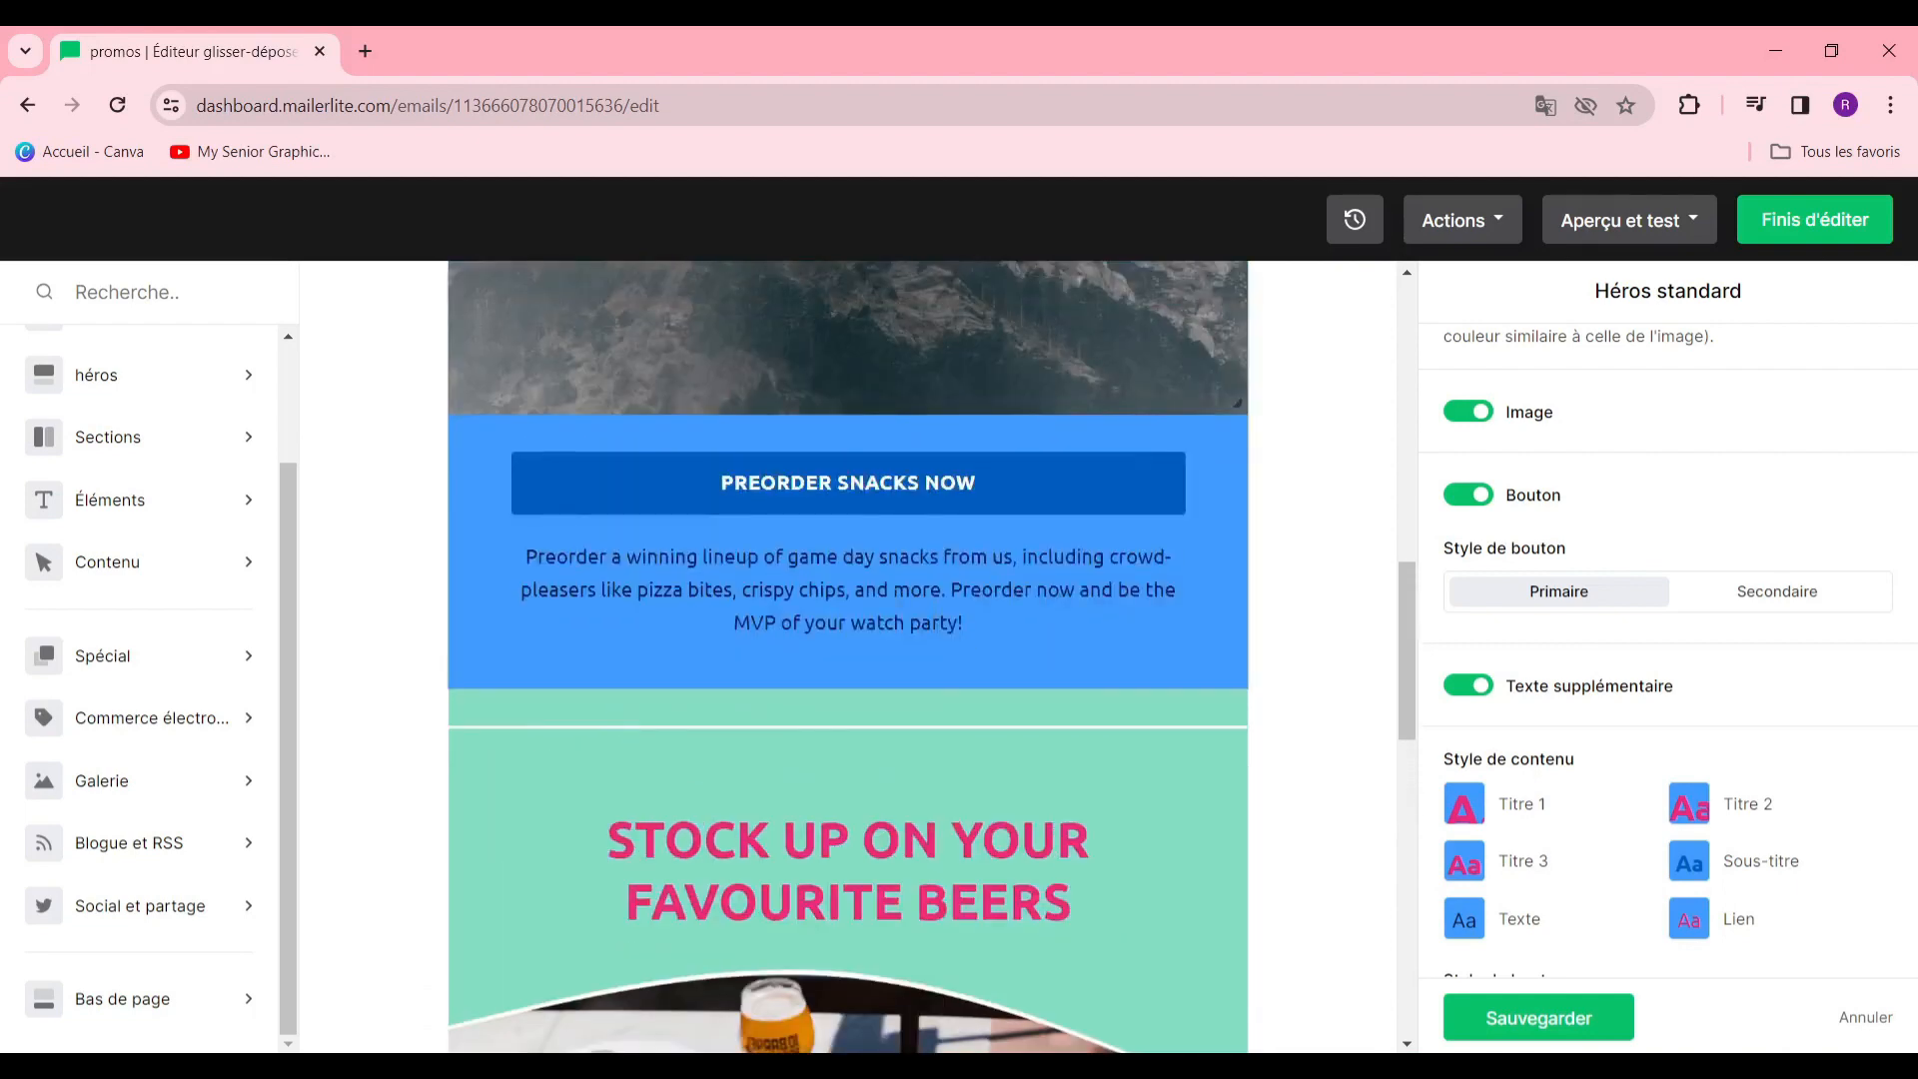
Replace the hero button's "PREORDER SNACKS NOW" label with "en savoir plus"
{"action": "triple_click", "coordinate": [848, 482]}
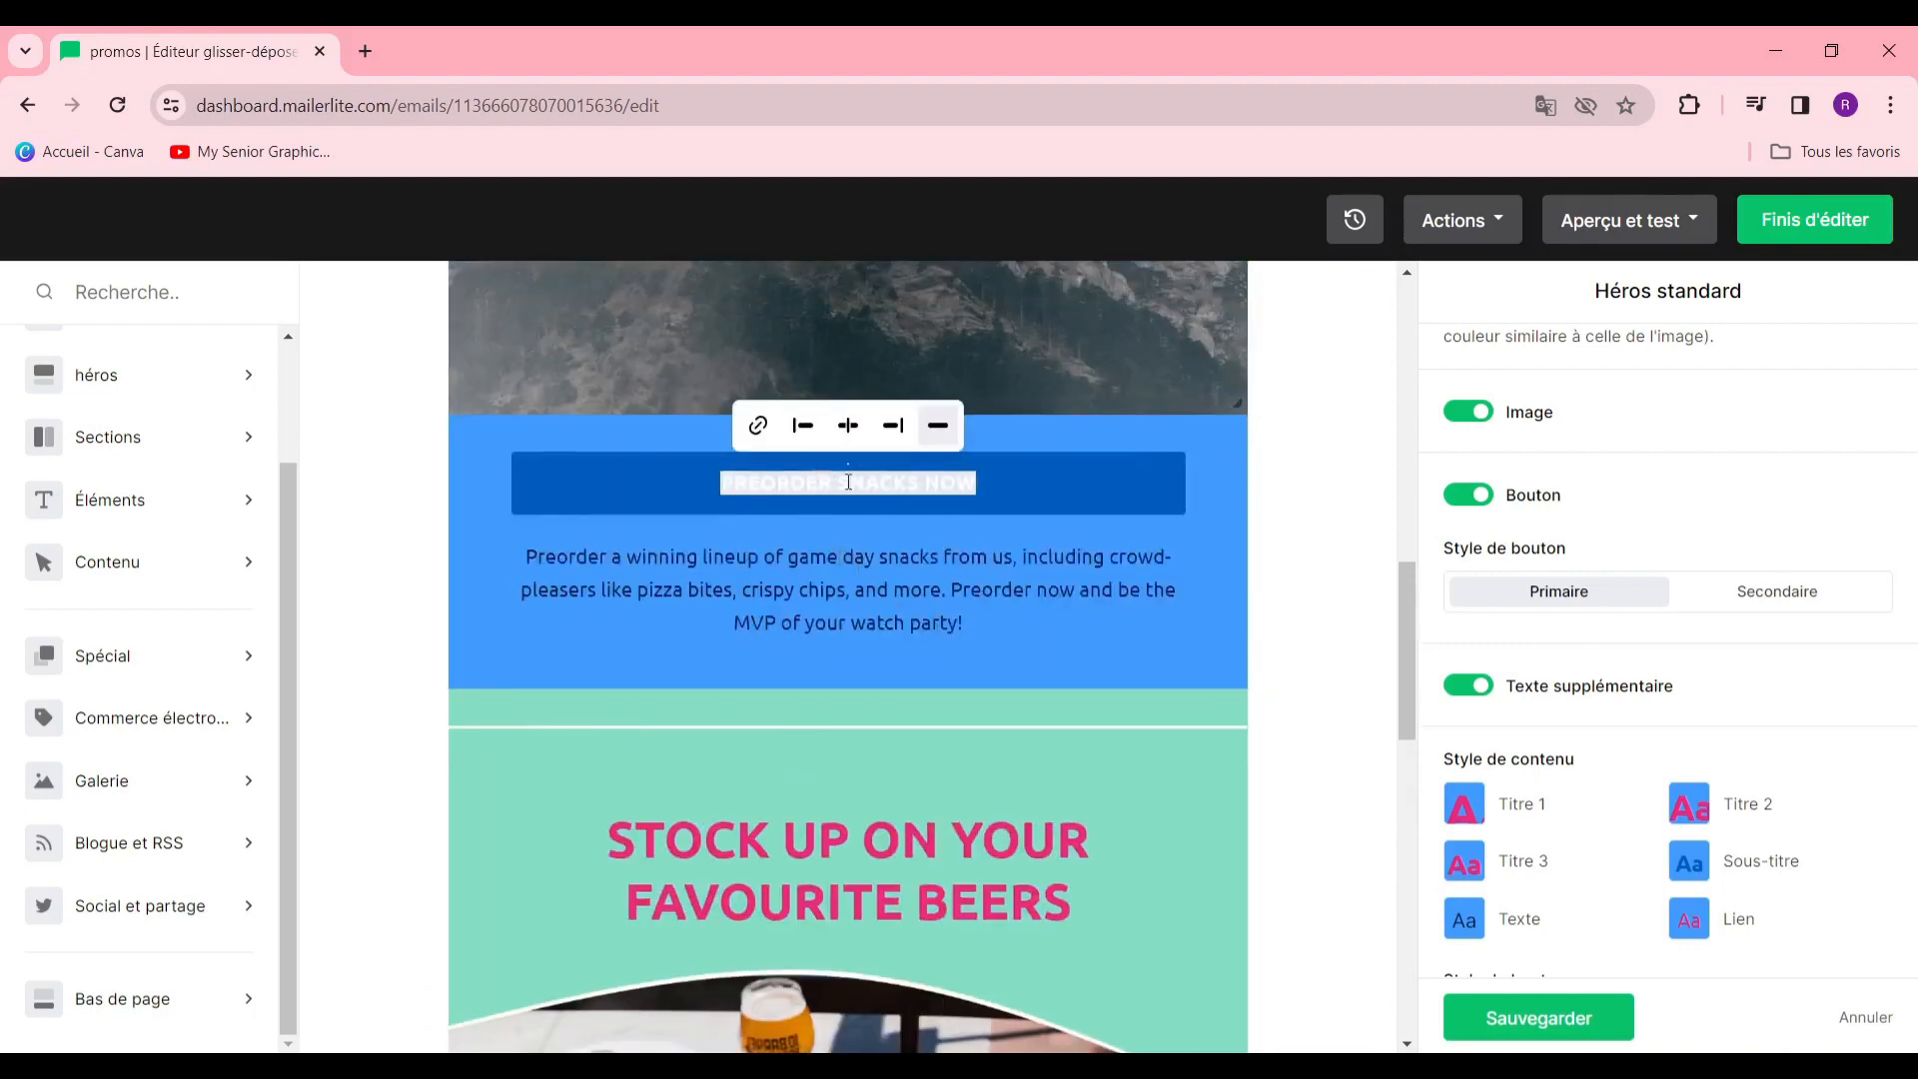
{"action": "type", "text": "en sa"}
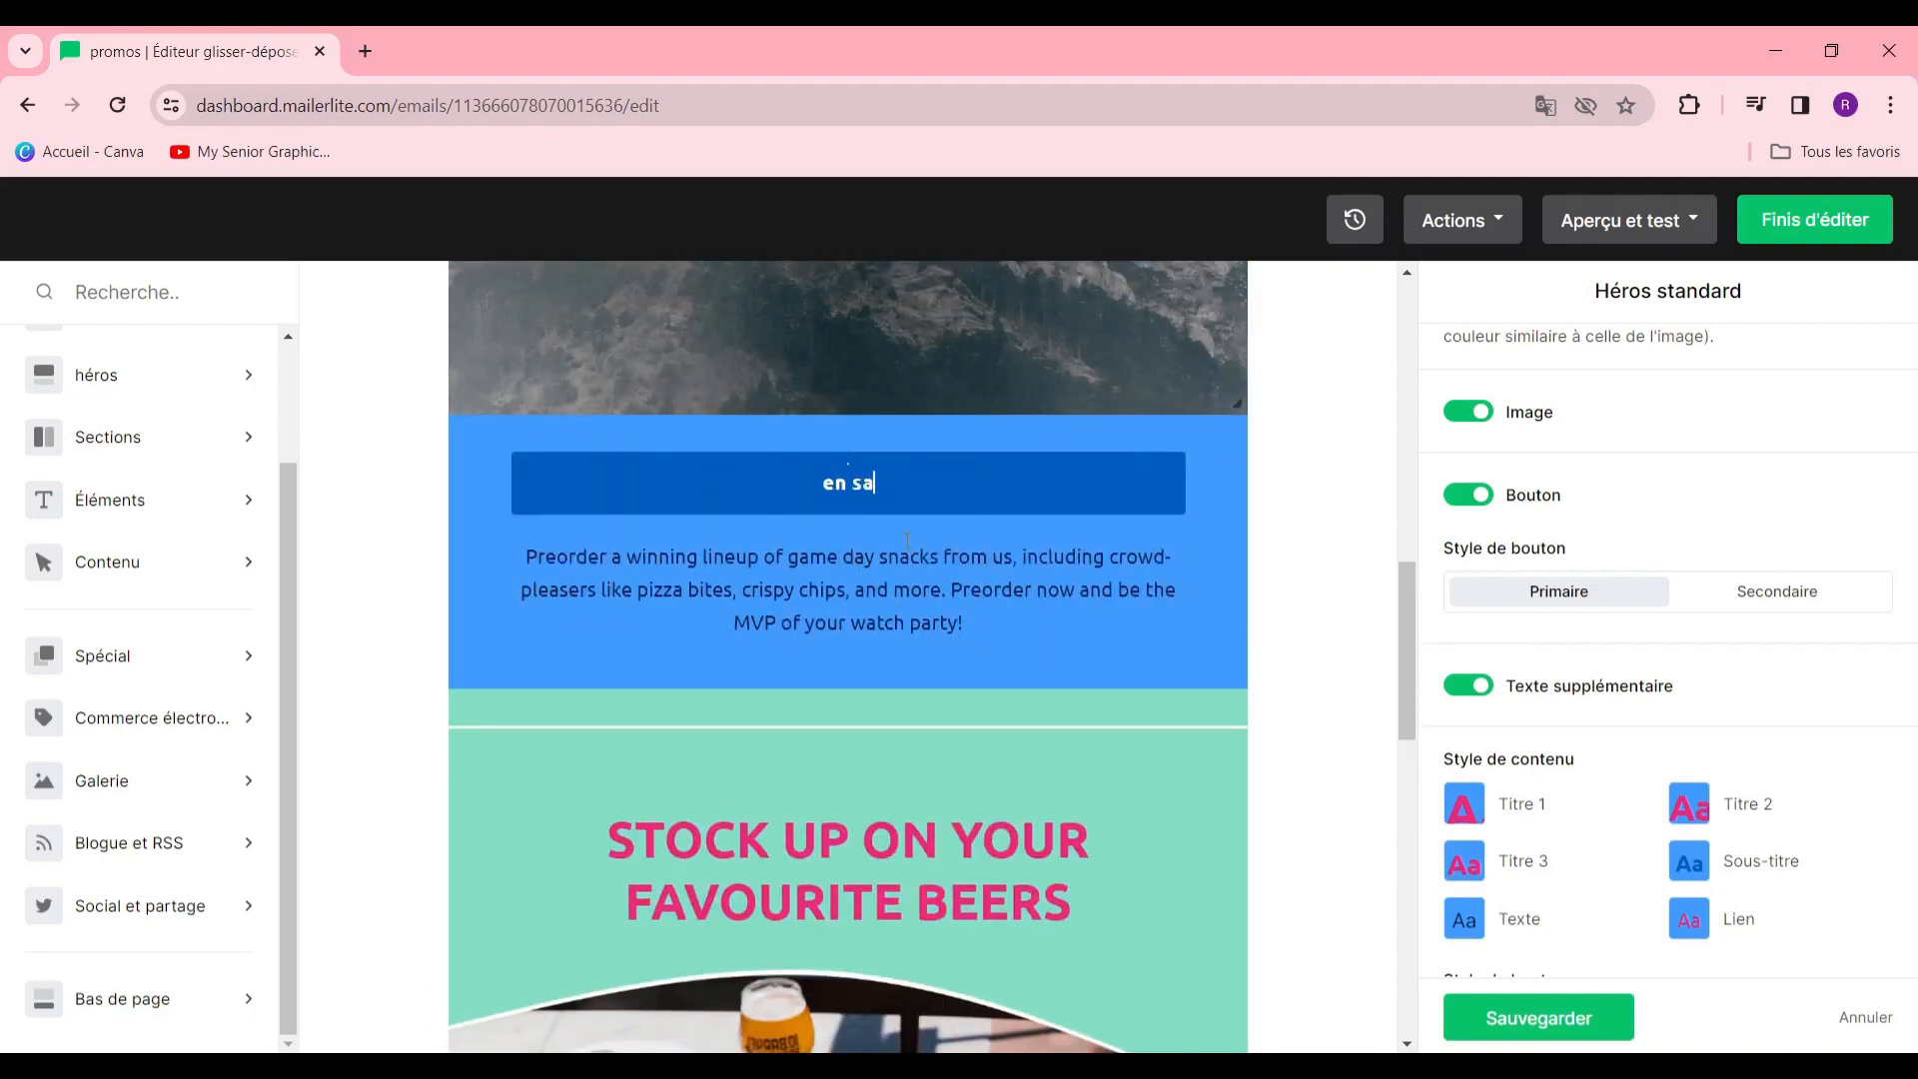
{"action": "type", "text": "voir plus"}
{"action": "scroll", "coordinate": [1102, 640], "scroll_direction": "up", "scroll_amount": 3}
{"action": "scroll", "coordinate": [1102, 640], "scroll_direction": "up", "scroll_amount": 10}
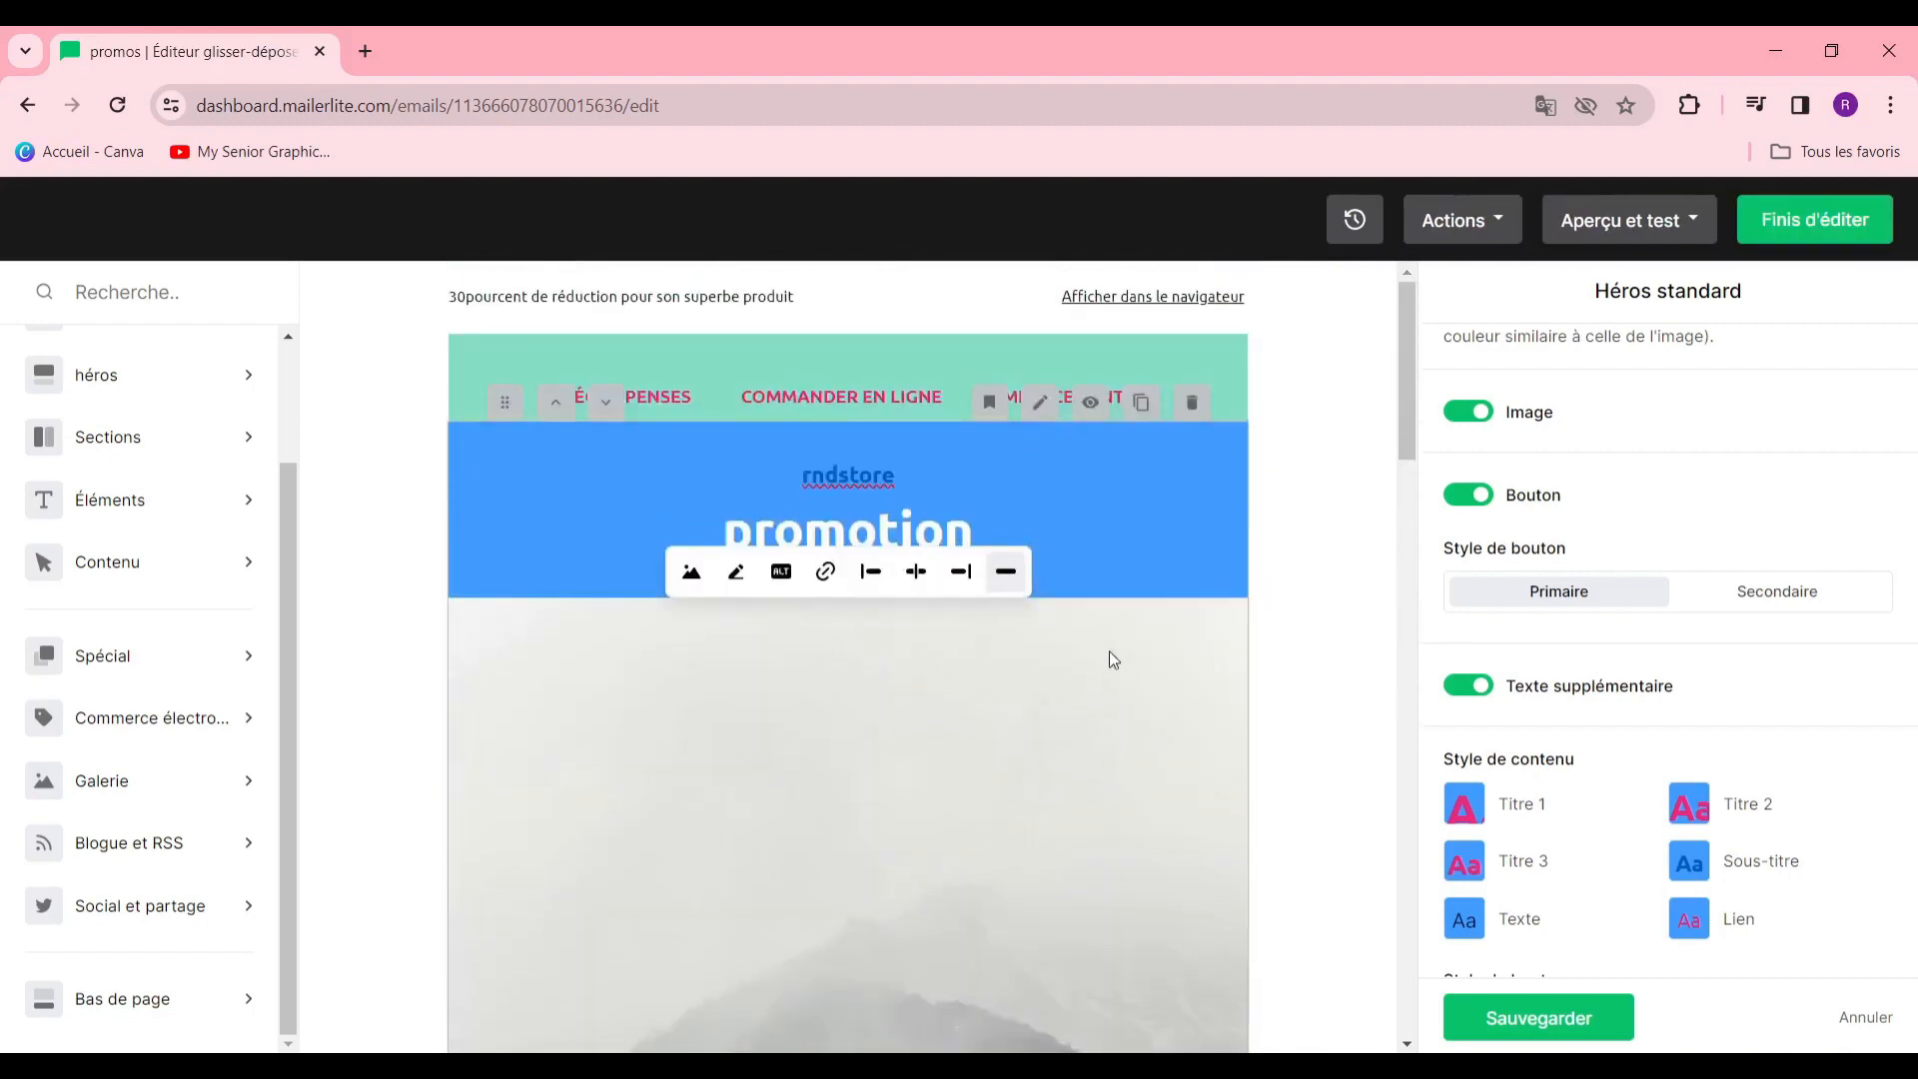
{"action": "scroll", "coordinate": [1141, 647], "scroll_direction": "down", "scroll_amount": 8}
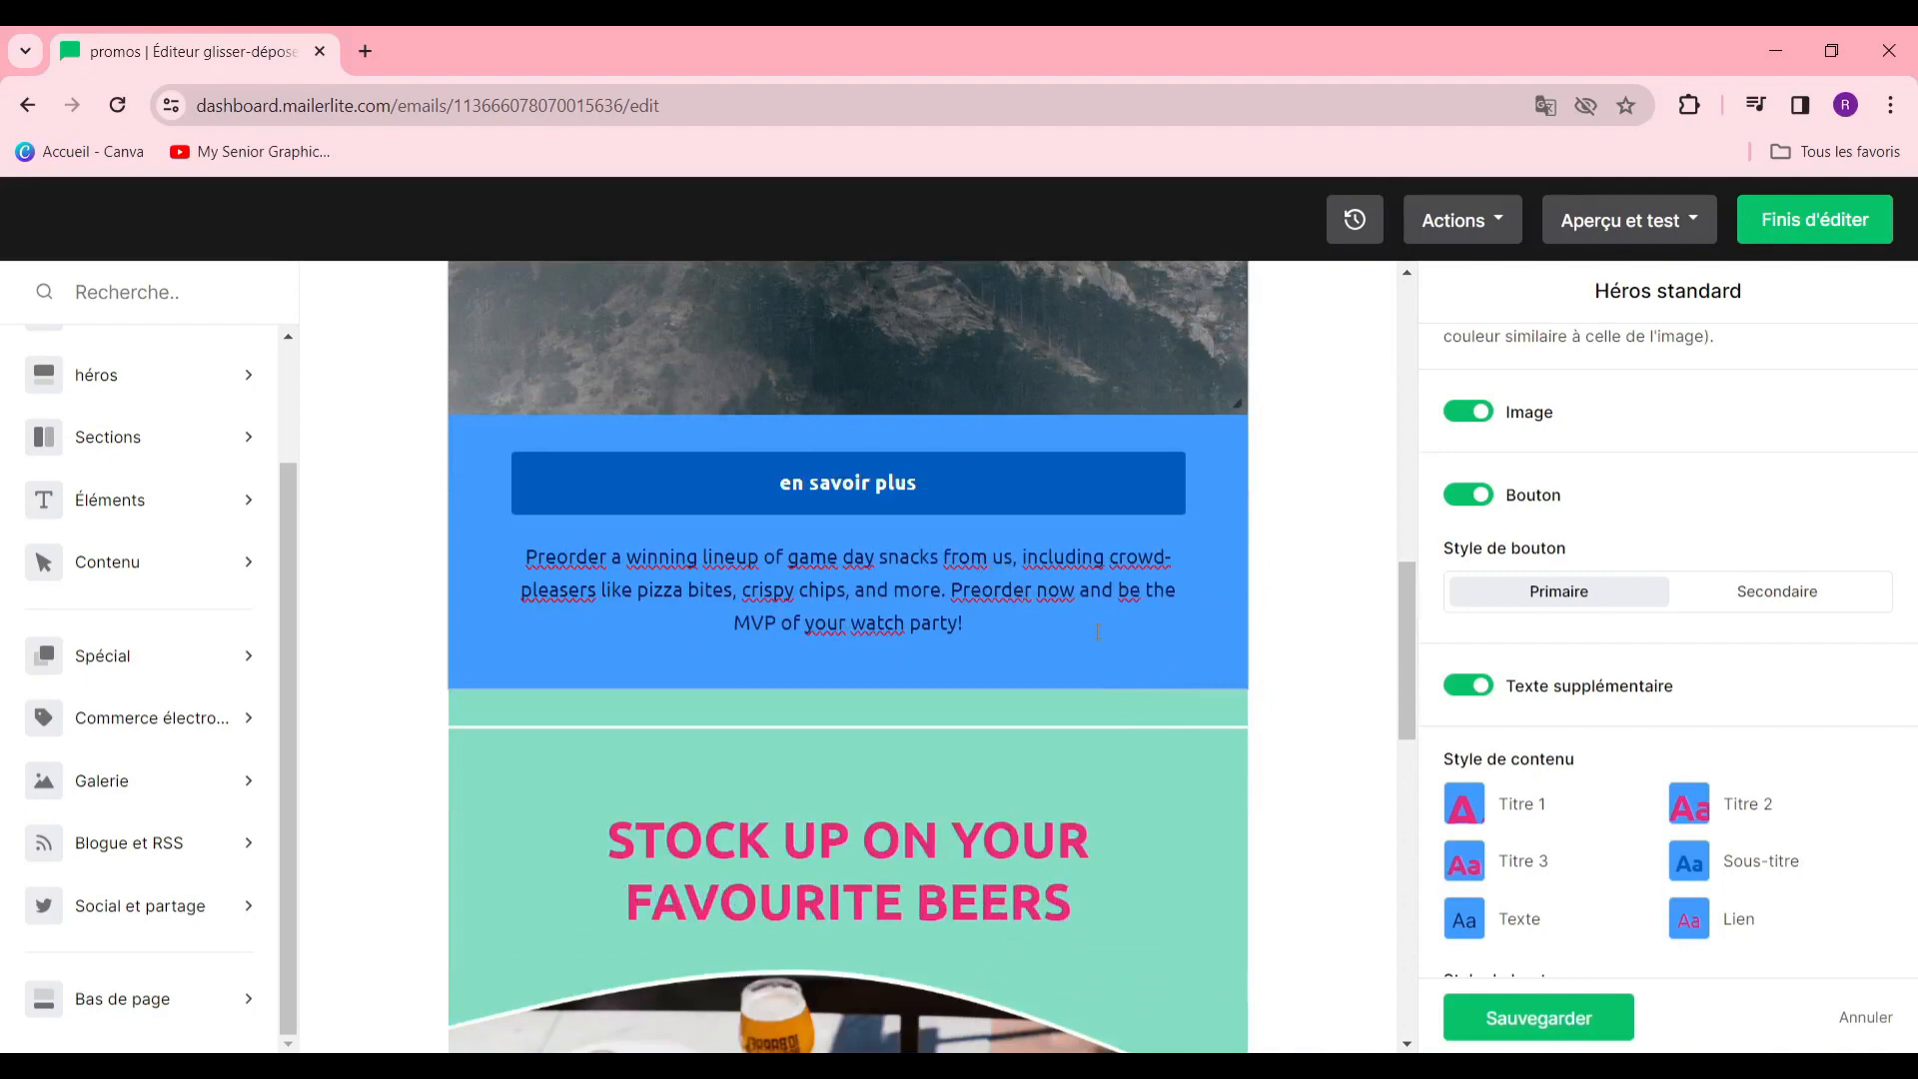
{"action": "scroll", "coordinate": [1068, 656], "scroll_direction": "down", "scroll_amount": 3}
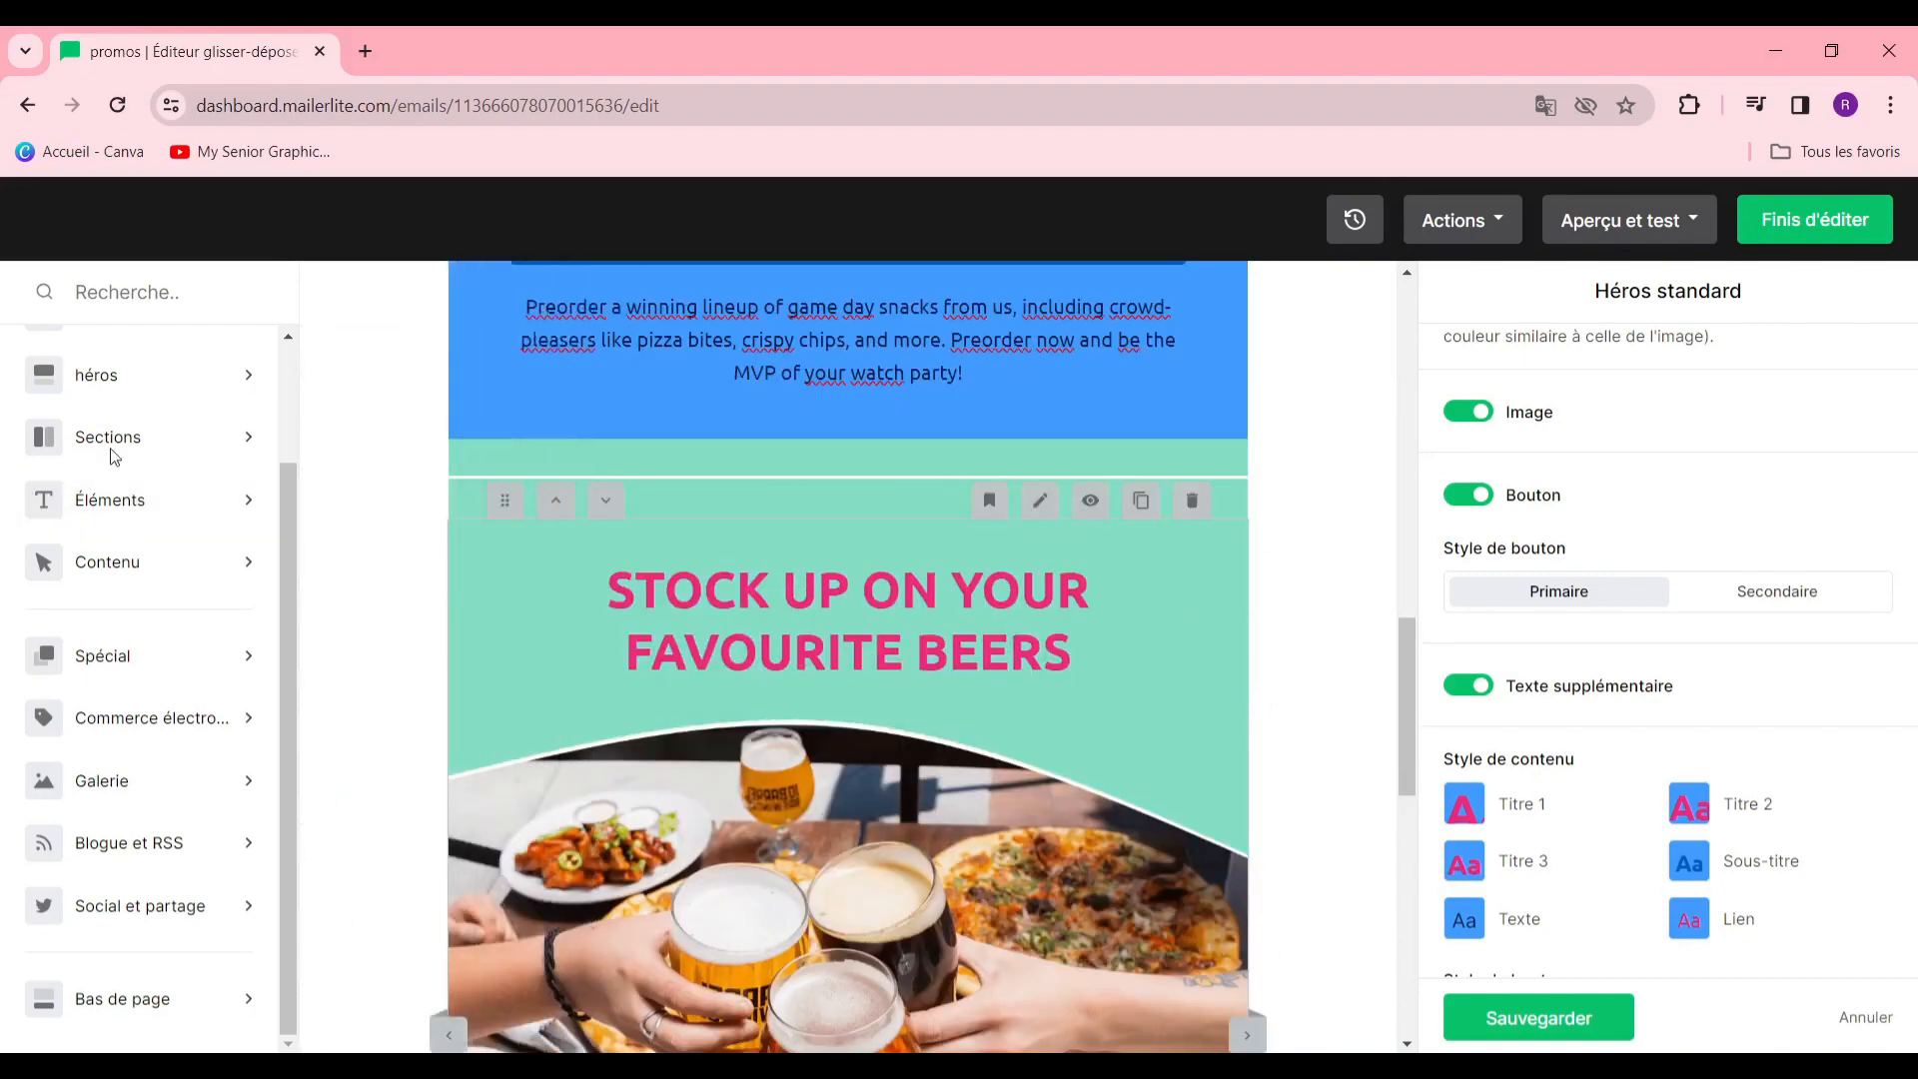
Review the available navigation blocks, from the plain logo to the logo with button, social links or text
{"action": "scroll", "coordinate": [284, 645], "scroll_direction": "up", "scroll_amount": 2}
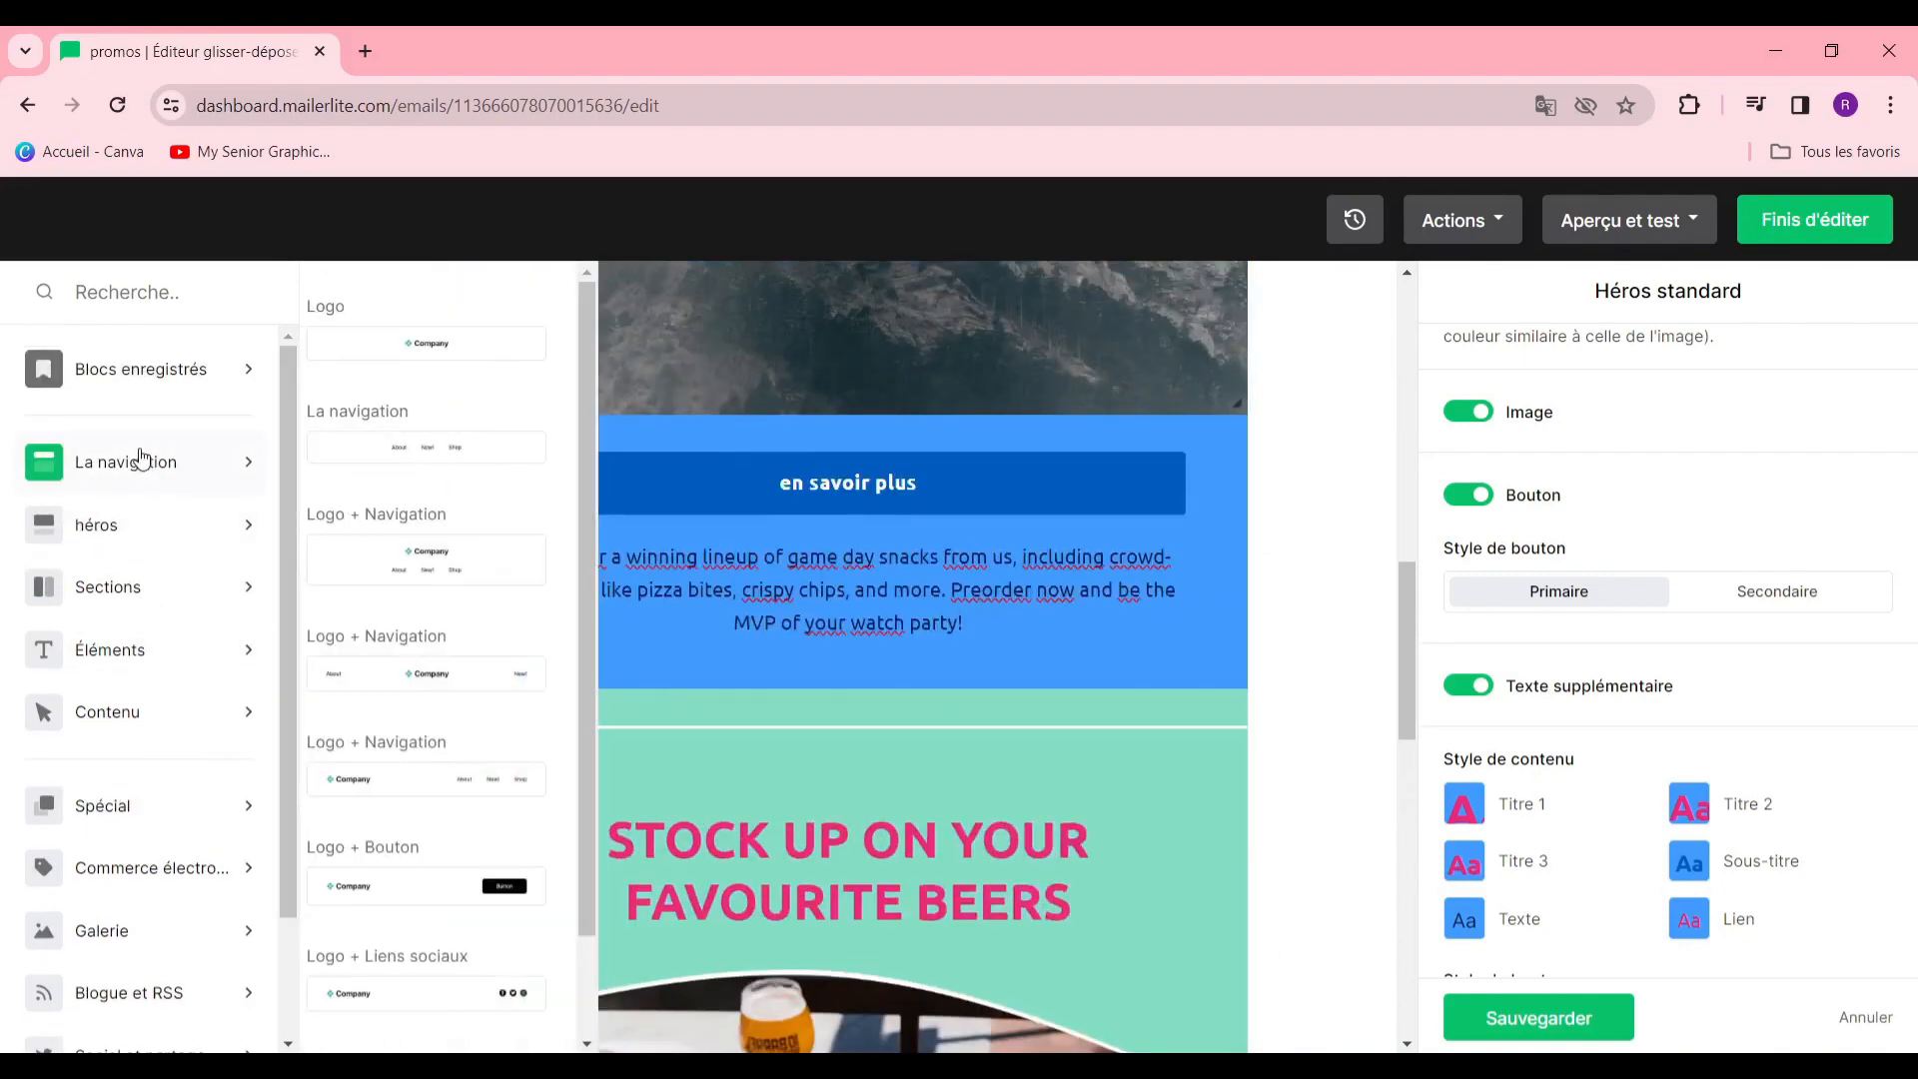
{"action": "left_click", "coordinate": [141, 457]}
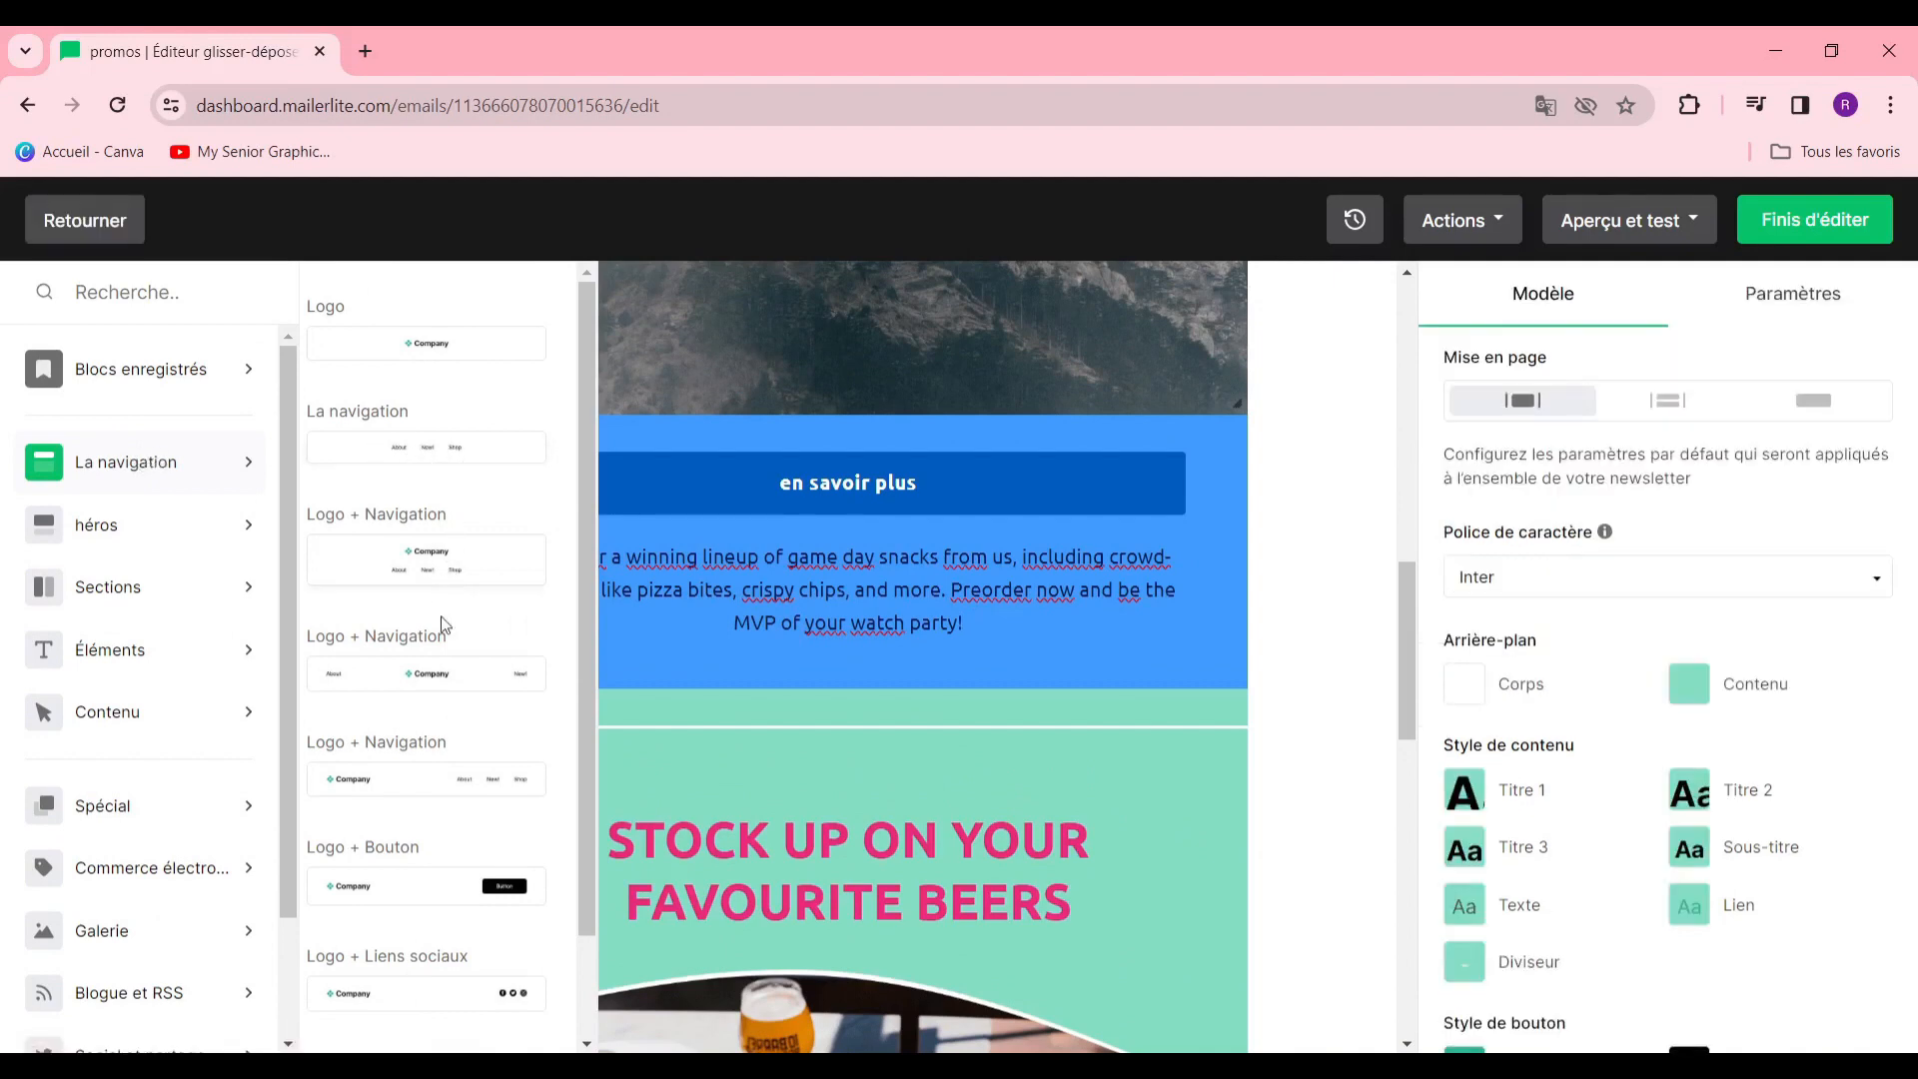
{"action": "scroll", "coordinate": [444, 844], "scroll_direction": "down", "scroll_amount": 1}
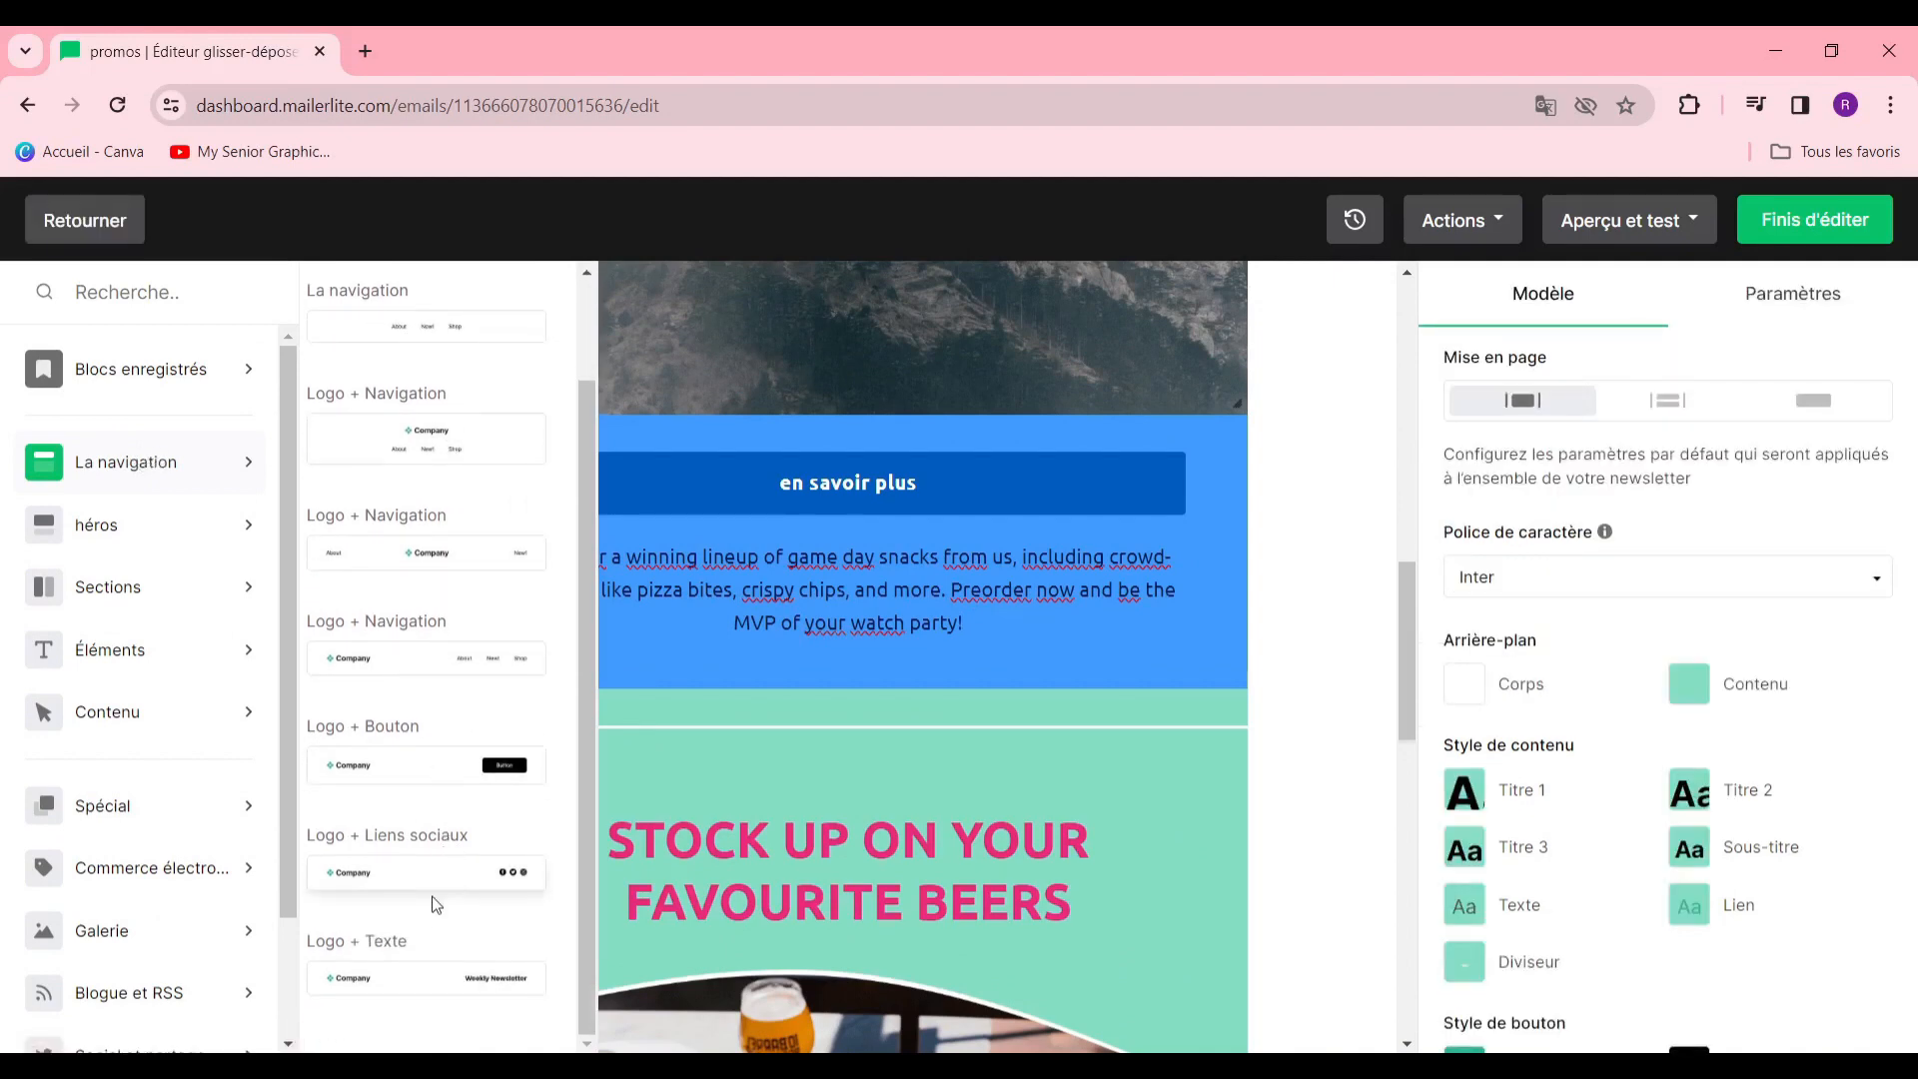
{"action": "scroll", "coordinate": [432, 863], "scroll_direction": "down", "scroll_amount": 8}
{"action": "scroll", "coordinate": [431, 858], "scroll_direction": "down", "scroll_amount": 3}
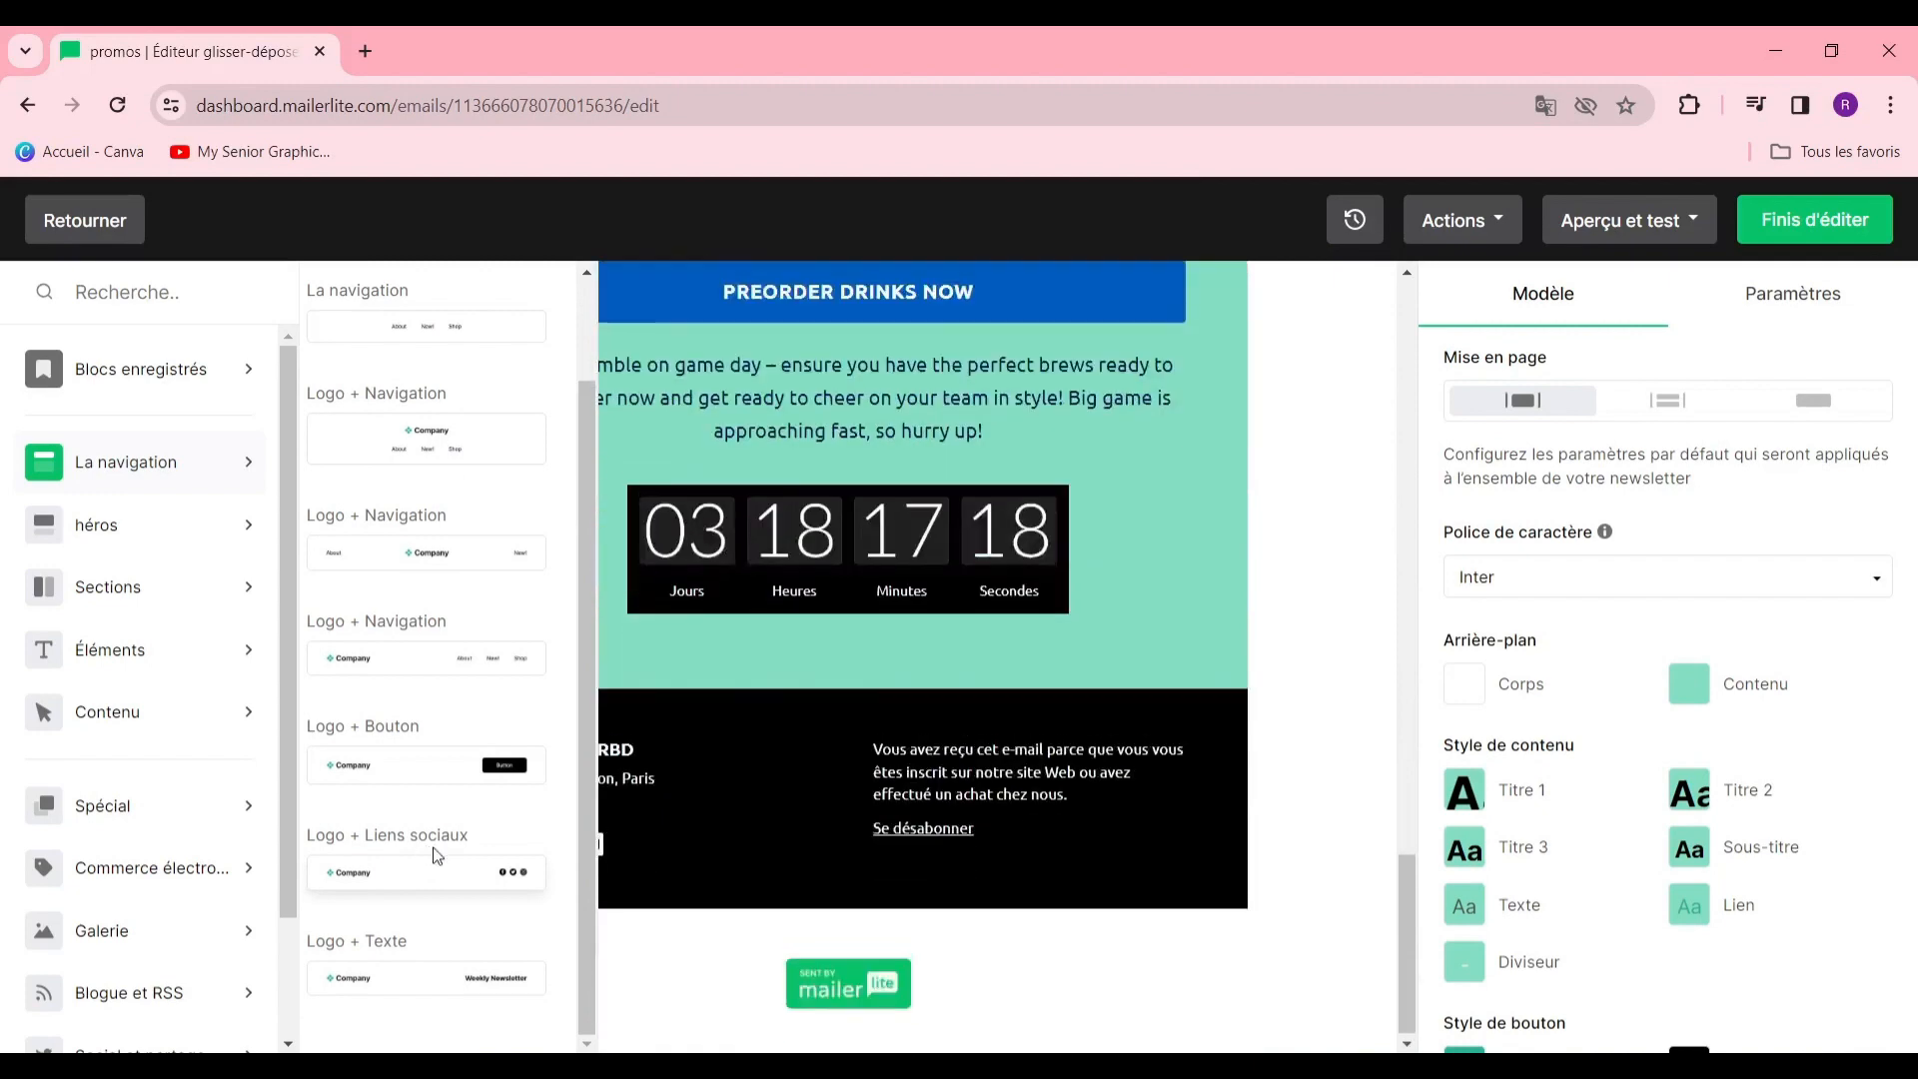
{"action": "scroll", "coordinate": [437, 852], "scroll_direction": "up", "scroll_amount": 5}
{"action": "scroll", "coordinate": [439, 845], "scroll_direction": "down", "scroll_amount": 3}
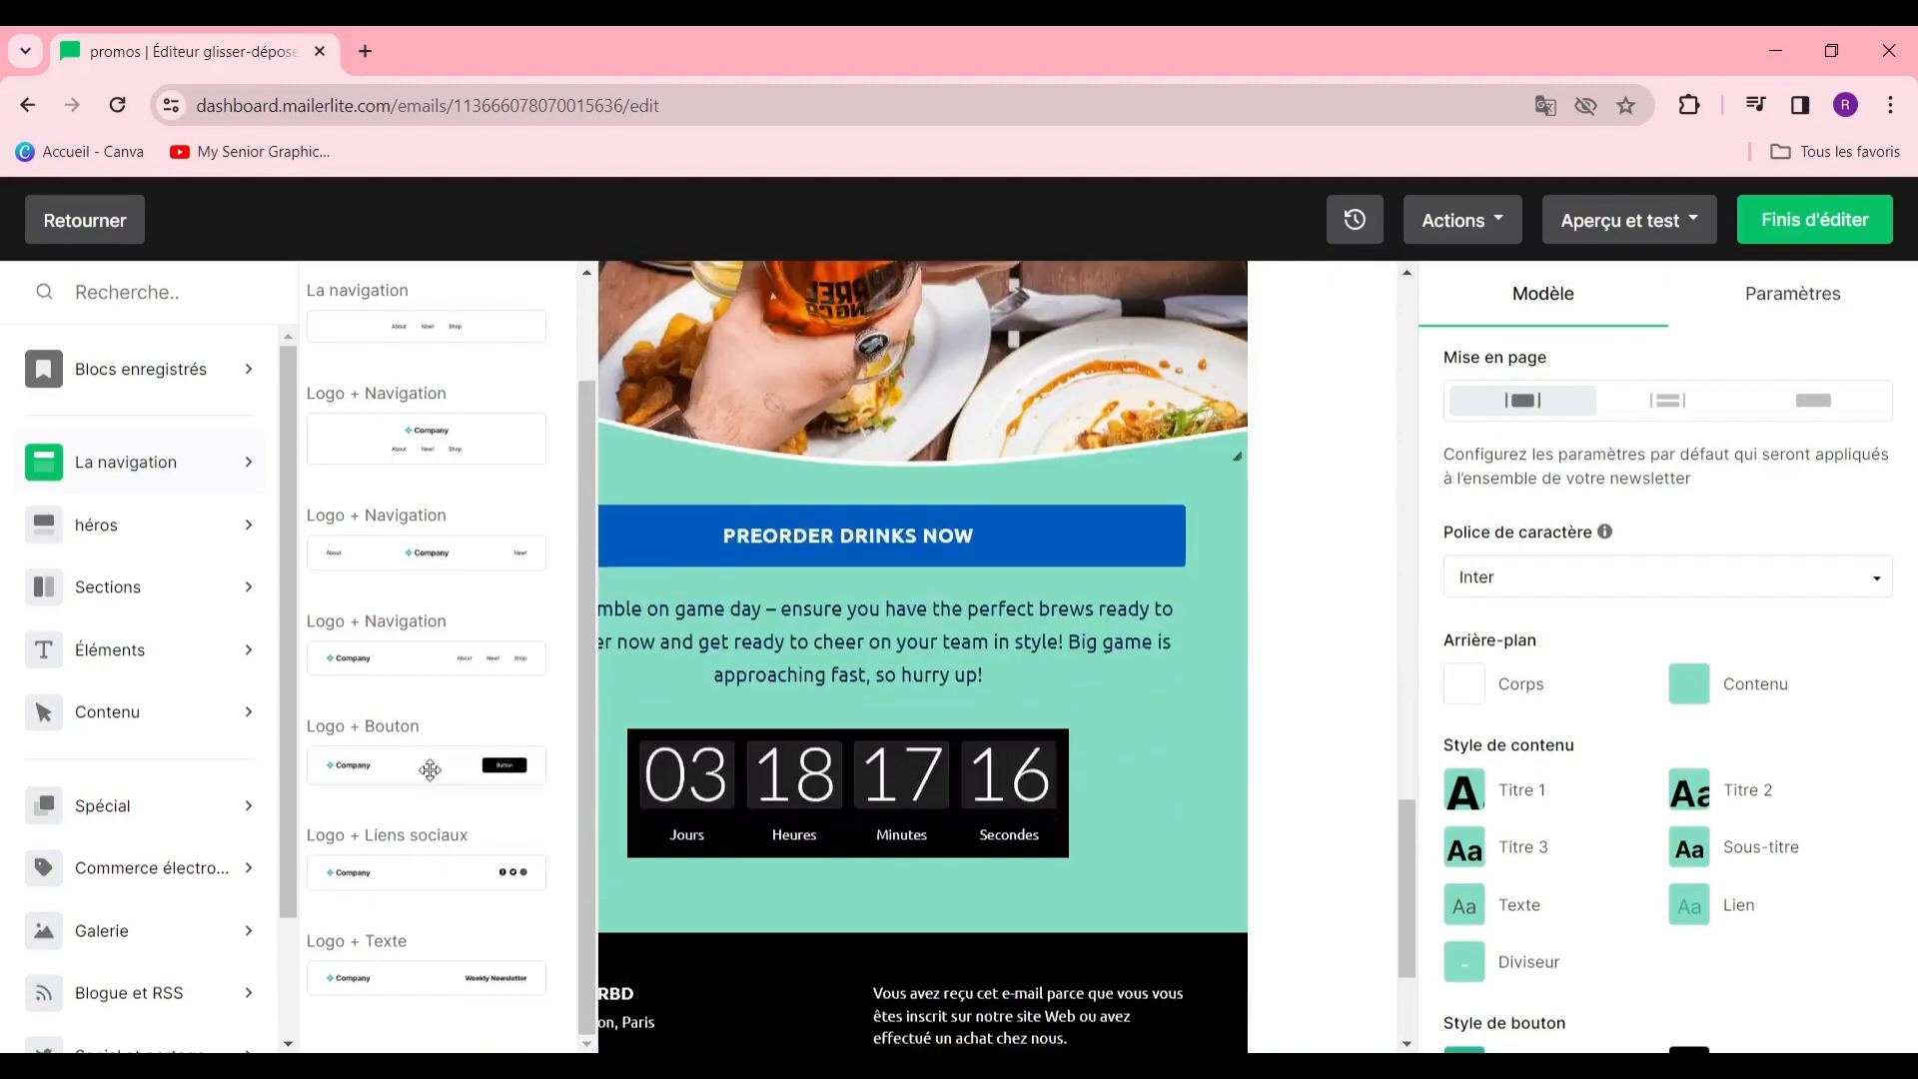
Insert the "Image côte à côte + texte" hero block between the drinks text and the countdown timer
{"action": "left_click", "coordinate": [116, 524]}
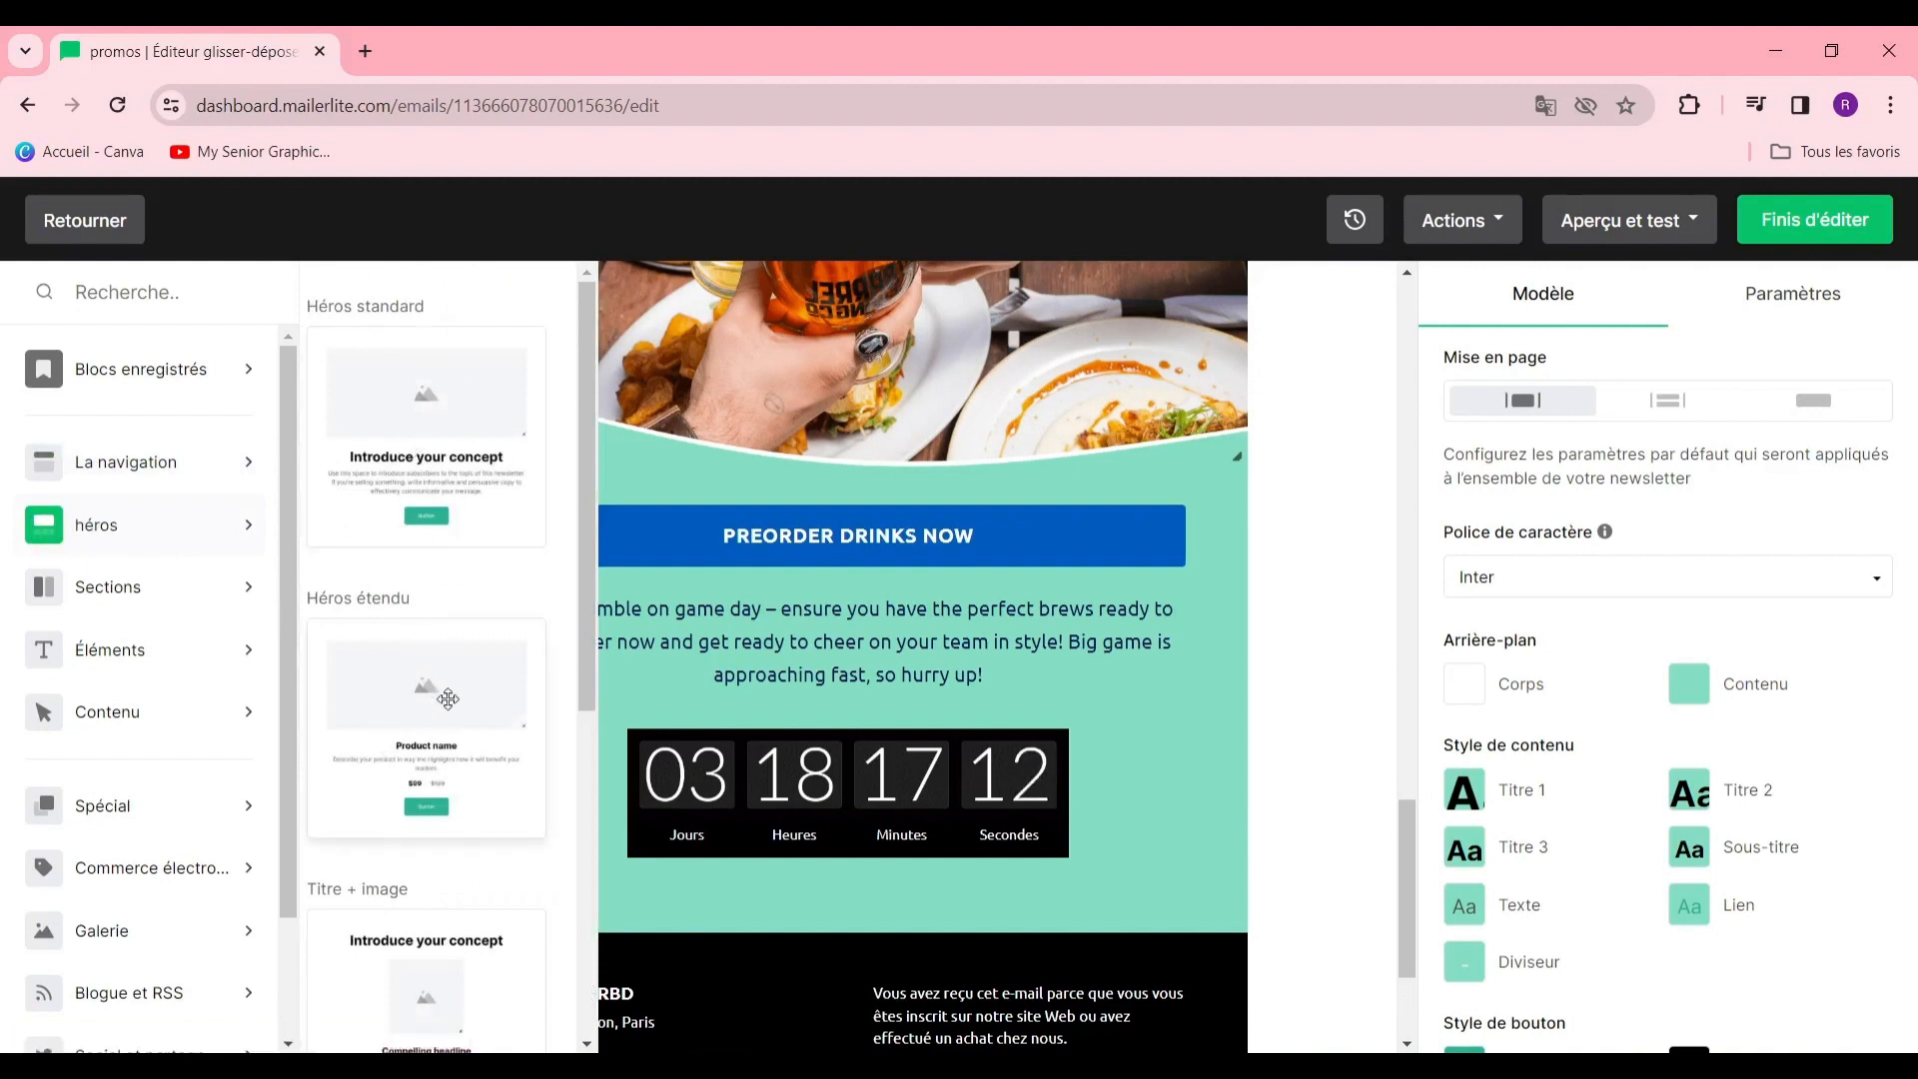
{"action": "scroll", "coordinate": [447, 708], "scroll_direction": "down", "scroll_amount": 5}
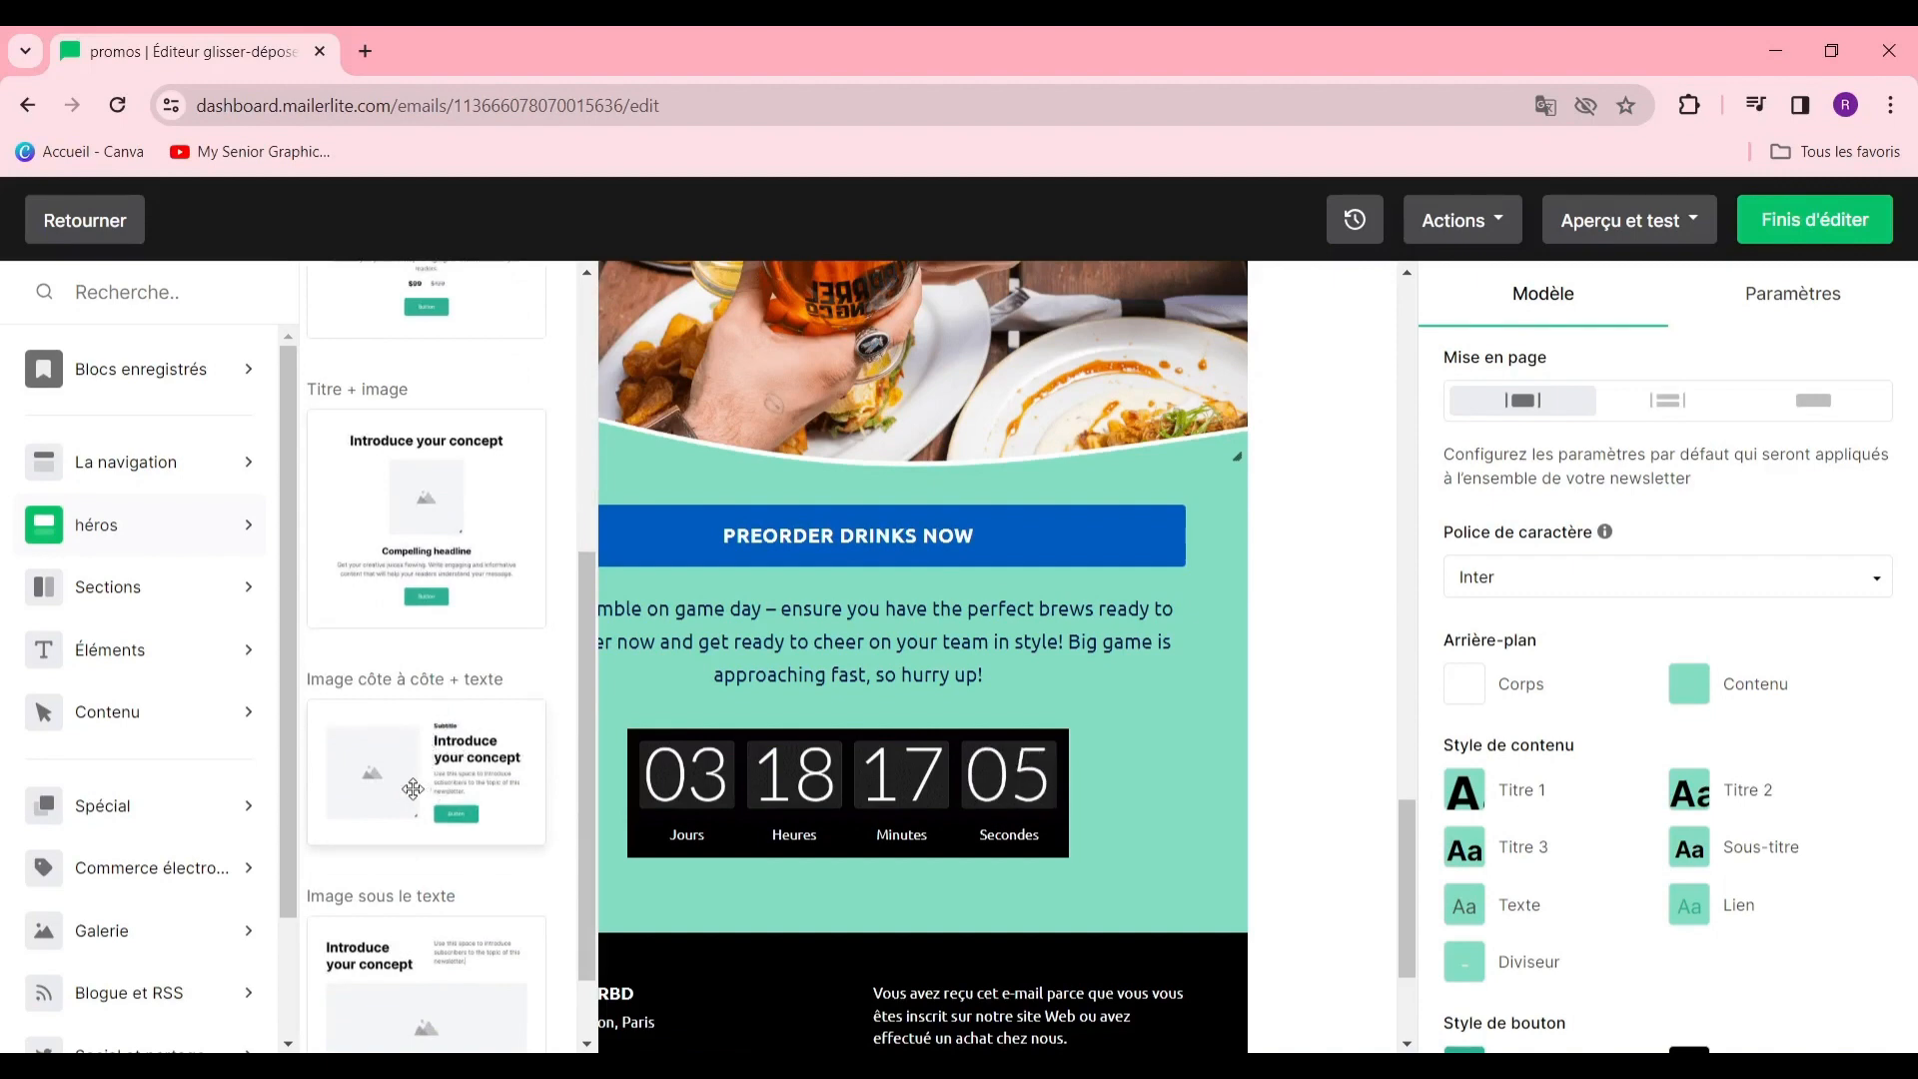
{"action": "left_click_drag", "start_coordinate": [413, 790], "coordinate": [892, 772]}
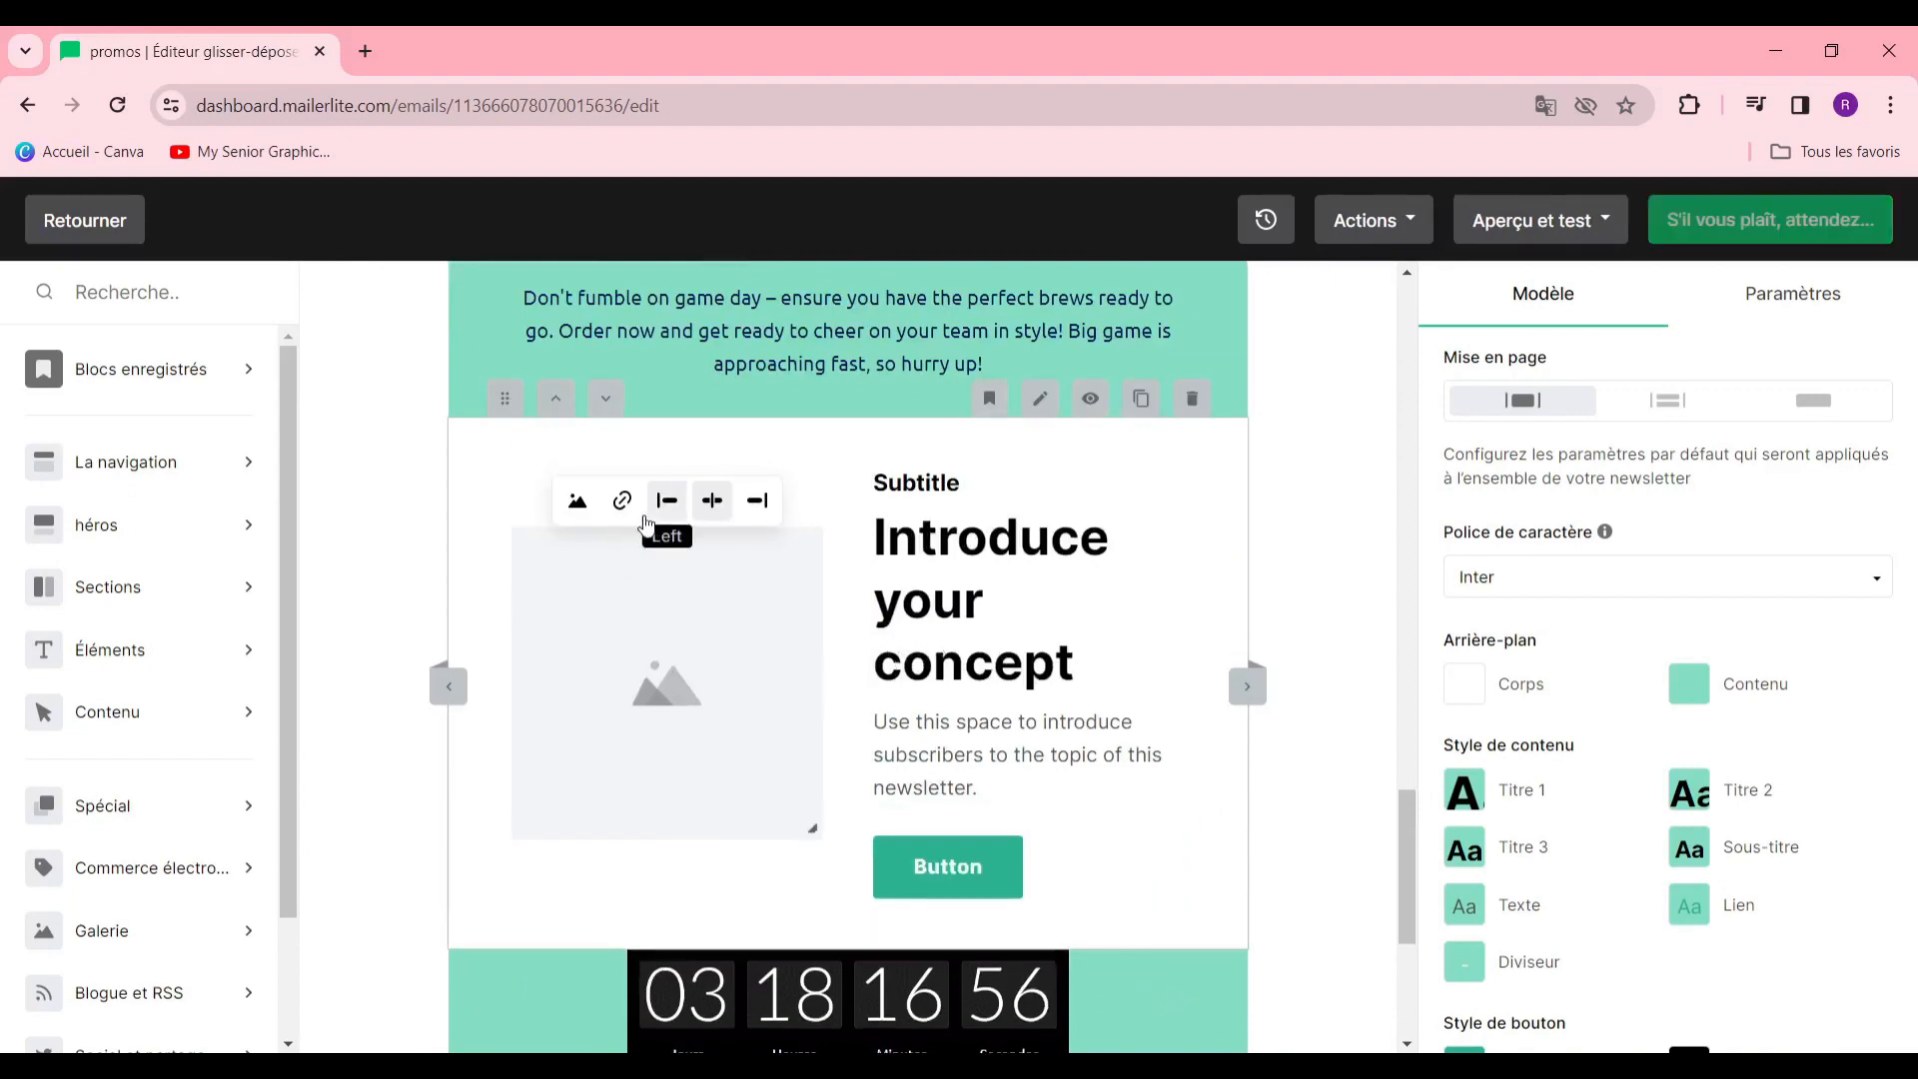
Upload the photo of a walker in a yellow jacket on grassy hills into the new block's image placeholder
{"action": "left_click", "coordinate": [585, 502]}
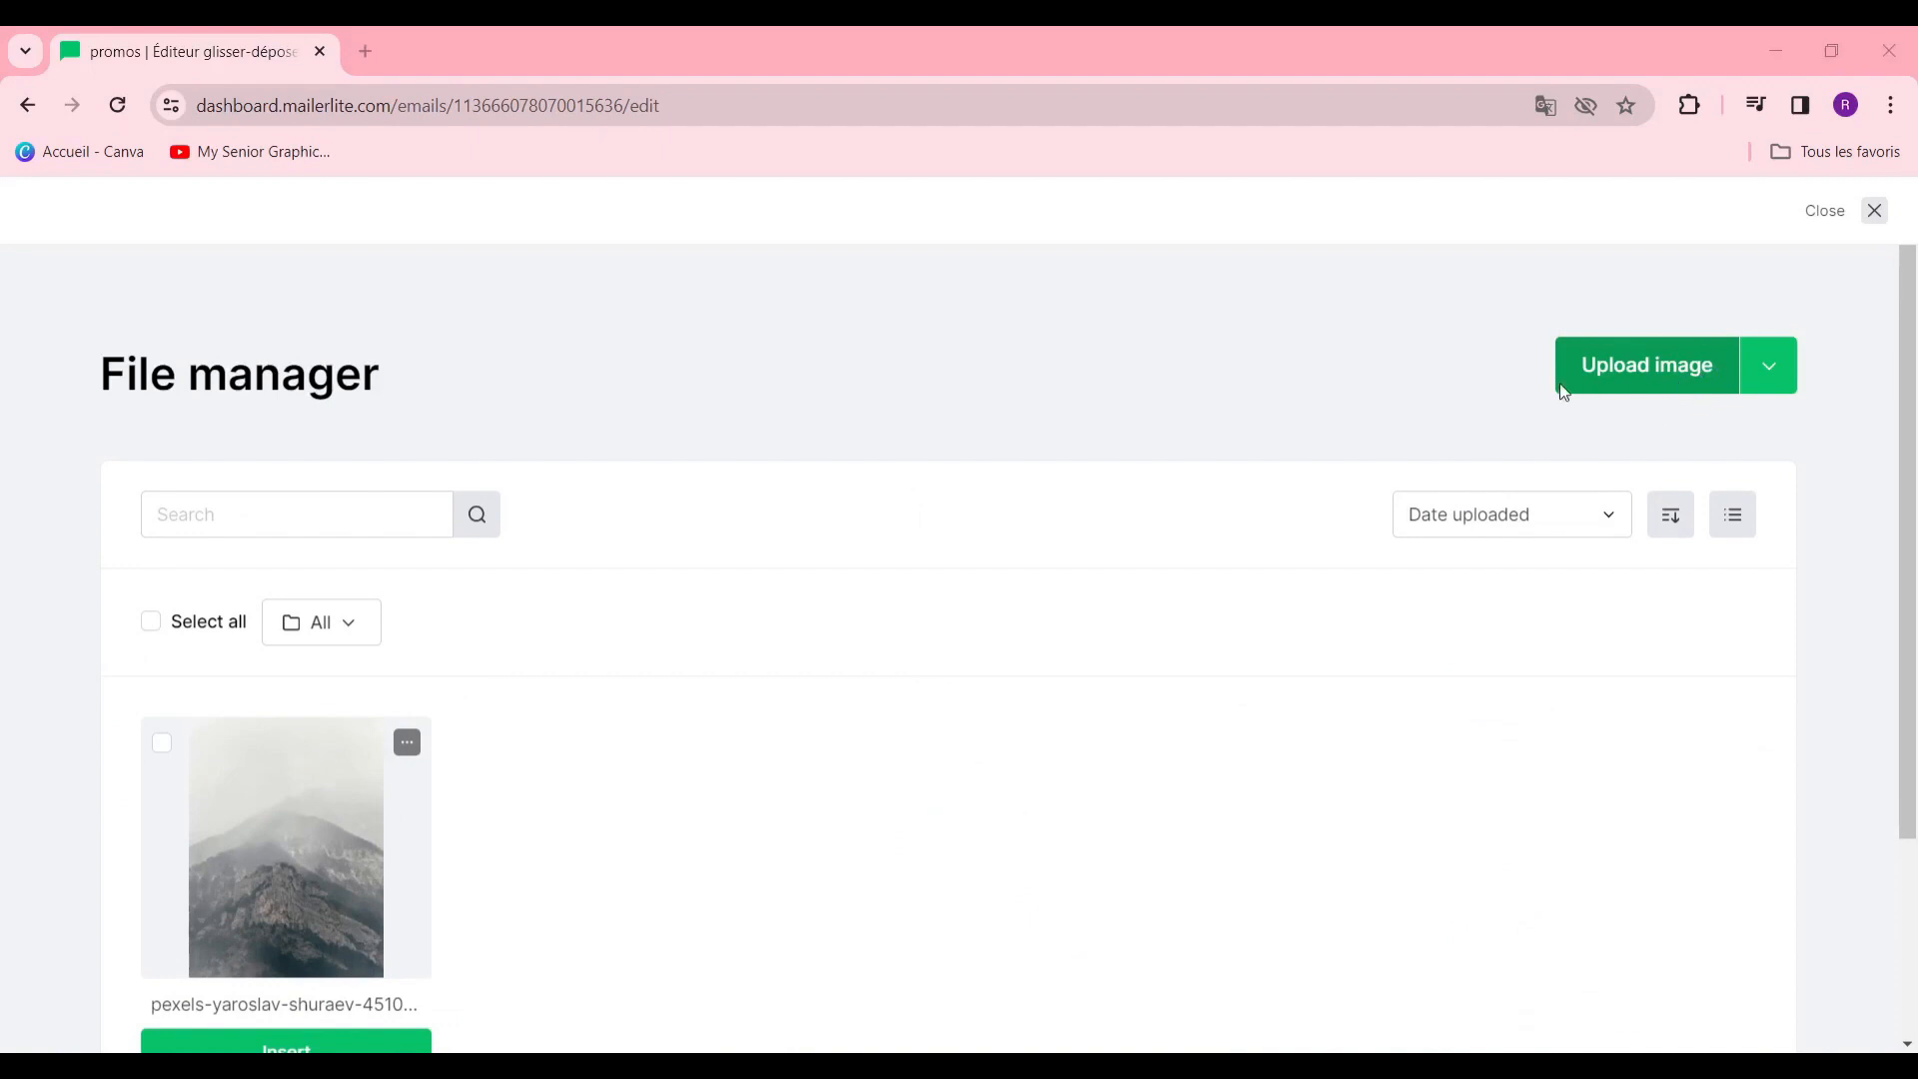
{"action": "left_click", "coordinate": [1563, 388]}
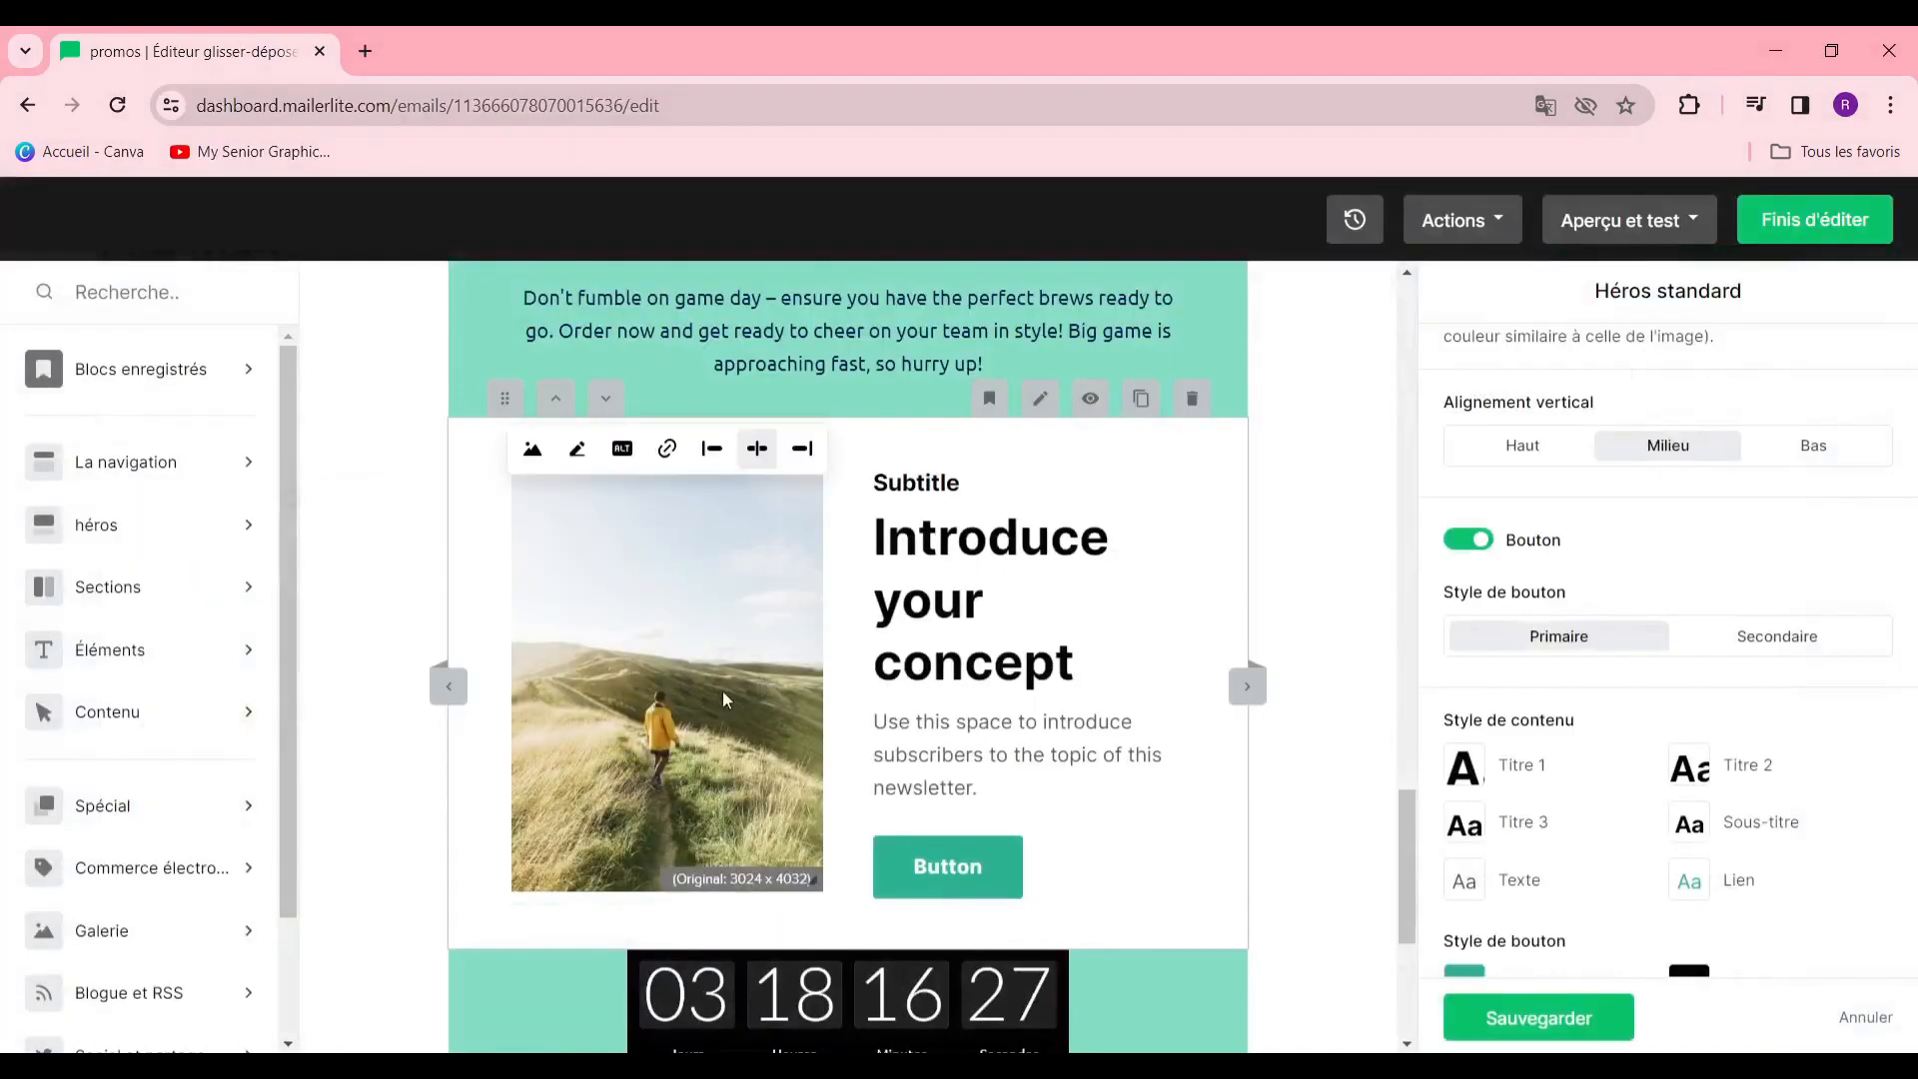
{"action": "scroll", "coordinate": [724, 699], "scroll_direction": "up", "scroll_amount": 2}
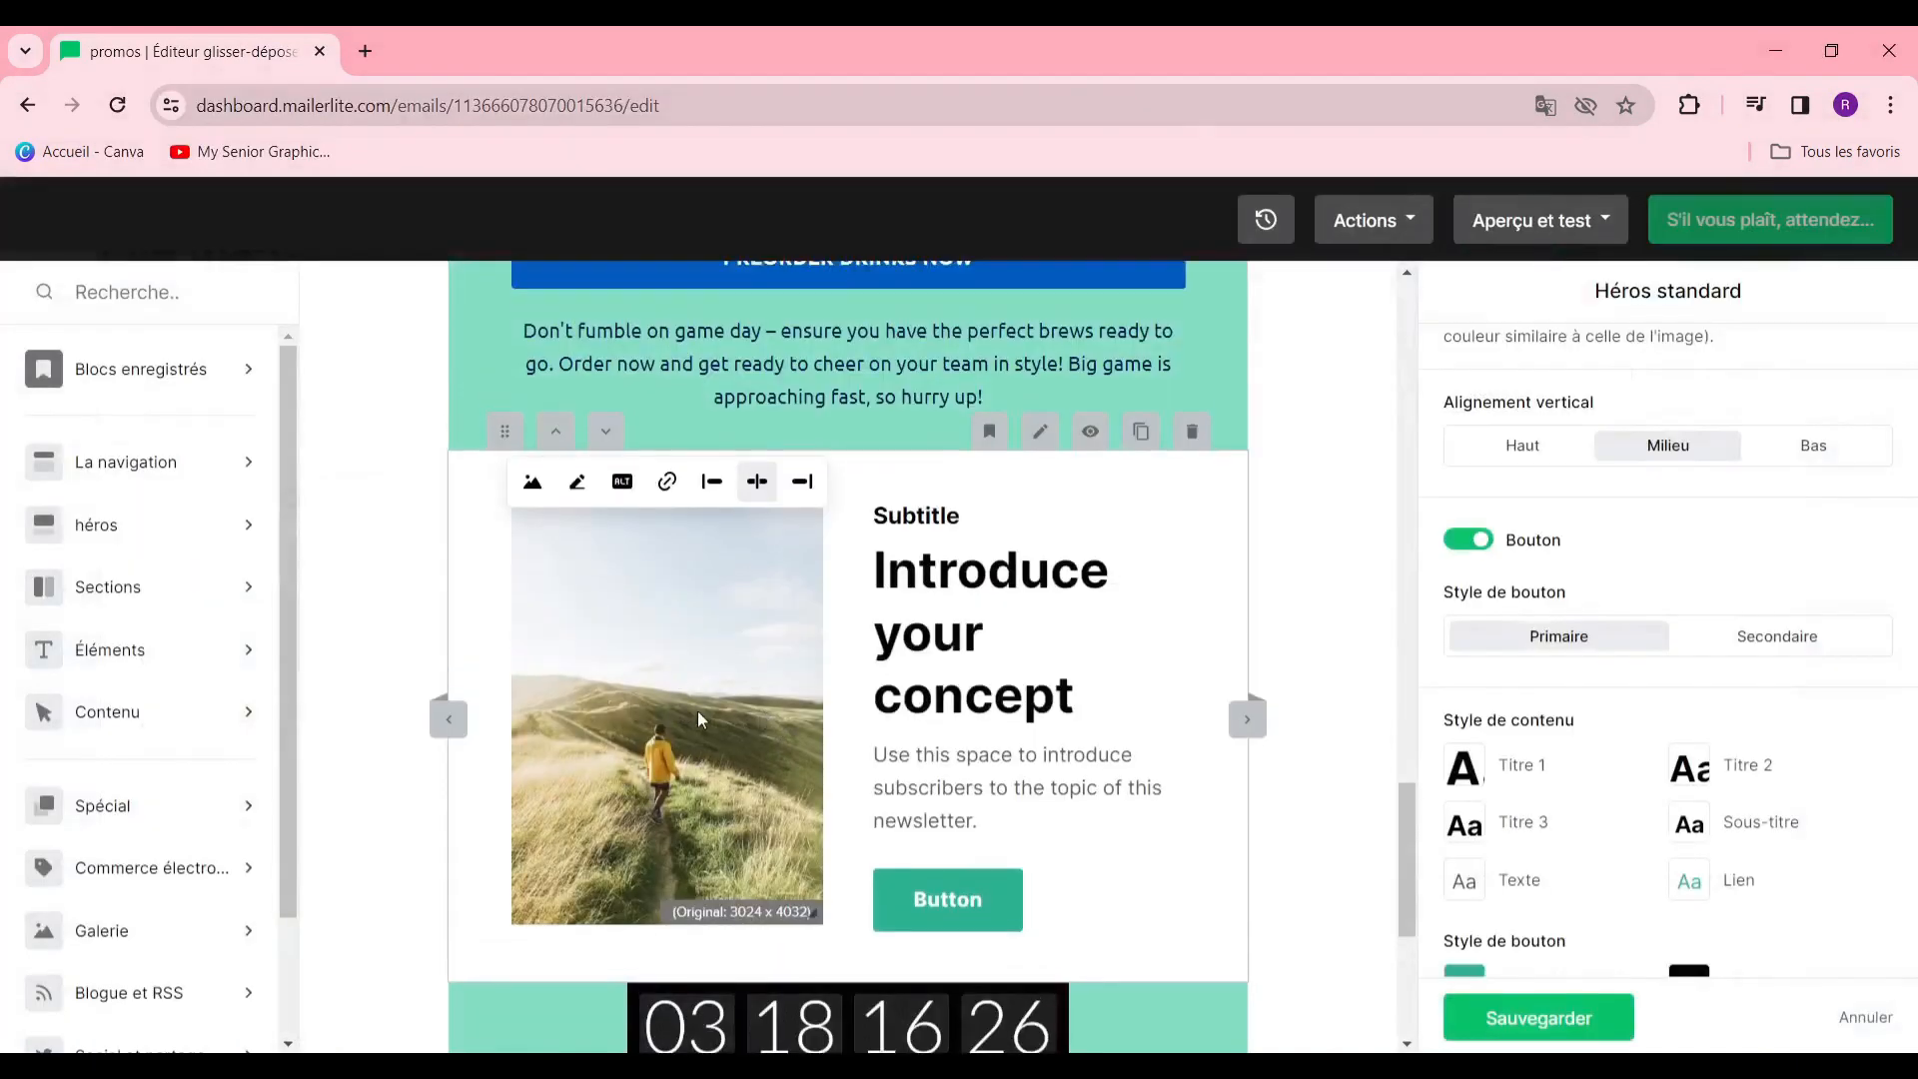
{"action": "scroll", "coordinate": [865, 796], "scroll_direction": "down", "scroll_amount": 2}
Replace the new block's "Introduce your concept" heading with "les plaine de criford"
{"action": "left_click", "coordinate": [982, 544]}
{"action": "triple_click", "coordinate": [982, 544]}
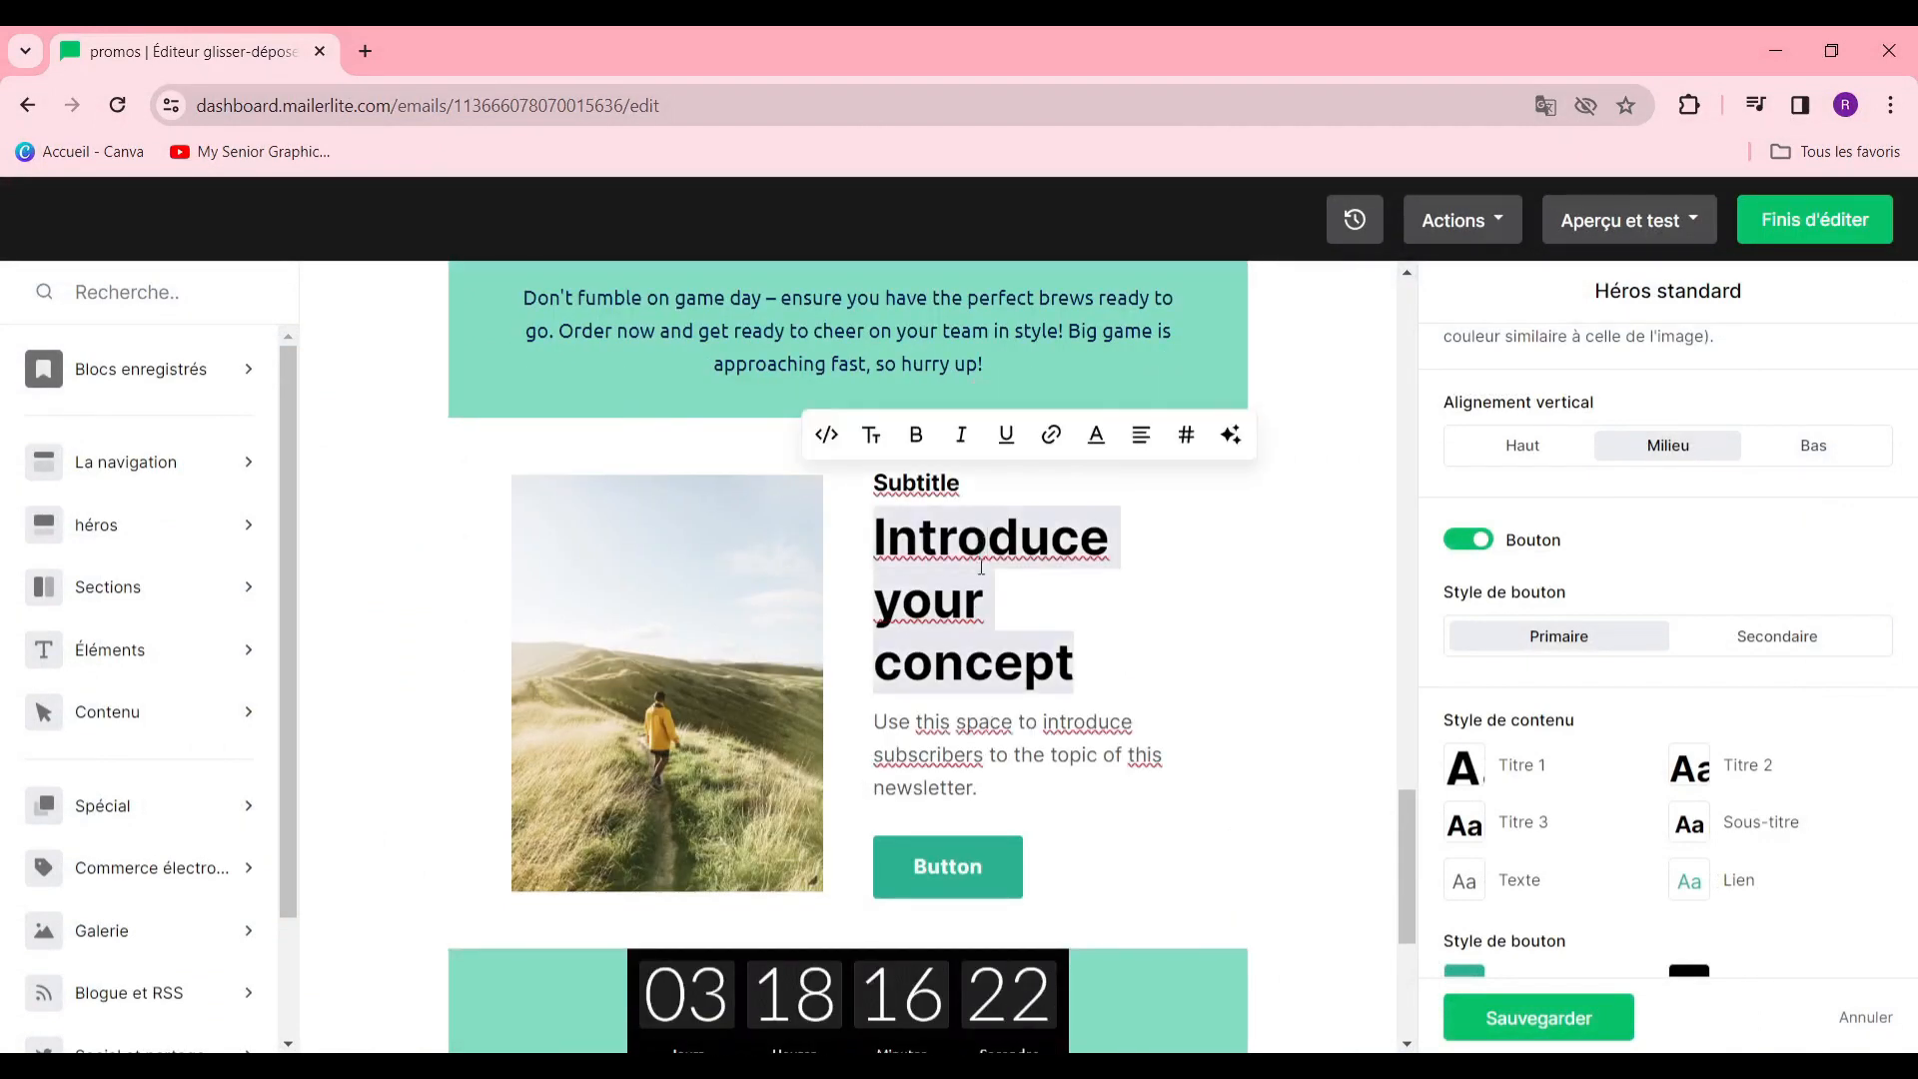
{"action": "type", "text": "les plaine de "}
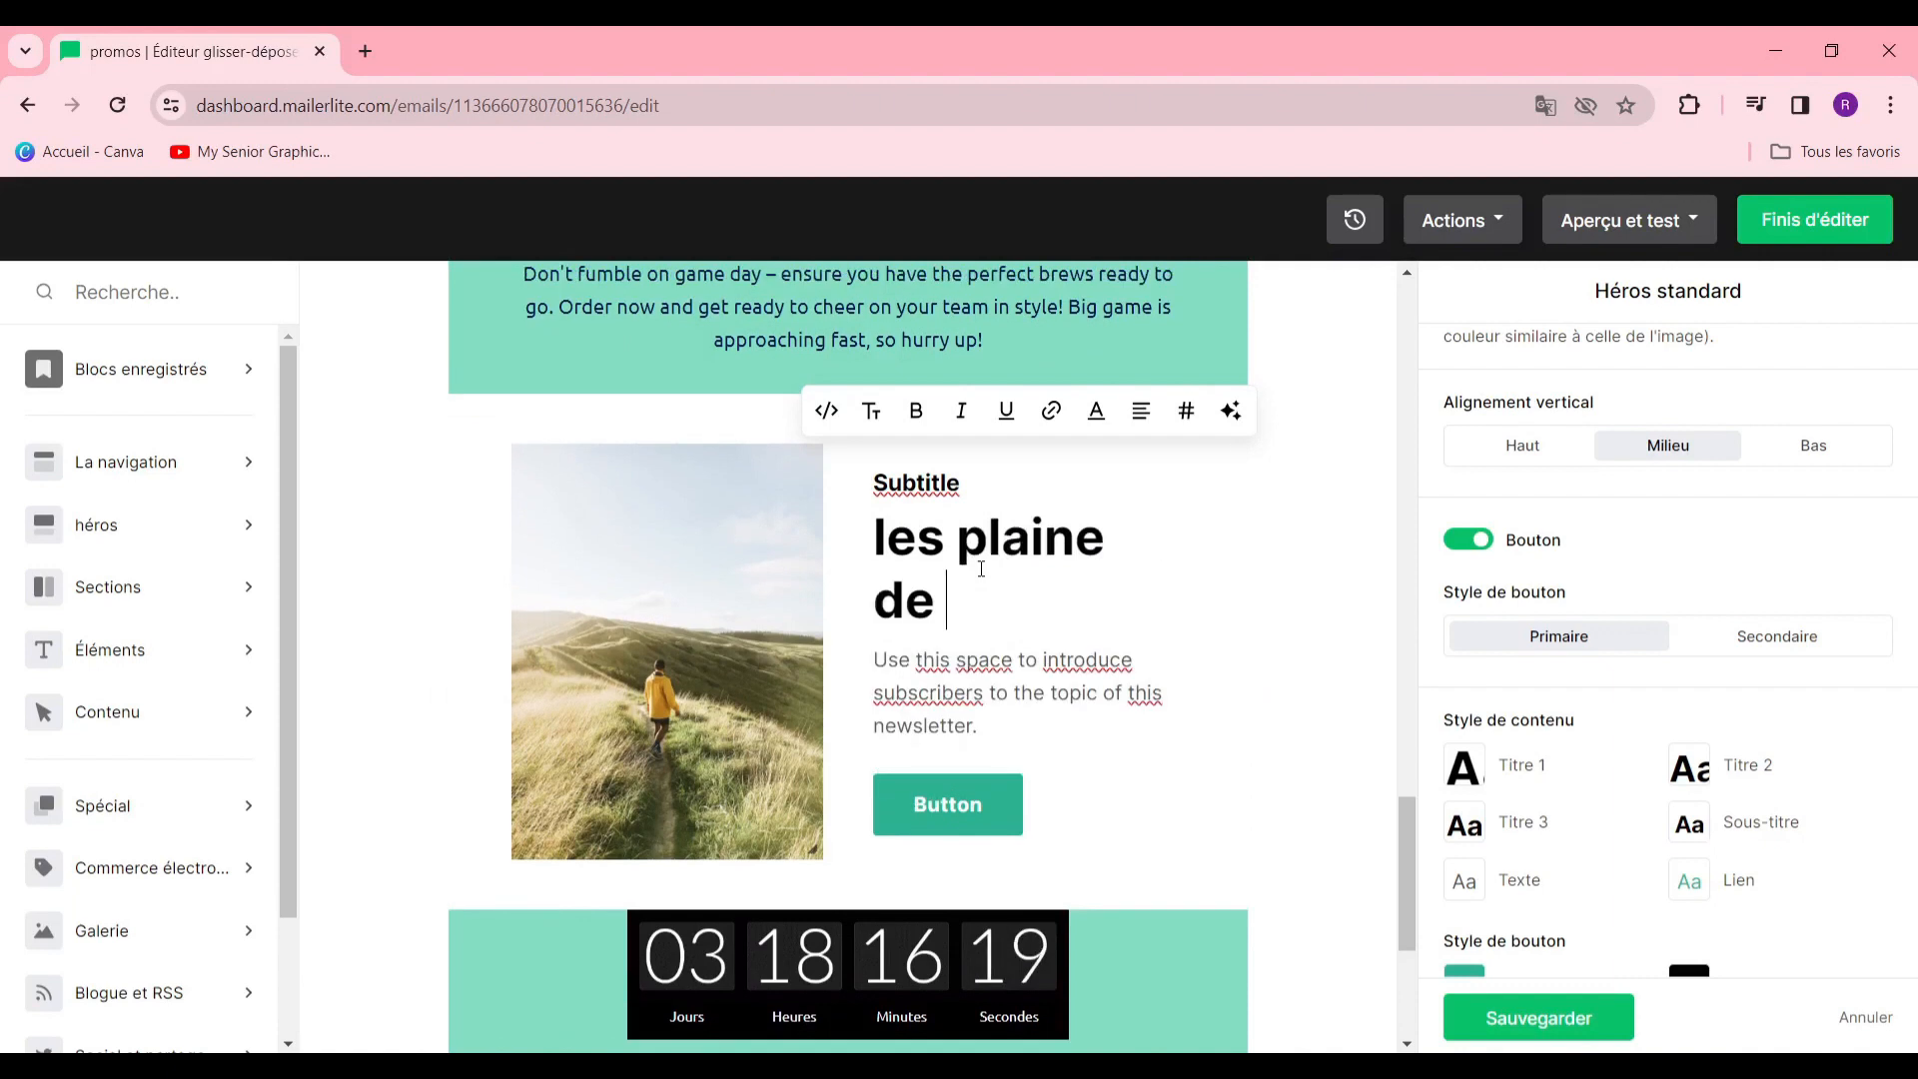
{"action": "type", "text": "criford"}
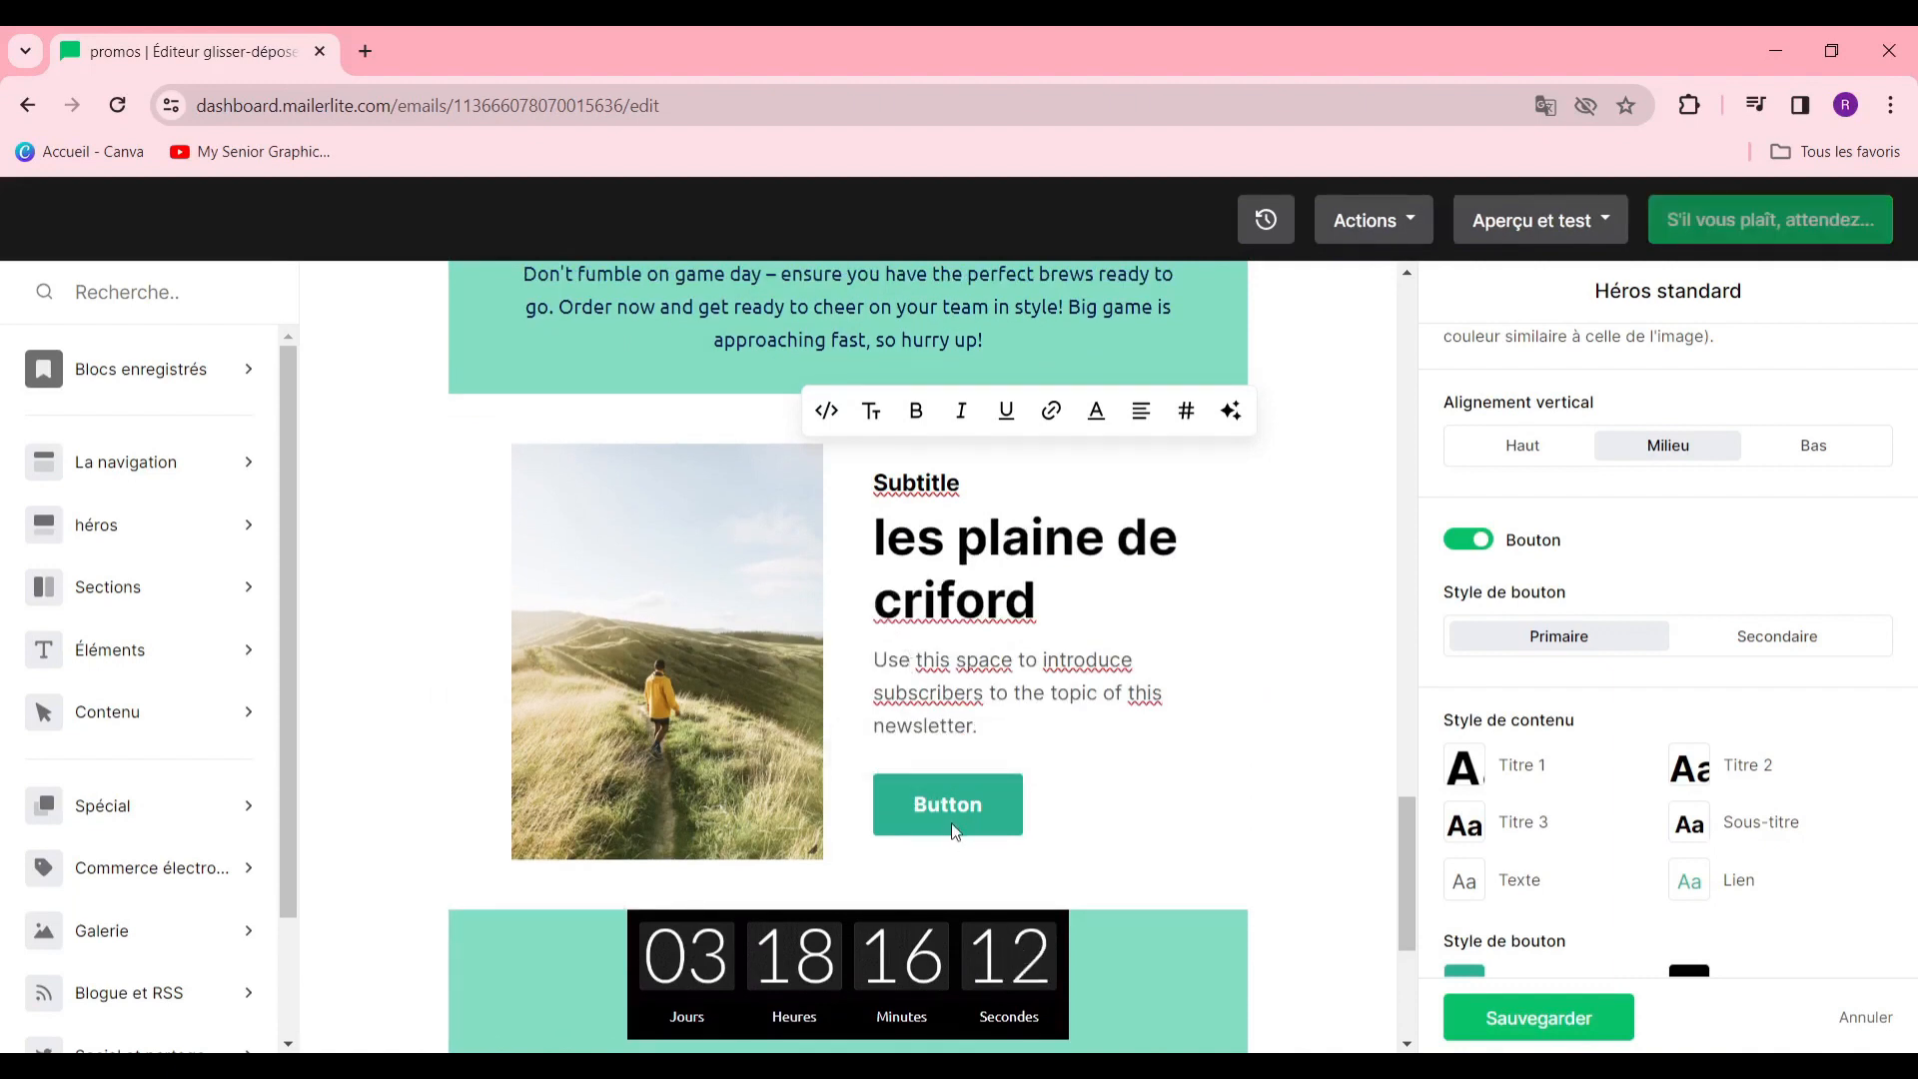
Label the new block's button "en savoir plus" and replace its description with "endroit mythique"
{"action": "left_click", "coordinate": [955, 809]}
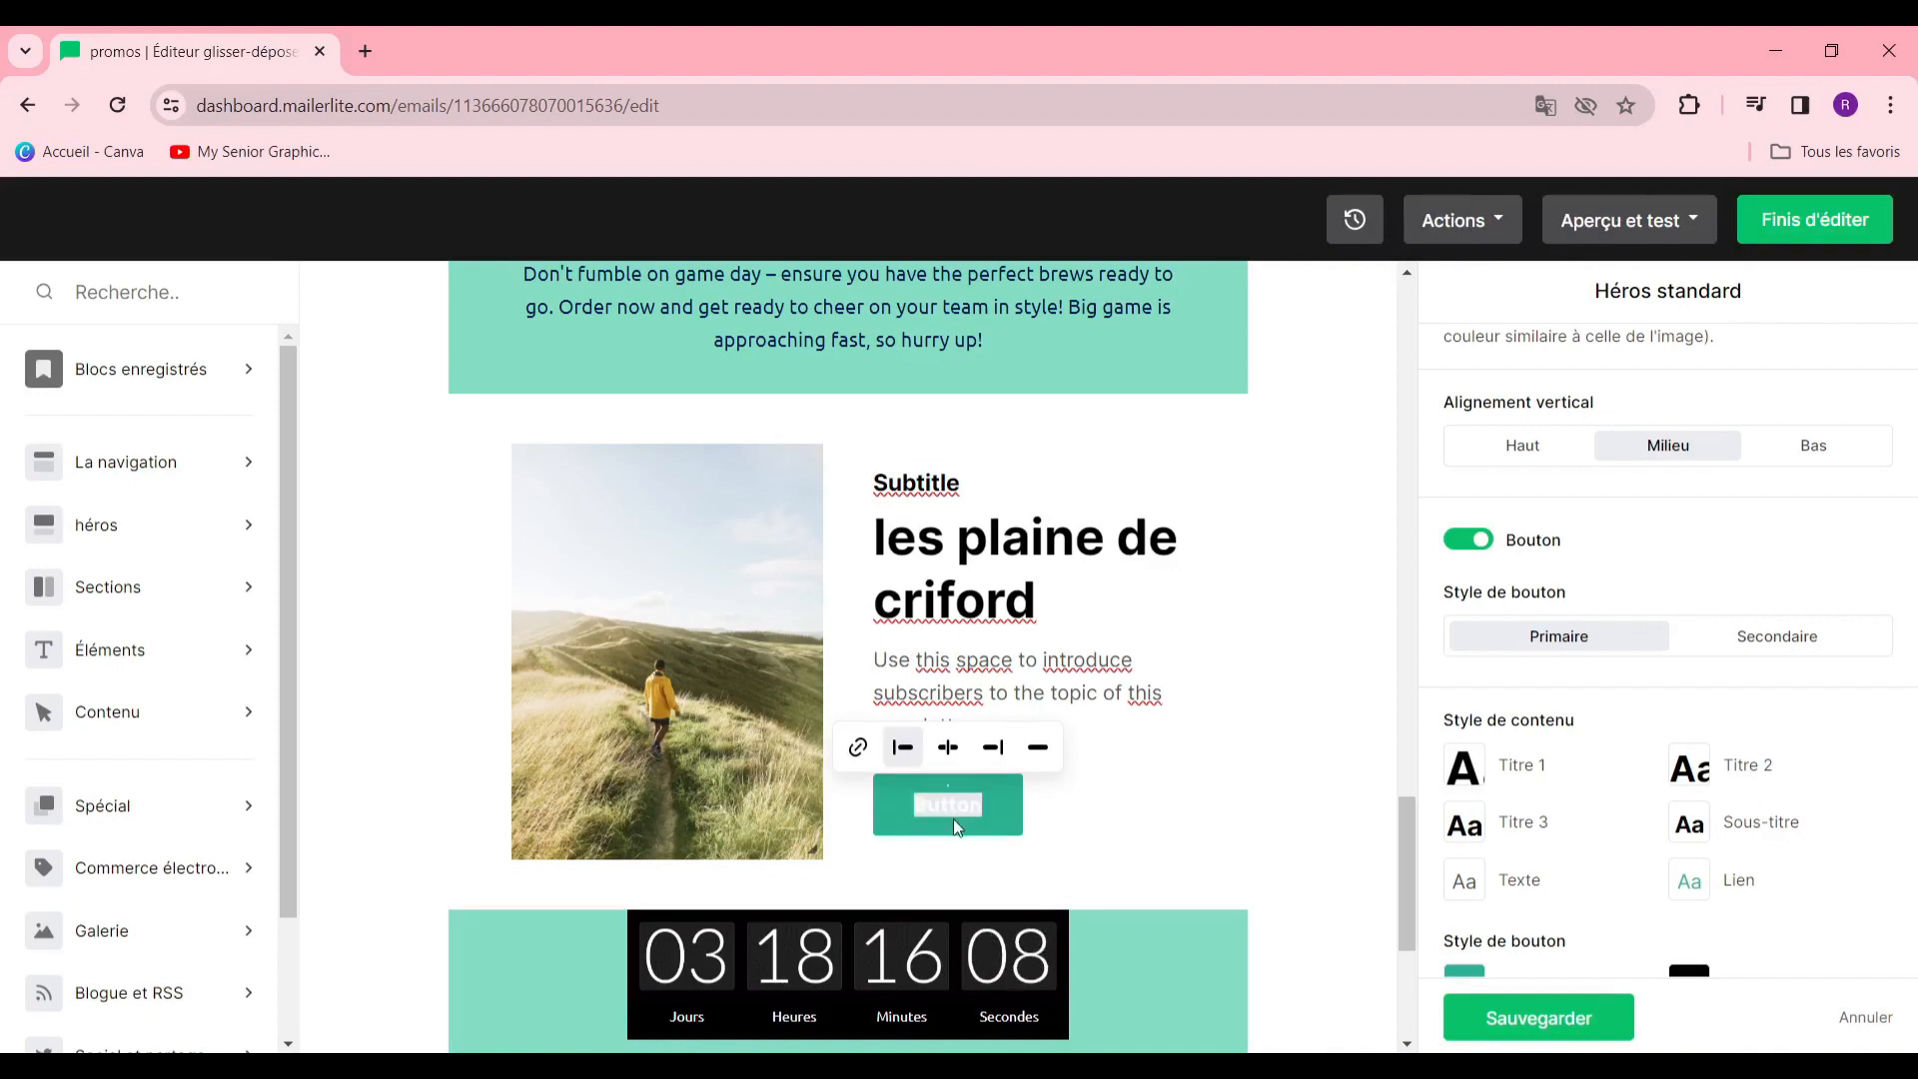
{"action": "type", "text": "en savoir plus"}
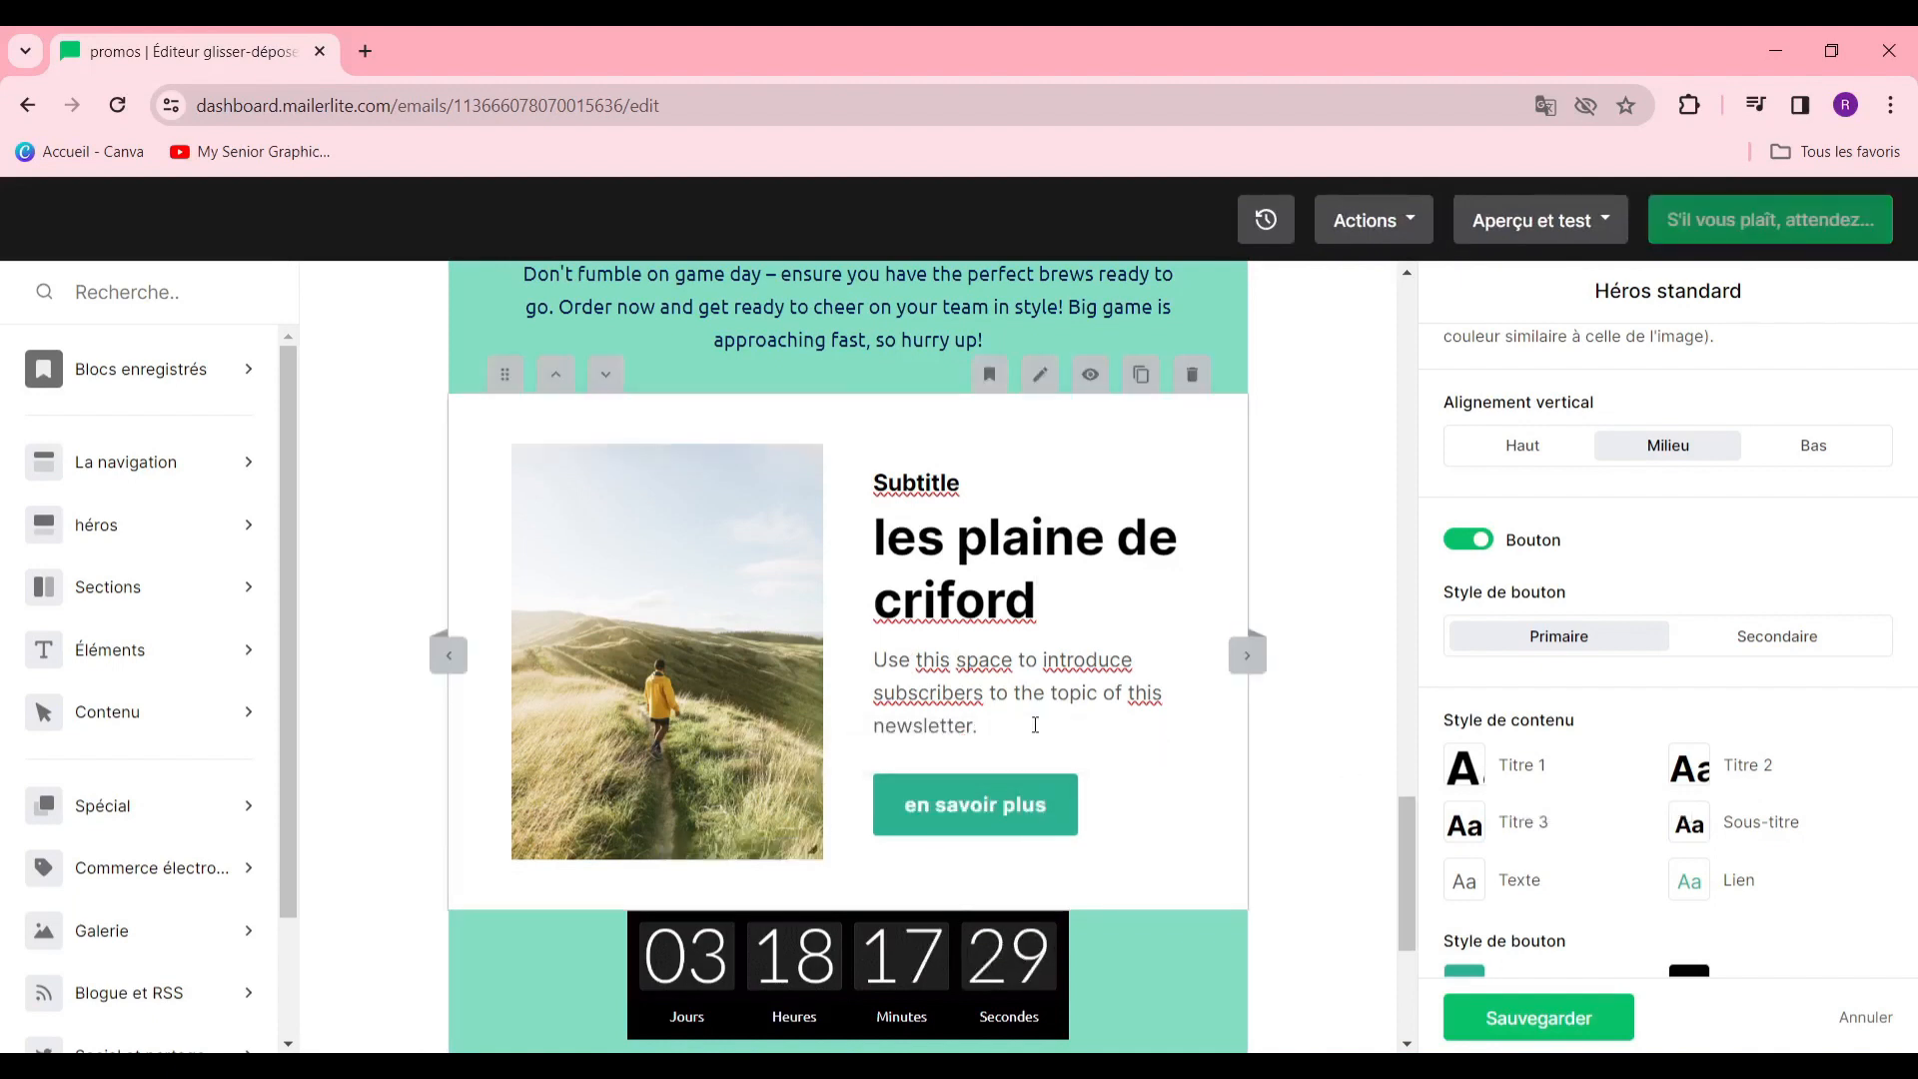
{"action": "left_click_drag", "start_coordinate": [983, 712], "coordinate": [880, 643]}
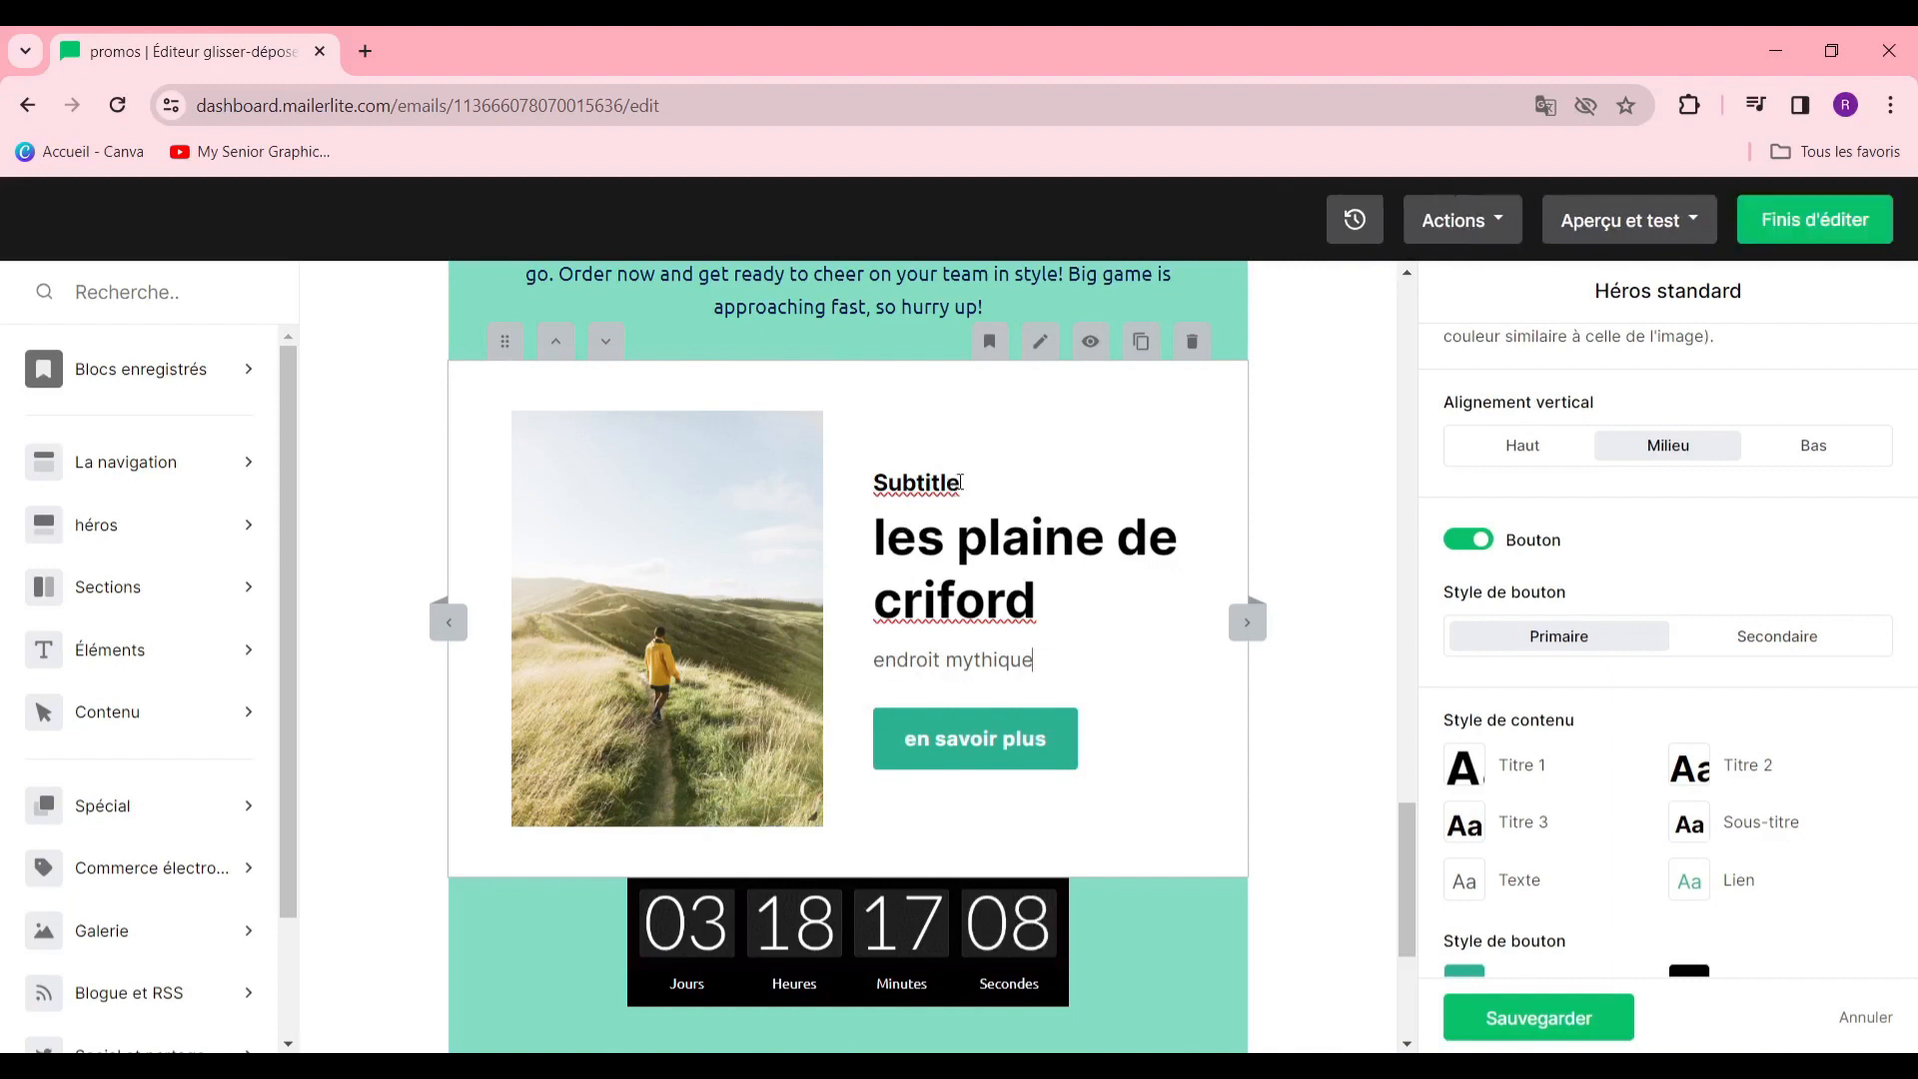
{"action": "scroll", "coordinate": [1619, 722], "scroll_direction": "down", "scroll_amount": 2}
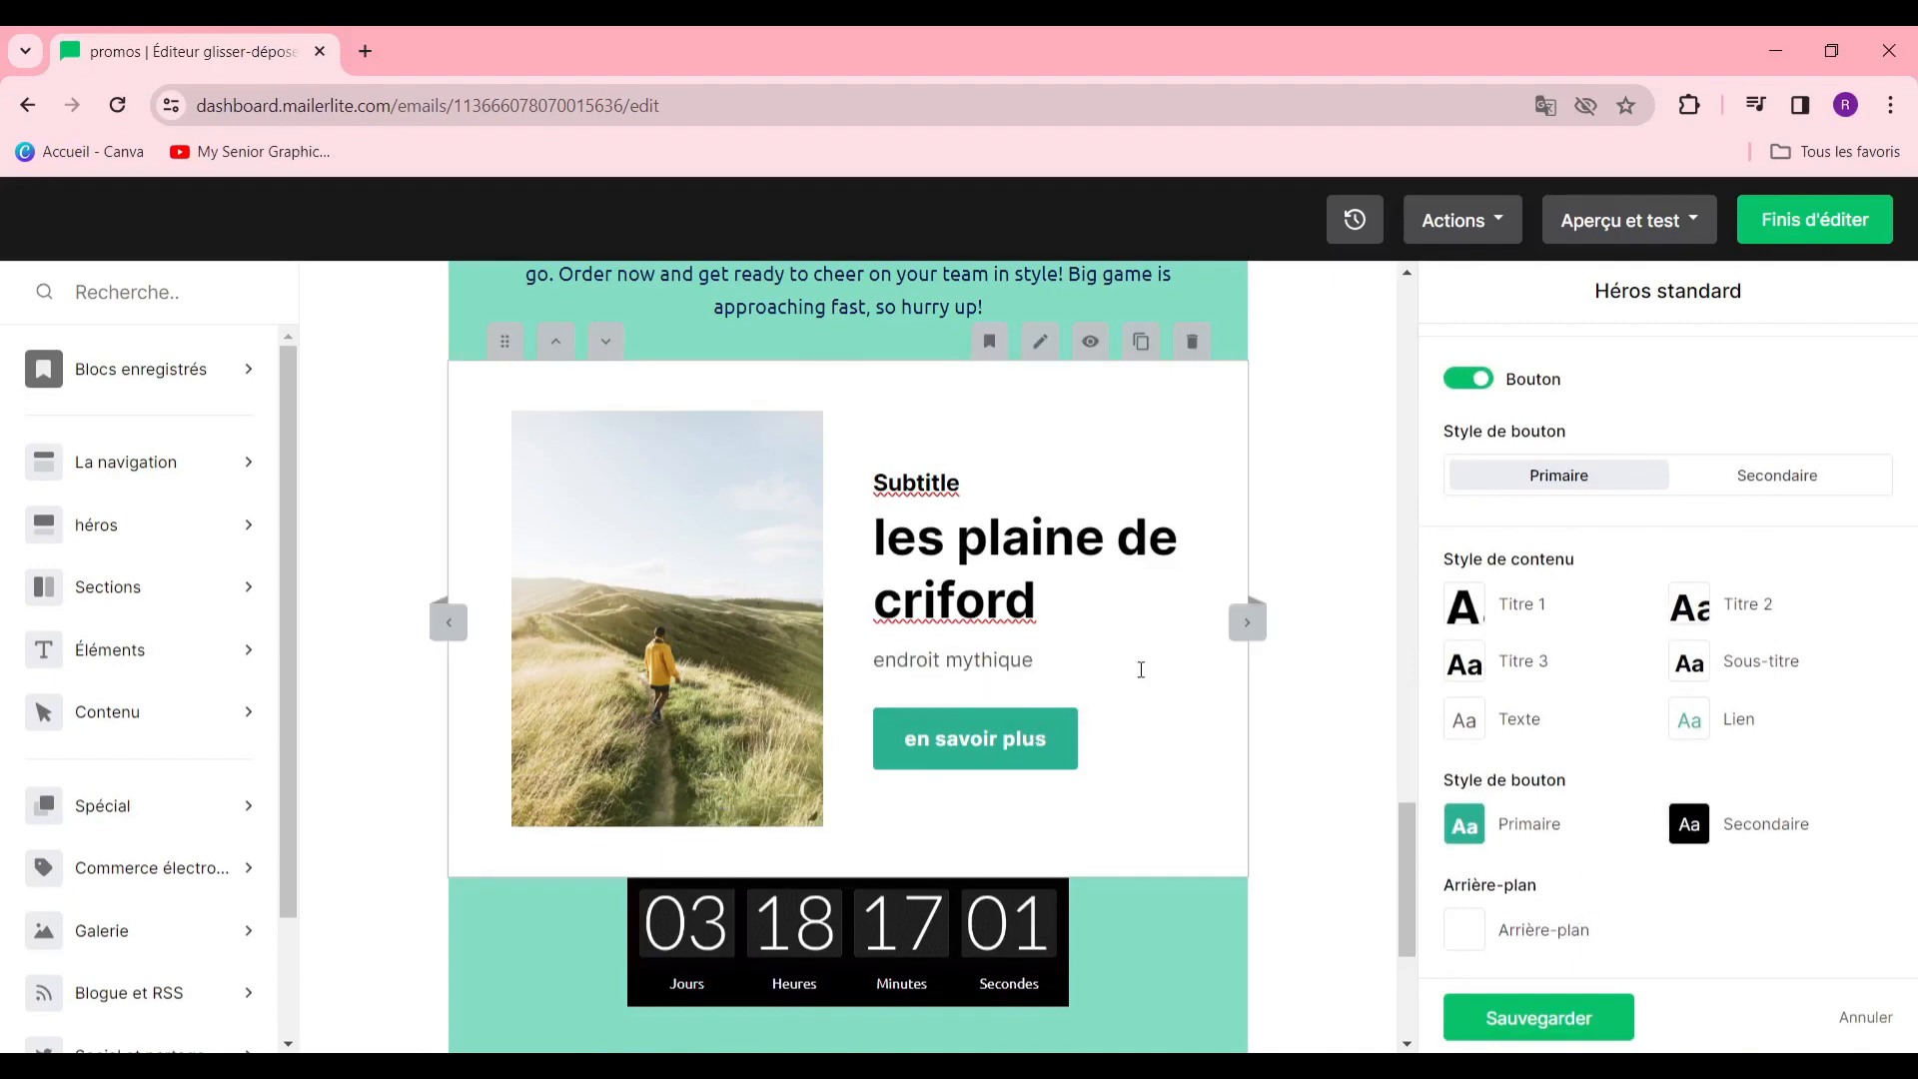
{"action": "scroll", "coordinate": [1101, 693], "scroll_direction": "up", "scroll_amount": 5}
Delete the countdown timer block above the footer
{"action": "scroll", "coordinate": [1092, 691], "scroll_direction": "down", "scroll_amount": 10}
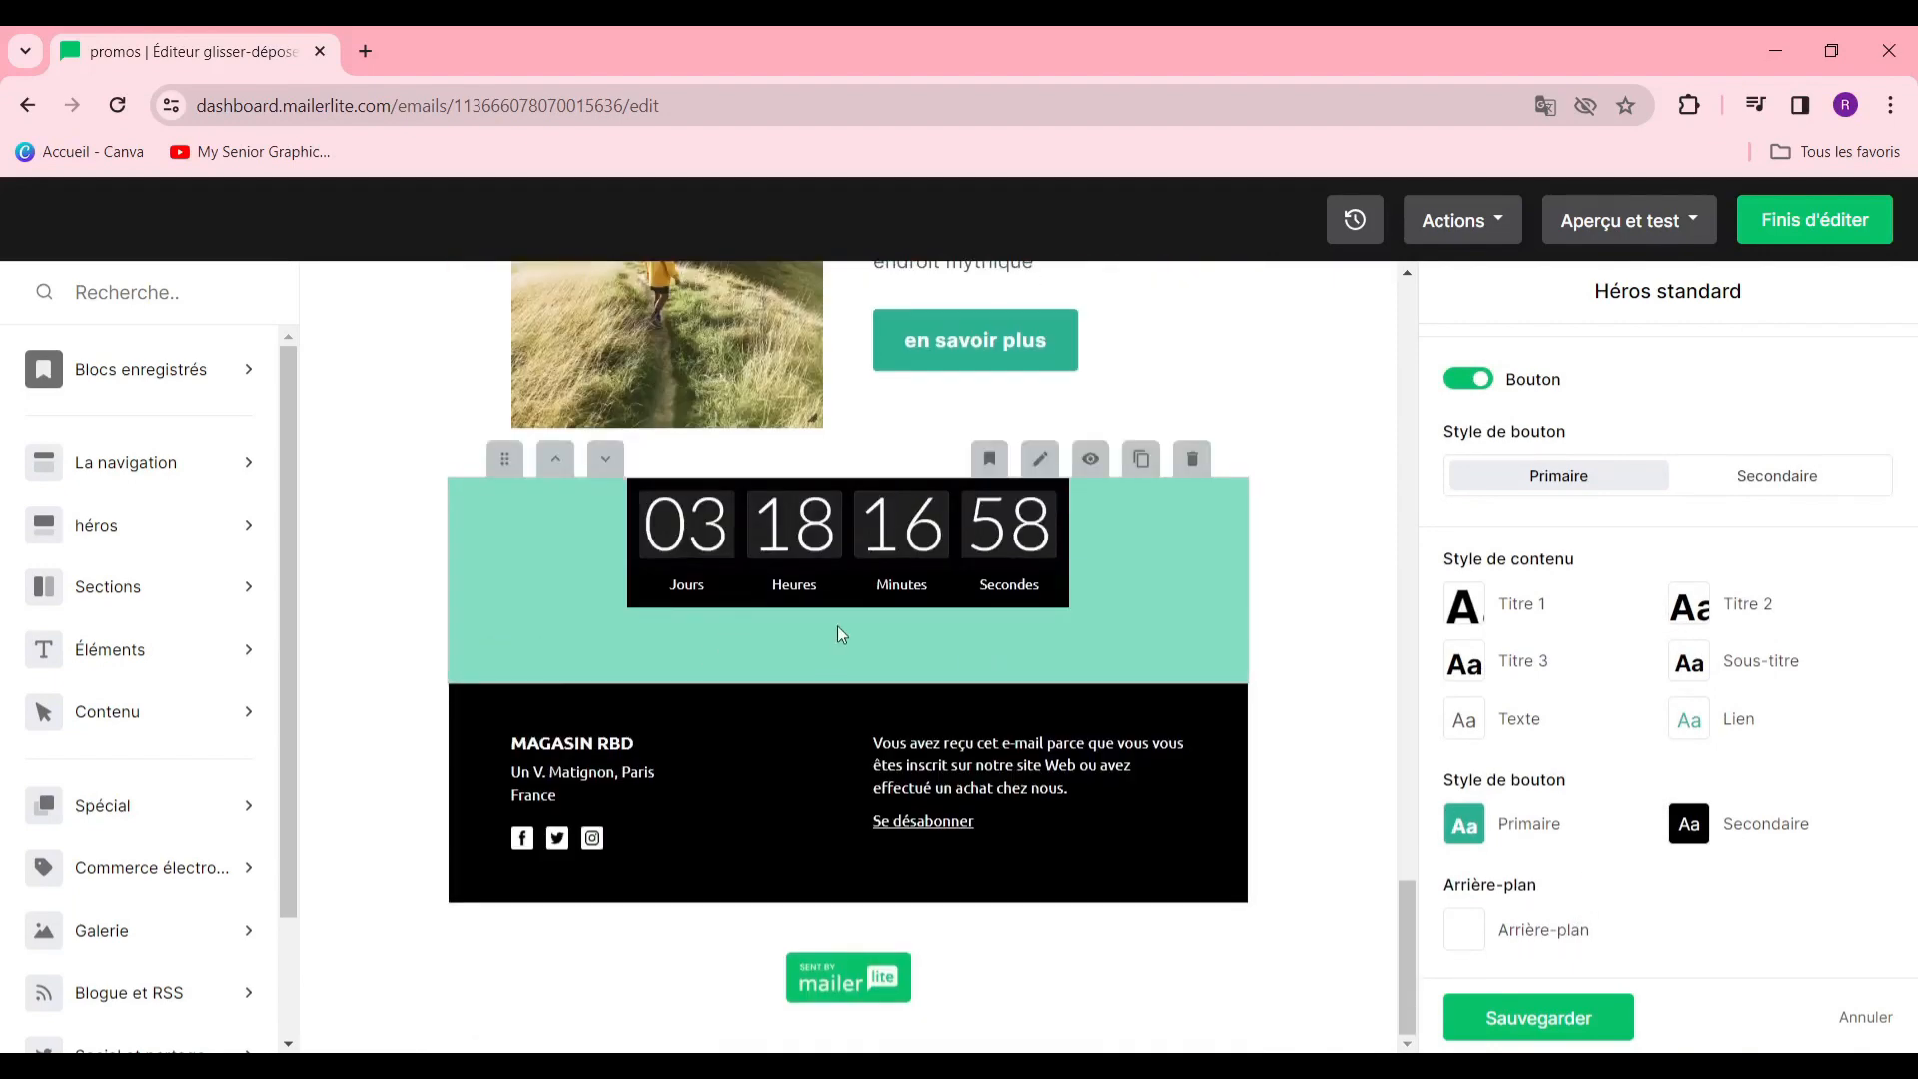
{"action": "left_click", "coordinate": [1083, 559]}
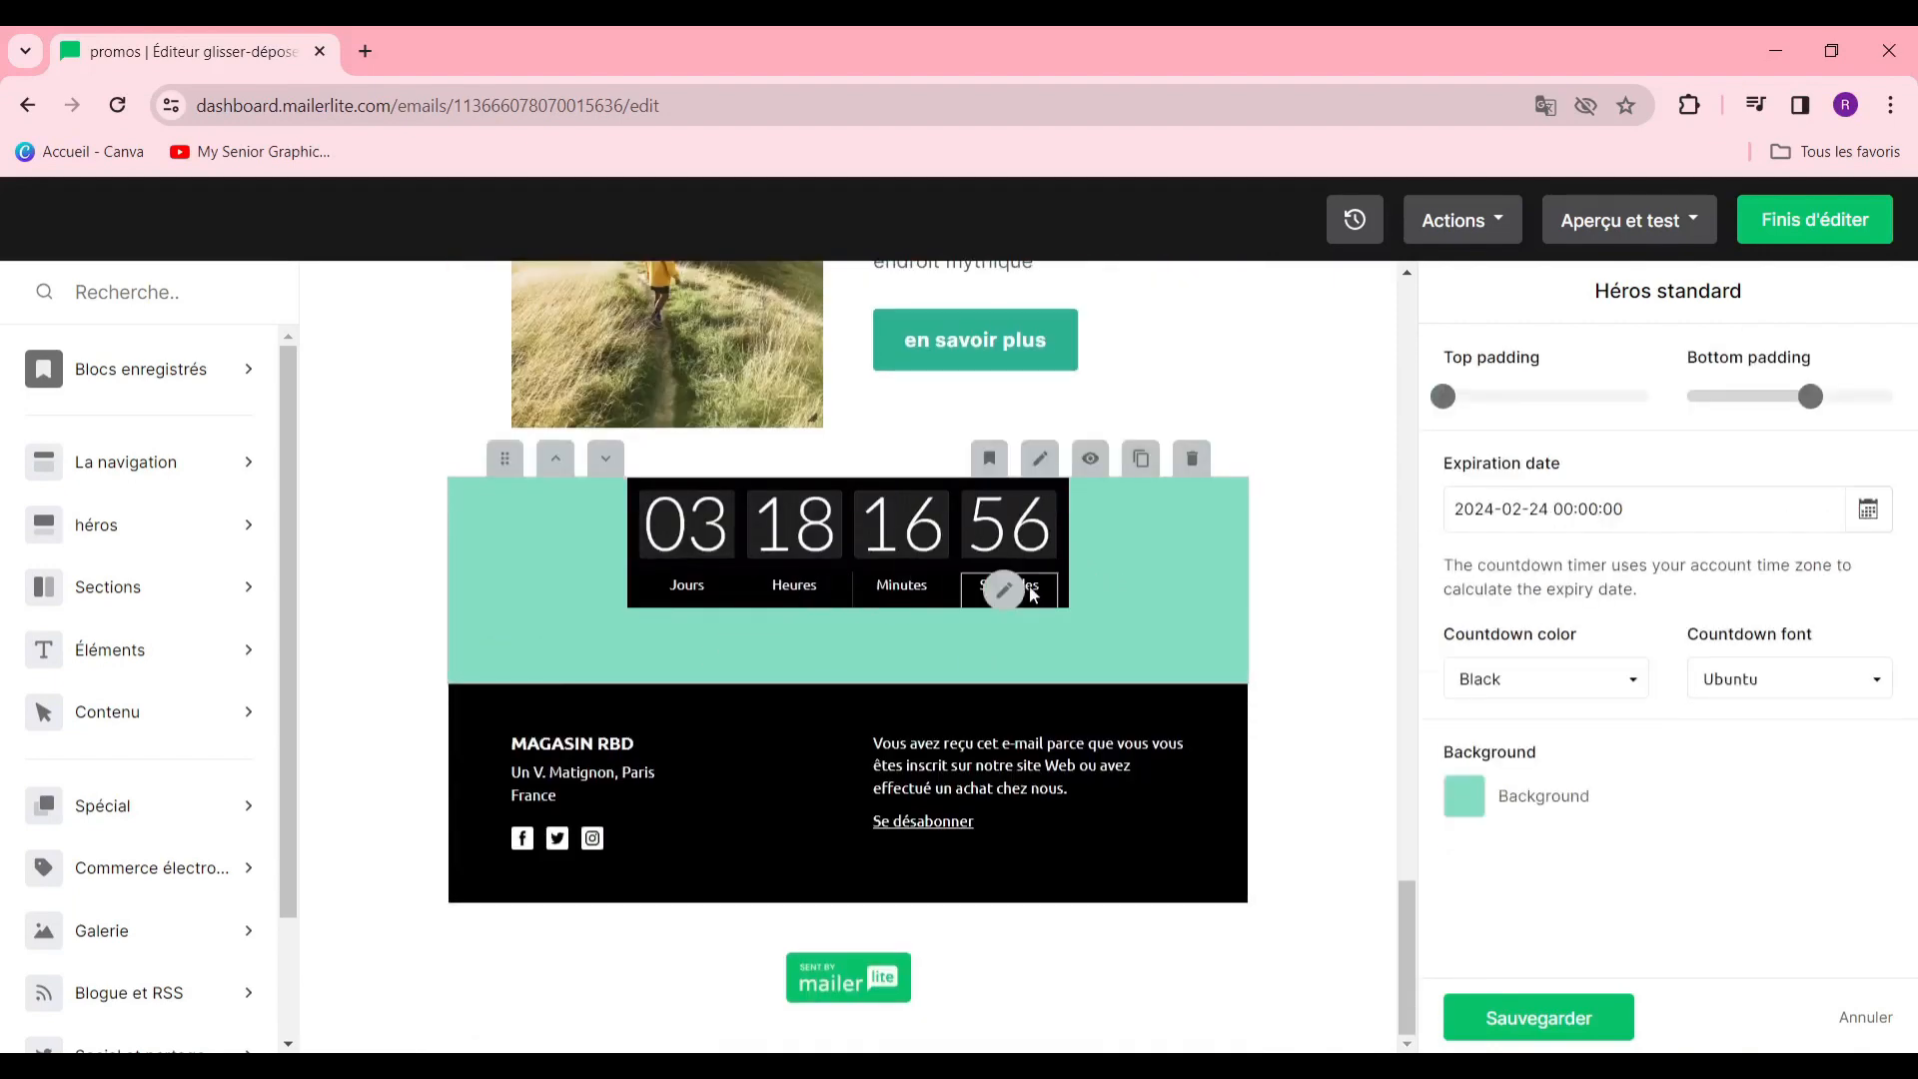
{"action": "left_click", "coordinate": [1191, 458]}
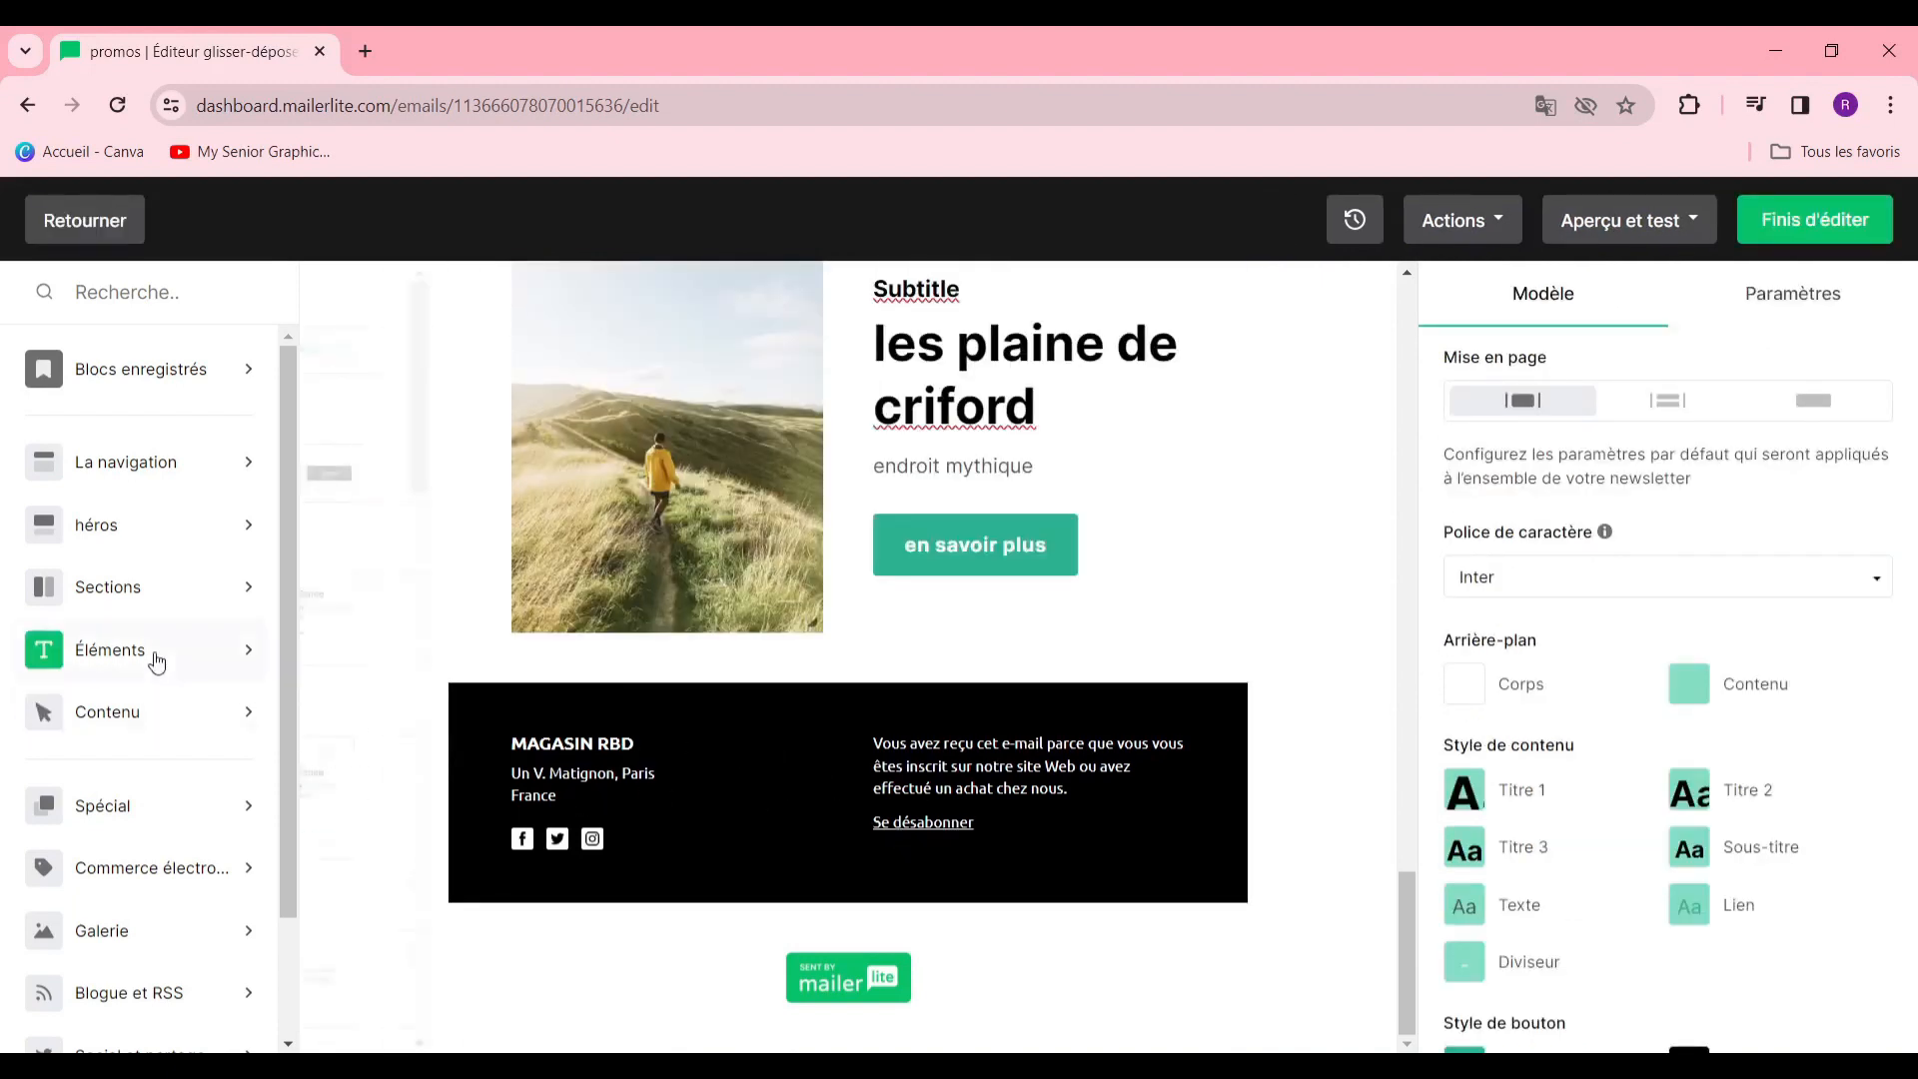
Insert a "3 colonnes" section between the hiking photo block and the footer
{"action": "left_click", "coordinate": [147, 539]}
{"action": "left_click", "coordinate": [177, 597]}
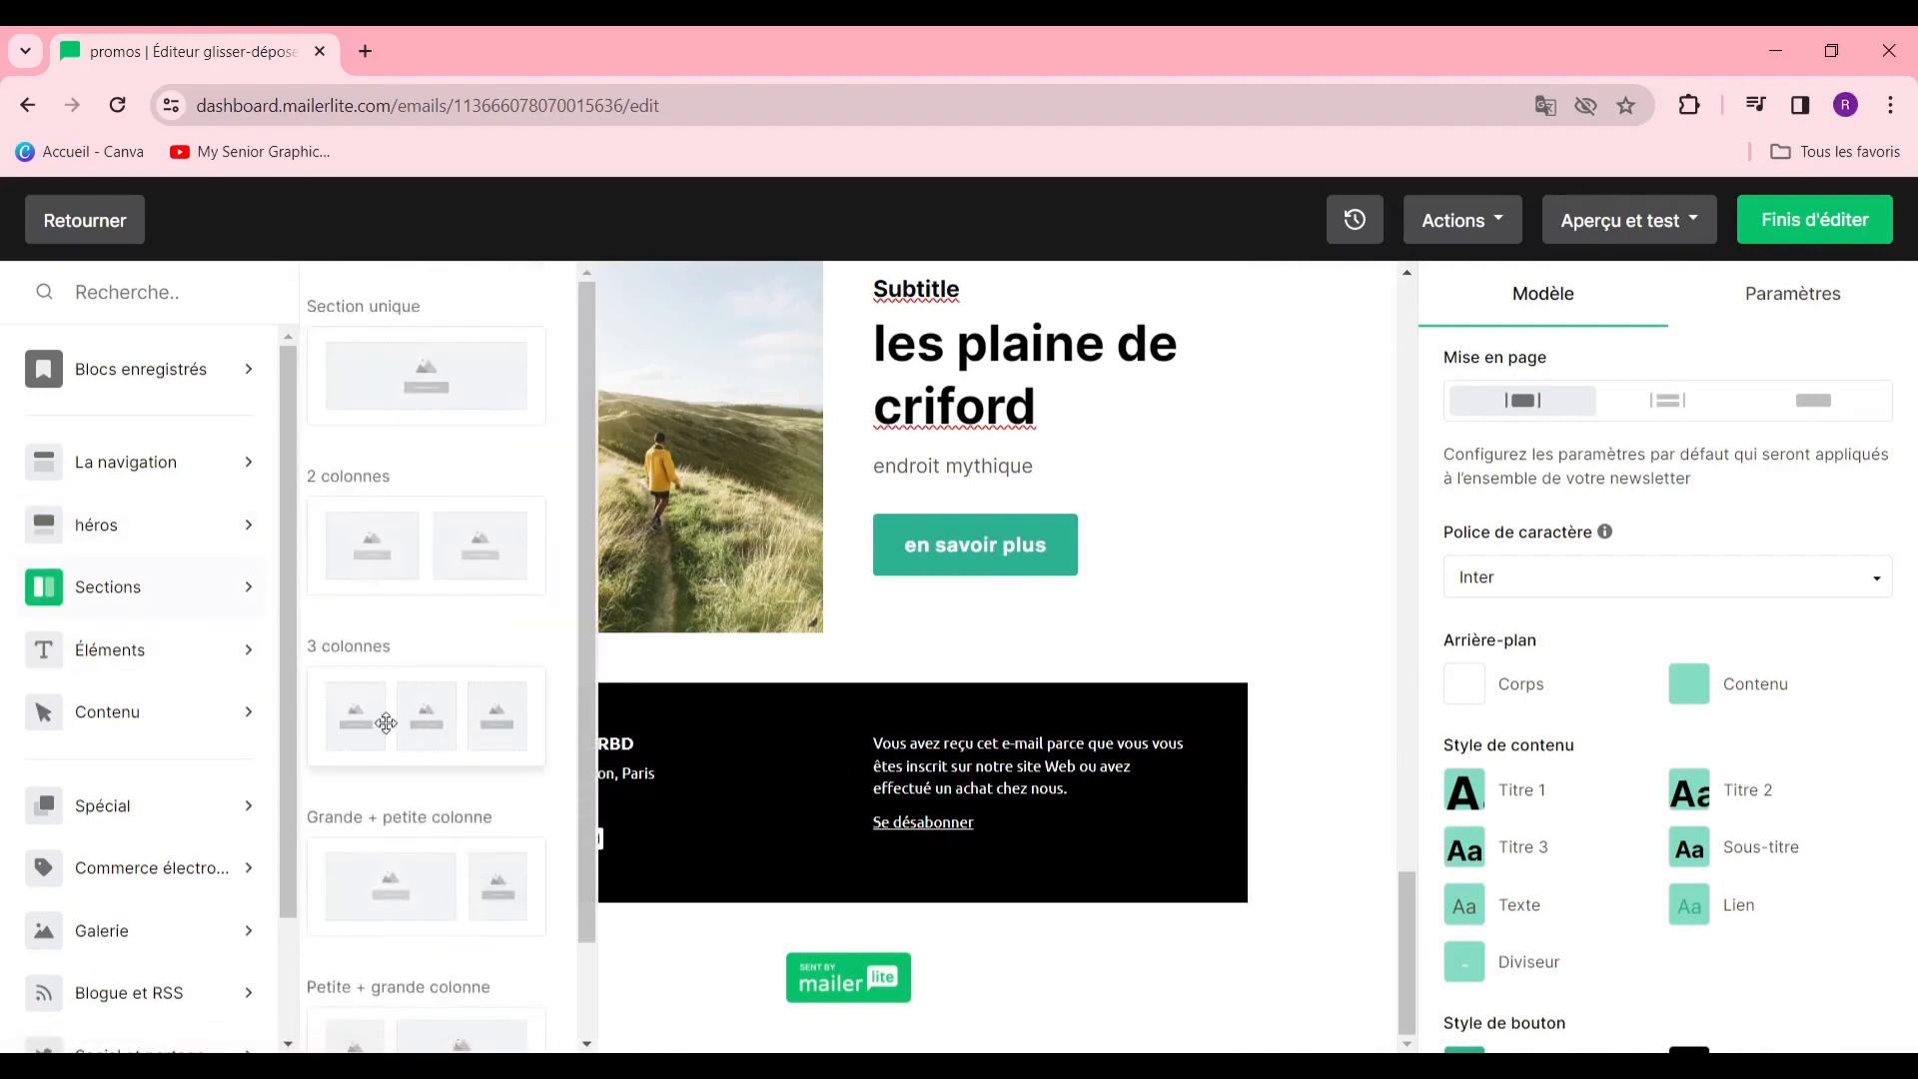
{"action": "scroll", "coordinate": [416, 762], "scroll_direction": "up", "scroll_amount": 5}
{"action": "scroll", "coordinate": [322, 634], "scroll_direction": "down", "scroll_amount": 6}
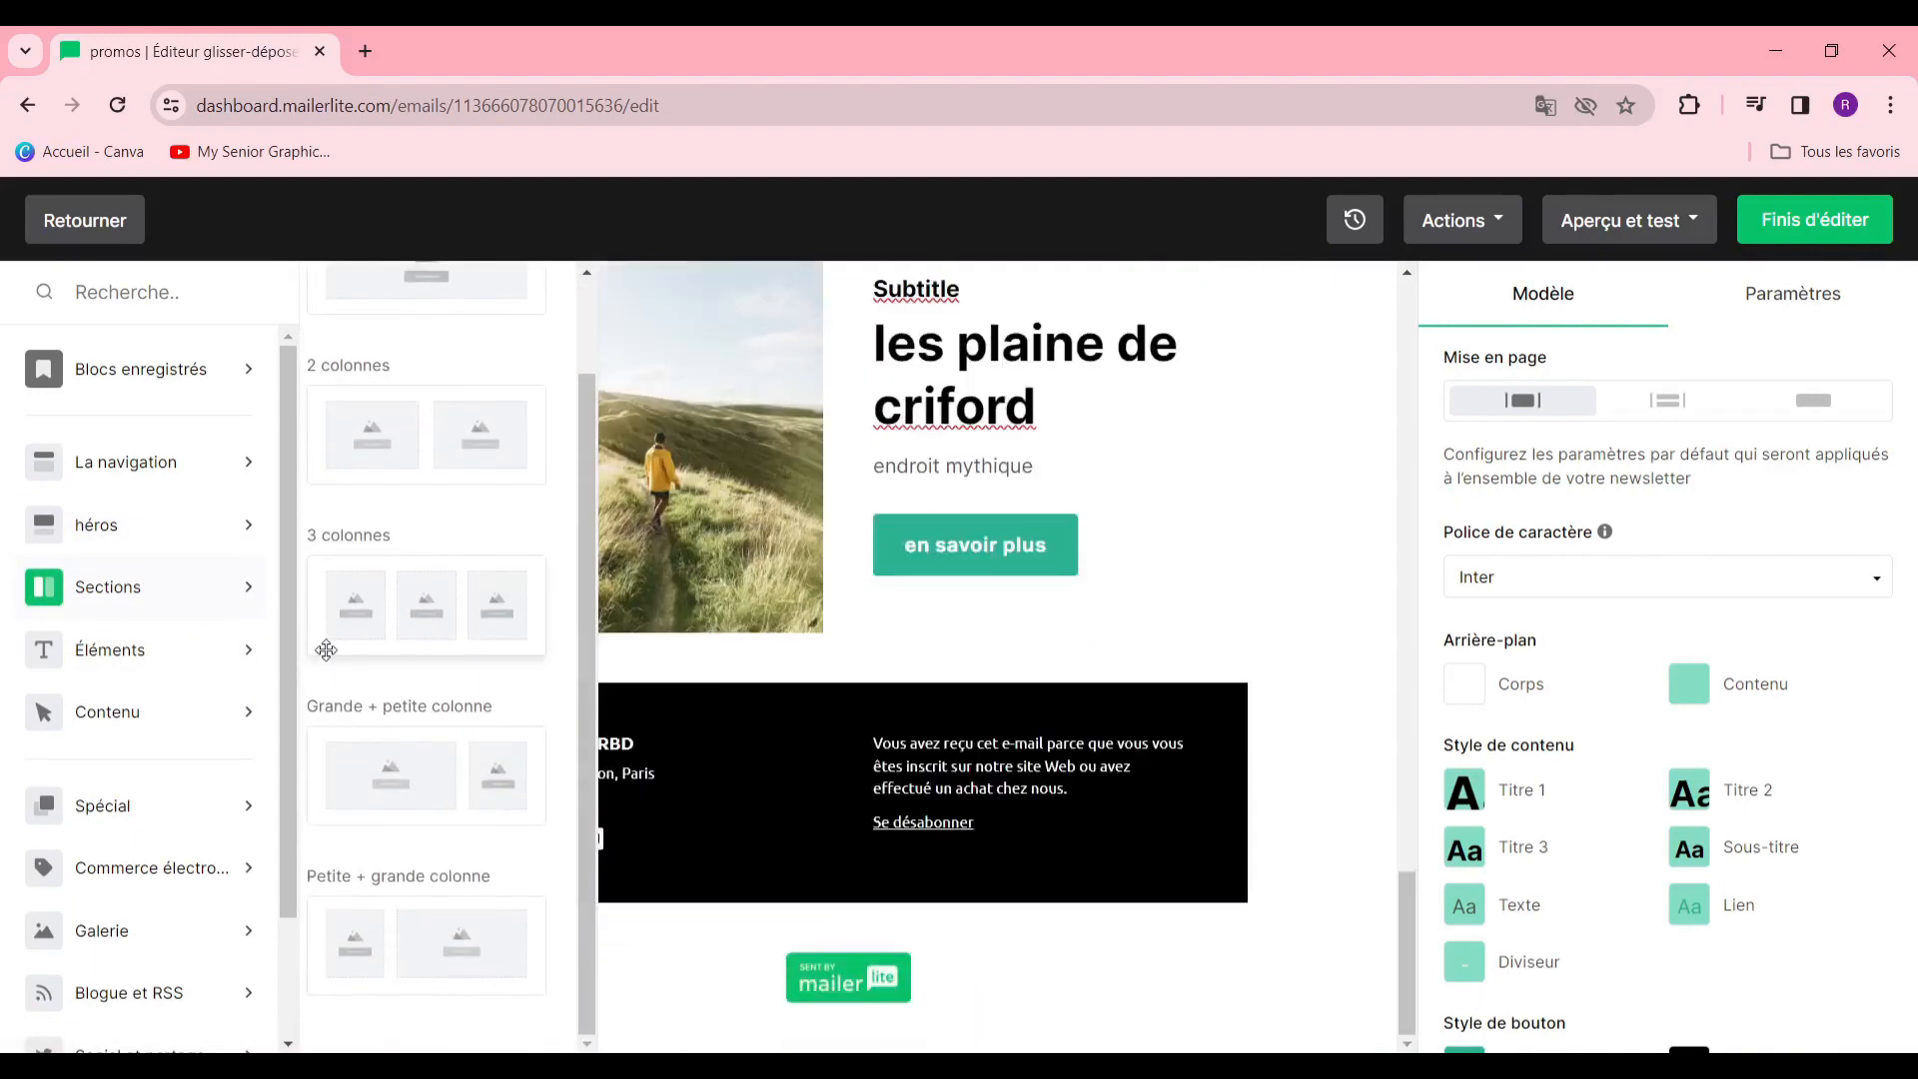
{"action": "mouse_move", "coordinate": [252, 654]}
{"action": "mouse_move", "coordinate": [140, 587]}
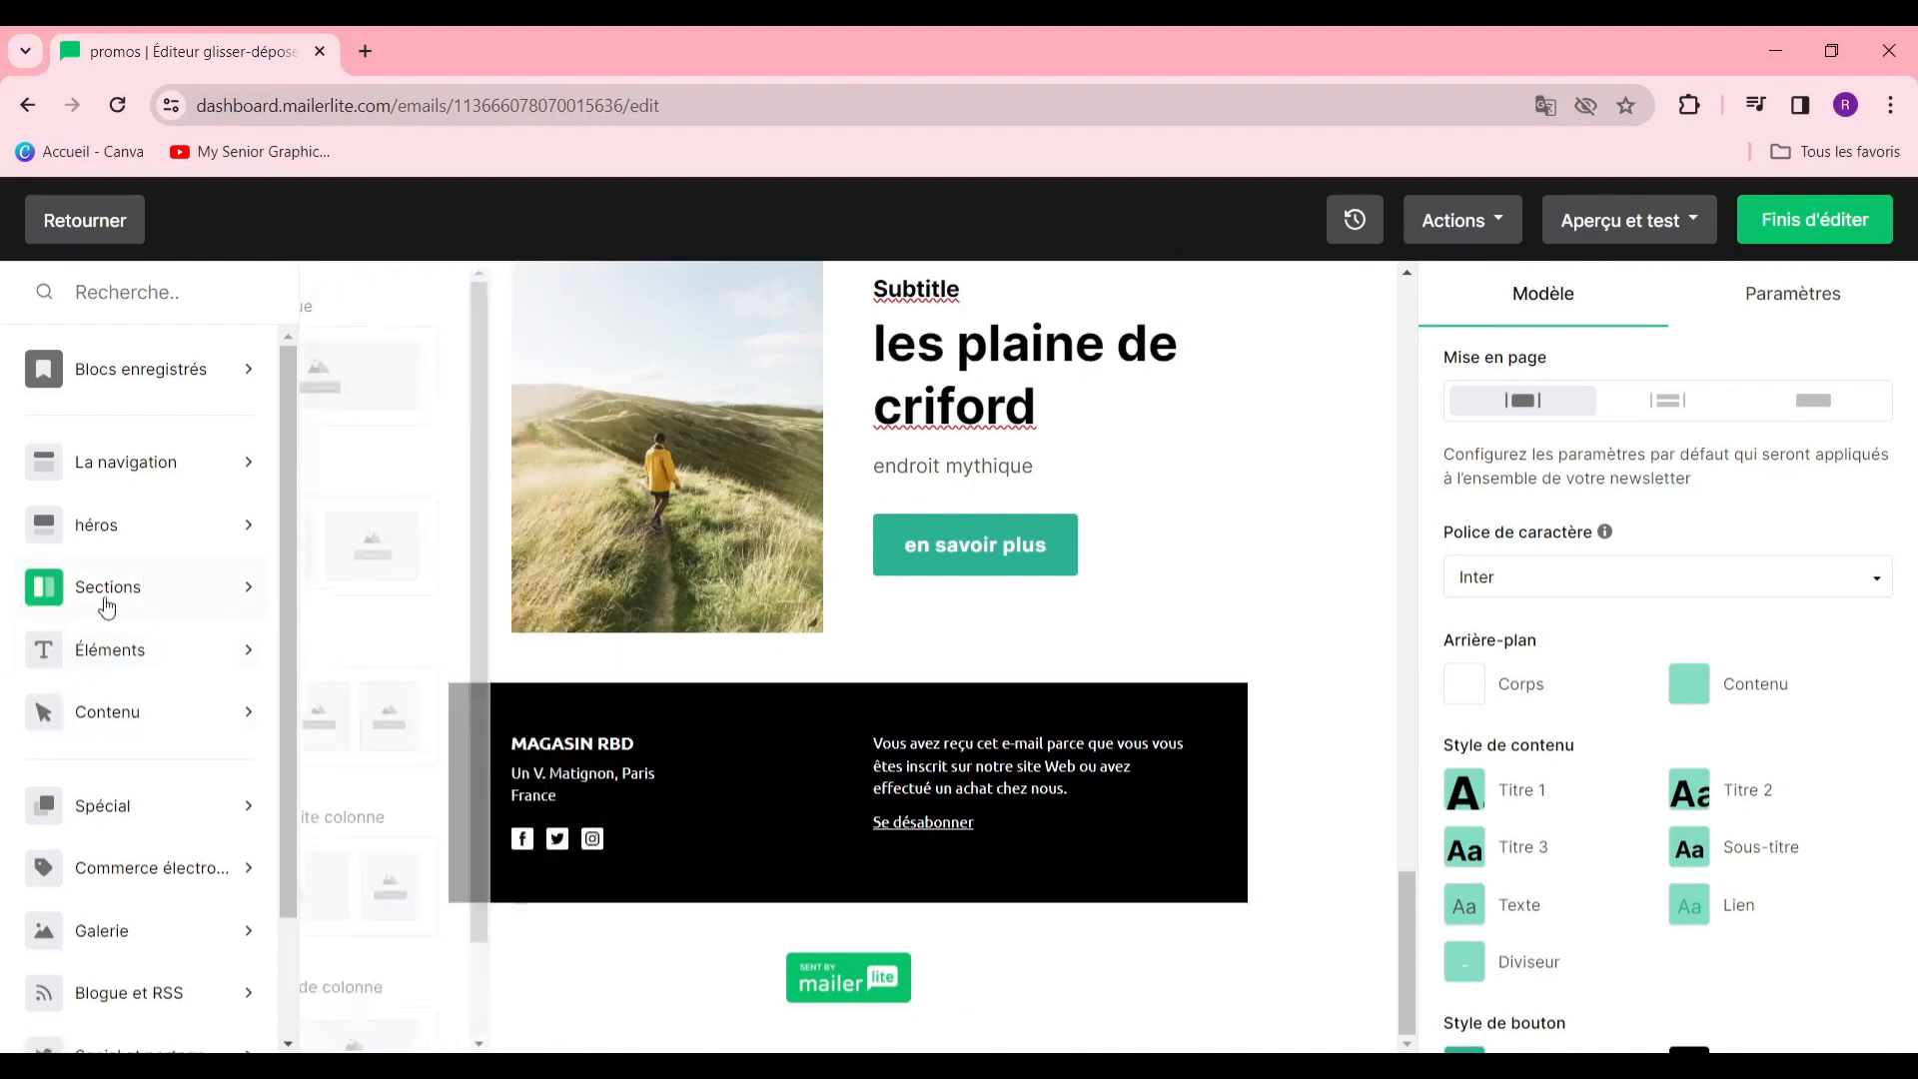
{"action": "left_click_drag", "start_coordinate": [422, 714], "coordinate": [1011, 871]}
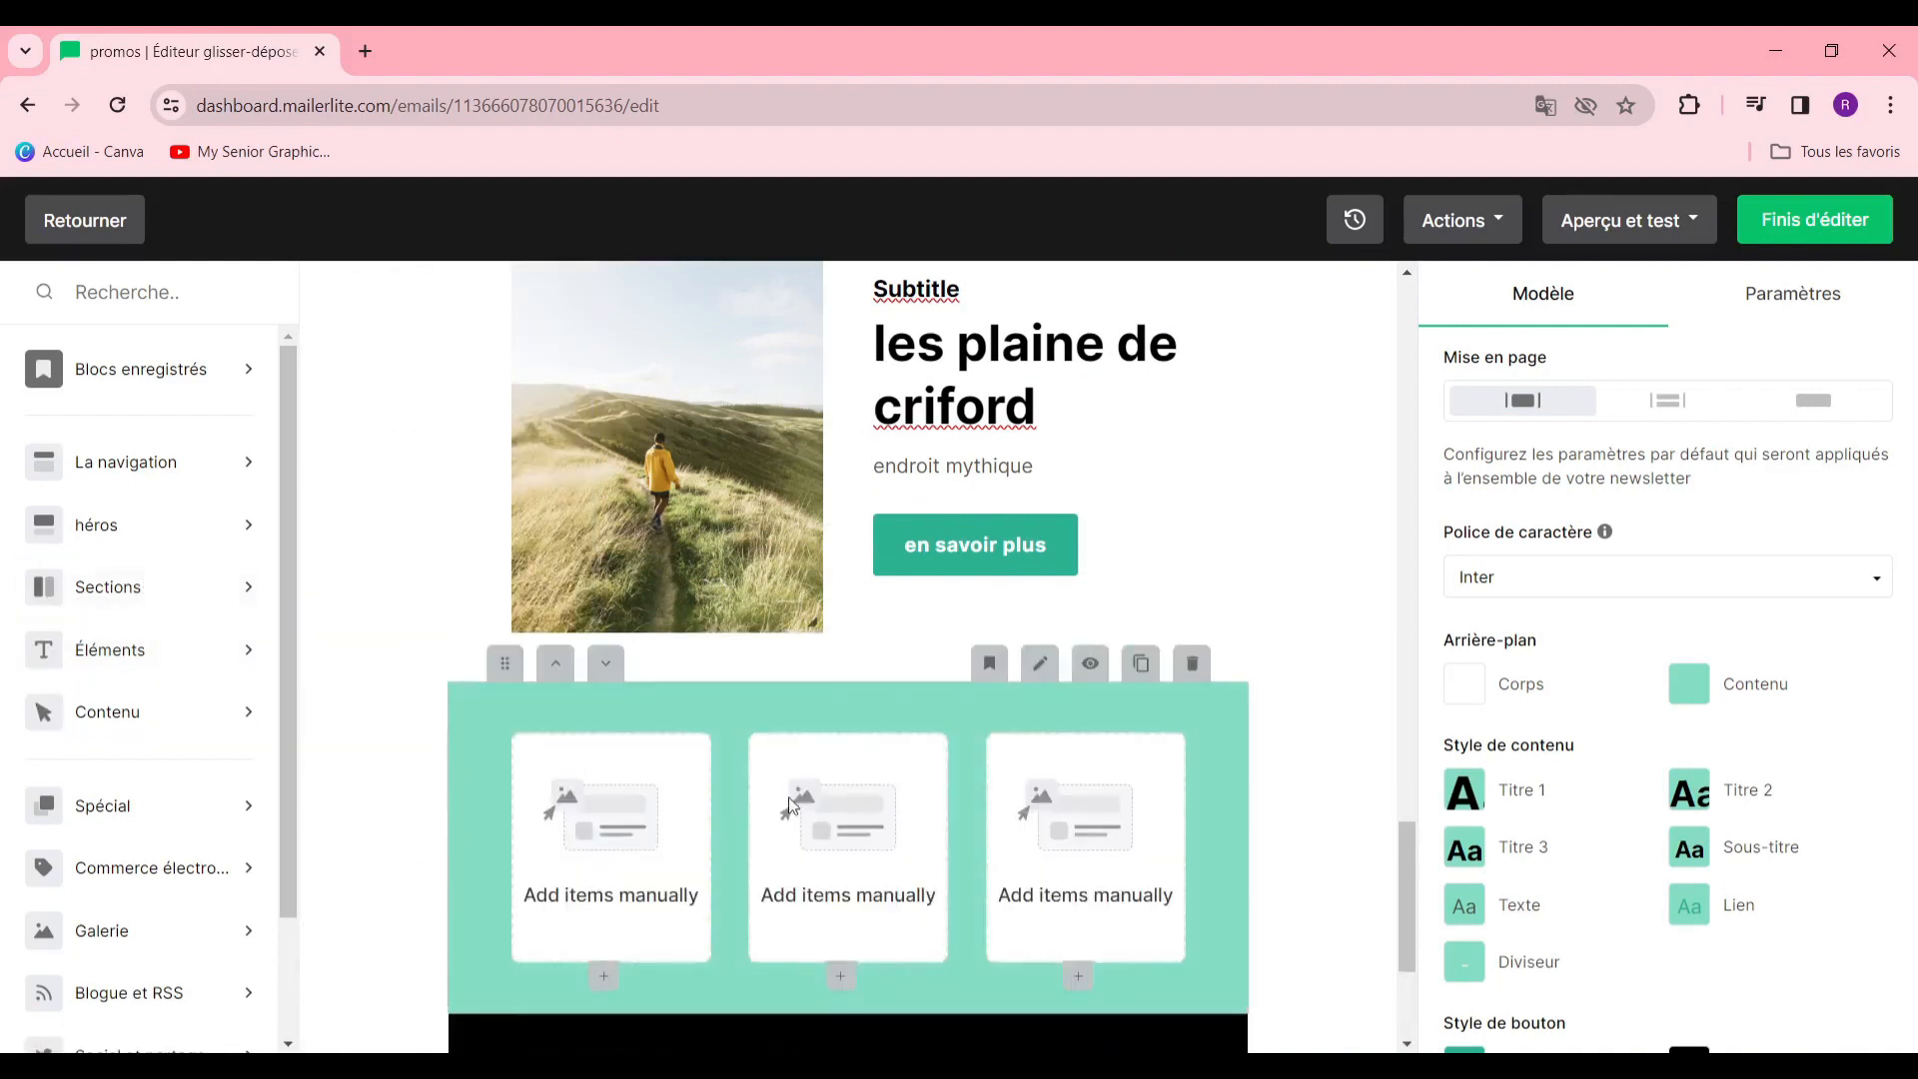
{"action": "scroll", "coordinate": [899, 779], "scroll_direction": "down", "scroll_amount": 3}
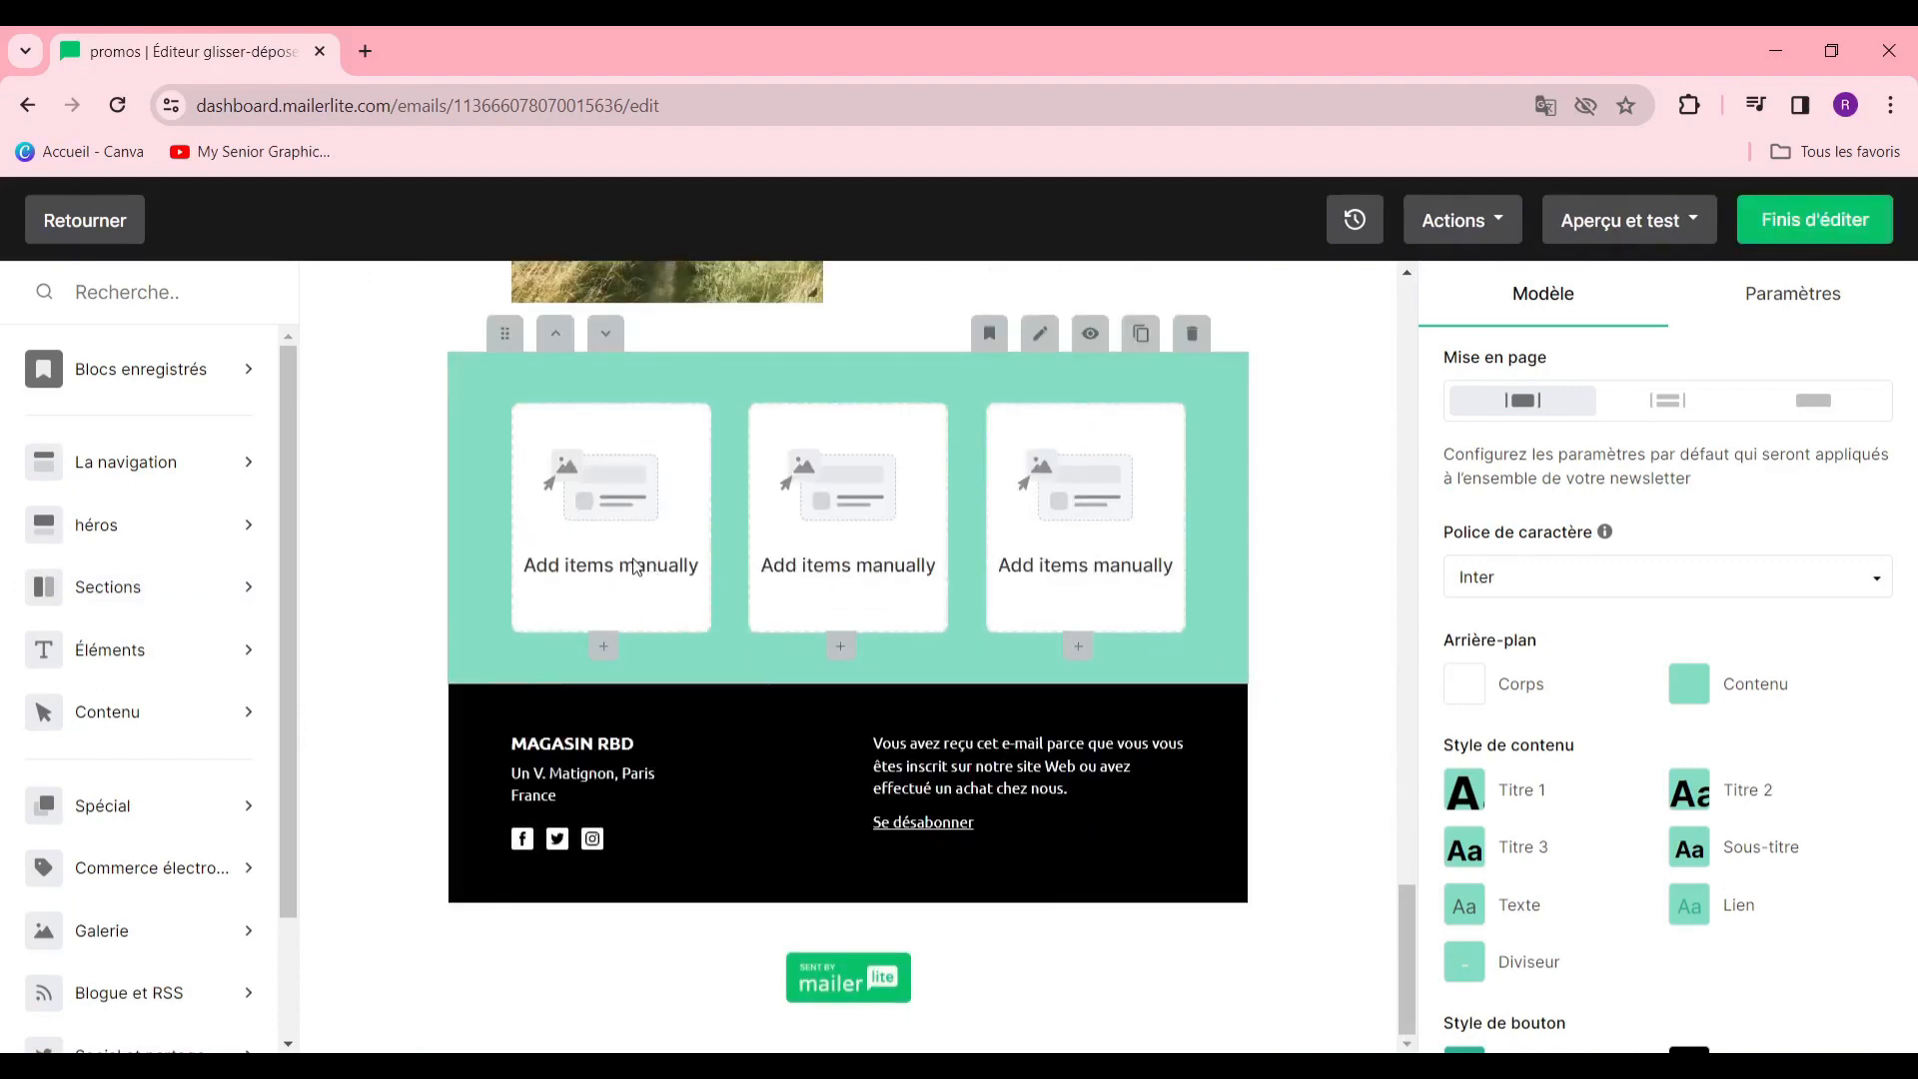
Insert a "Contenu simple" block between the three-column section and the footer
{"action": "mouse_move", "coordinate": [153, 620]}
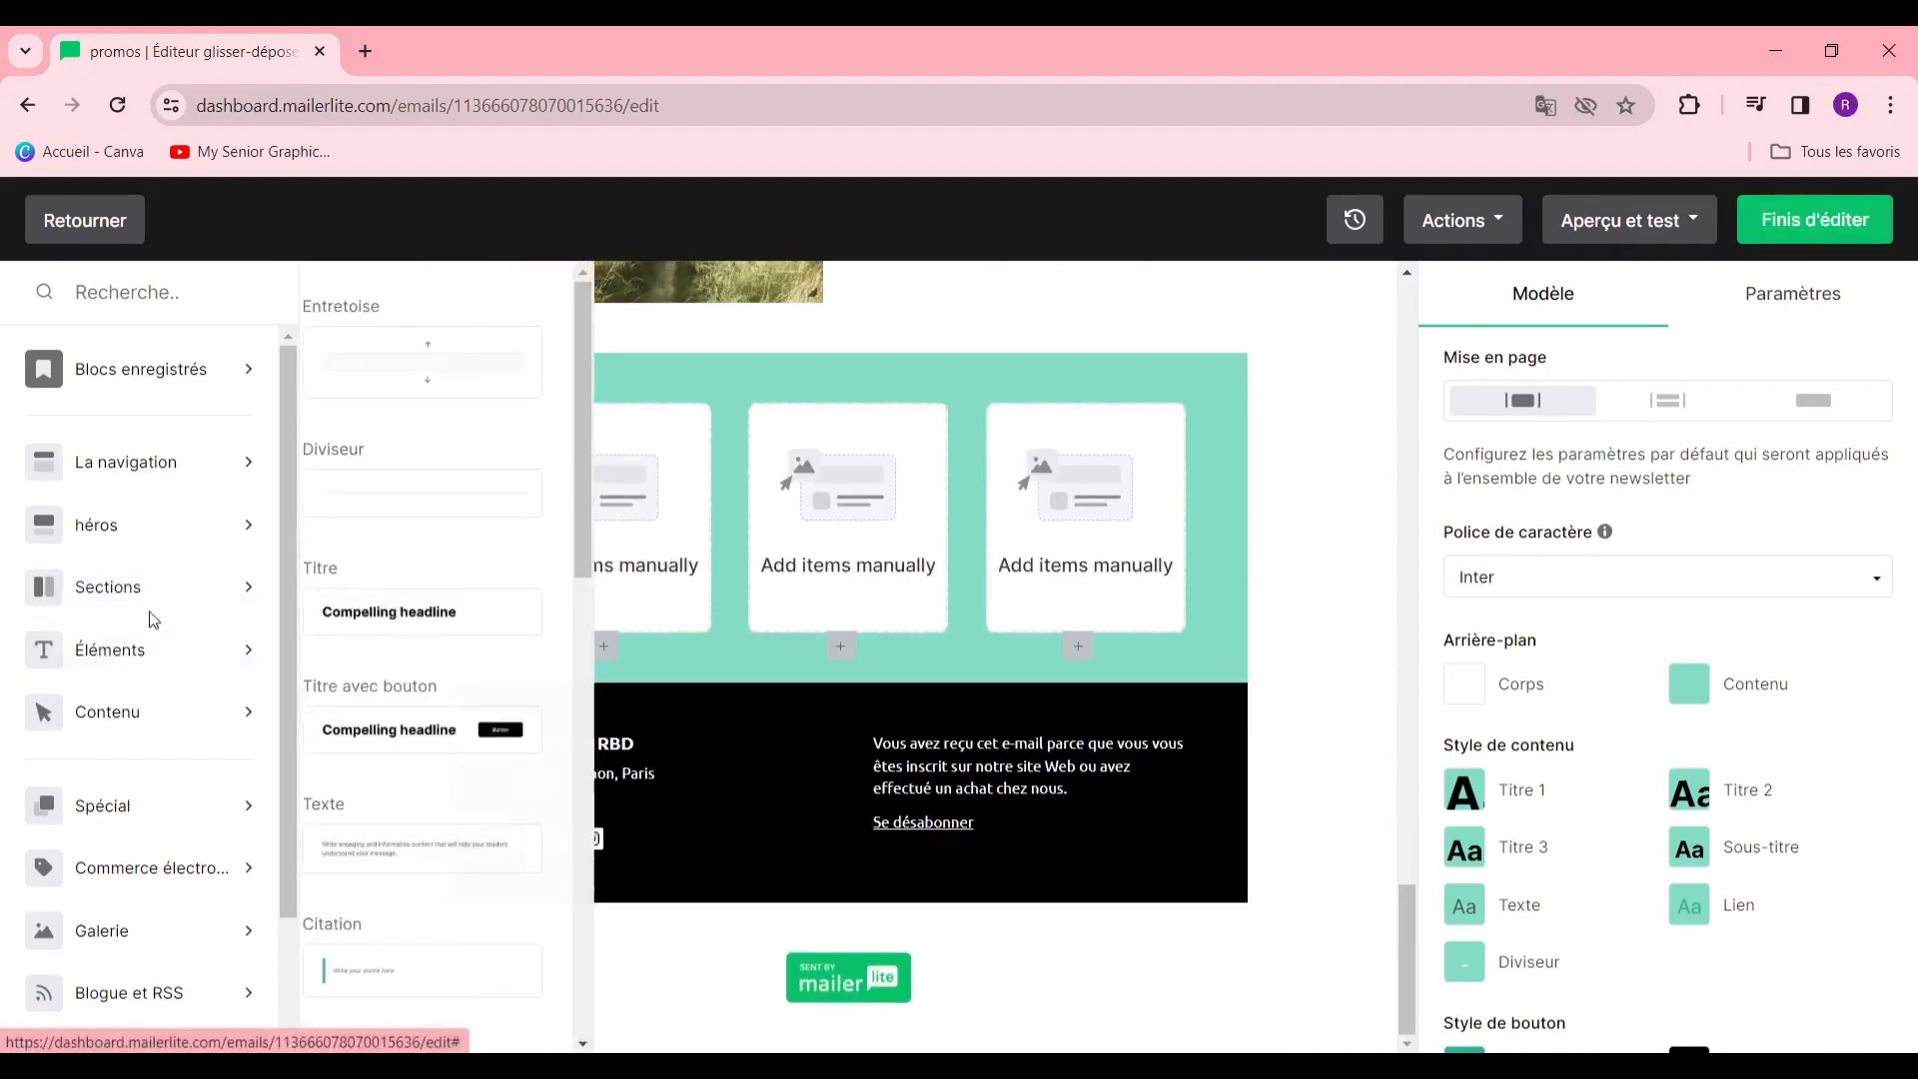
{"action": "scroll", "coordinate": [434, 660], "scroll_direction": "down", "scroll_amount": 1}
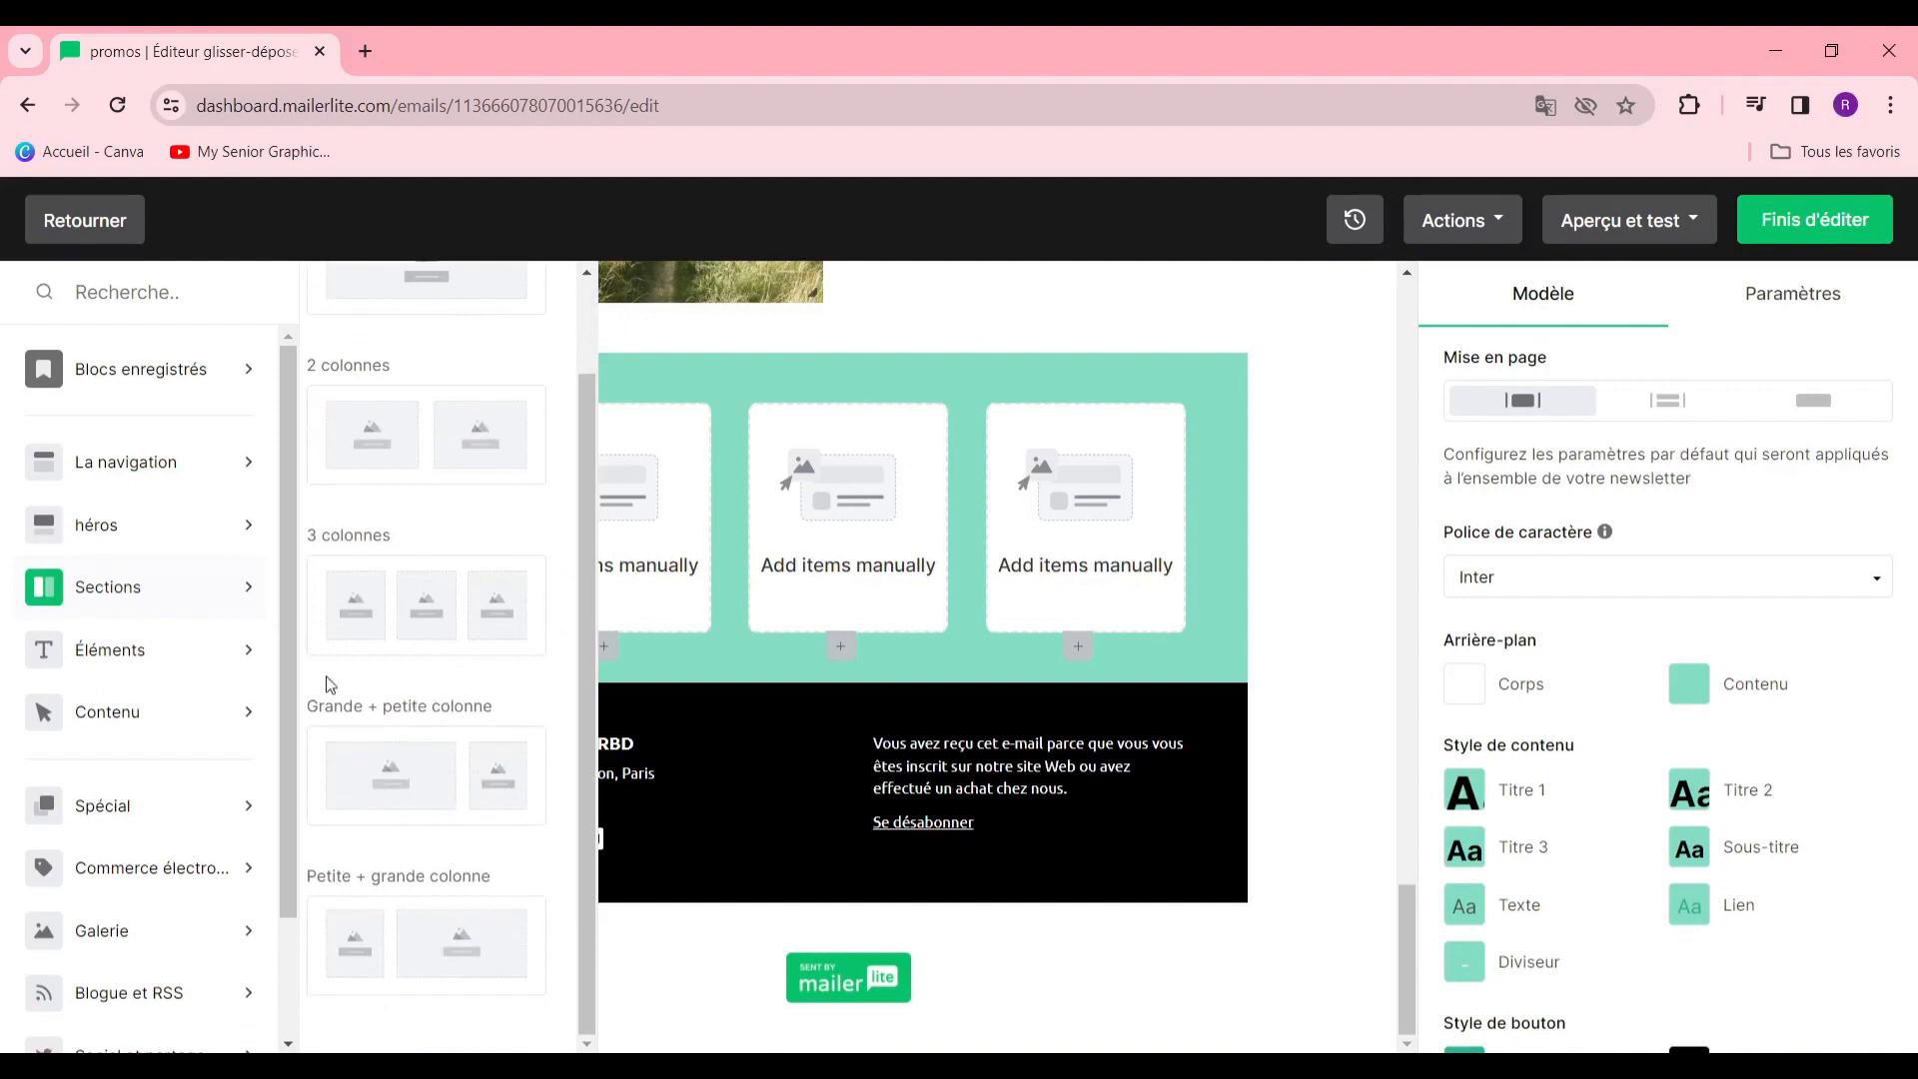
{"action": "mouse_move", "coordinate": [152, 727]}
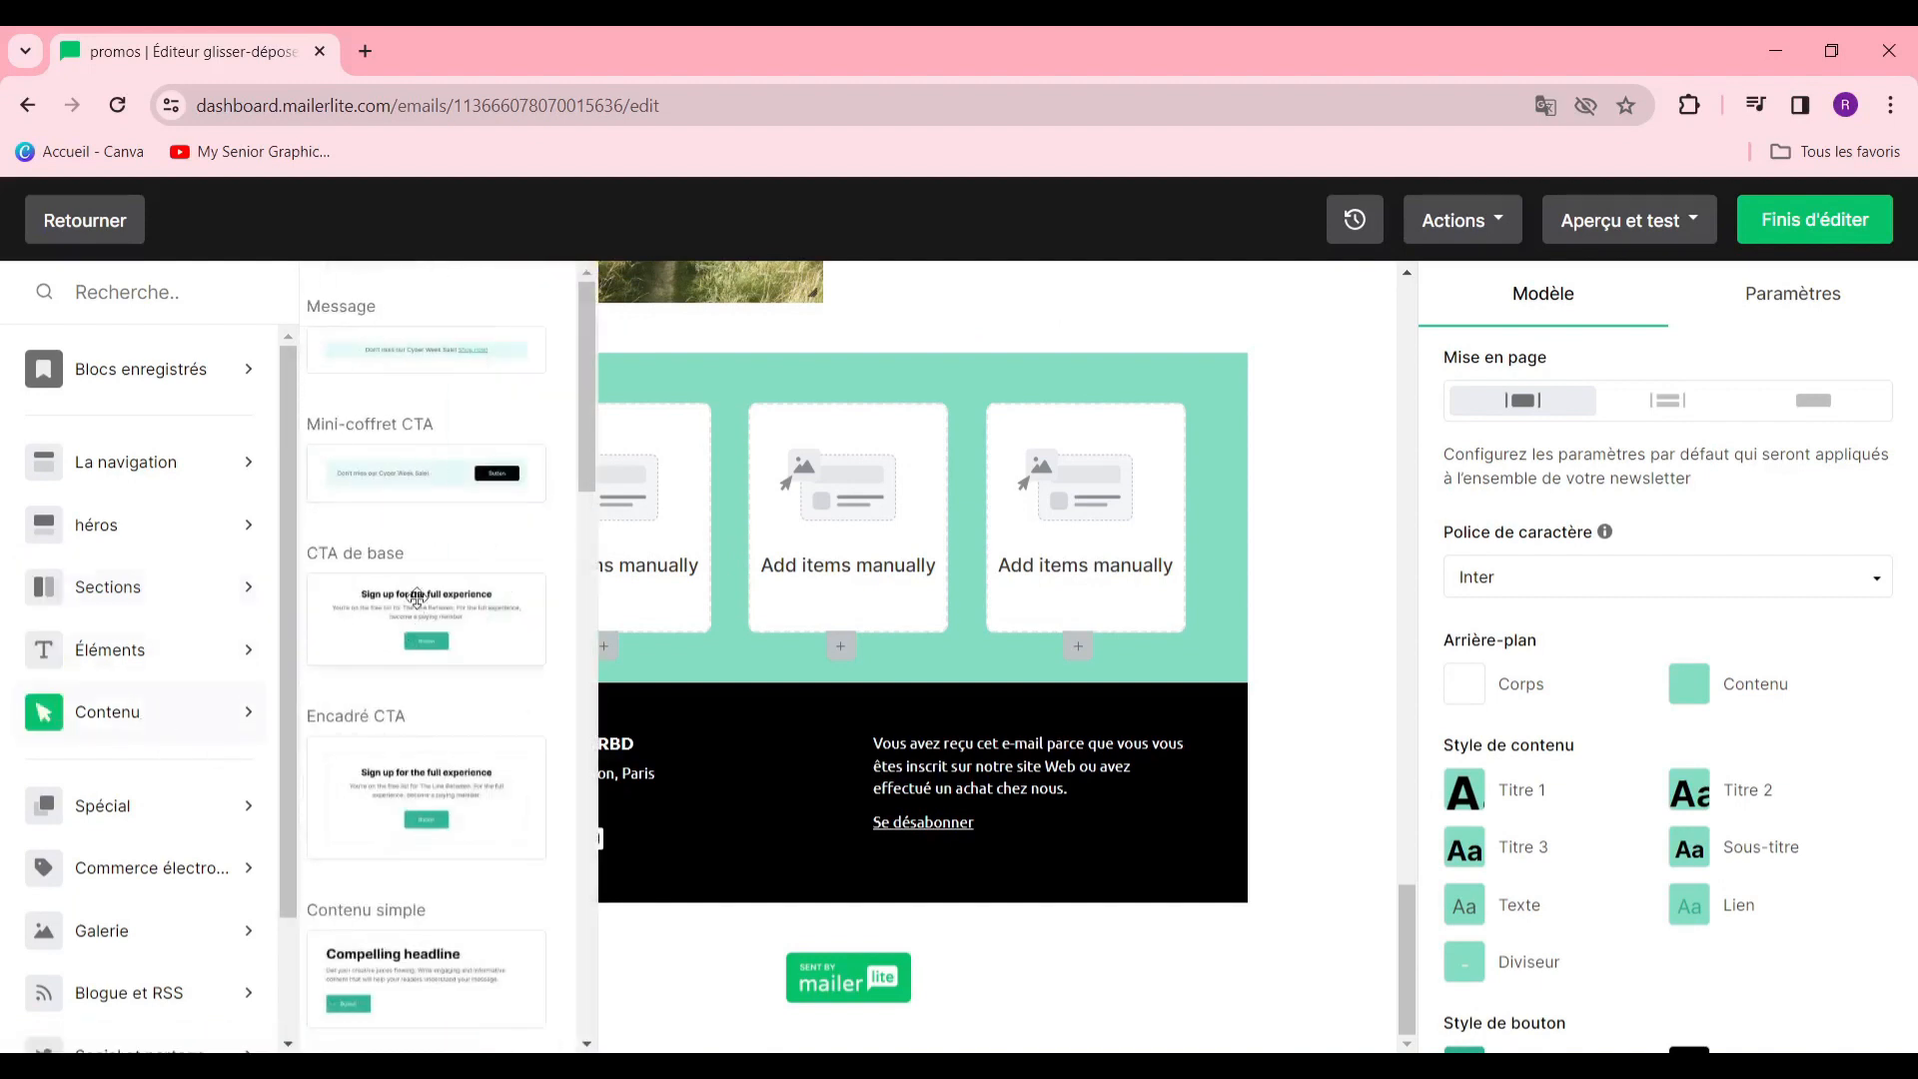
{"action": "scroll", "coordinate": [417, 597], "scroll_direction": "down", "scroll_amount": 2}
{"action": "left_click_drag", "start_coordinate": [407, 717], "coordinate": [857, 716]}
{"action": "scroll", "coordinate": [895, 750], "scroll_direction": "down", "scroll_amount": 3}
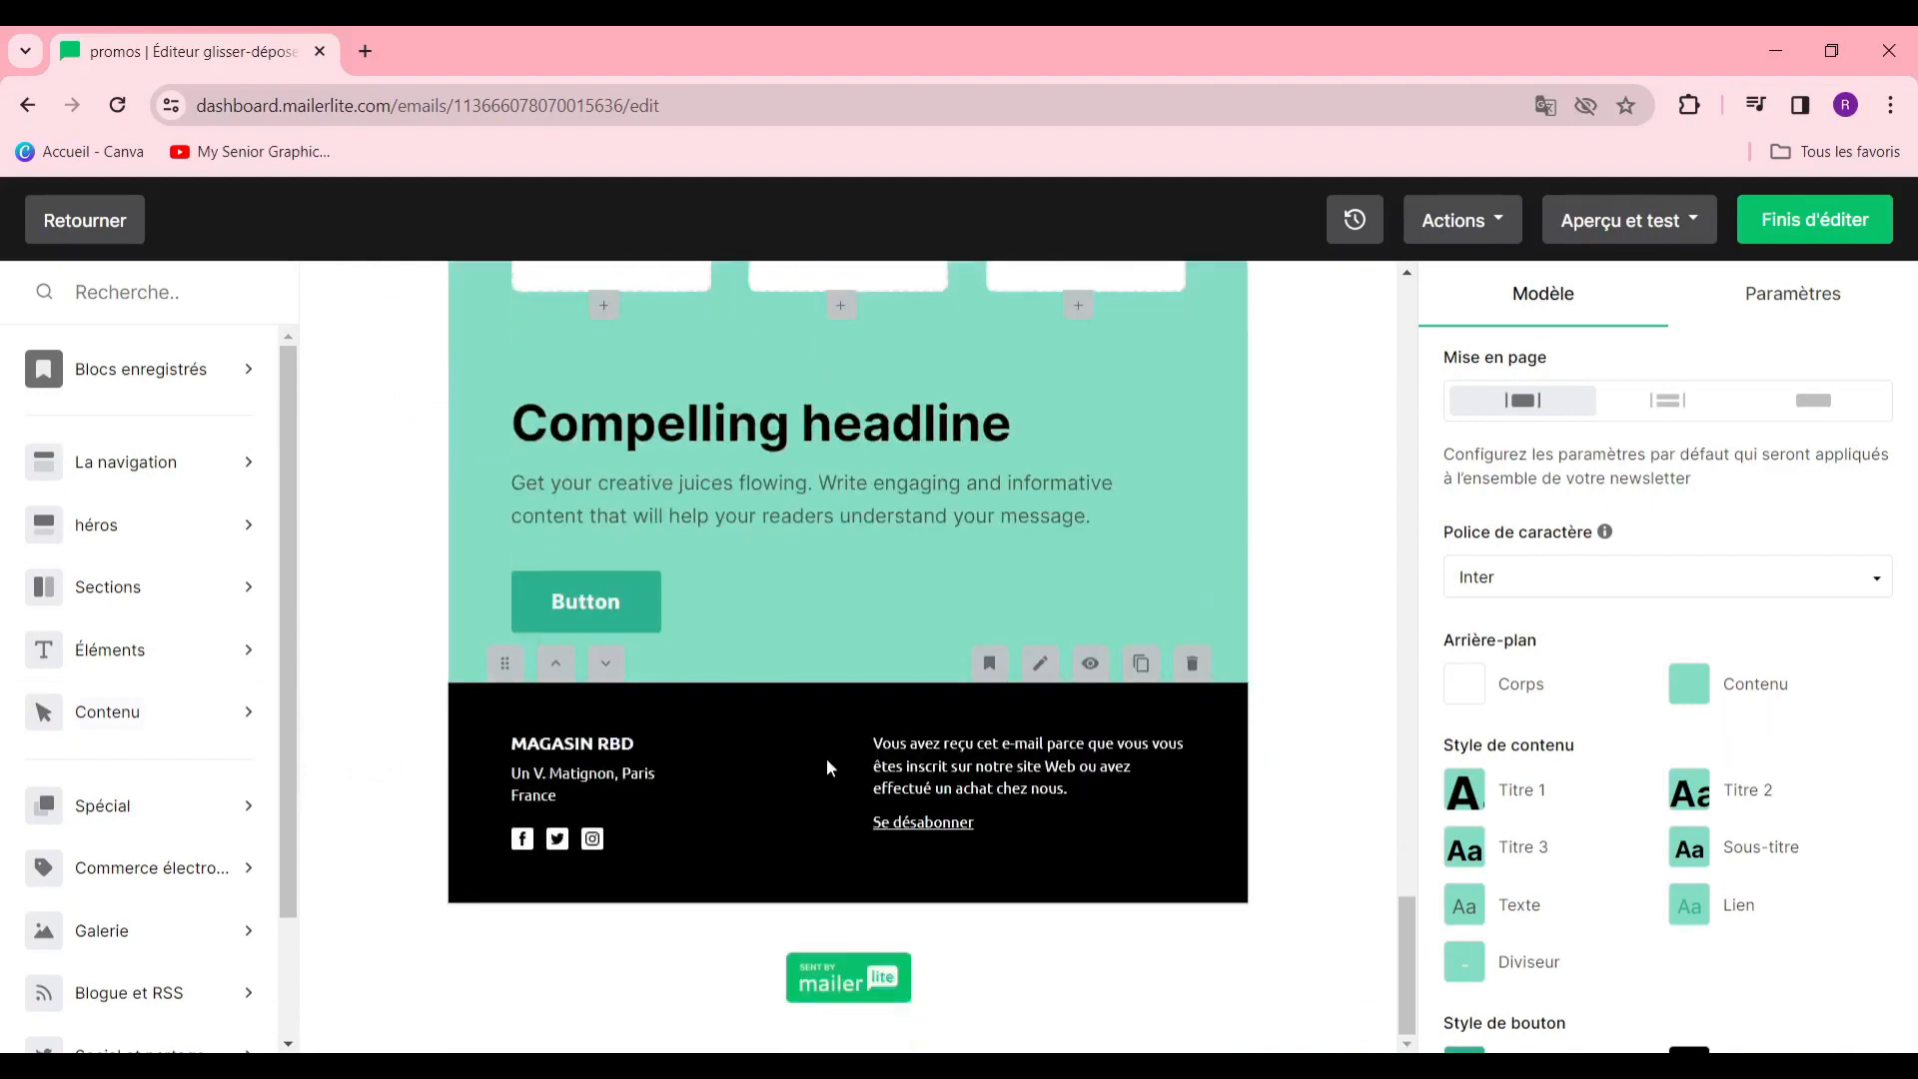
Review the e-mail, finish editing it, and check the campaign's details and scheduling options
{"action": "scroll", "coordinate": [827, 762], "scroll_direction": "up", "scroll_amount": 18}
{"action": "scroll", "coordinate": [855, 707], "scroll_direction": "up", "scroll_amount": 10}
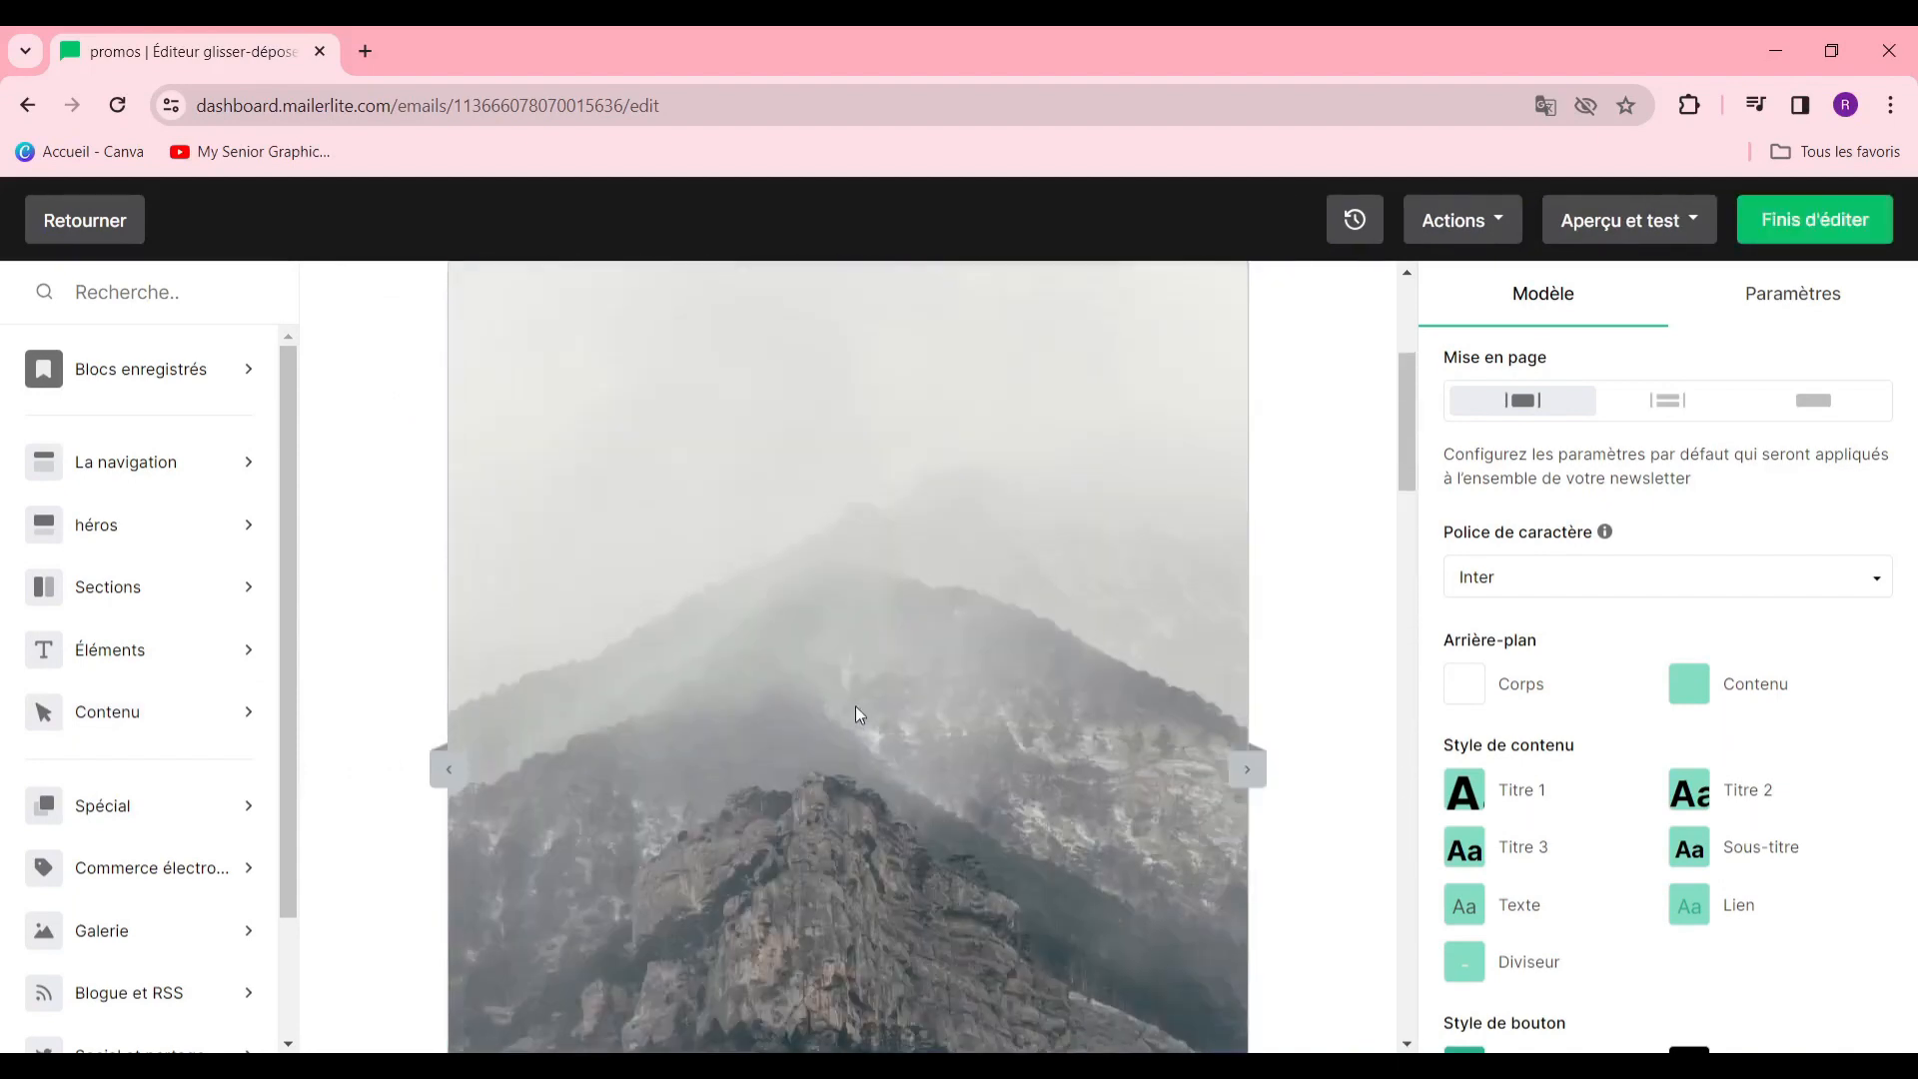
{"action": "scroll", "coordinate": [961, 653], "scroll_direction": "down", "scroll_amount": 8}
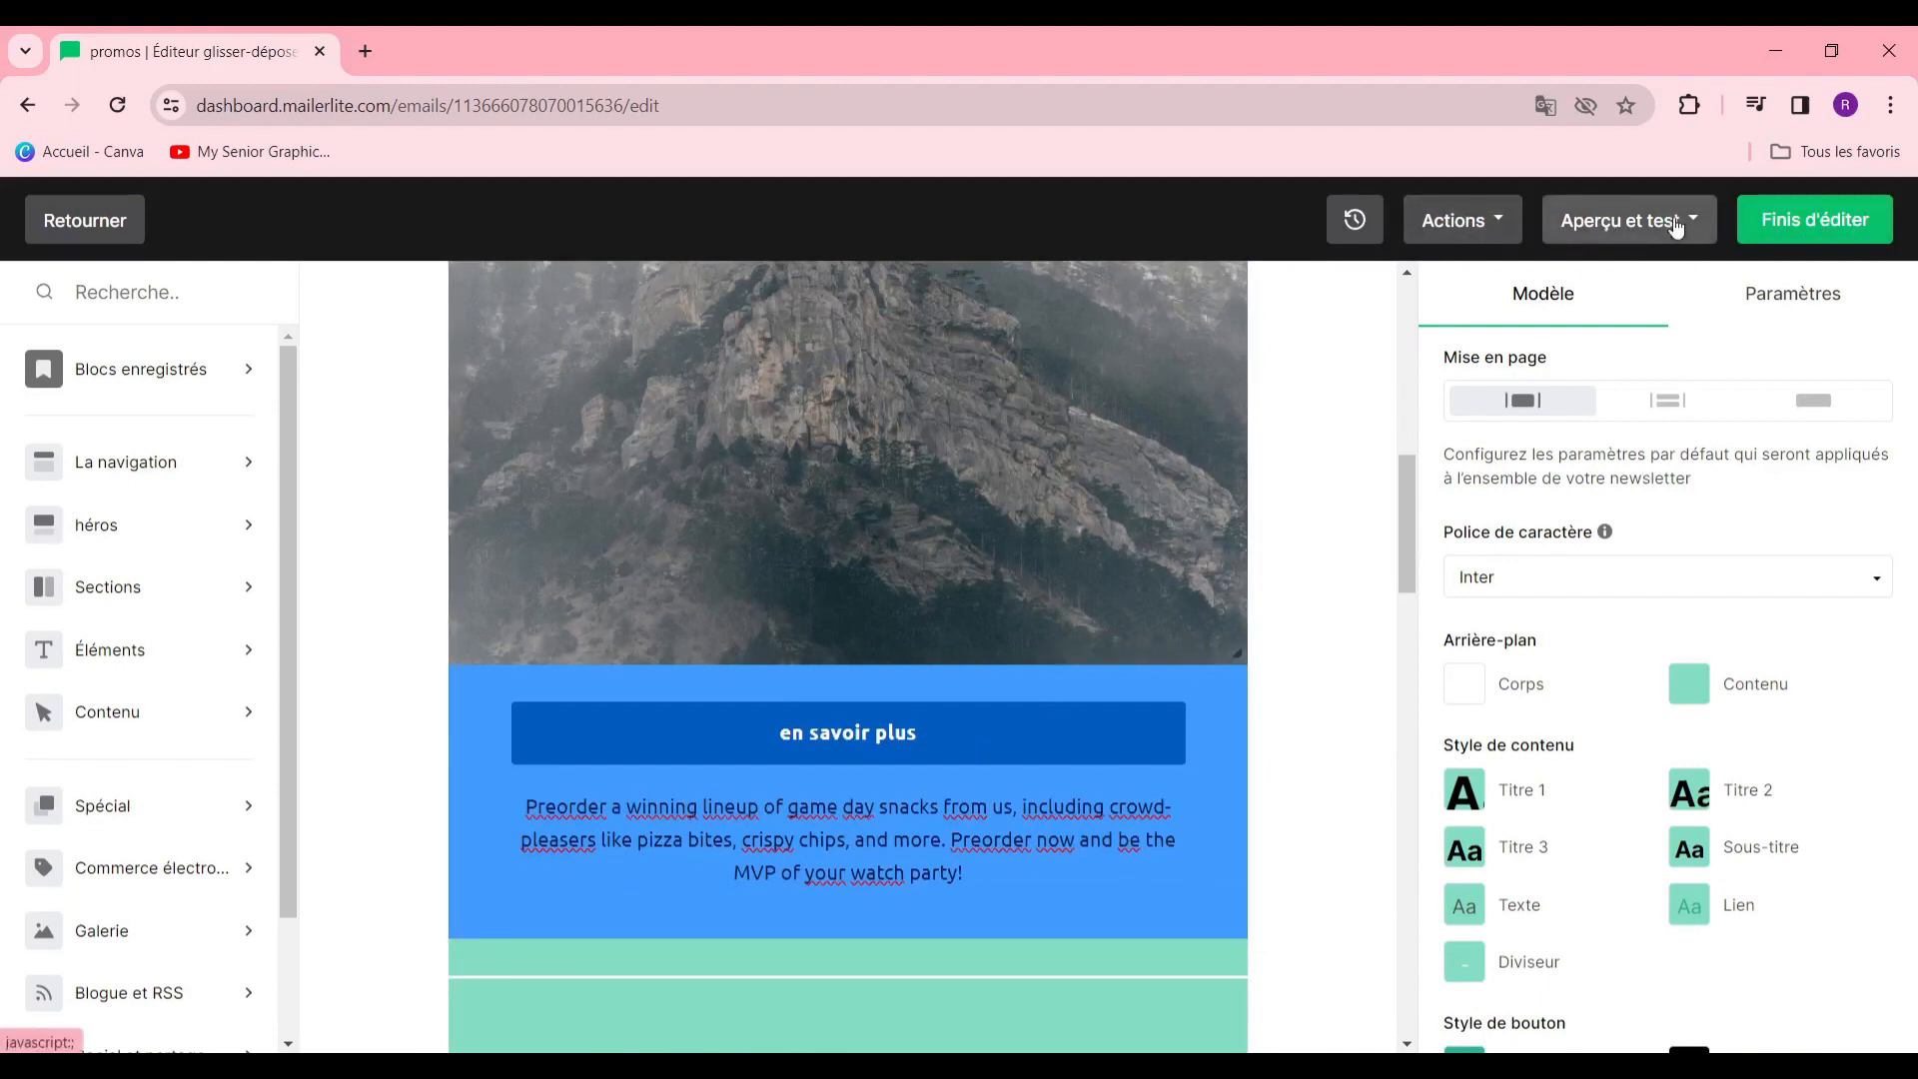
{"action": "left_click", "coordinate": [1788, 230]}
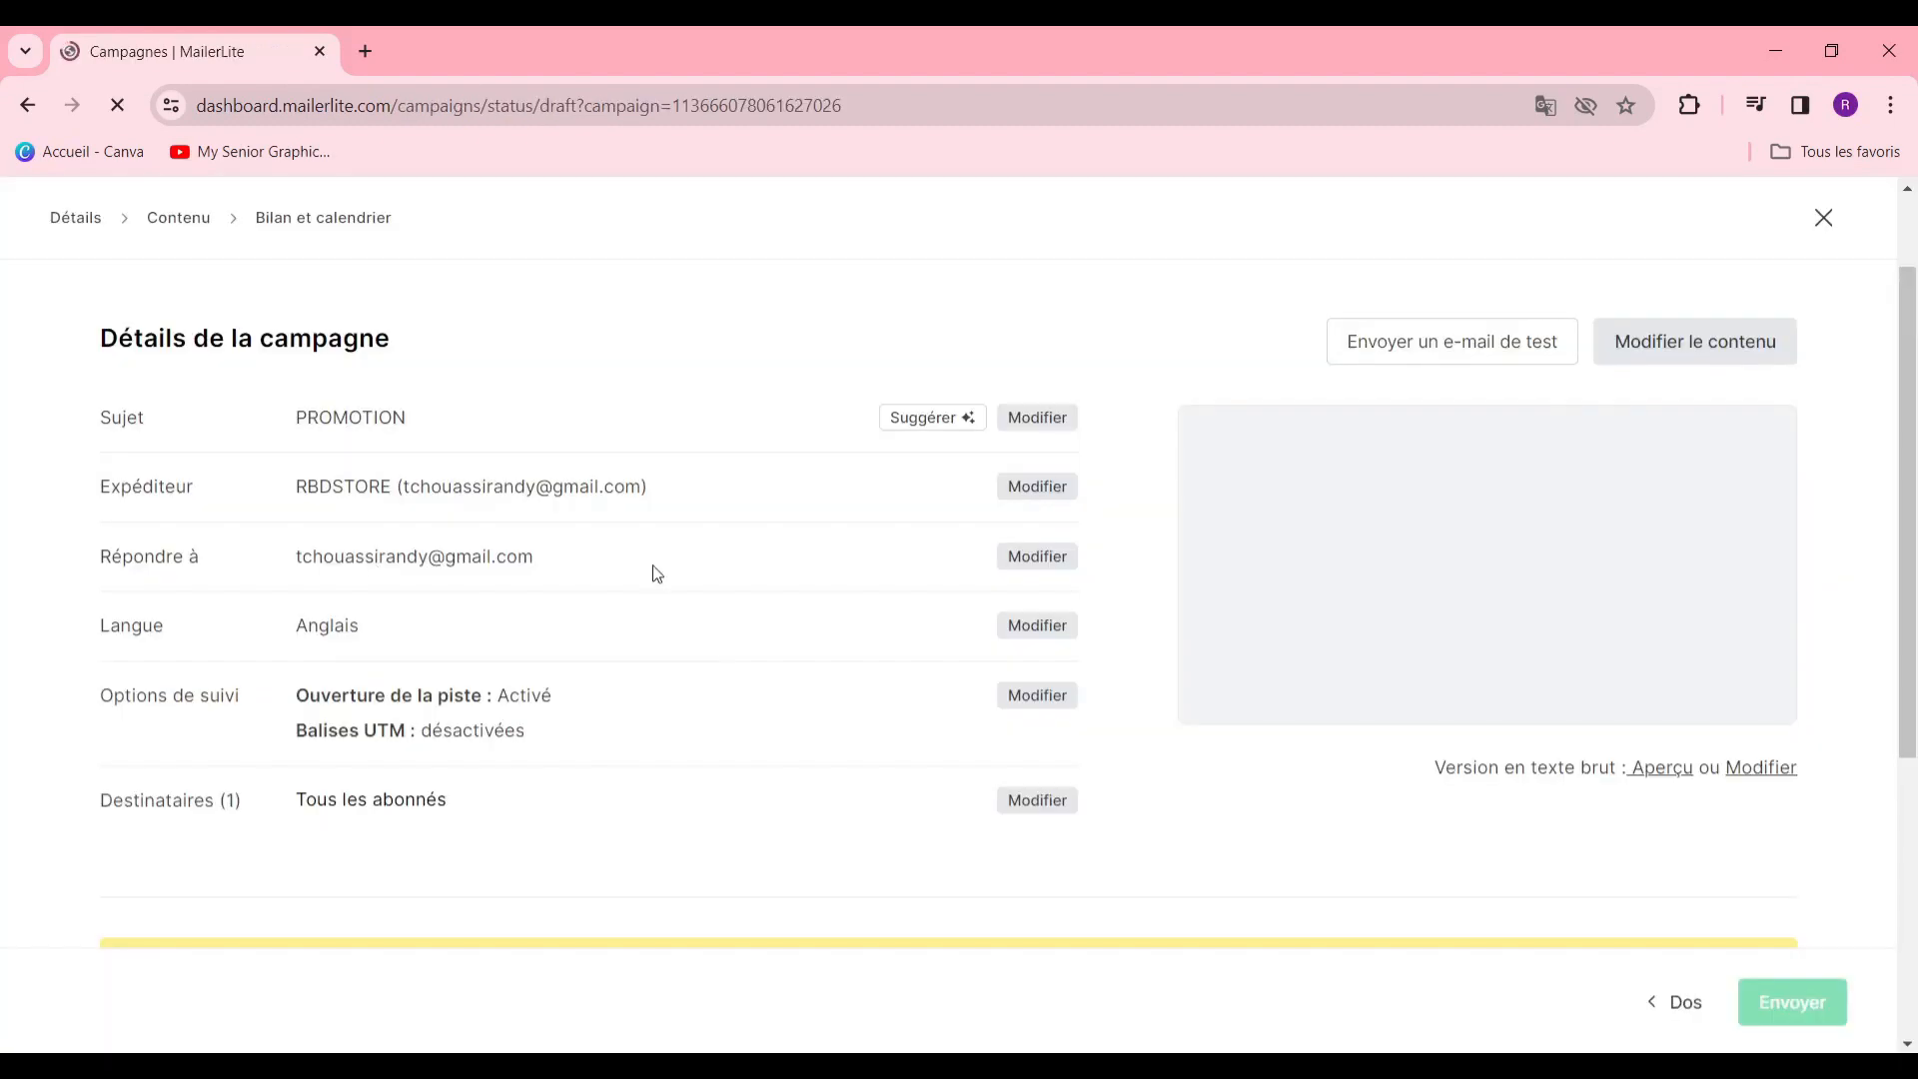
{"action": "scroll", "coordinate": [671, 714], "scroll_direction": "down", "scroll_amount": 5}
{"action": "scroll", "coordinate": [671, 721], "scroll_direction": "up", "scroll_amount": 5}
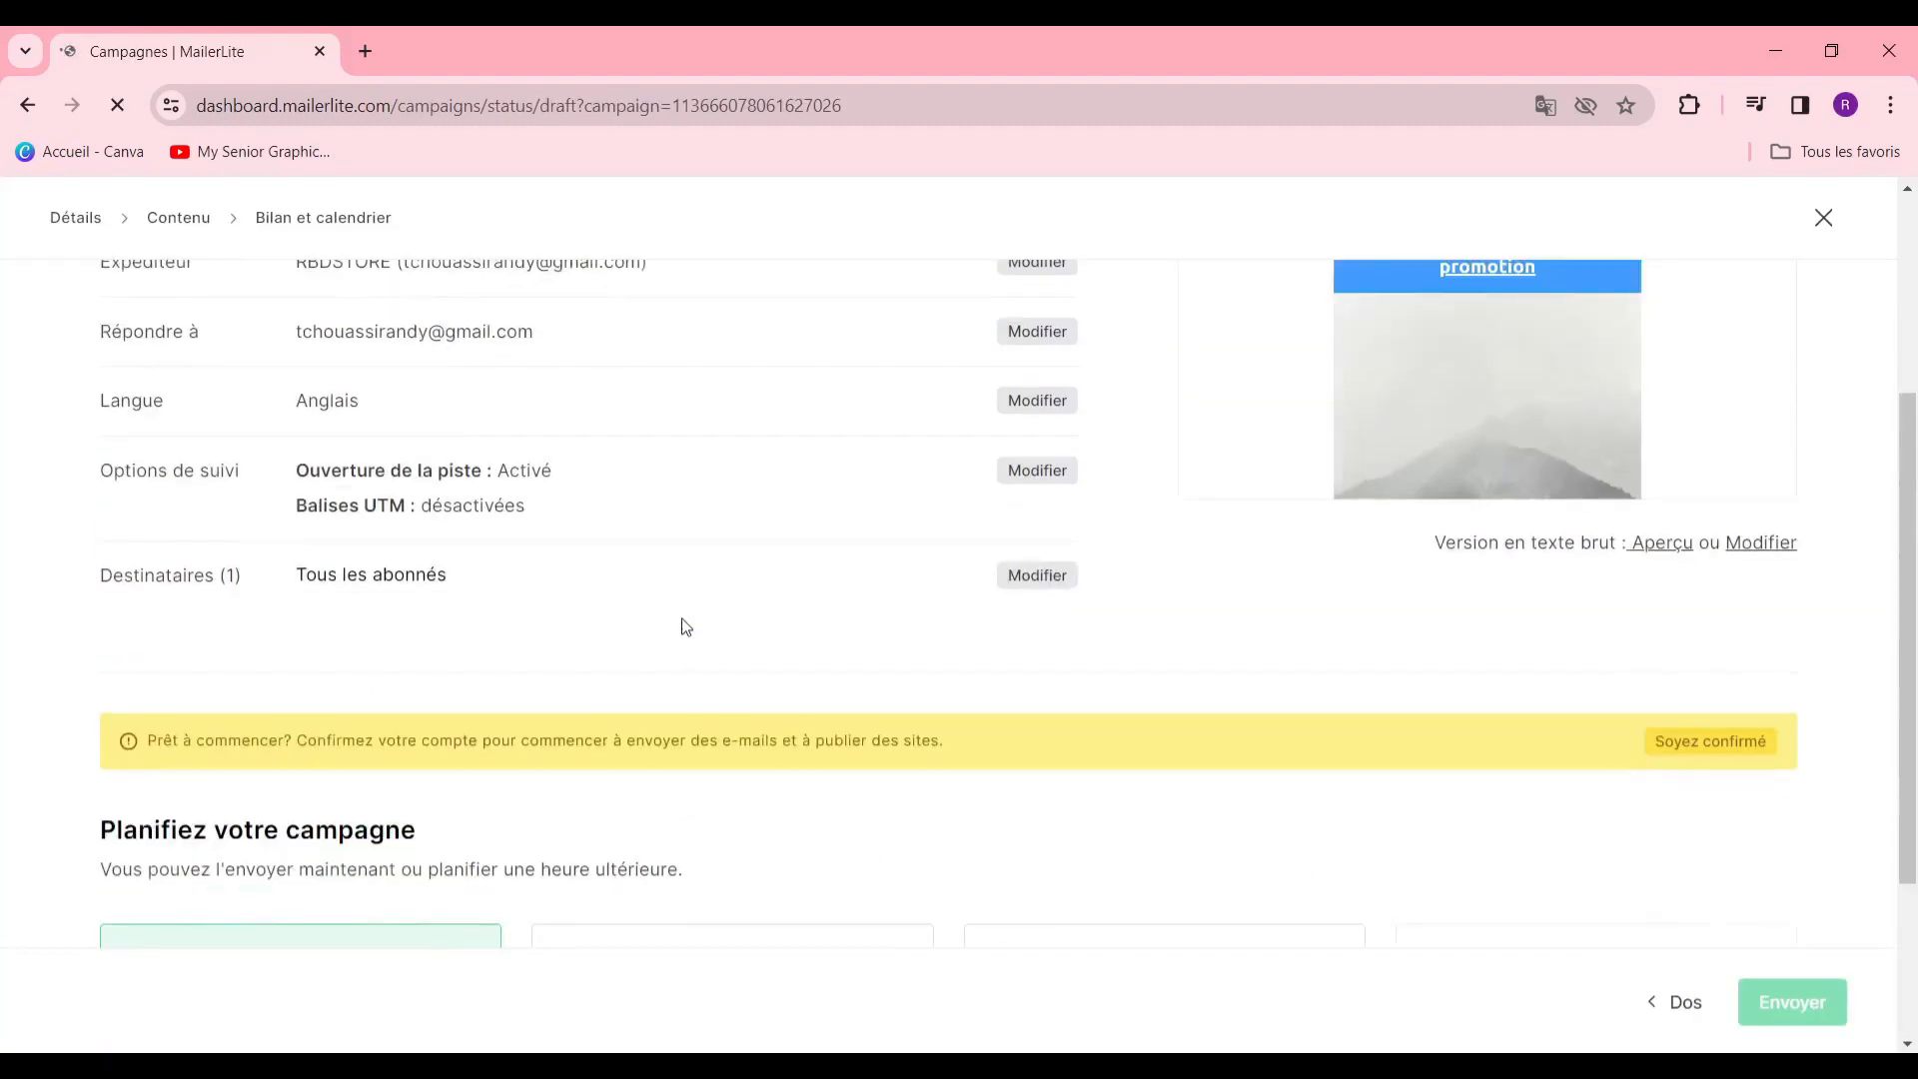
{"action": "scroll", "coordinate": [663, 603], "scroll_direction": "down", "scroll_amount": 5}
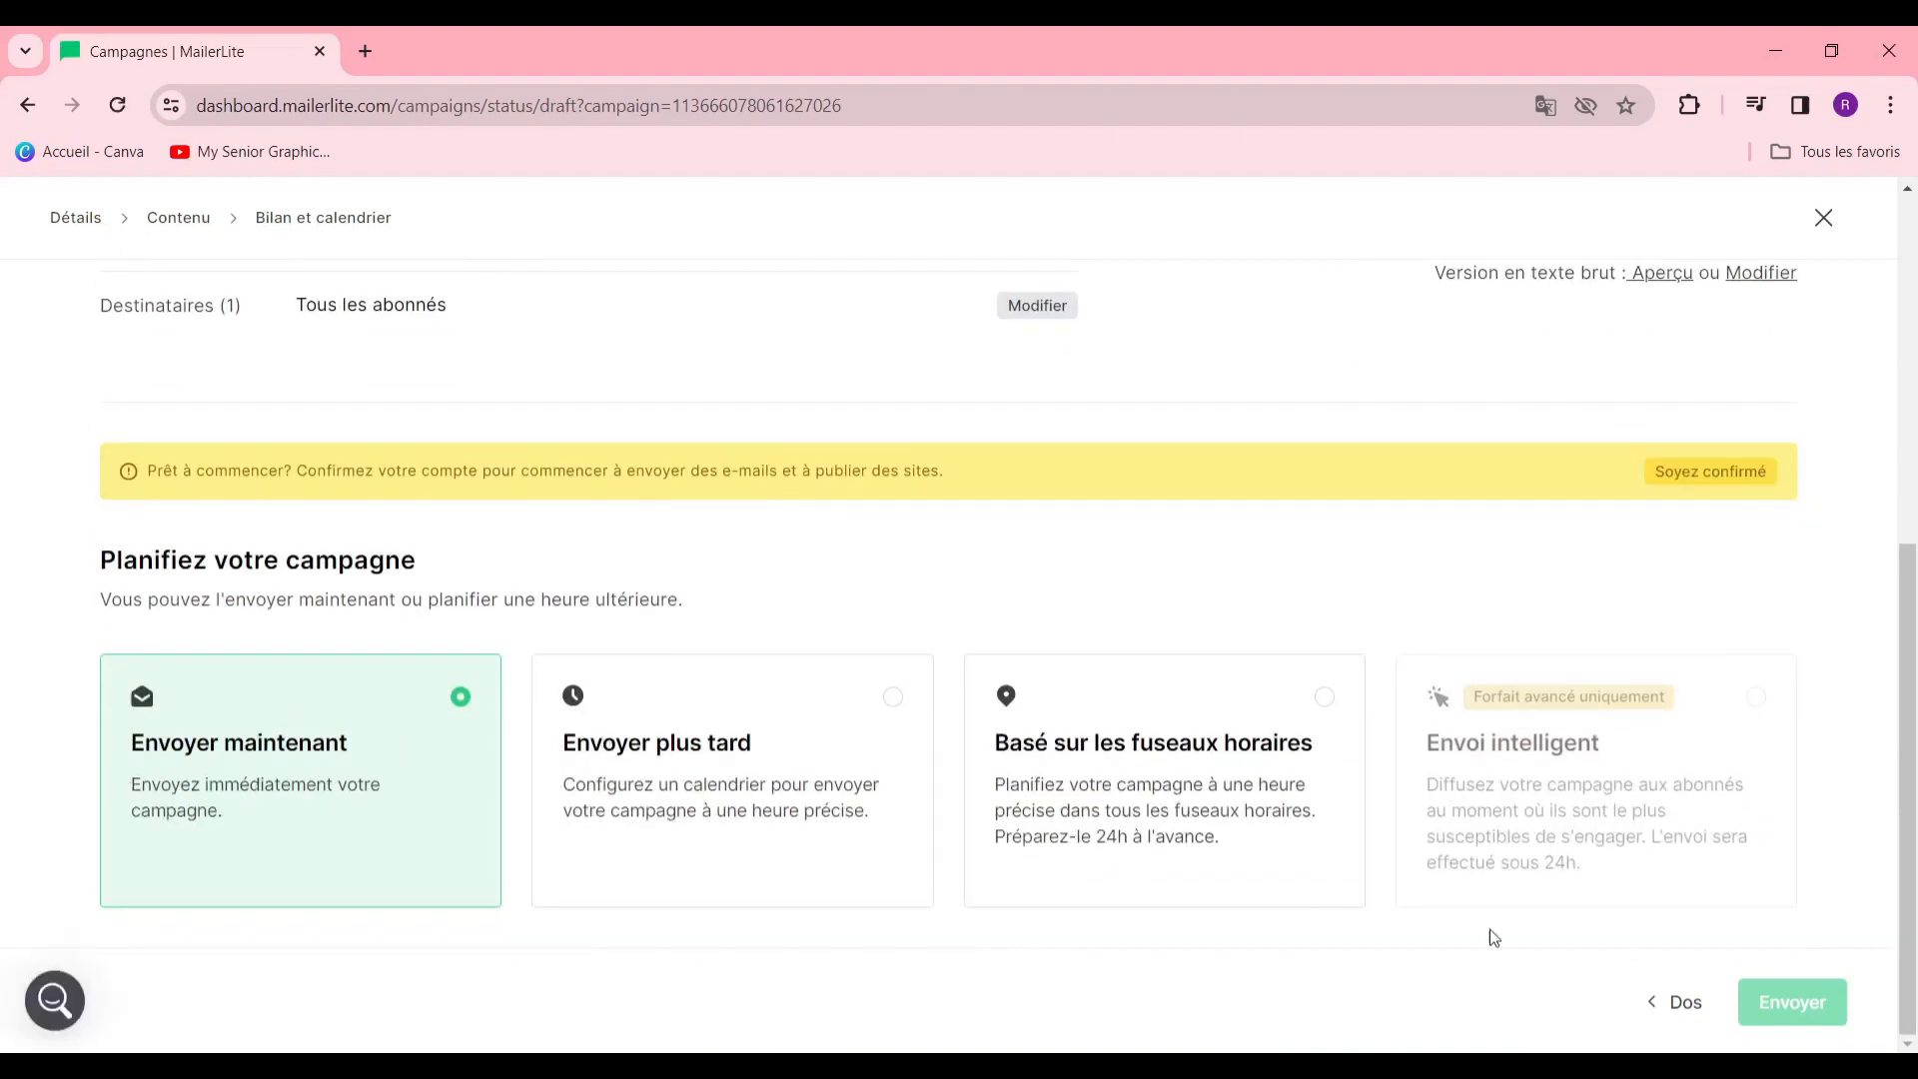
{"action": "scroll", "coordinate": [399, 330], "scroll_direction": "up", "scroll_amount": 5}
Leave the campaign summary and start creating a first landing page in the sites section
{"action": "left_click", "coordinate": [27, 105]}
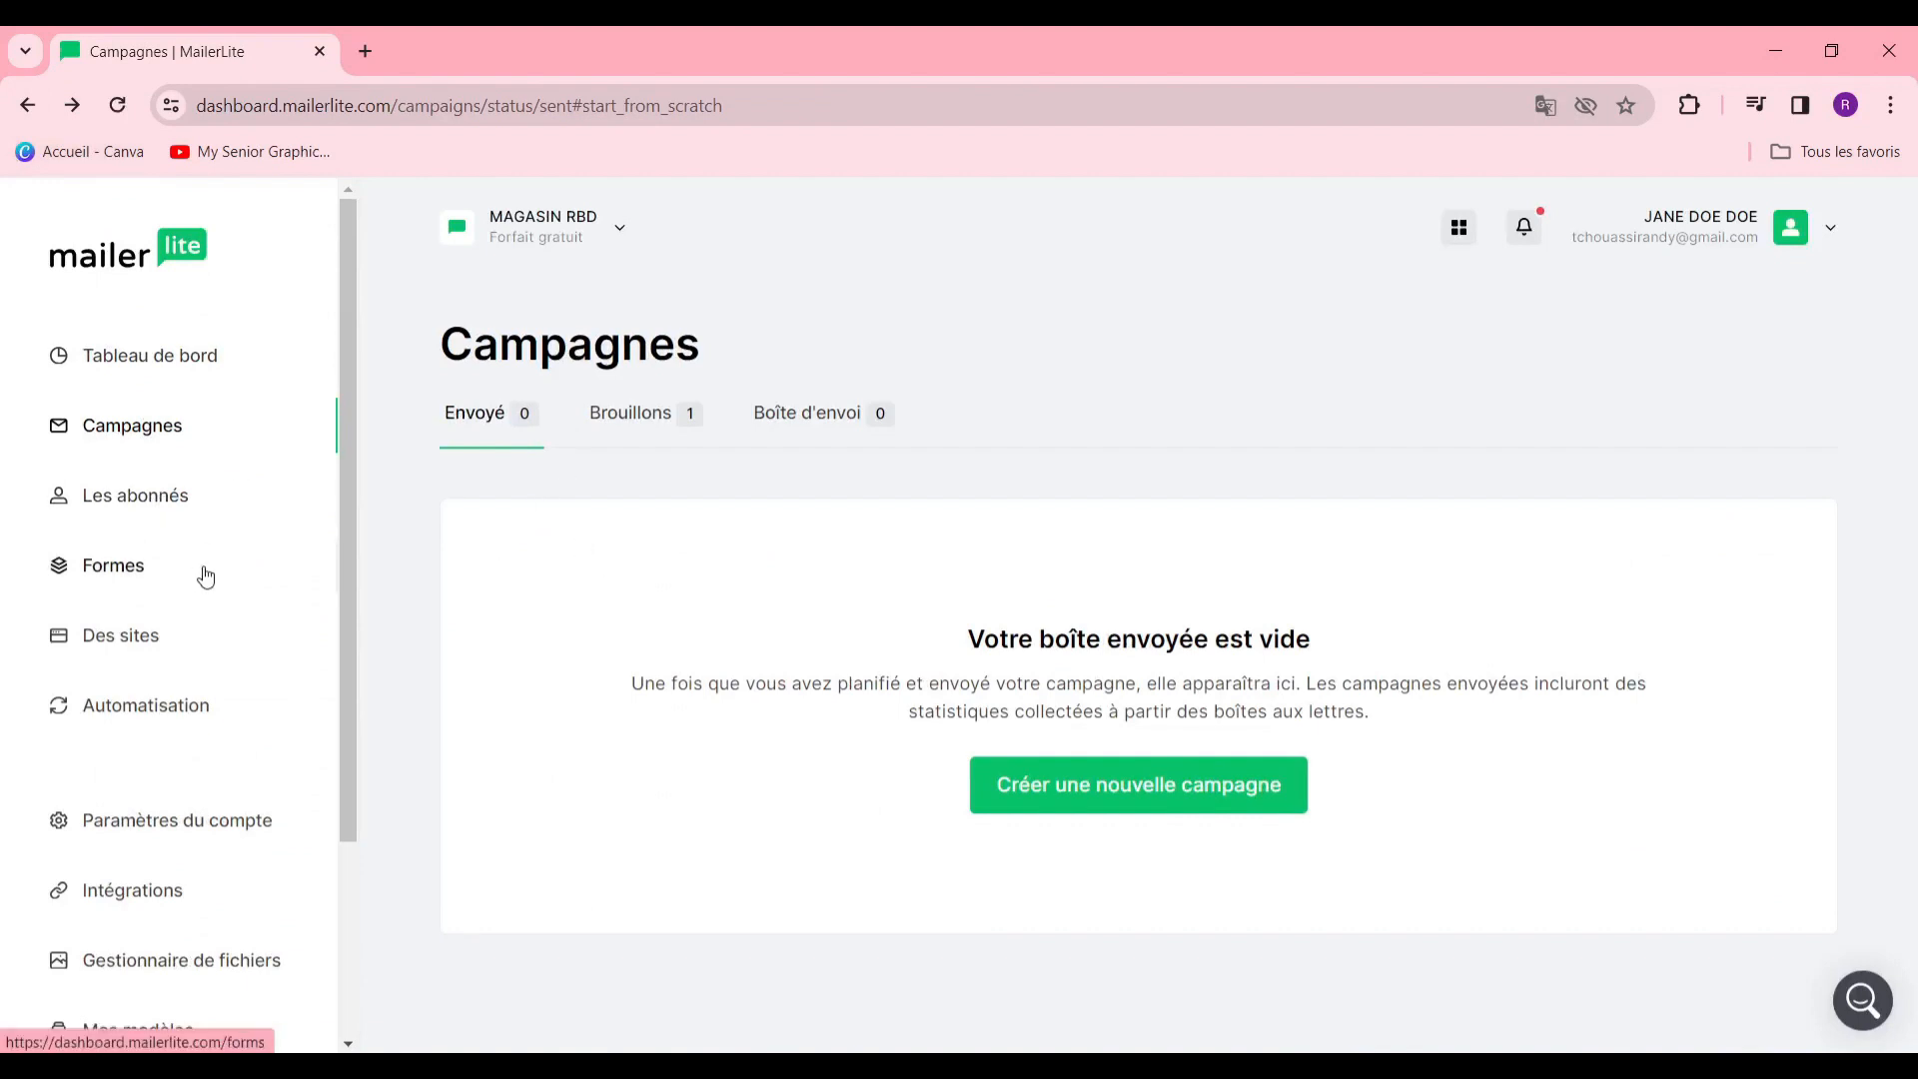
{"action": "left_click", "coordinate": [206, 637]}
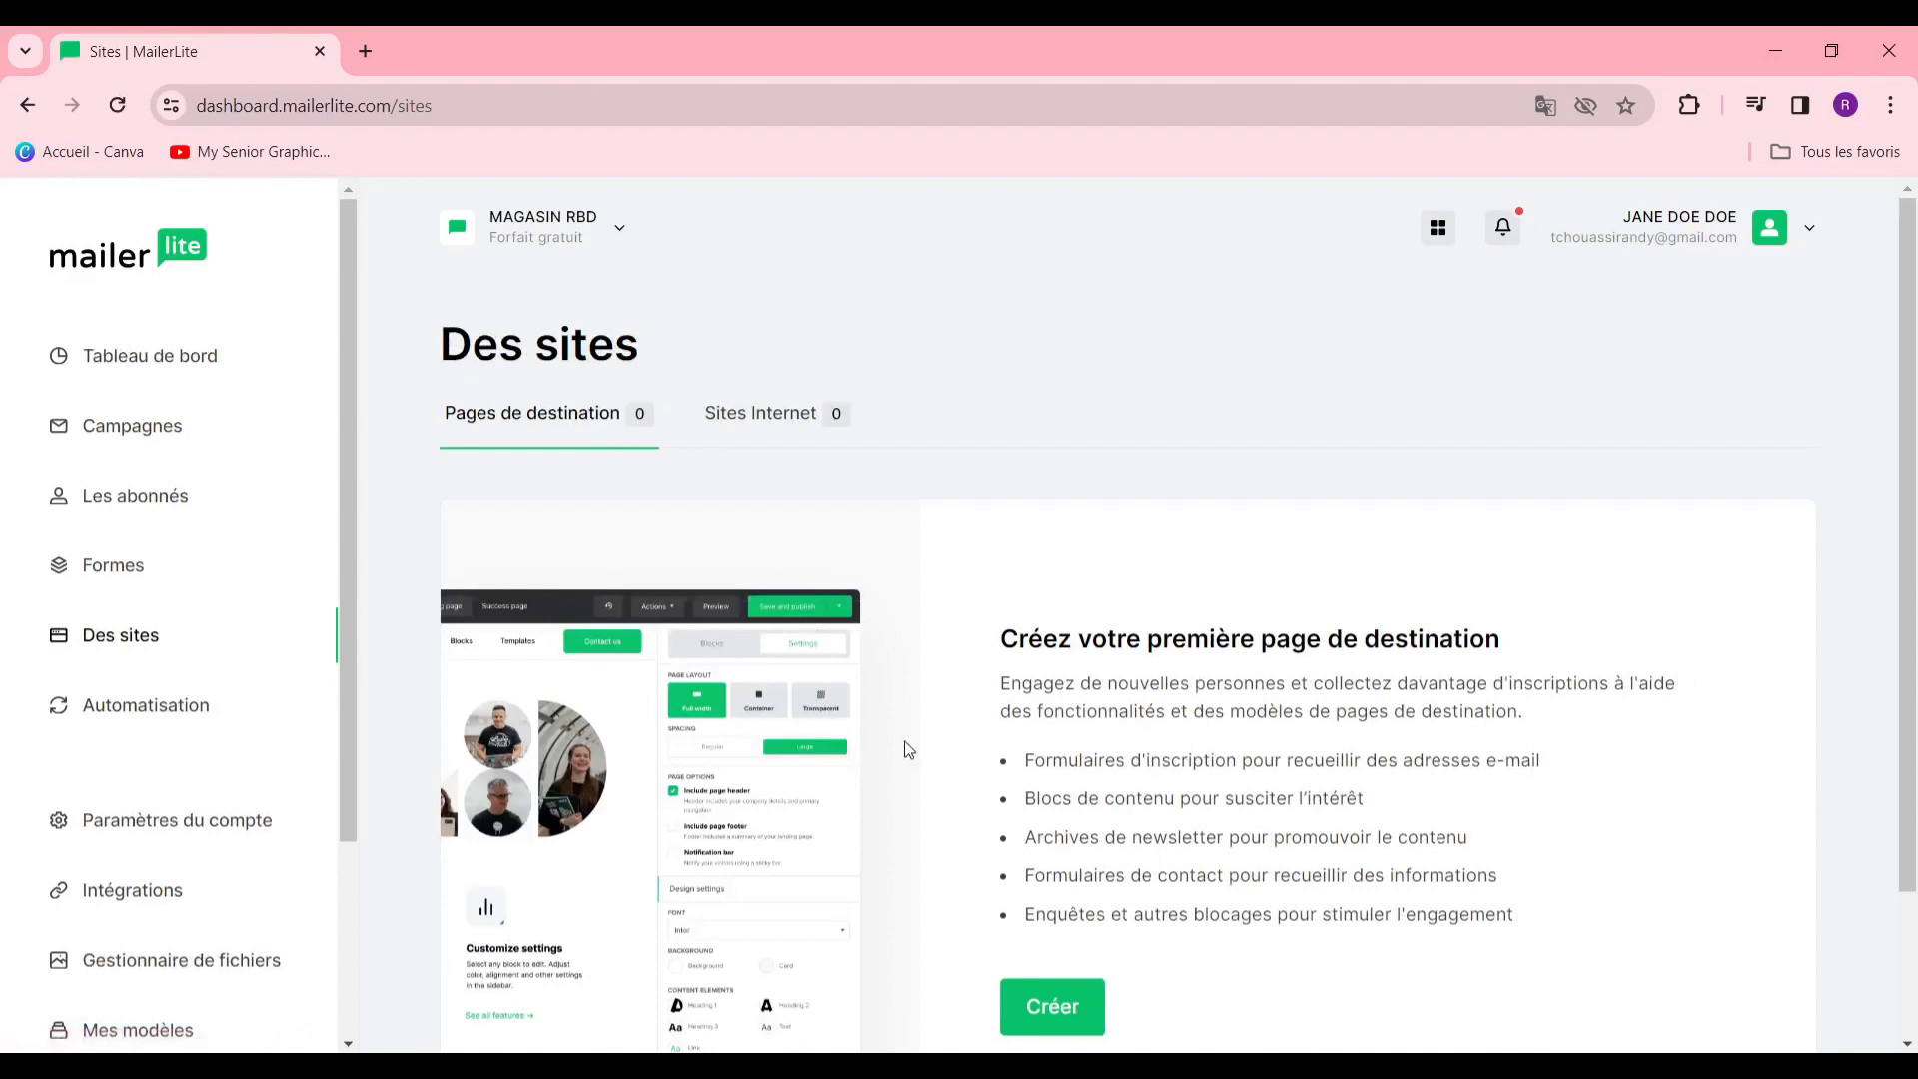
{"action": "scroll", "coordinate": [979, 754], "scroll_direction": "down", "scroll_amount": 2}
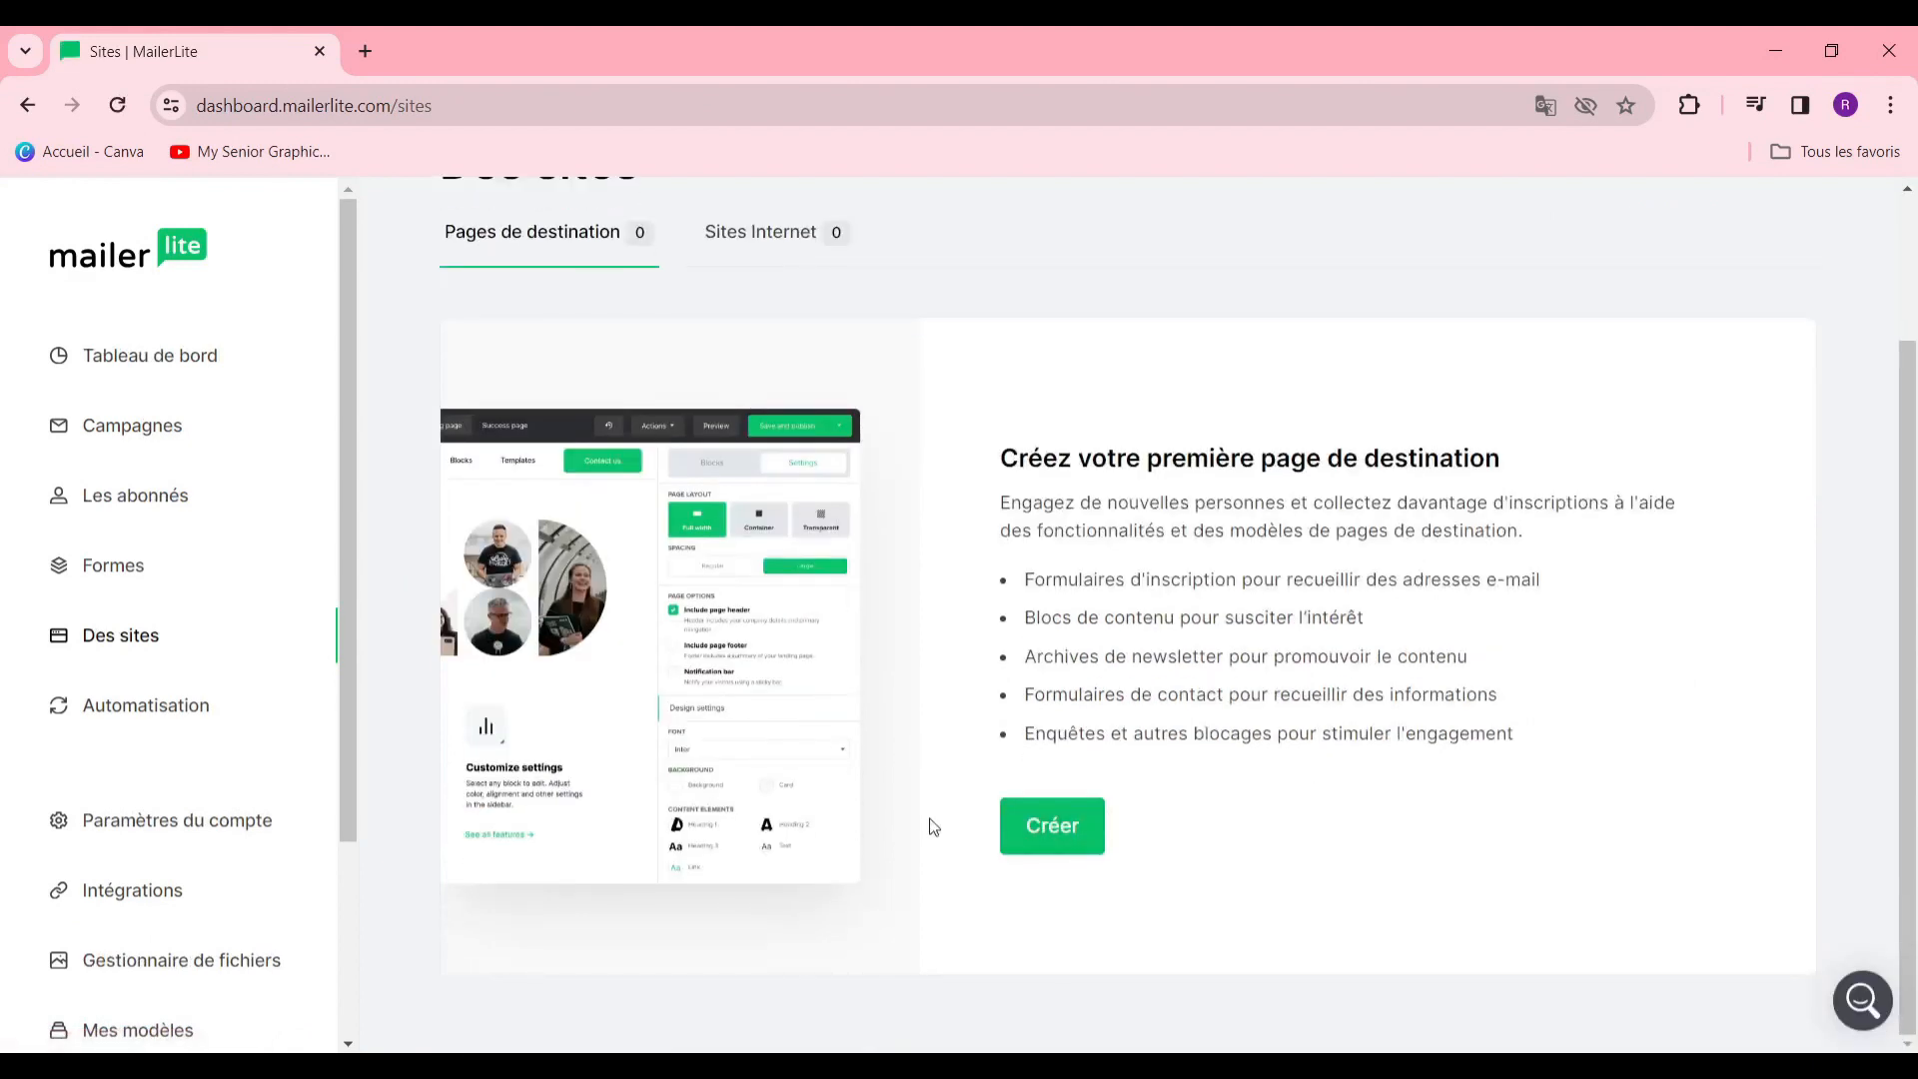
{"action": "left_click", "coordinate": [1054, 829]}
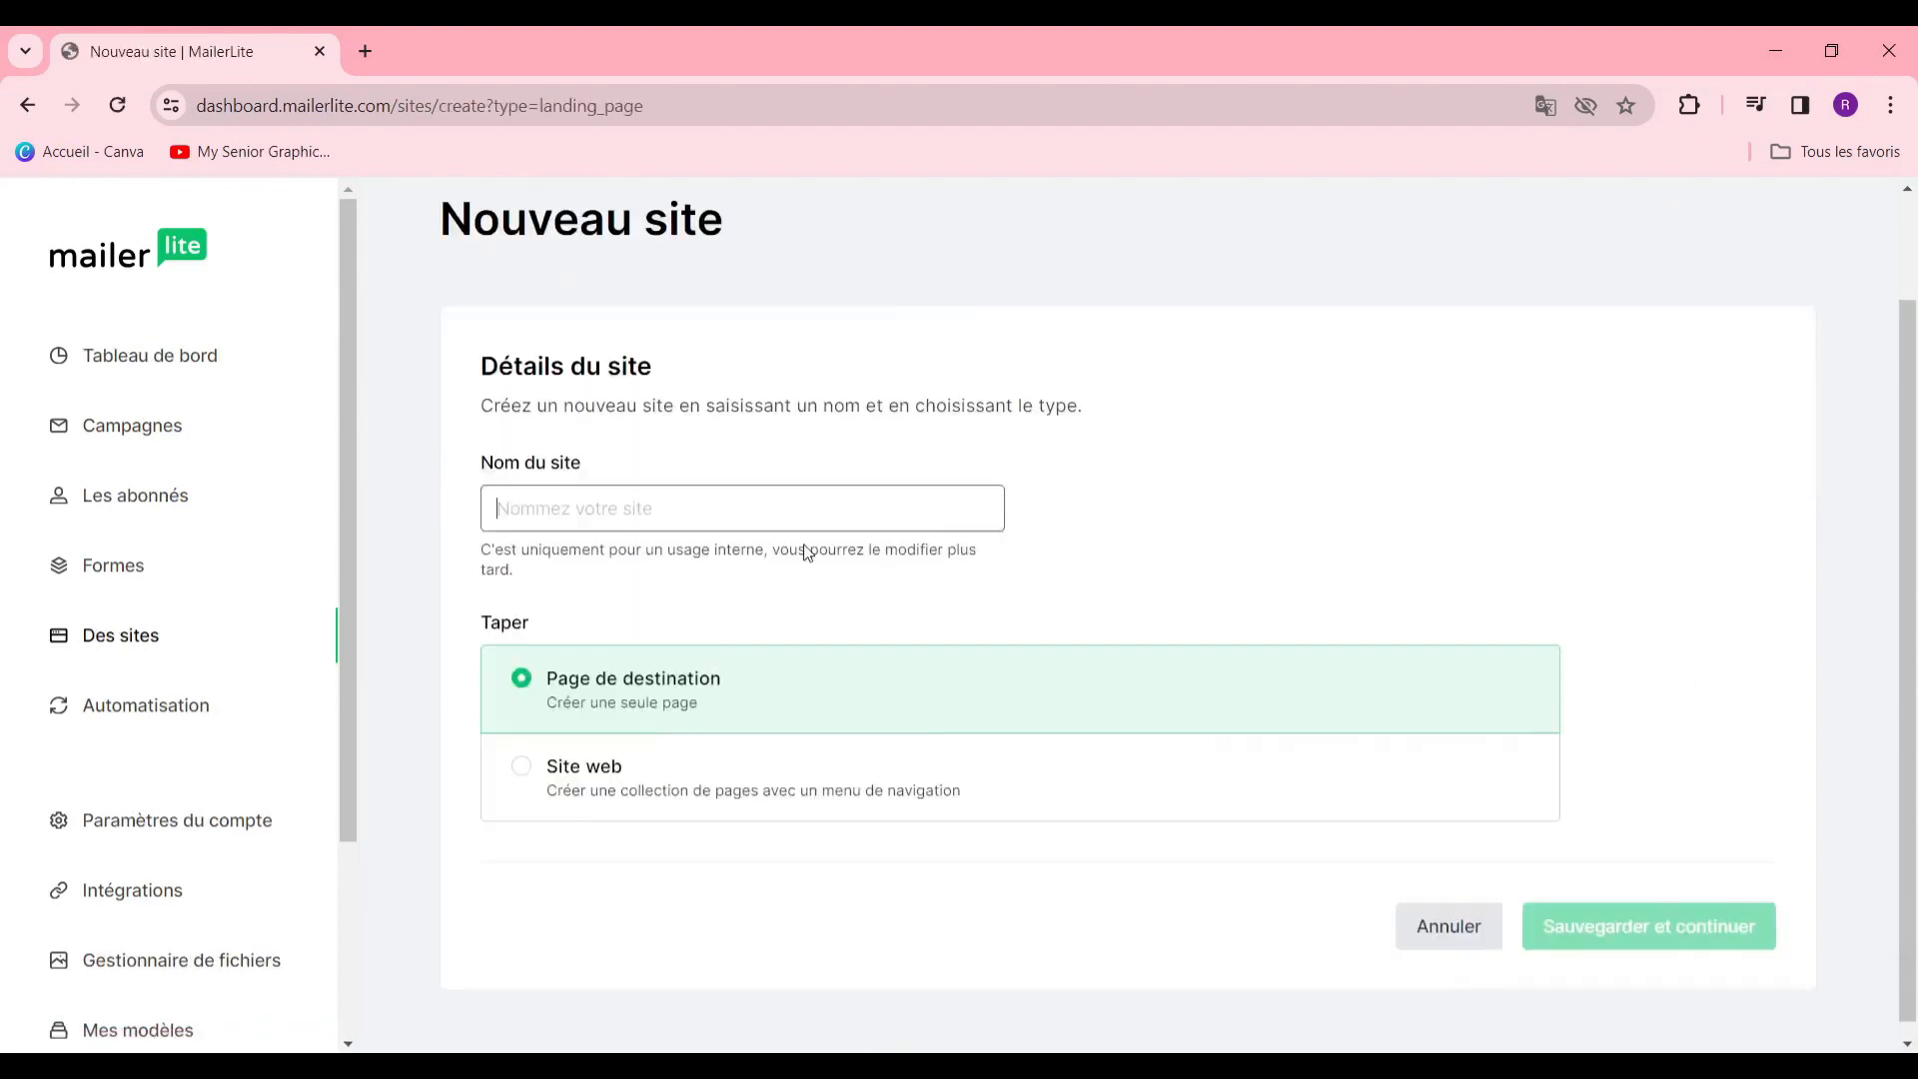
Name the new site with the saved first name, keep the type "Page de destination", and save it
{"action": "left_click", "coordinate": [702, 637]}
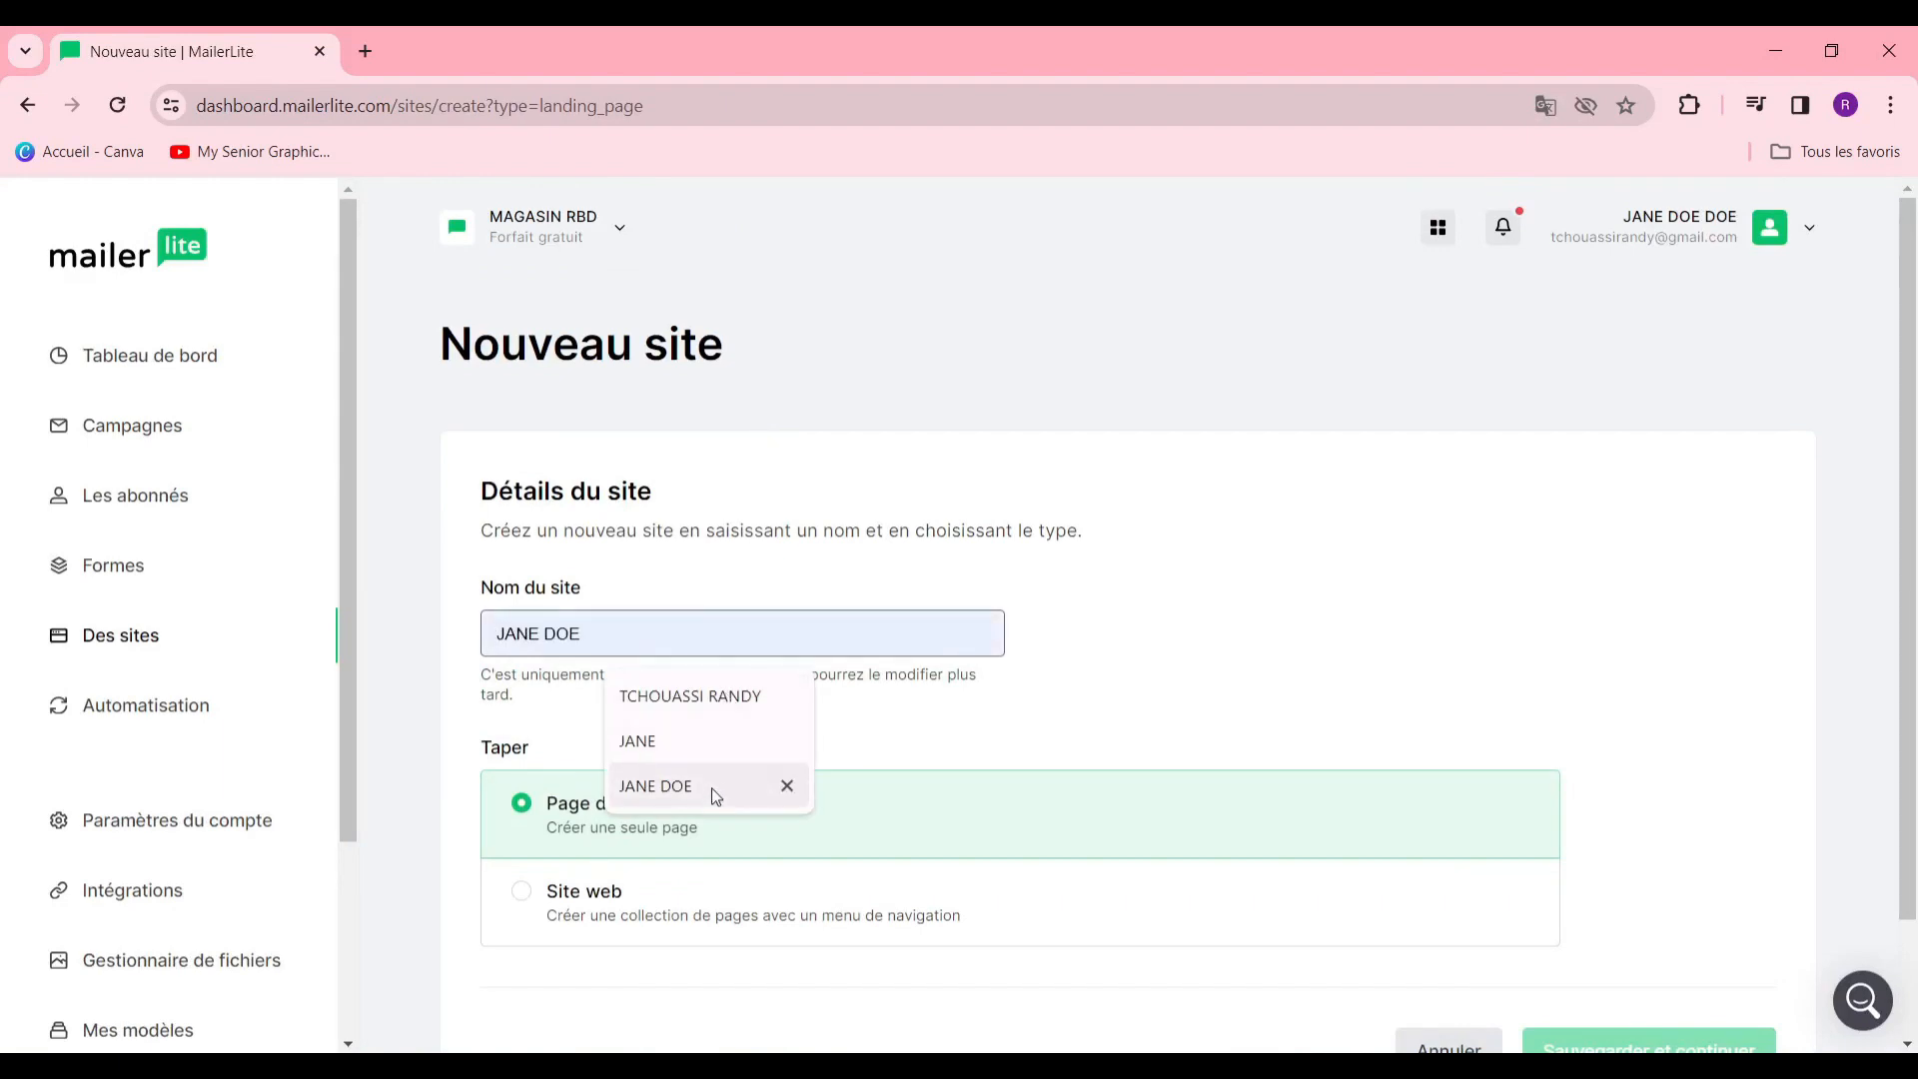
{"action": "left_click", "coordinate": [659, 740]}
{"action": "scroll", "coordinate": [600, 722], "scroll_direction": "down", "scroll_amount": 2}
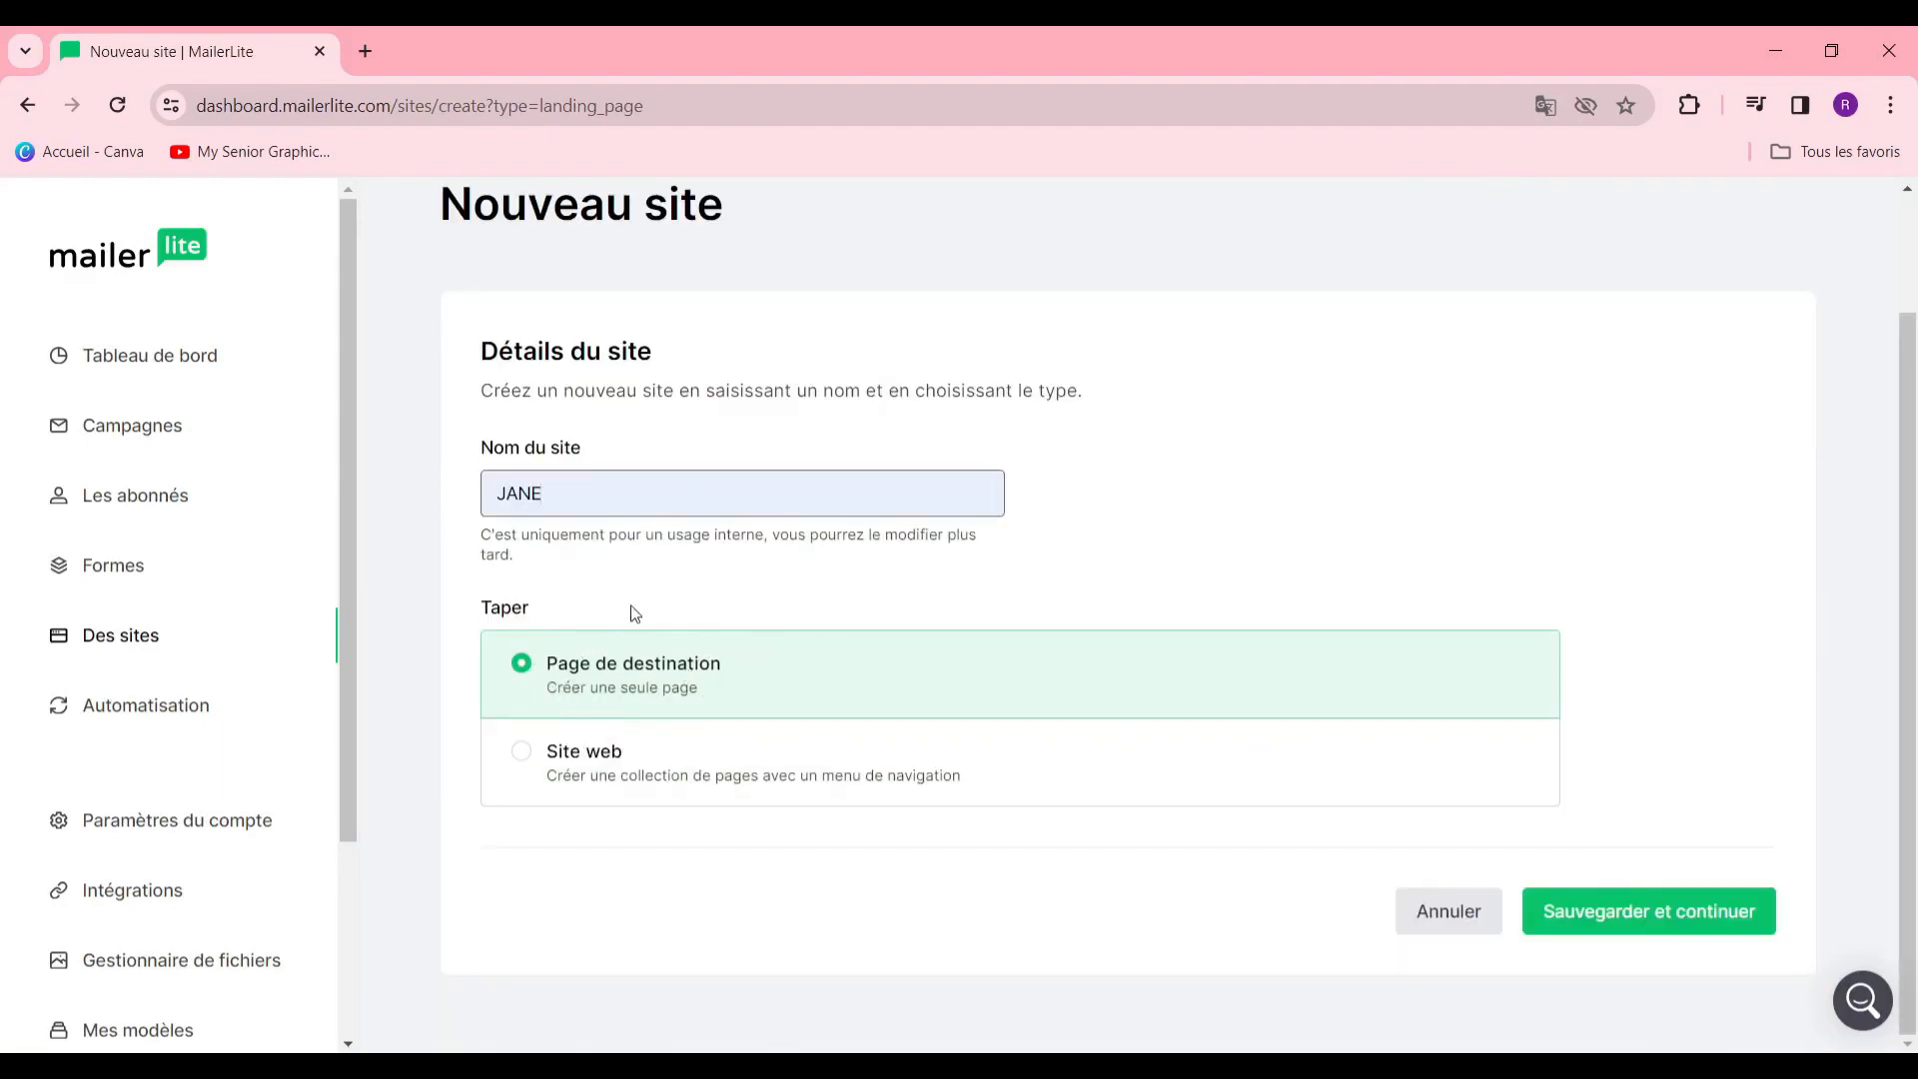
{"action": "left_click", "coordinate": [546, 750]}
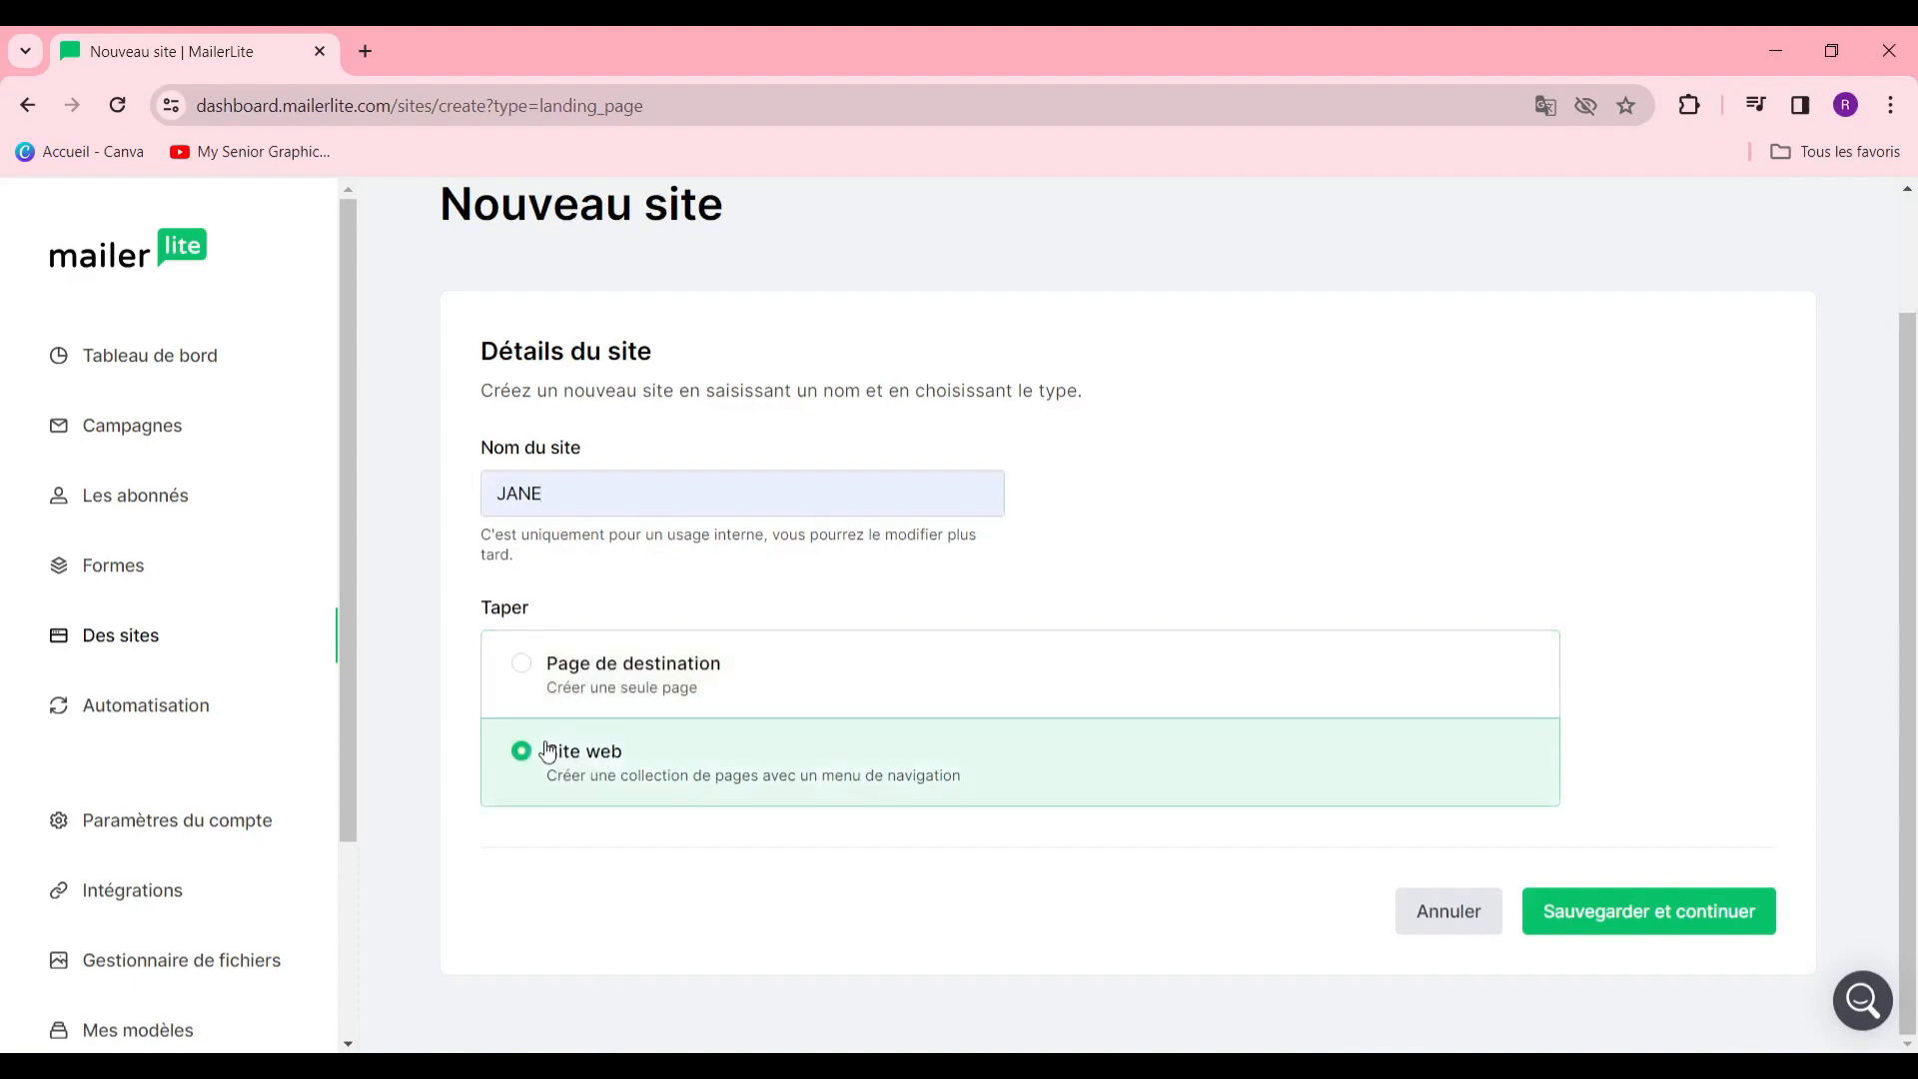
{"action": "left_click", "coordinate": [525, 684]}
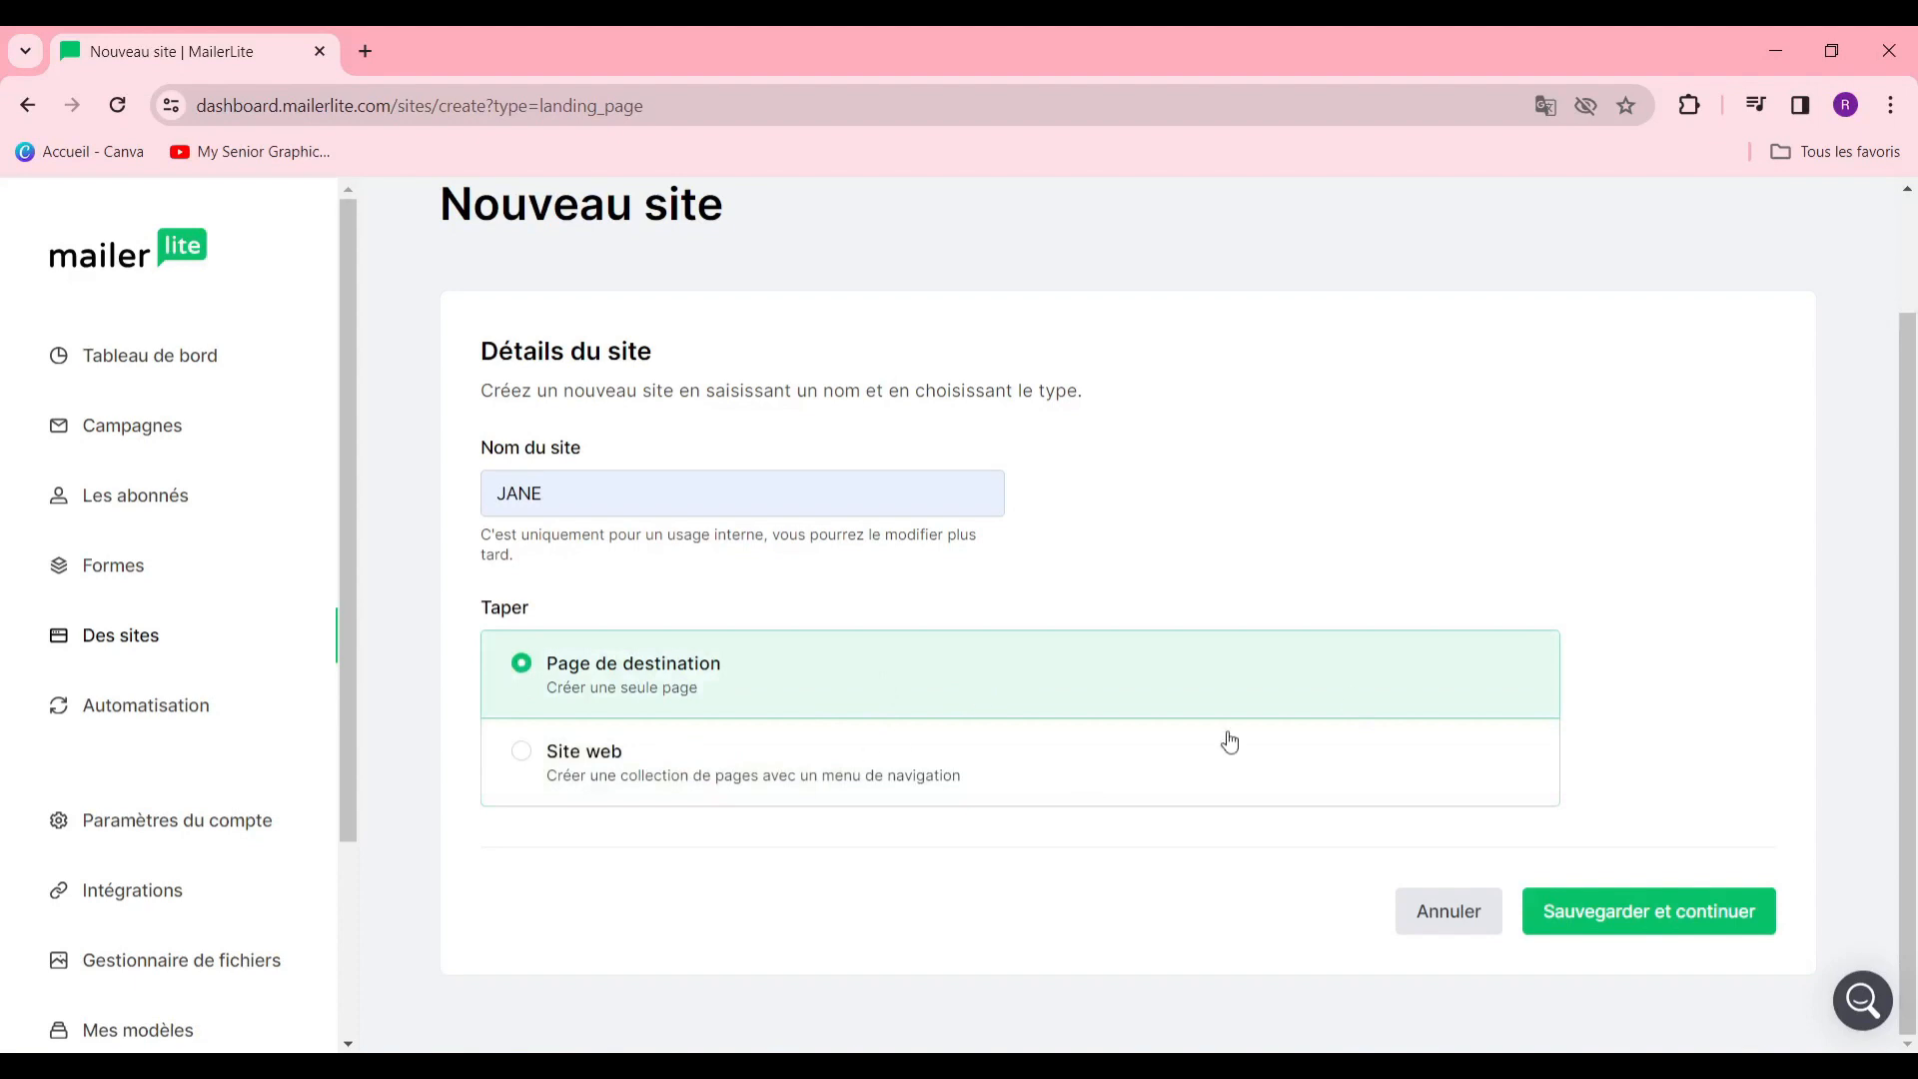
{"action": "left_click", "coordinate": [1636, 924]}
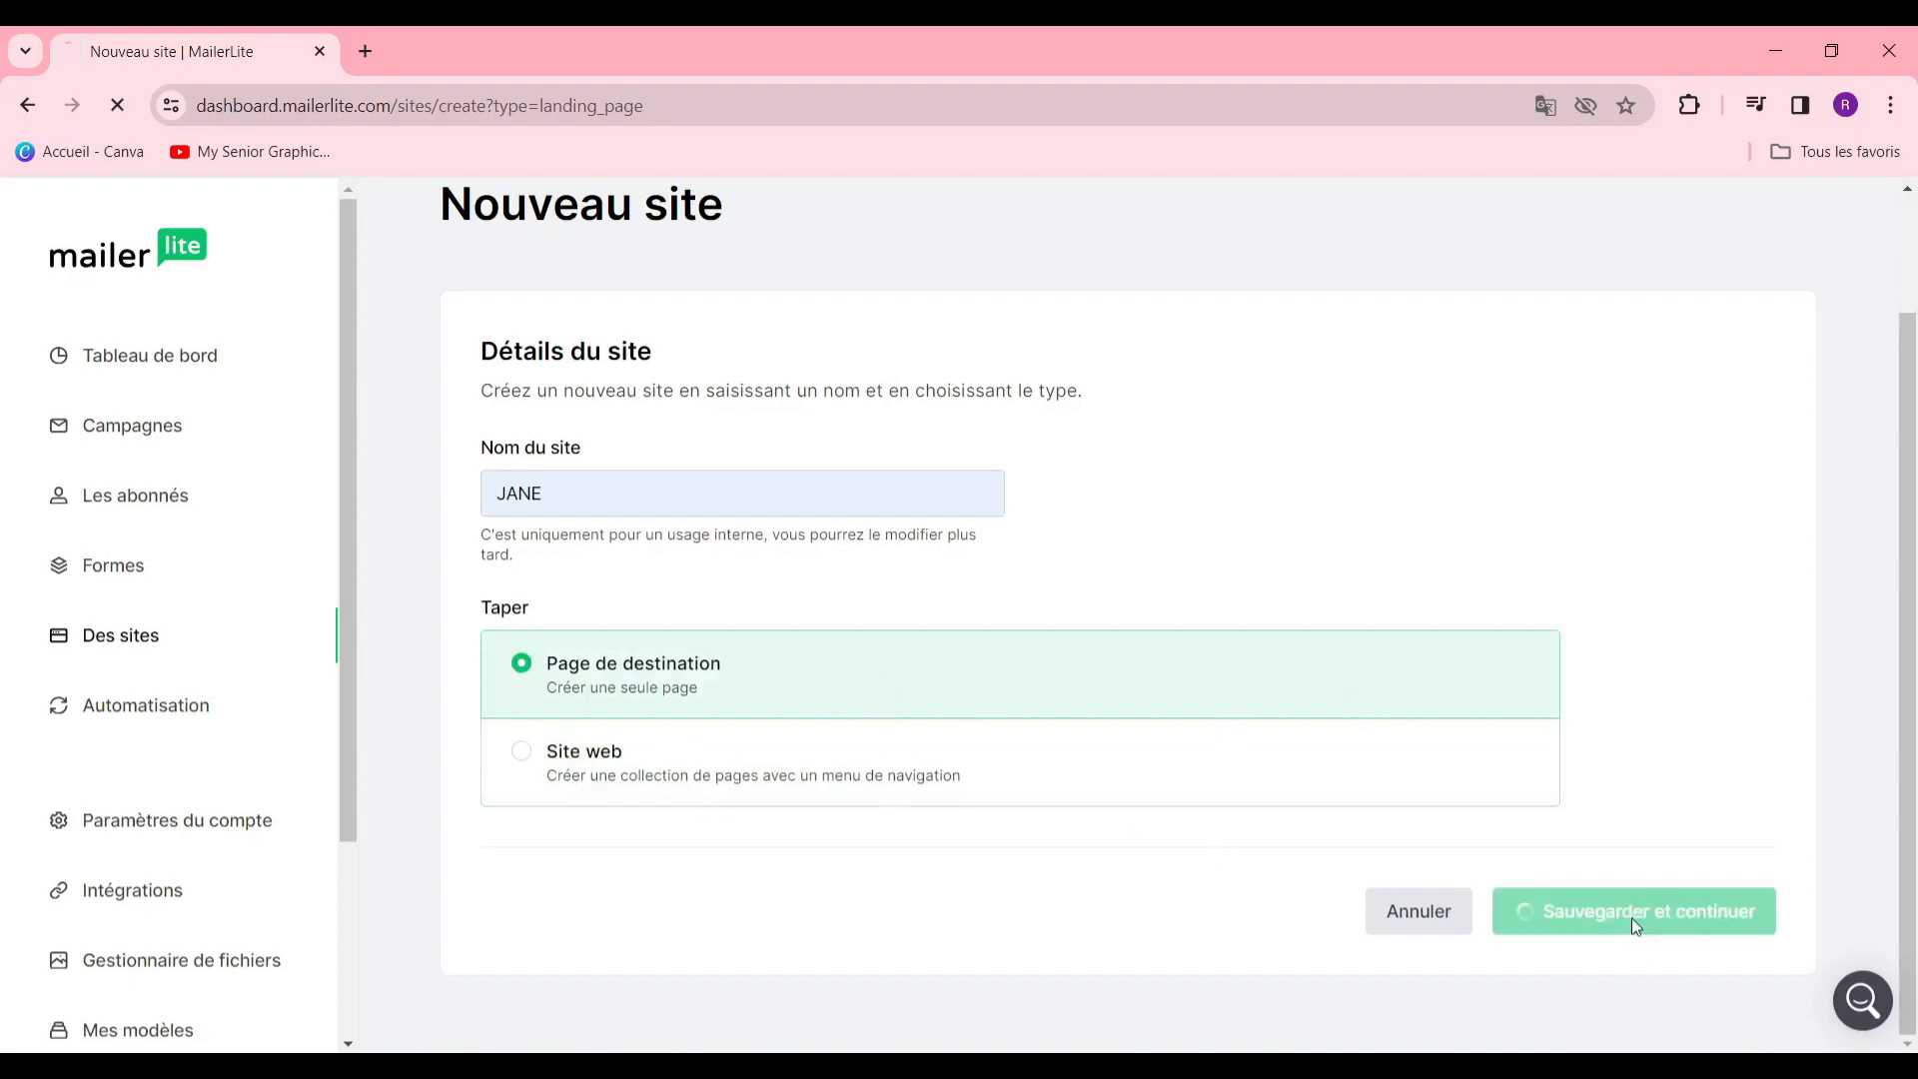
Create a subscriber group with the saved first name and continue with that group selected
{"action": "left_click", "coordinate": [1029, 705]}
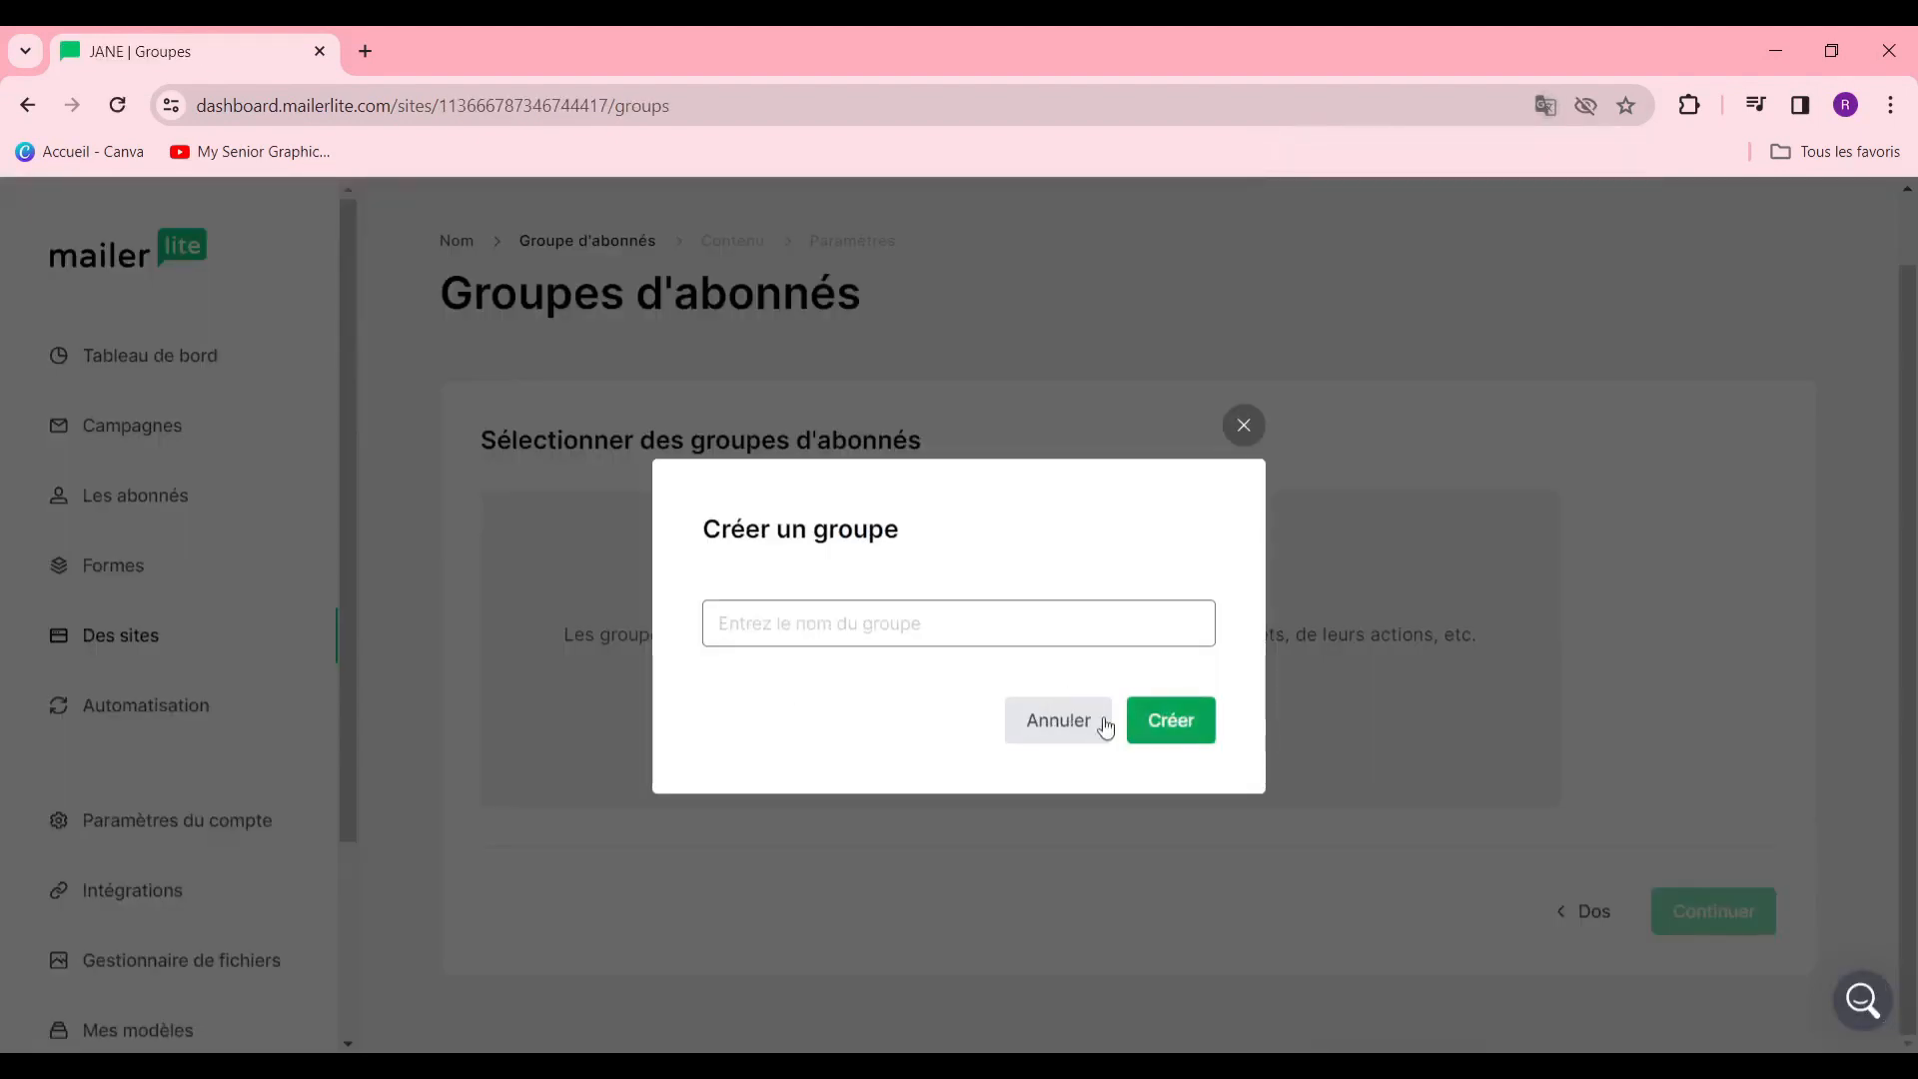
{"action": "left_click", "coordinate": [1014, 628]}
{"action": "left_click", "coordinate": [1006, 683]}
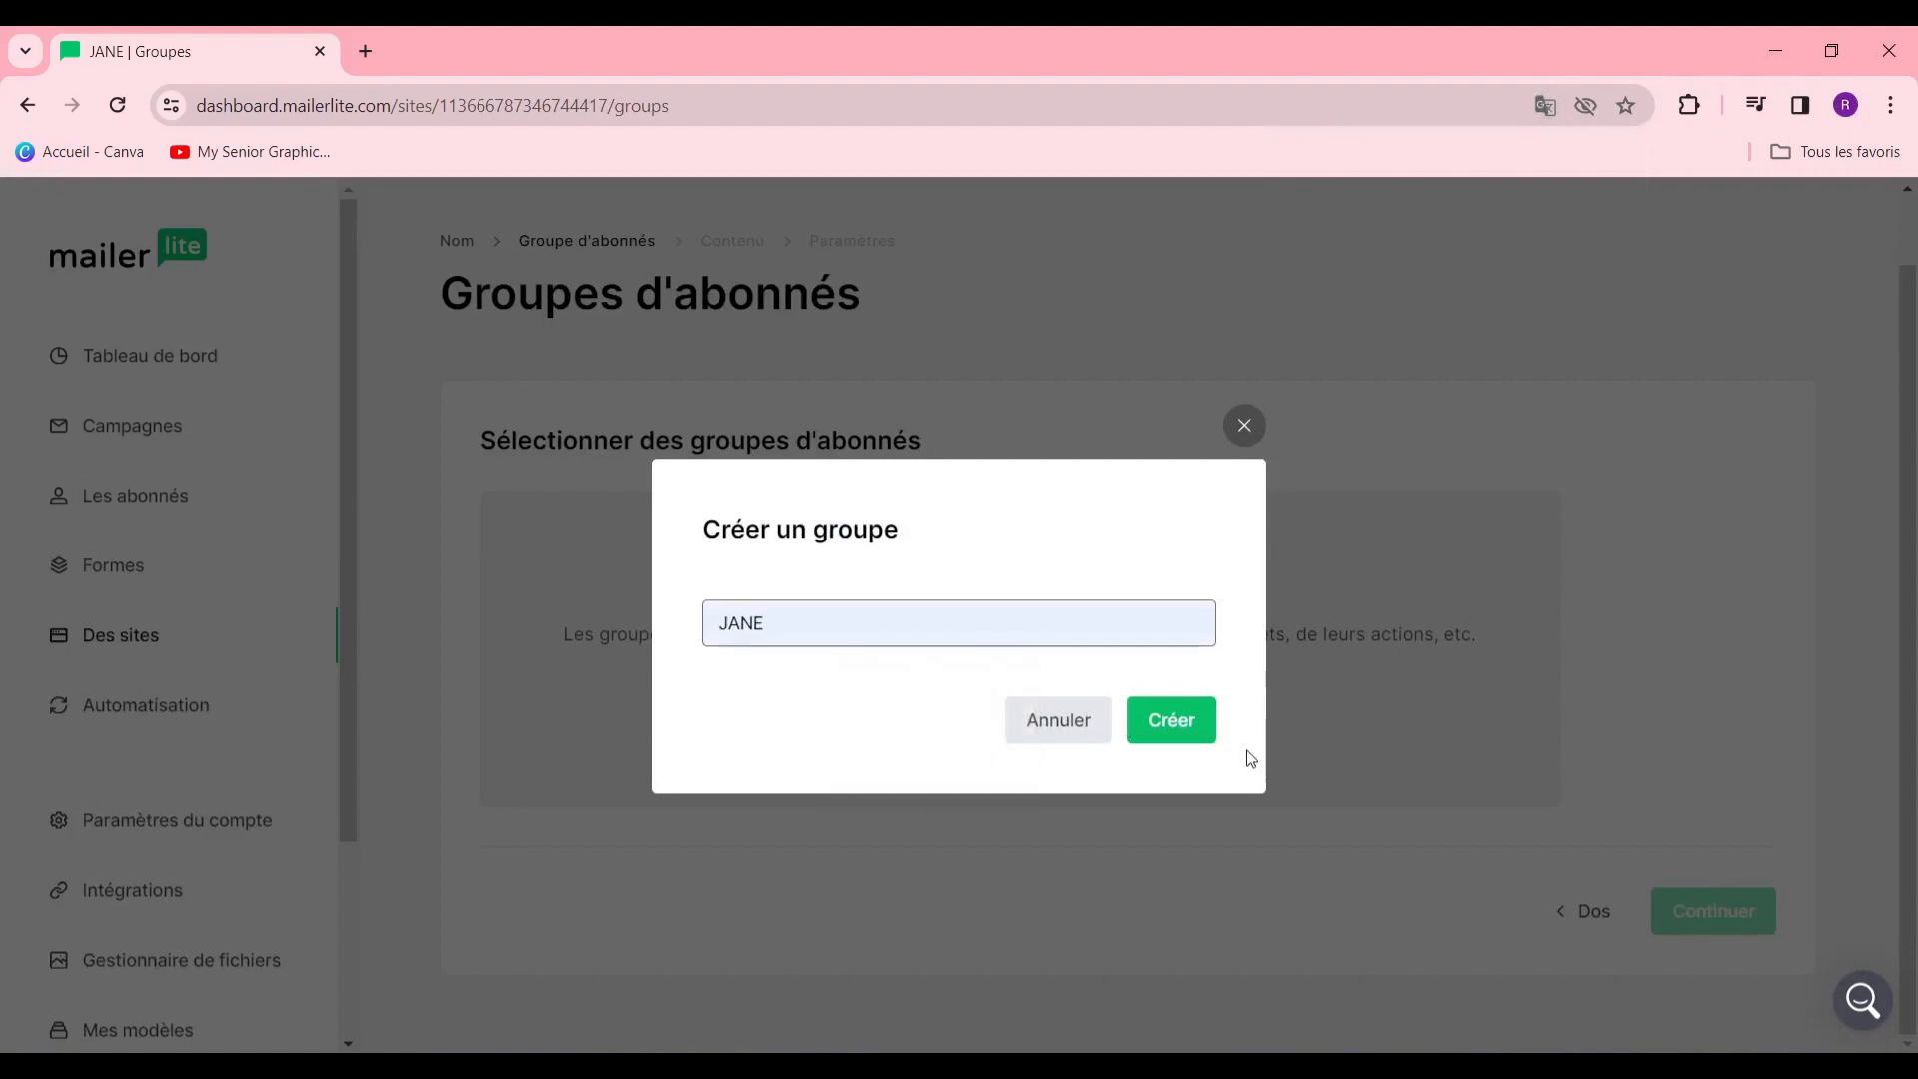
{"action": "left_click", "coordinate": [1171, 721]}
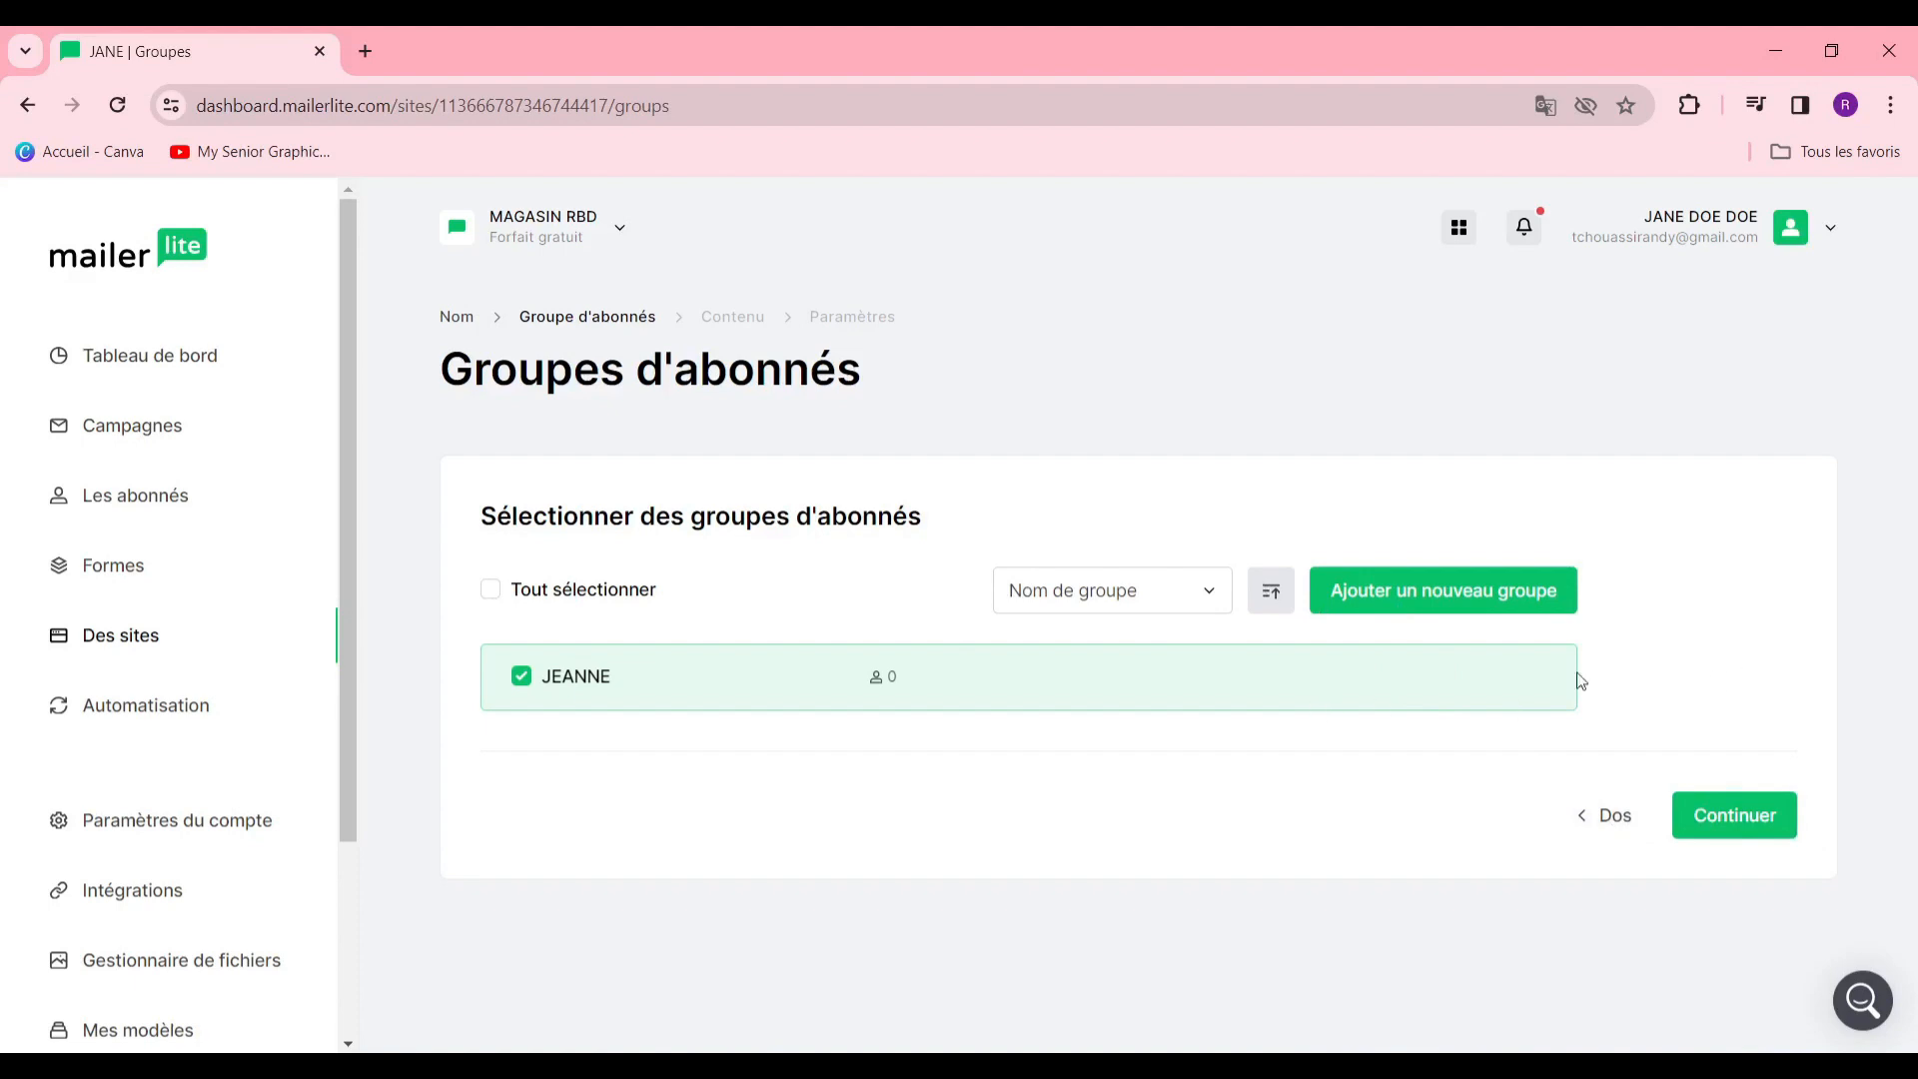
{"action": "left_click", "coordinate": [1770, 842]}
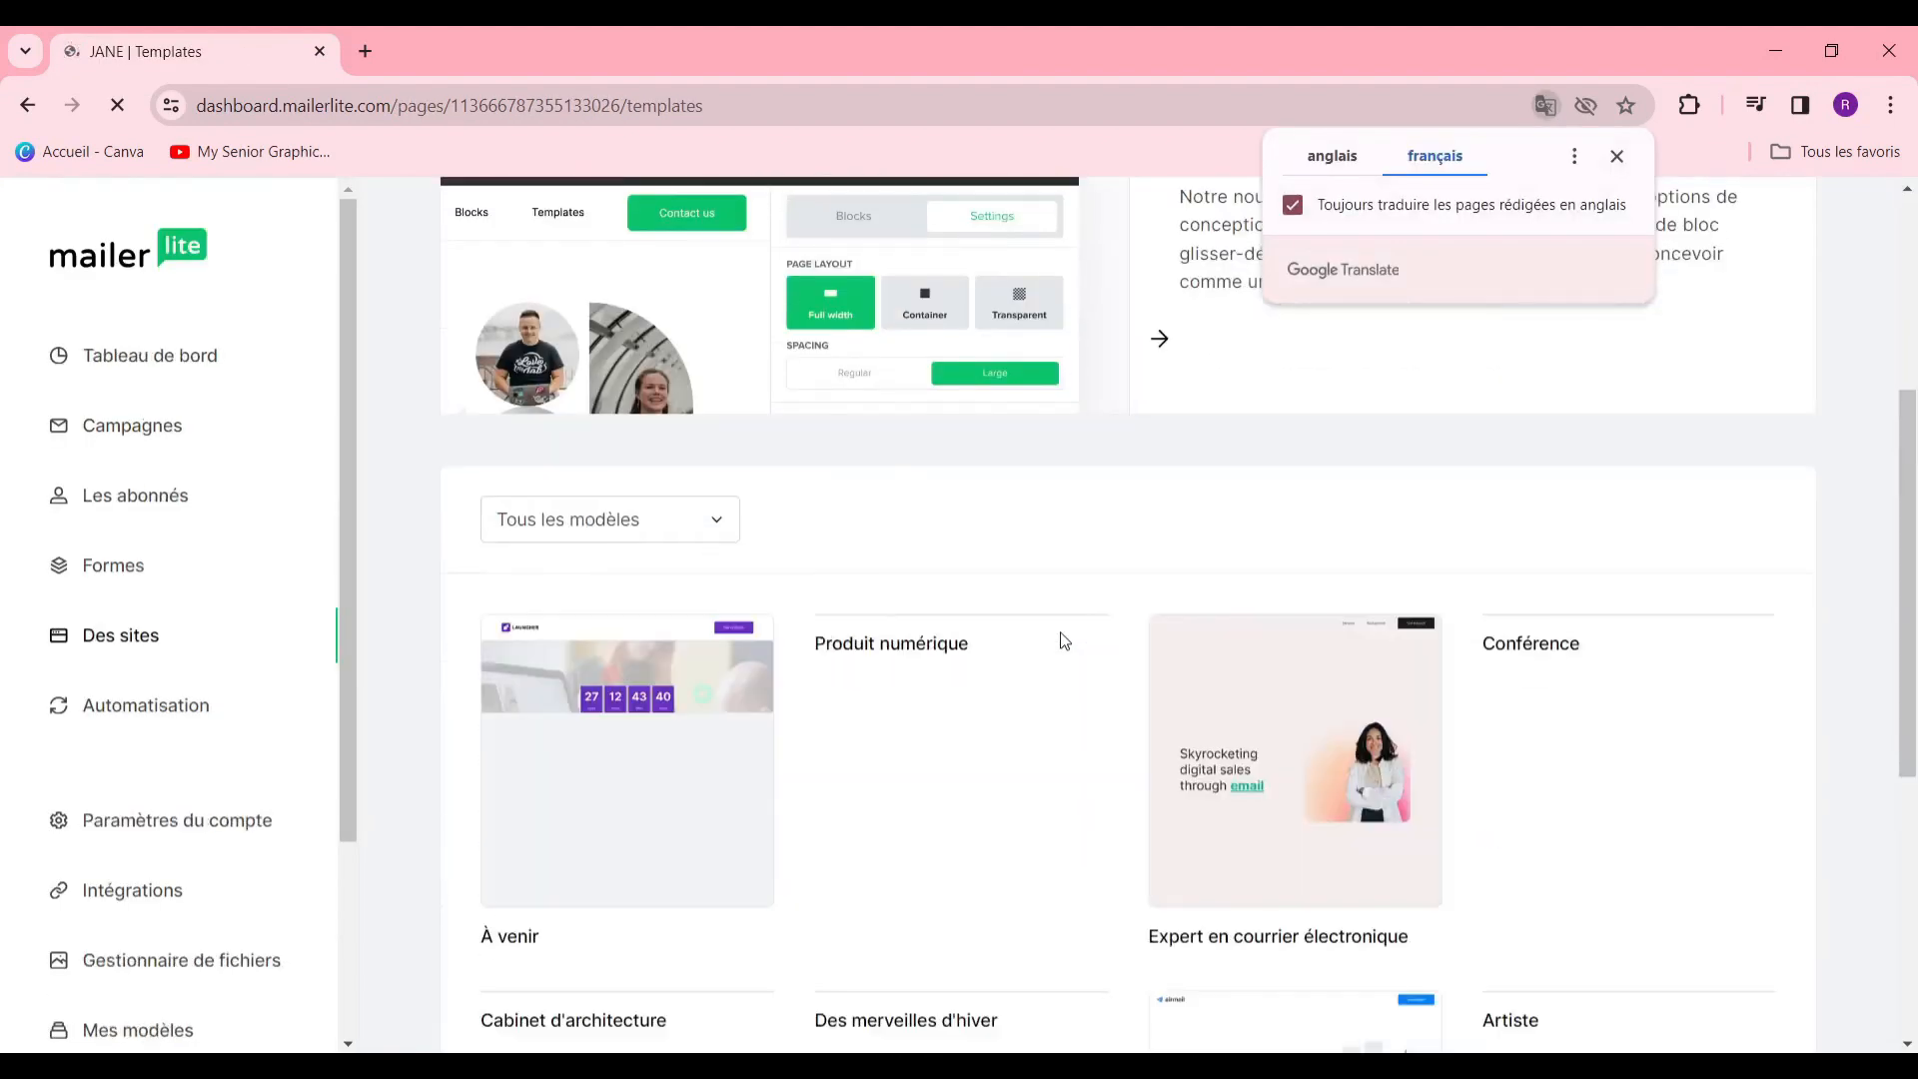
Browse the landing page templates and choose the "Conférence" template
{"action": "scroll", "coordinate": [1196, 639], "scroll_direction": "down", "scroll_amount": 7}
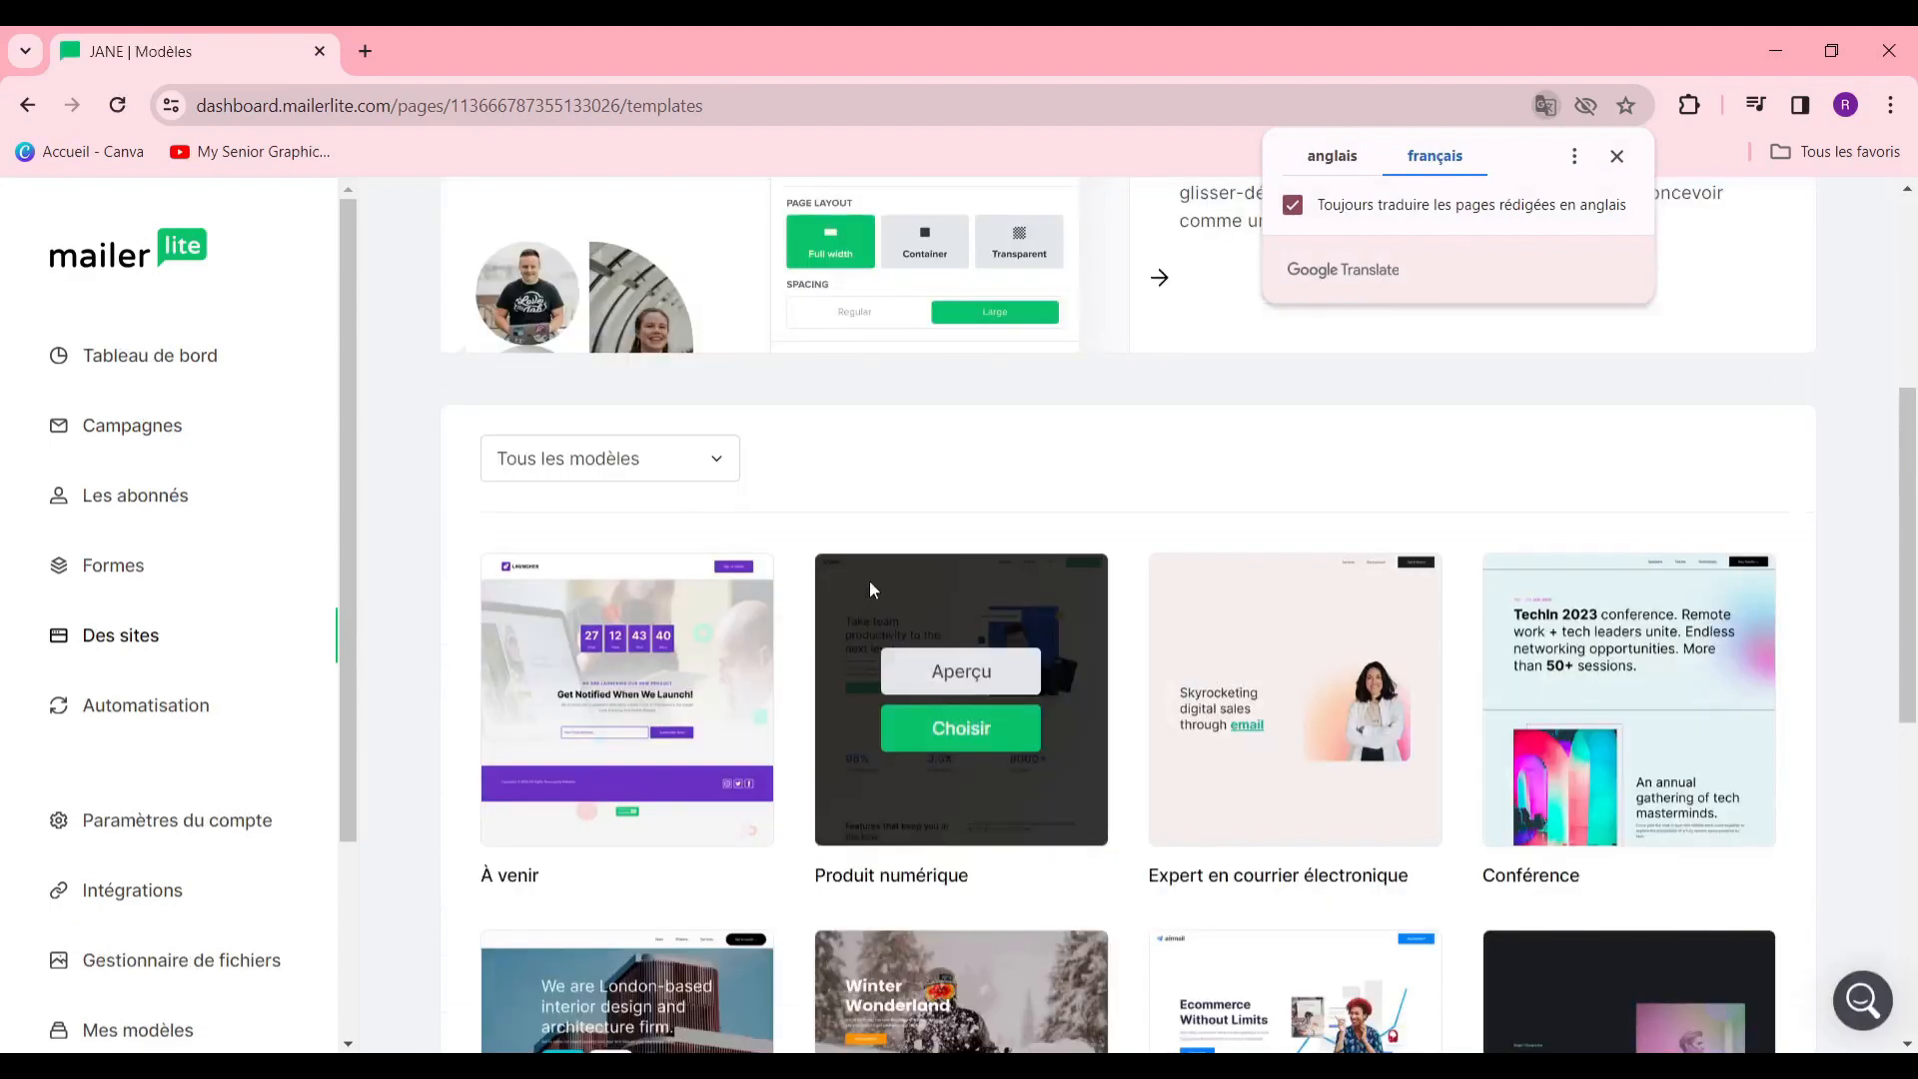
{"action": "scroll", "coordinate": [1299, 719], "scroll_direction": "down", "scroll_amount": 5}
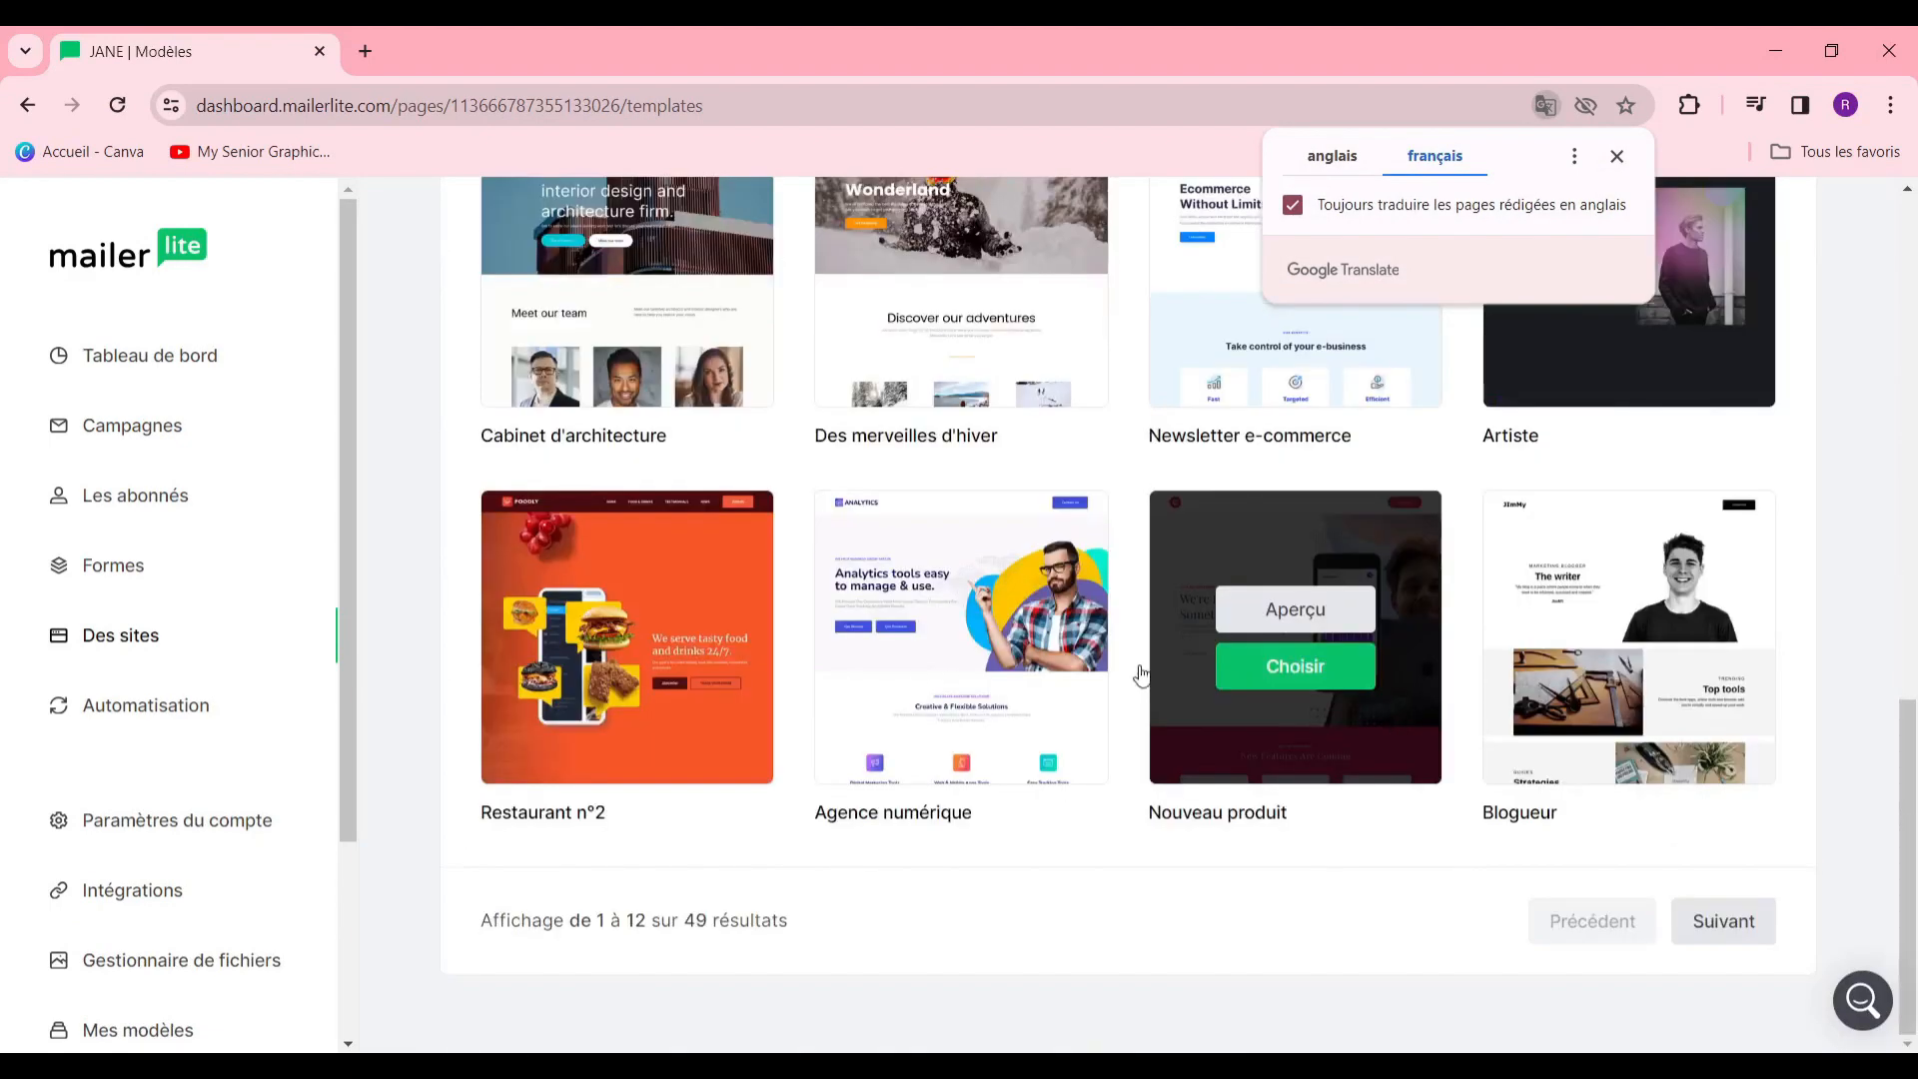
{"action": "scroll", "coordinate": [1246, 639], "scroll_direction": "up", "scroll_amount": 4}
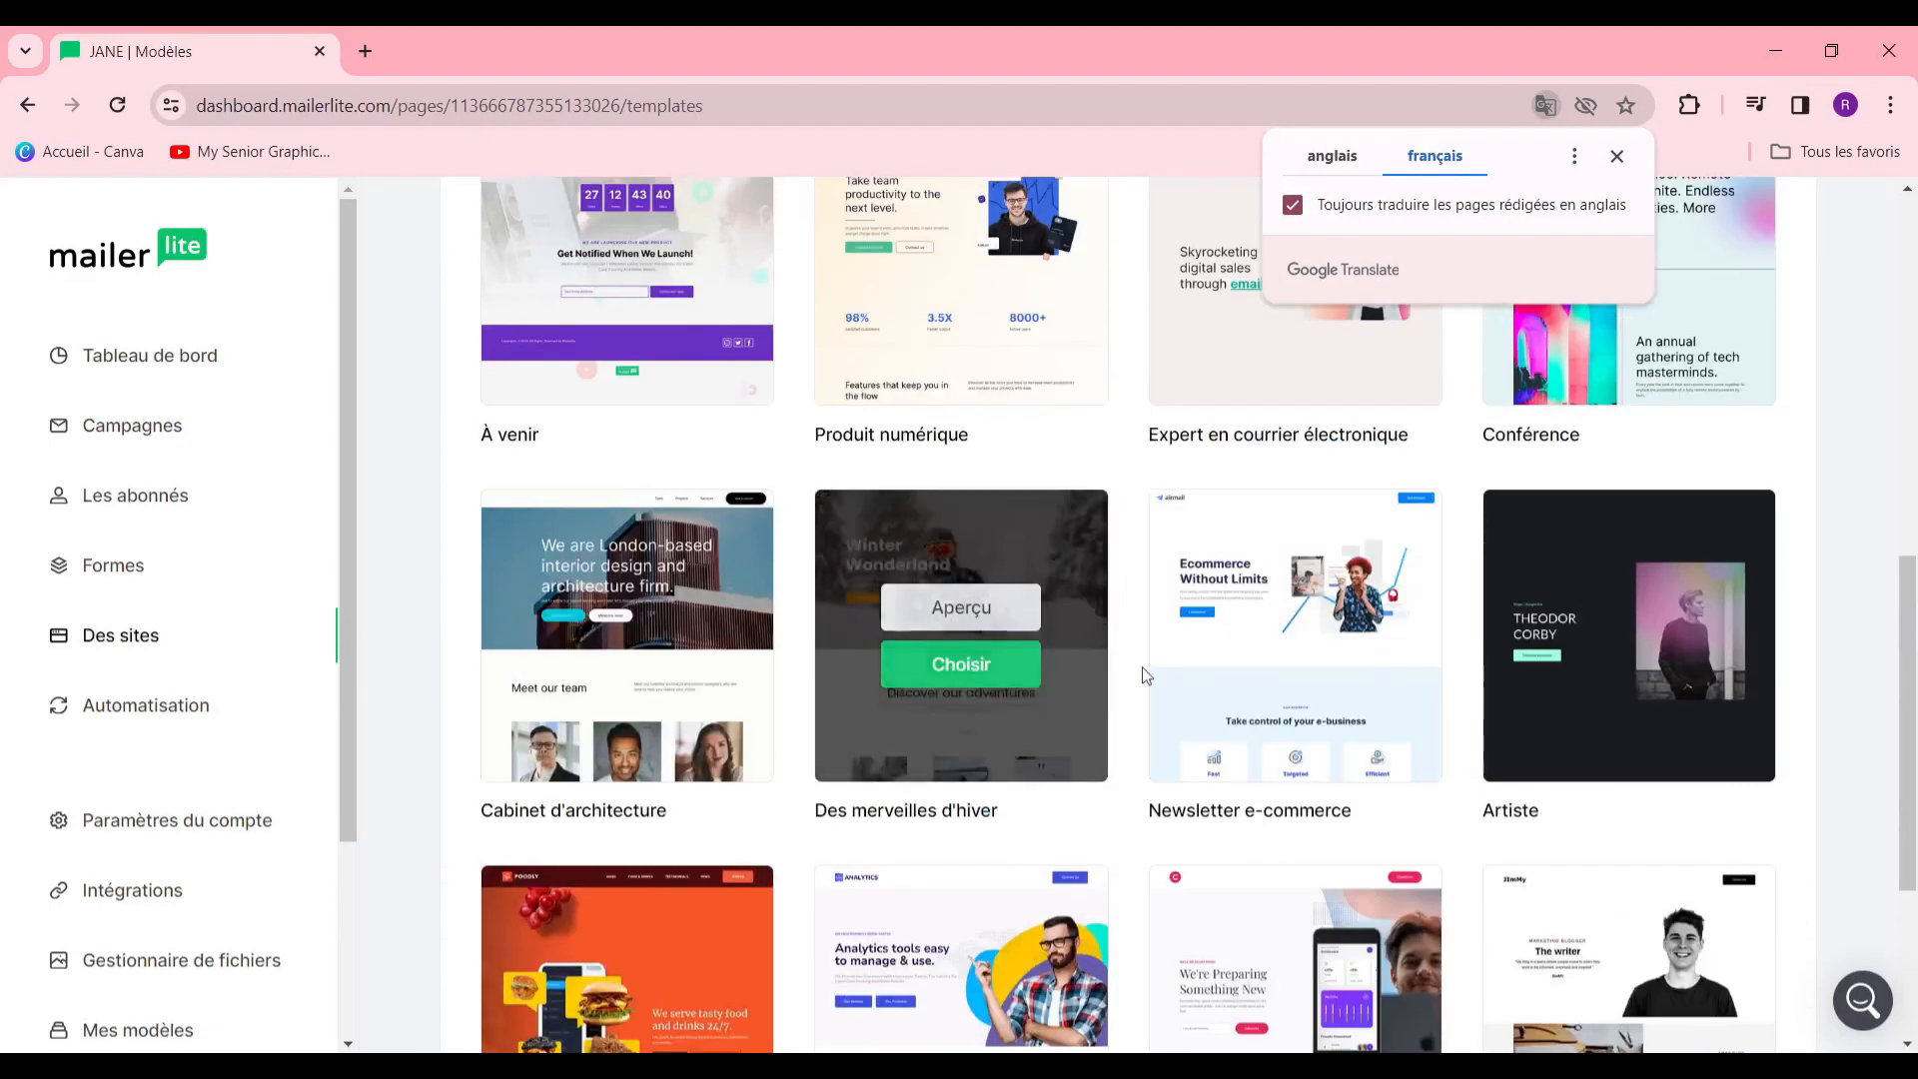
{"action": "scroll", "coordinate": [1247, 610], "scroll_direction": "up", "scroll_amount": 3}
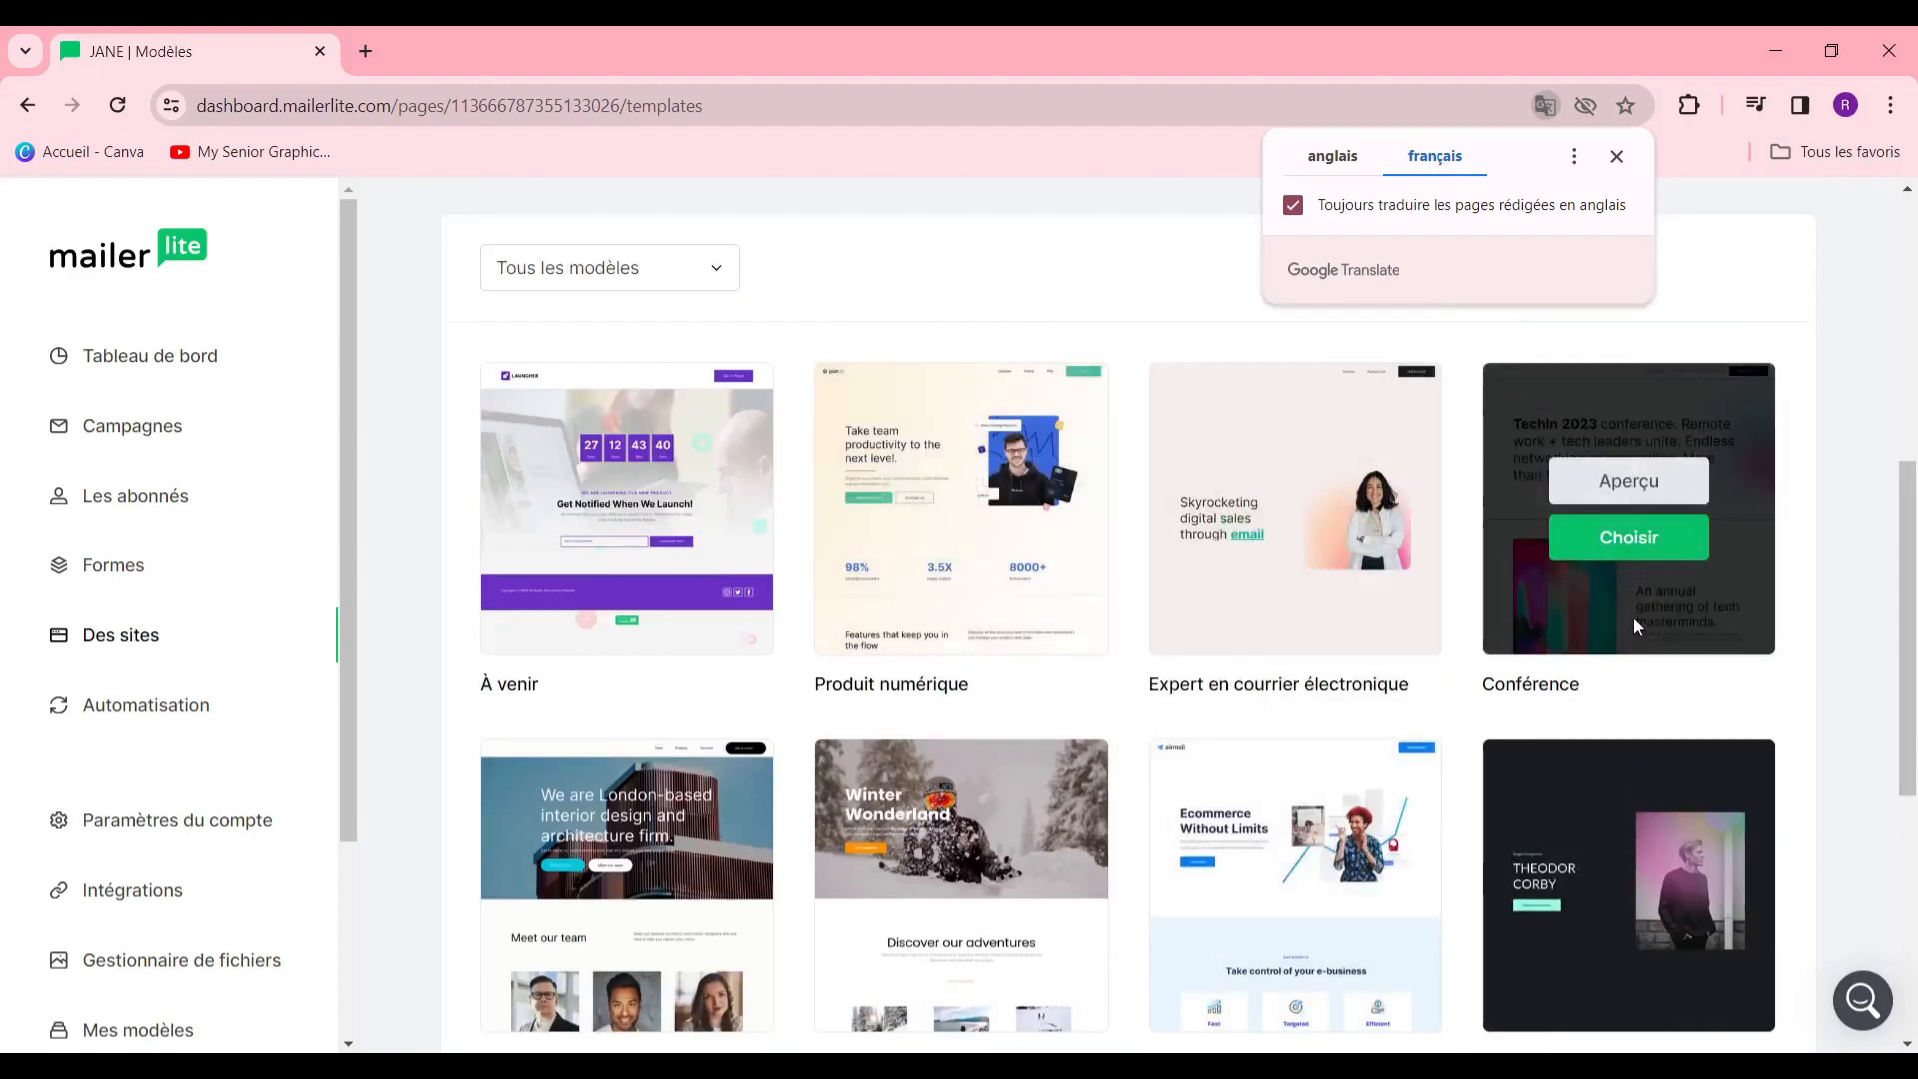
{"action": "left_click", "coordinate": [1623, 542]}
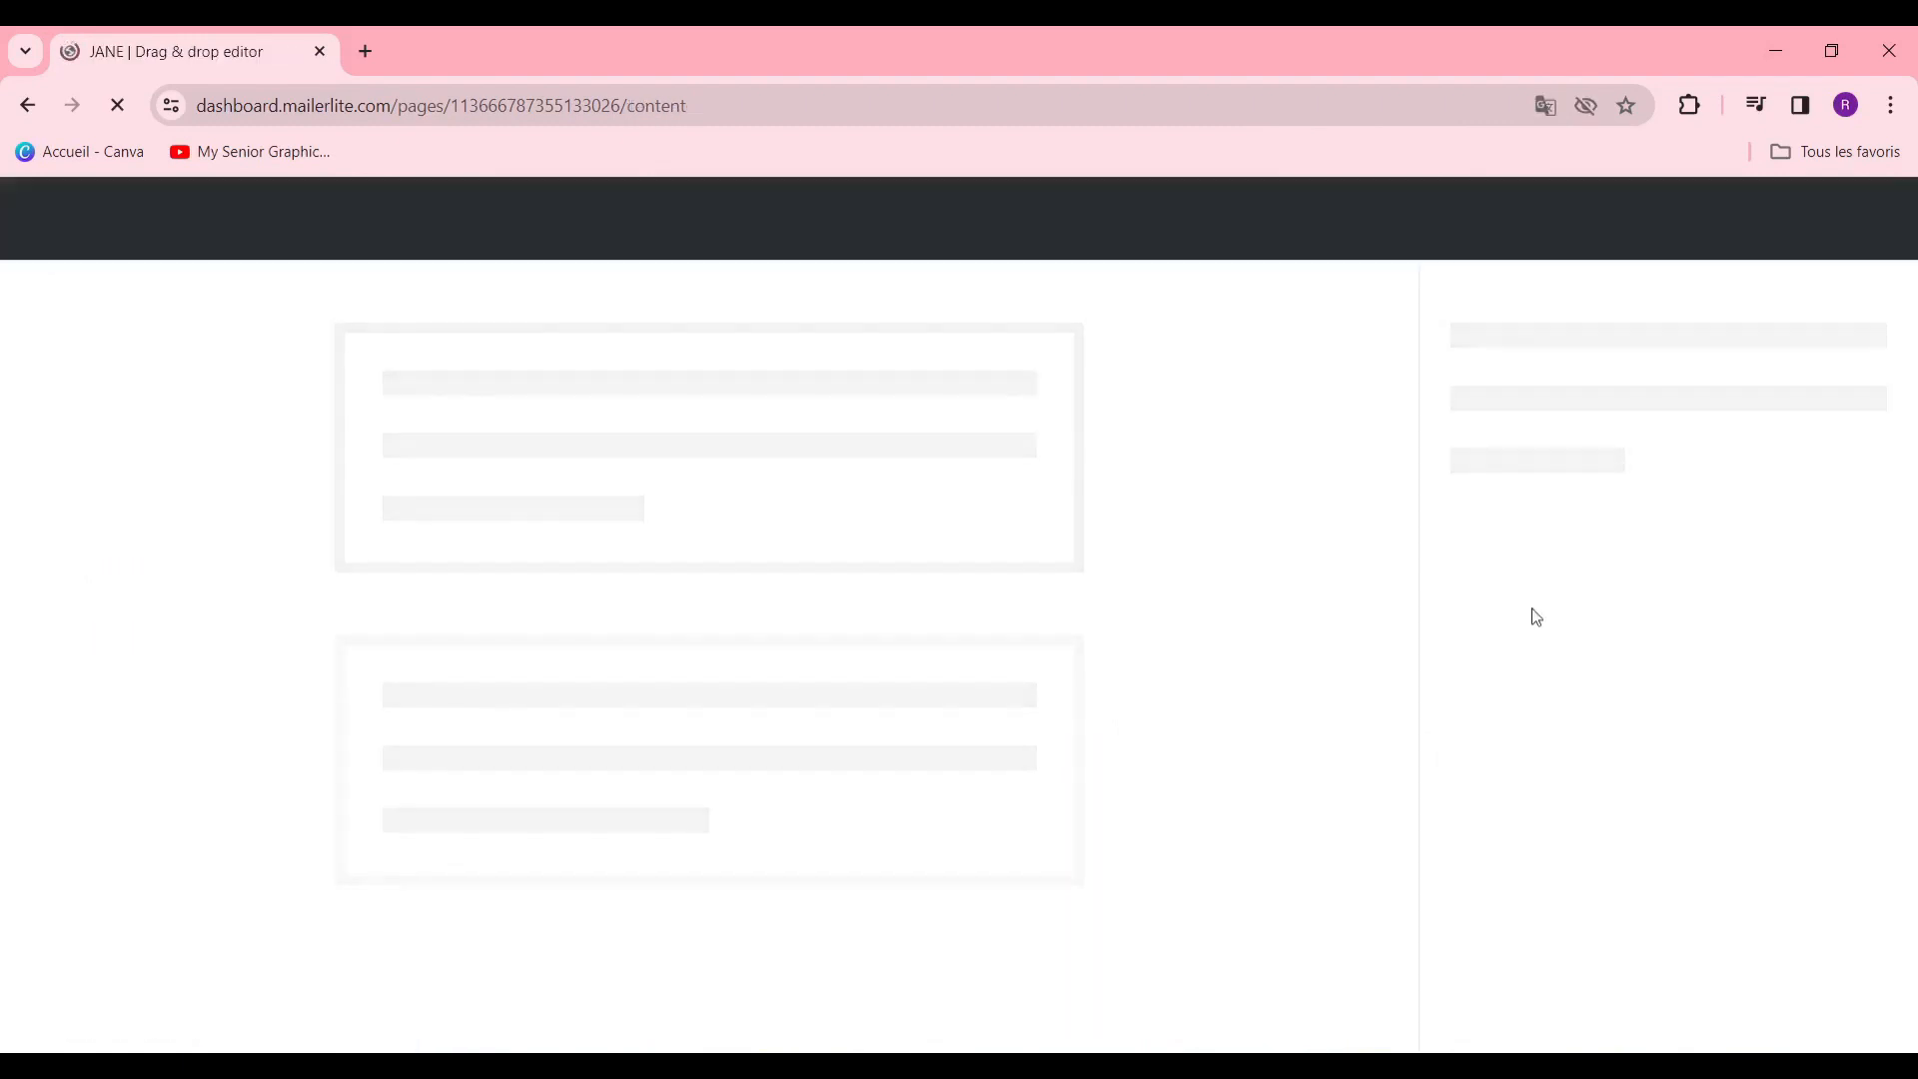
Look through the template and replace the main "TechIn 2023 conference" heading with "description"
{"action": "scroll", "coordinate": [576, 510], "scroll_direction": "down", "scroll_amount": 15}
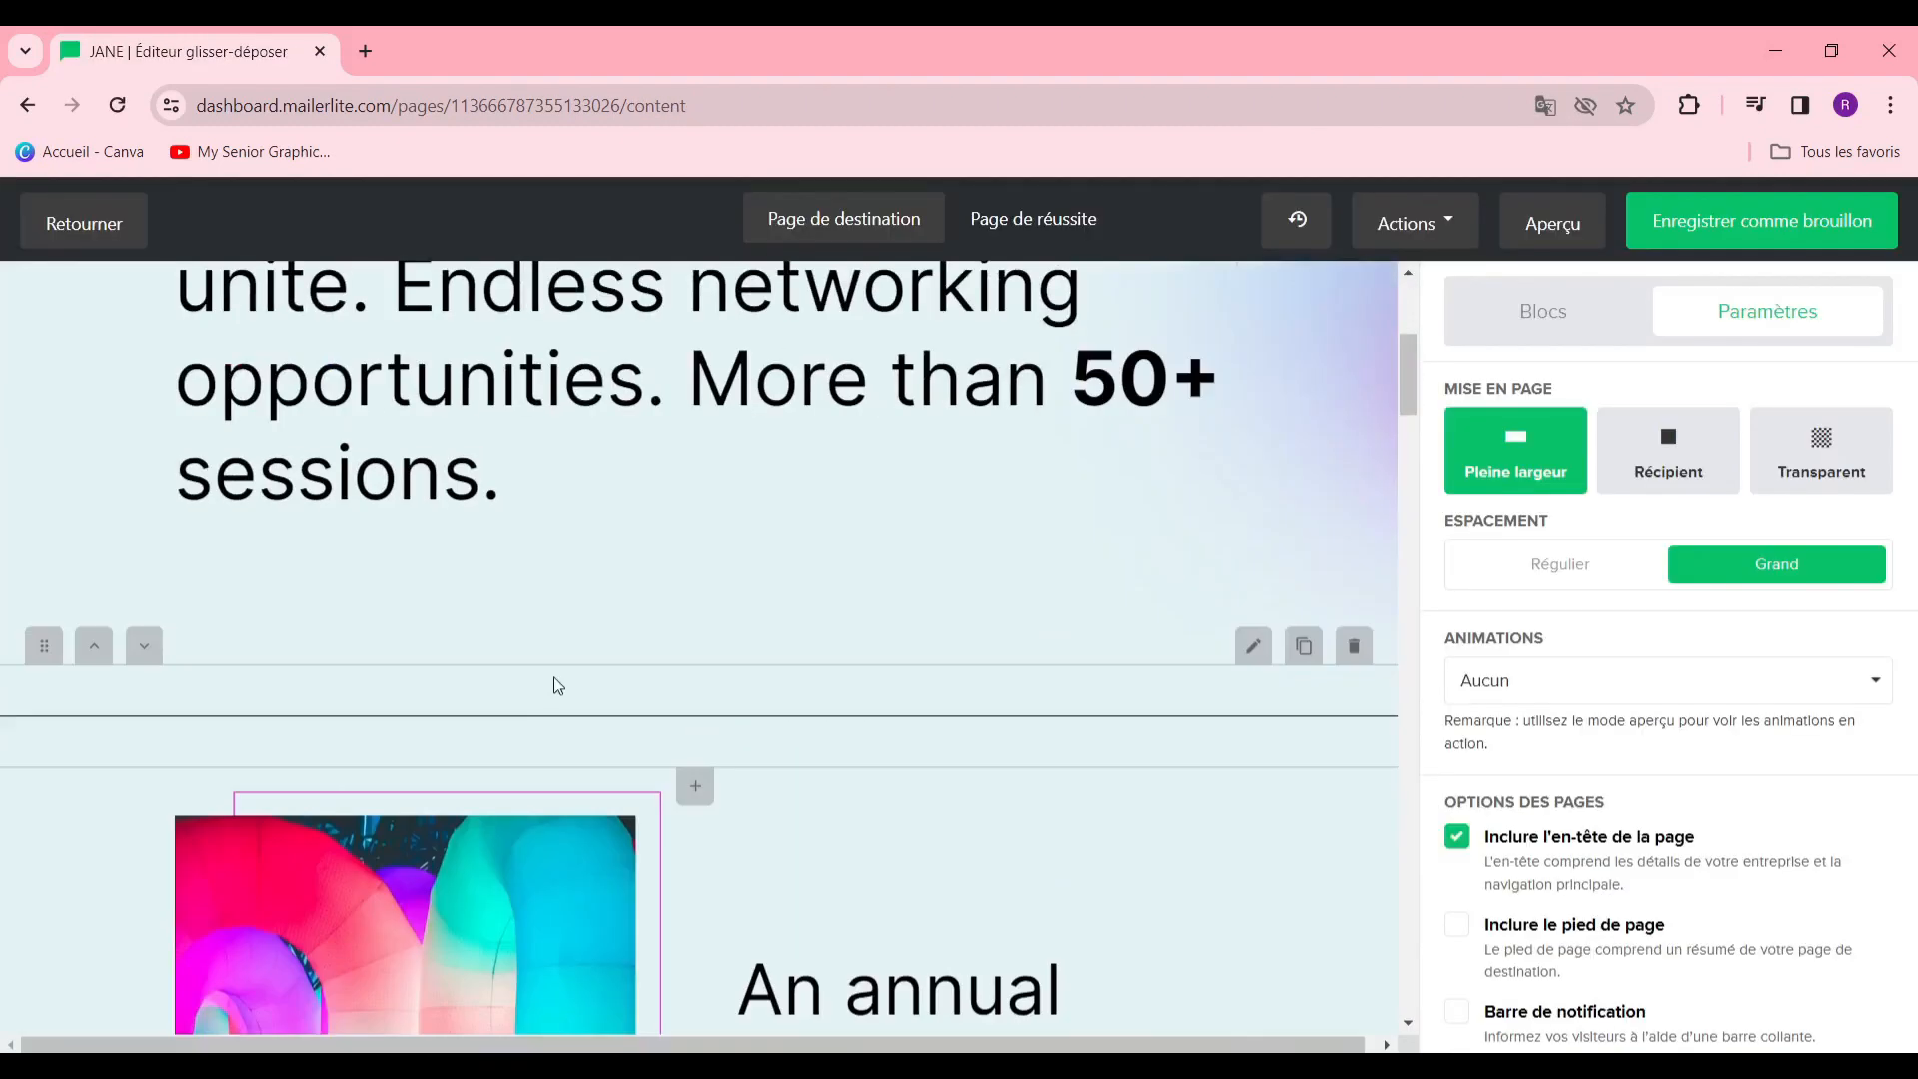
{"action": "scroll", "coordinate": [566, 712], "scroll_direction": "down", "scroll_amount": 10}
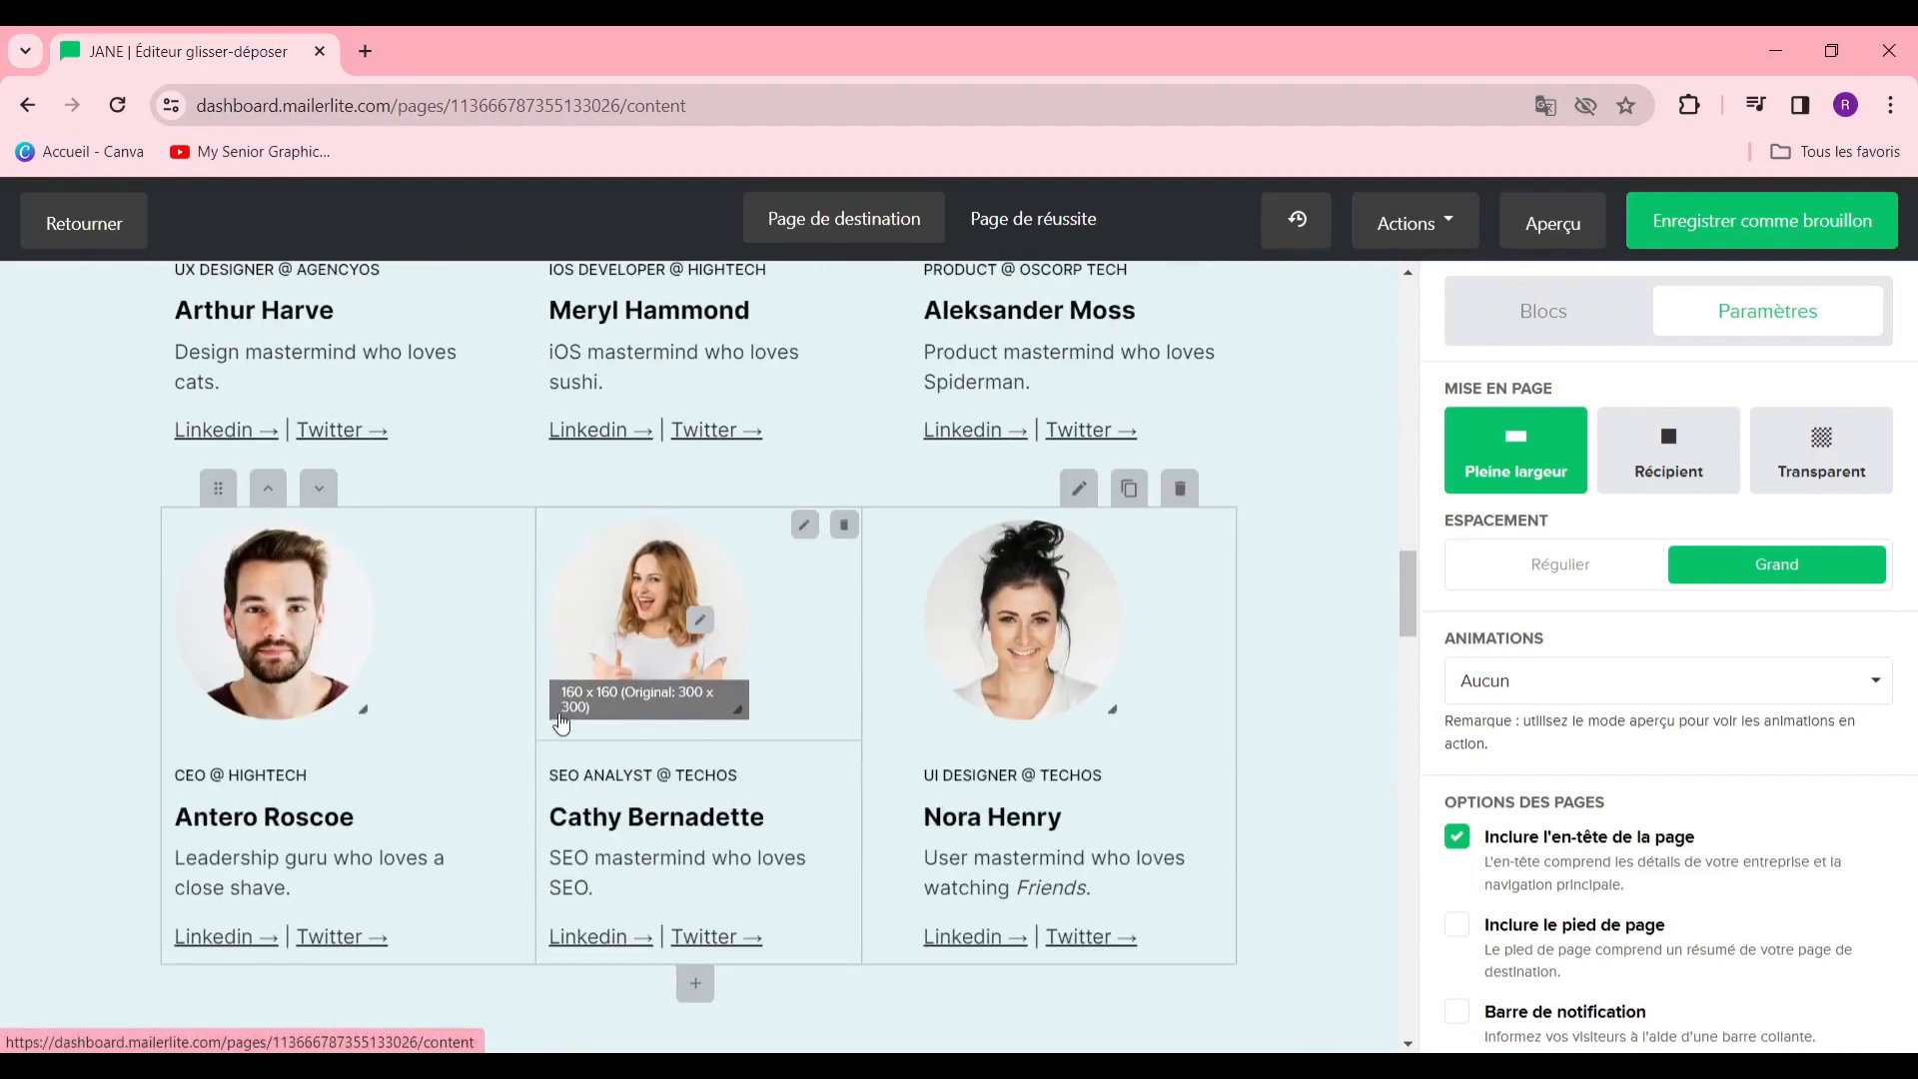
{"action": "scroll", "coordinate": [552, 740], "scroll_direction": "up", "scroll_amount": 11}
{"action": "scroll", "coordinate": [327, 472], "scroll_direction": "up", "scroll_amount": 4}
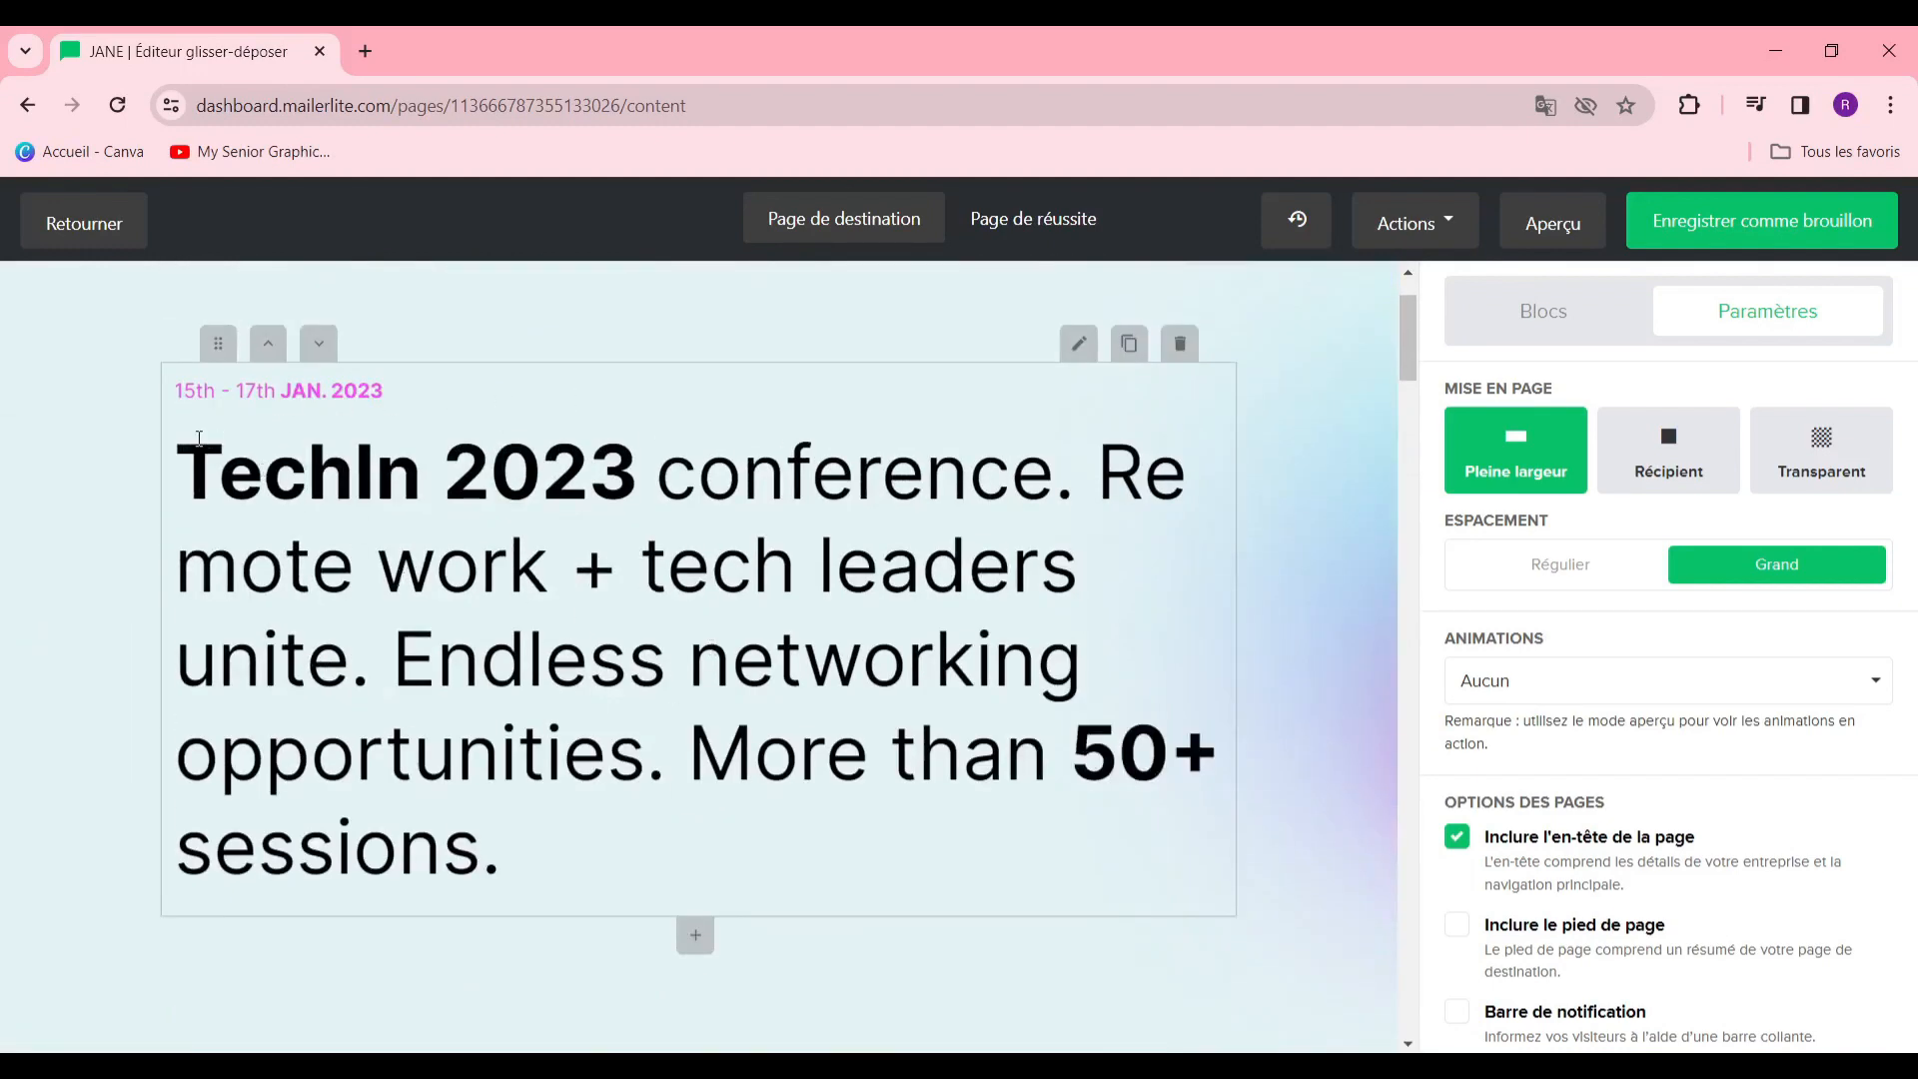
{"action": "left_click_drag", "start_coordinate": [198, 438], "coordinate": [759, 911]}
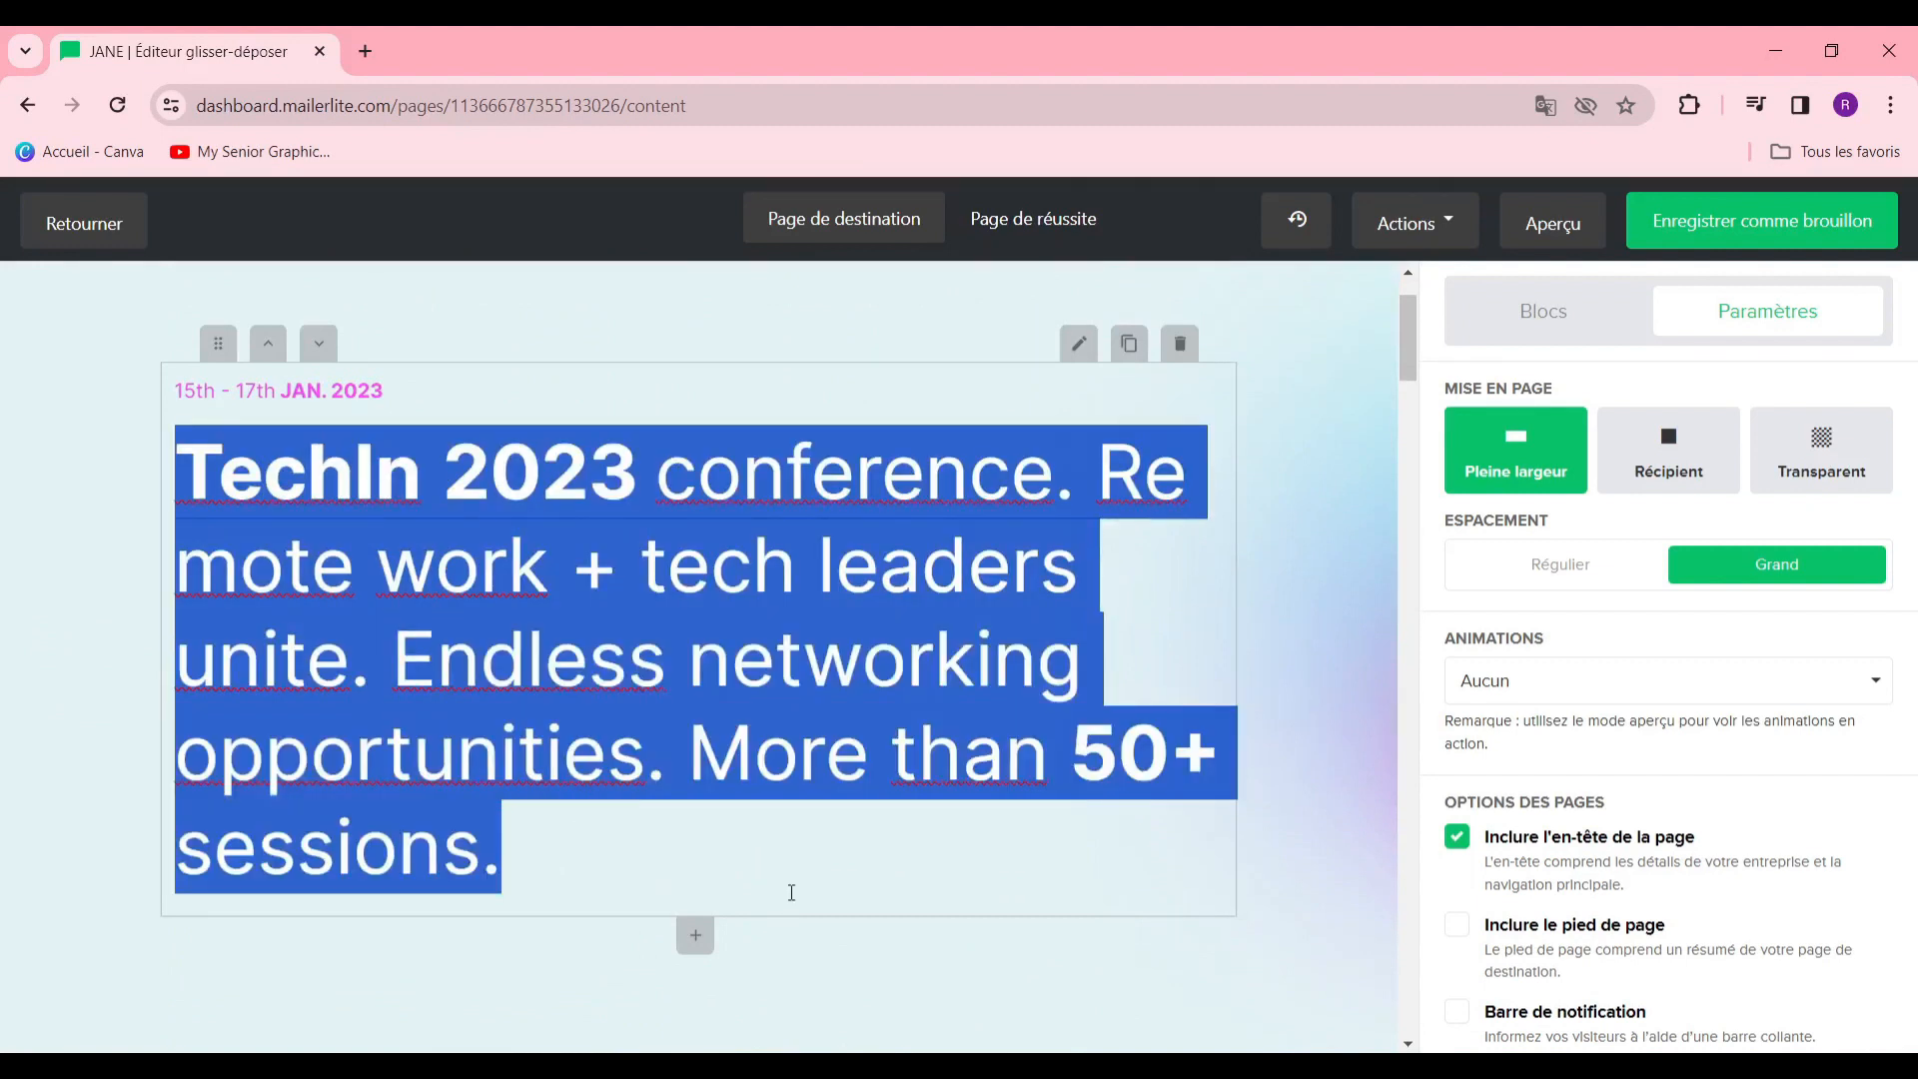
{"action": "type", "text": "descrip"}
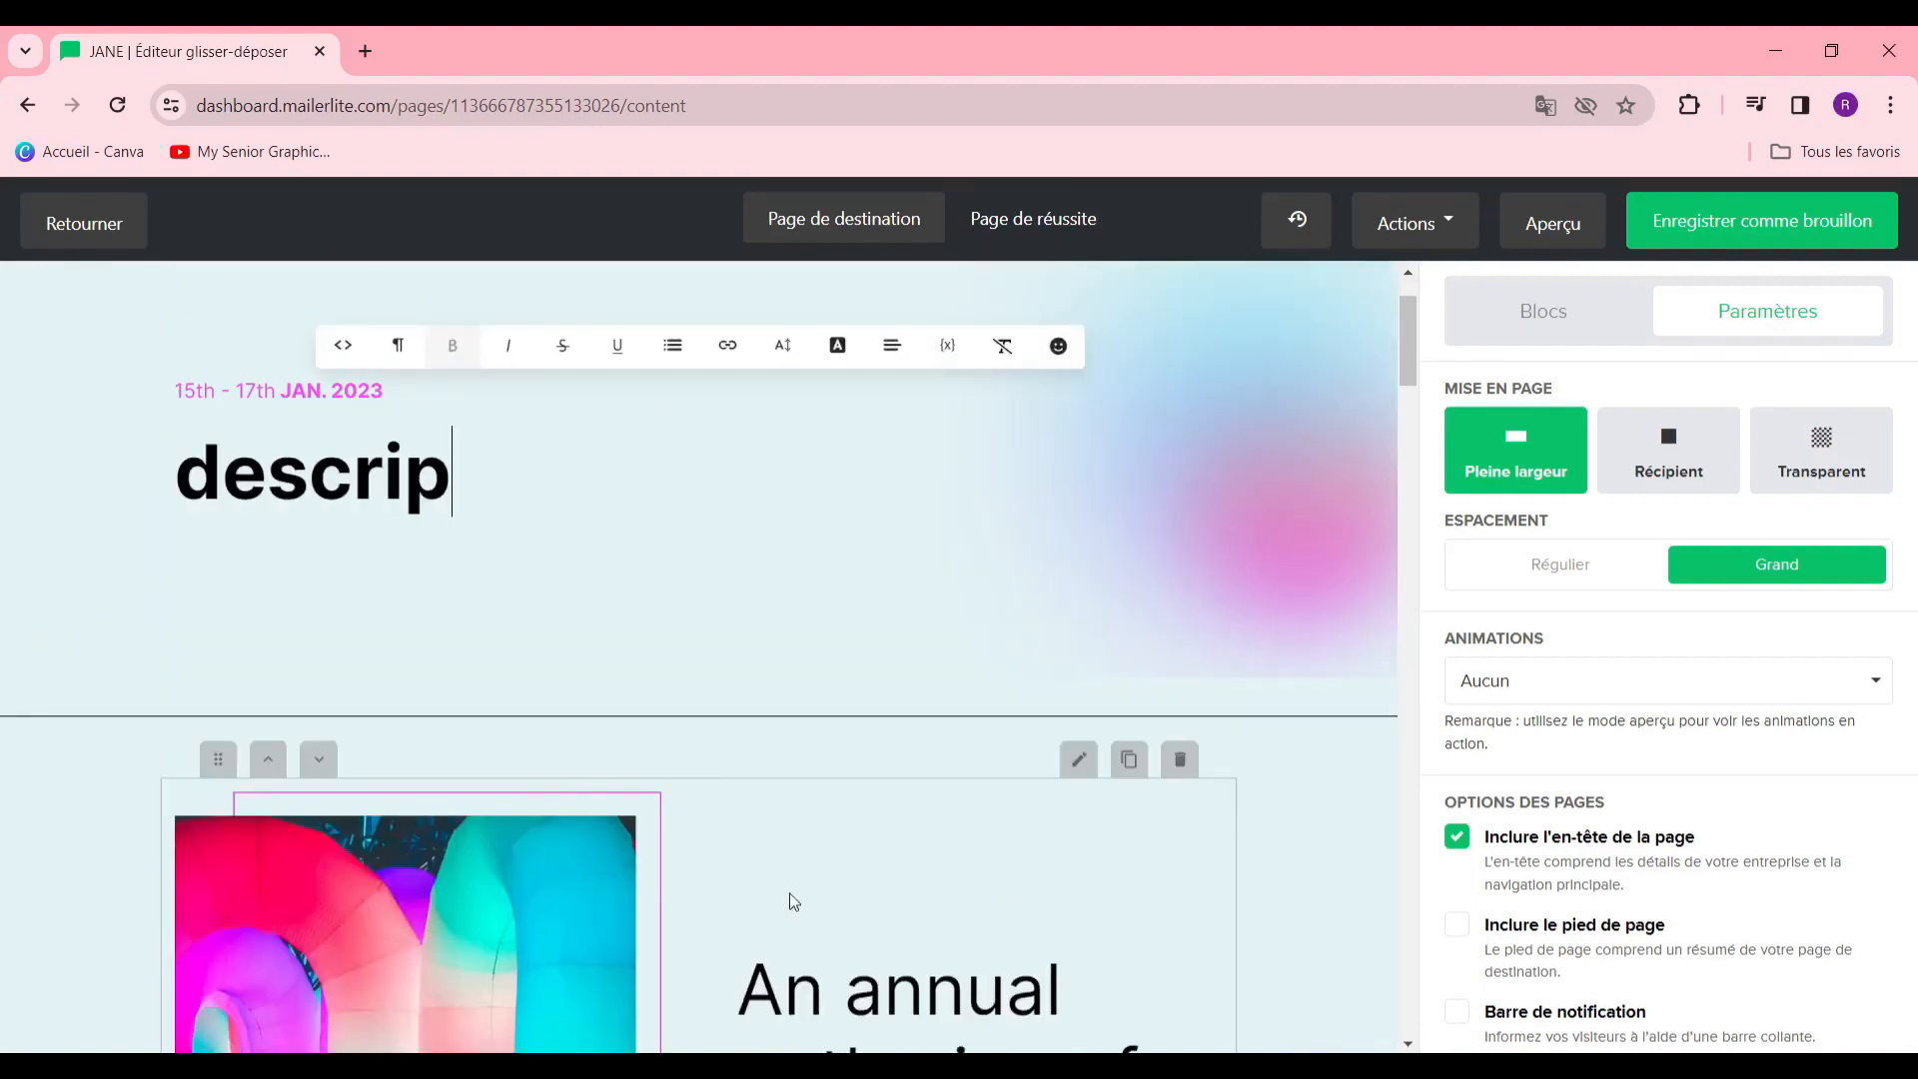
{"action": "type", "text": "tion"}
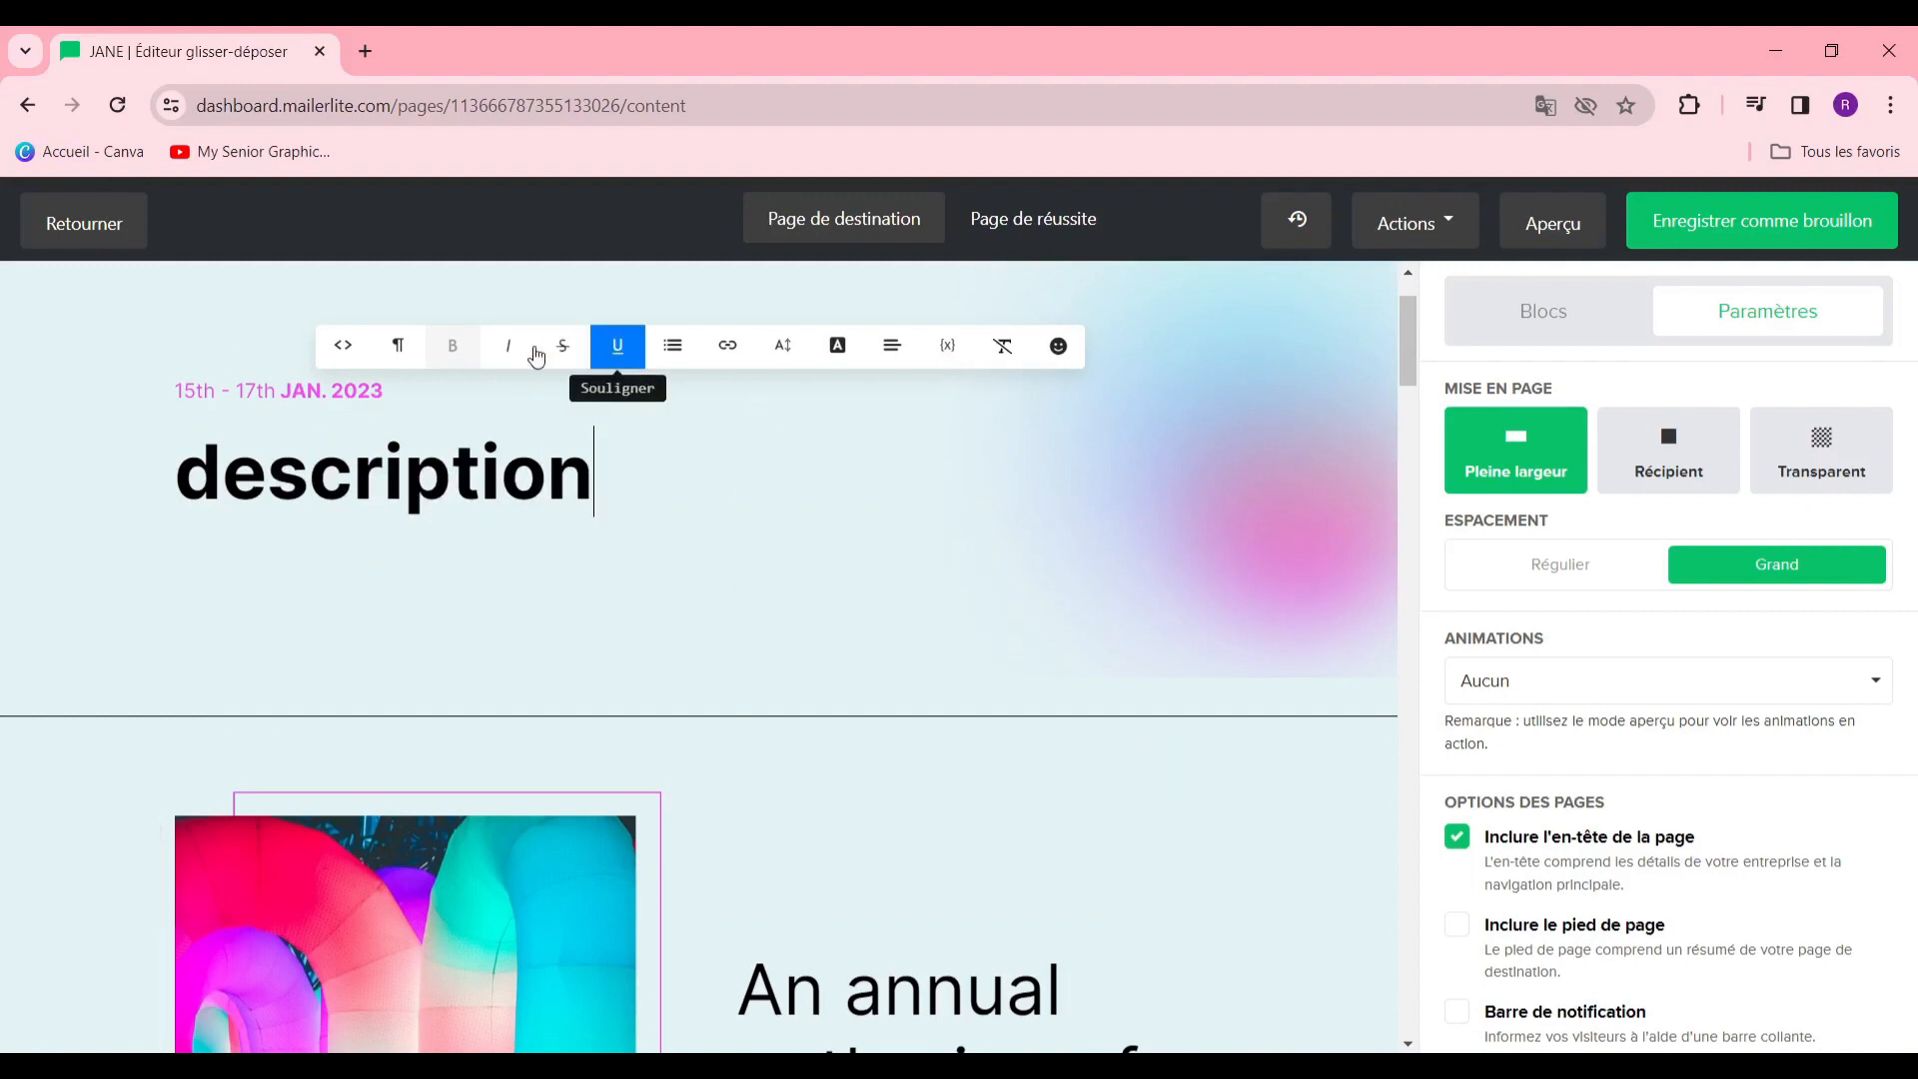
{"action": "triple_click", "coordinate": [199, 389]}
{"action": "left_click", "coordinate": [744, 511]}
Replace the image beside the "An annual gathering of tech masterminds." heading with the file manager's photo of a walker in a yellow jacket
{"action": "scroll", "coordinate": [398, 577], "scroll_direction": "down", "scroll_amount": 5}
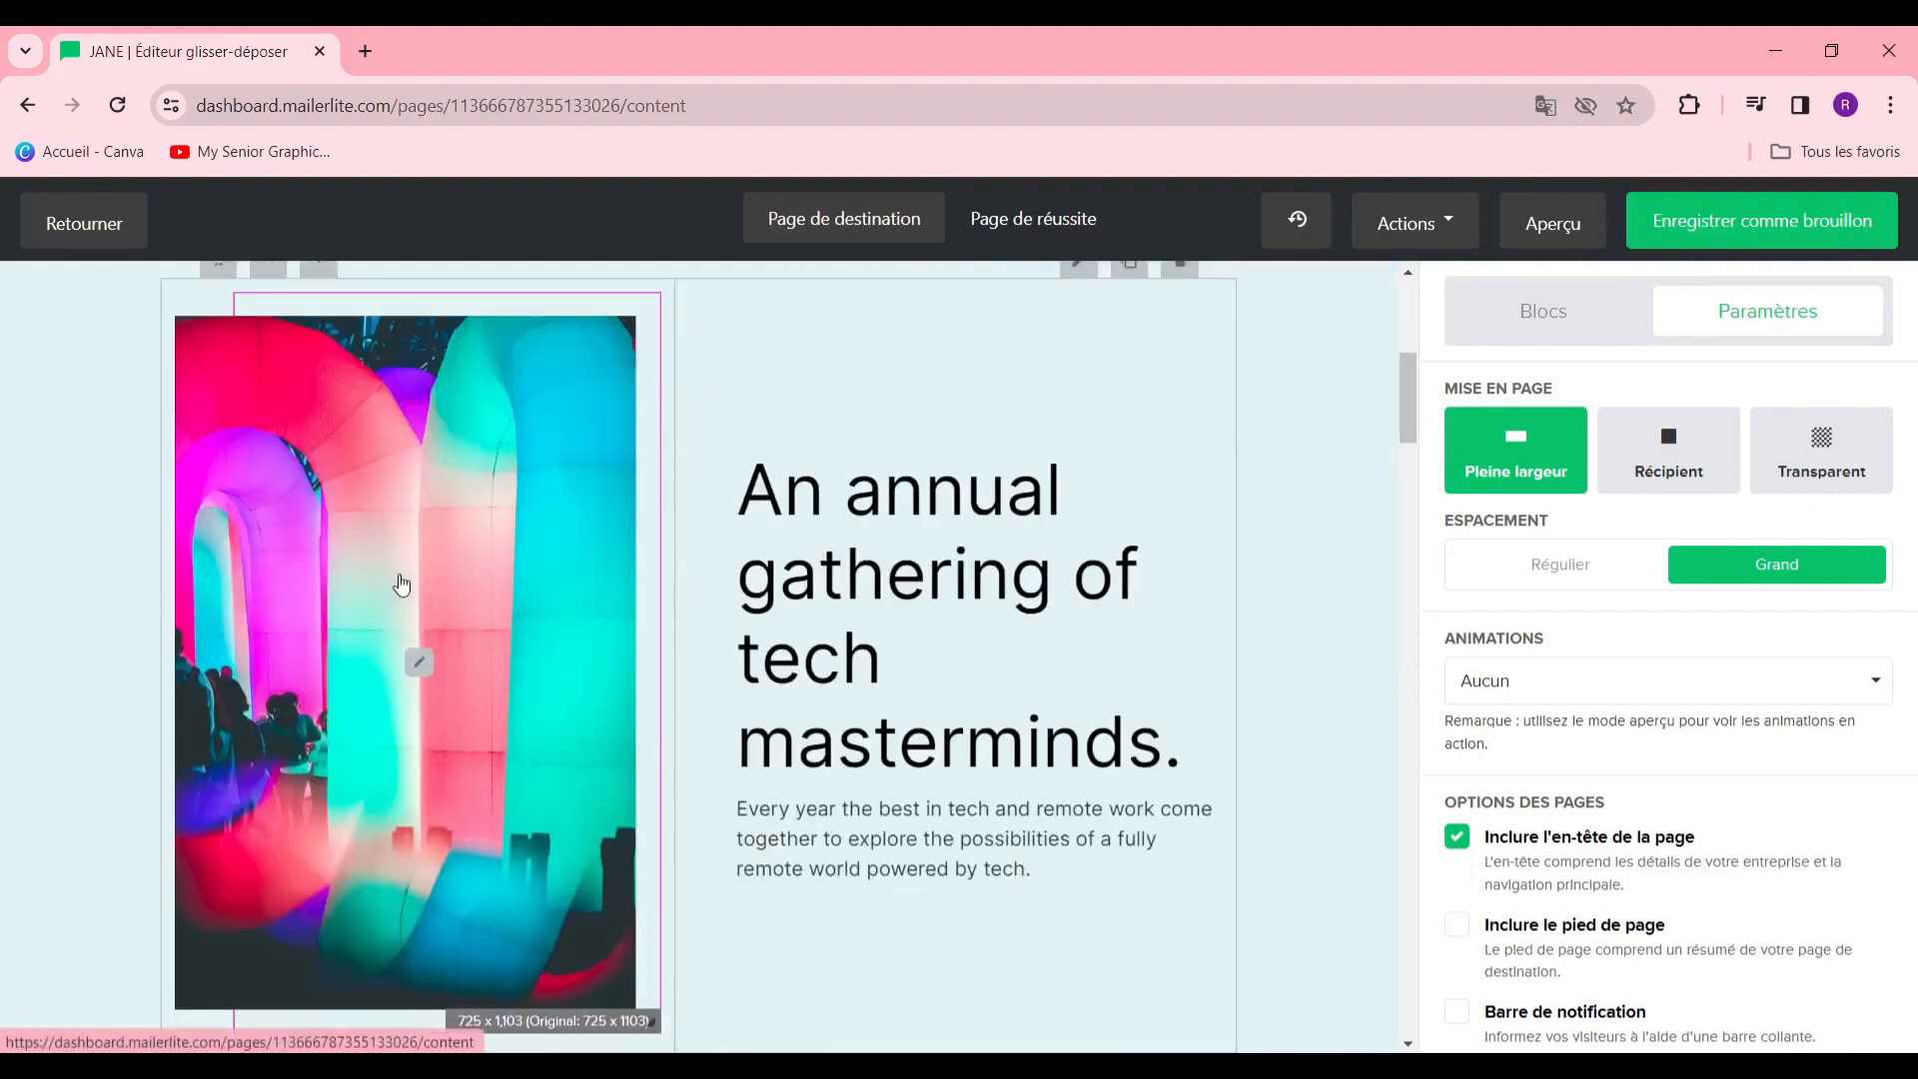
{"action": "left_click", "coordinate": [419, 665]}
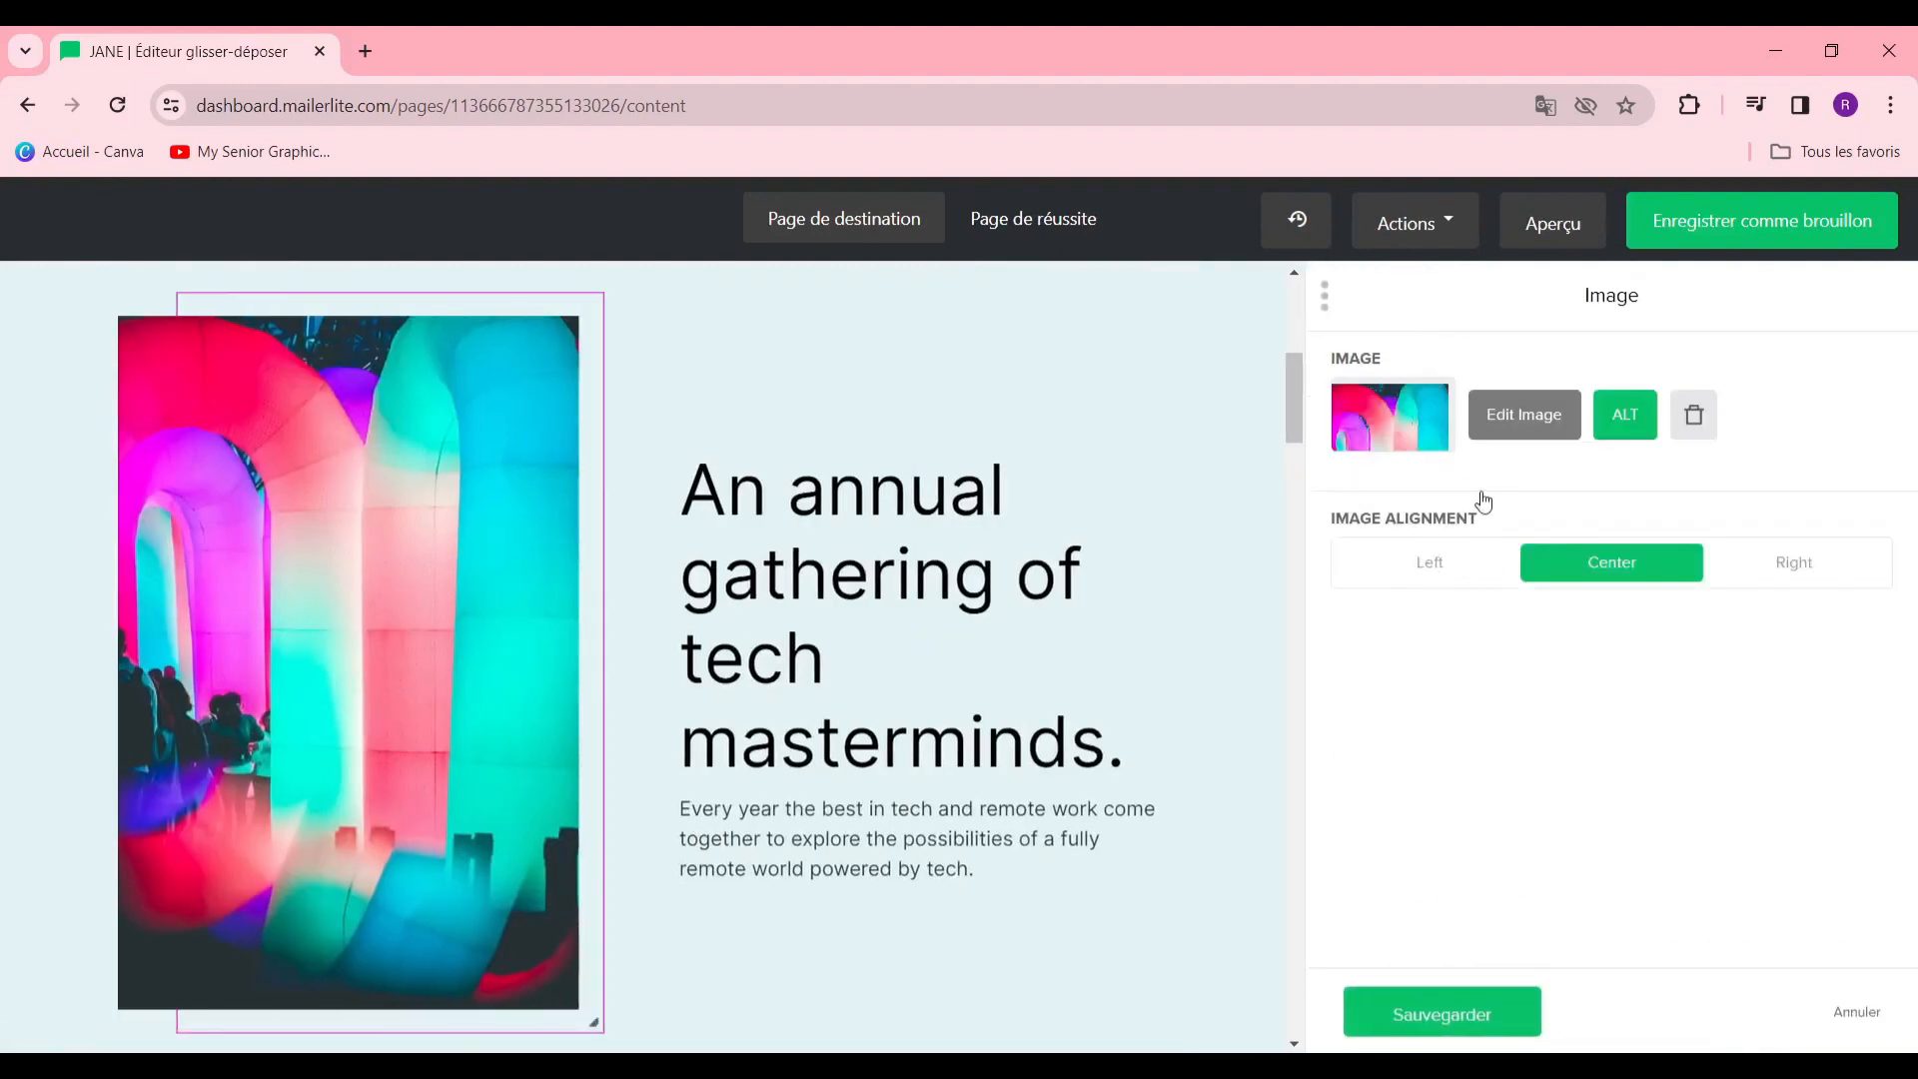
{"action": "left_click", "coordinate": [1541, 415]}
{"action": "left_click", "coordinate": [1519, 418]}
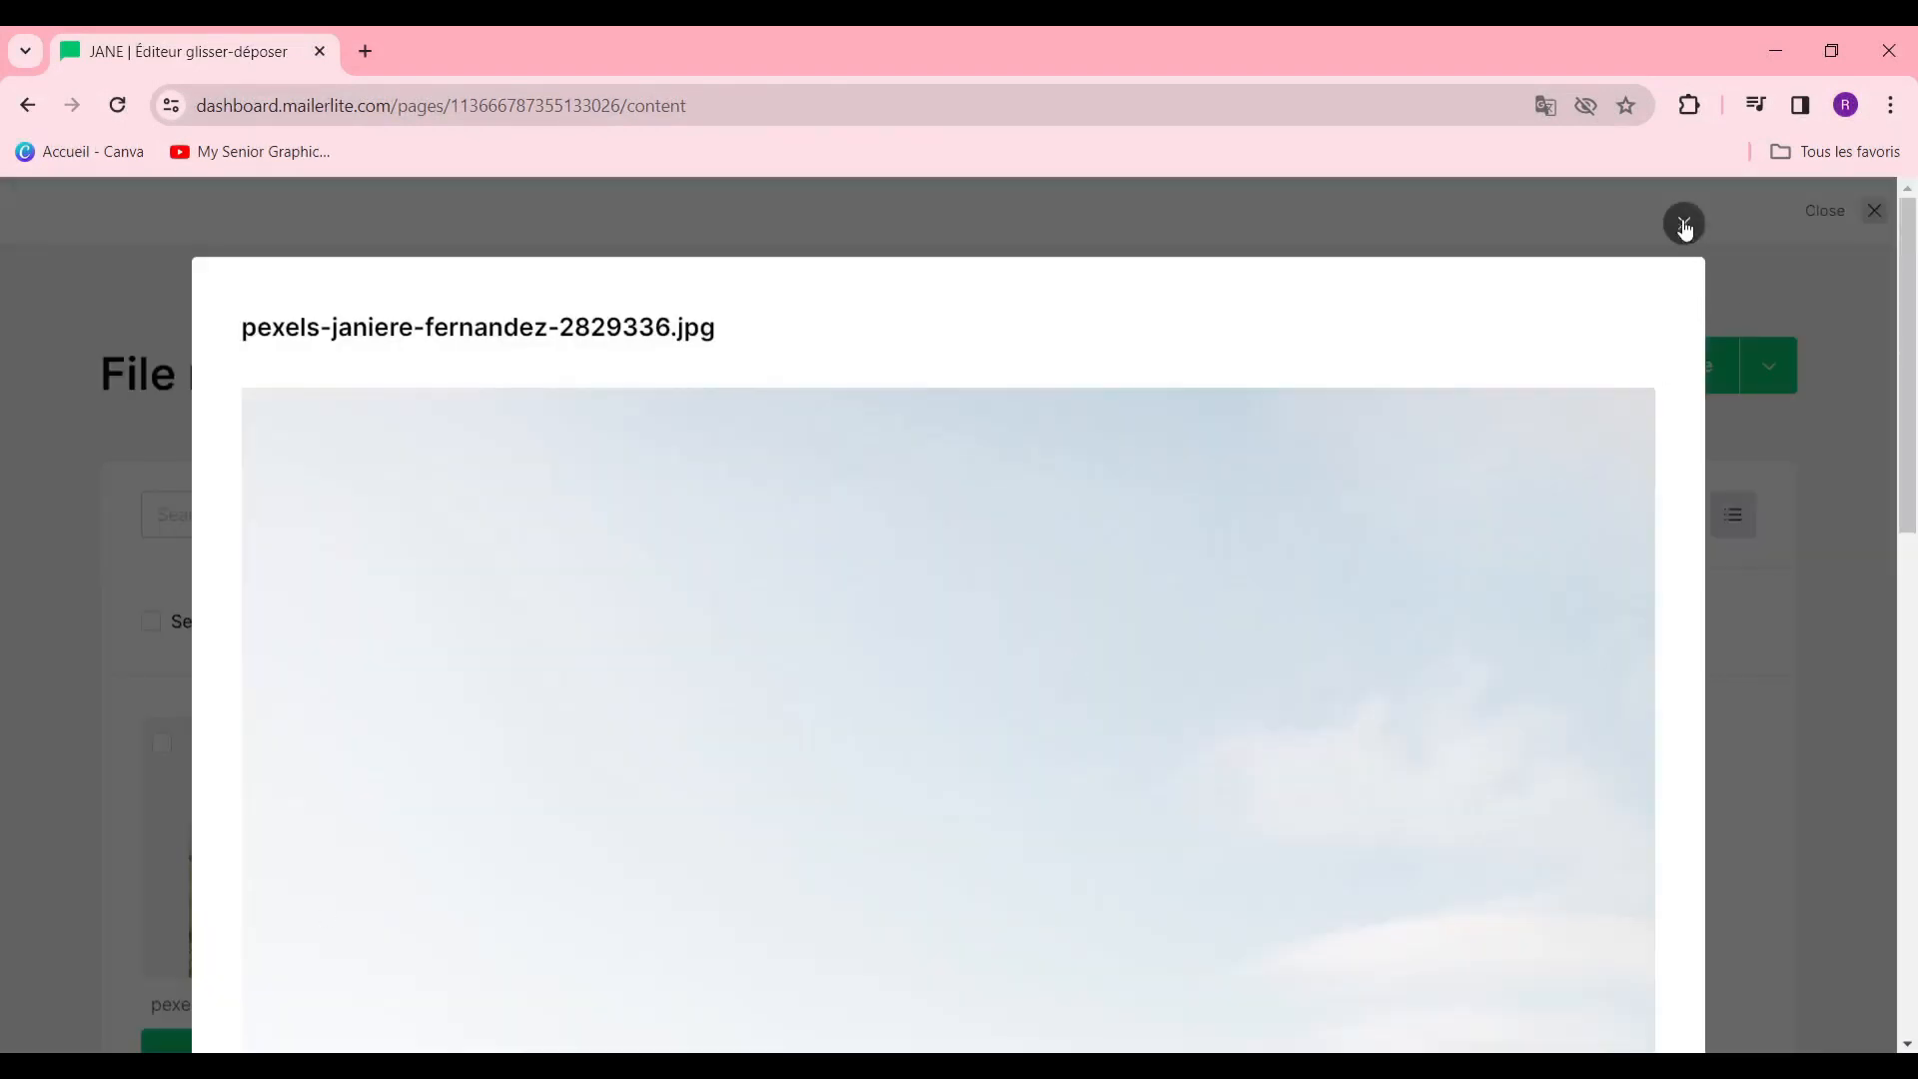
{"action": "left_click", "coordinate": [1684, 223]}
{"action": "scroll", "coordinate": [736, 570], "scroll_direction": "down", "scroll_amount": 2}
{"action": "left_click", "coordinate": [319, 782]}
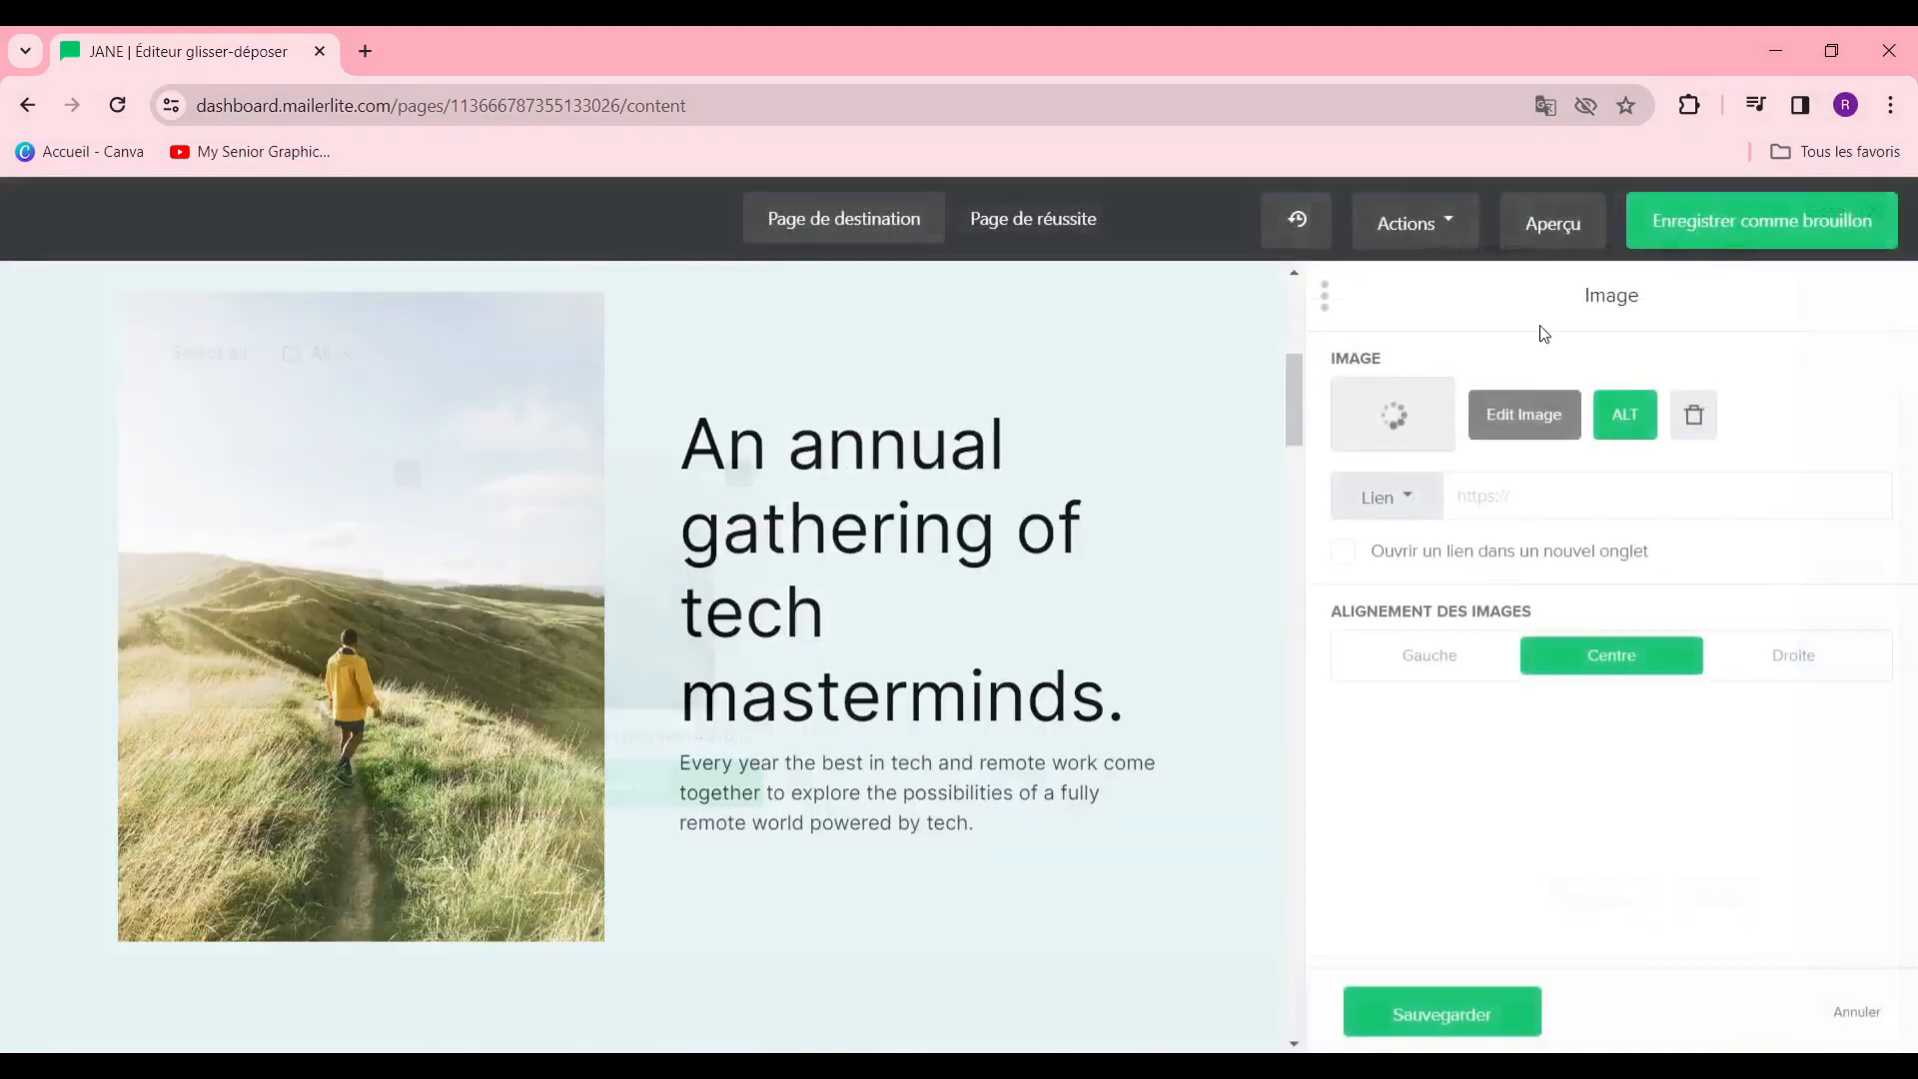
Examine the editable texts by selecting the "An annual gathering of tech masterminds." heading and the first speaker's name and job title
{"action": "left_click", "coordinate": [930, 536]}
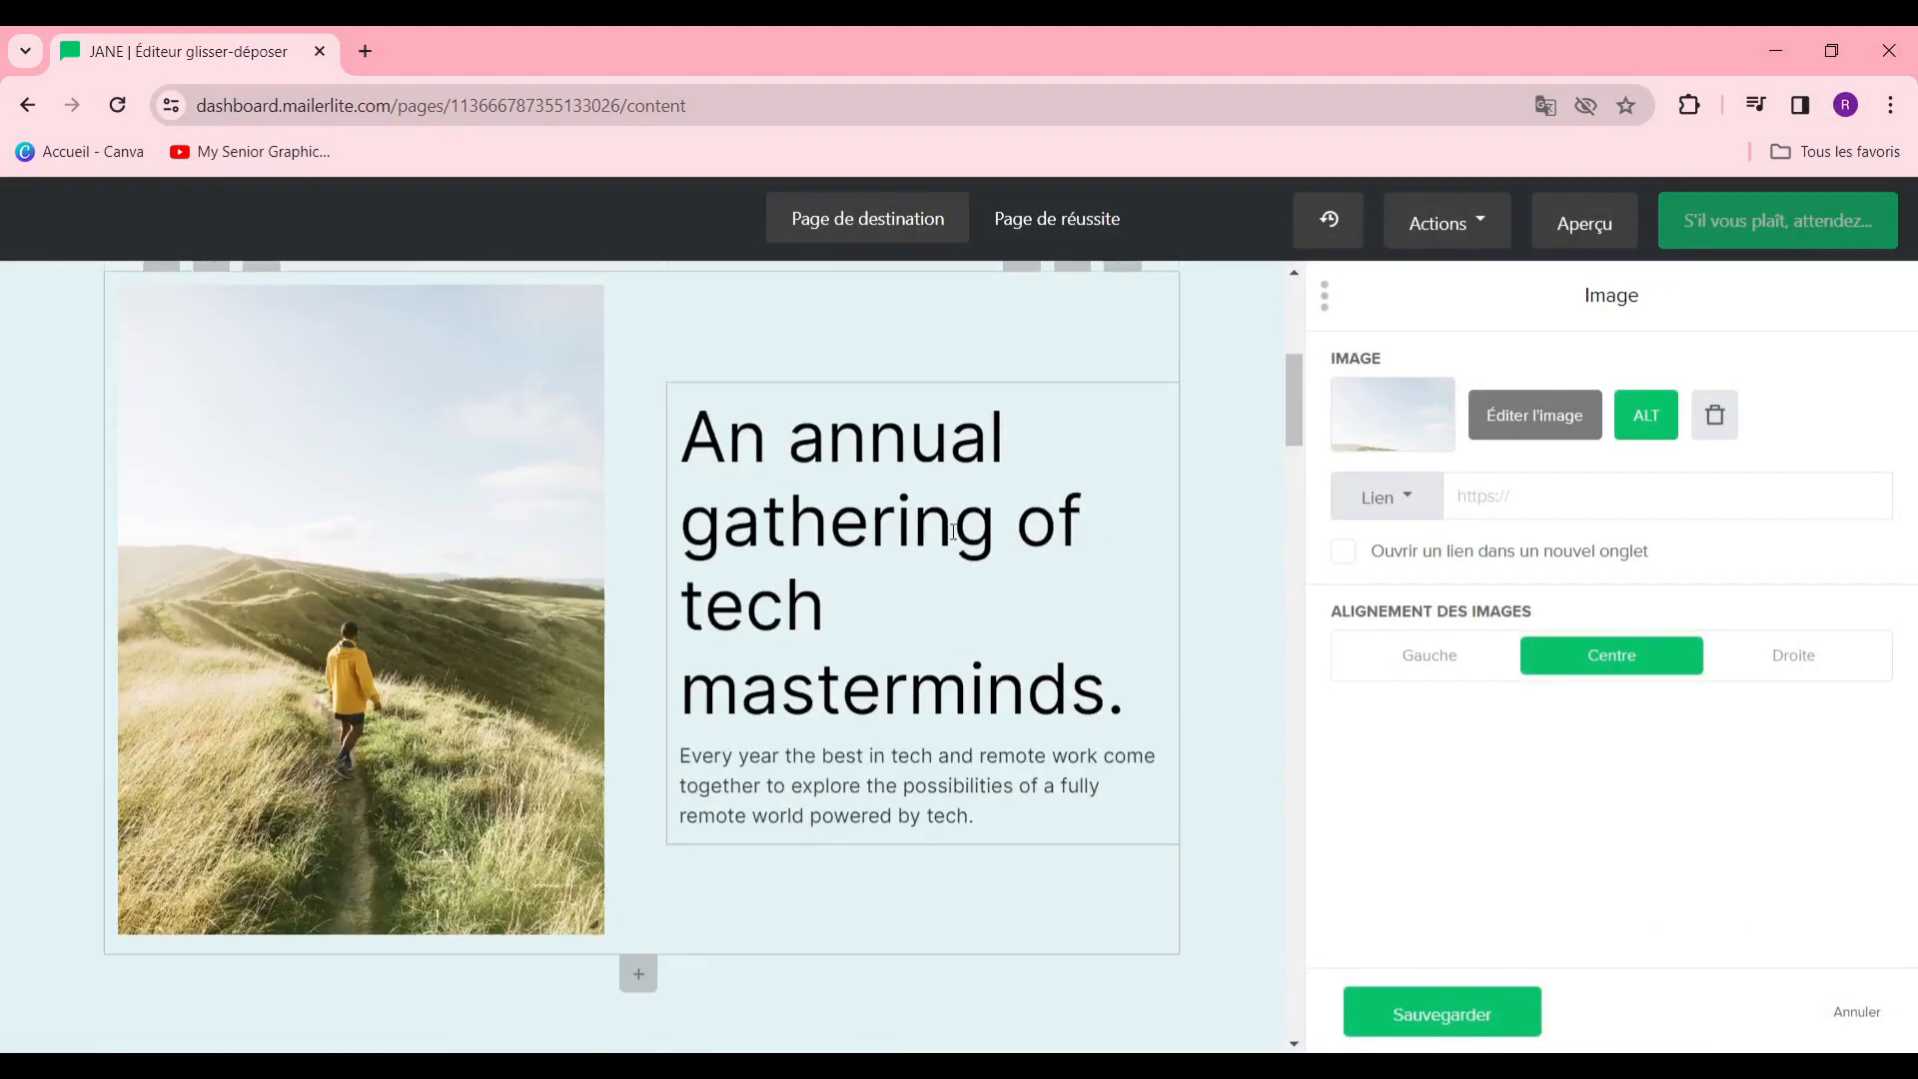
{"action": "triple_click", "coordinate": [931, 529]}
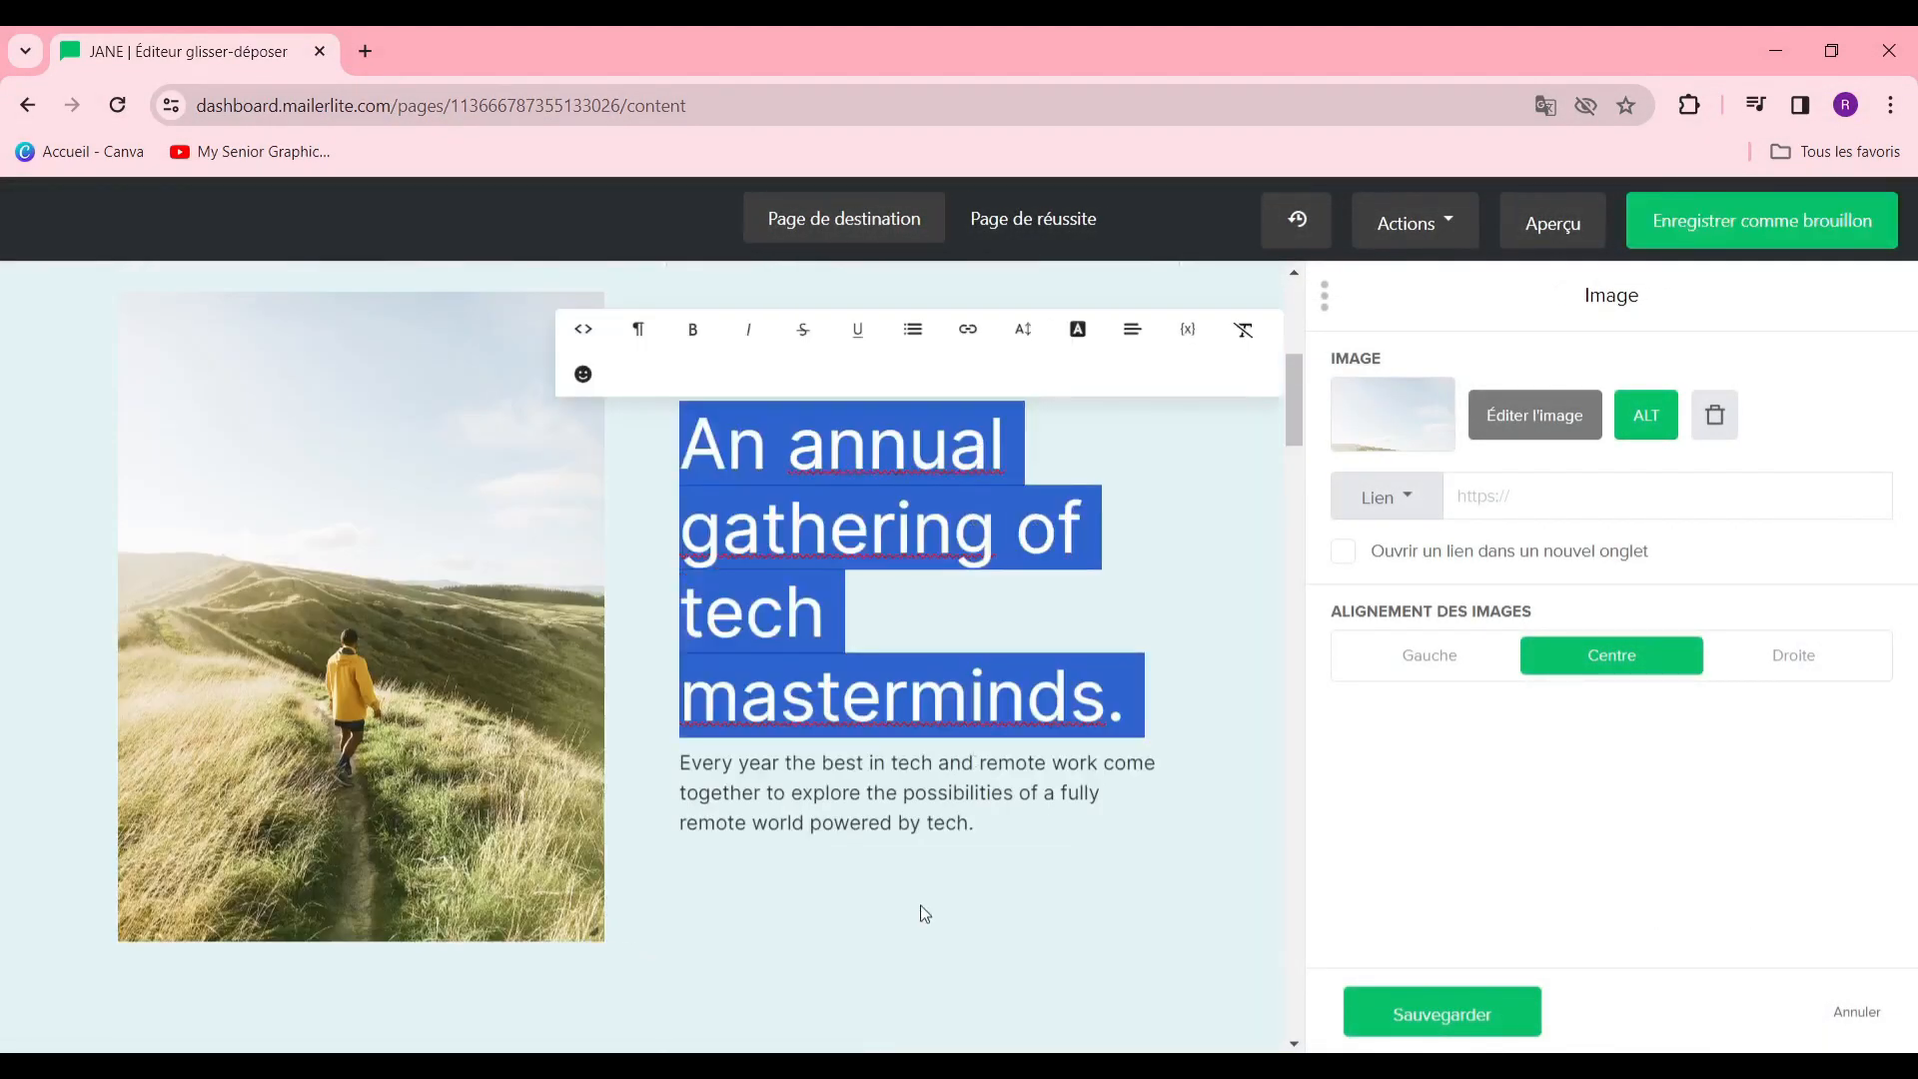
{"action": "left_click", "coordinate": [920, 905]}
{"action": "scroll", "coordinate": [920, 869], "scroll_direction": "down", "scroll_amount": 10}
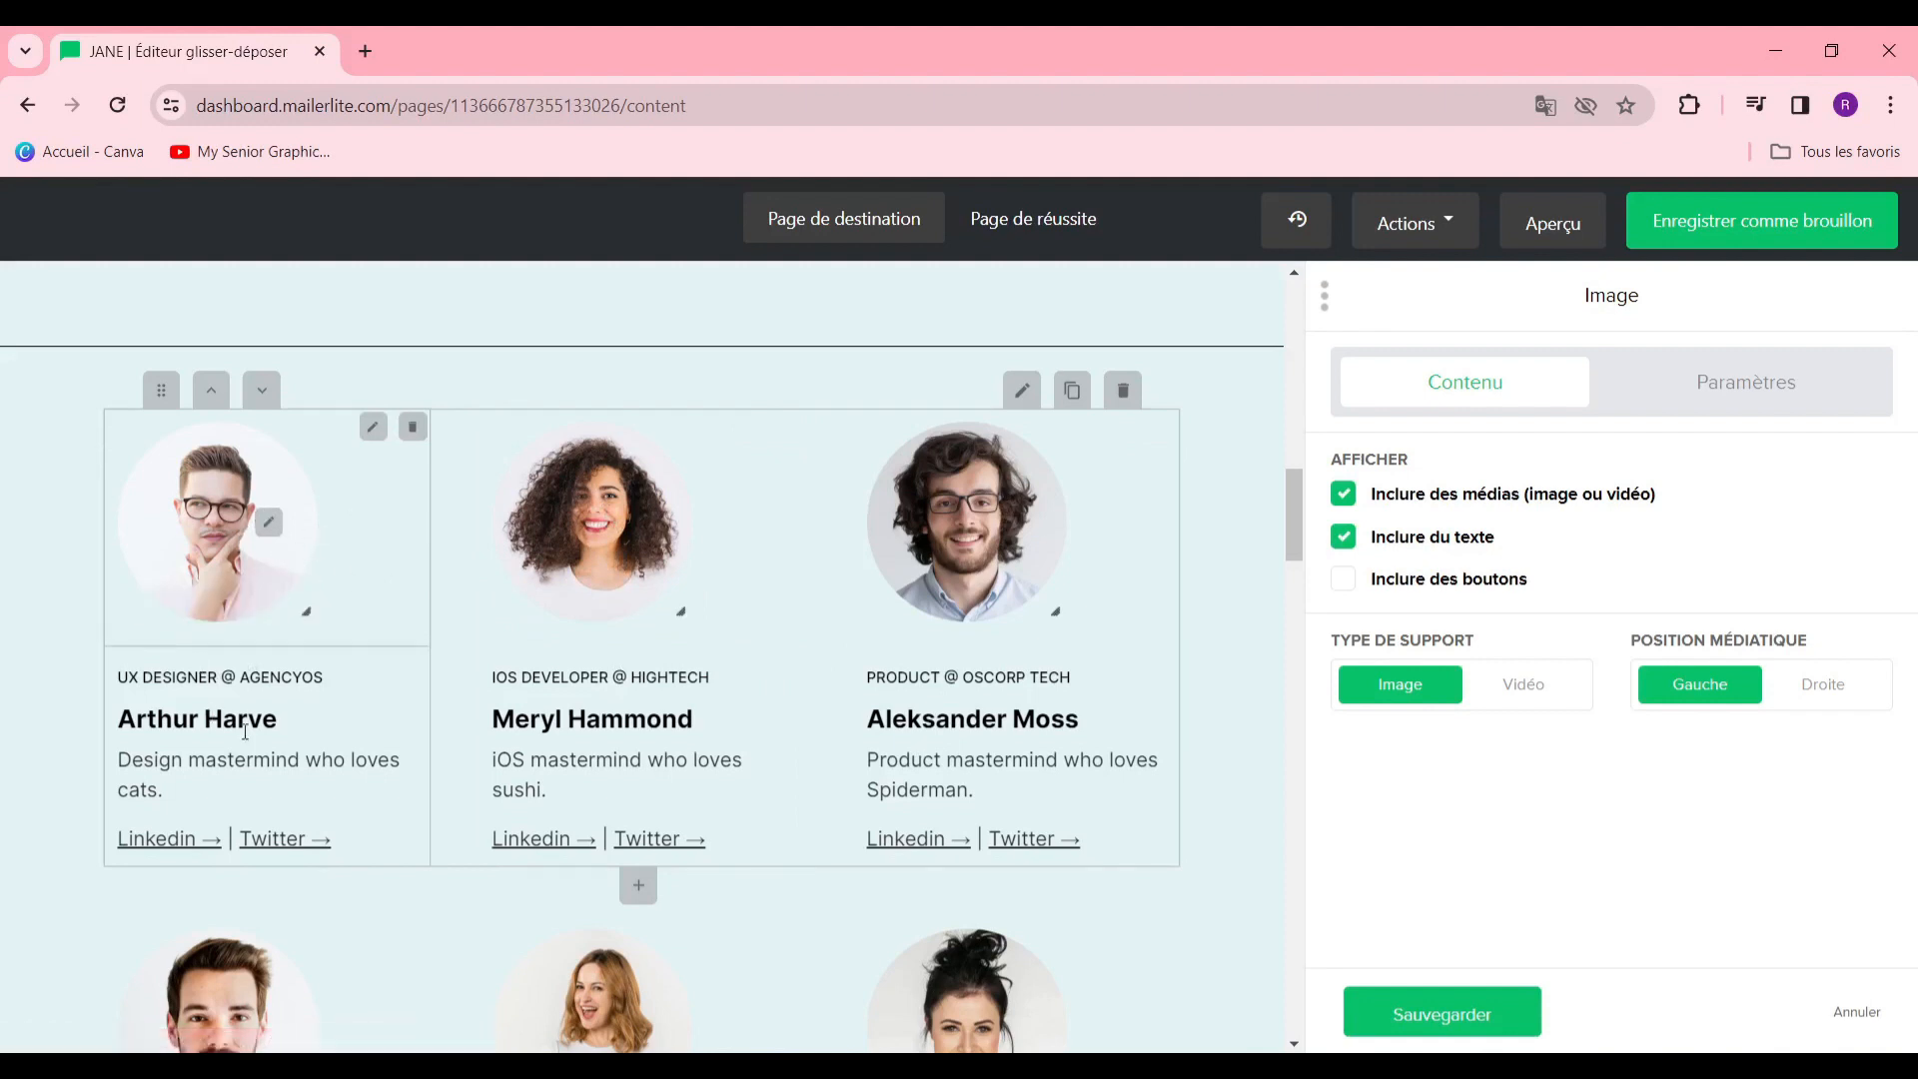
{"action": "left_click_drag", "start_coordinate": [280, 719], "coordinate": [101, 714]}
{"action": "left_click_drag", "start_coordinate": [341, 676], "coordinate": [95, 675]}
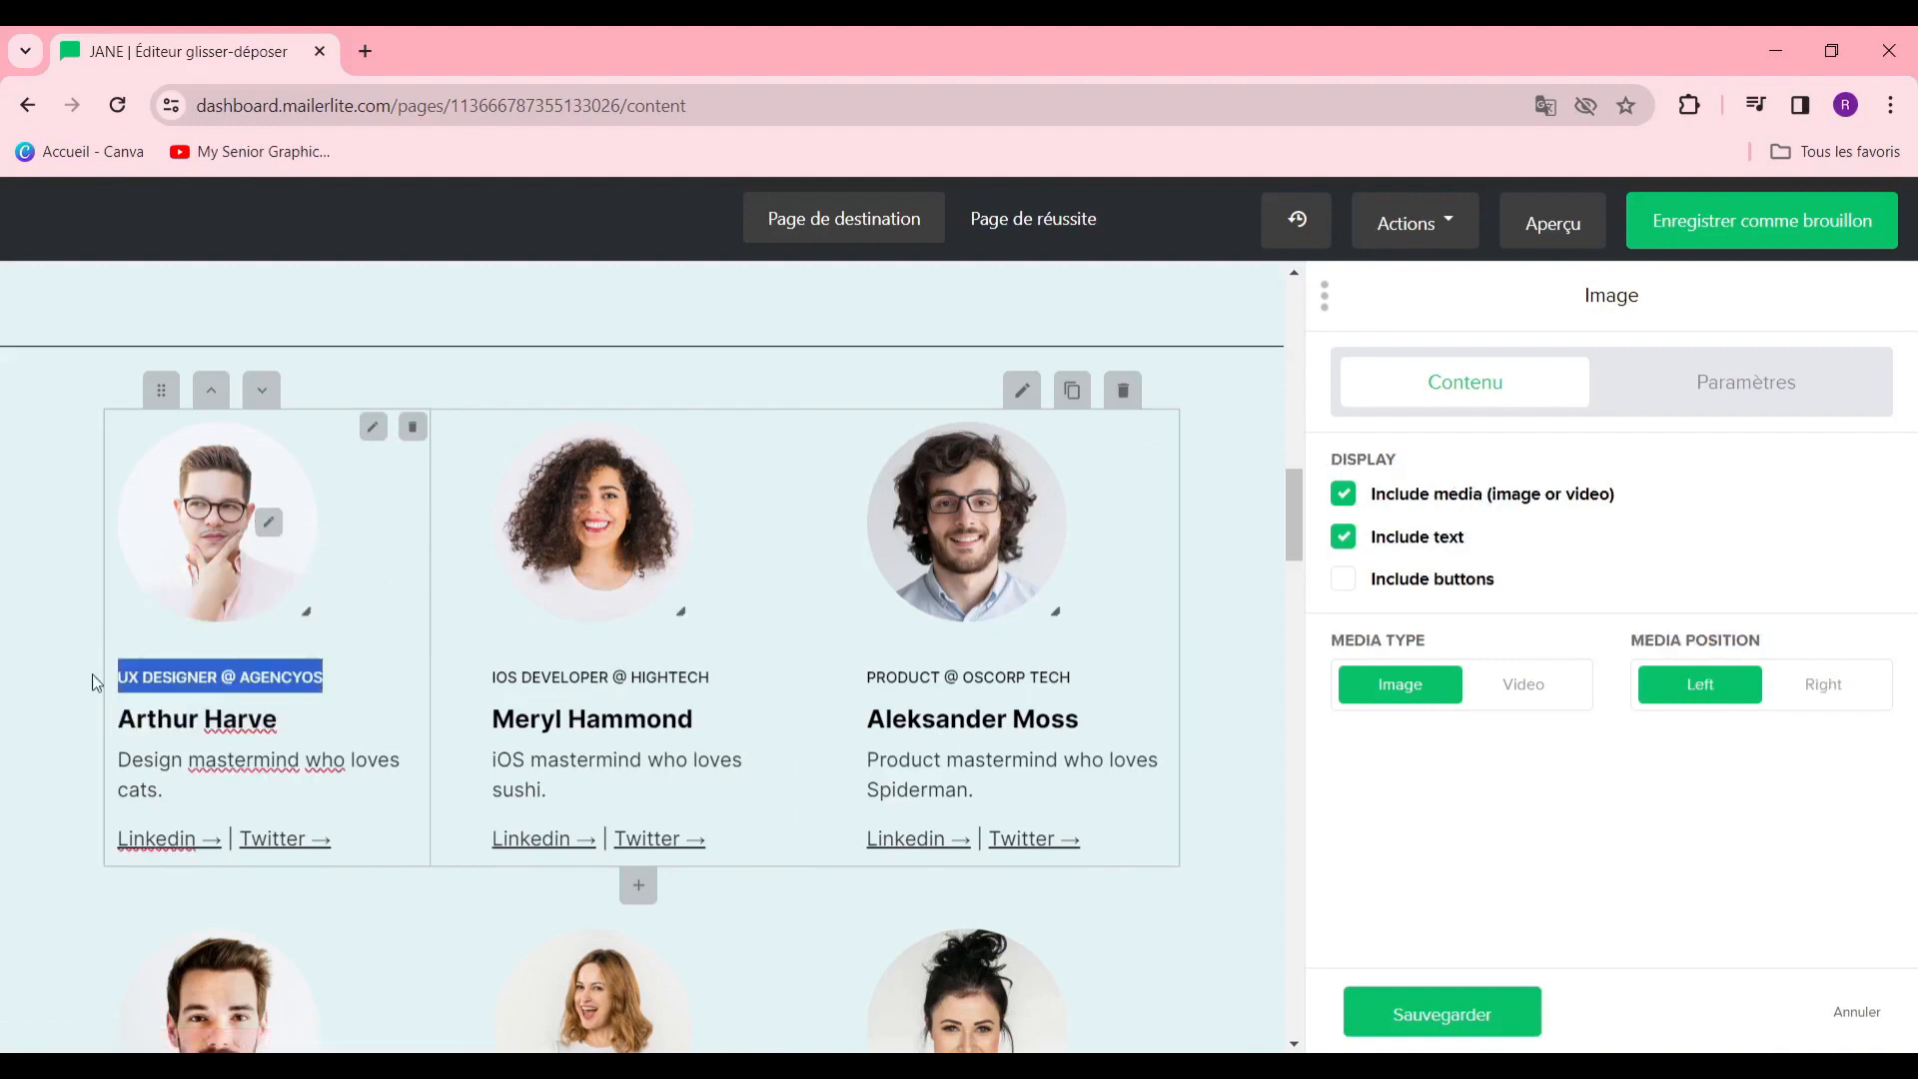
Check the link options for the first speaker's "Linkedin" and "Twitter" line without inserting a link
{"action": "scroll", "coordinate": [425, 847], "scroll_direction": "down", "scroll_amount": 3}
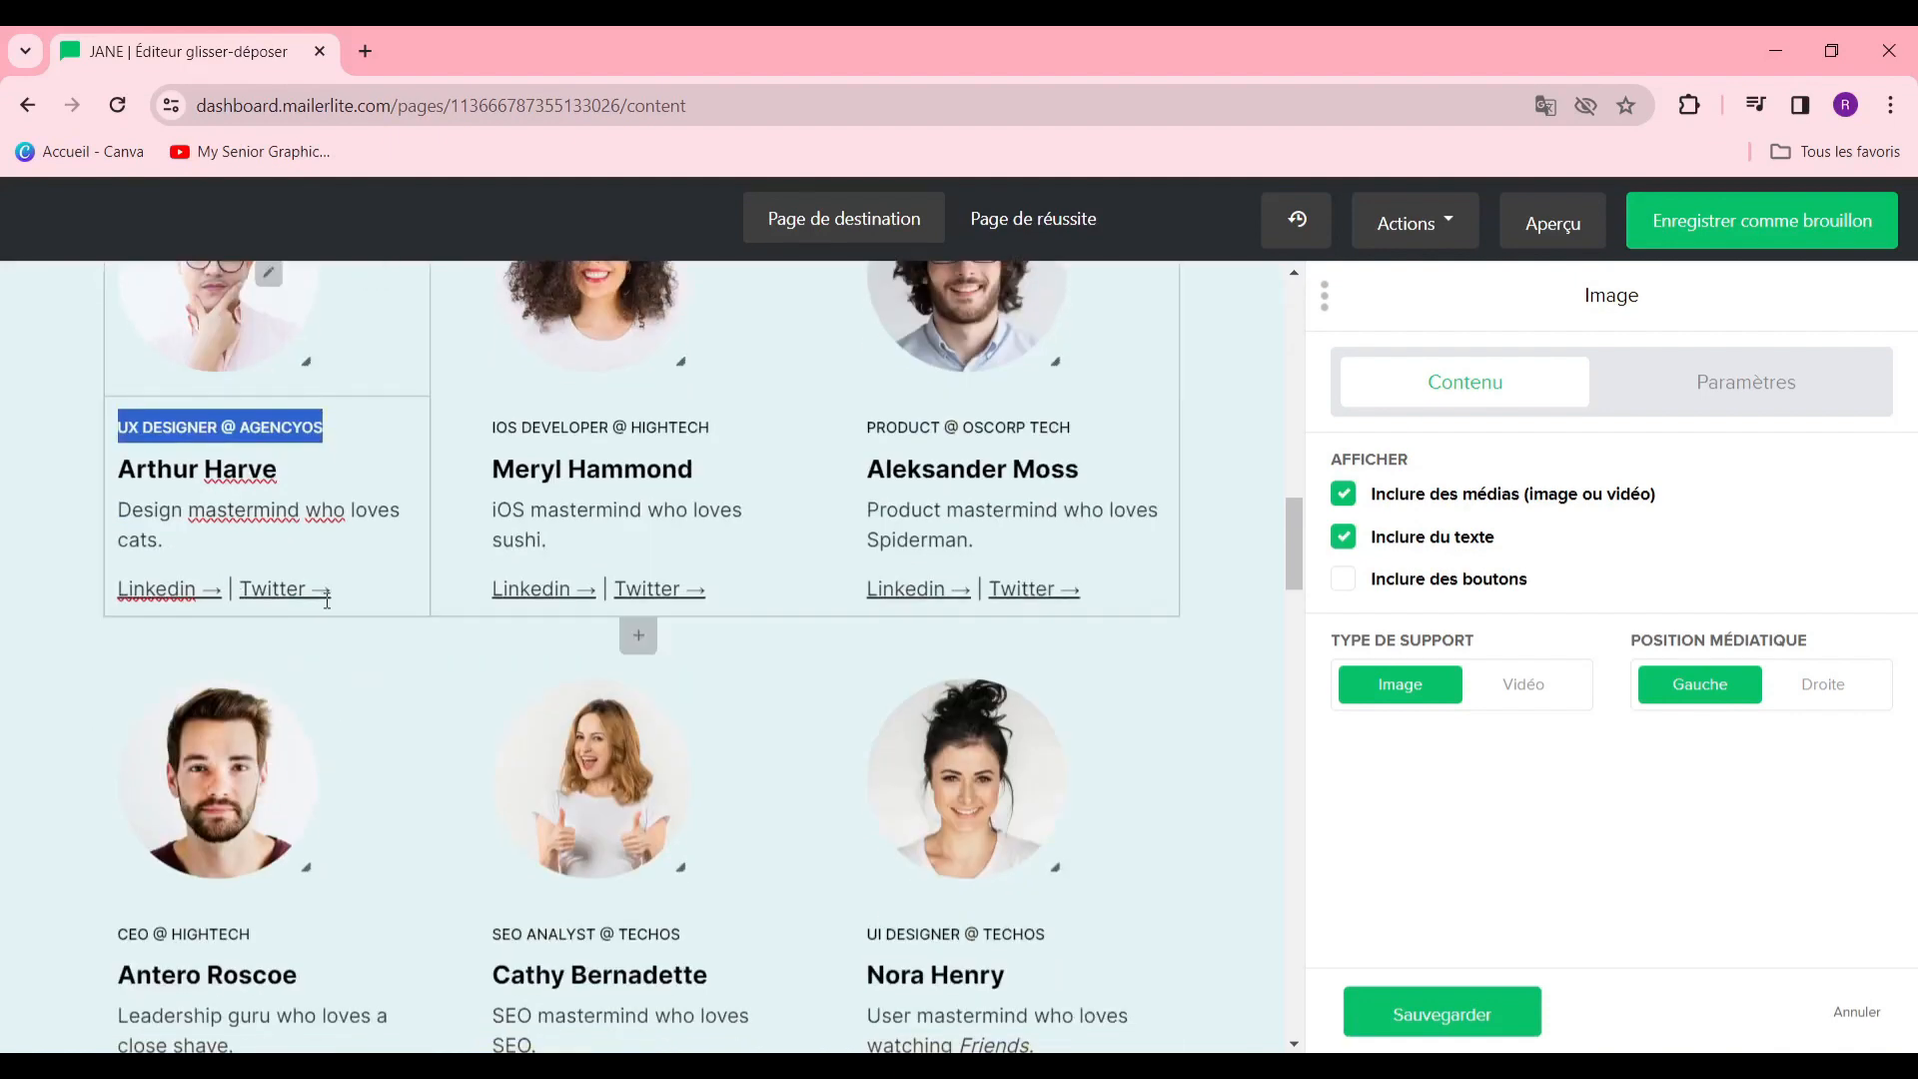
{"action": "left_click_drag", "start_coordinate": [326, 599], "coordinate": [116, 591]}
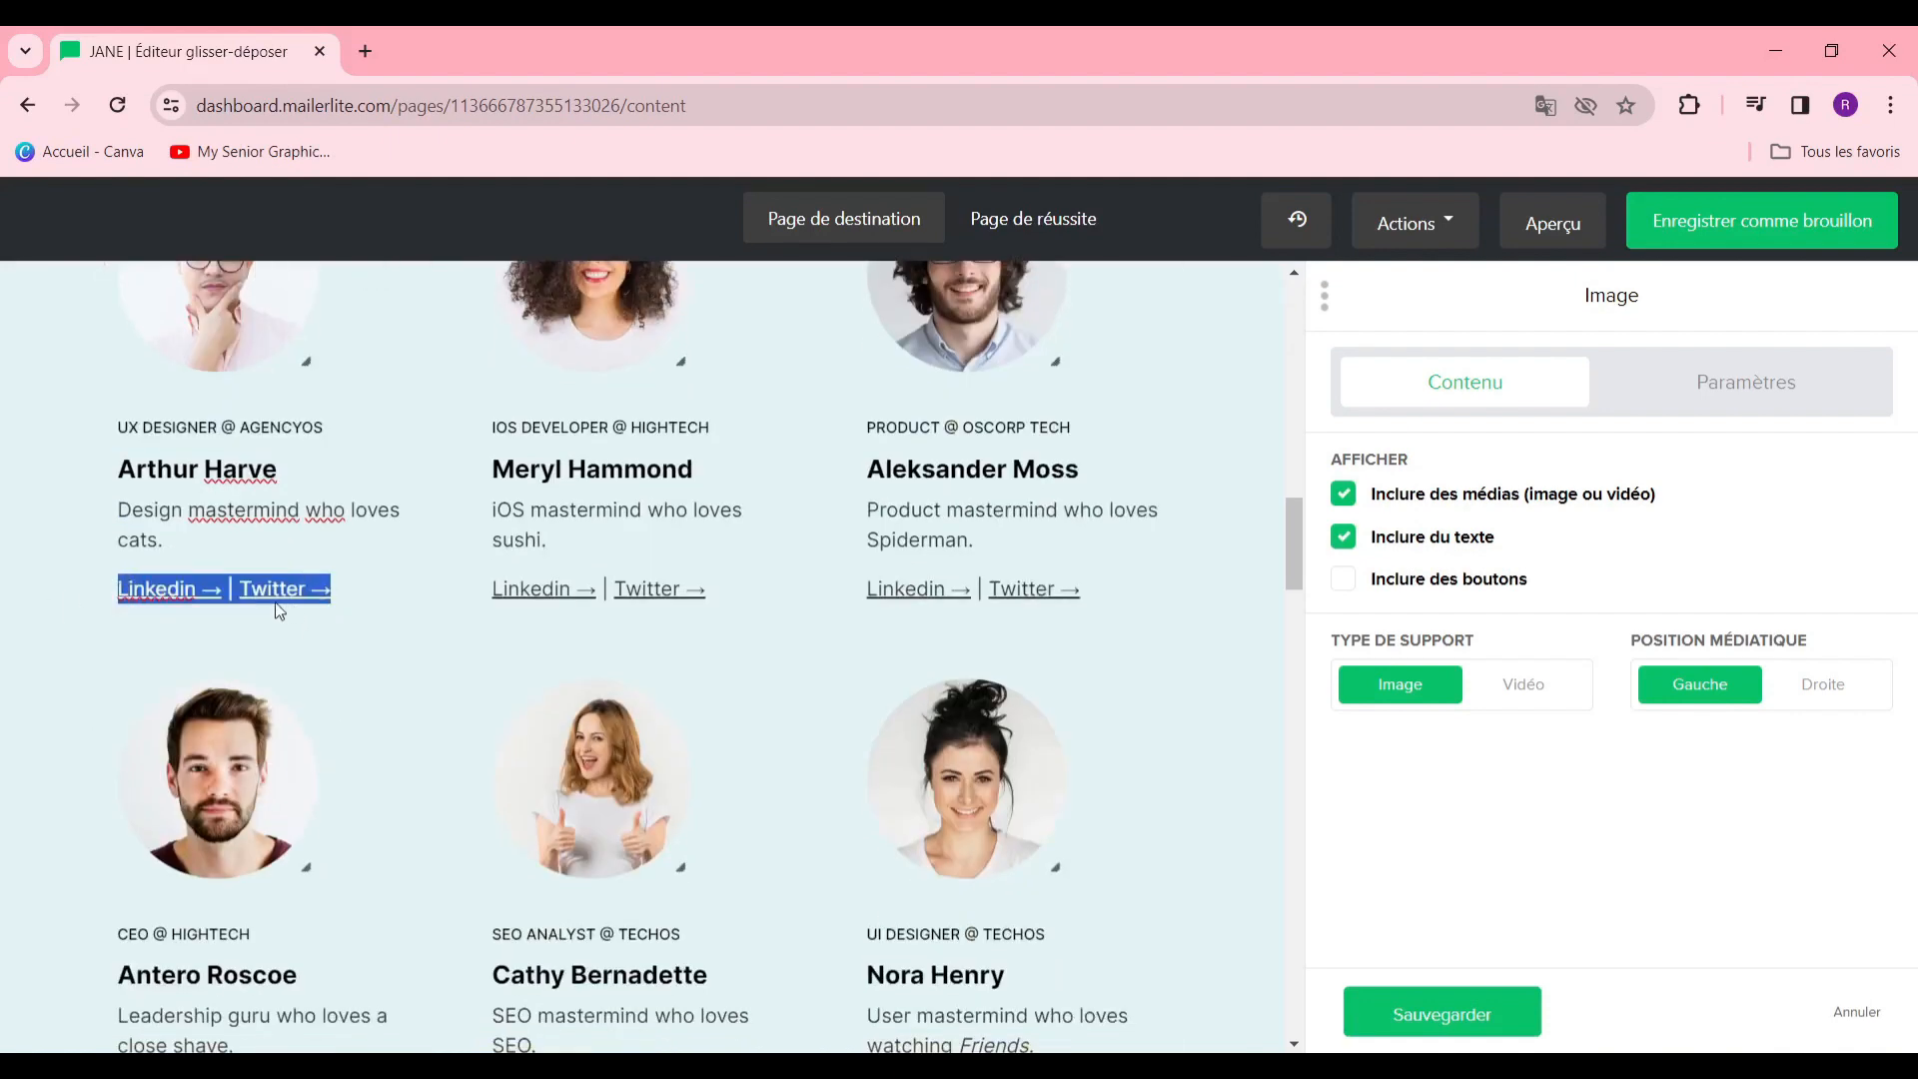
{"action": "left_click", "coordinate": [247, 633]}
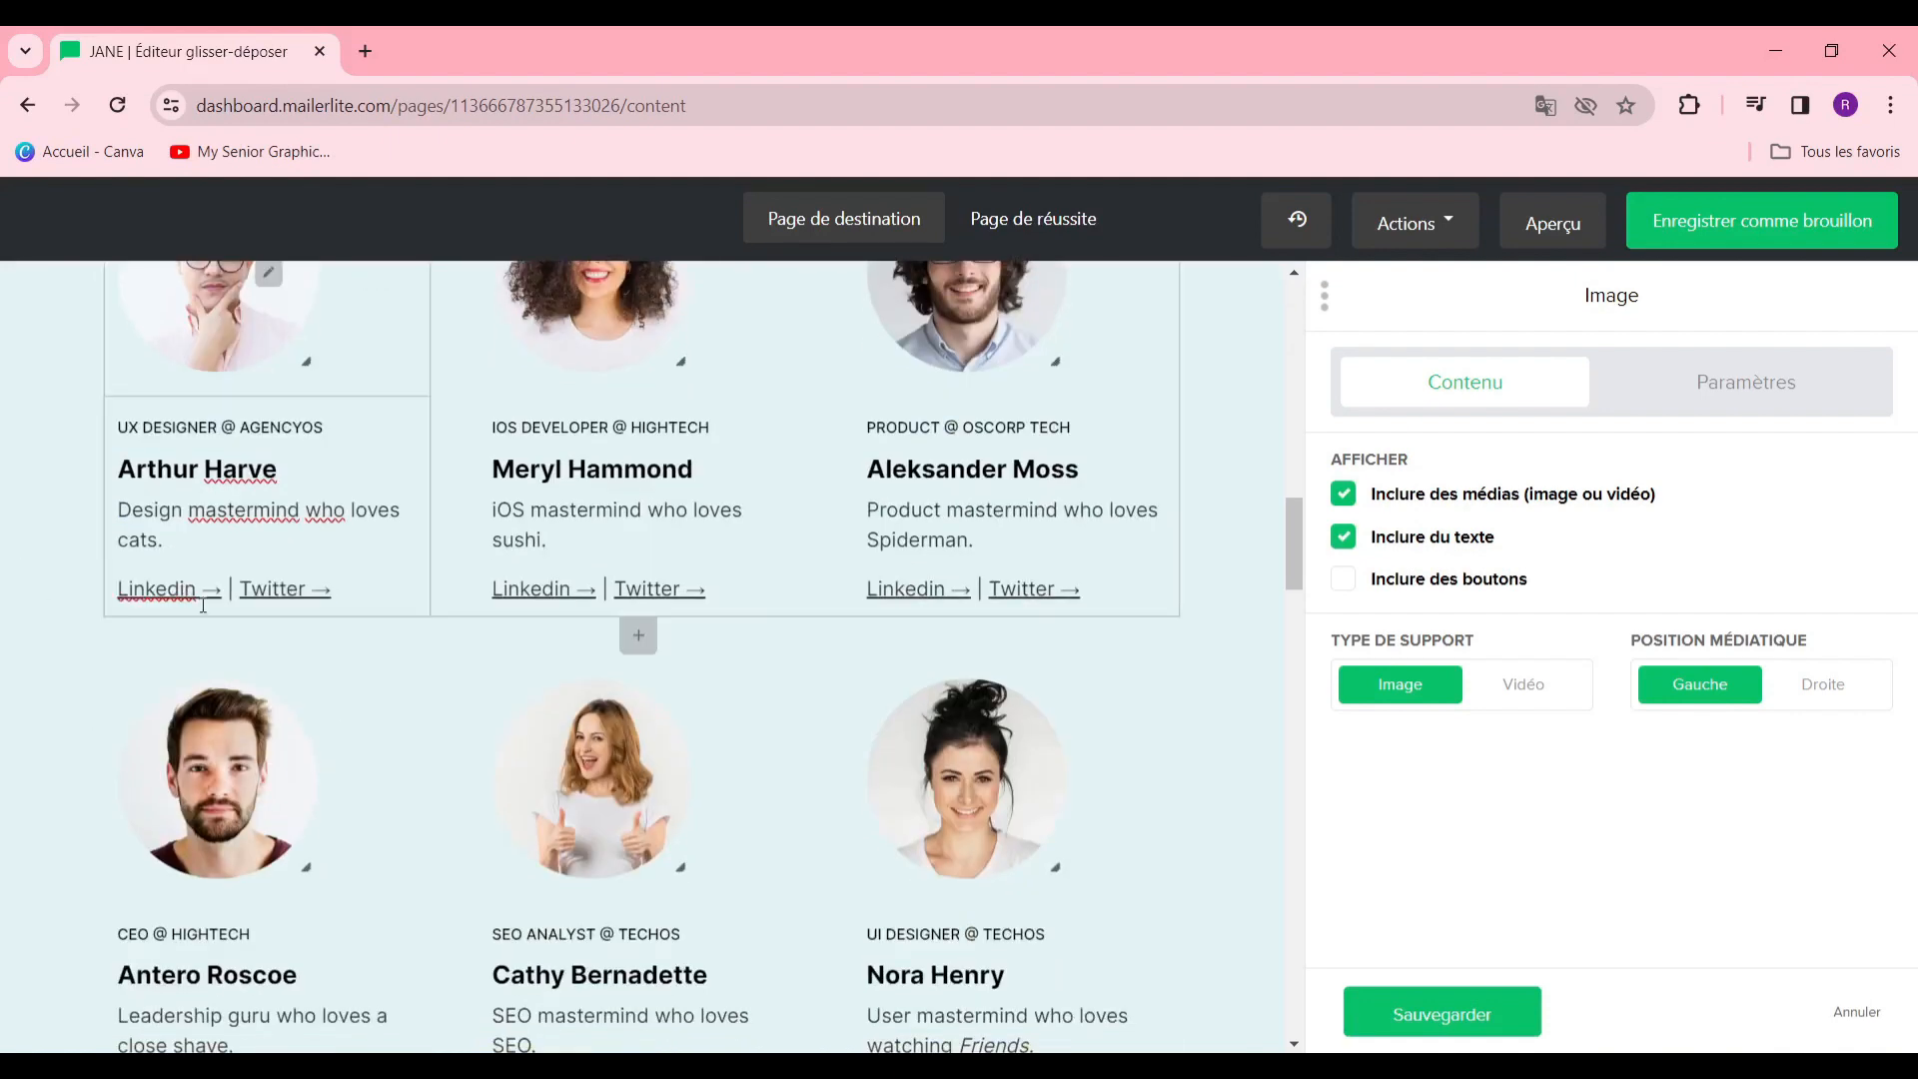
{"action": "left_click_drag", "start_coordinate": [317, 600], "coordinate": [148, 595]}
{"action": "left_click", "coordinate": [345, 597]}
{"action": "triple_click", "coordinate": [297, 587]}
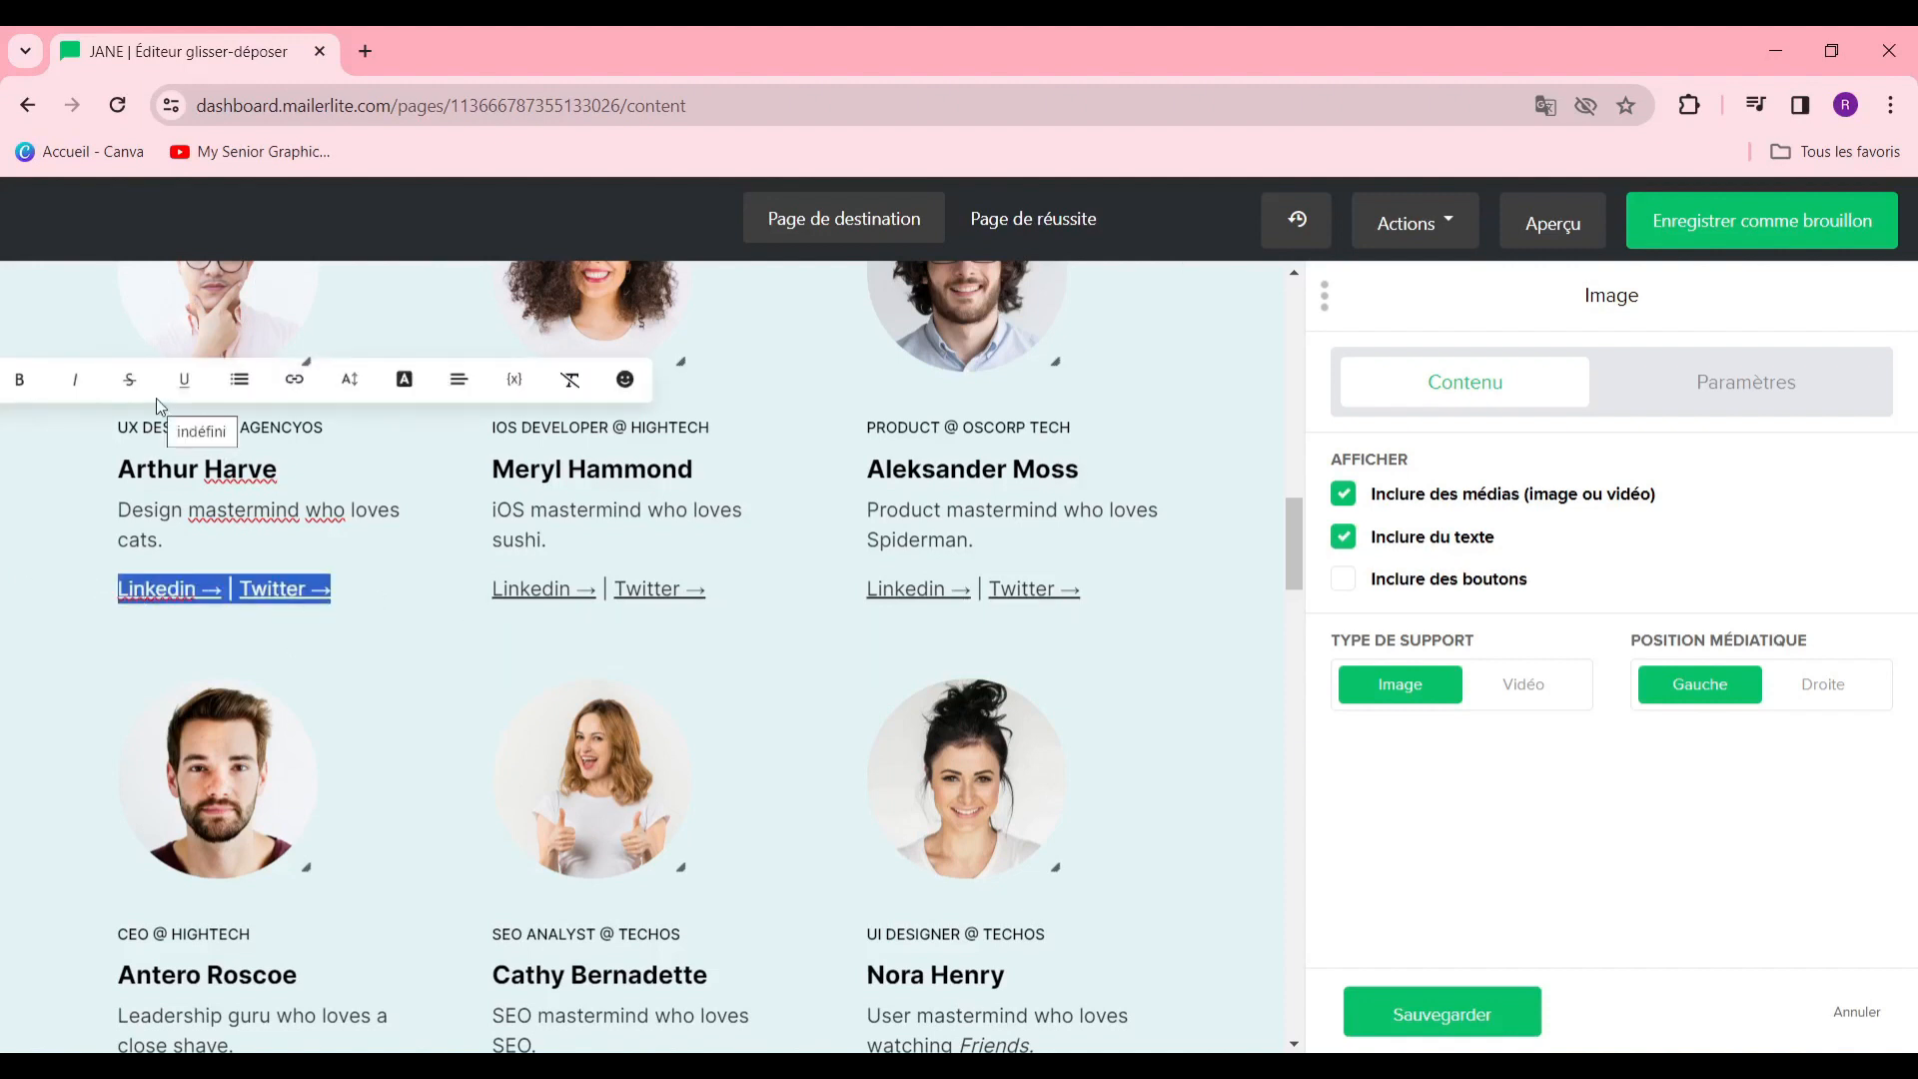
{"action": "left_click", "coordinate": [203, 592]}
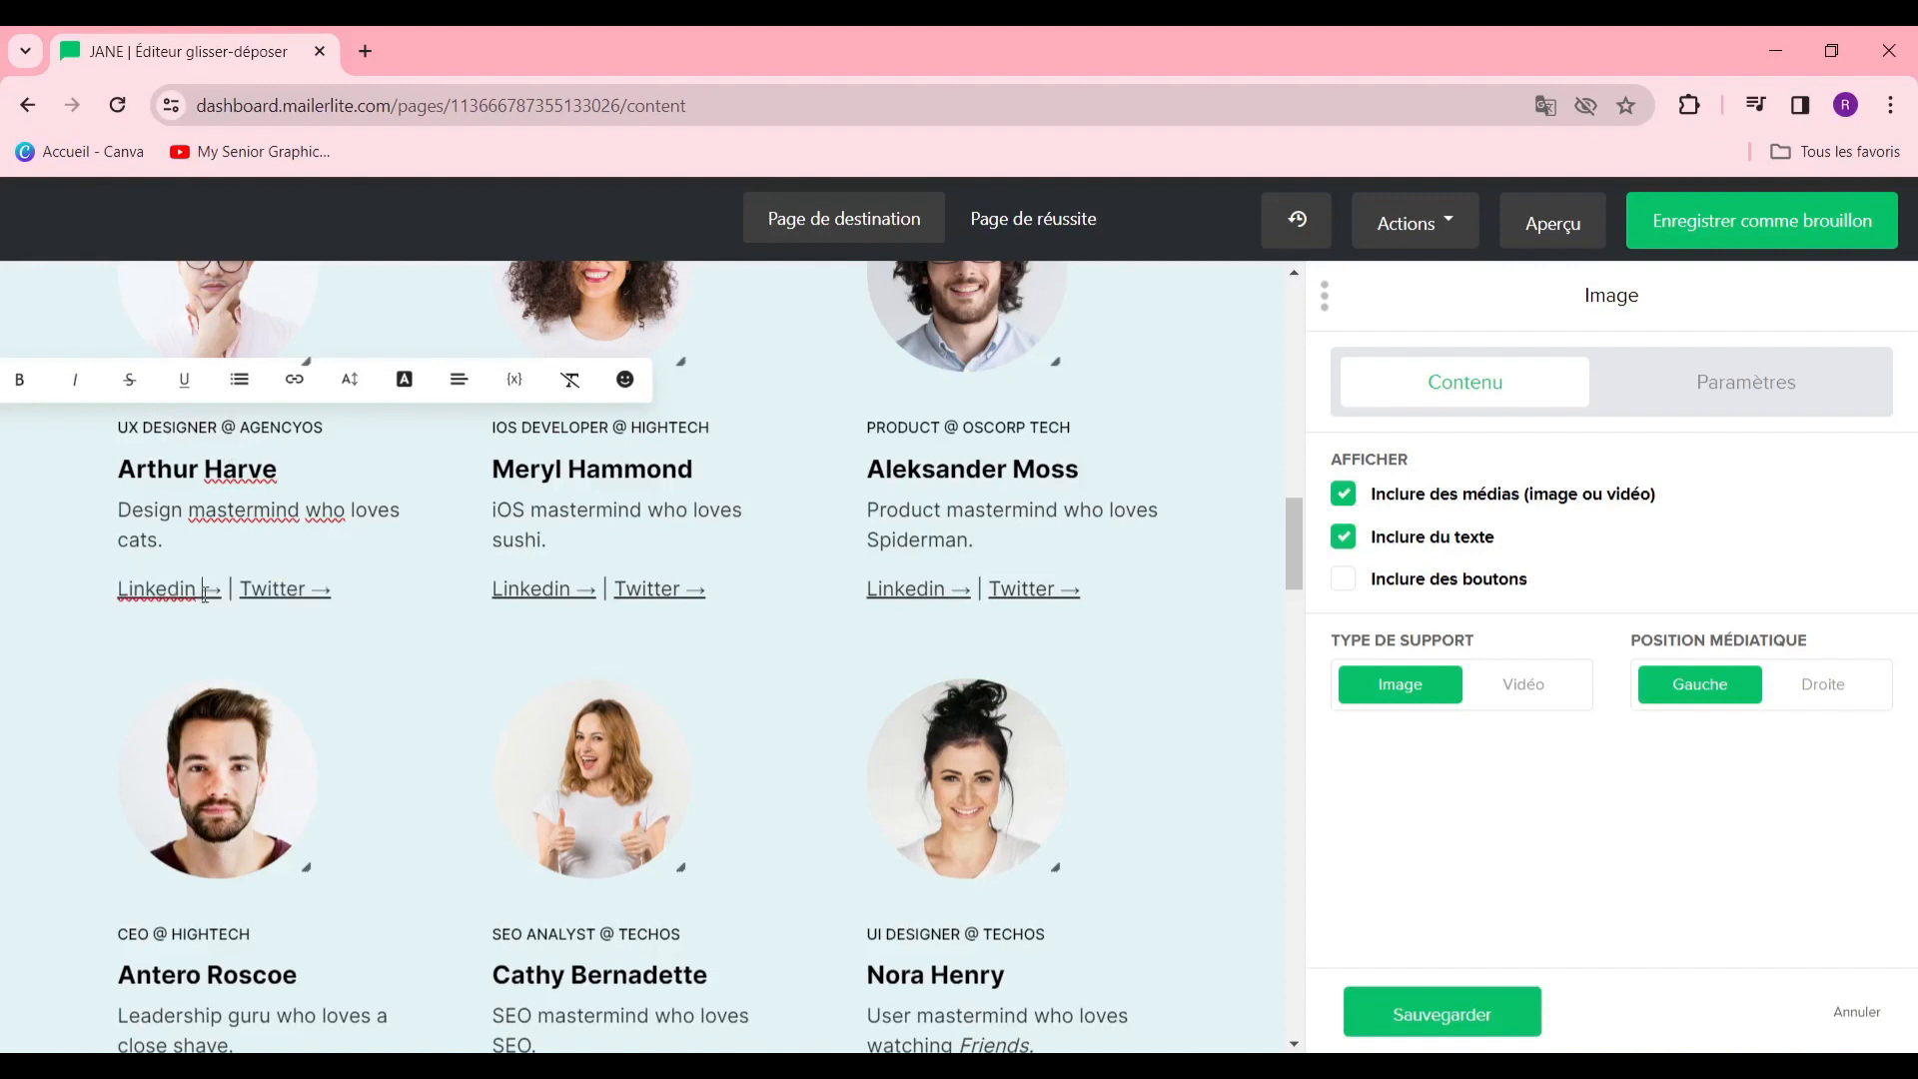
{"action": "left_click", "coordinate": [292, 383]}
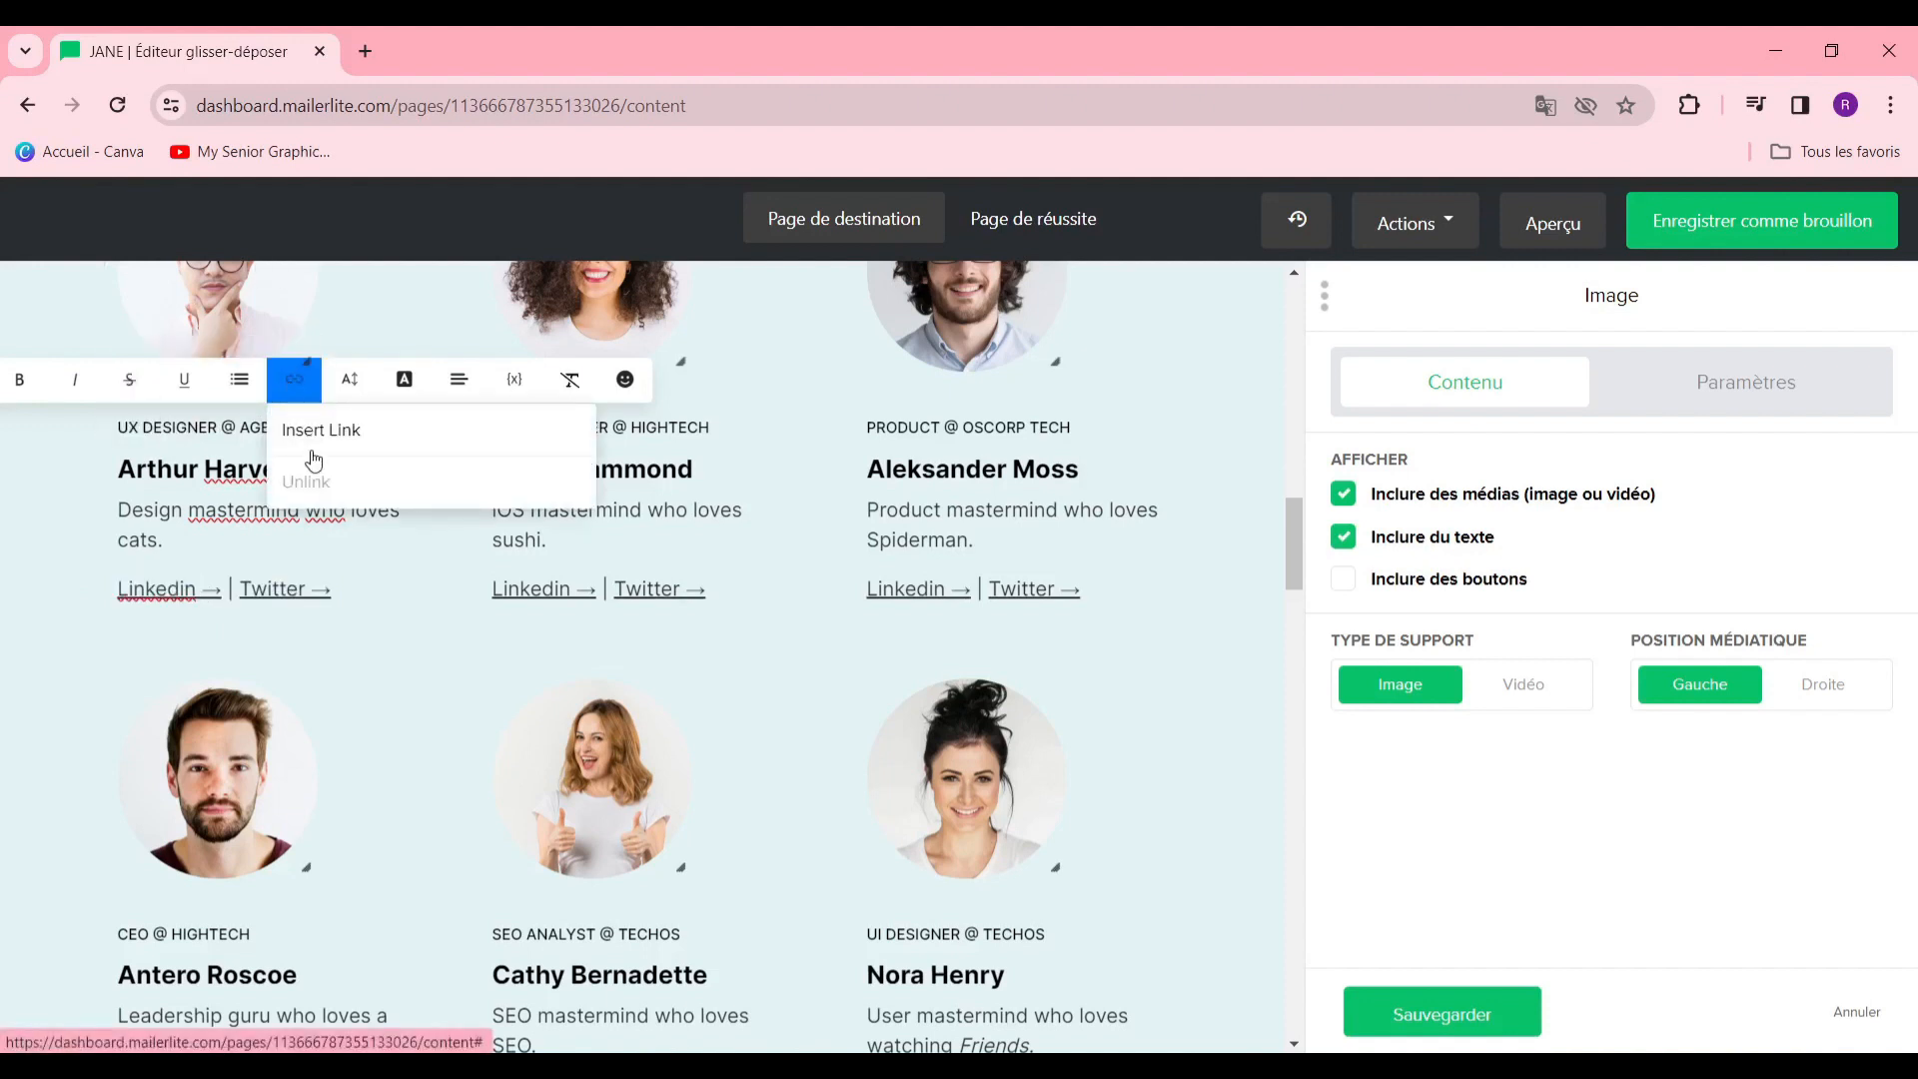
{"action": "left_click", "coordinate": [416, 480]}
Review the "Our partners" and "Tickets" sections, including the Deluxe price, and open the settings of the Basic ticket's "Reserve seat" button
{"action": "scroll", "coordinate": [784, 844], "scroll_direction": "down", "scroll_amount": 6}
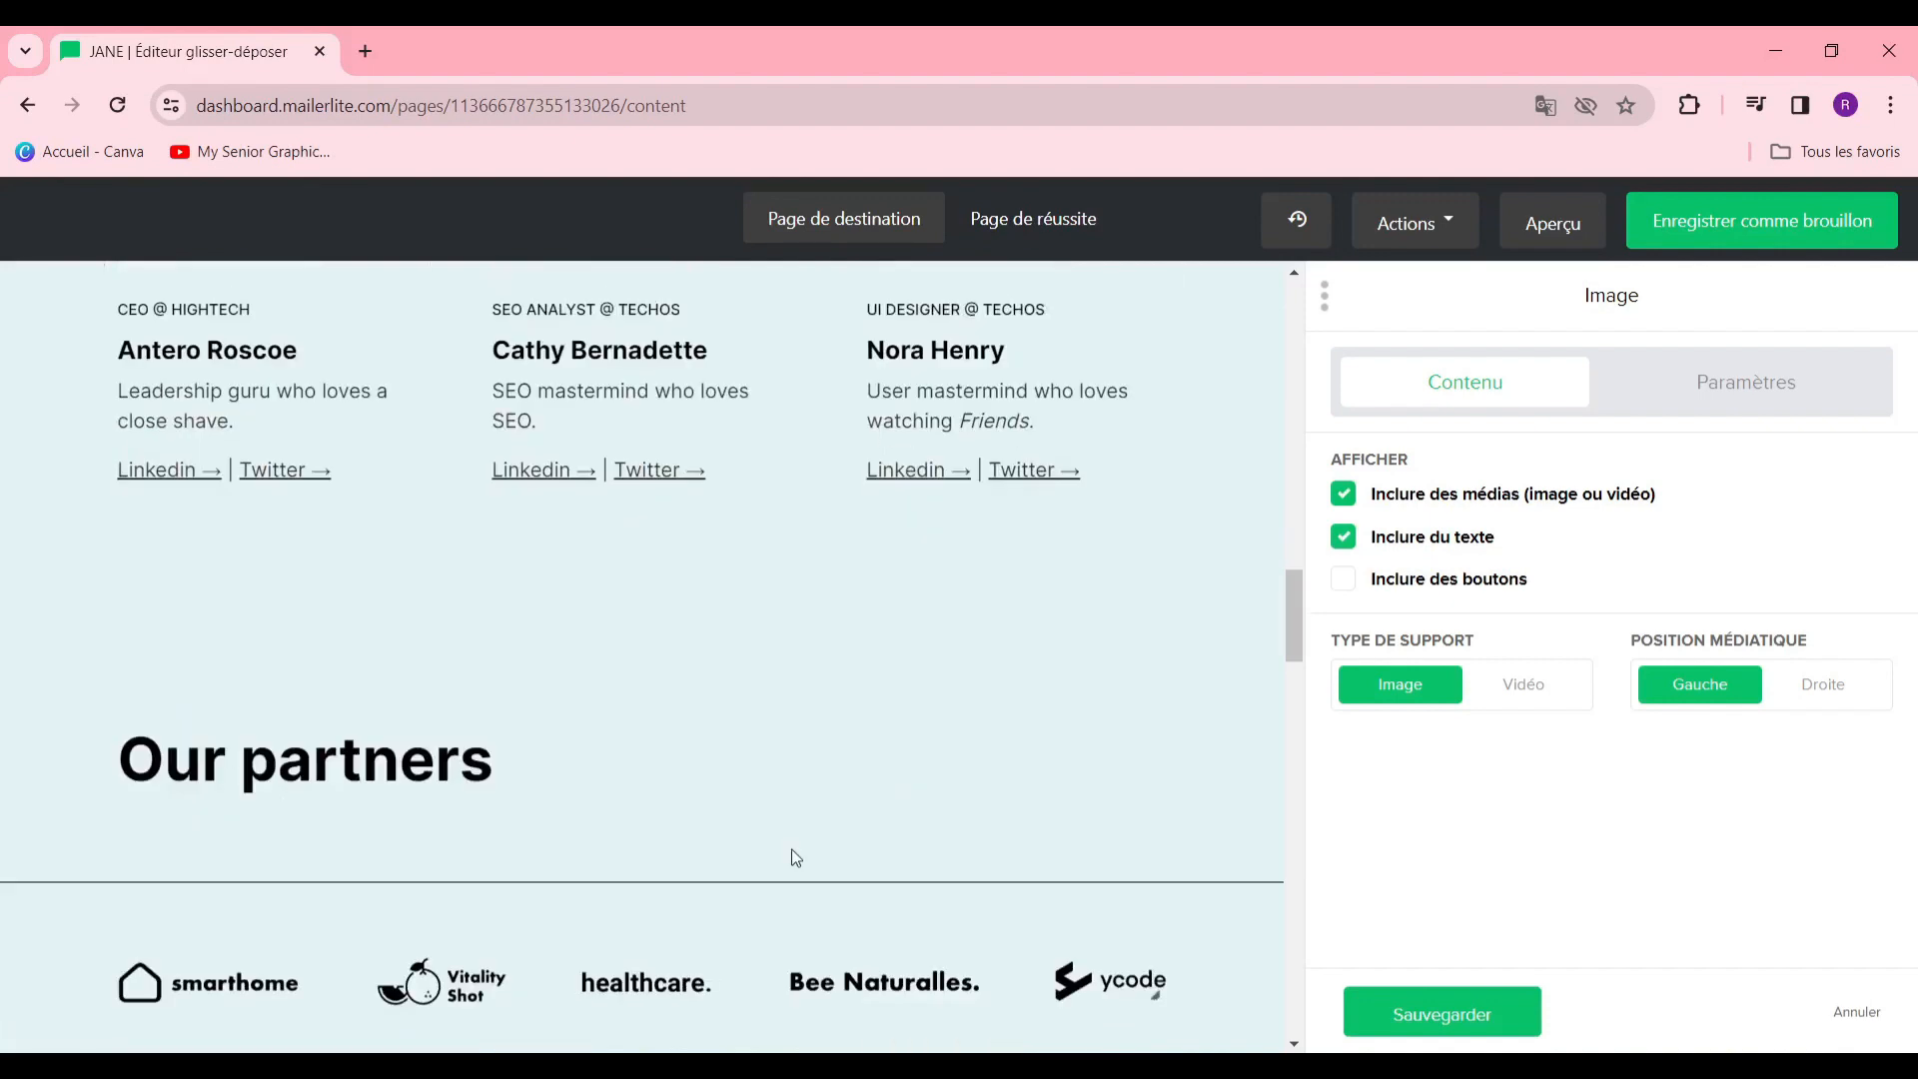
{"action": "scroll", "coordinate": [819, 699], "scroll_direction": "up", "scroll_amount": 4}
{"action": "scroll", "coordinate": [759, 654], "scroll_direction": "down", "scroll_amount": 4}
{"action": "scroll", "coordinate": [659, 659], "scroll_direction": "down", "scroll_amount": 2}
{"action": "scroll", "coordinate": [559, 639], "scroll_direction": "up", "scroll_amount": 1}
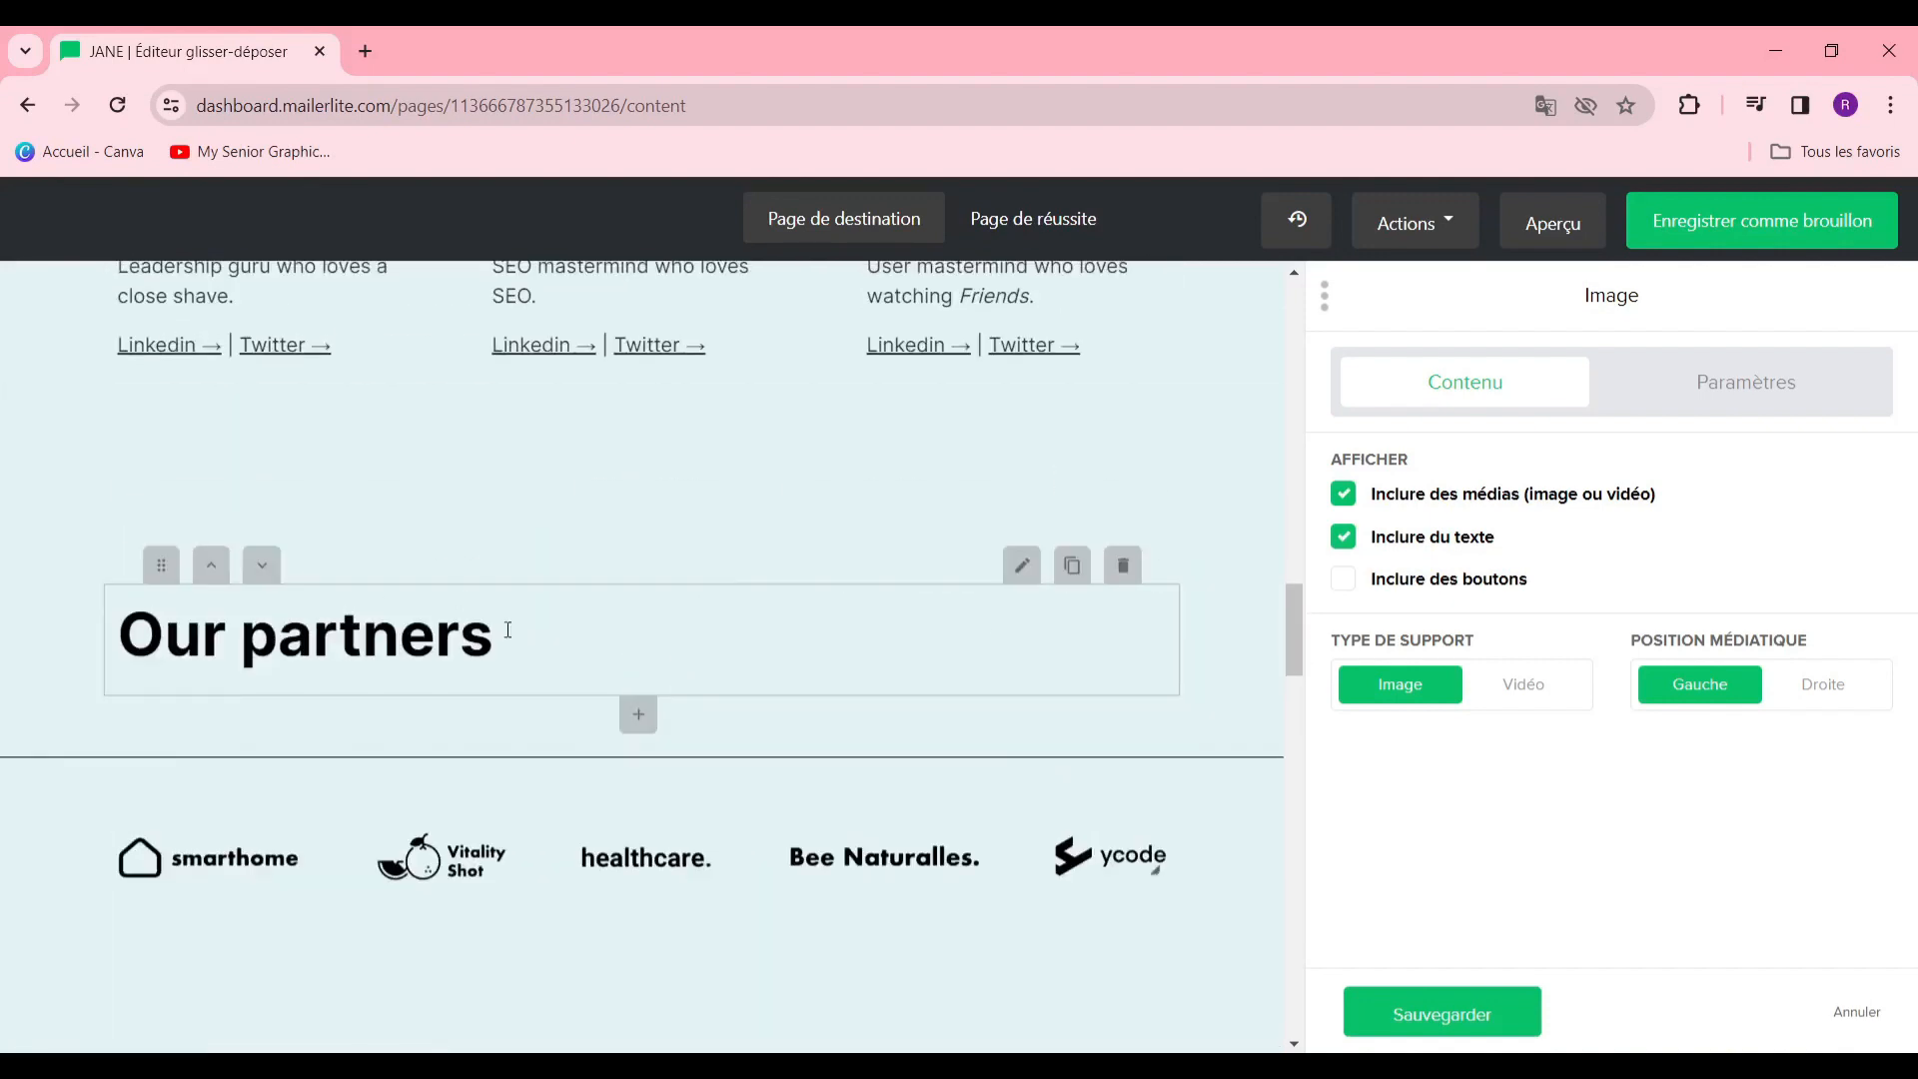
{"action": "scroll", "coordinate": [616, 660], "scroll_direction": "down", "scroll_amount": 3}
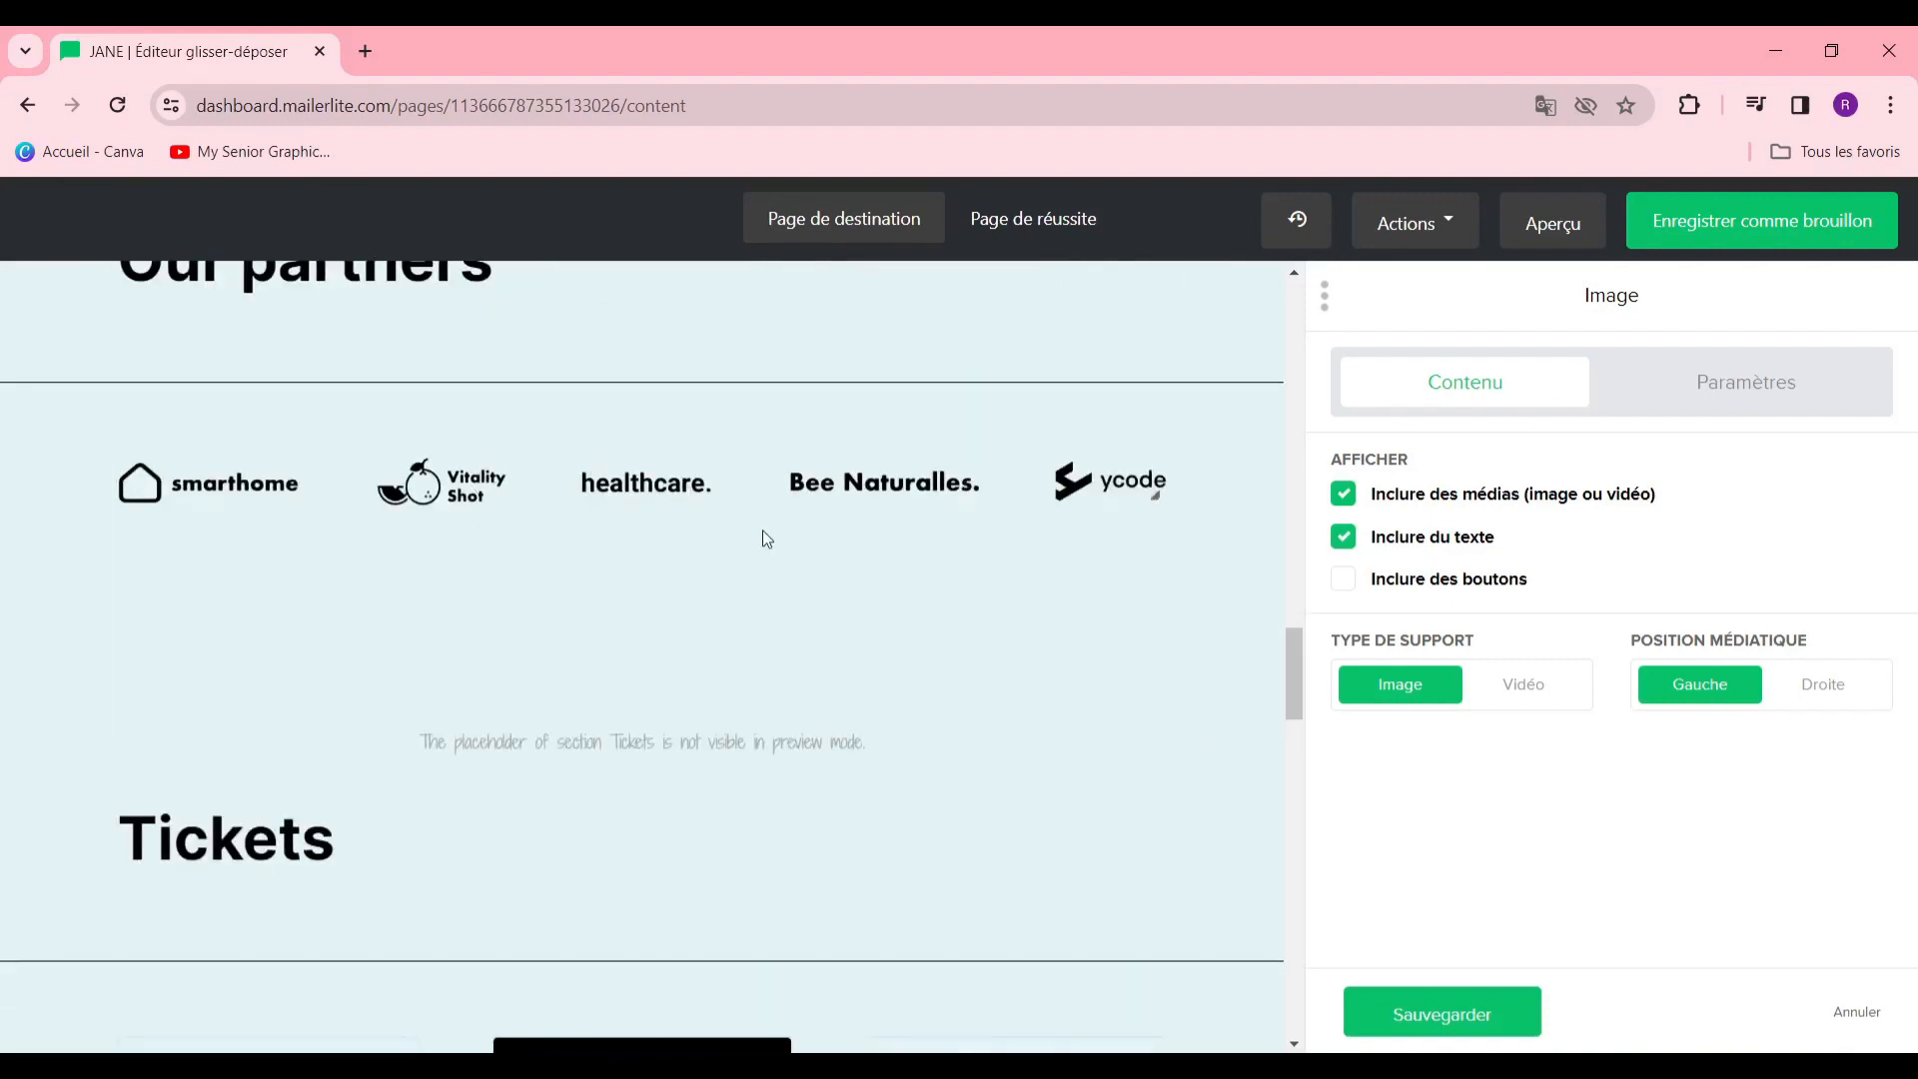
{"action": "scroll", "coordinate": [821, 691], "scroll_direction": "down", "scroll_amount": 8}
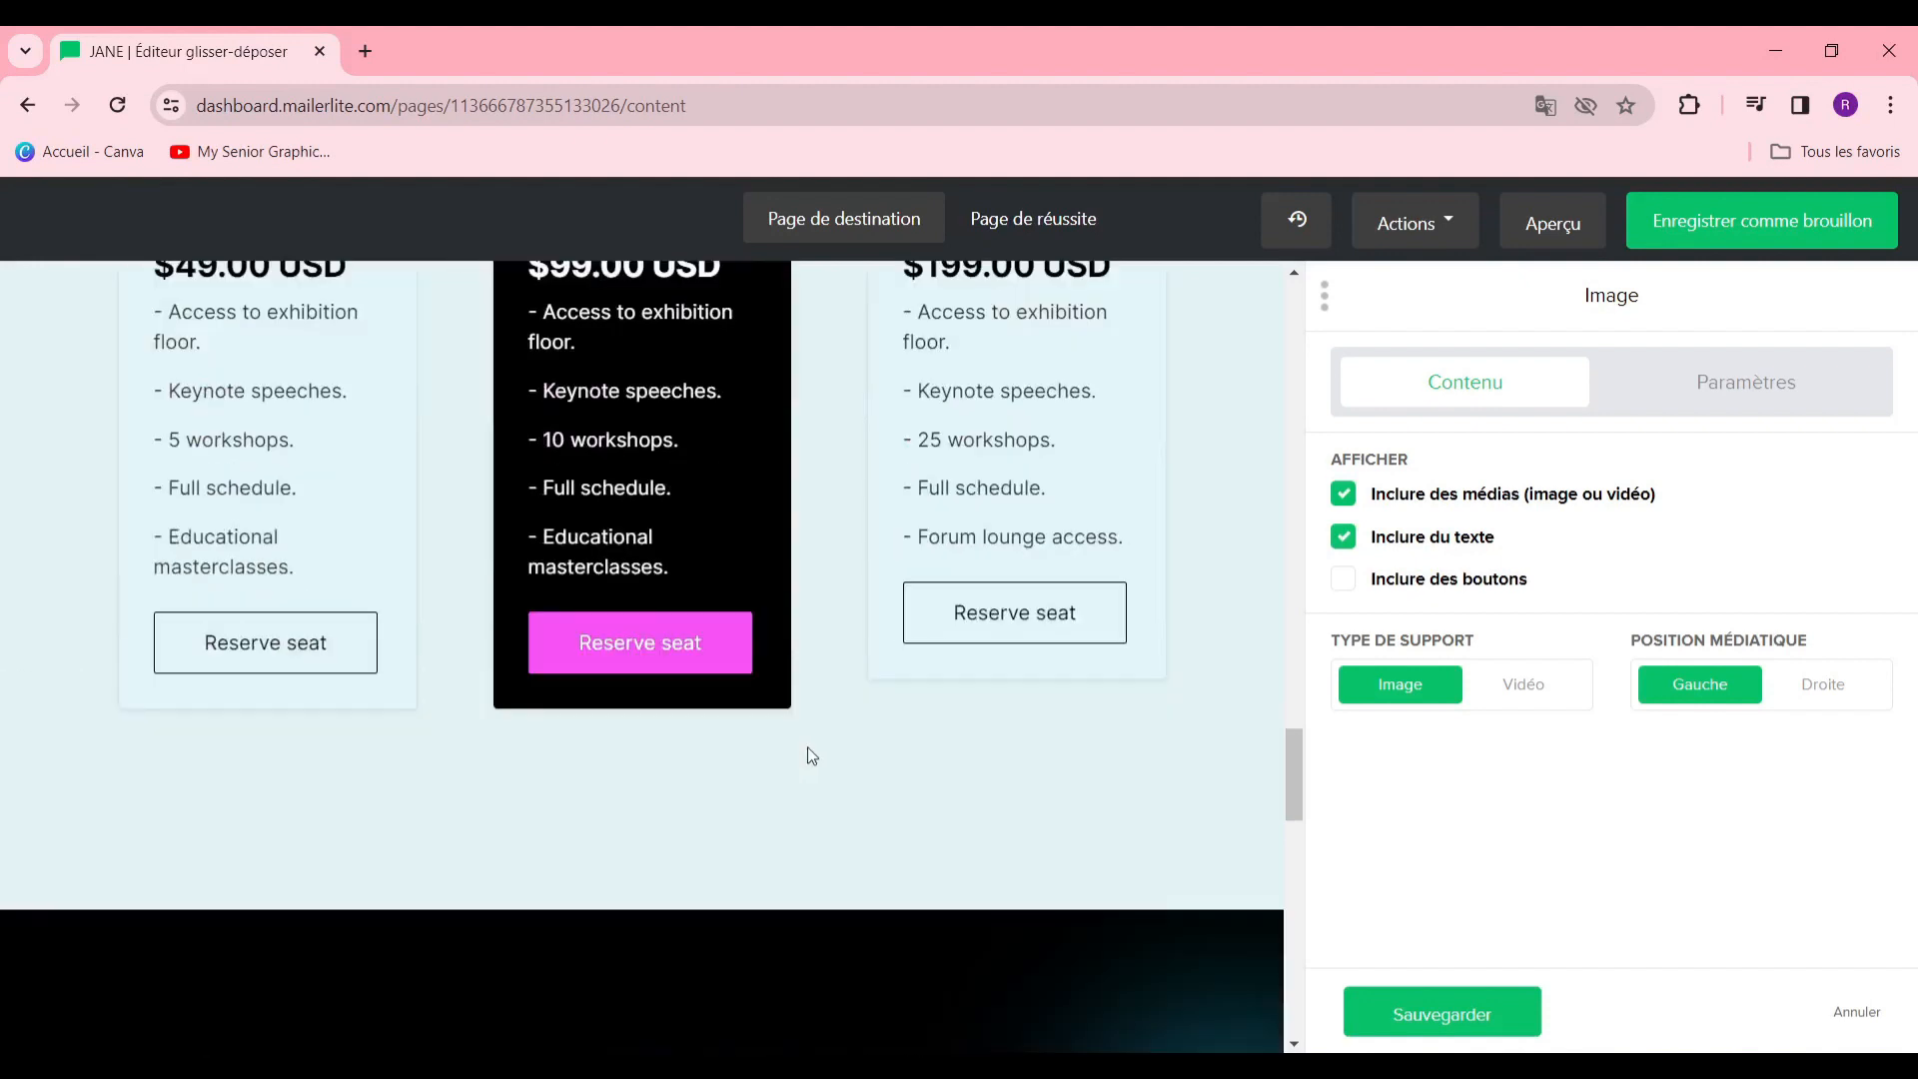
{"action": "scroll", "coordinate": [807, 747], "scroll_direction": "up", "scroll_amount": 4}
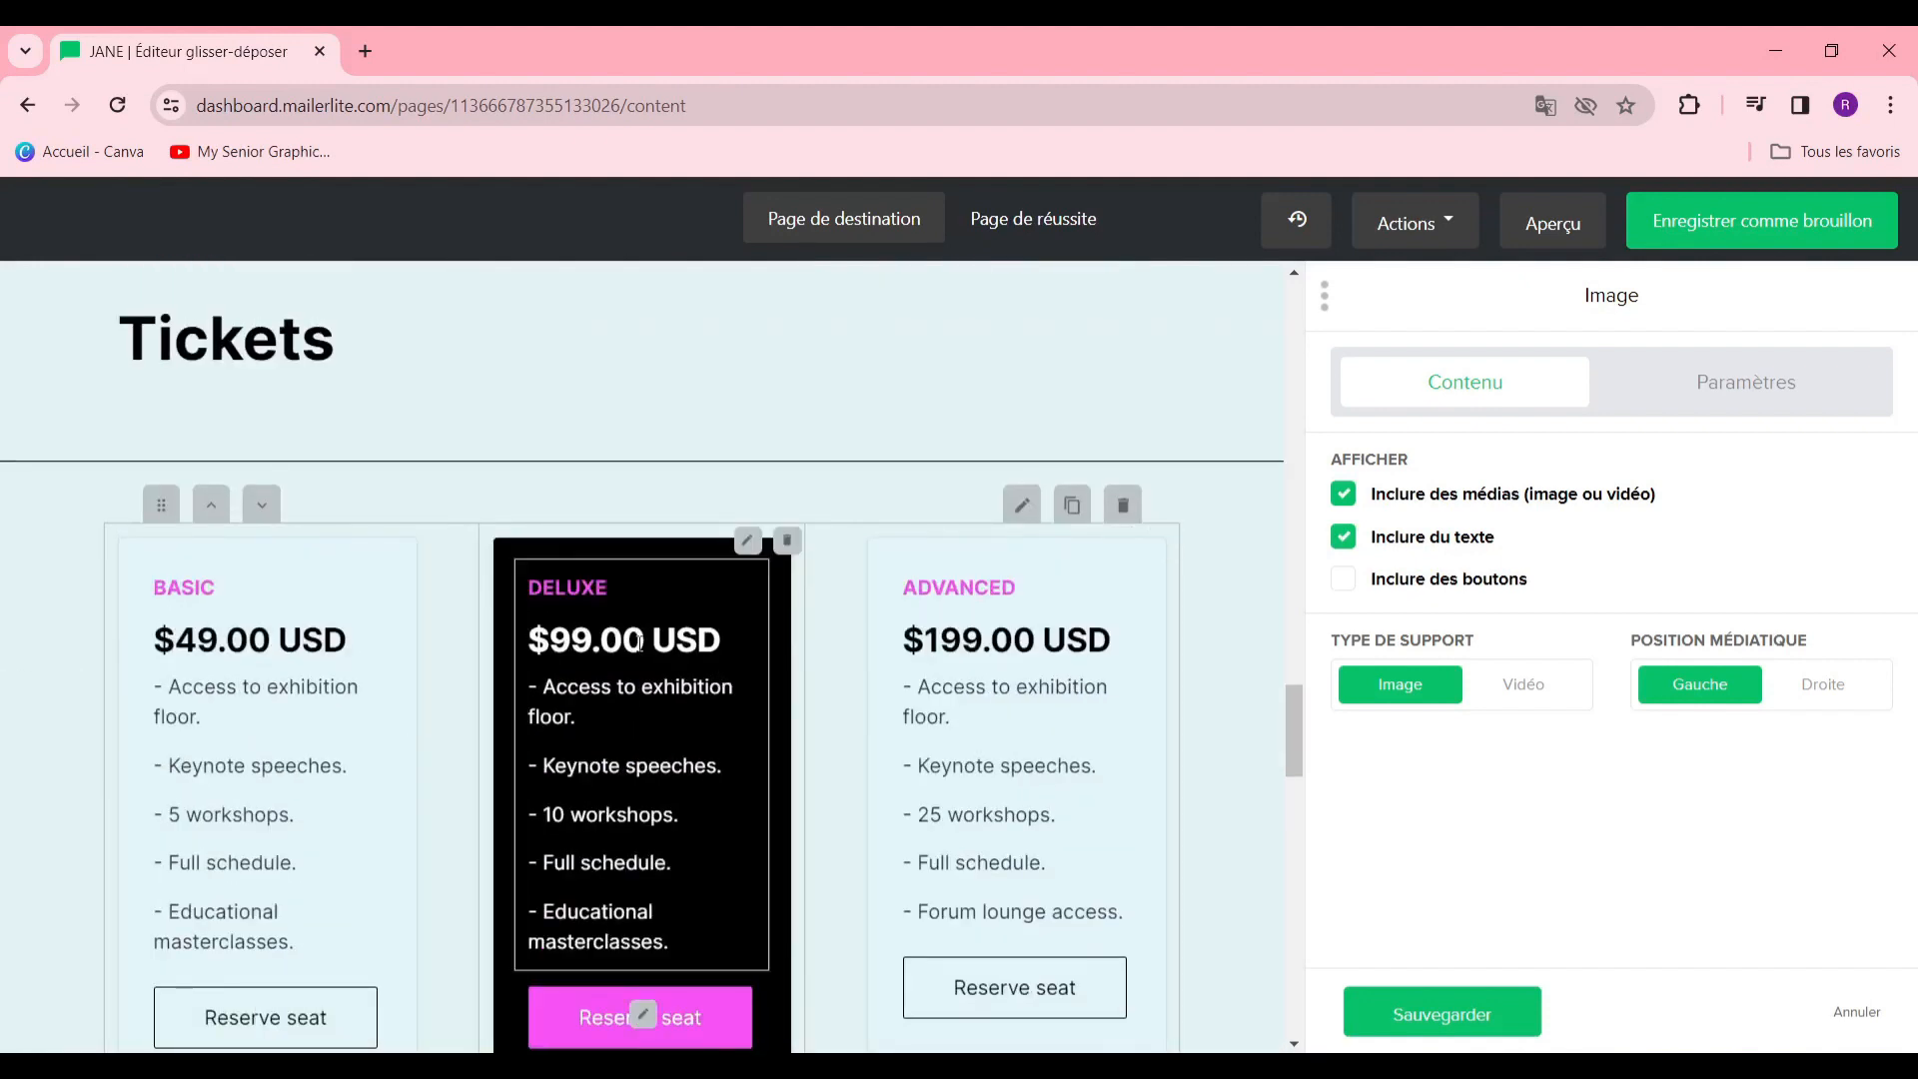
{"action": "scroll", "coordinate": [797, 644], "scroll_direction": "down", "scroll_amount": 3}
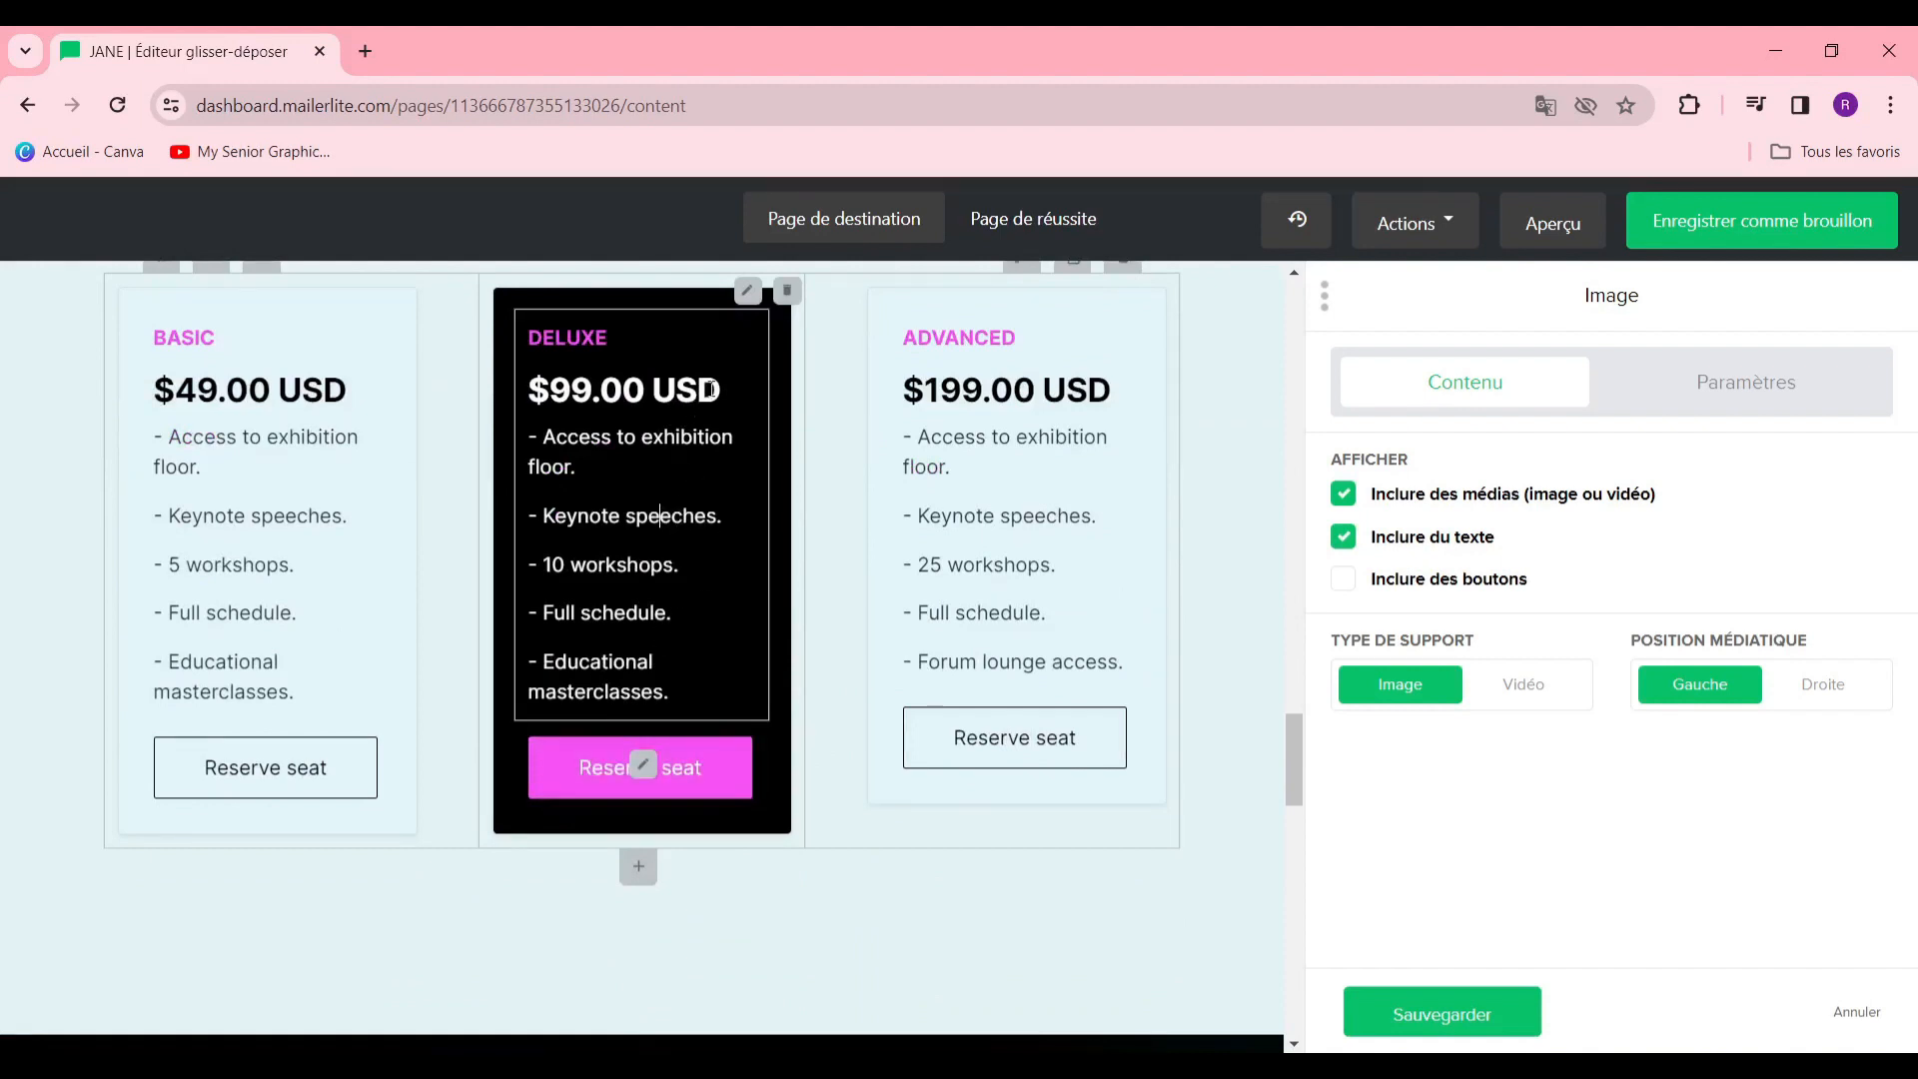
{"action": "left_click_drag", "start_coordinate": [640, 380], "coordinate": [532, 406]}
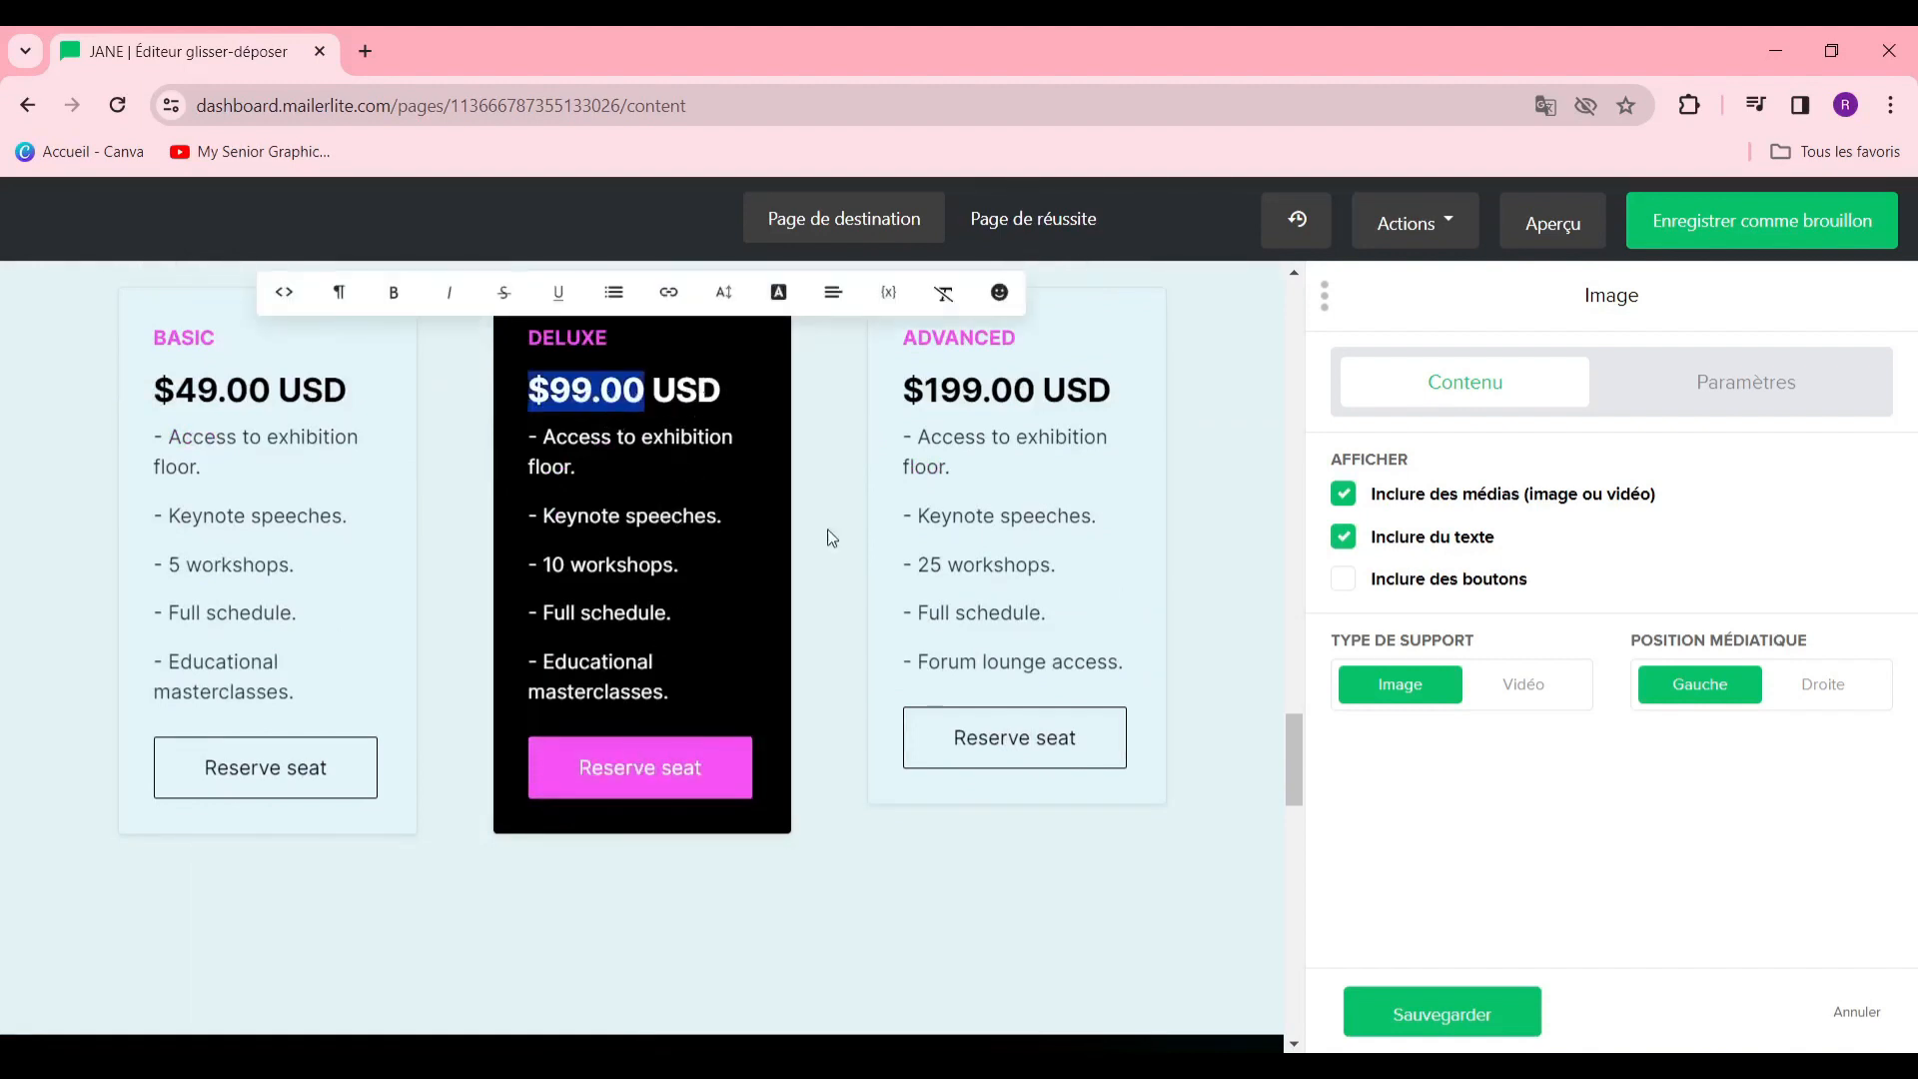
{"action": "left_click", "coordinate": [274, 777]}
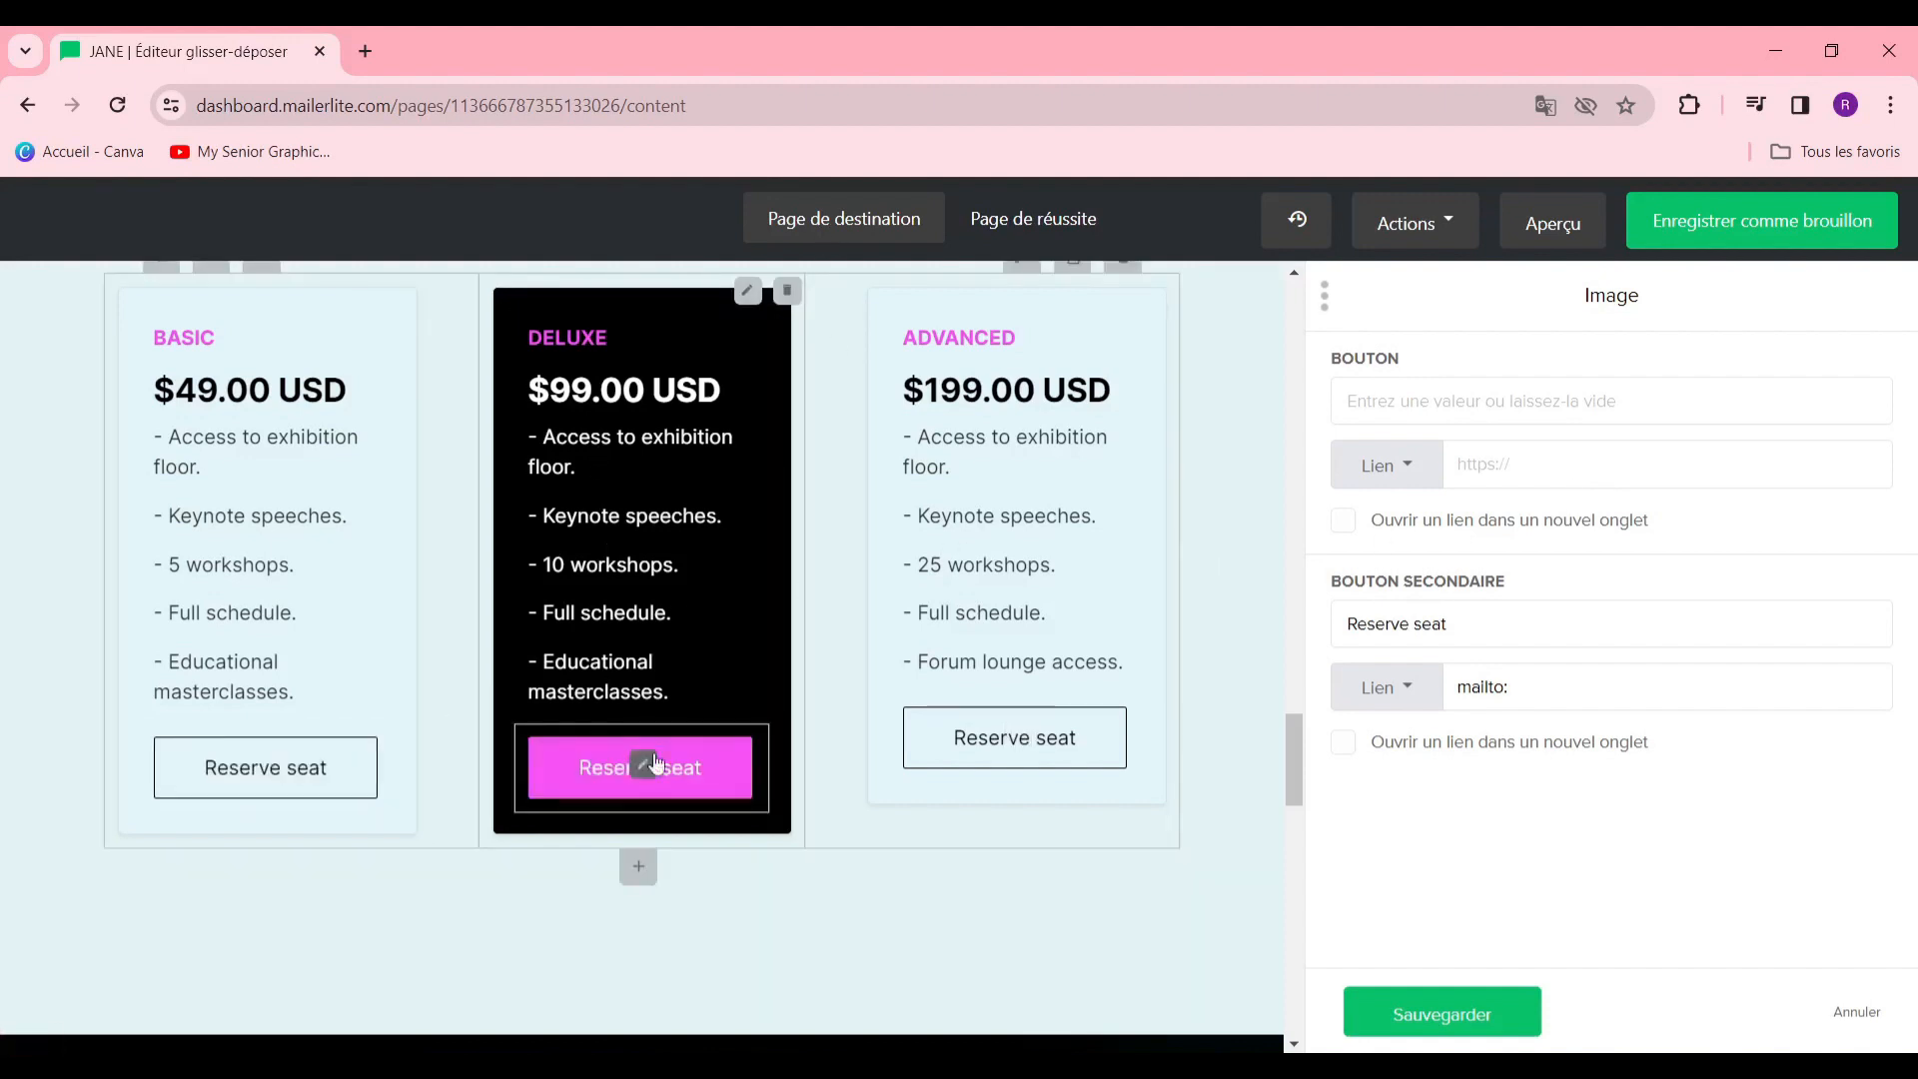
Browse the available block types and add an "Image + Content" block below the divider under "Meet the speakers"
{"action": "scroll", "coordinate": [916, 693], "scroll_direction": "up", "scroll_amount": 2}
{"action": "scroll", "coordinate": [916, 692], "scroll_direction": "up", "scroll_amount": 15}
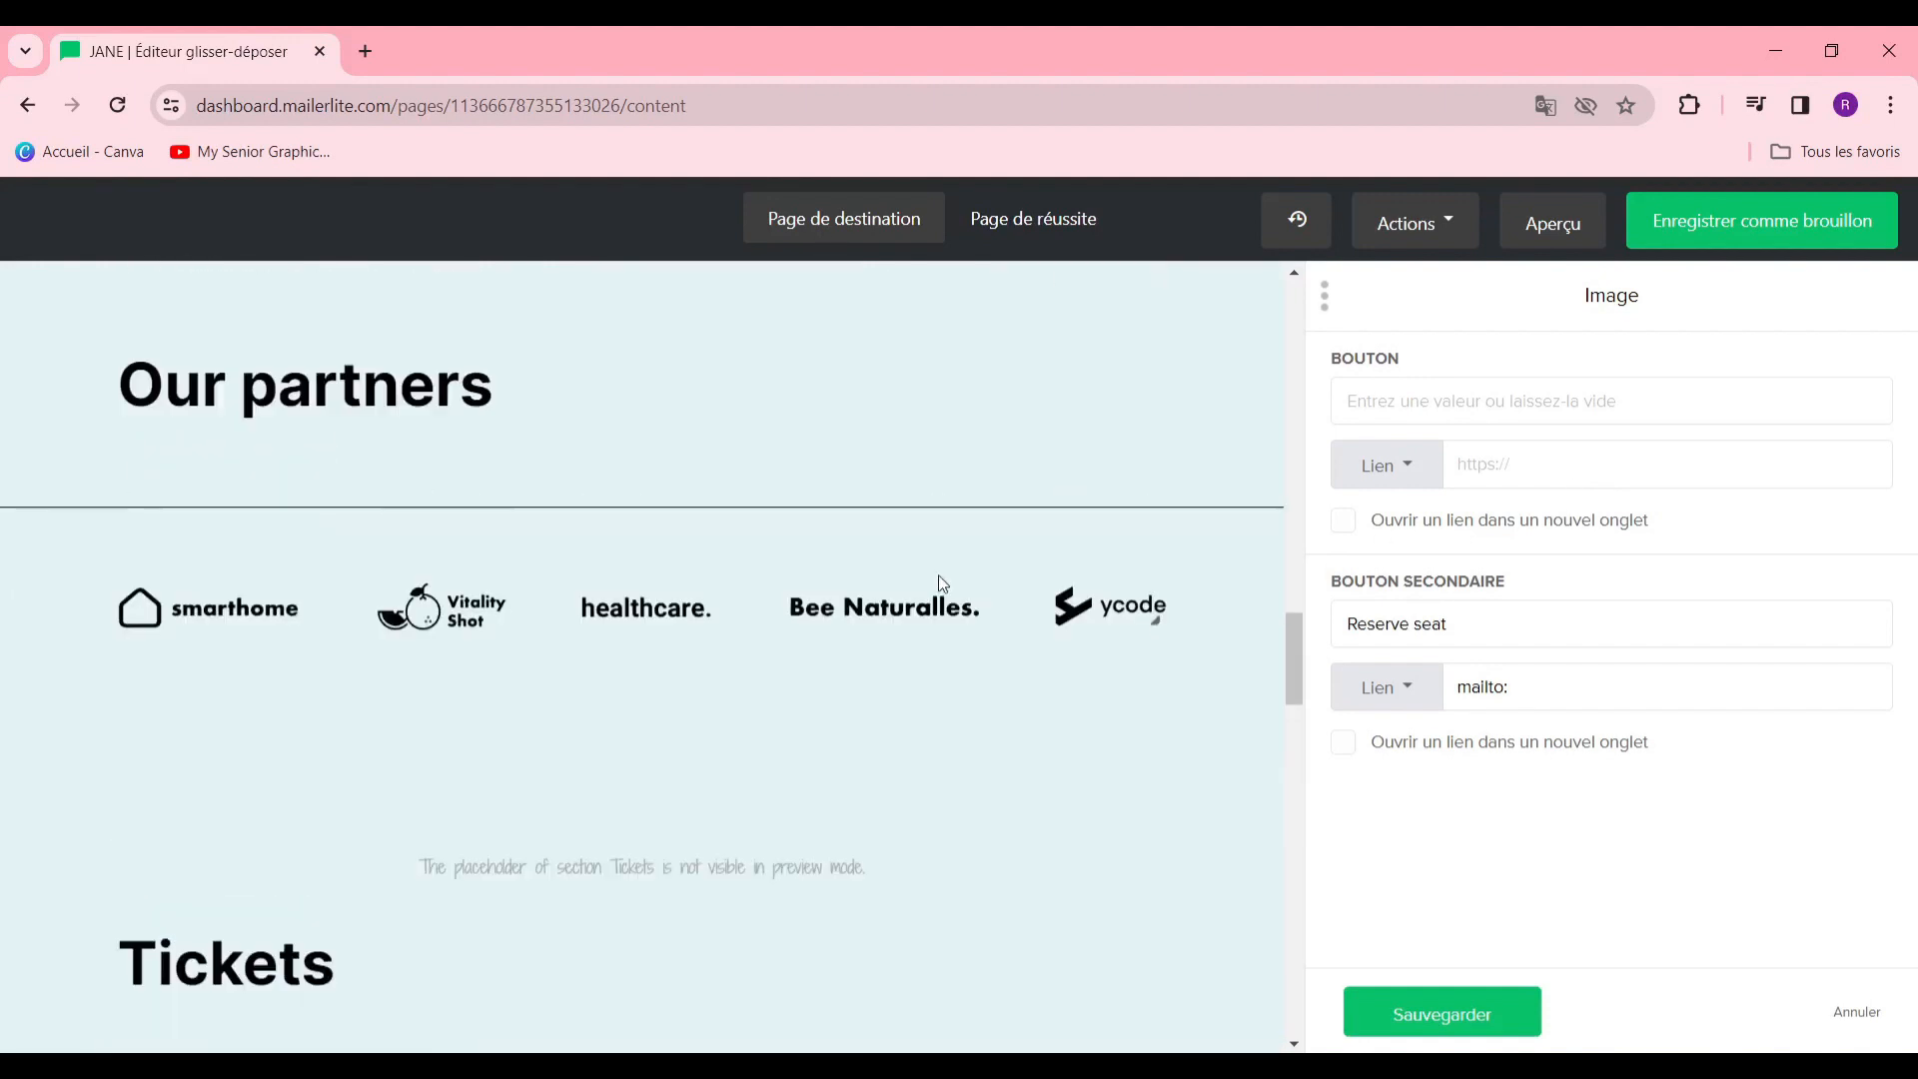
{"action": "scroll", "coordinate": [929, 435], "scroll_direction": "up", "scroll_amount": 8}
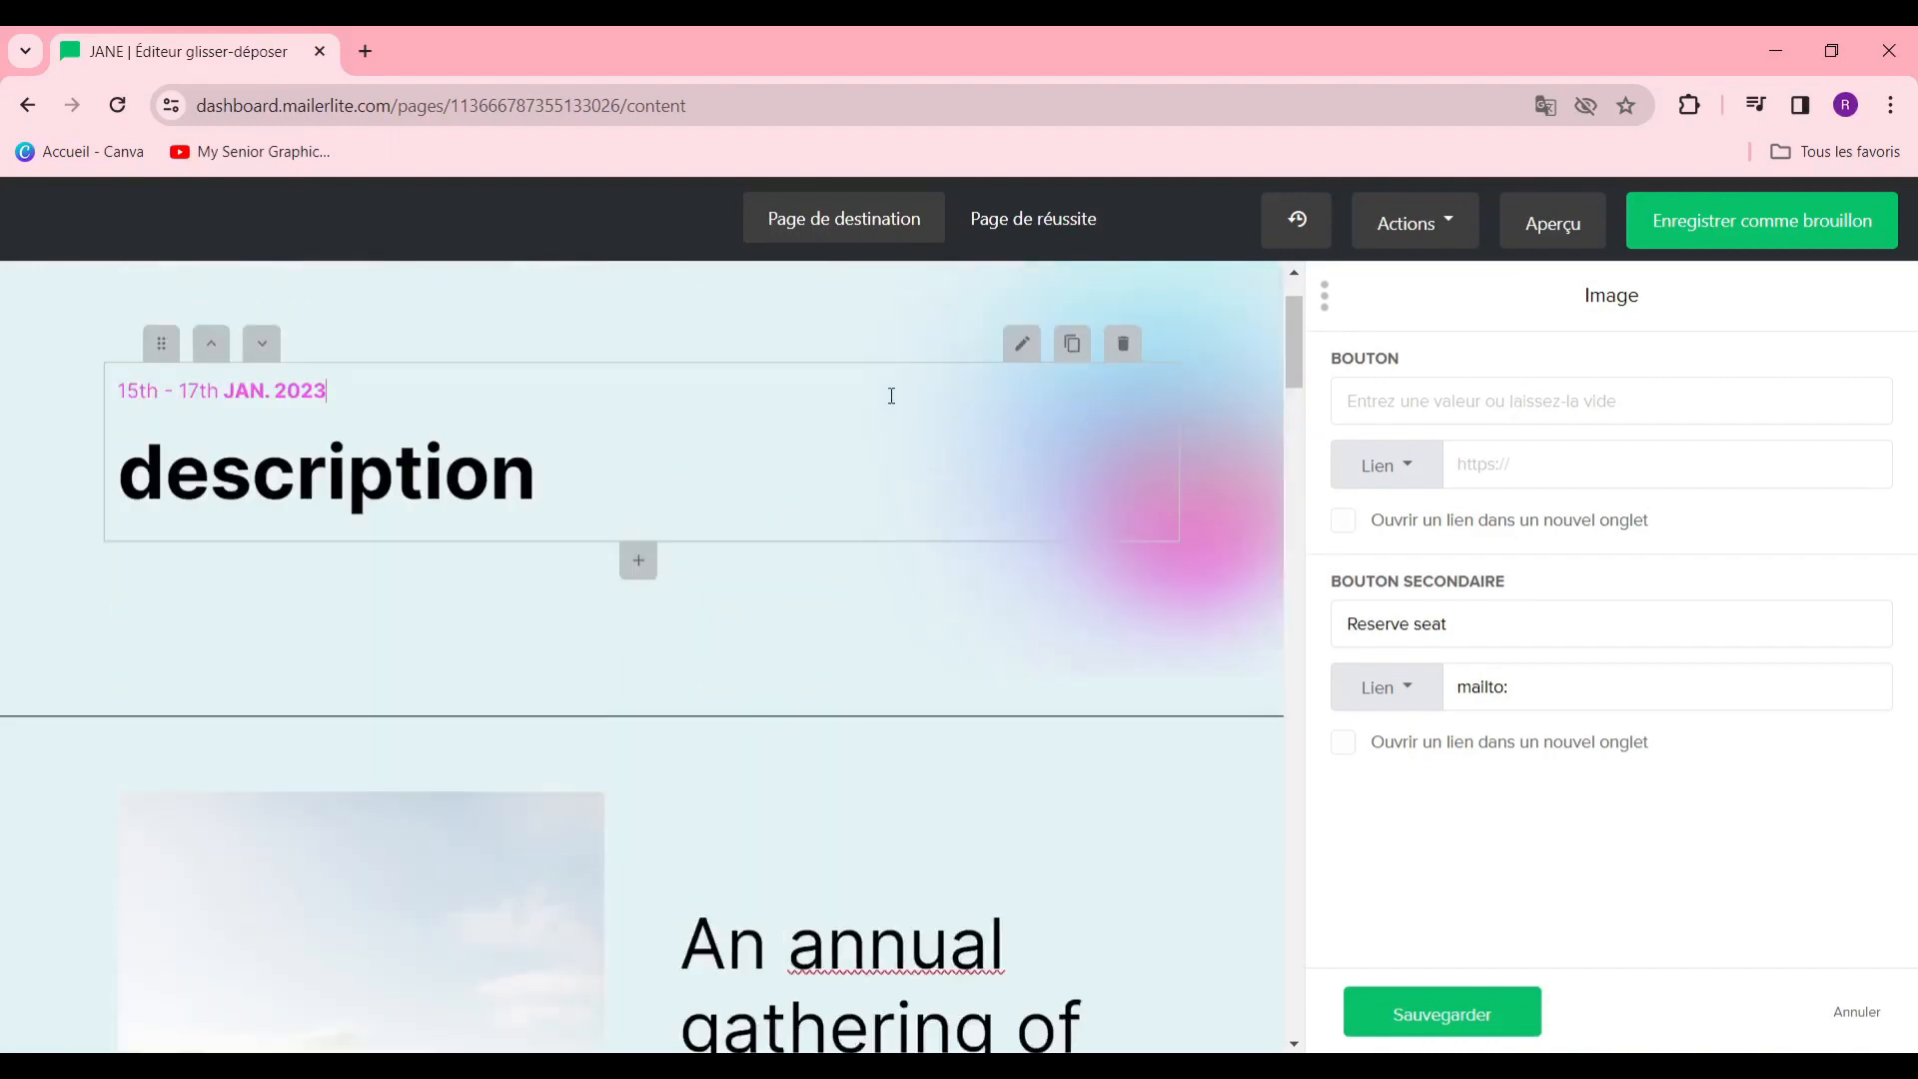
{"action": "scroll", "coordinate": [644, 672], "scroll_direction": "down", "scroll_amount": 8}
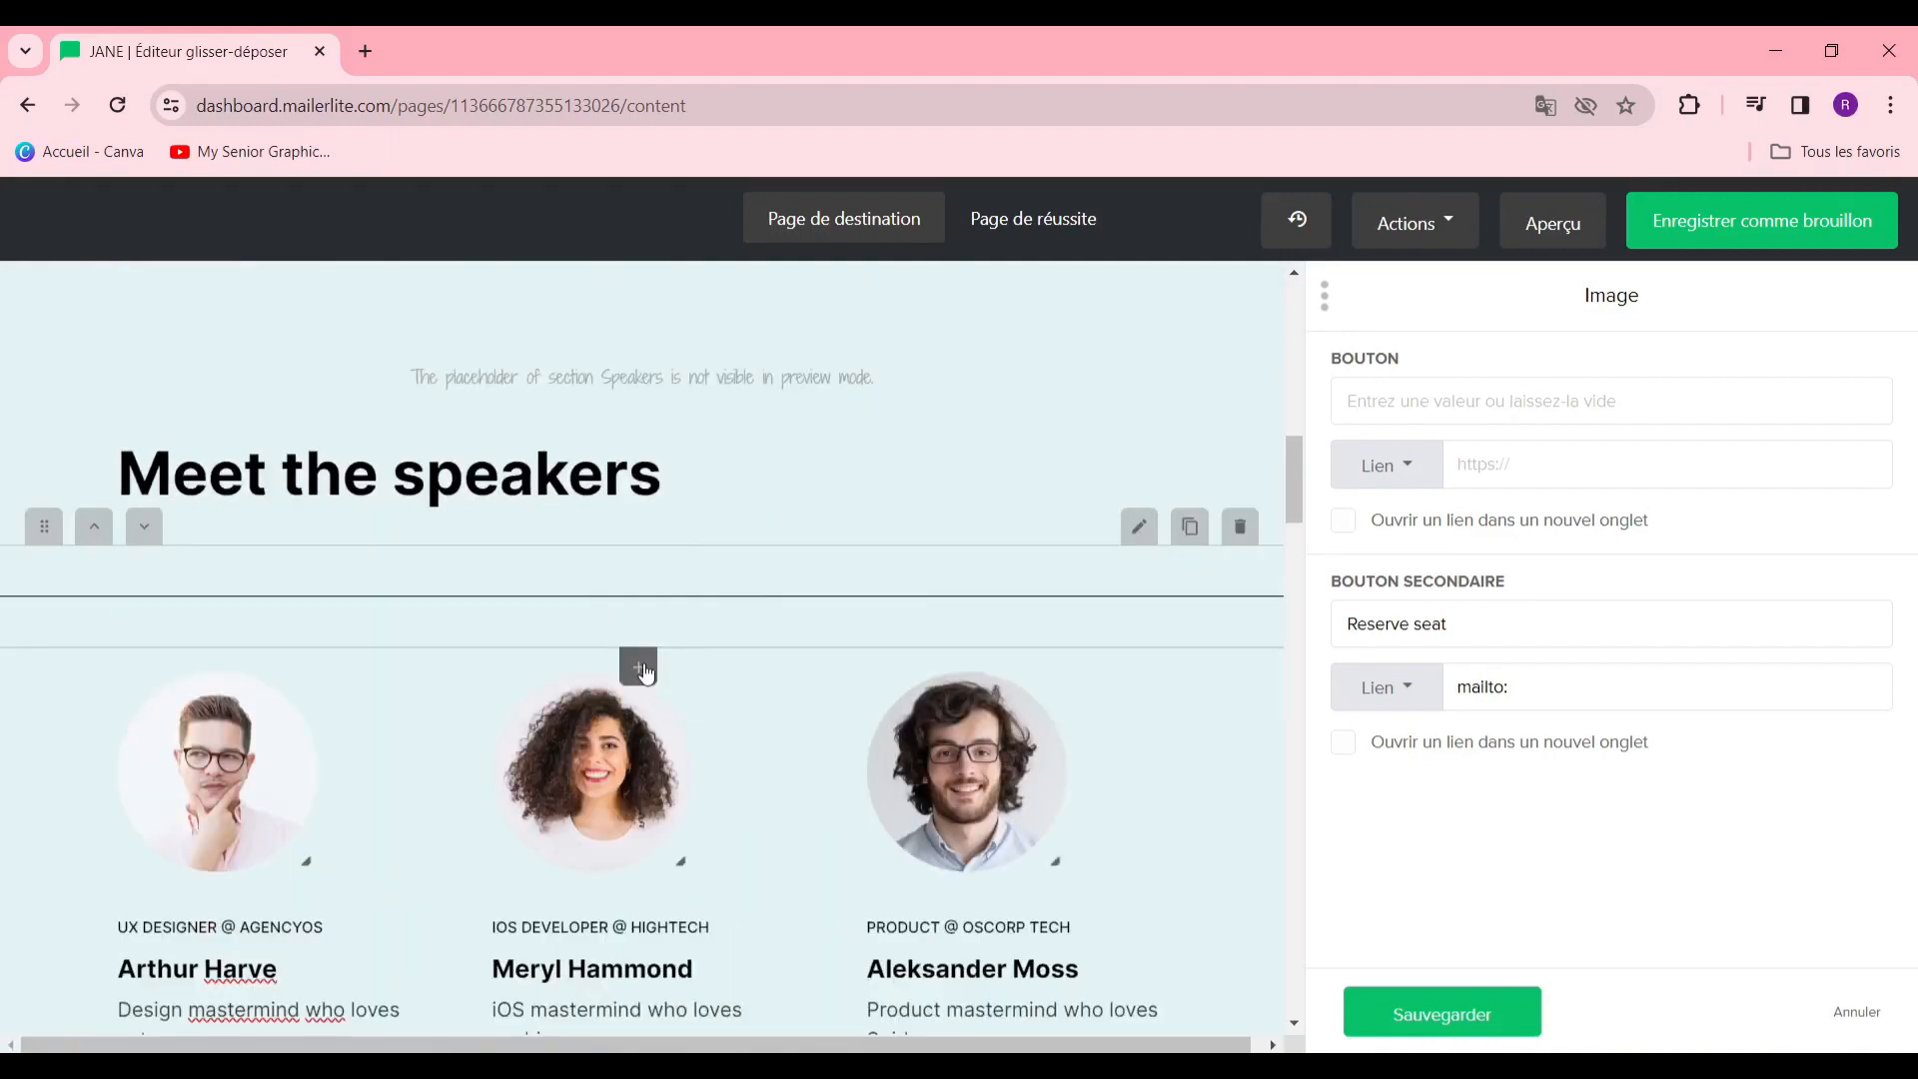
{"action": "left_click", "coordinate": [639, 668]}
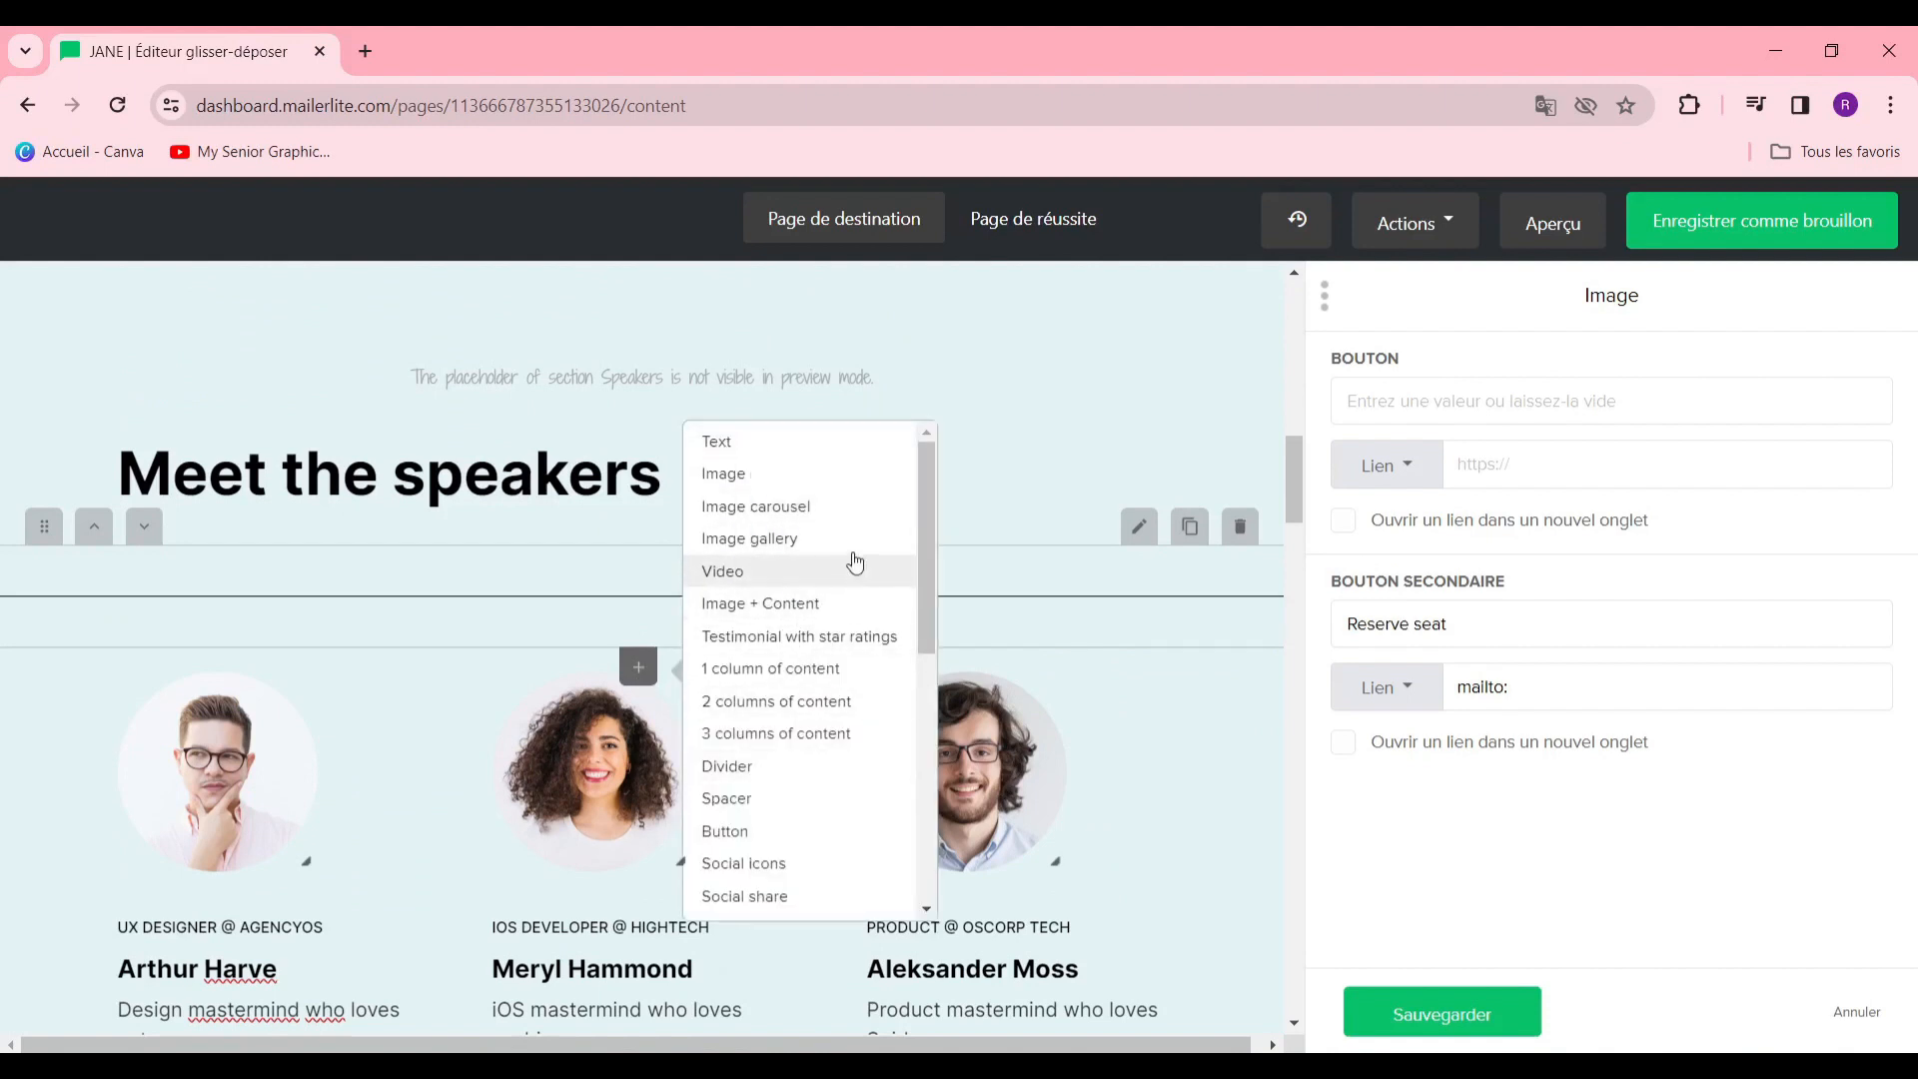
{"action": "scroll", "coordinate": [848, 586], "scroll_direction": "down", "scroll_amount": 5}
{"action": "scroll", "coordinate": [839, 650], "scroll_direction": "up", "scroll_amount": 2}
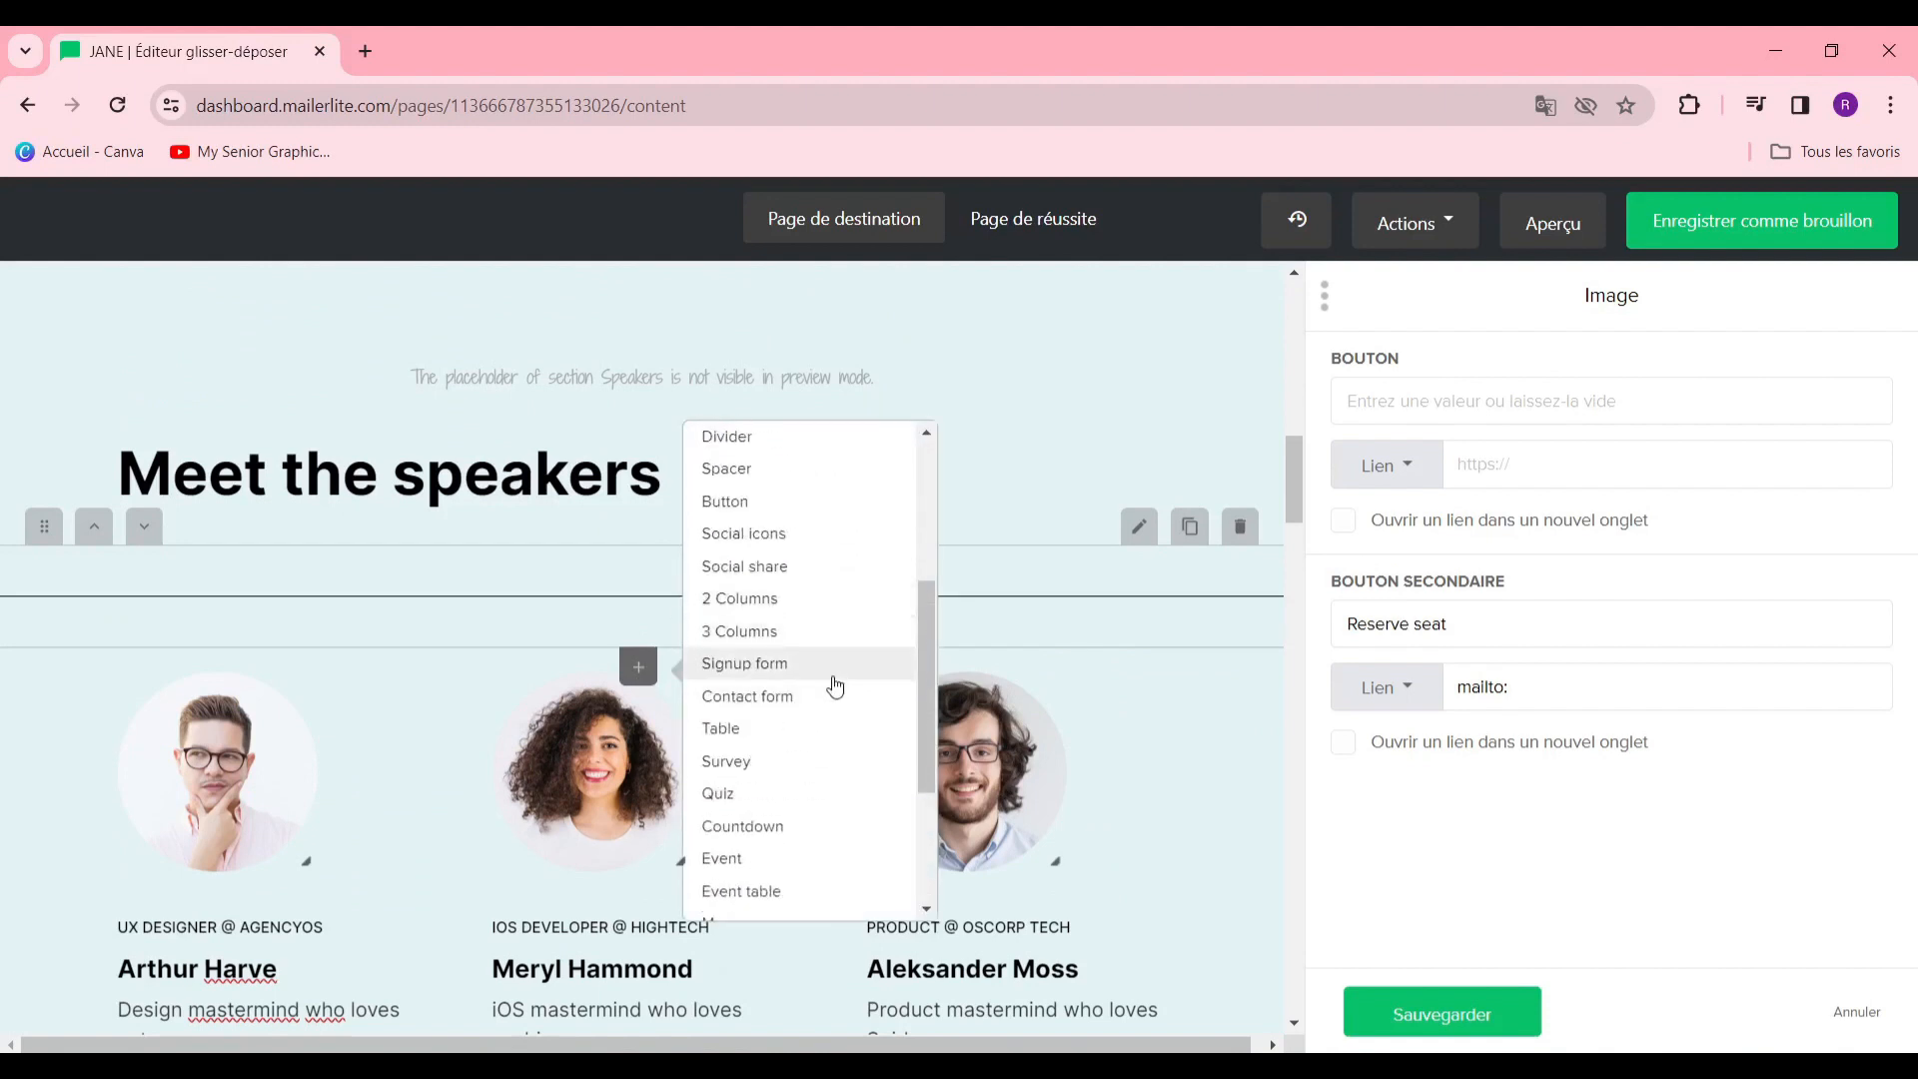
{"action": "scroll", "coordinate": [799, 600], "scroll_direction": "up", "scroll_amount": 4}
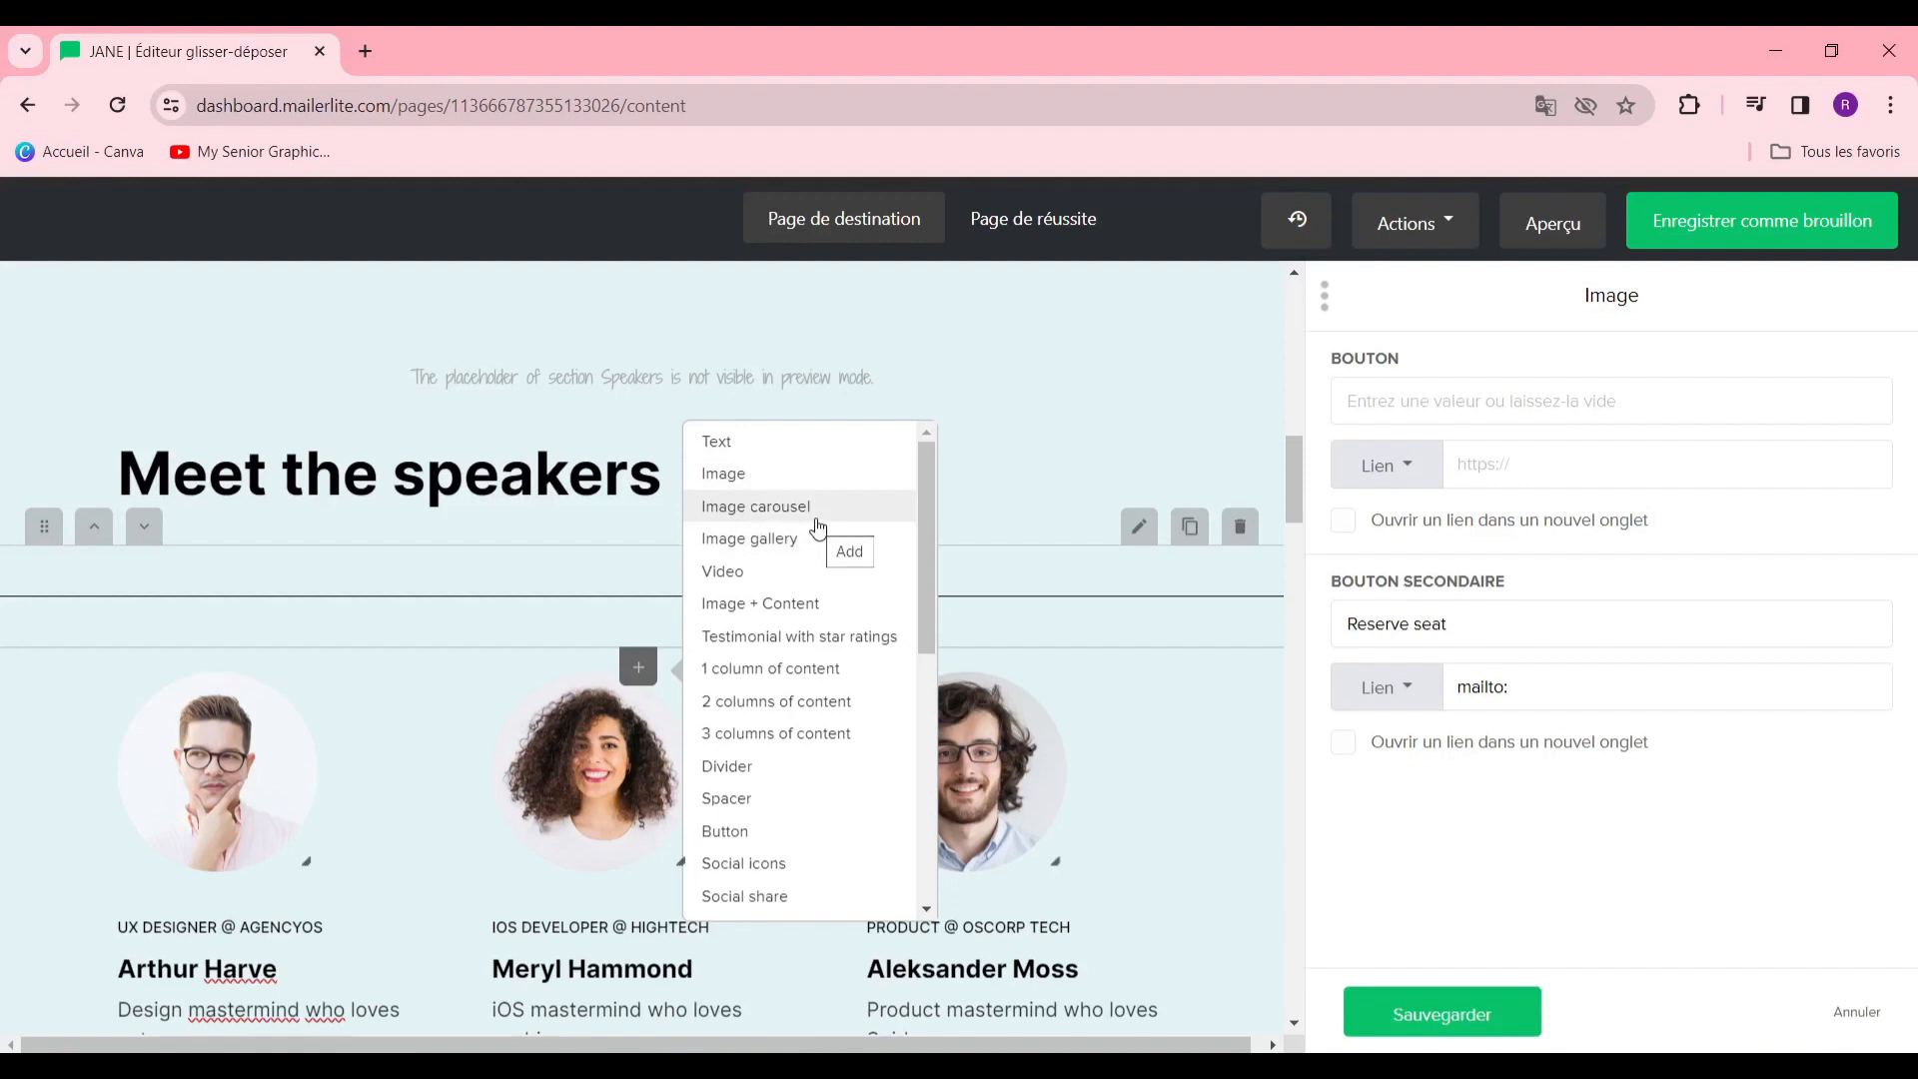
{"action": "scroll", "coordinate": [848, 686], "scroll_direction": "down", "scroll_amount": 1}
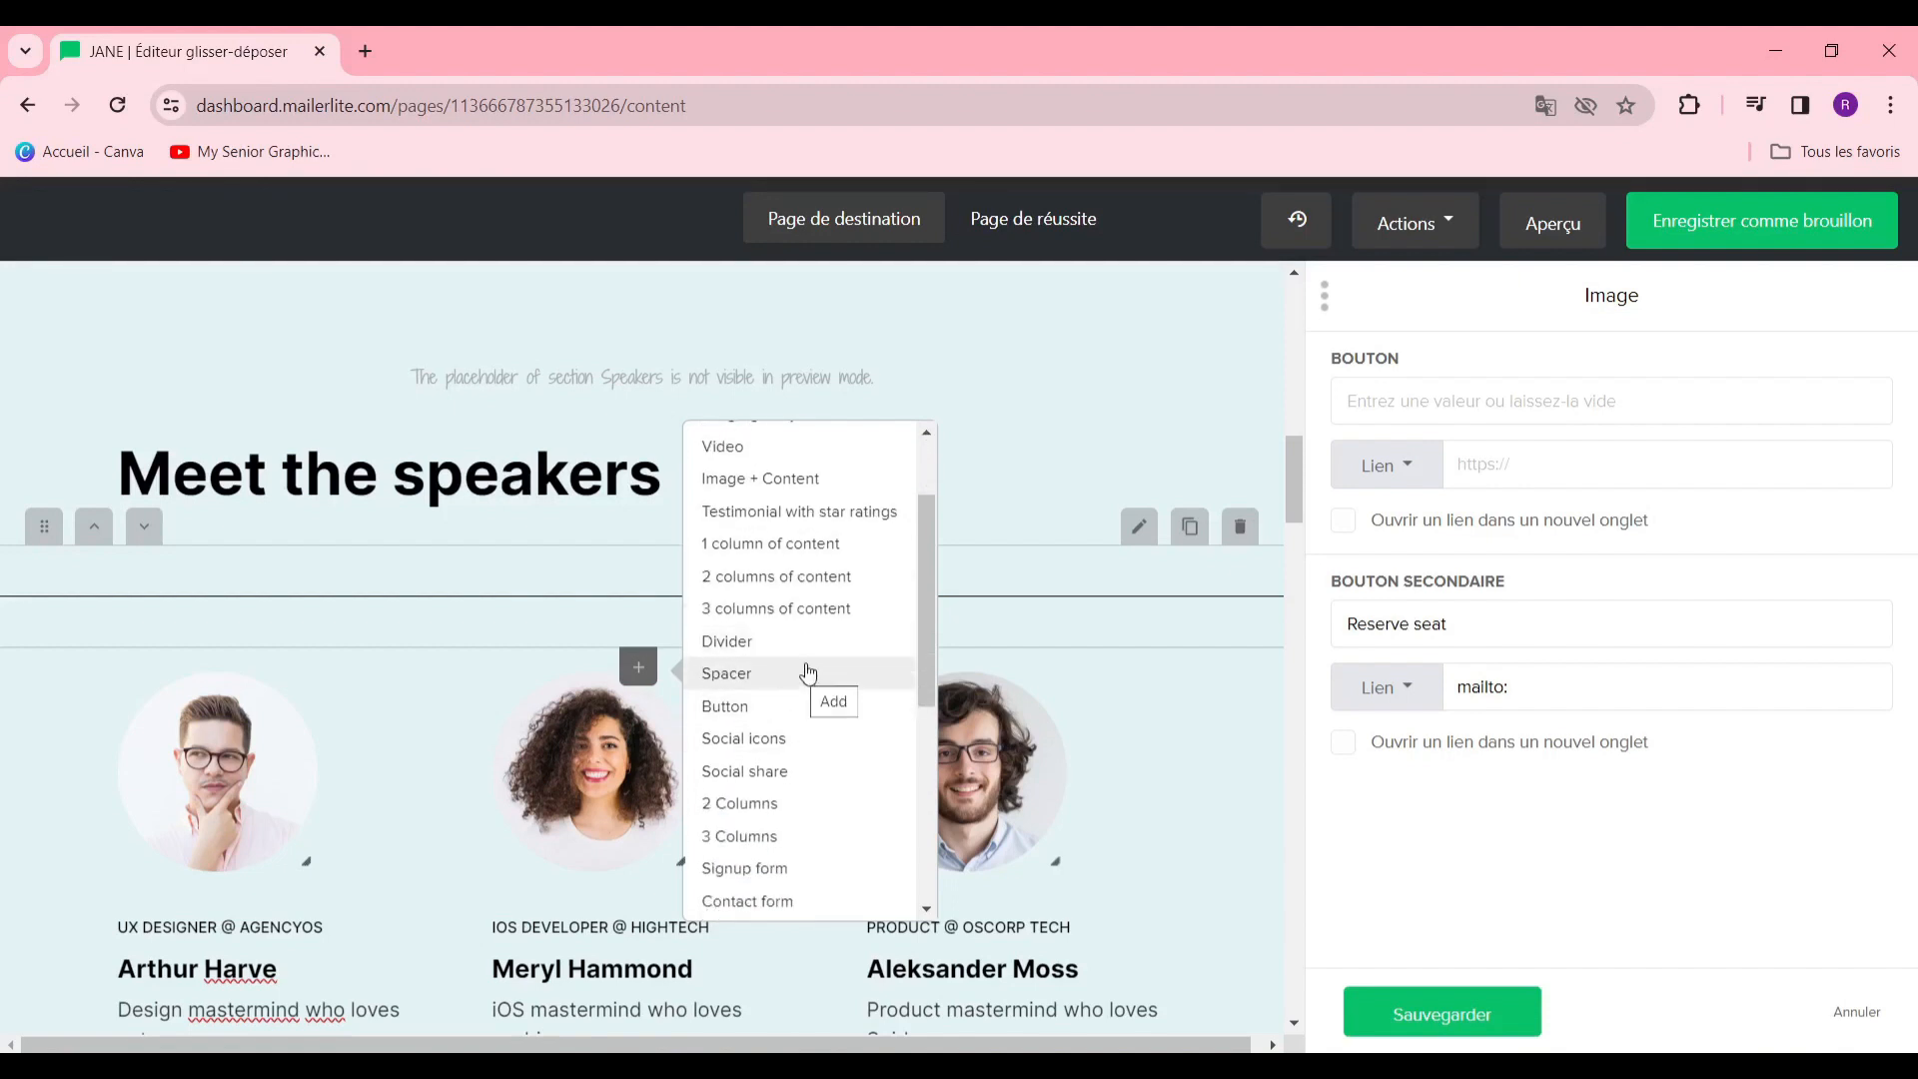
{"action": "scroll", "coordinate": [795, 699], "scroll_direction": "down", "scroll_amount": 3}
{"action": "scroll", "coordinate": [804, 604], "scroll_direction": "down", "scroll_amount": 1}
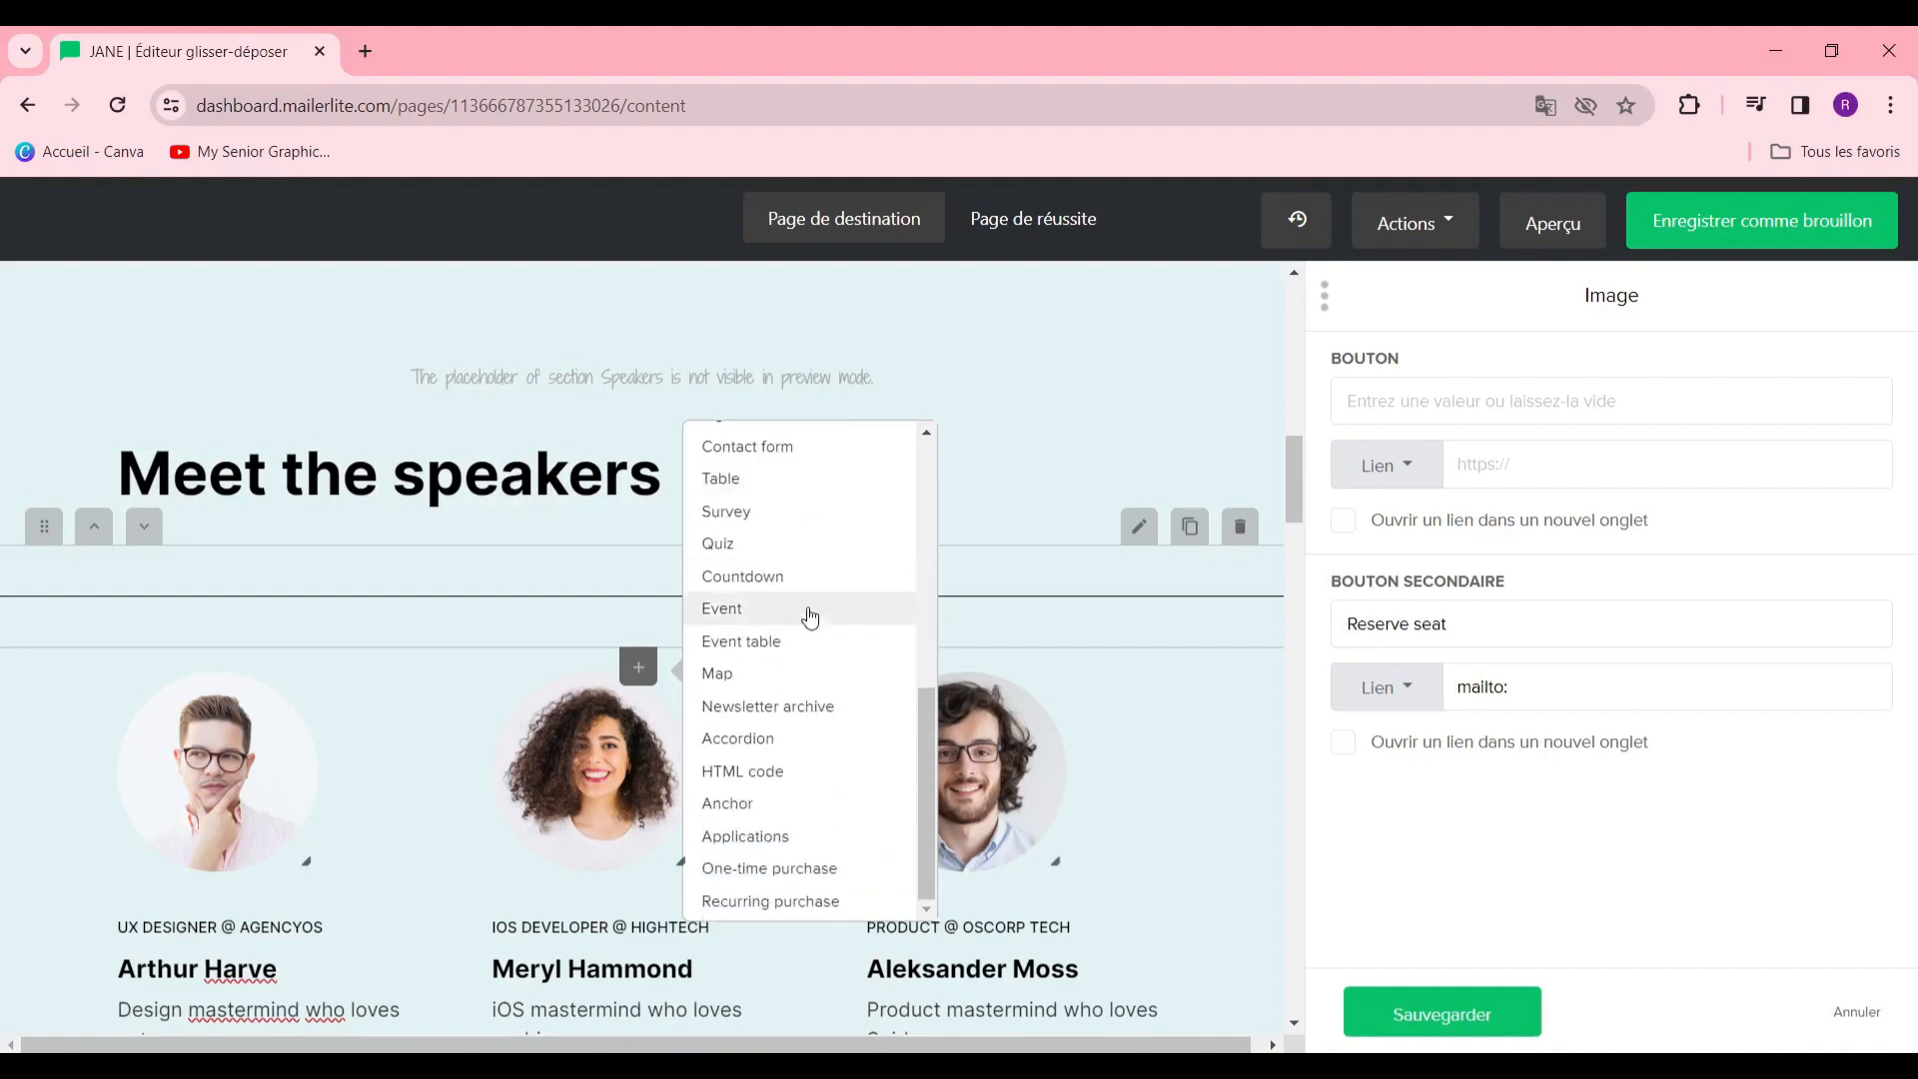
{"action": "scroll", "coordinate": [814, 754], "scroll_direction": "up", "scroll_amount": 4}
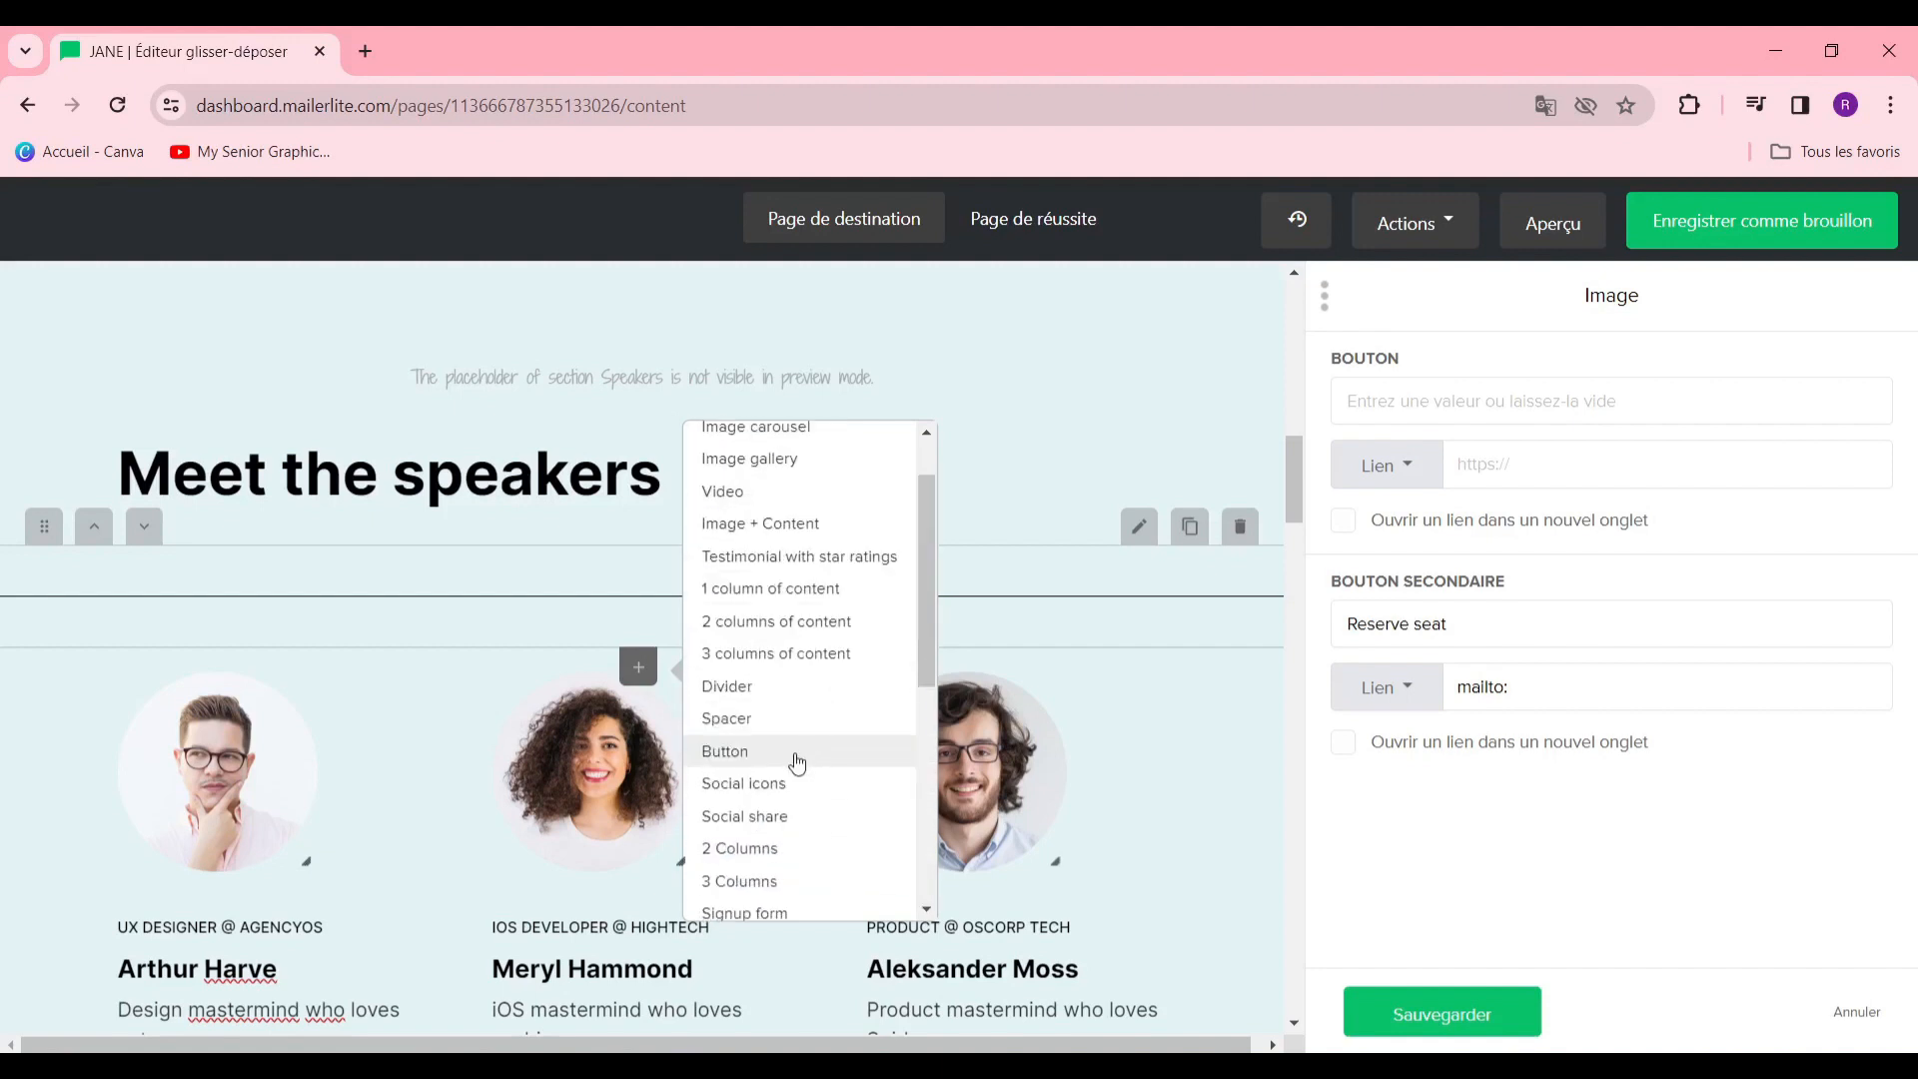
{"action": "scroll", "coordinate": [806, 676], "scroll_direction": "up", "scroll_amount": 1}
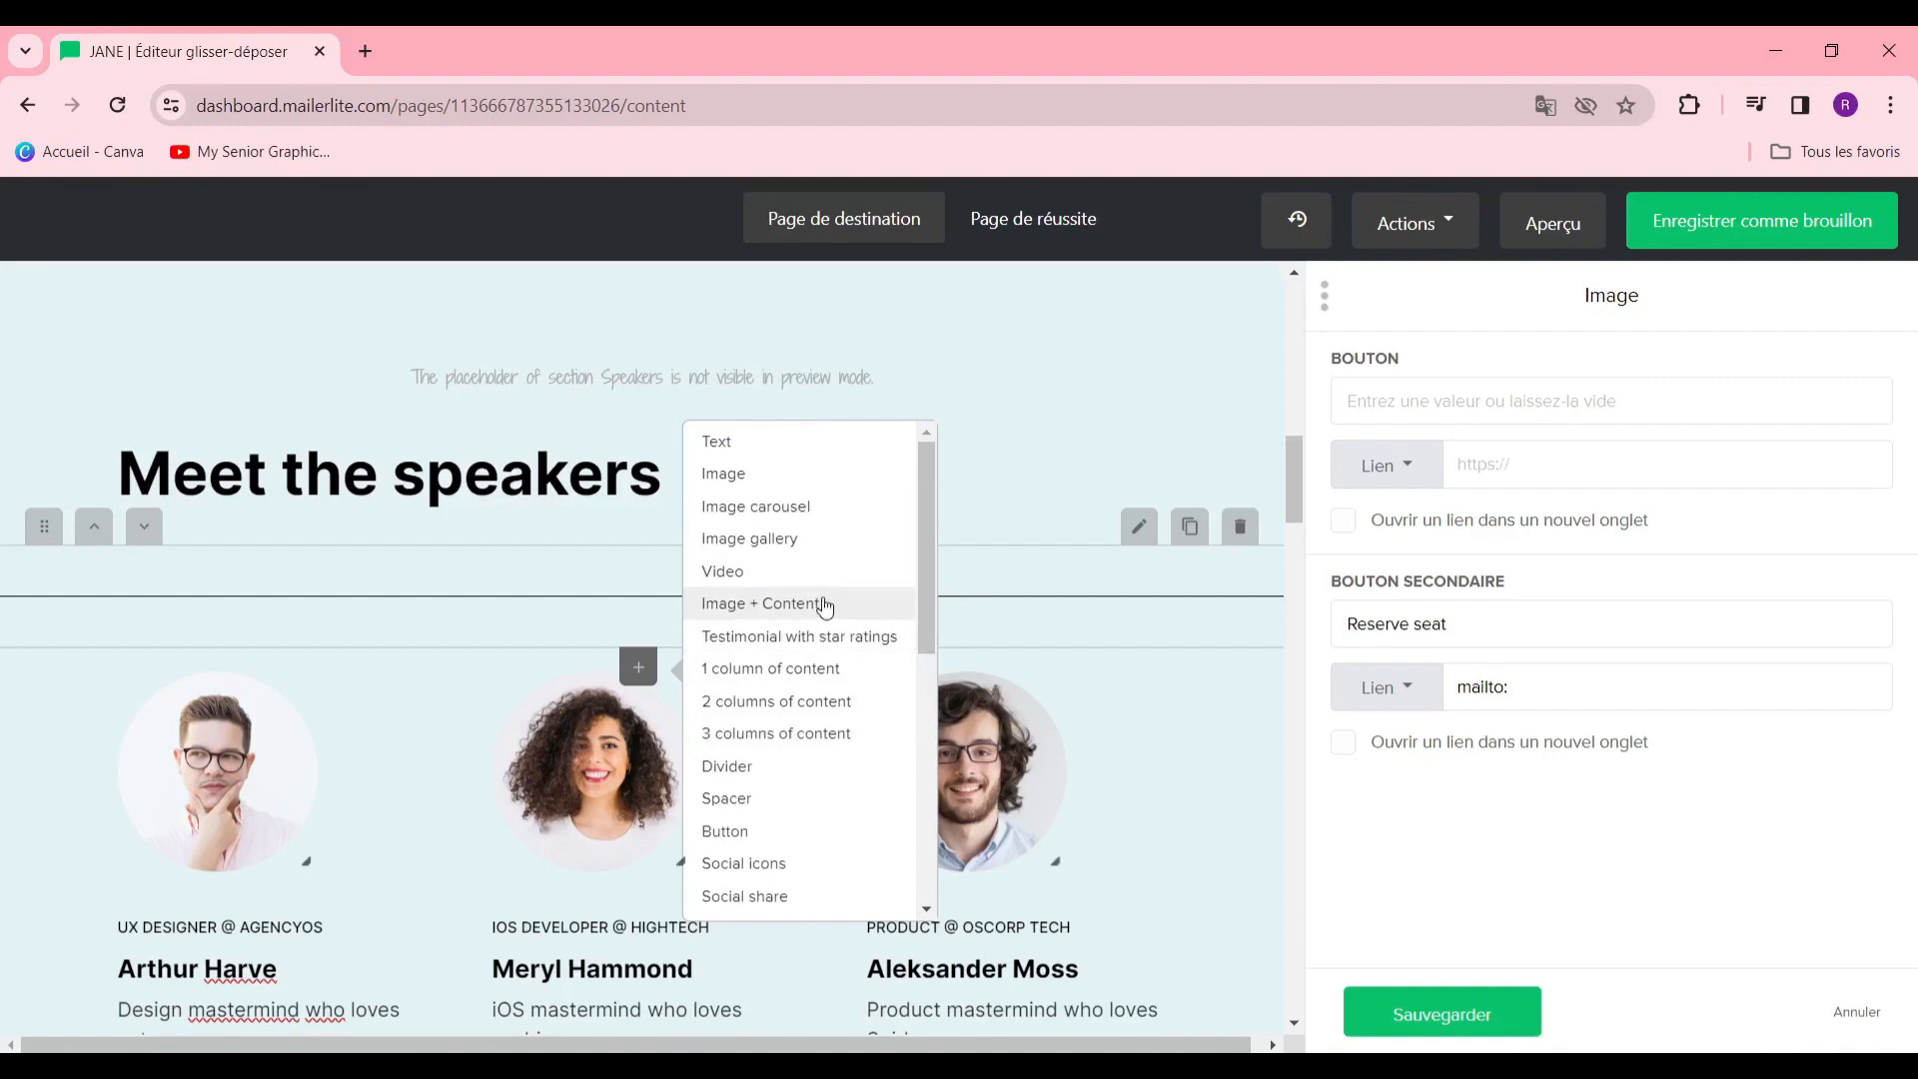
{"action": "left_click", "coordinate": [701, 604]}
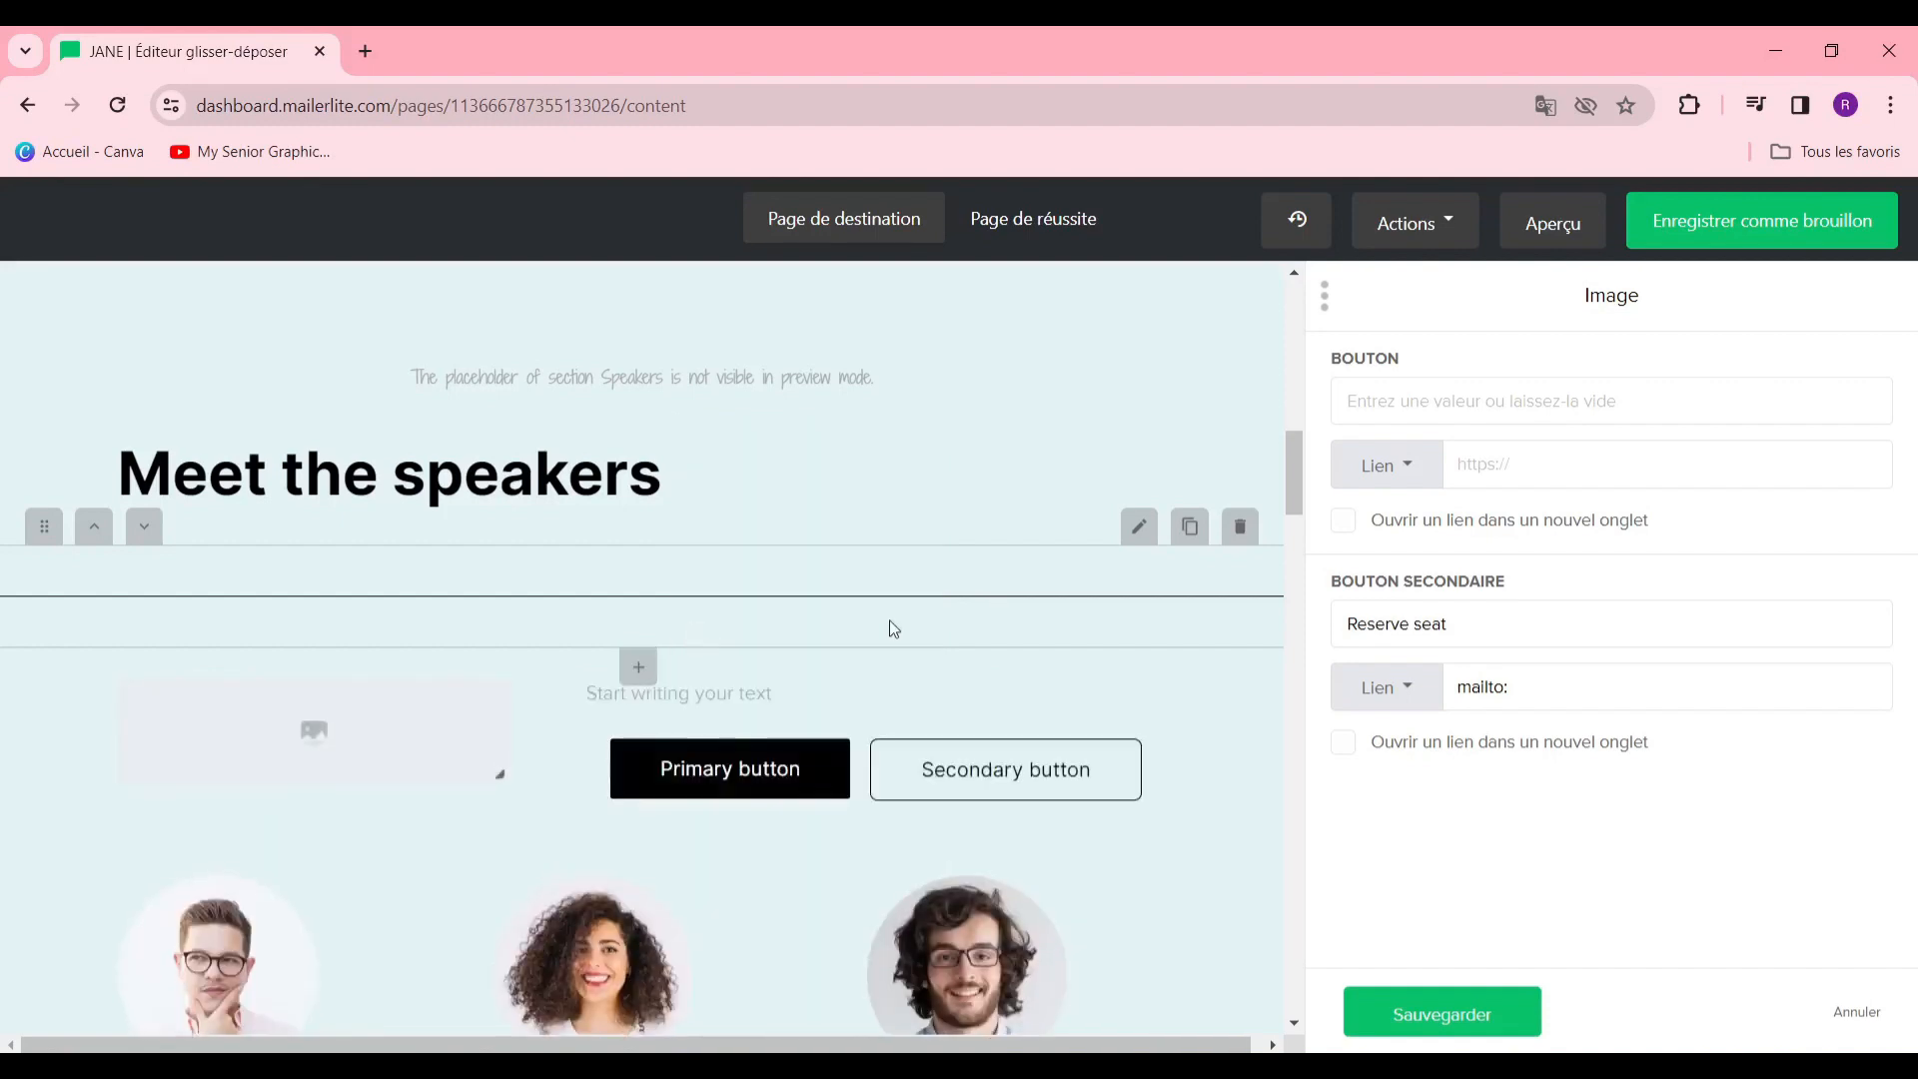
Check the new block's placement above the speakers and save the landing page as a draft
{"action": "scroll", "coordinate": [889, 625], "scroll_direction": "down", "scroll_amount": 4}
{"action": "scroll", "coordinate": [827, 561], "scroll_direction": "up", "scroll_amount": 3}
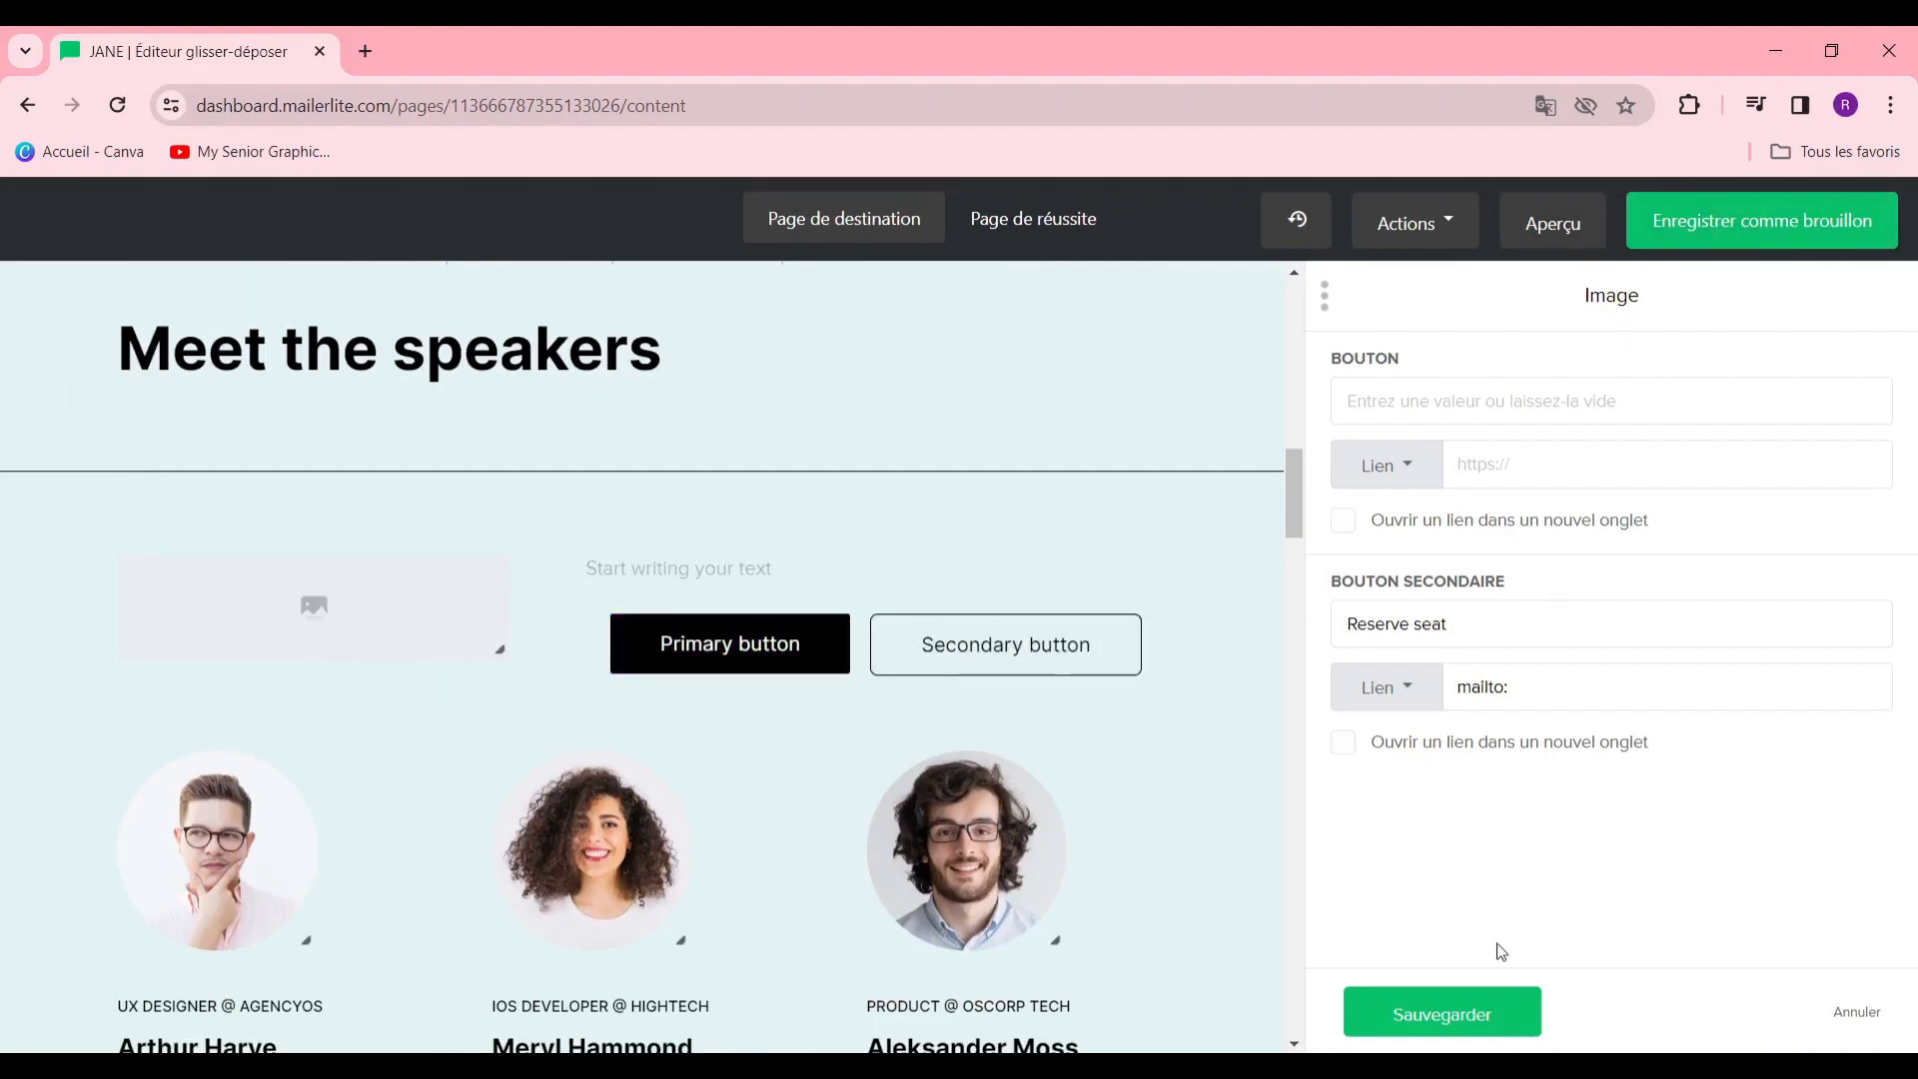
{"action": "left_click", "coordinate": [1719, 199]}
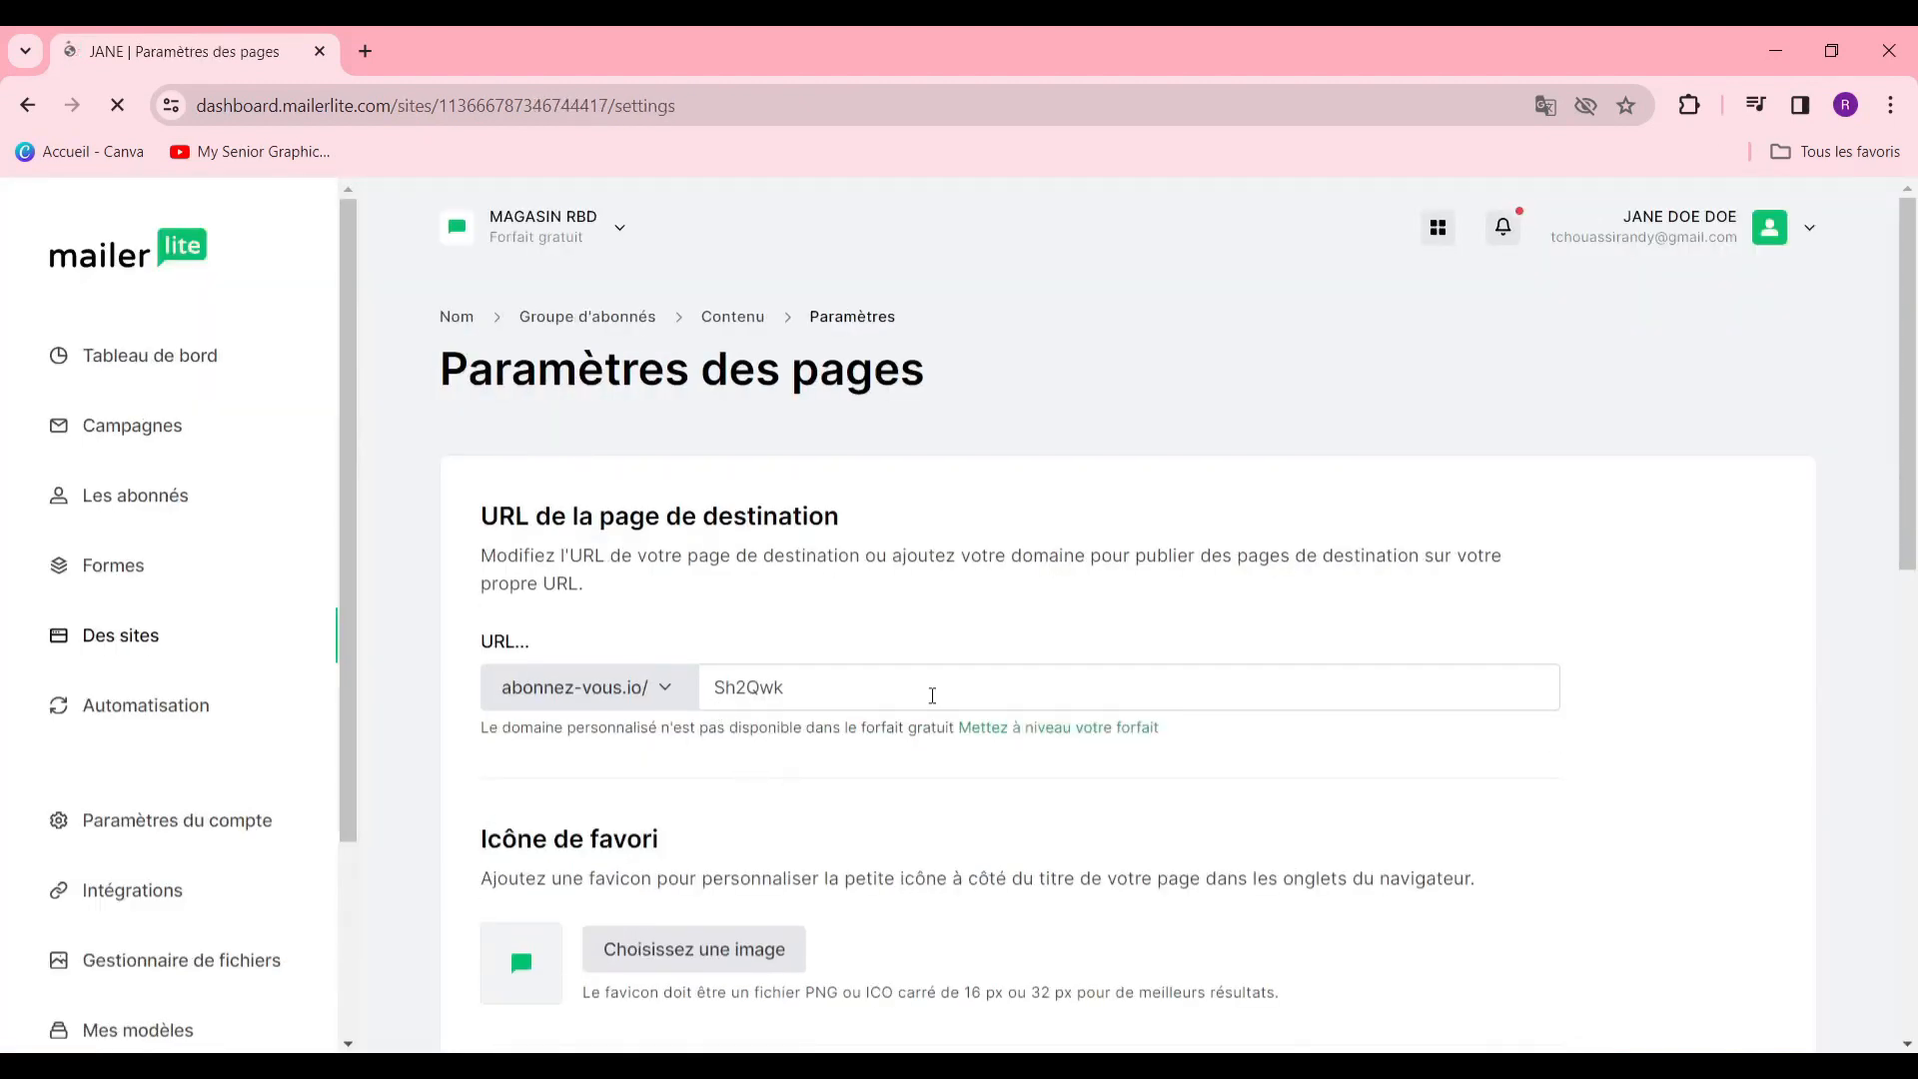
Review the landing page's URL, favicon and SEO settings, including the page title, keywords, description and search engine indexing option
{"action": "left_click_drag", "start_coordinate": [935, 695], "coordinate": [1107, 611]}
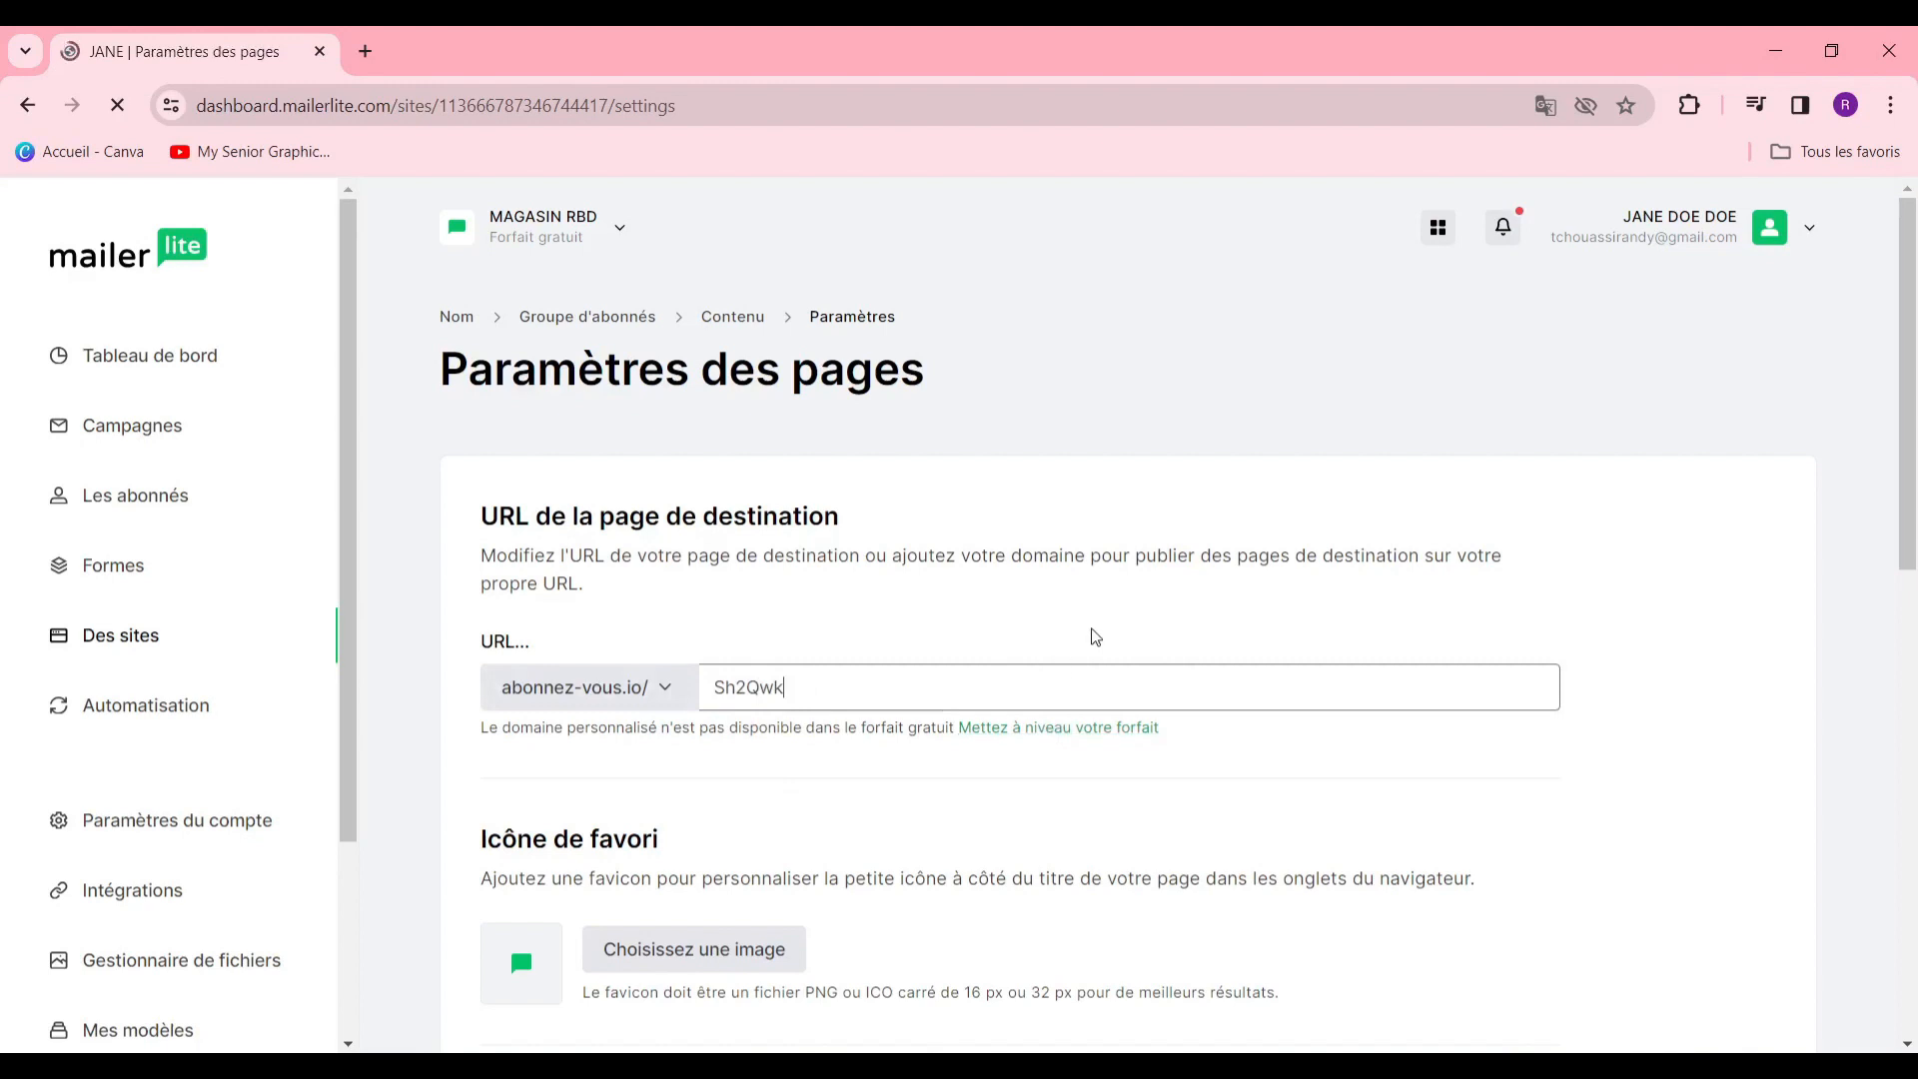
{"action": "scroll", "coordinate": [1122, 650], "scroll_direction": "down", "scroll_amount": 5}
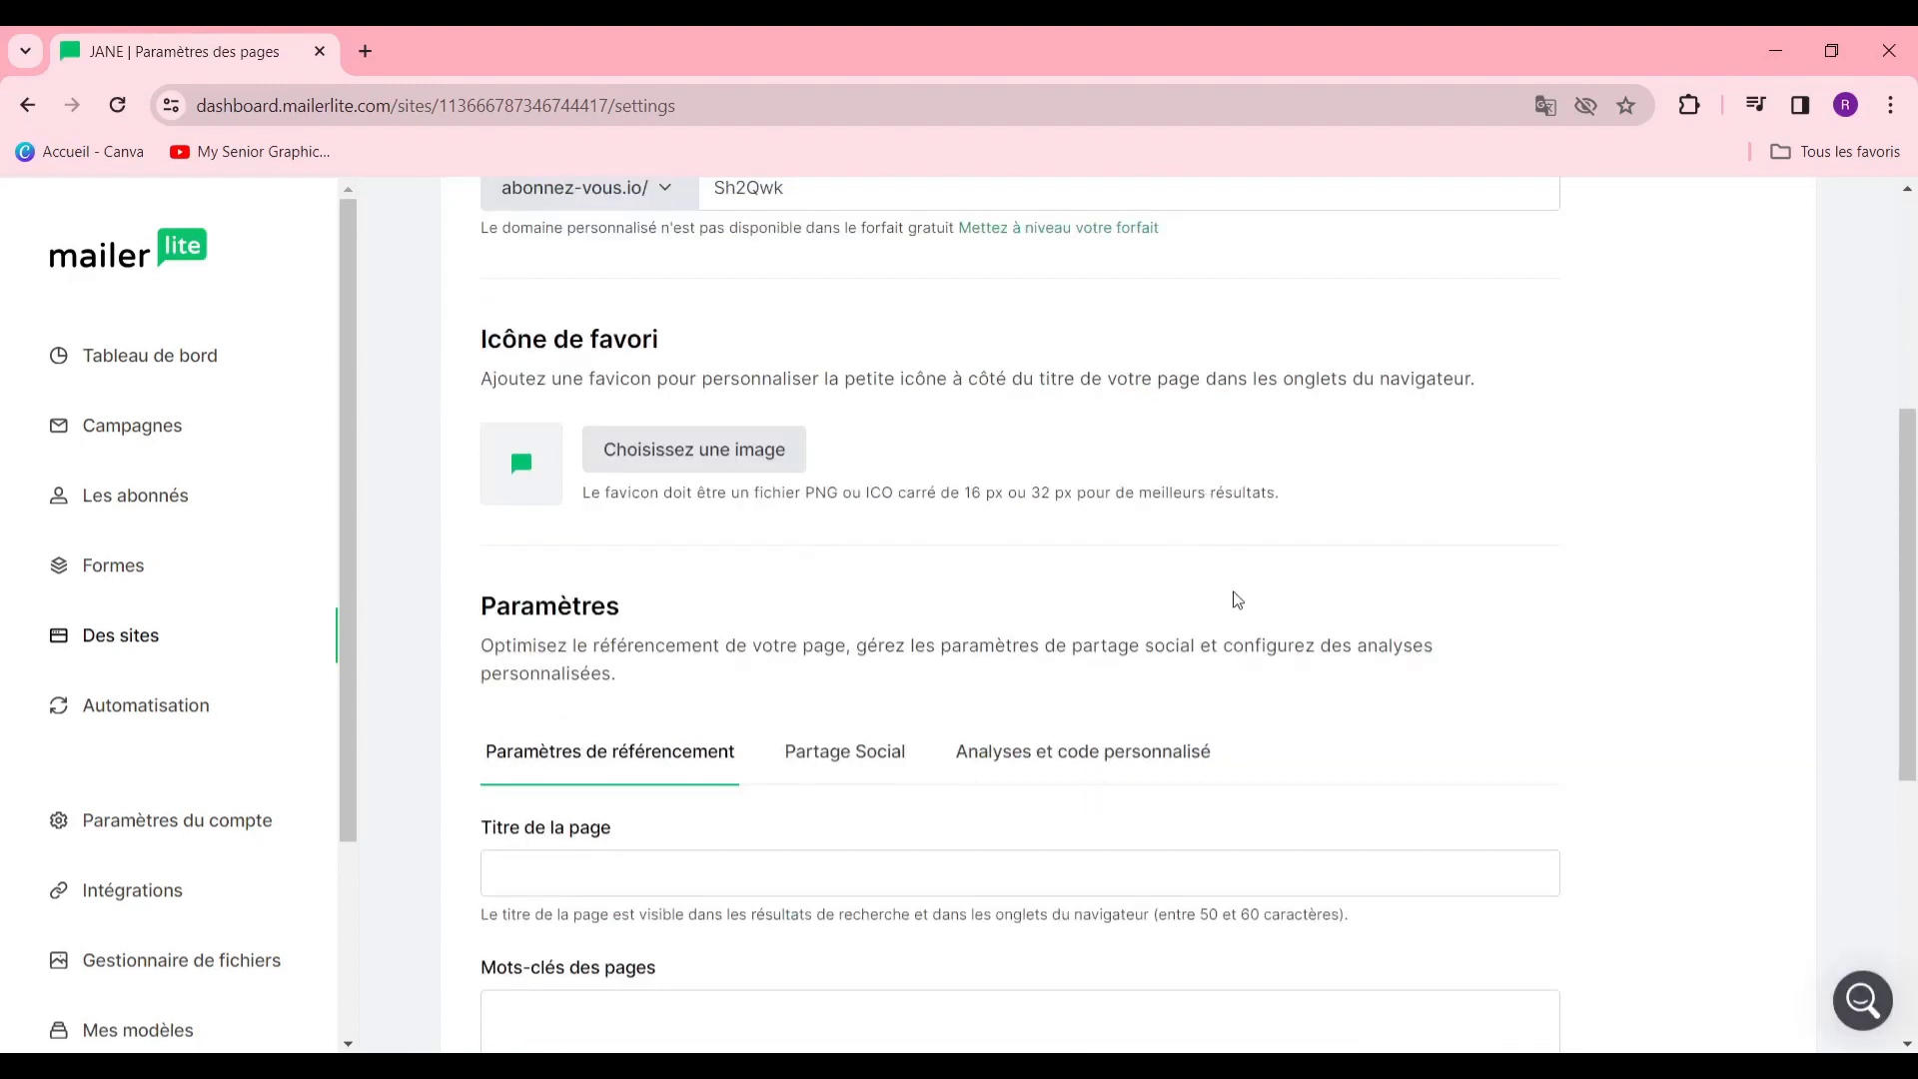
{"action": "scroll", "coordinate": [1194, 609], "scroll_direction": "up", "scroll_amount": 5}
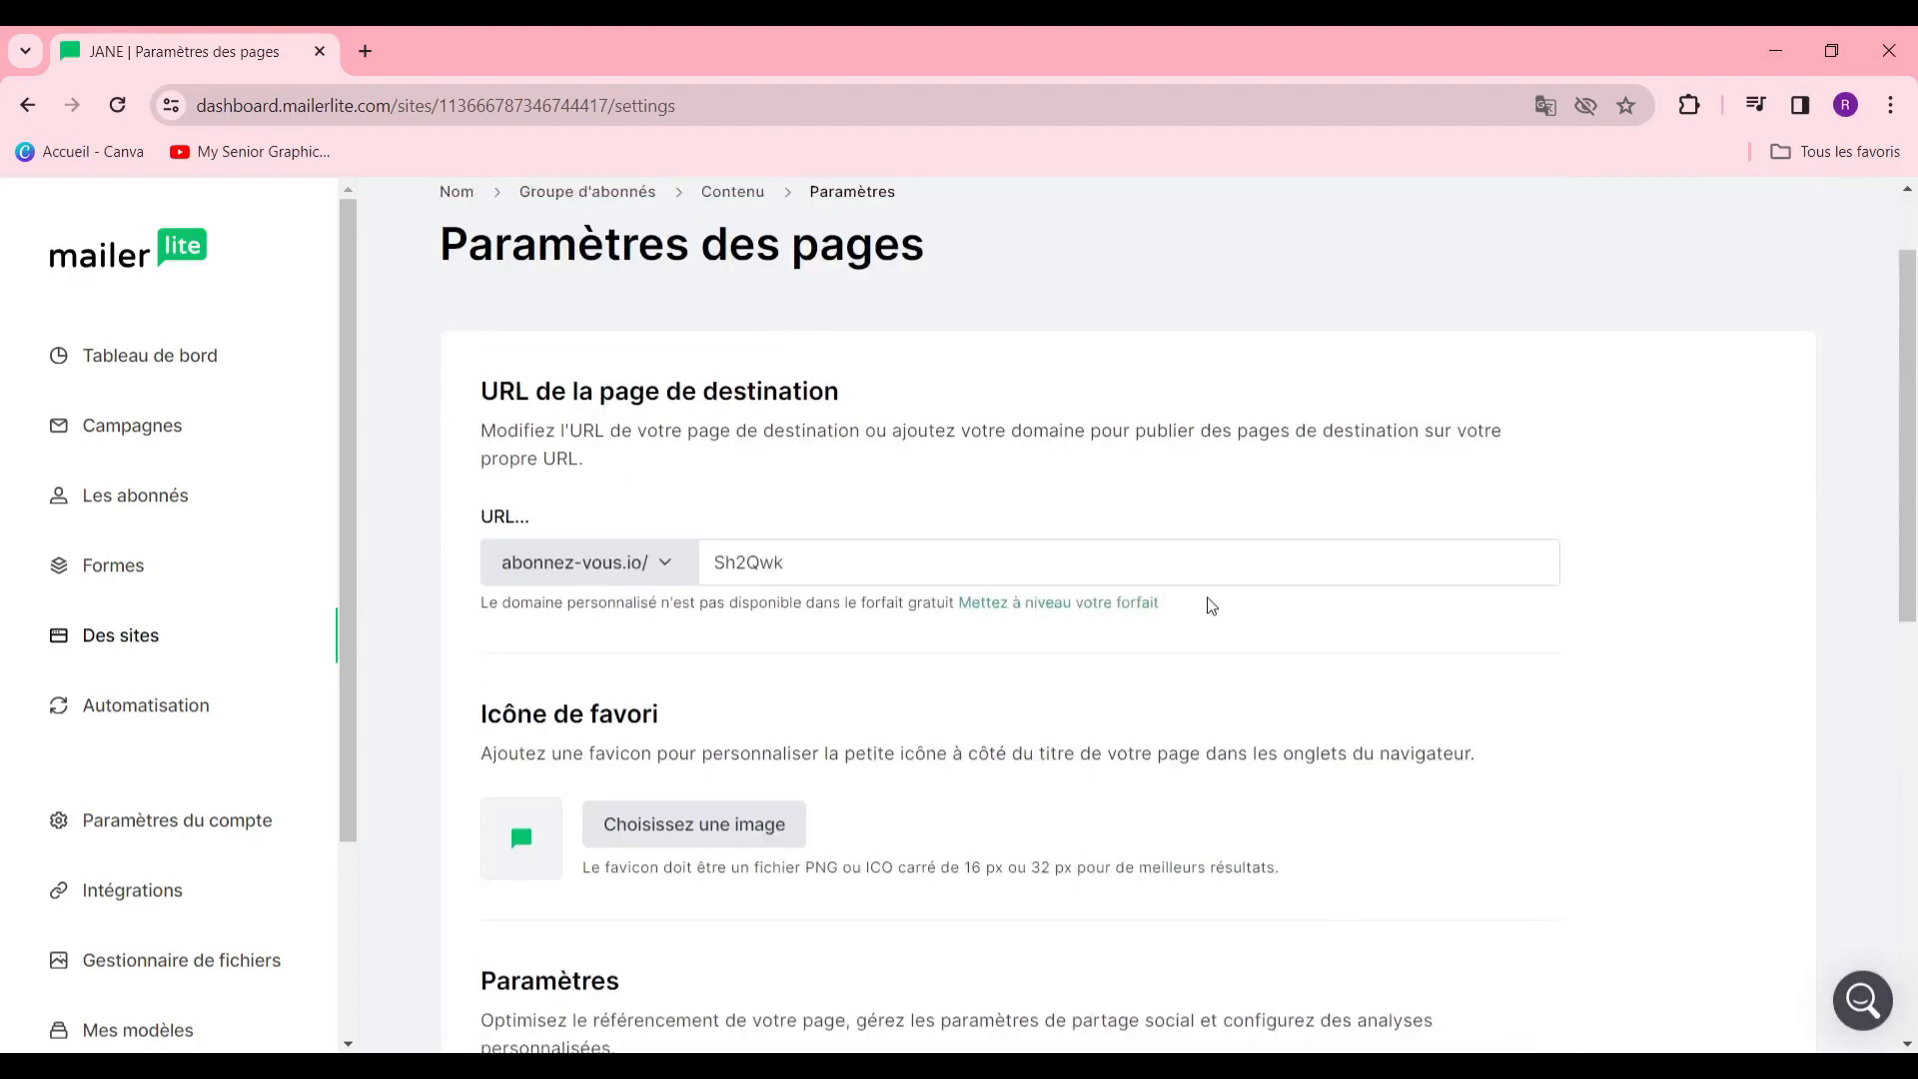
{"action": "scroll", "coordinate": [1381, 560], "scroll_direction": "down", "scroll_amount": 6}
{"action": "scroll", "coordinate": [1376, 579], "scroll_direction": "down", "scroll_amount": 5}
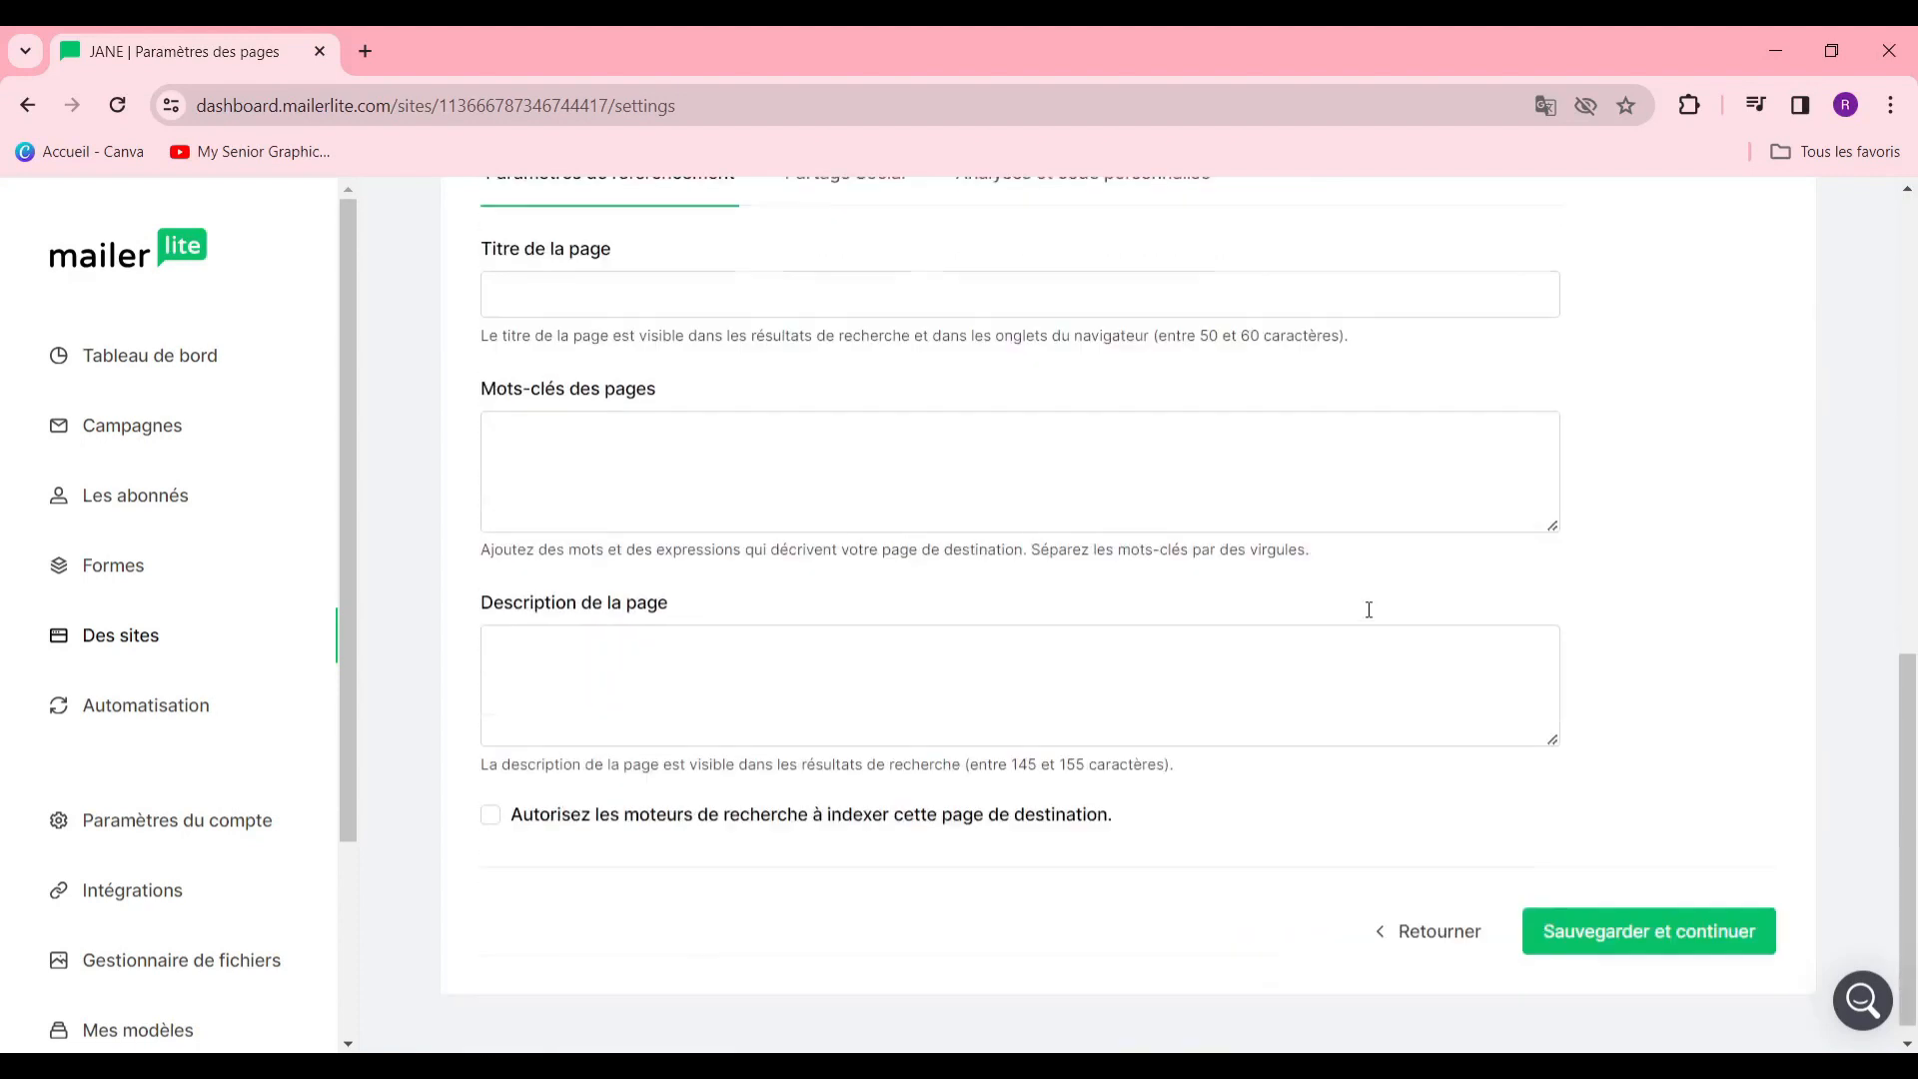
{"action": "scroll", "coordinate": [1365, 600], "scroll_direction": "up", "scroll_amount": 5}
{"action": "left_click", "coordinate": [788, 785]}
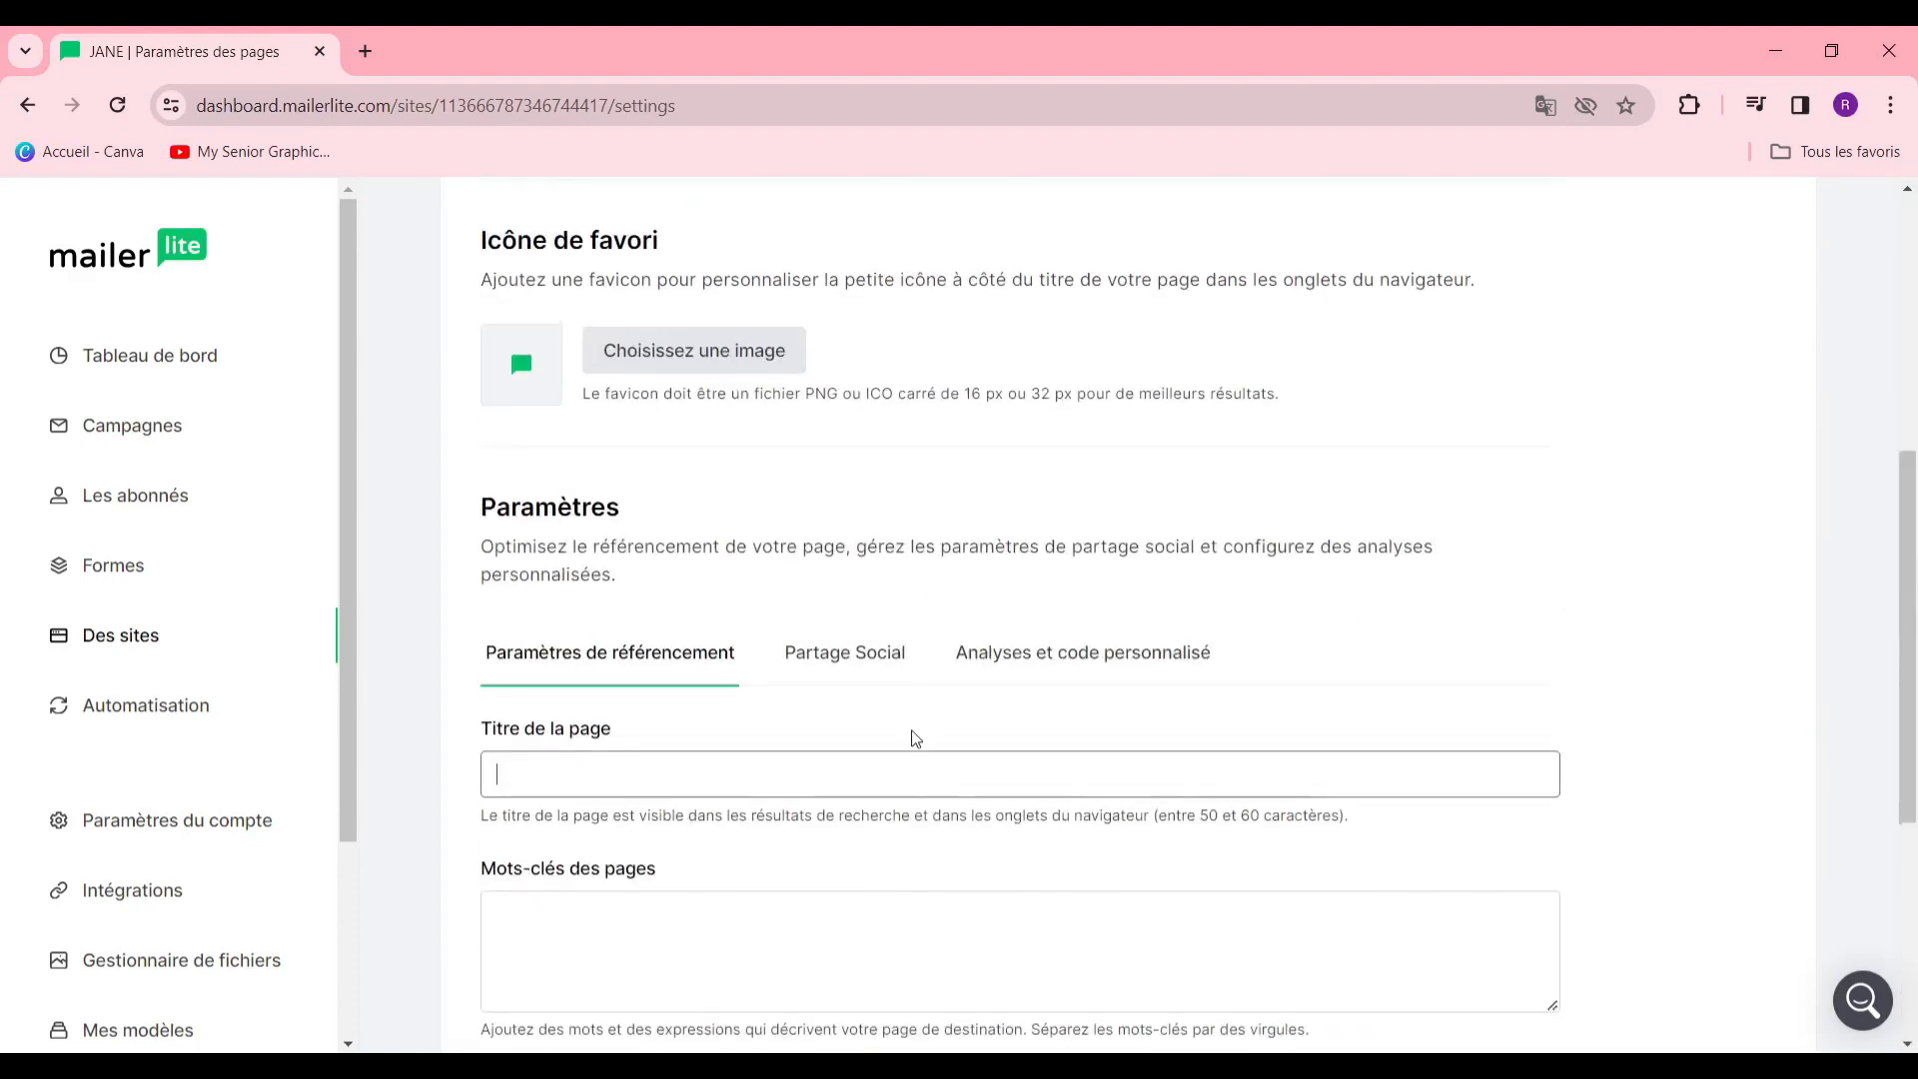
{"action": "scroll", "coordinate": [912, 736], "scroll_direction": "down", "scroll_amount": 3}
{"action": "left_click", "coordinate": [867, 769]}
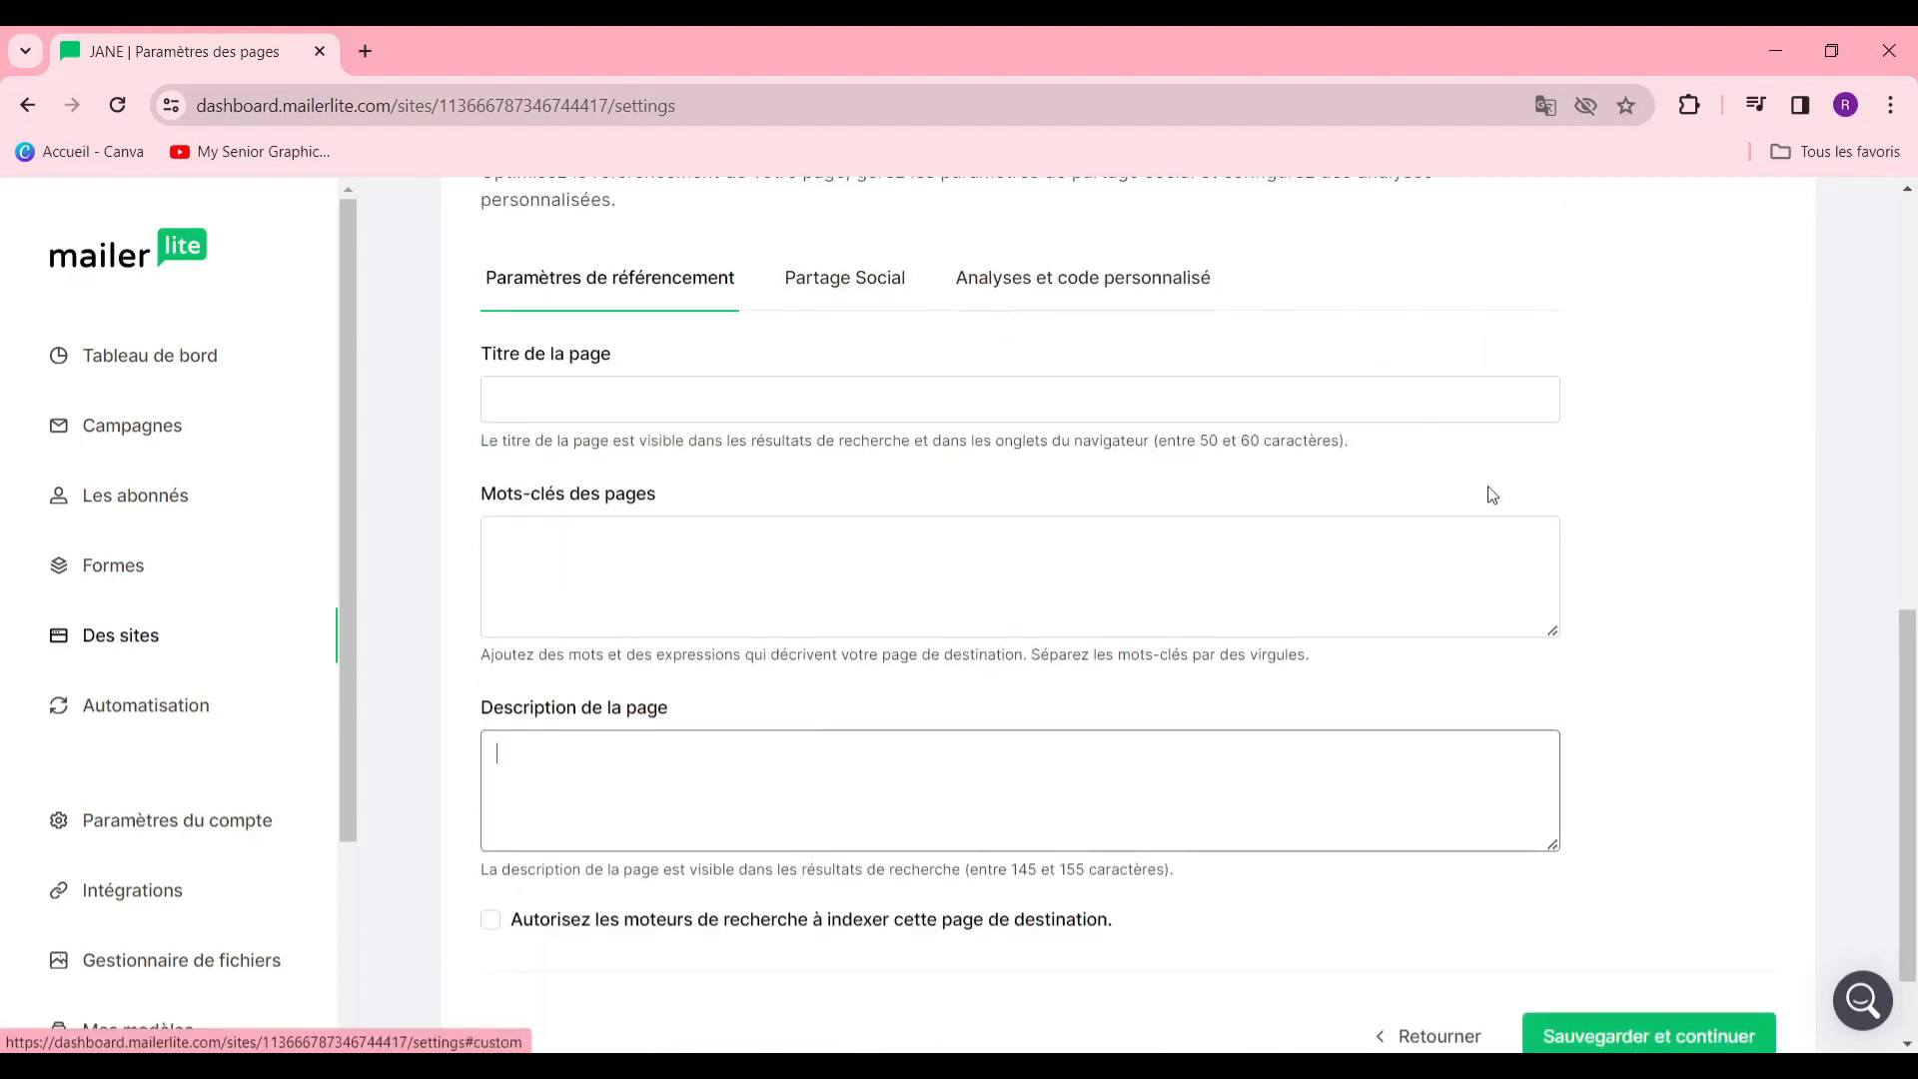
{"action": "scroll", "coordinate": [1489, 560], "scroll_direction": "down", "scroll_amount": 1}
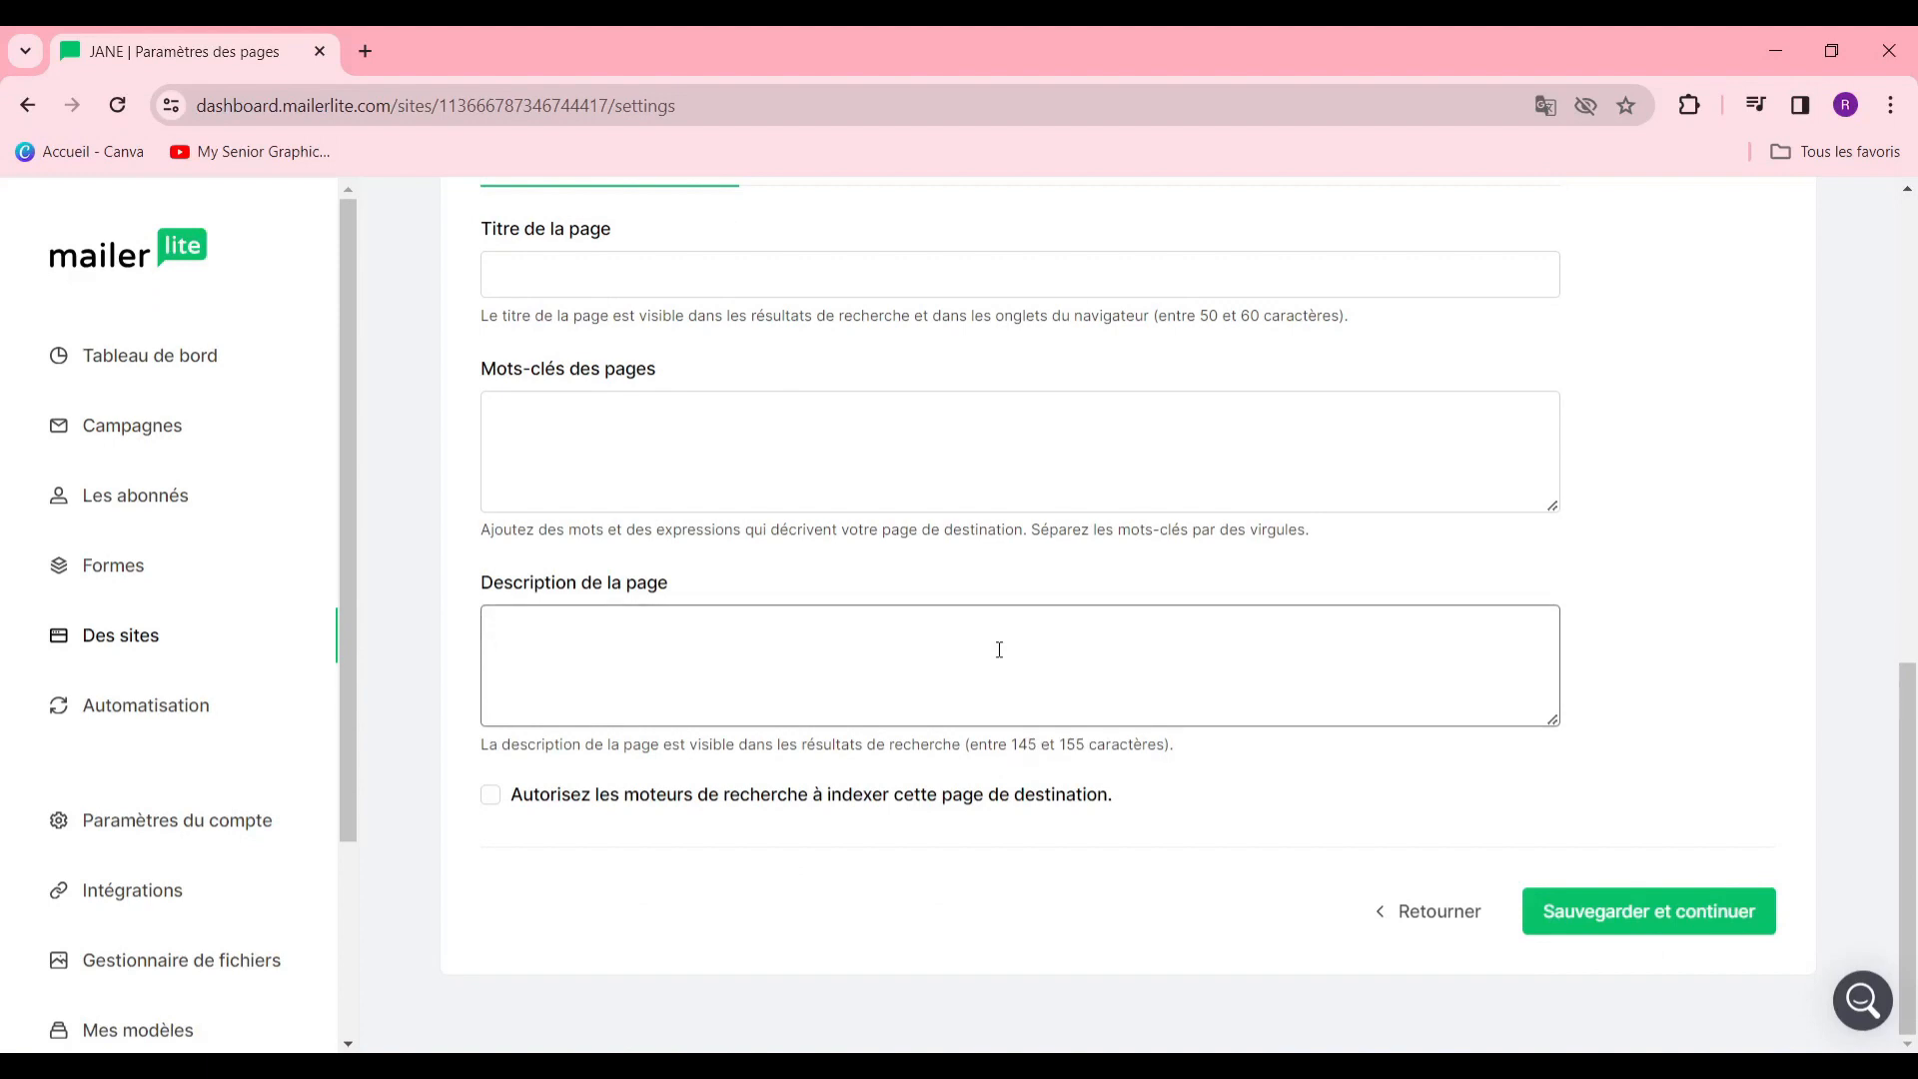
Open the Automation section and review its introduction and the remaining account sections, such as integrations, file manager and templates
{"action": "left_click", "coordinate": [176, 712]}
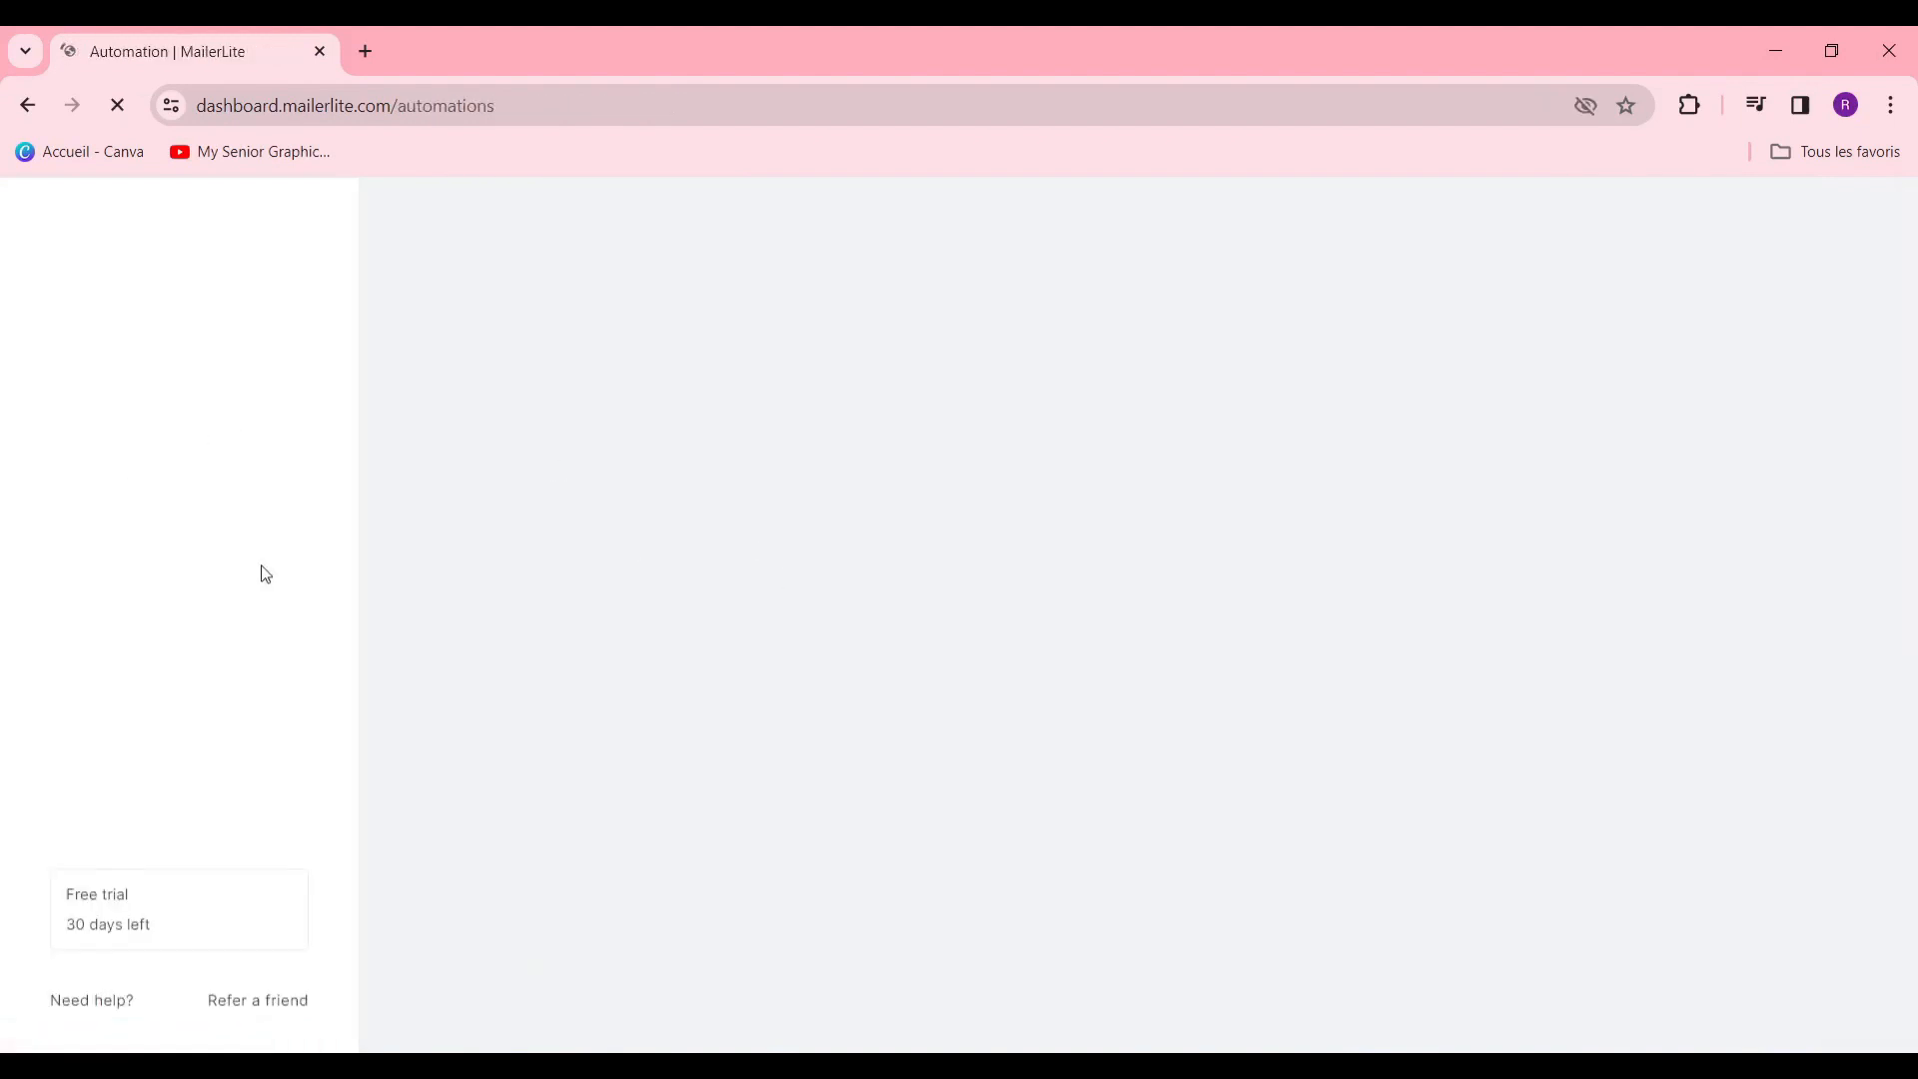
{"action": "scroll", "coordinate": [1089, 714], "scroll_direction": "down", "scroll_amount": 2}
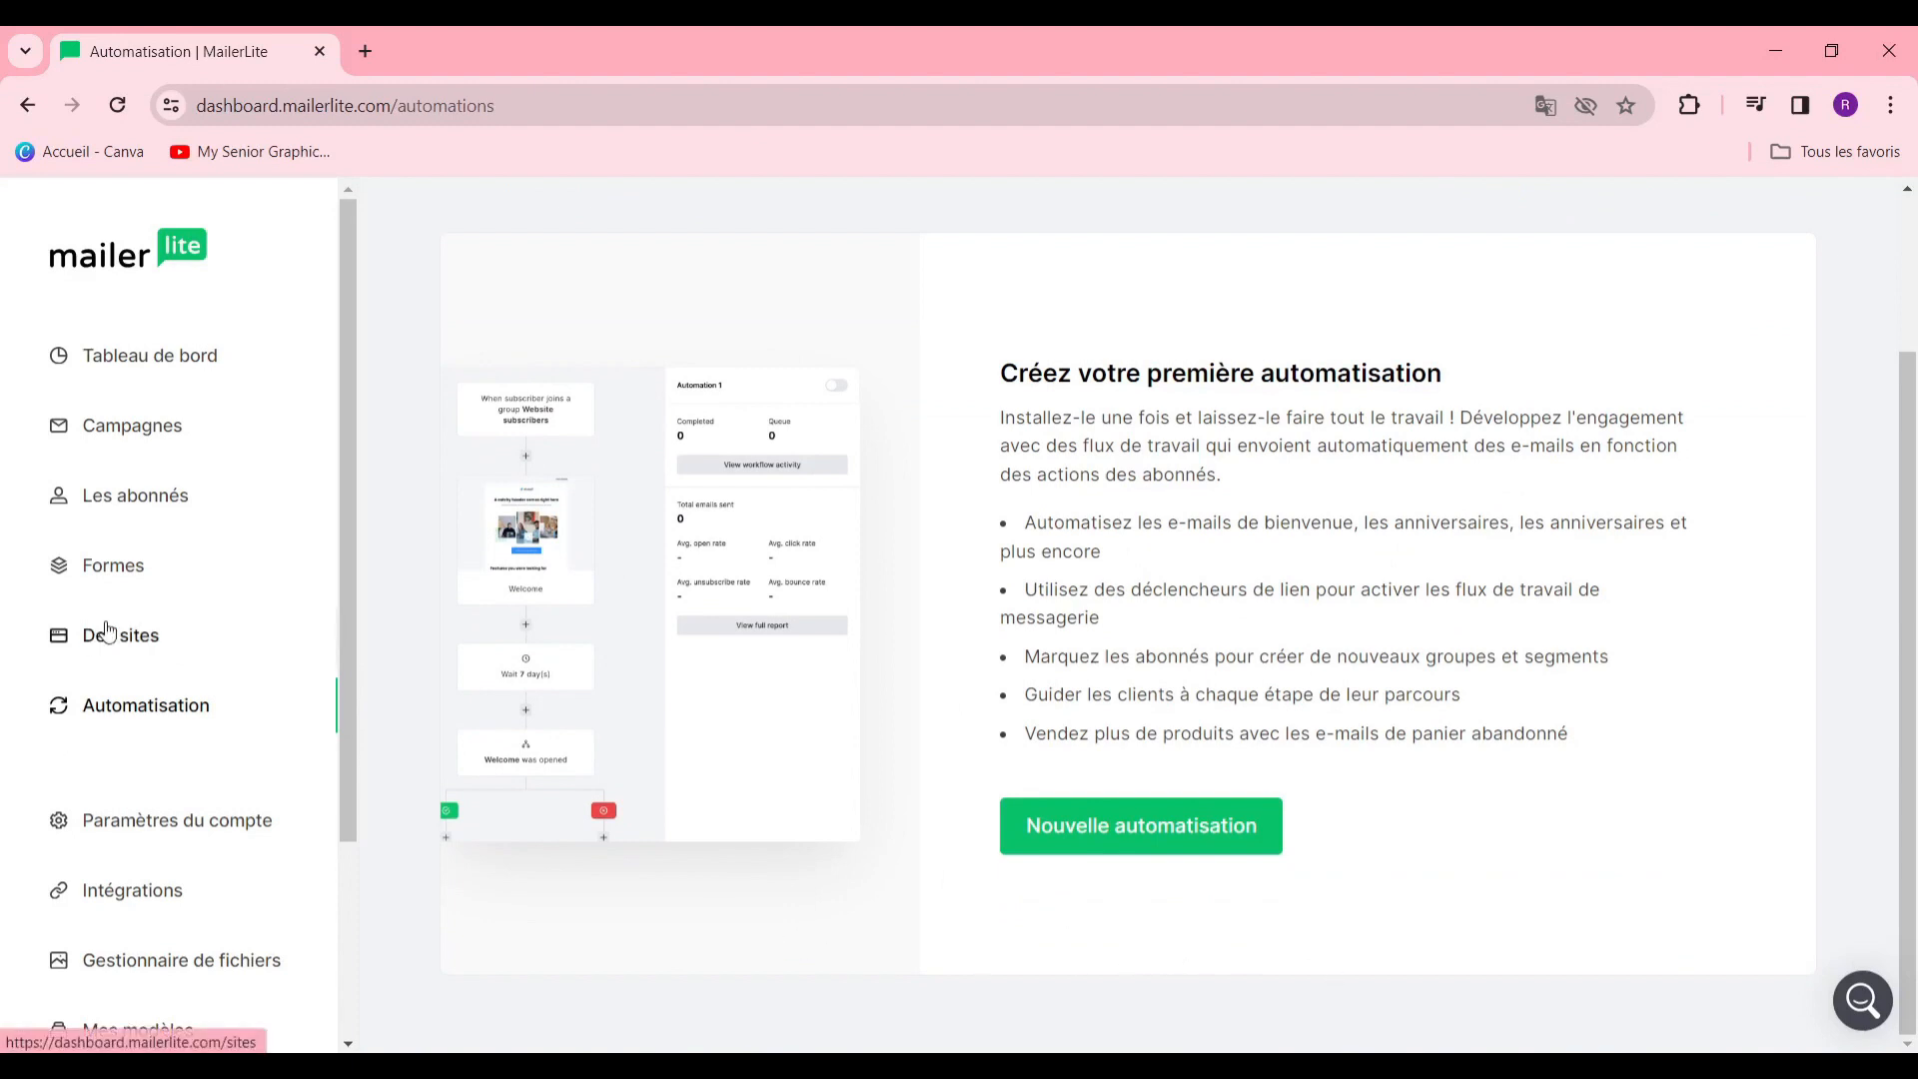
{"action": "scroll", "coordinate": [220, 559], "scroll_direction": "down", "scroll_amount": 3}
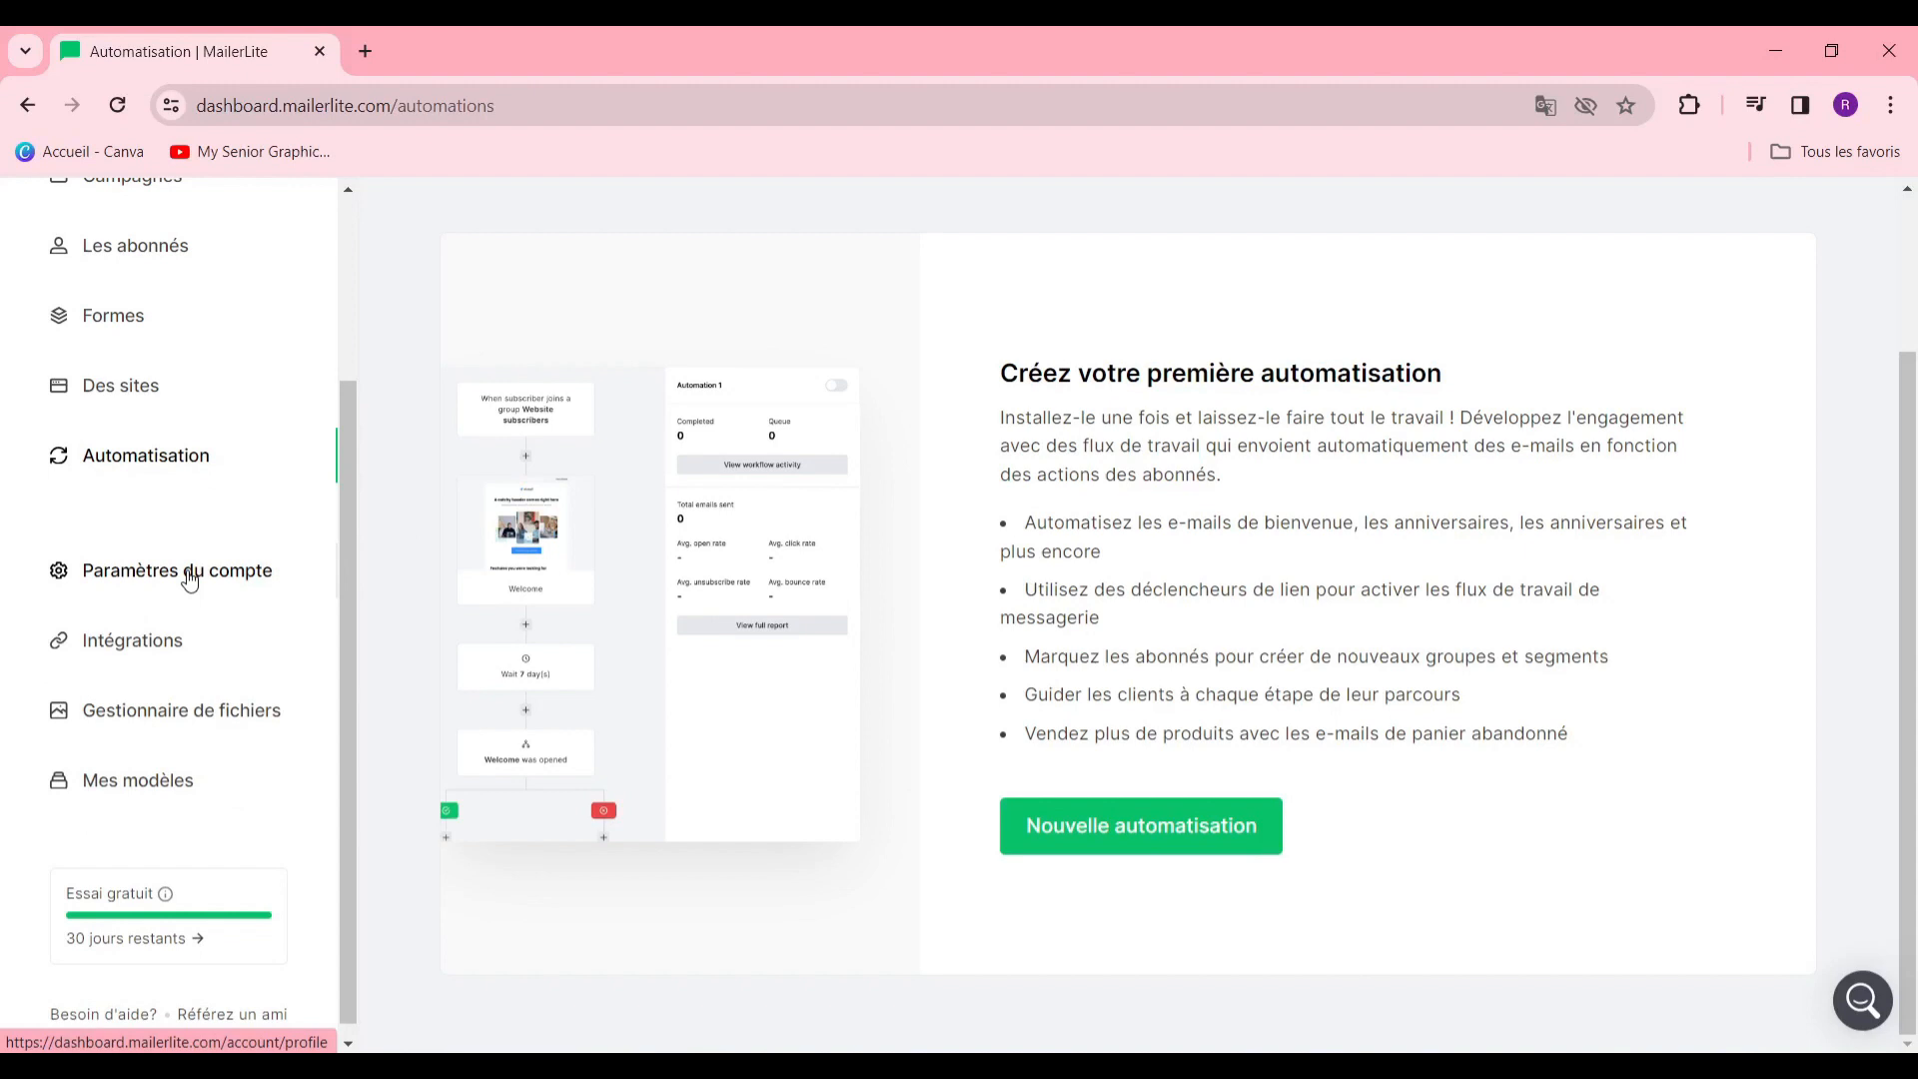
{"action": "scroll", "coordinate": [188, 584], "scroll_direction": "down", "scroll_amount": 1}
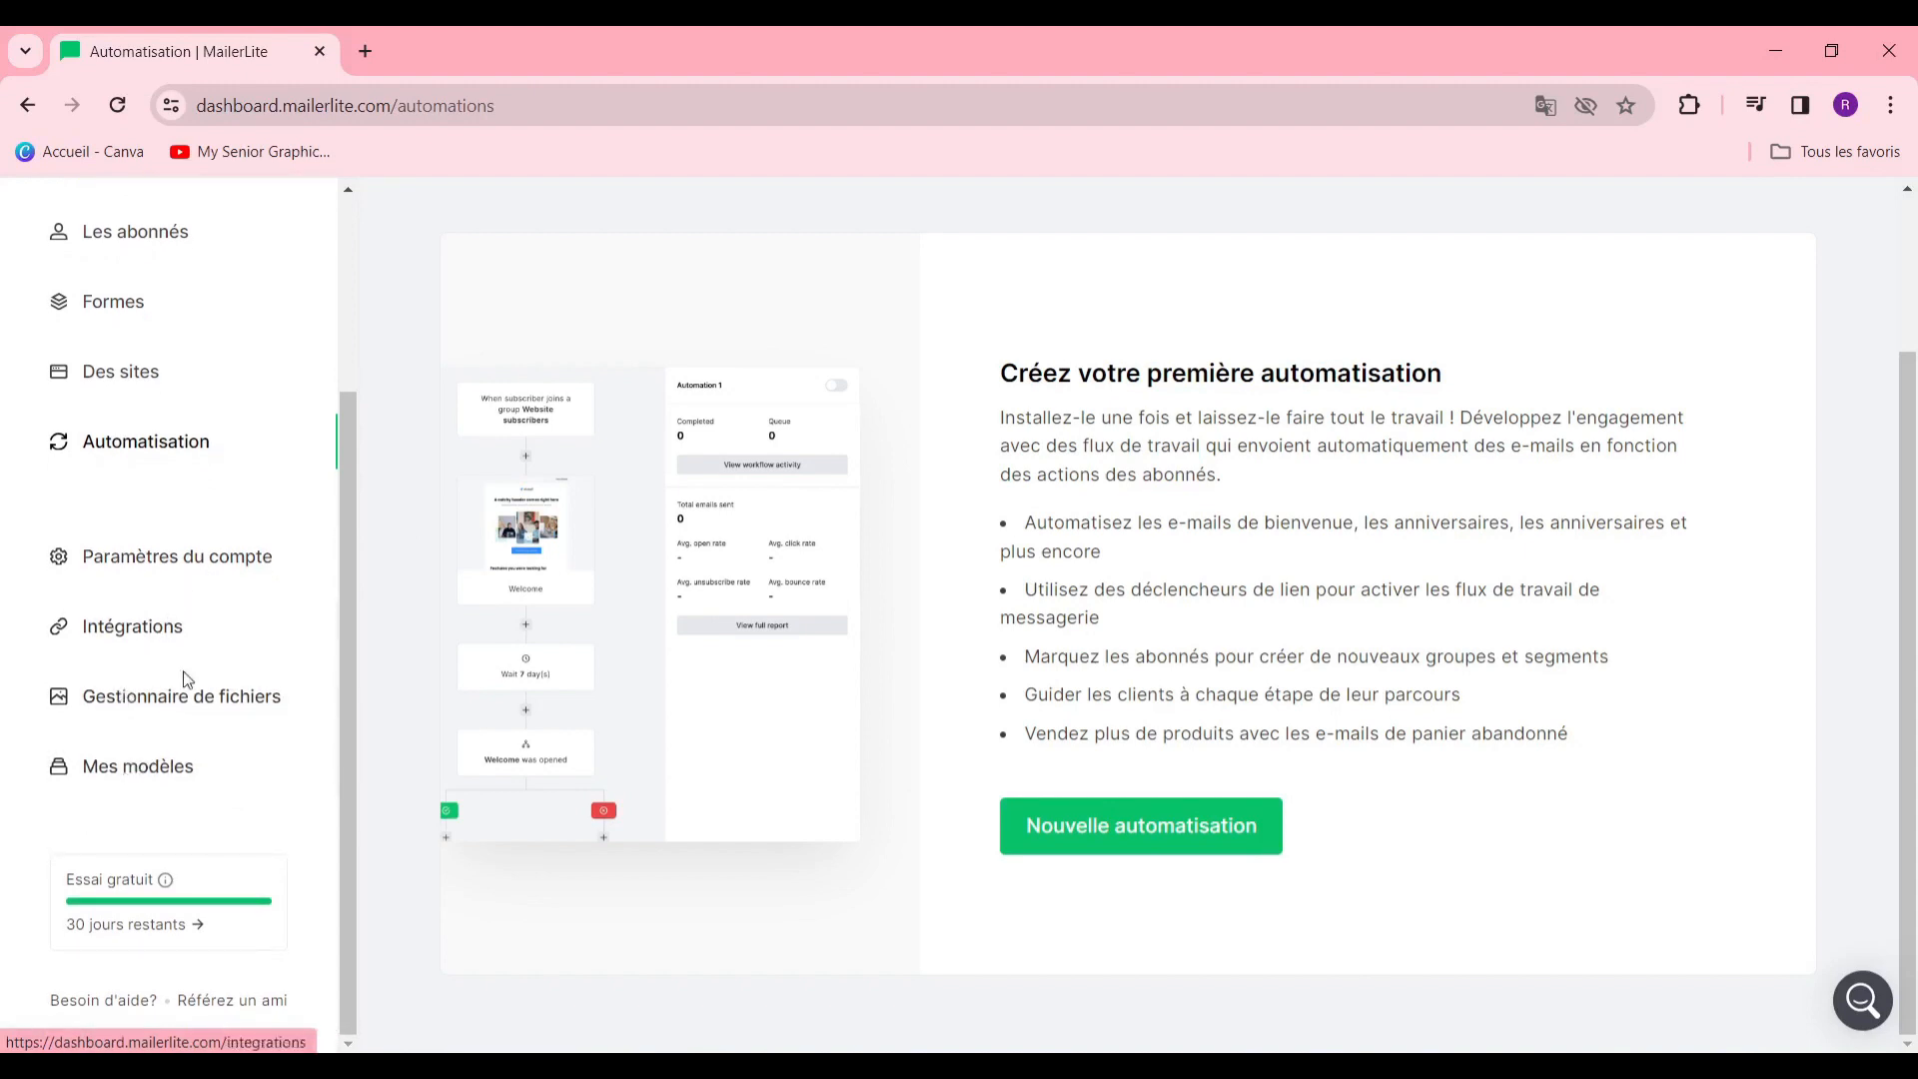
{"action": "scroll", "coordinate": [205, 612], "scroll_direction": "up", "scroll_amount": 3}
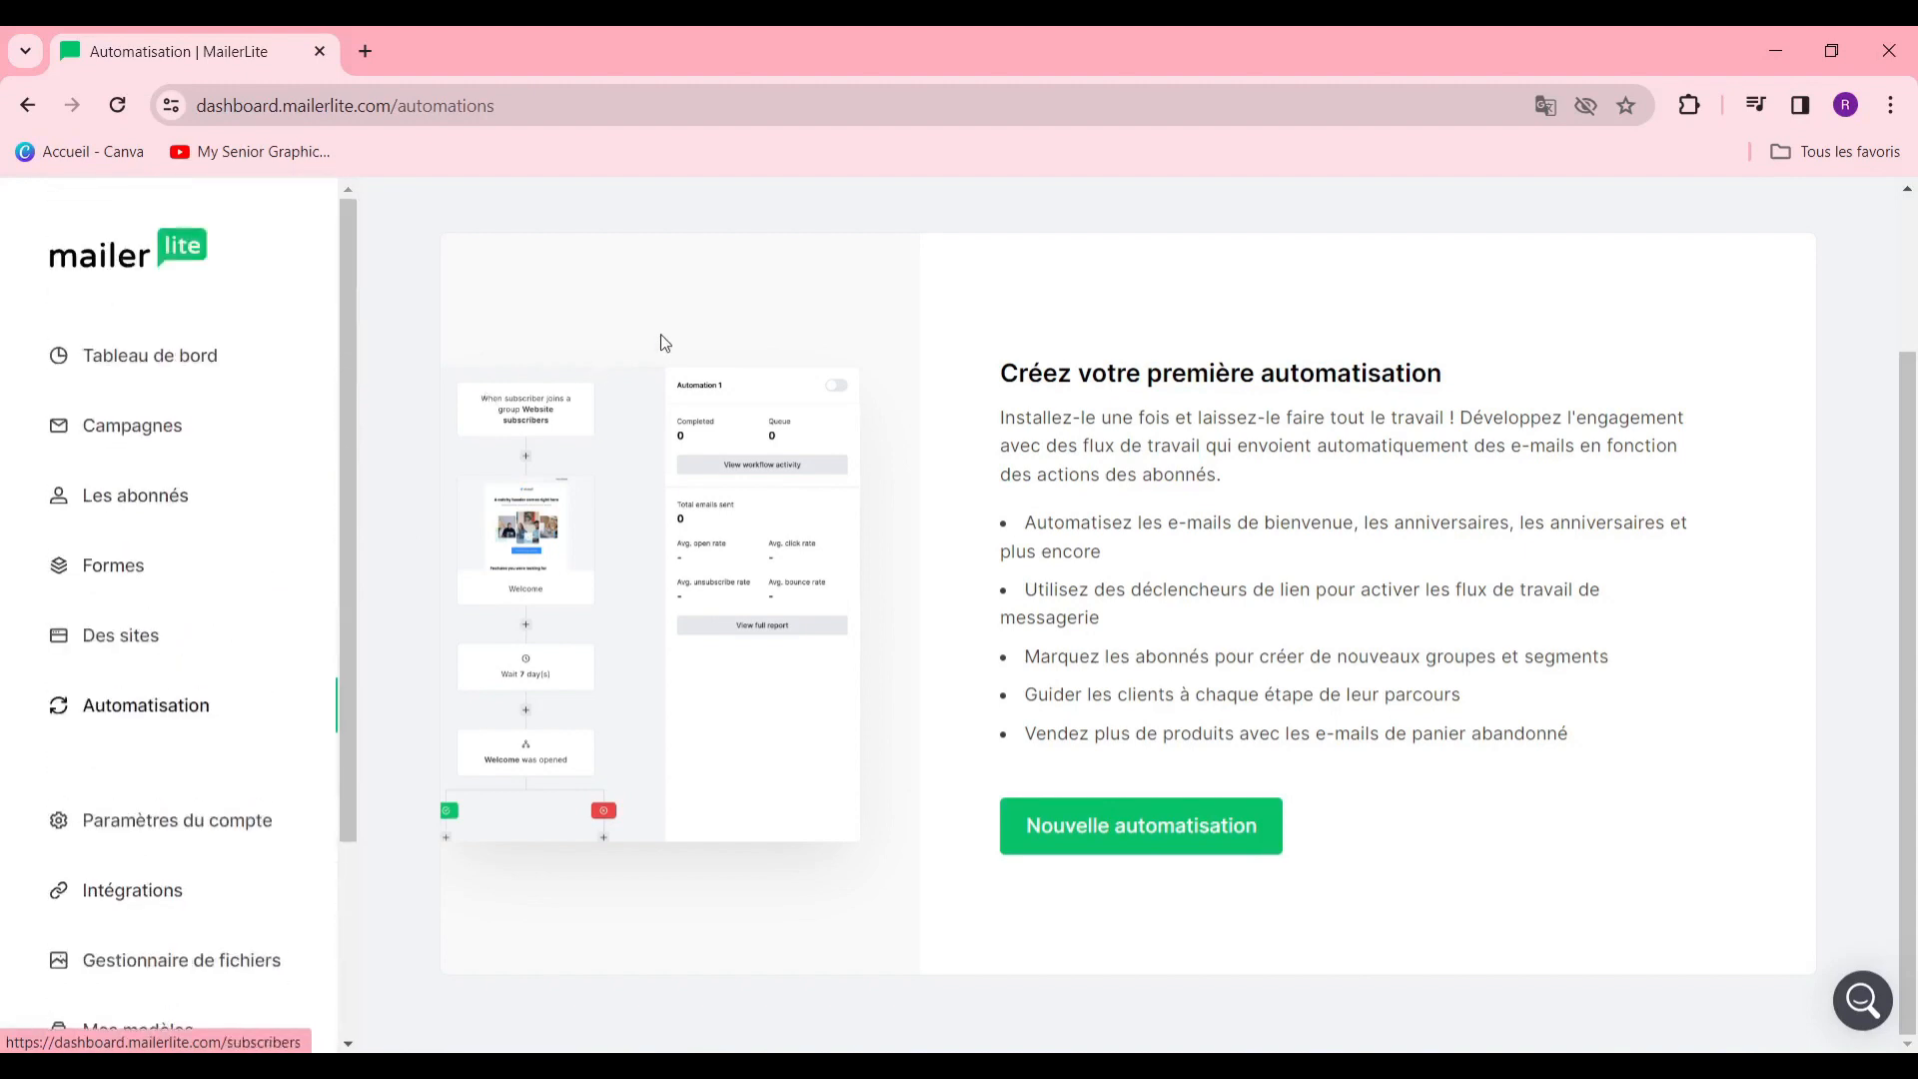